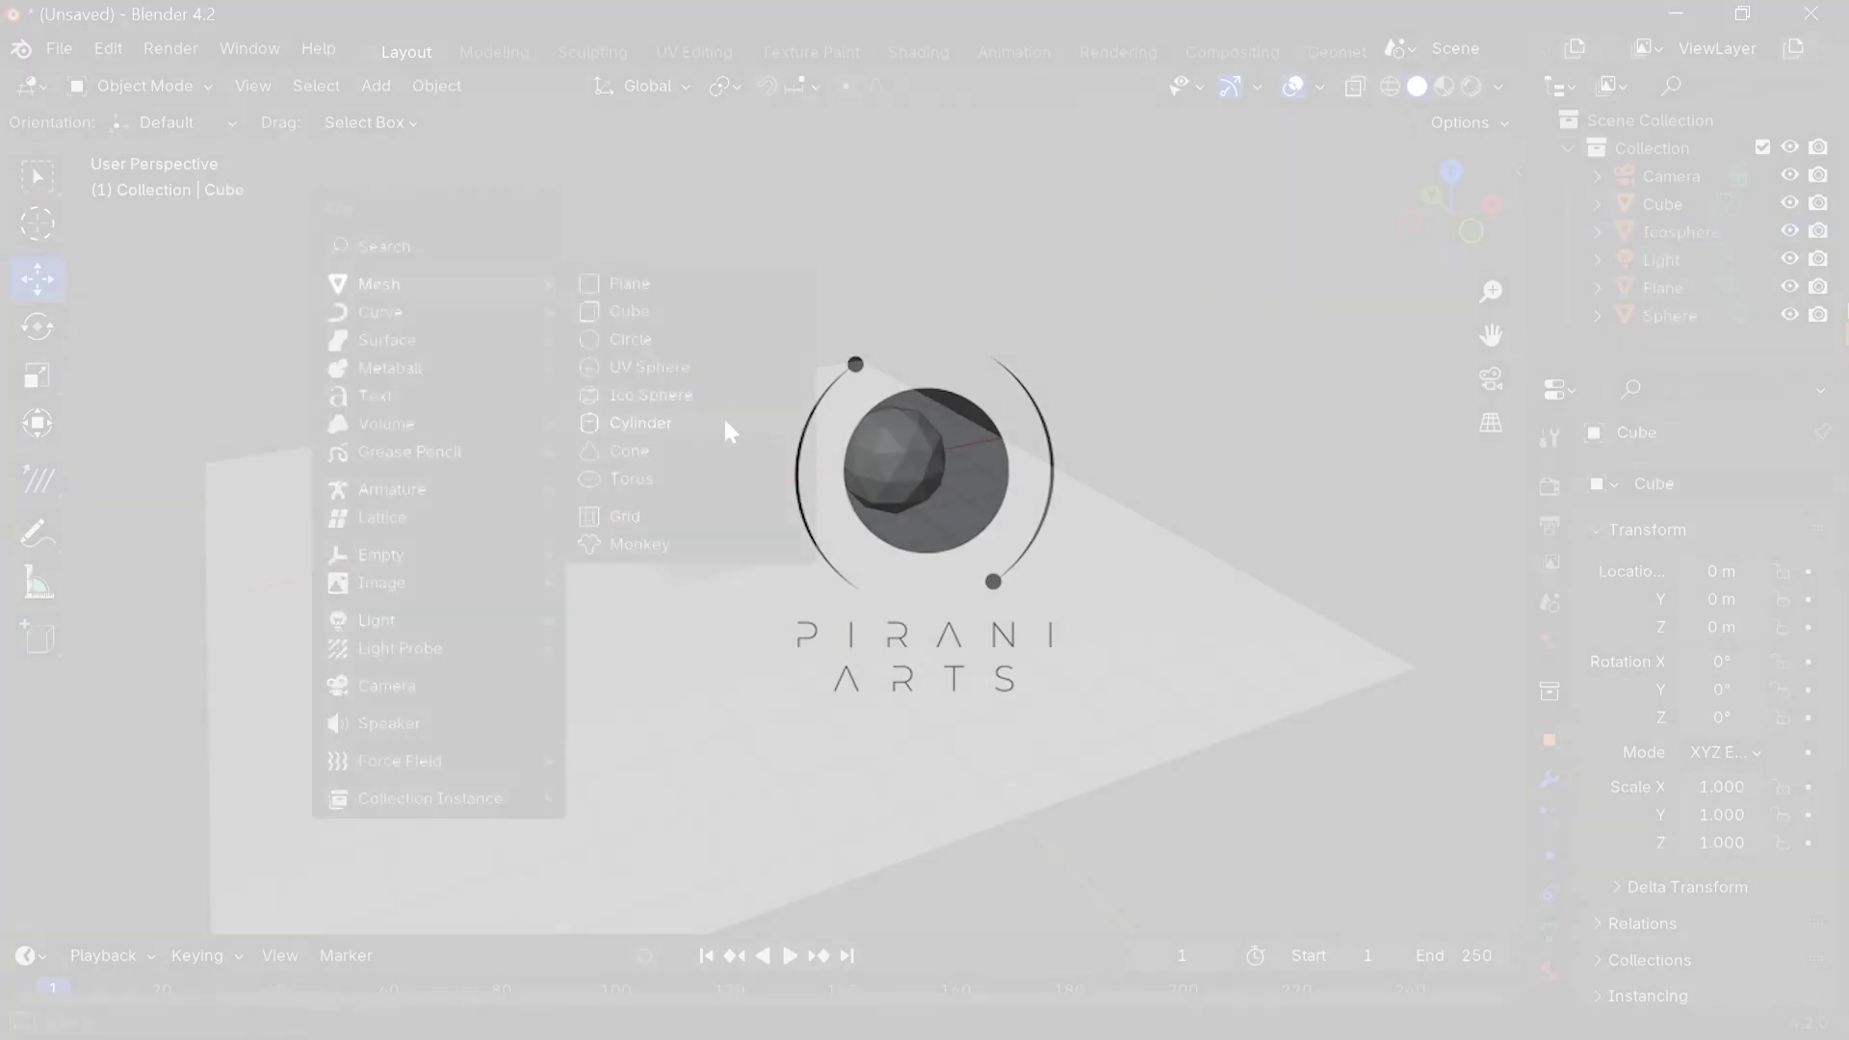
Add a cylinder mesh, slide it along Y to -3.17 m, and orbit the view.
click(725, 424)
drag(509, 557, 722, 599)
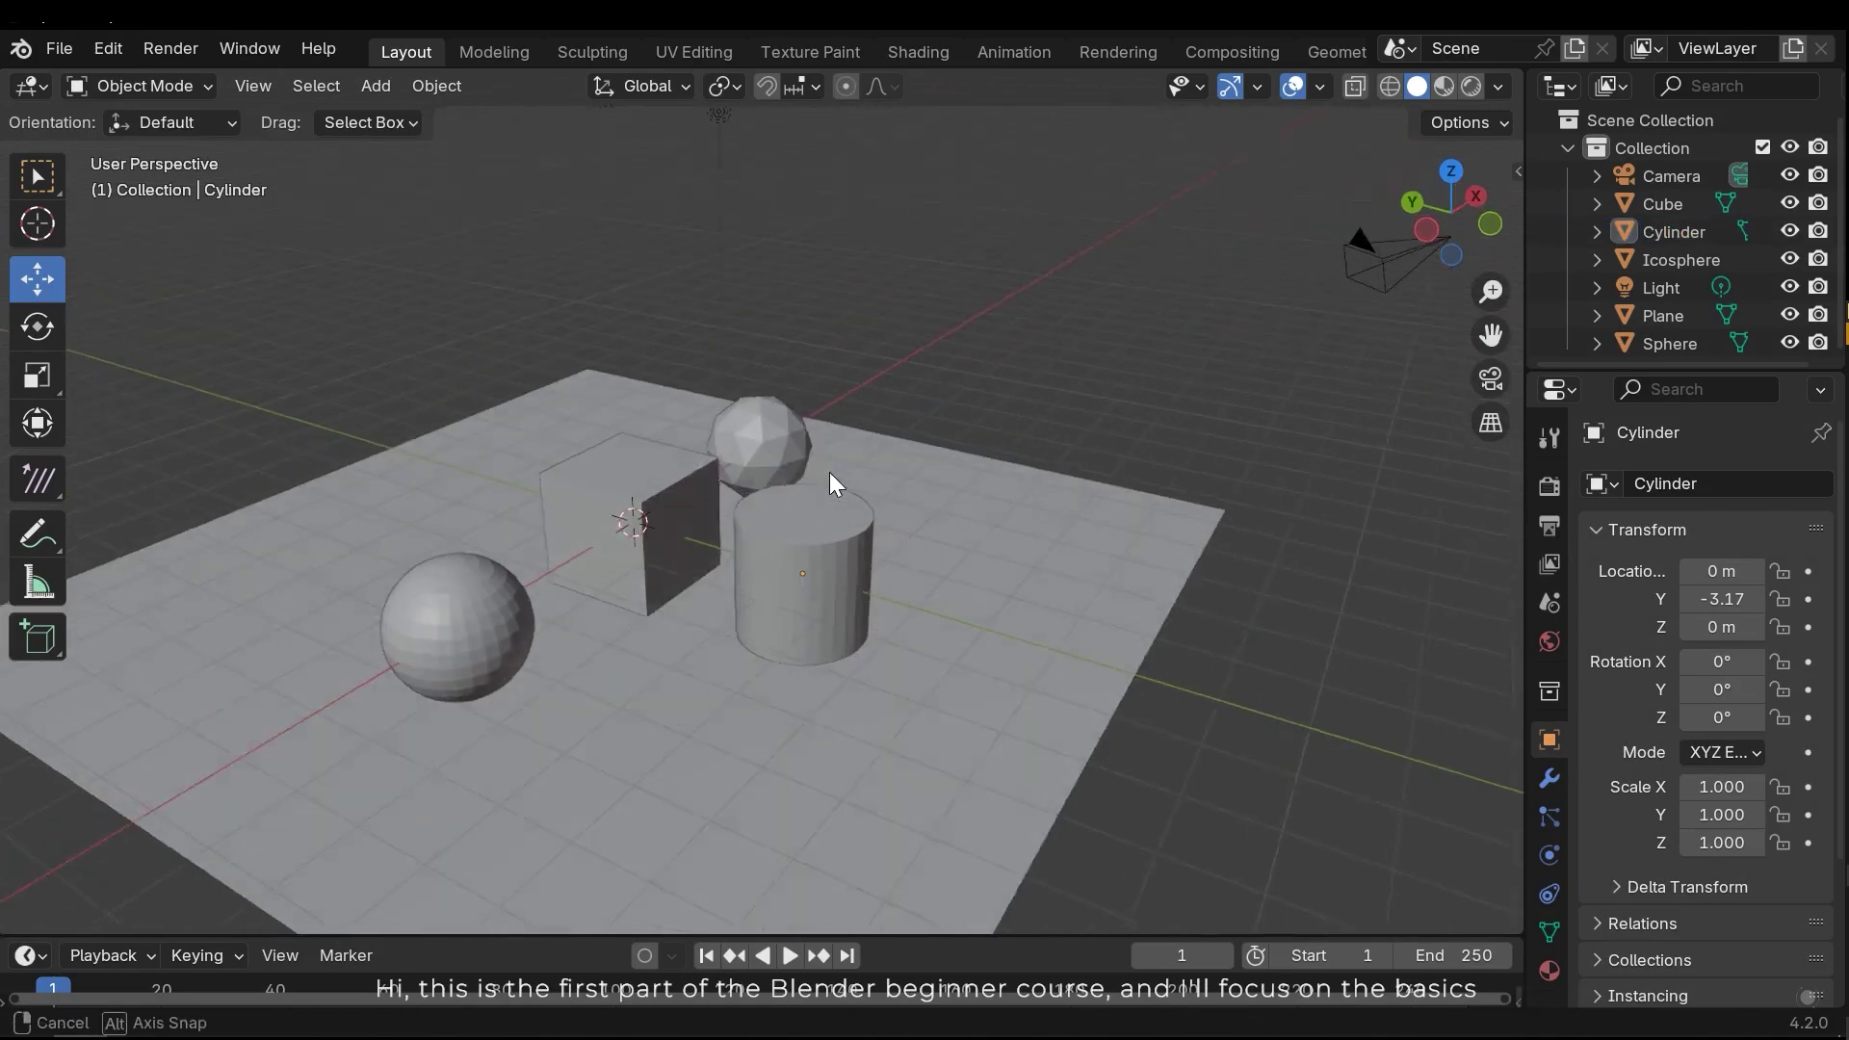
middle_drag(830, 472, 843, 535)
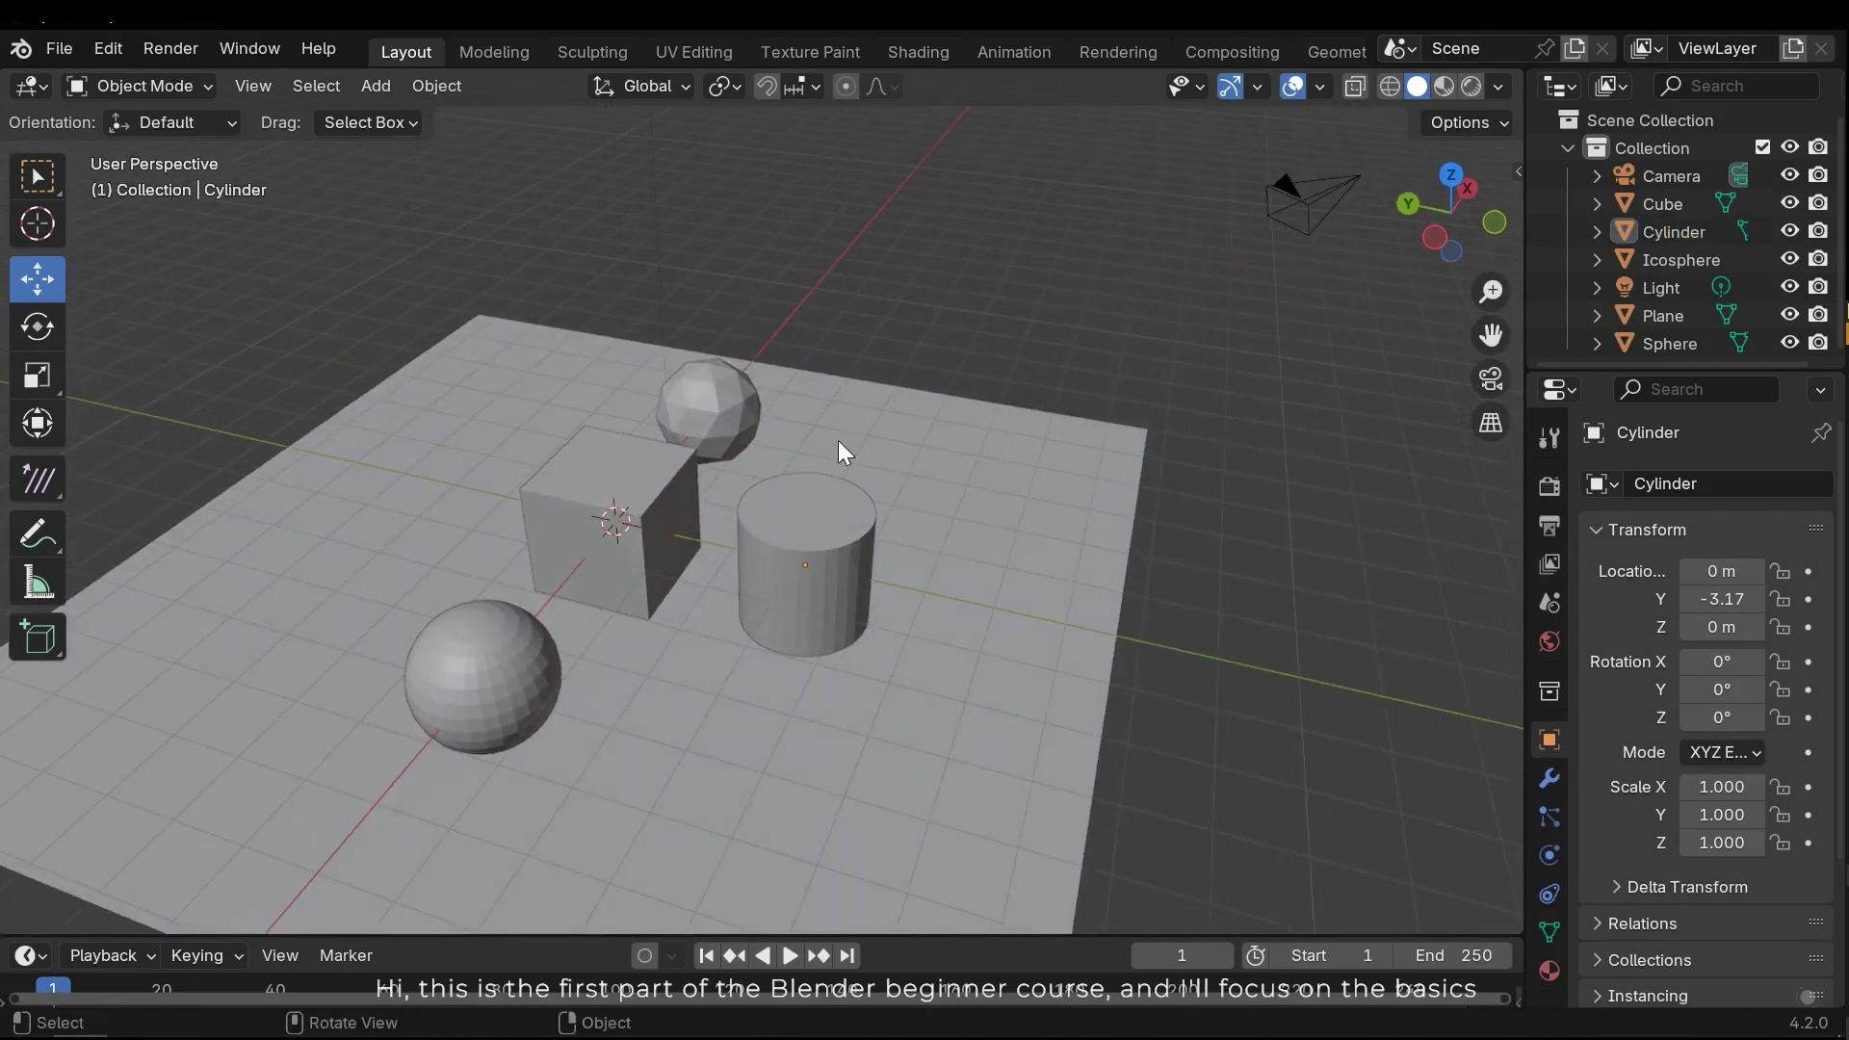
middle_drag(1100, 423, 901, 455)
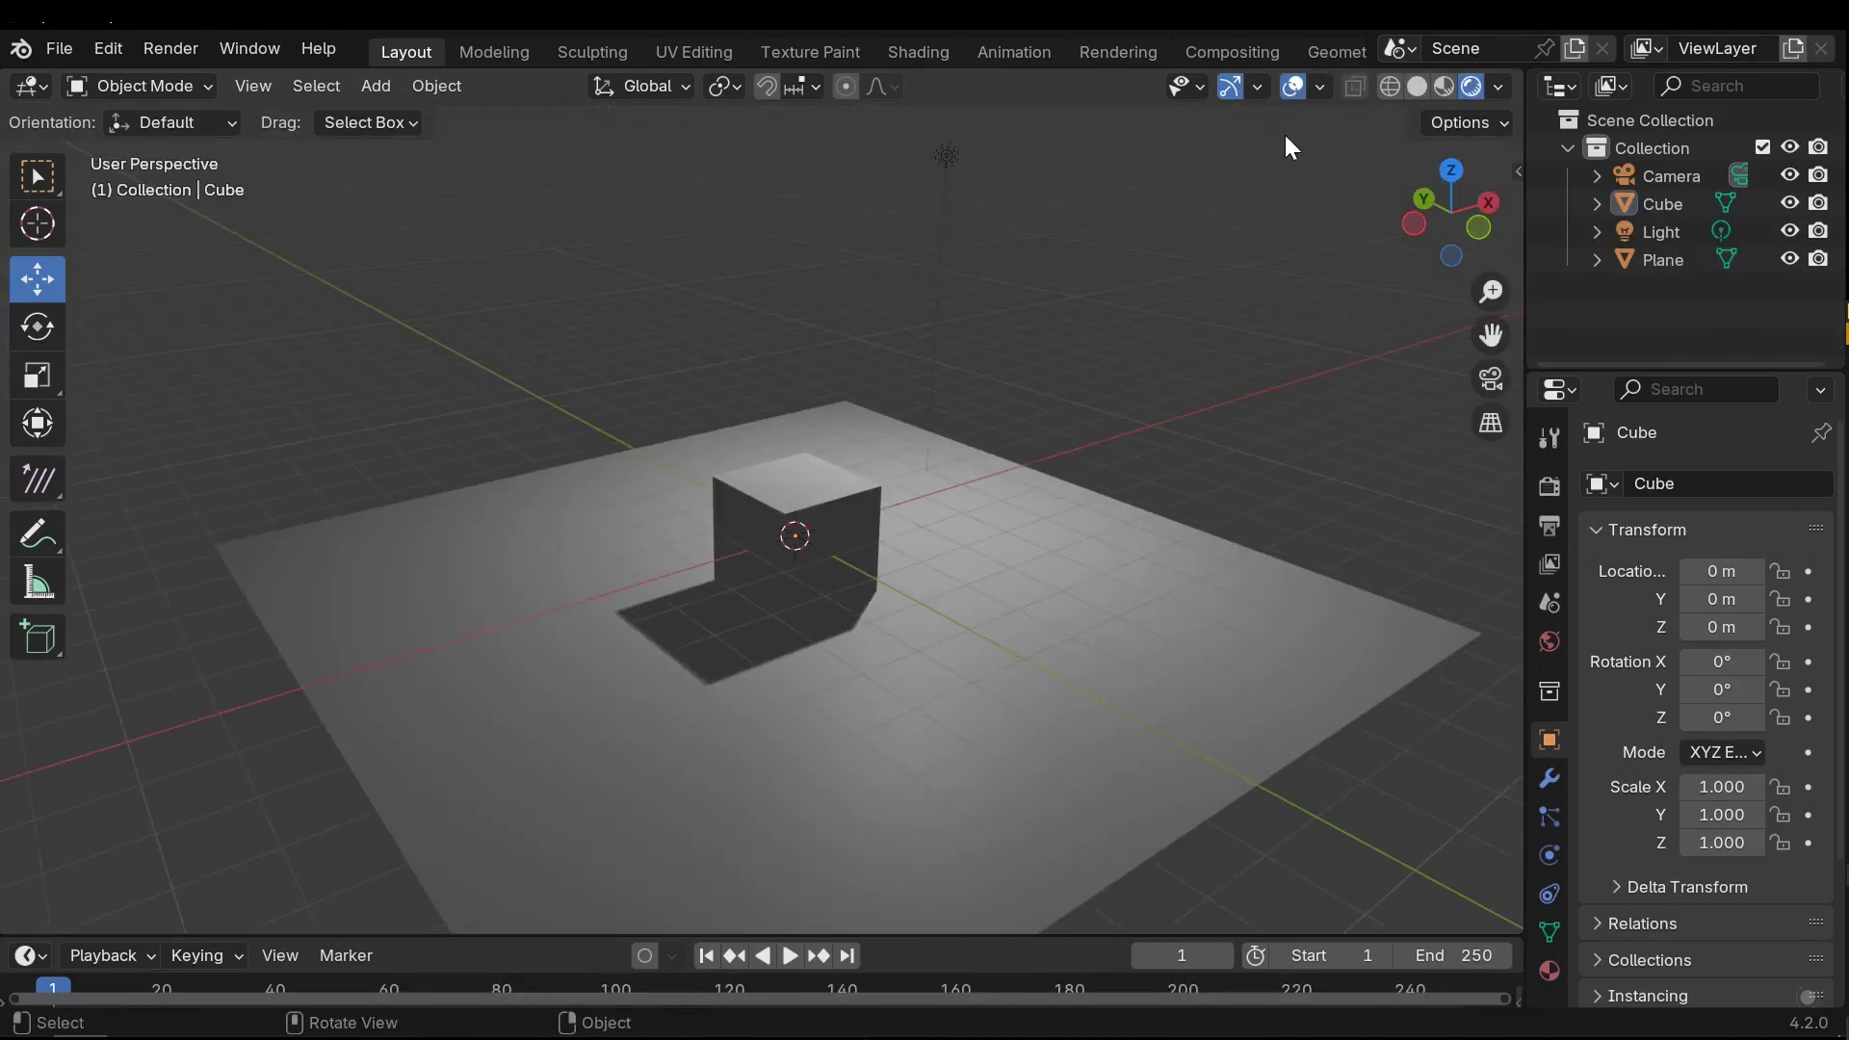
Select the light and grab it to a first new position.
click(912, 234)
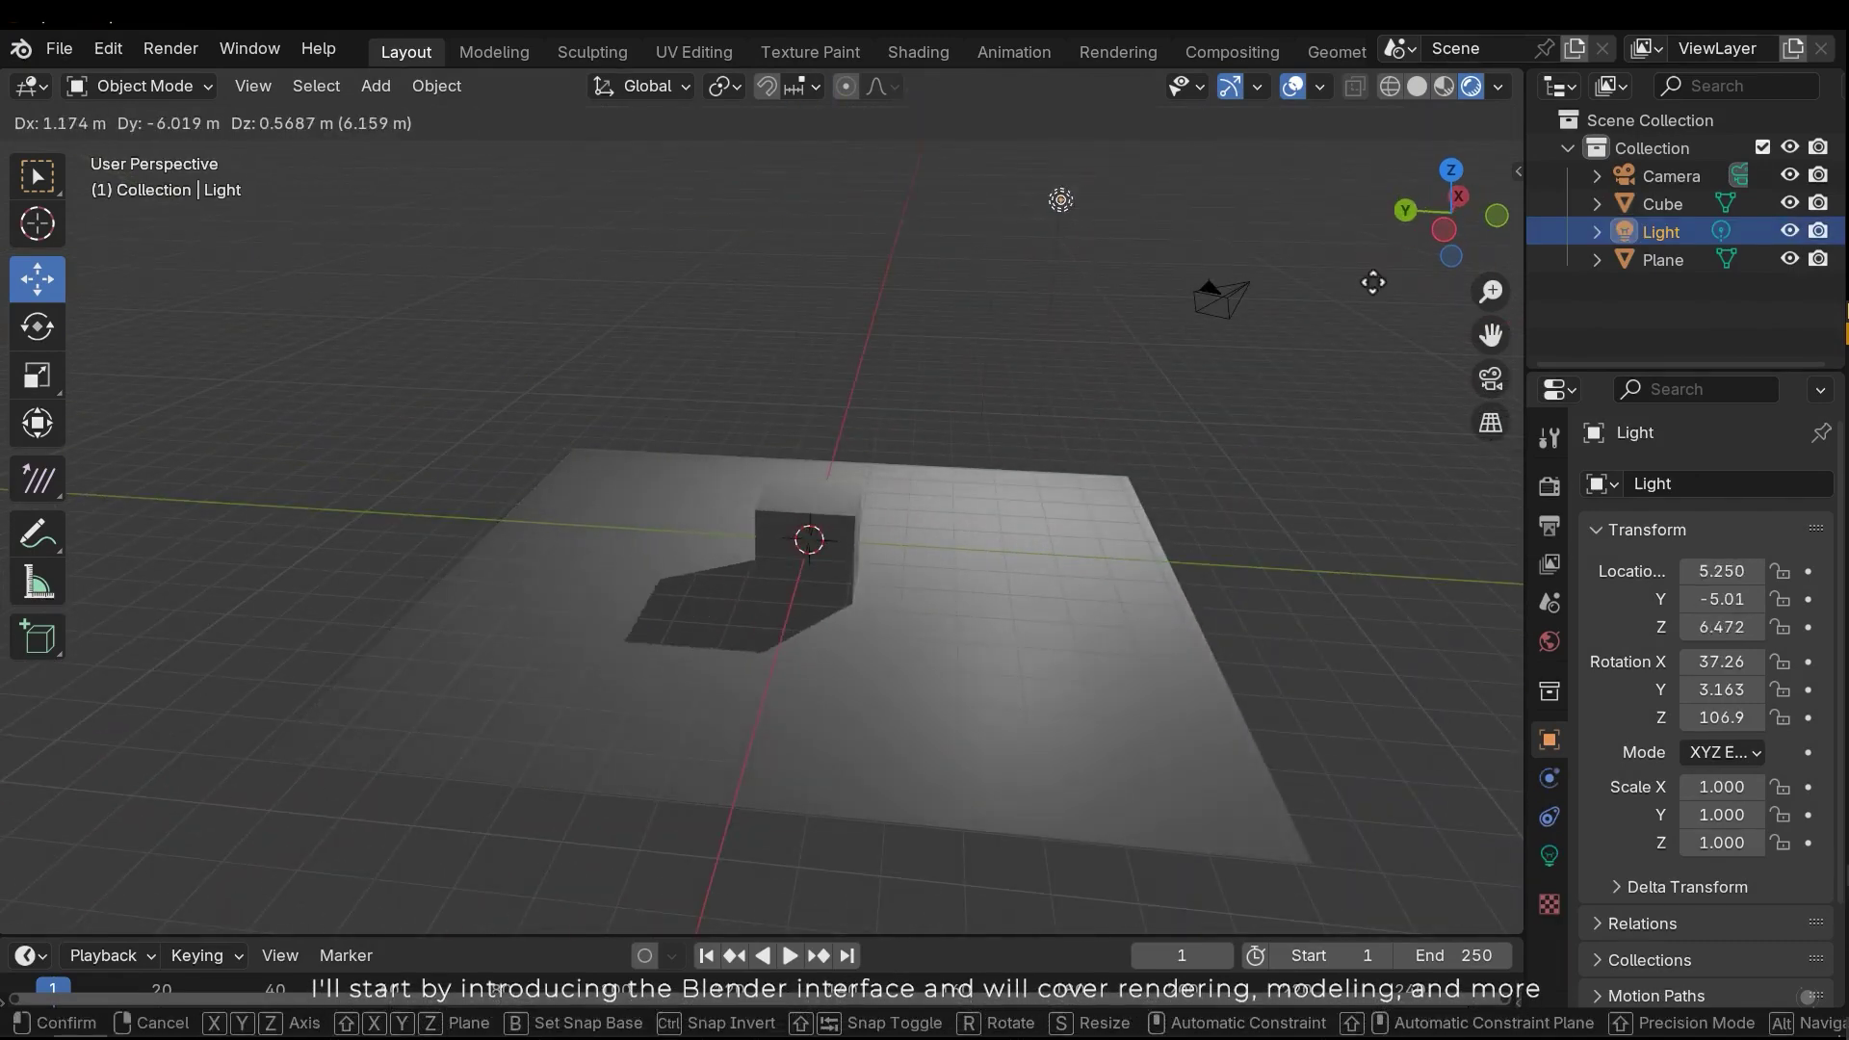
click(1067, 484)
middle_drag(1067, 484, 1147, 338)
key(g)
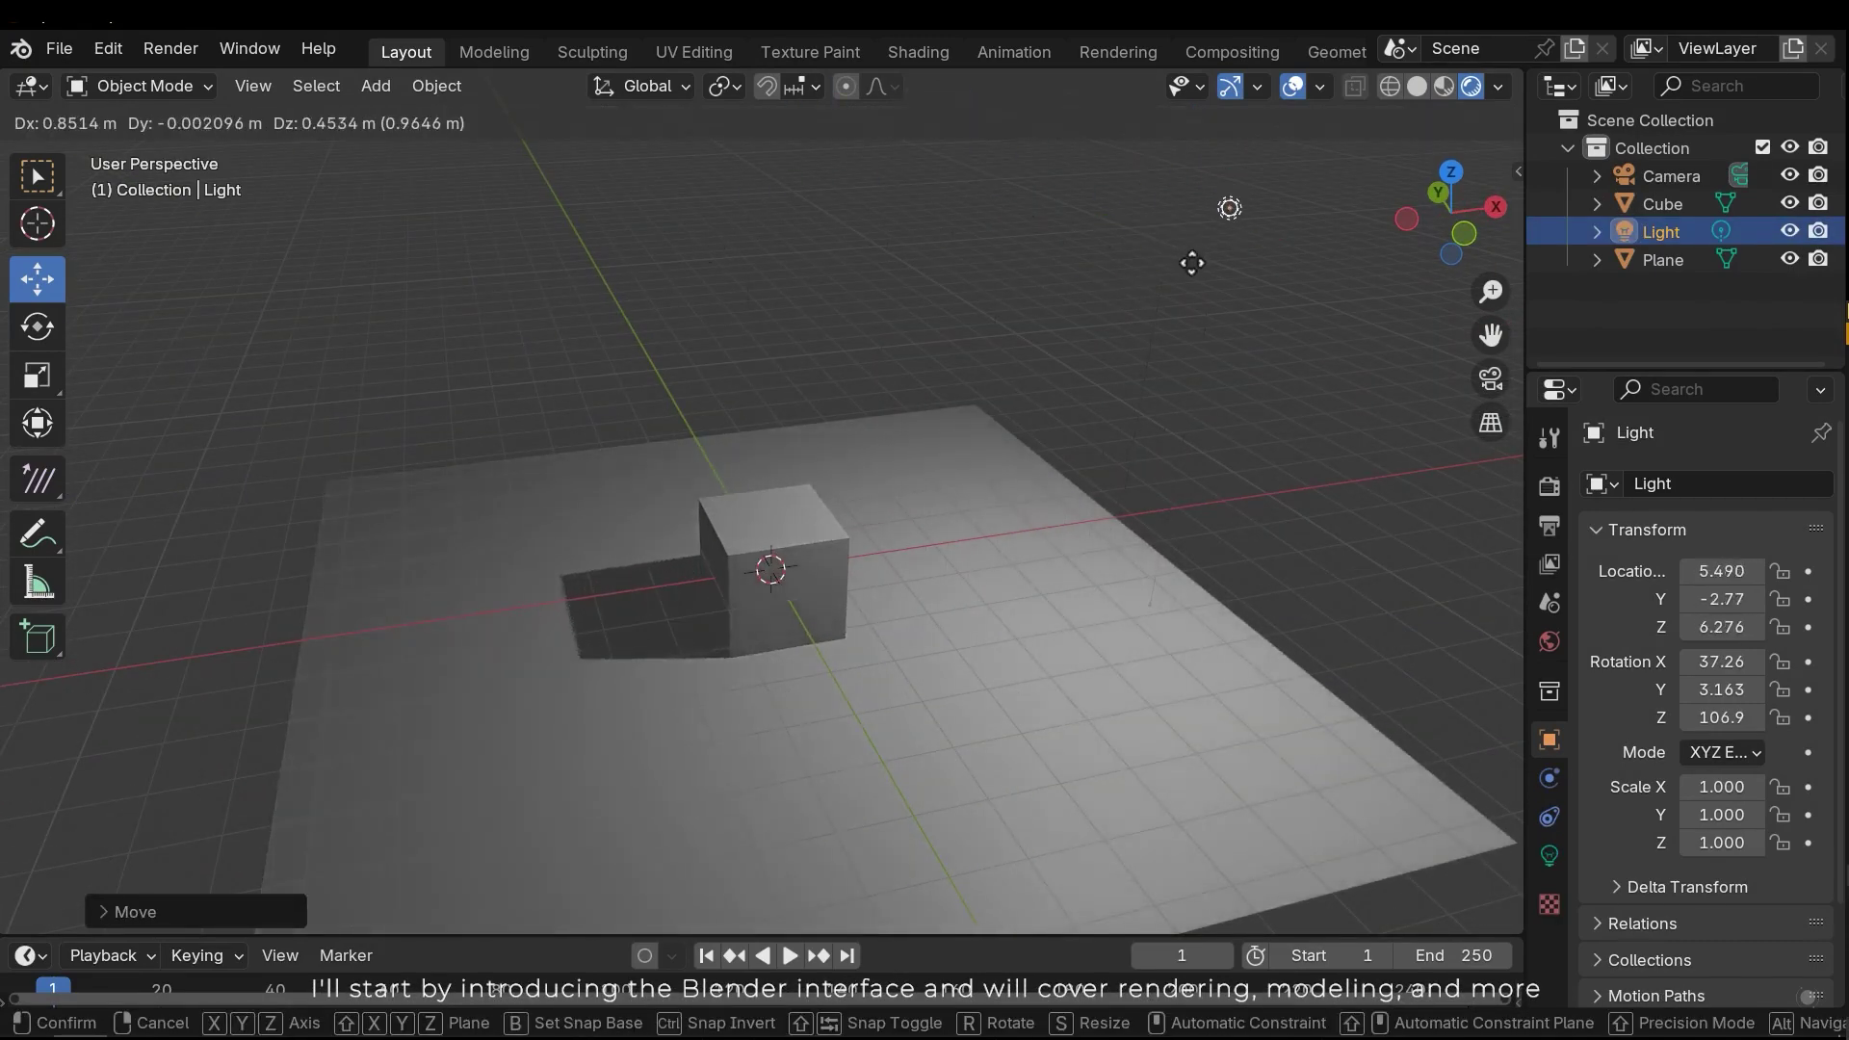
click(1188, 260)
Move the light again so it sits above the cube, shadowing the plane.
middle_drag(1189, 260, 921, 325)
key(g)
click(1218, 432)
middle_drag(1221, 433, 759, 442)
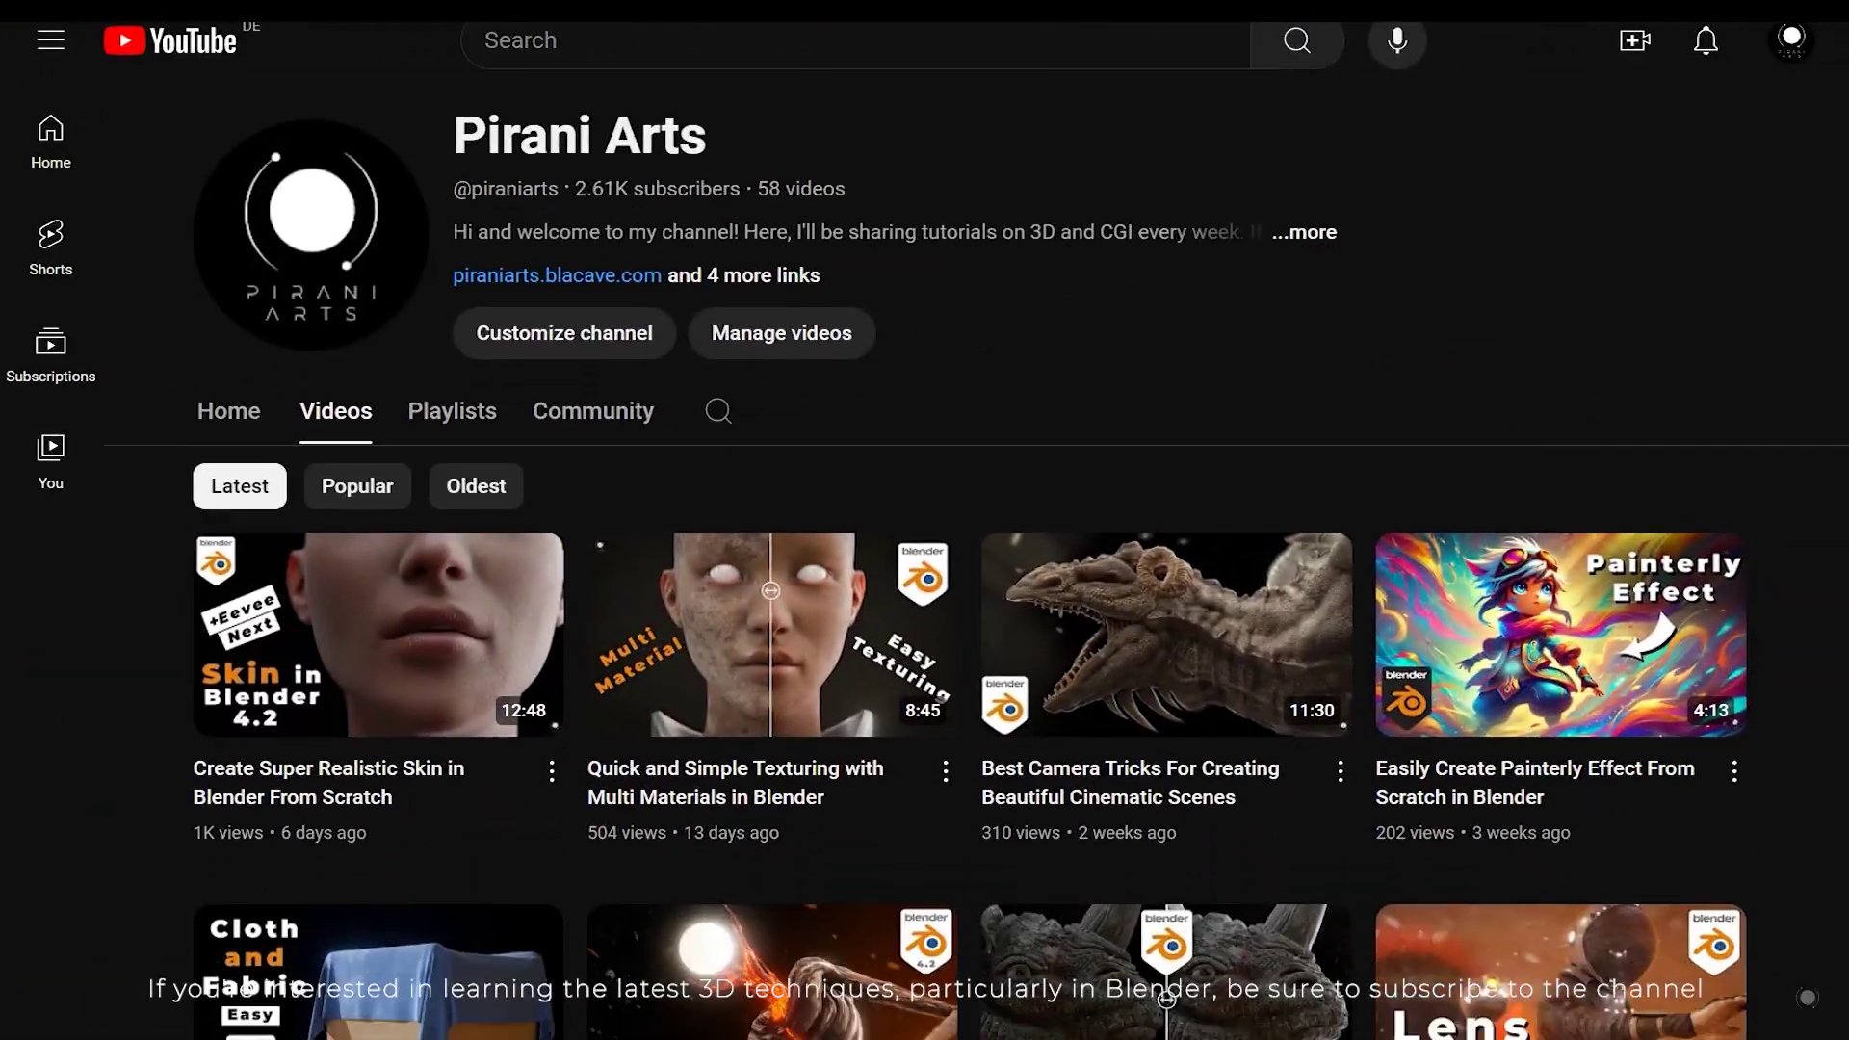
scroll(924, 578, down, 5)
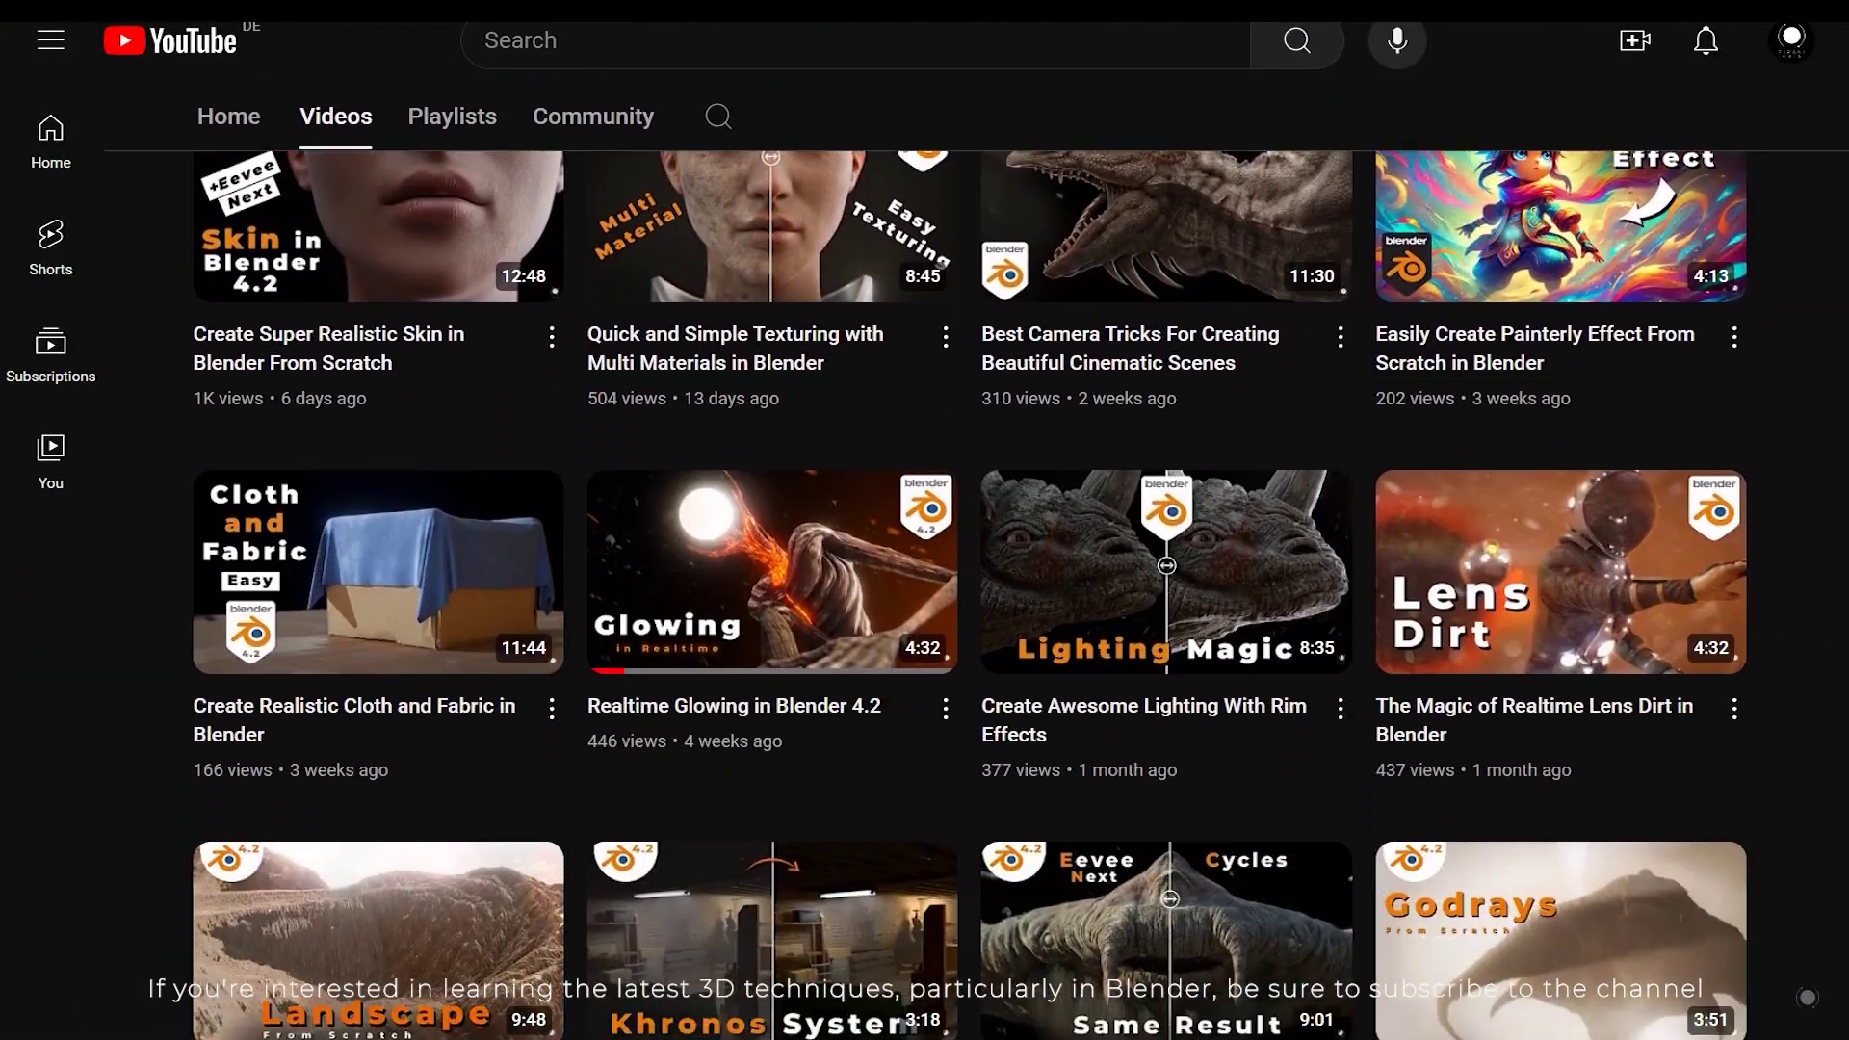
scroll(924, 577, down, 9)
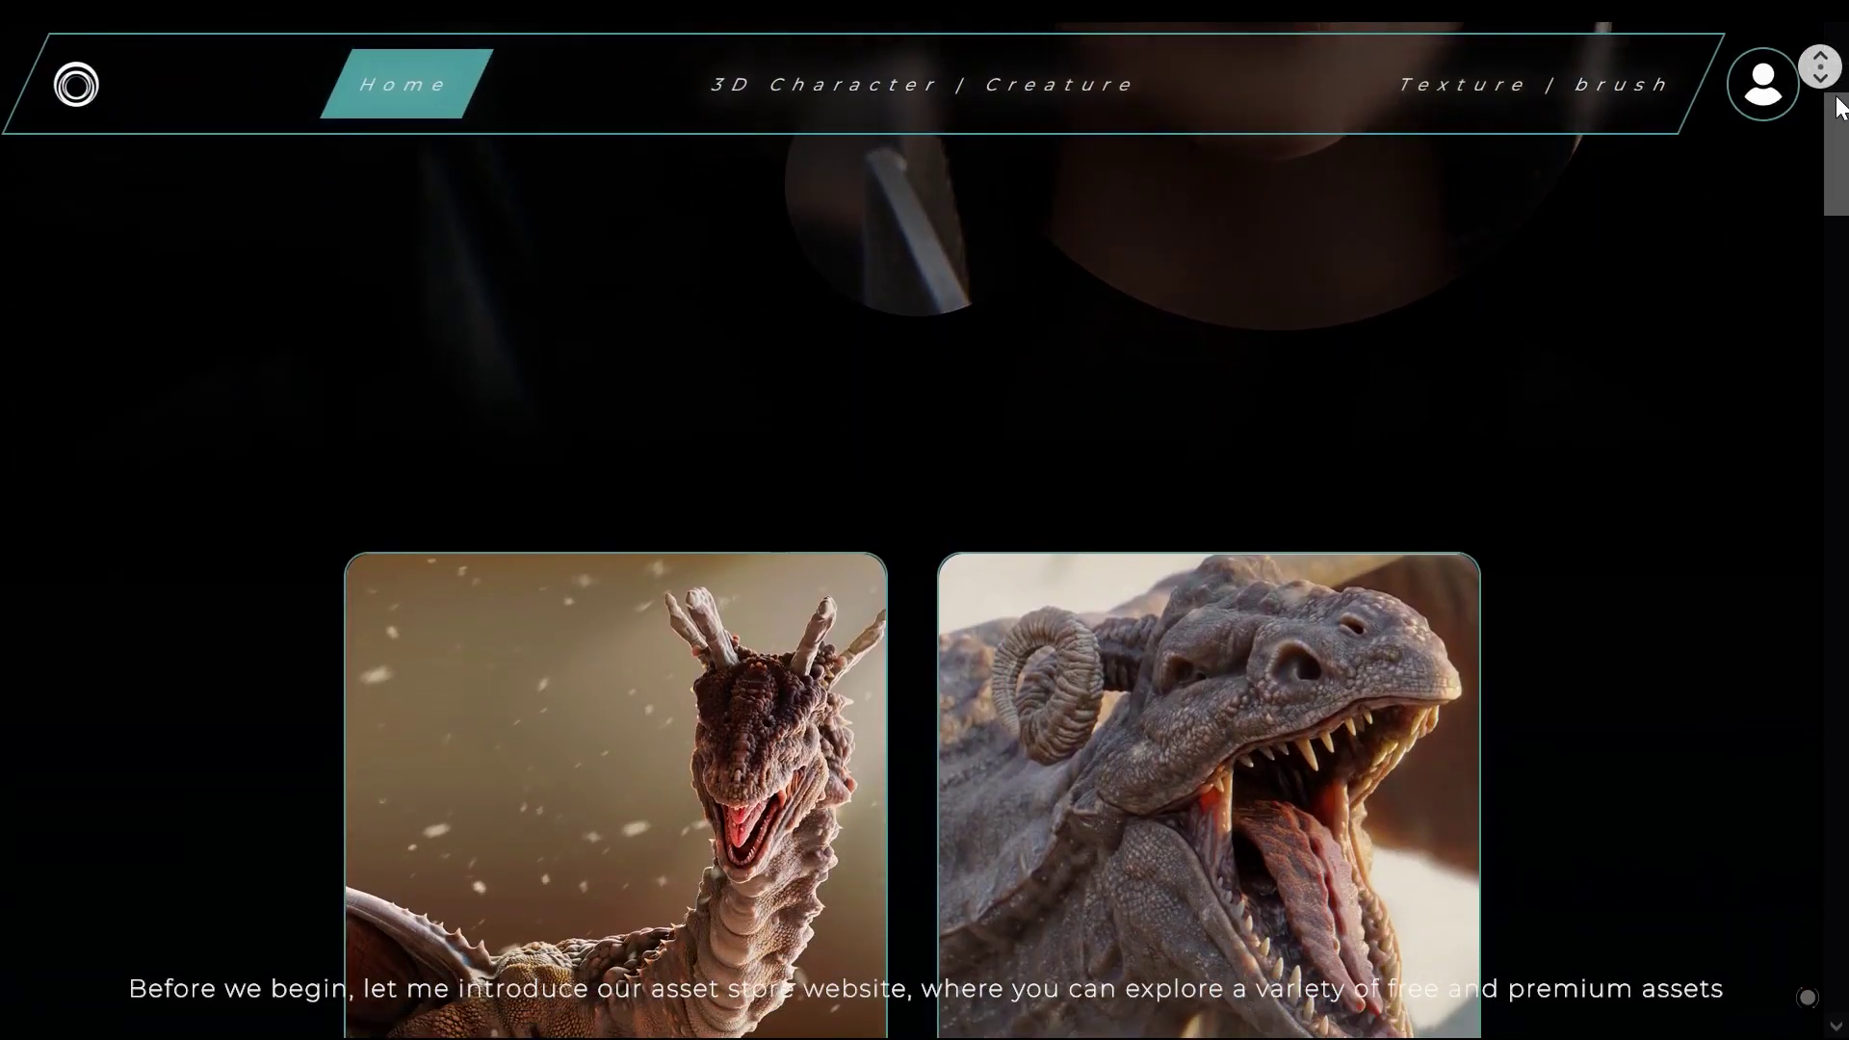
scroll(1839, 108, down, 8)
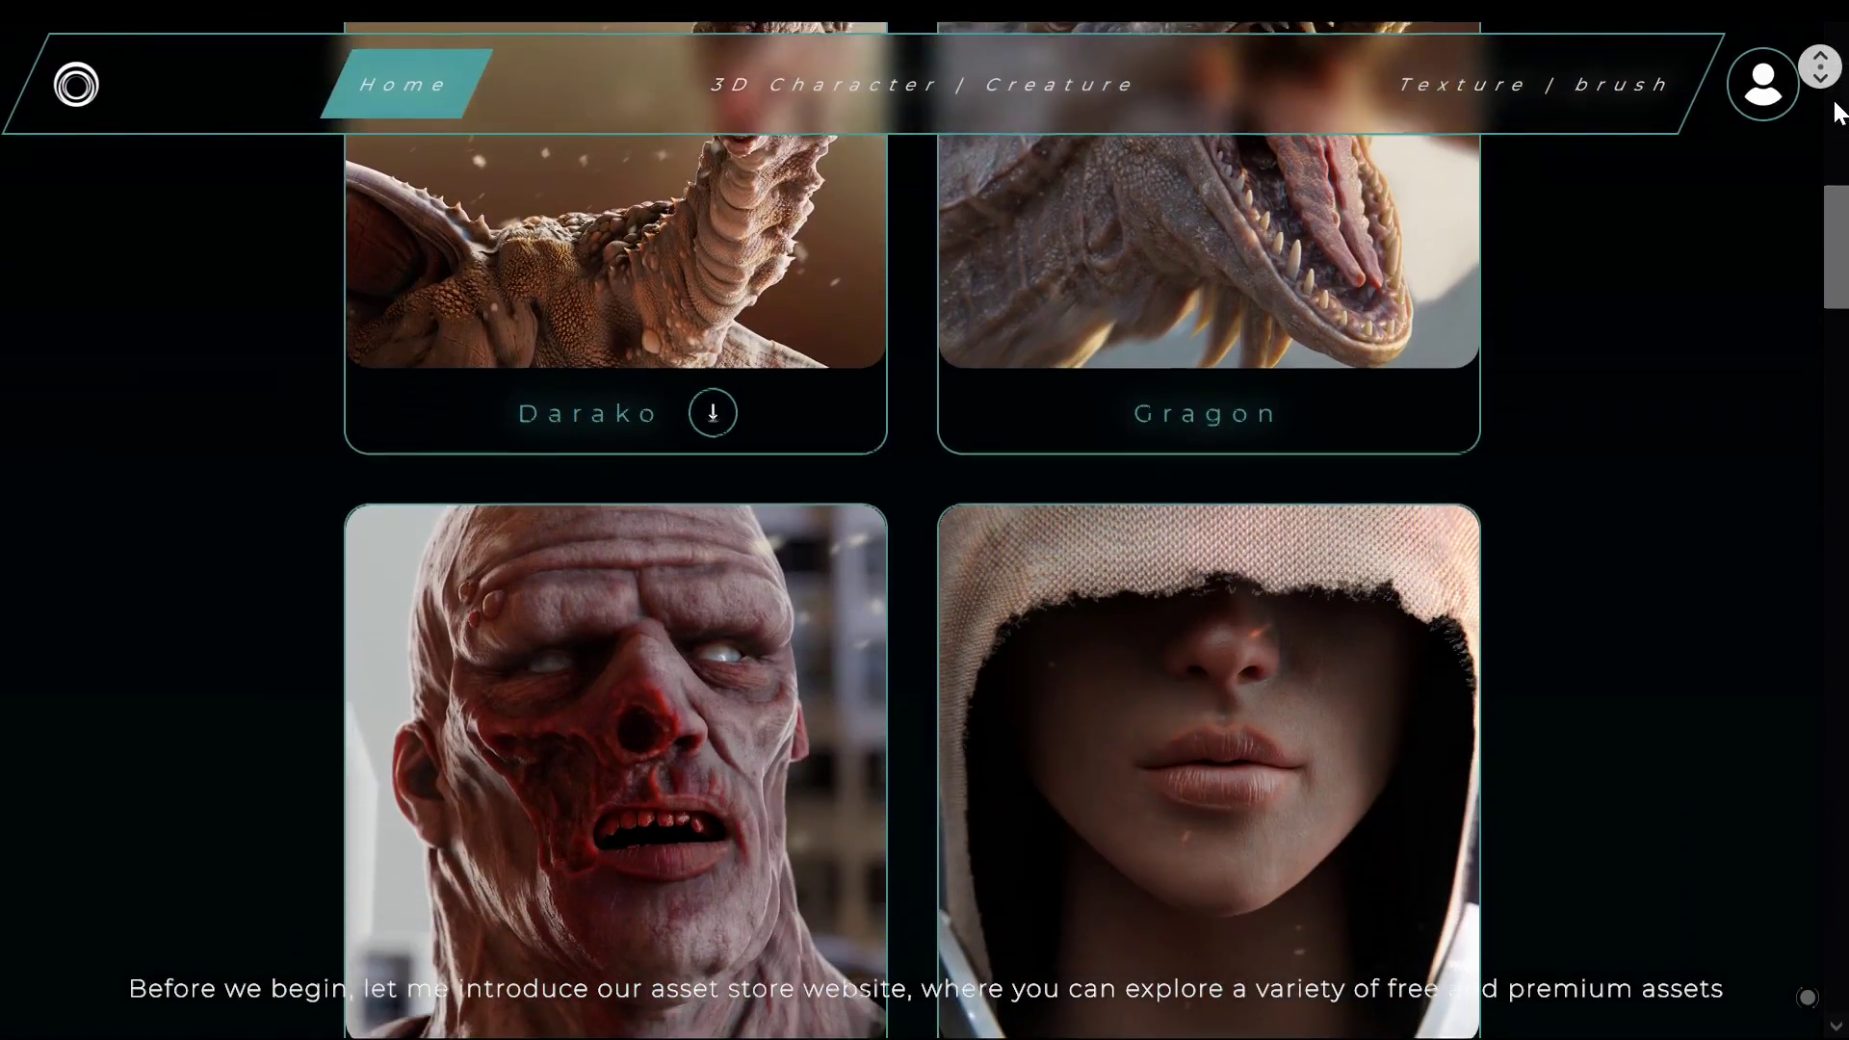
scroll(1839, 108, down, 8)
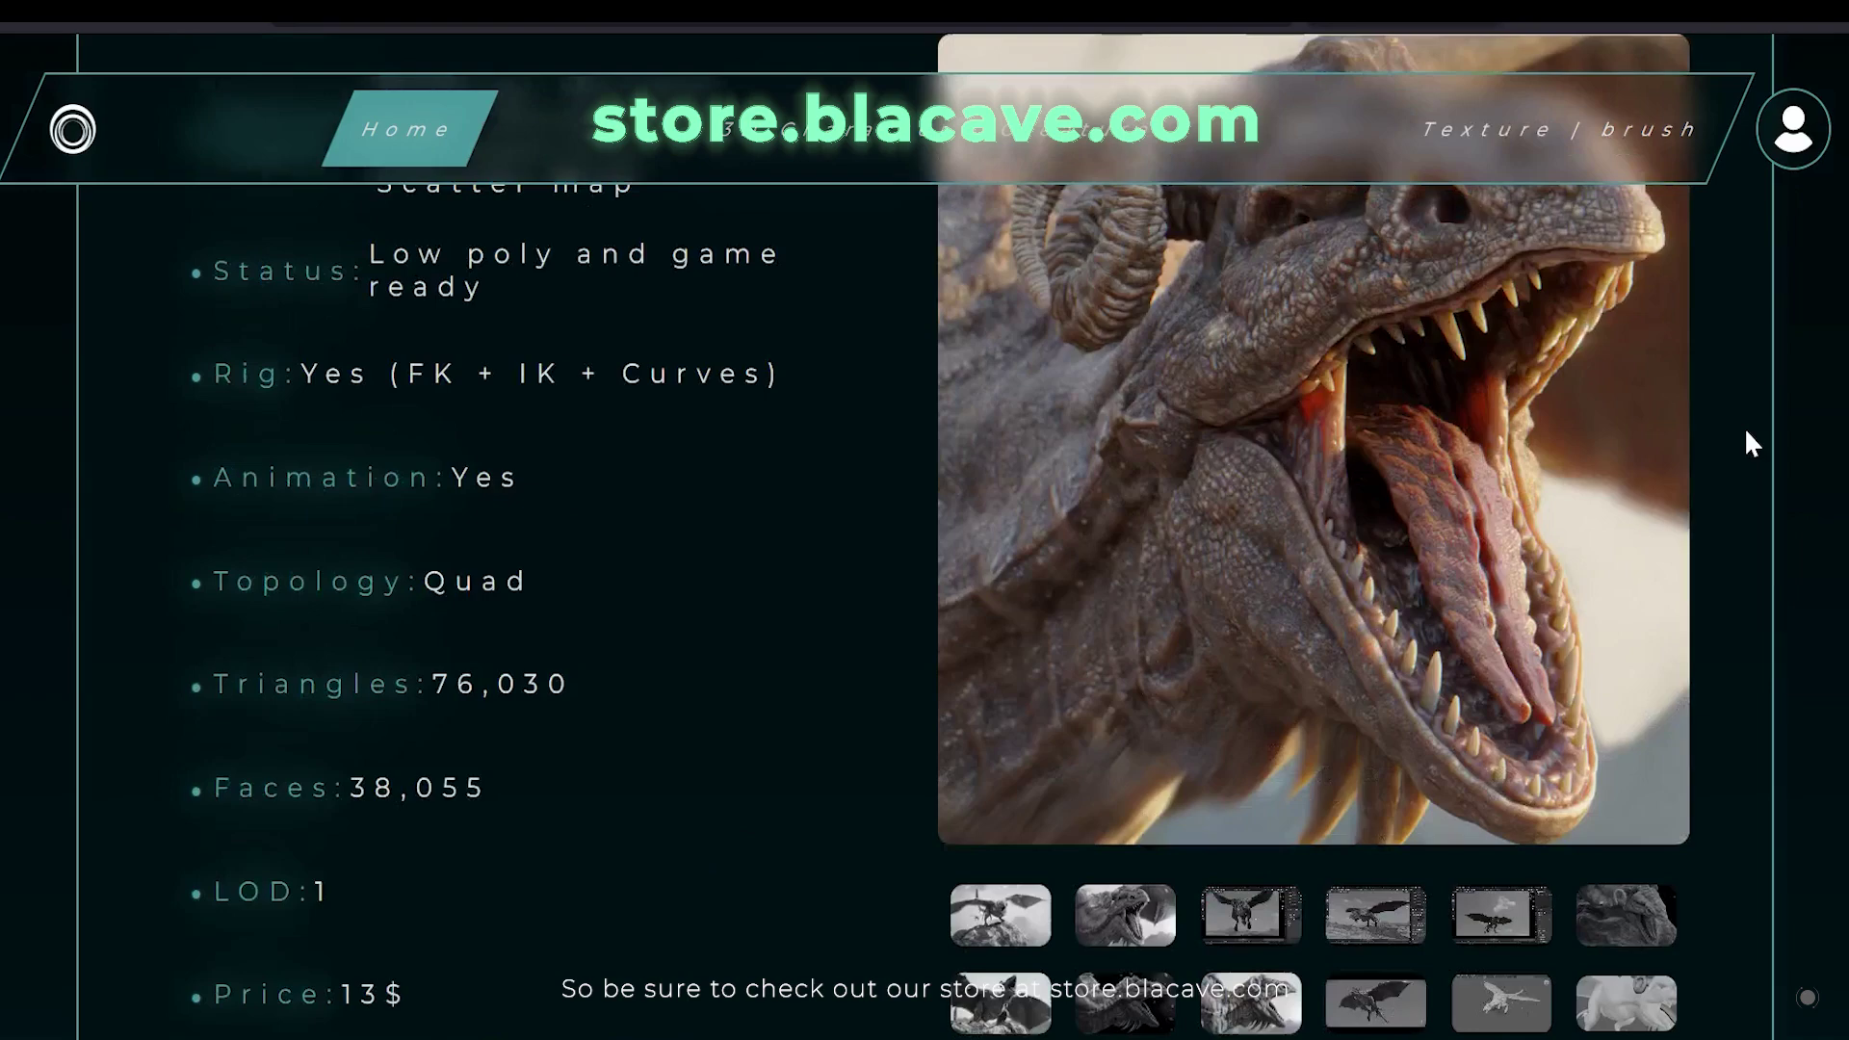
Open the dragon asset, show its open-mouthed image, then play the flying-dragon preview video.
click(1160, 929)
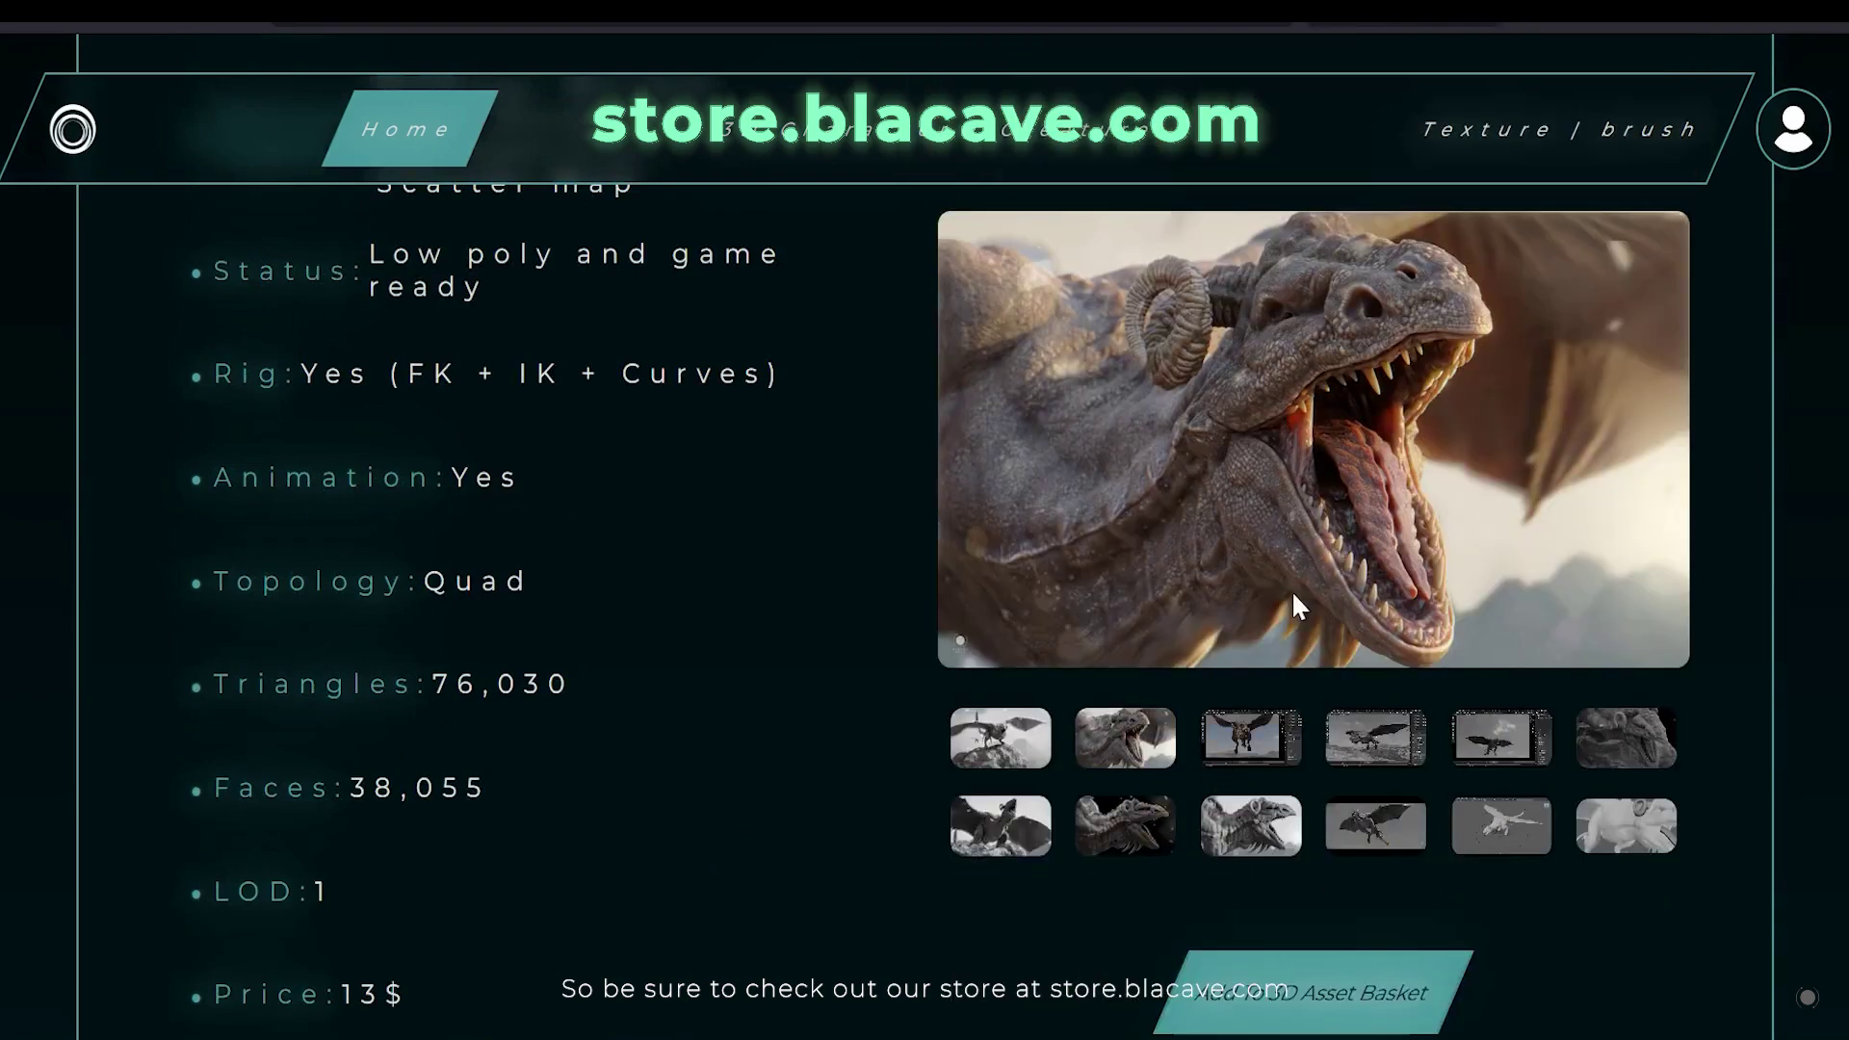
click(1338, 499)
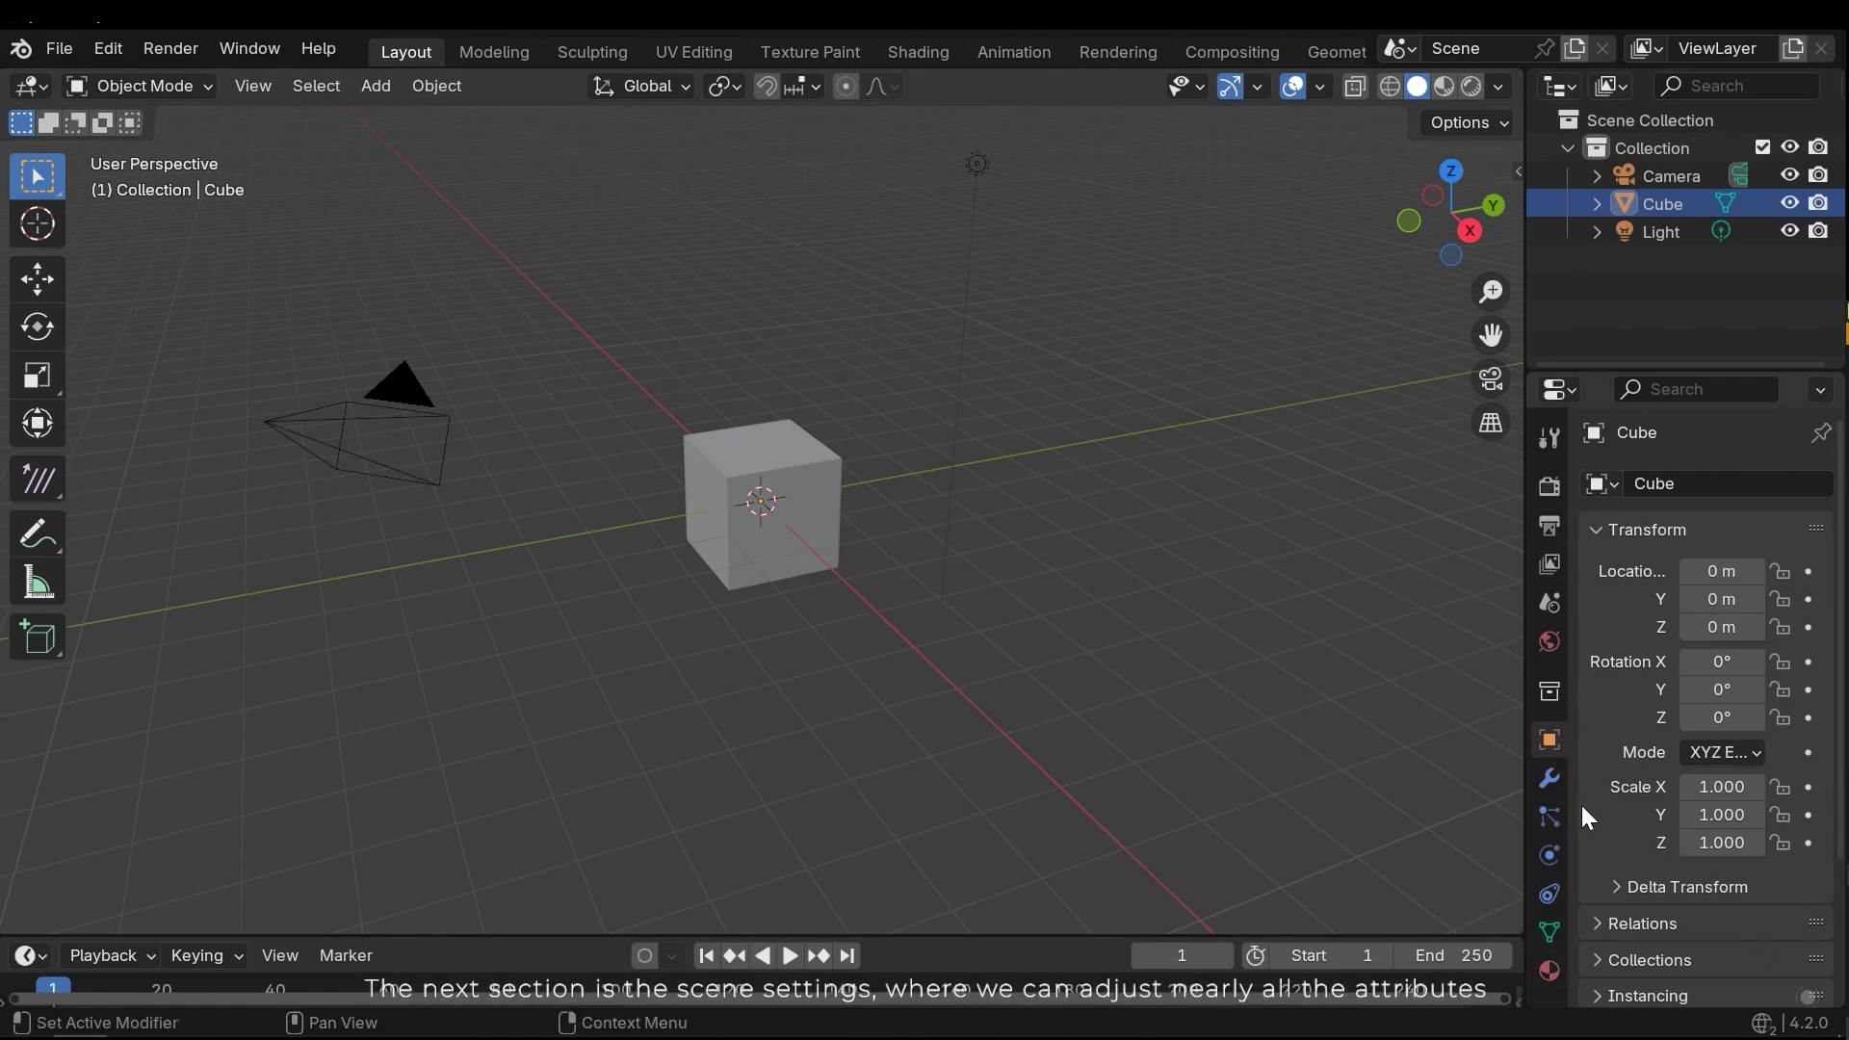
click(1552, 485)
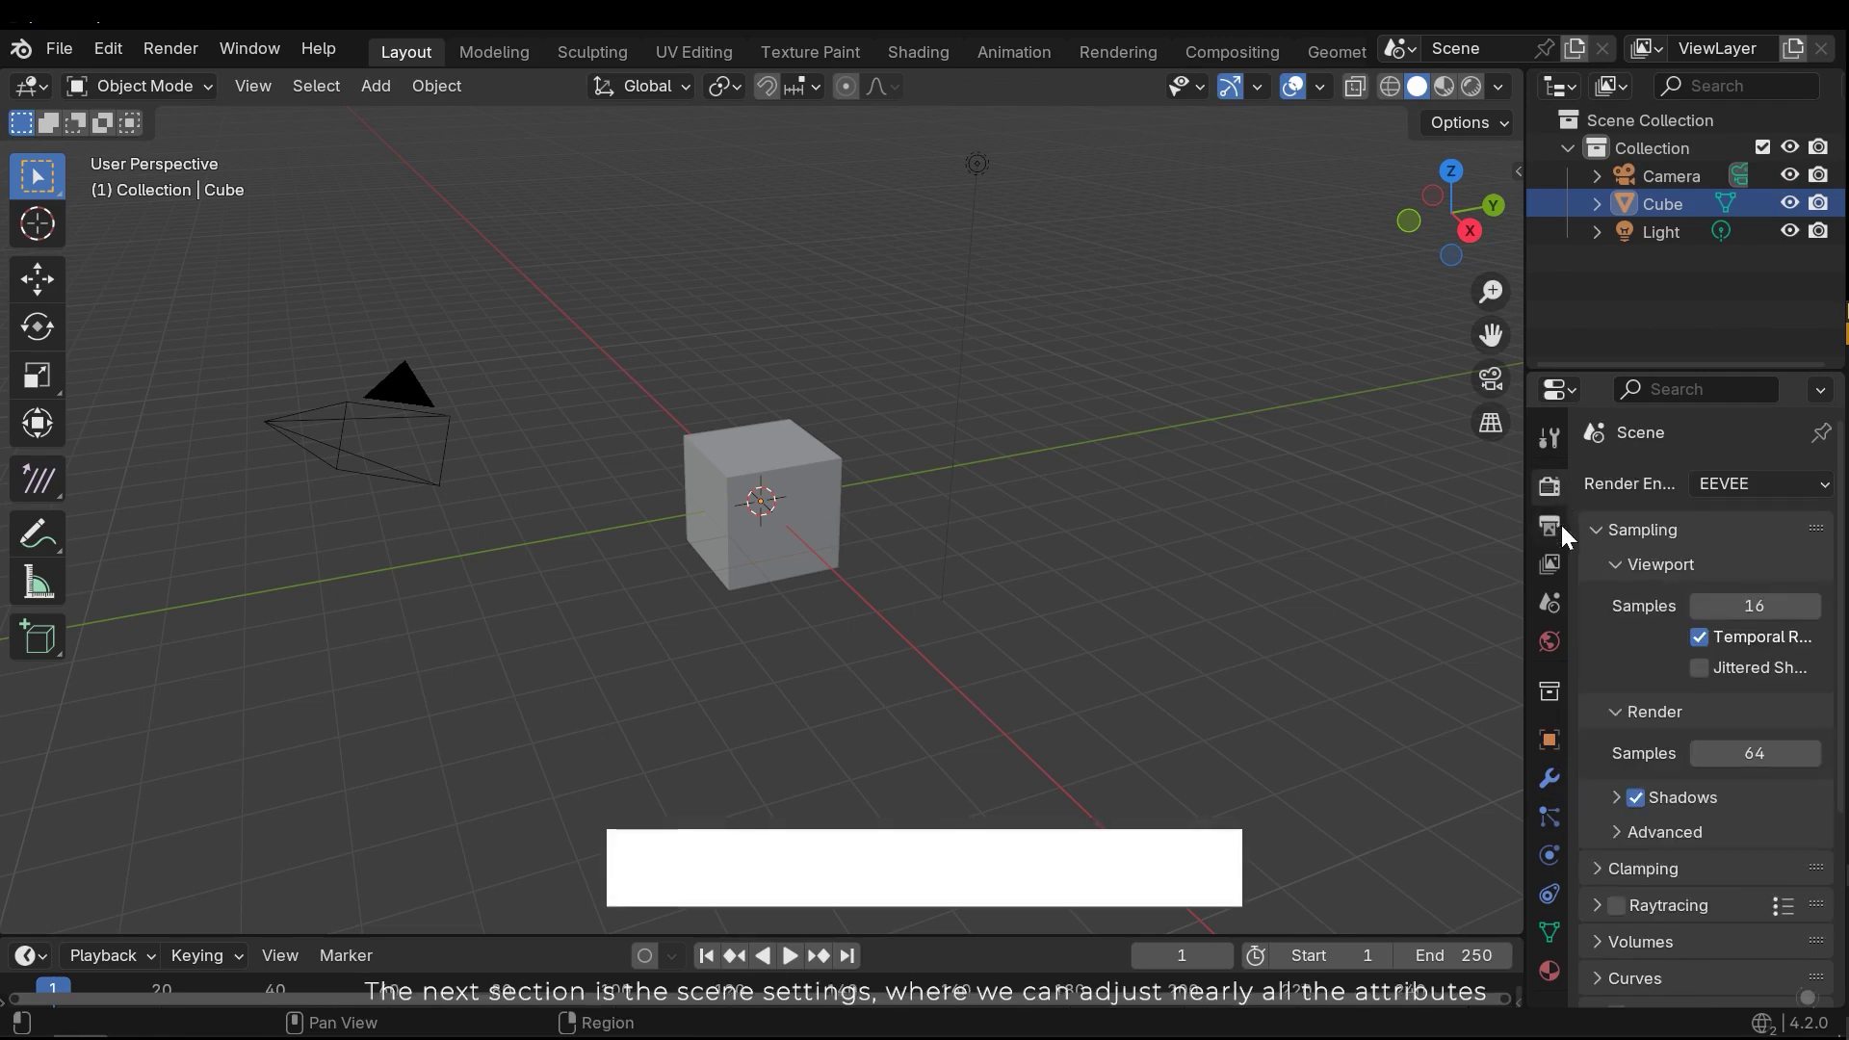
click(1552, 526)
click(1550, 565)
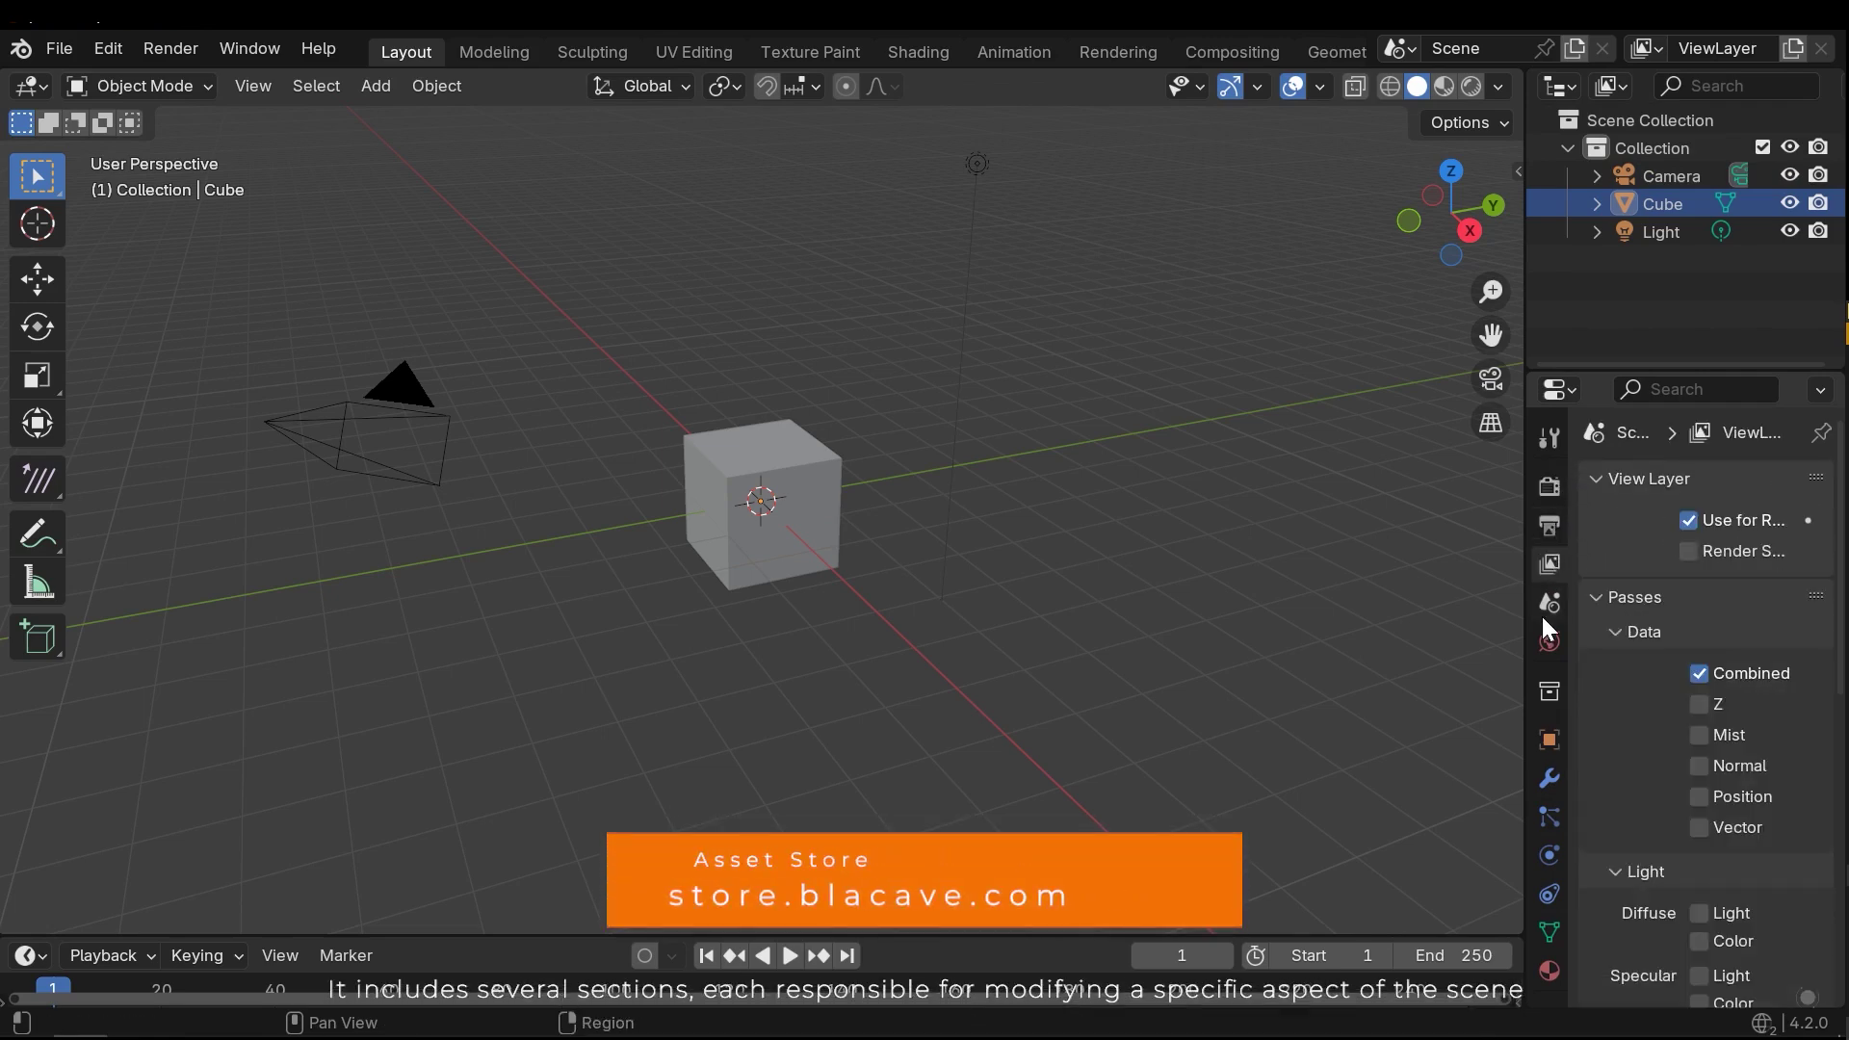
click(1547, 605)
click(1551, 642)
click(1548, 691)
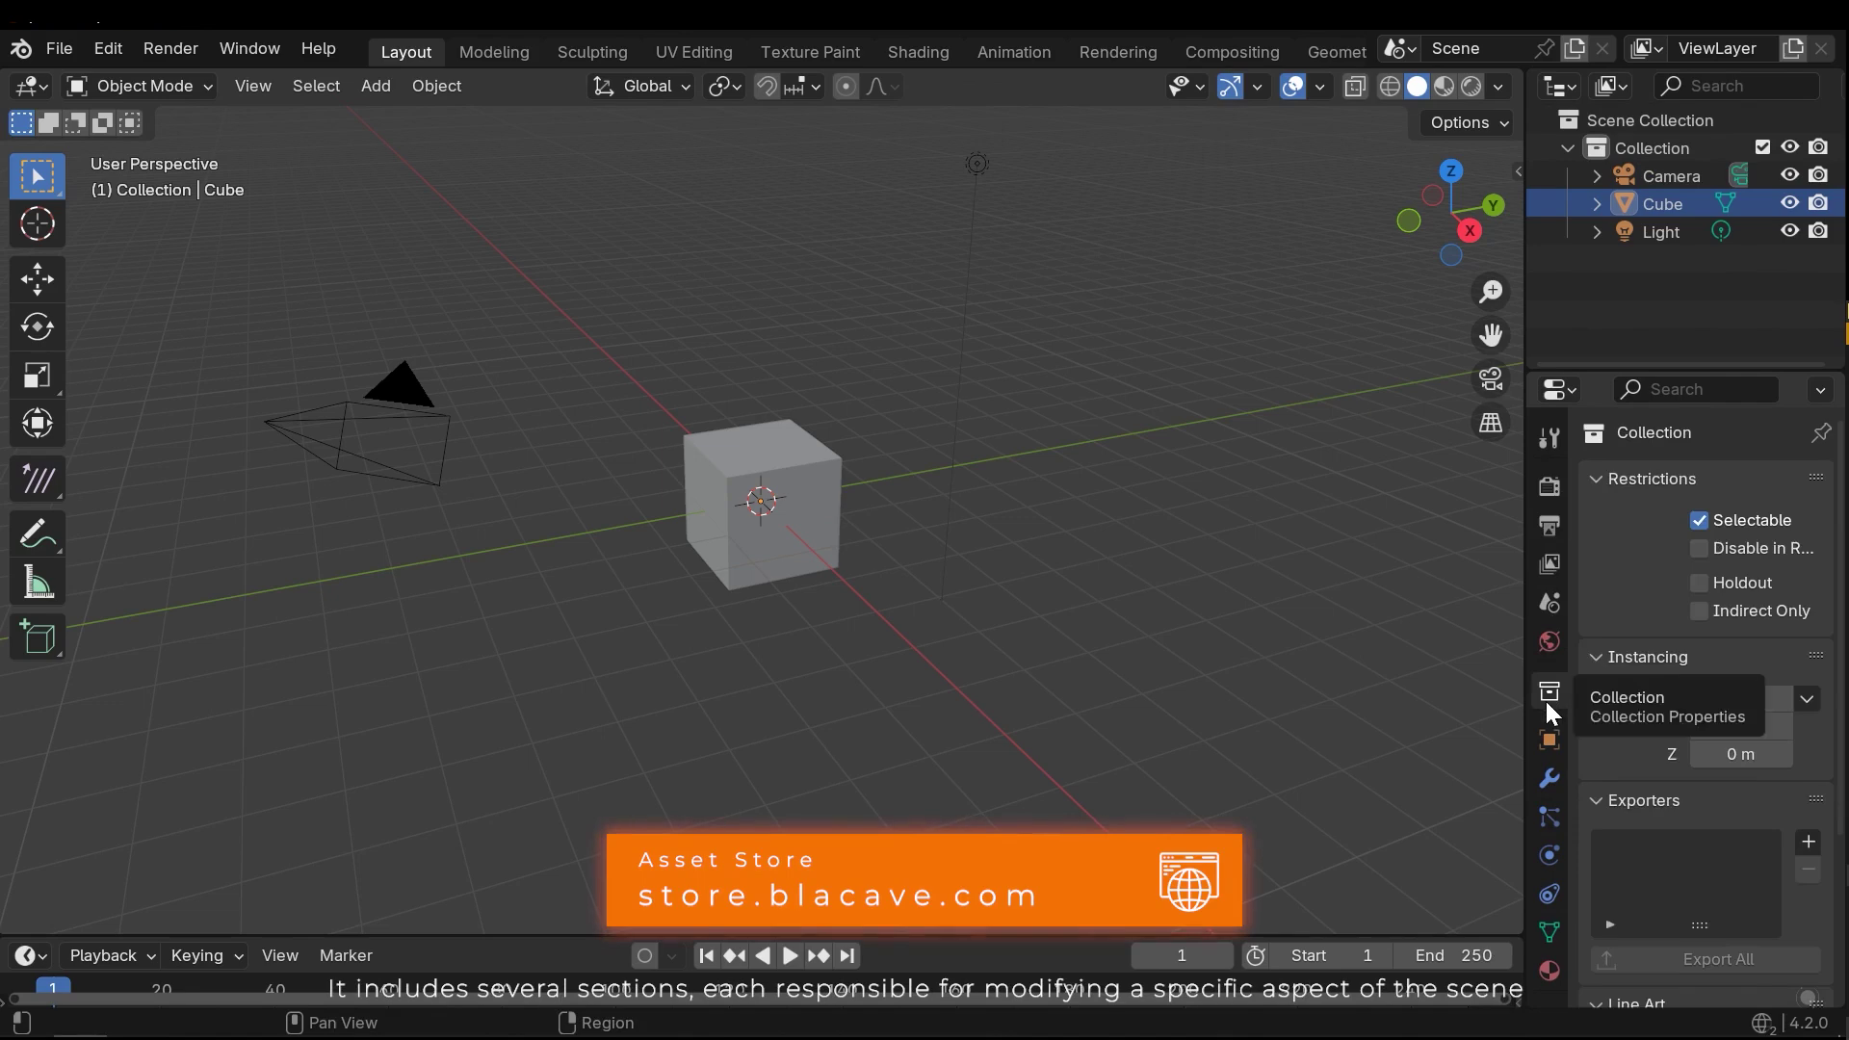
click(1546, 741)
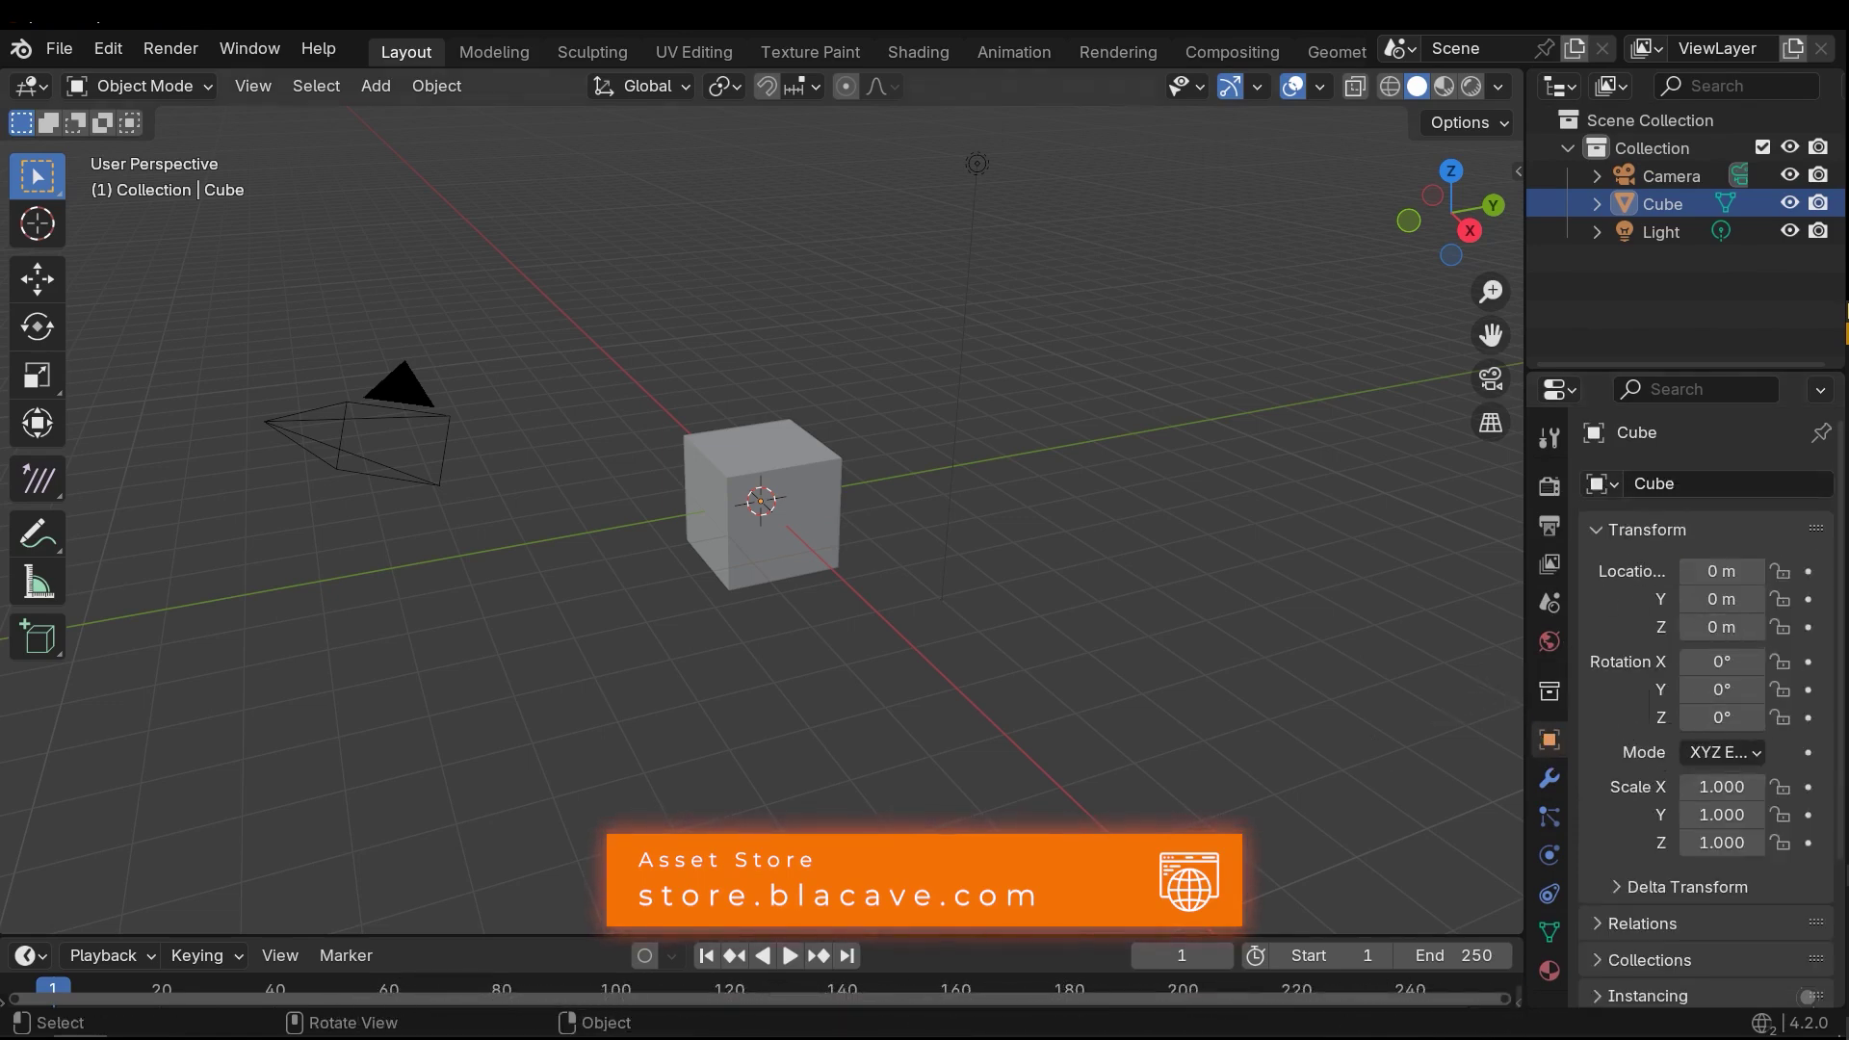
Enlarge the timeline upward and scrub the playhead to frame 61, then back to 0.
drag(878, 938, 889, 802)
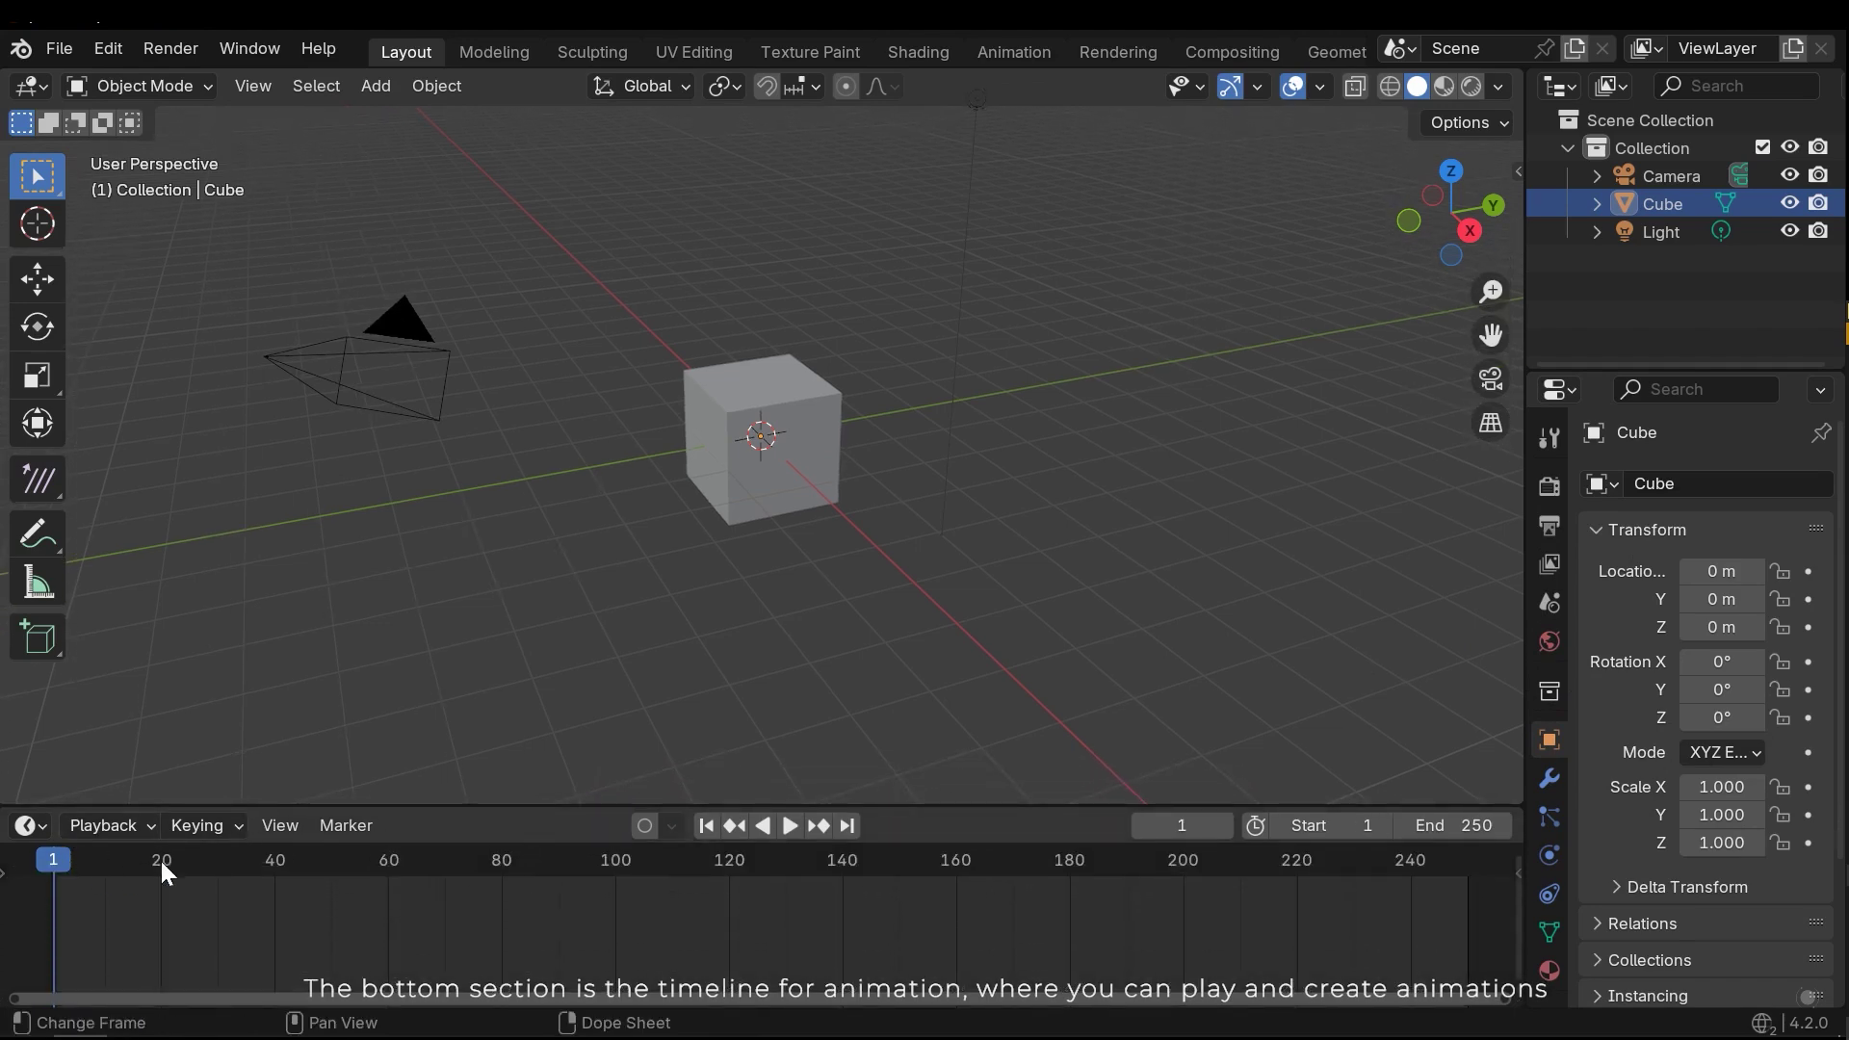
drag(52, 852, 404, 867)
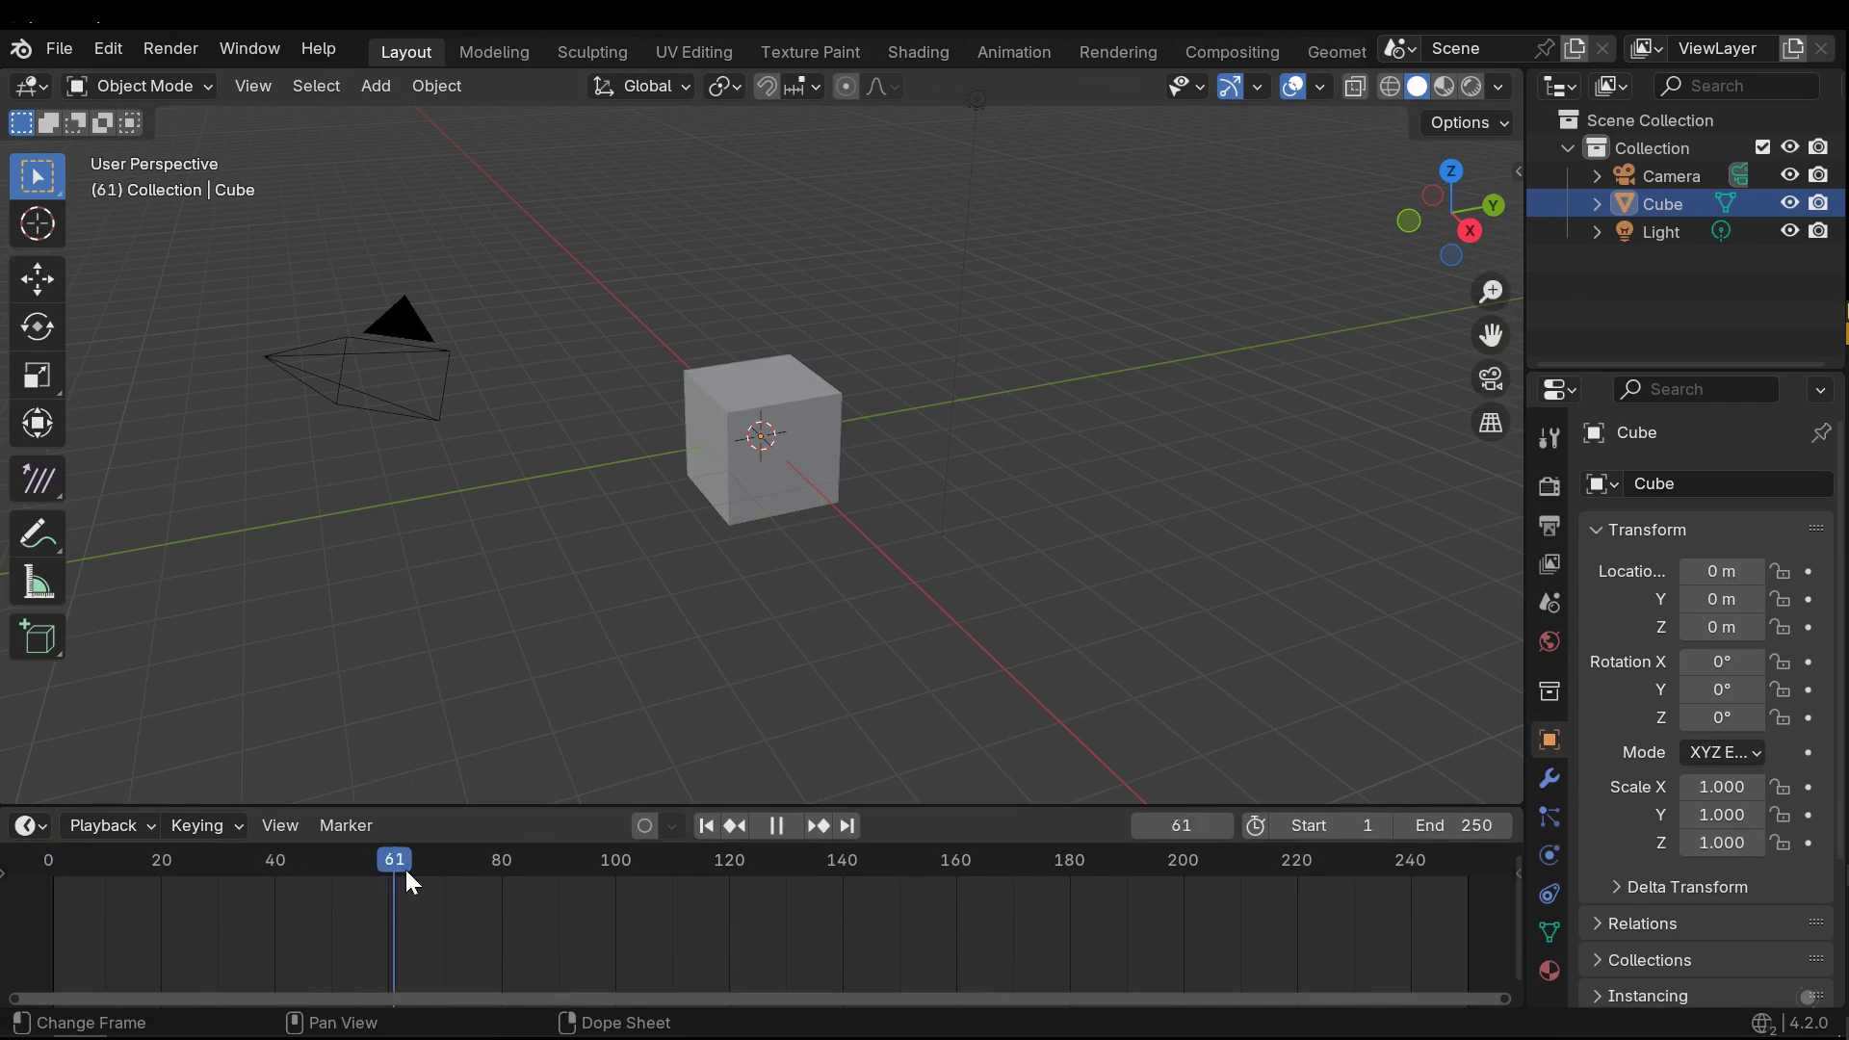
drag(695, 899, 56, 816)
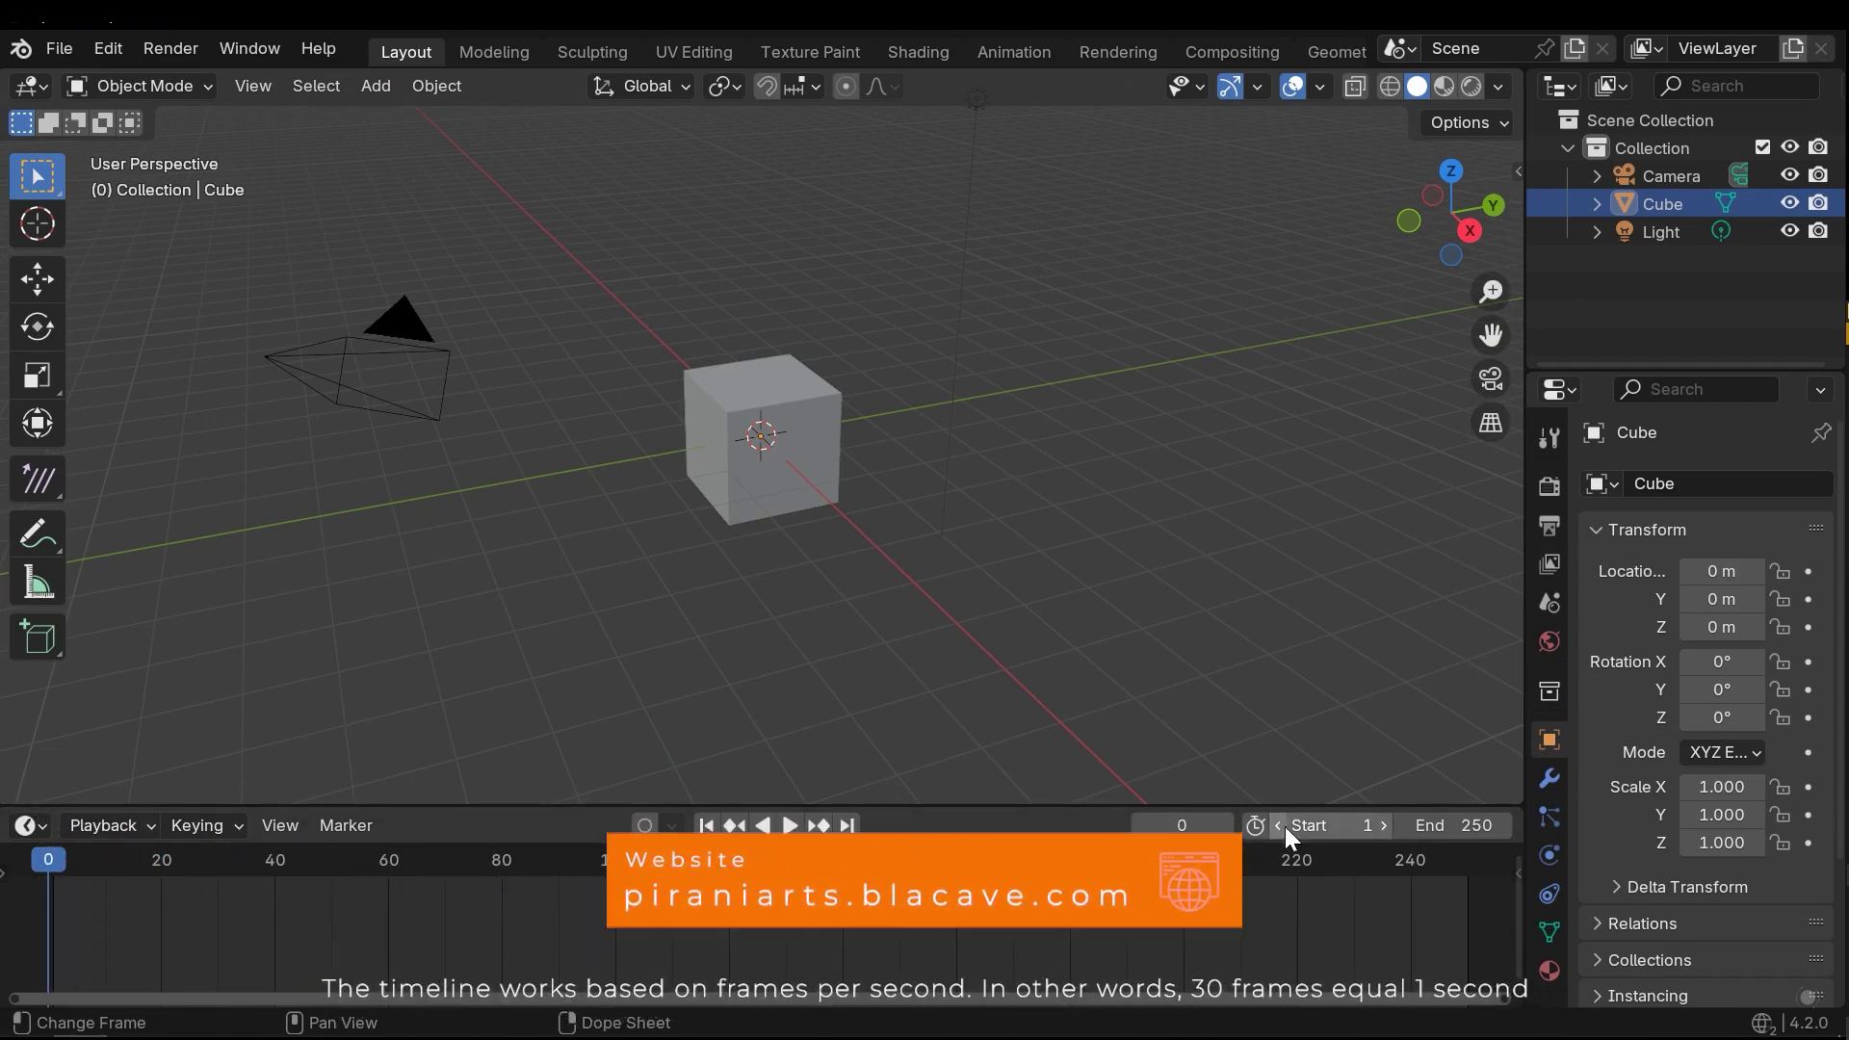
key(space)
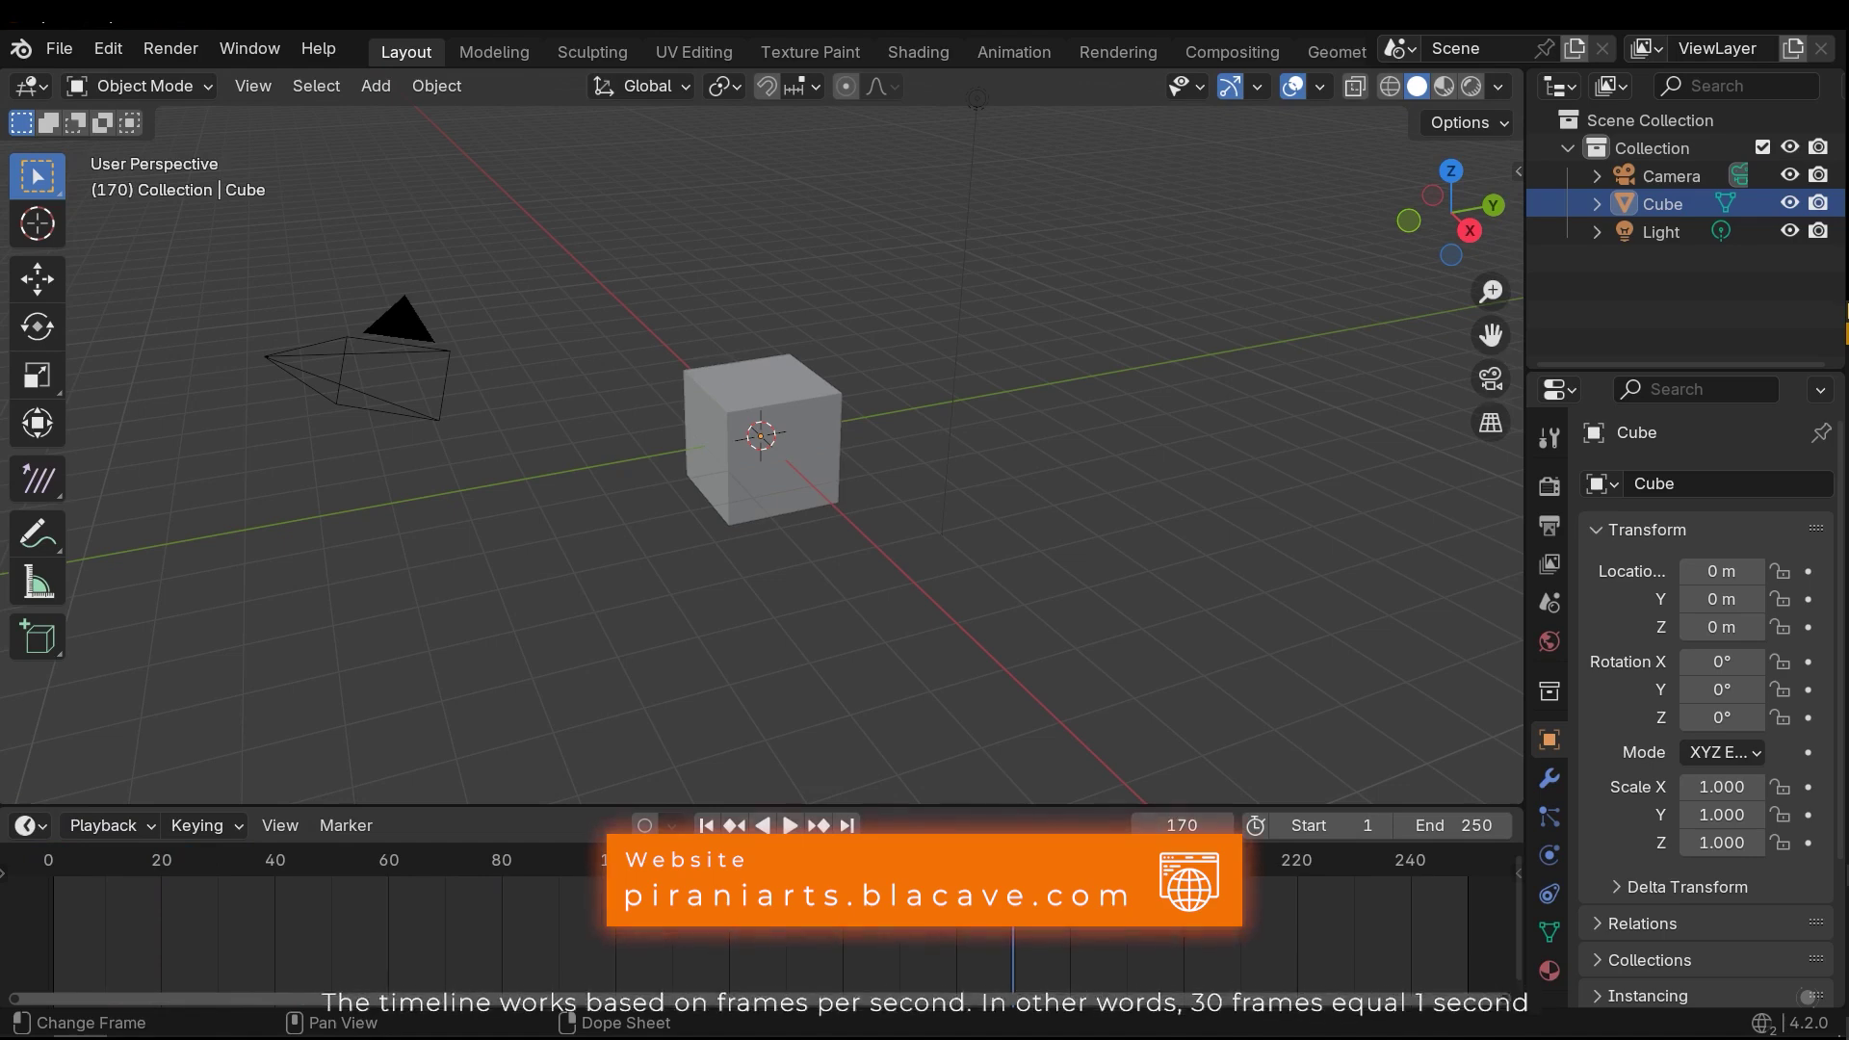
drag(404, 862, 46, 862)
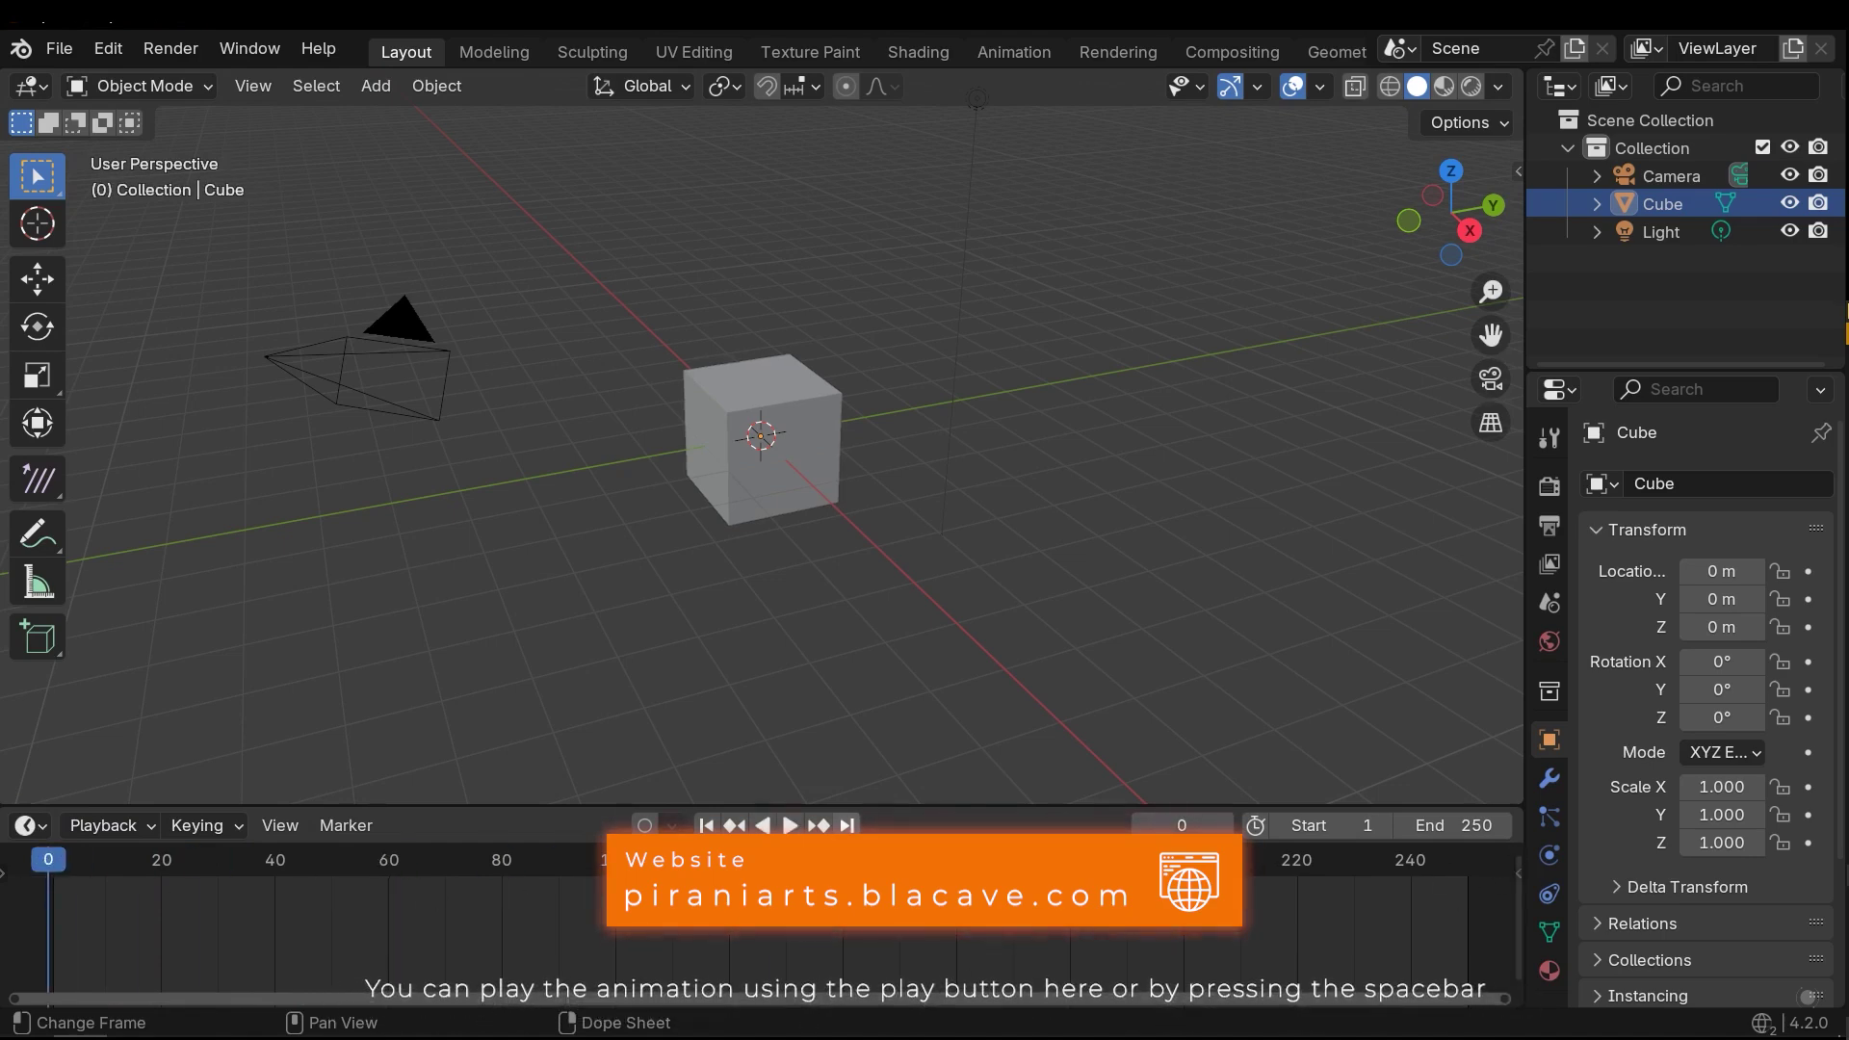
Play the animation from frame 0, stop it, and shrink the timeline slightly.
click(791, 828)
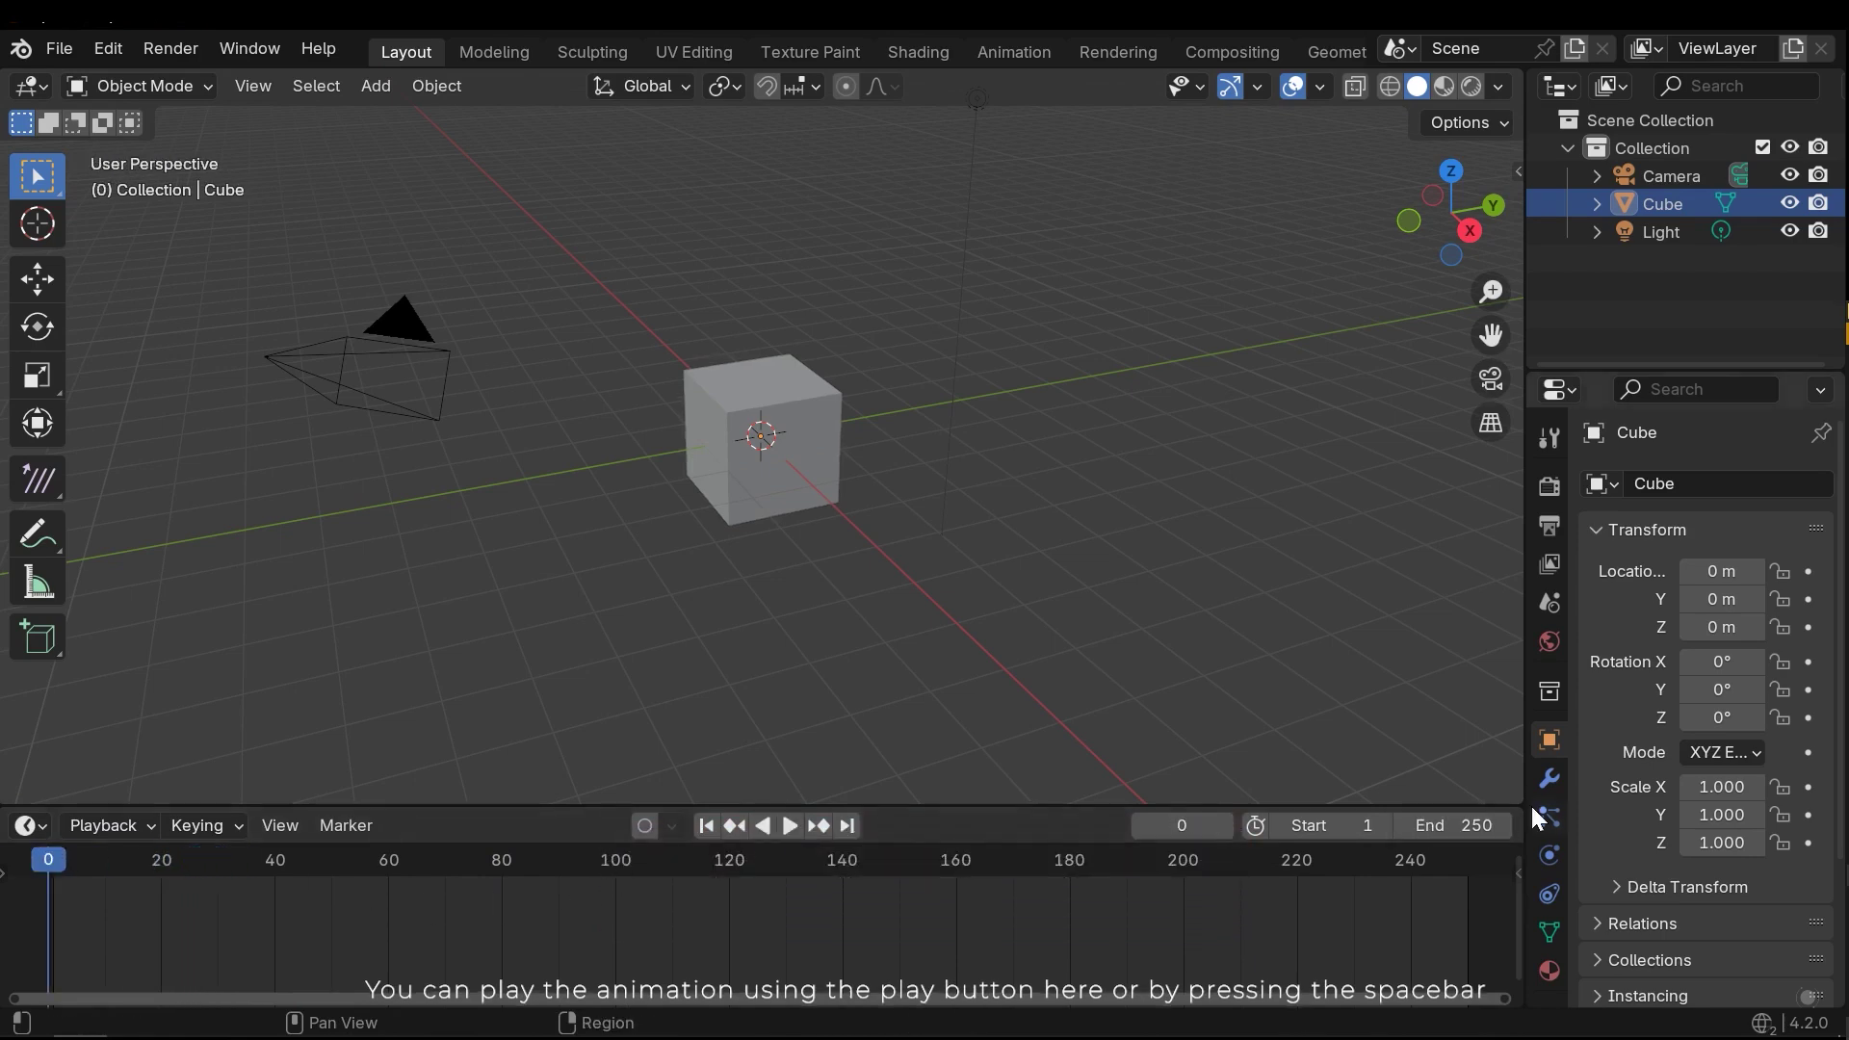
click(775, 826)
key(space)
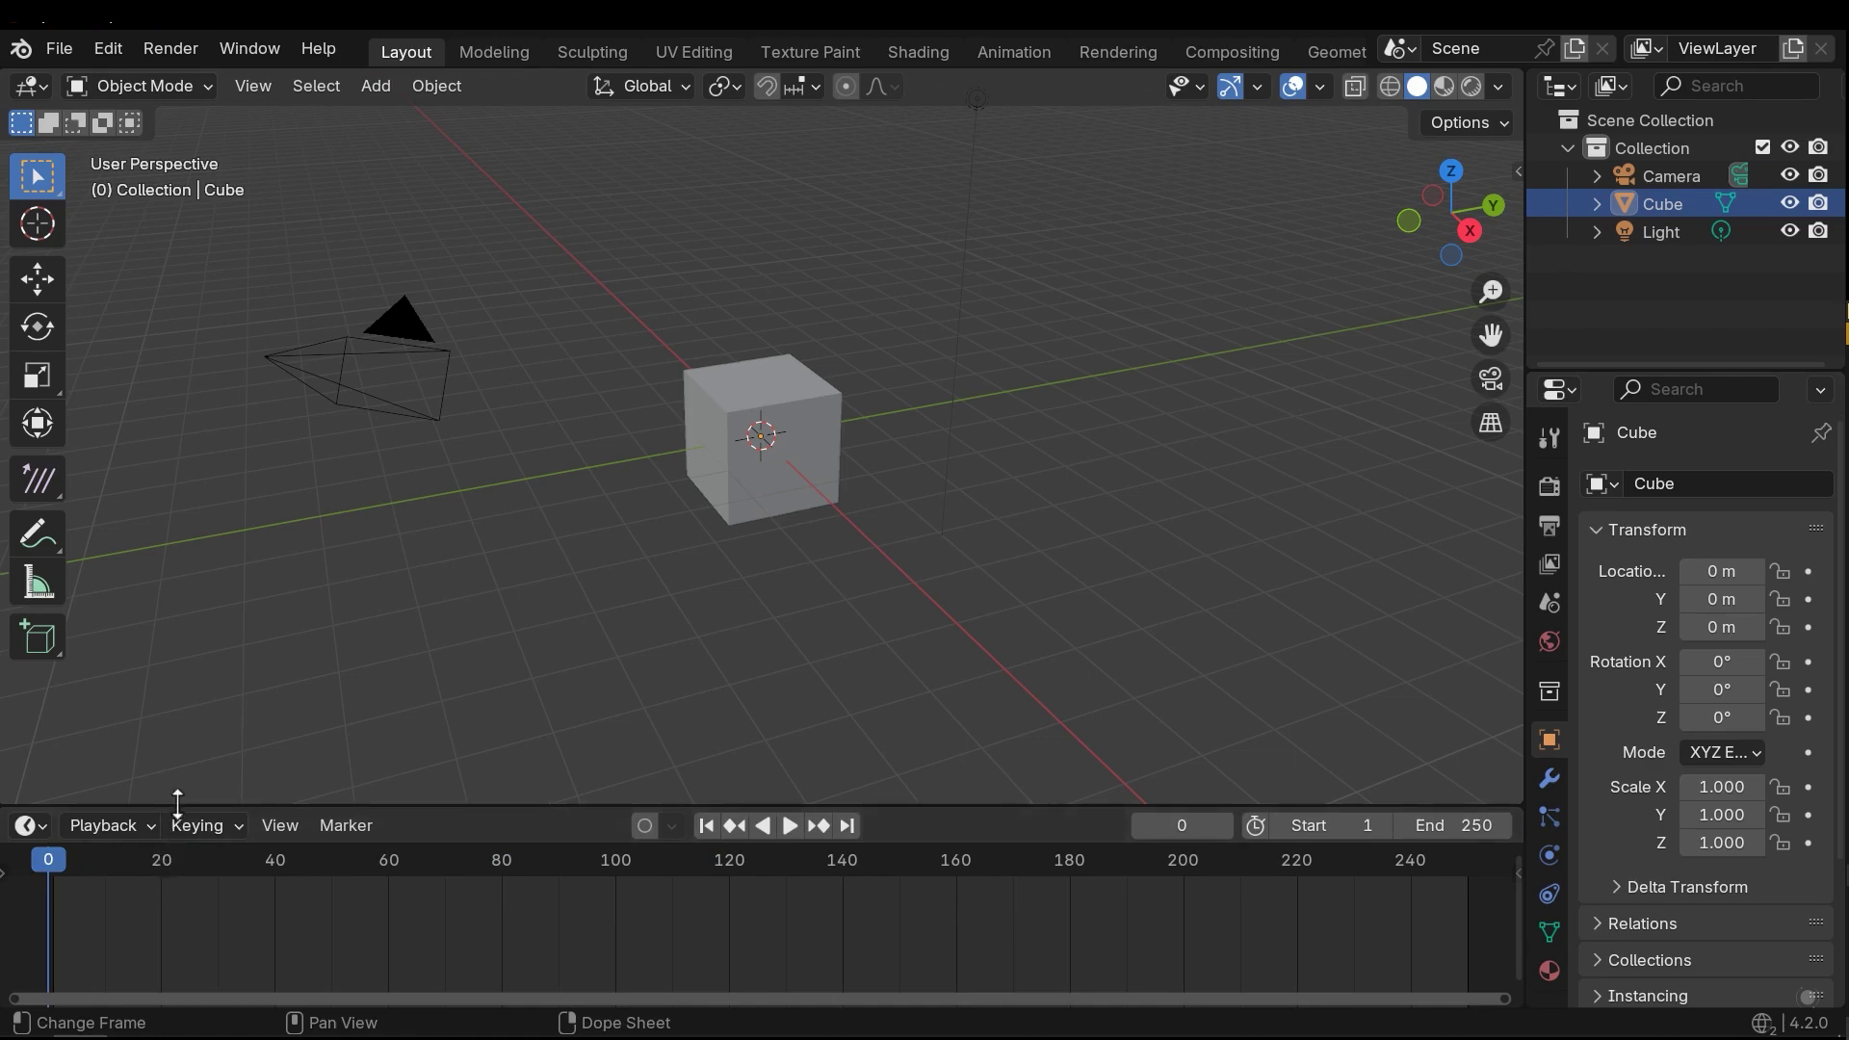
drag(177, 802, 187, 859)
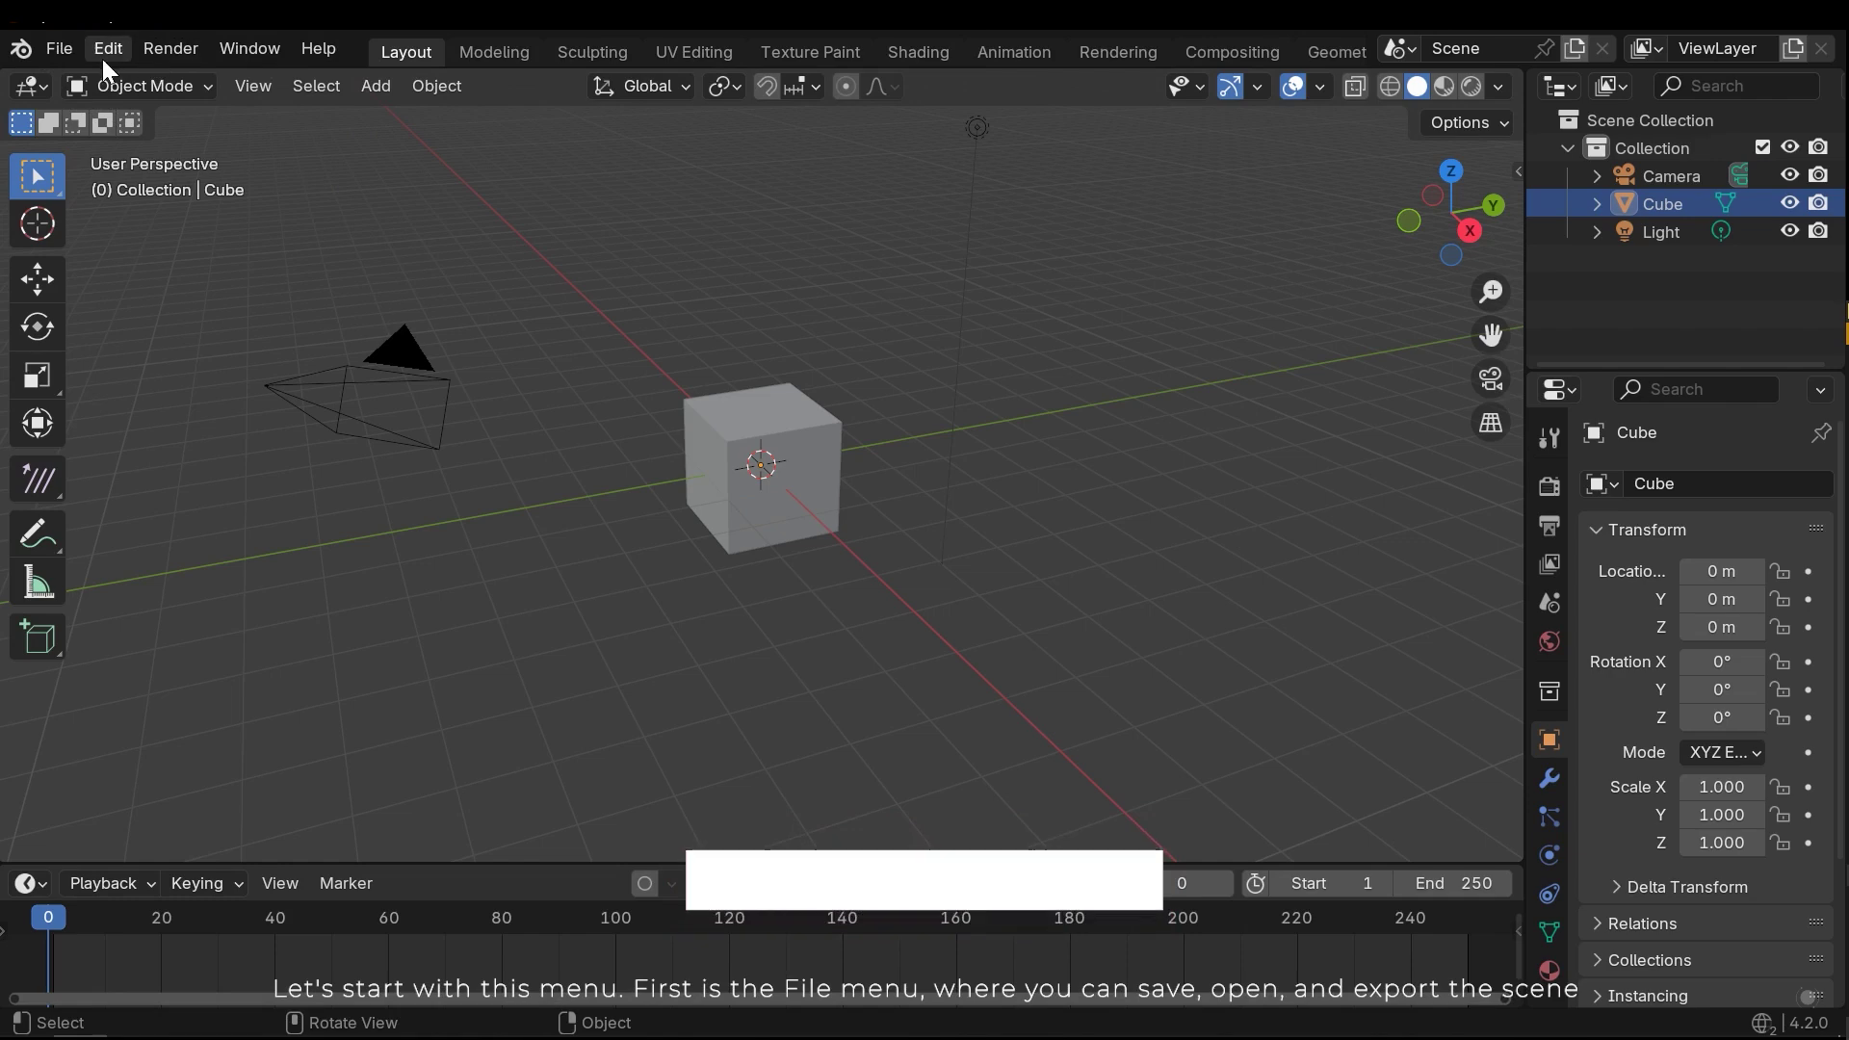
click(58, 47)
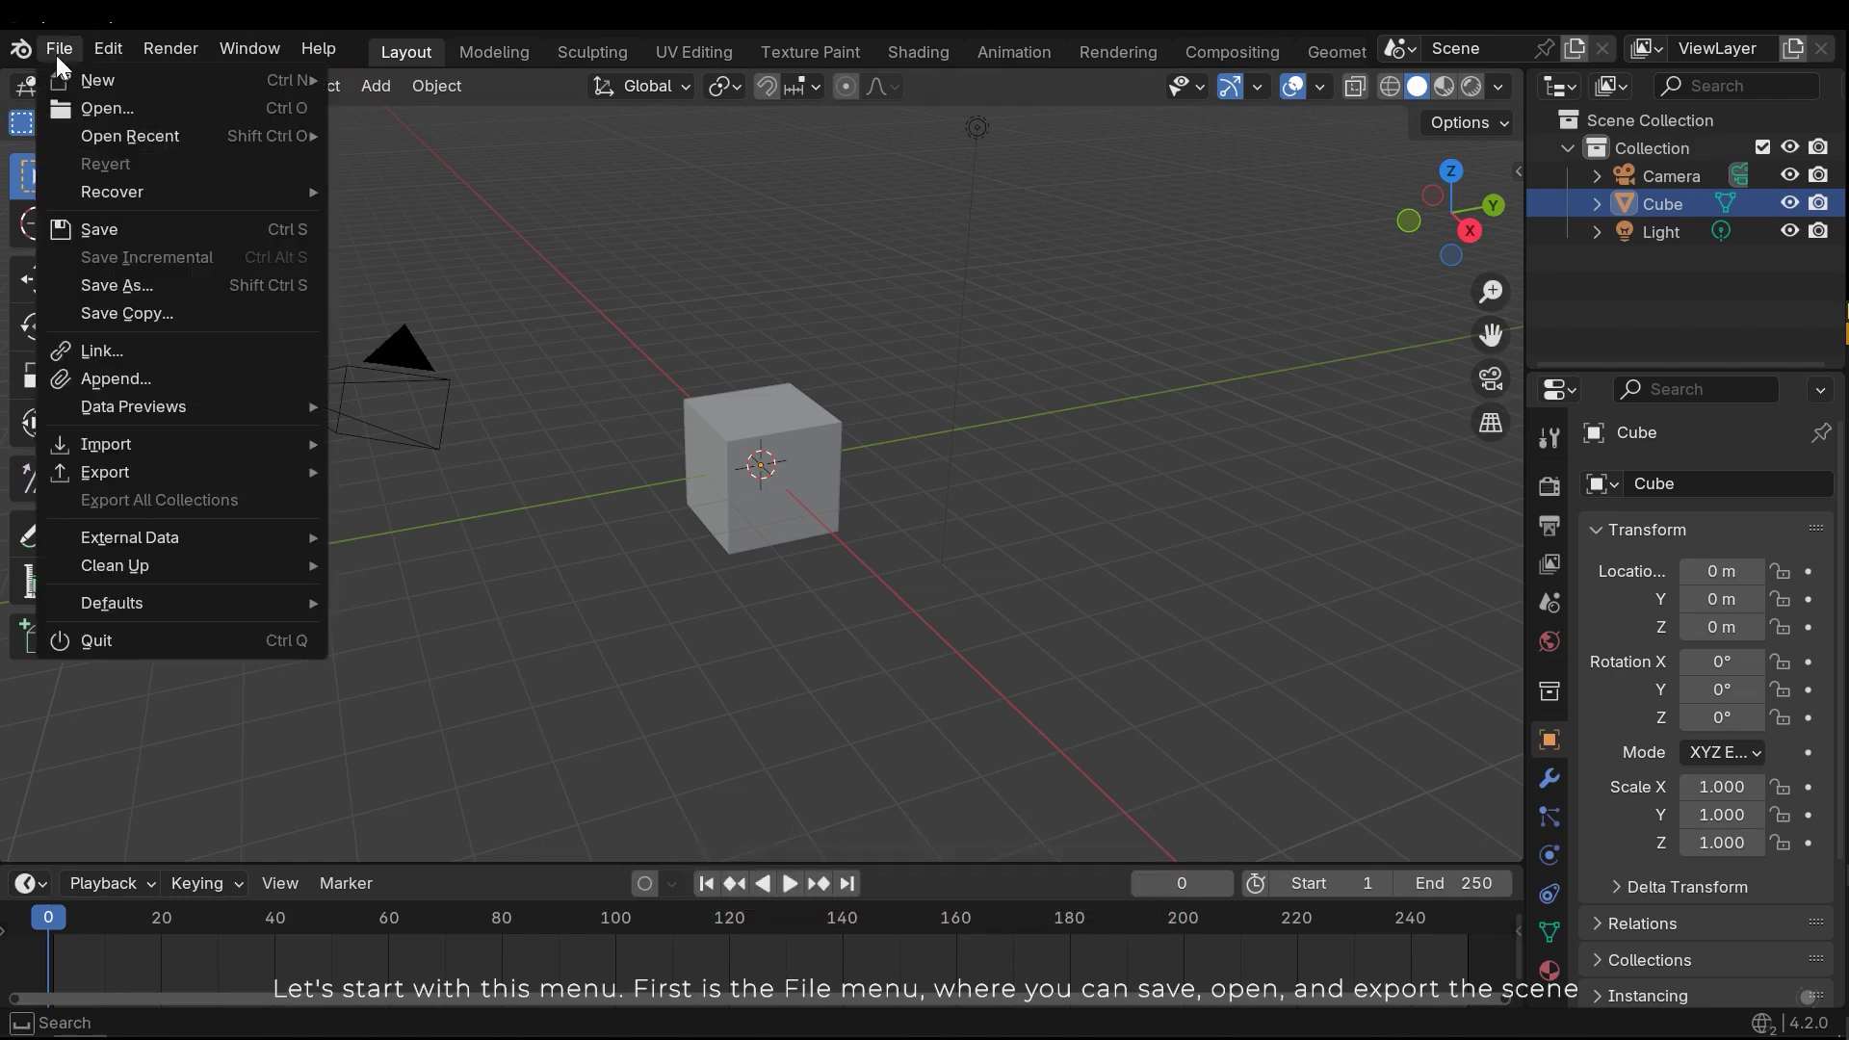
mouse_move(94, 81)
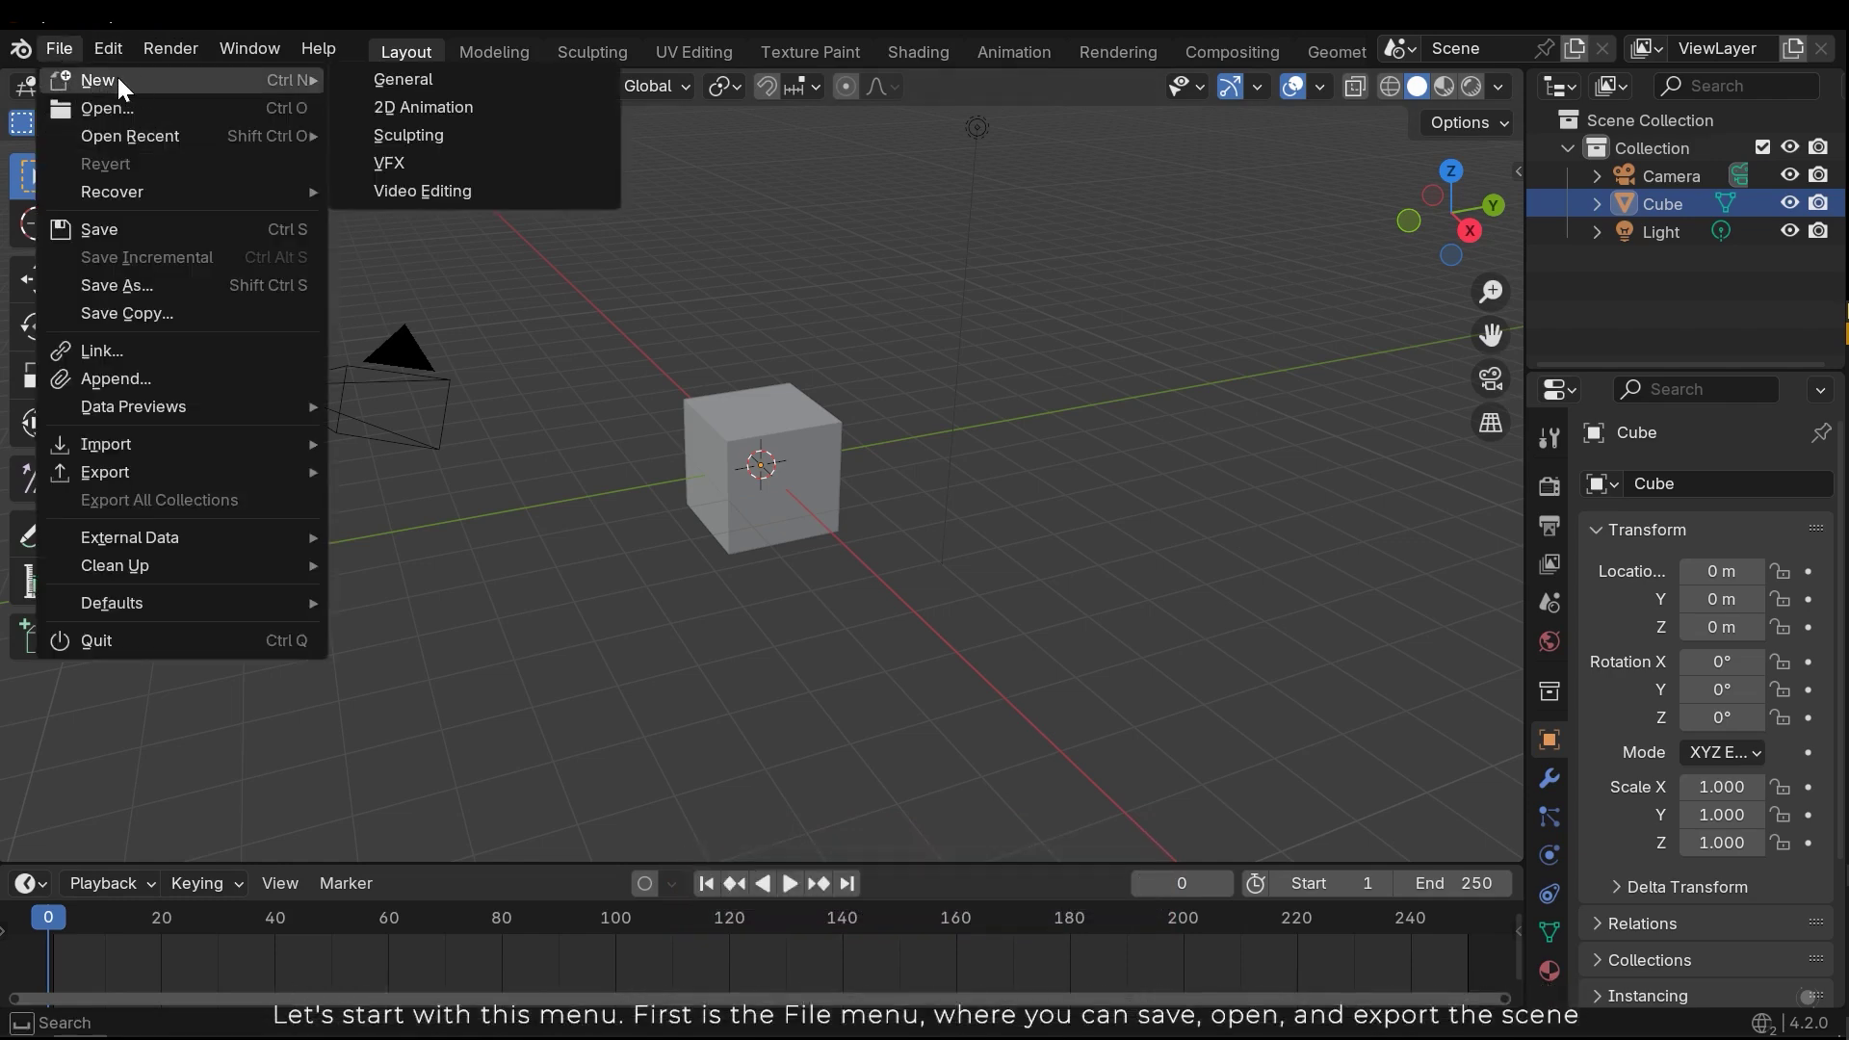
click(396, 84)
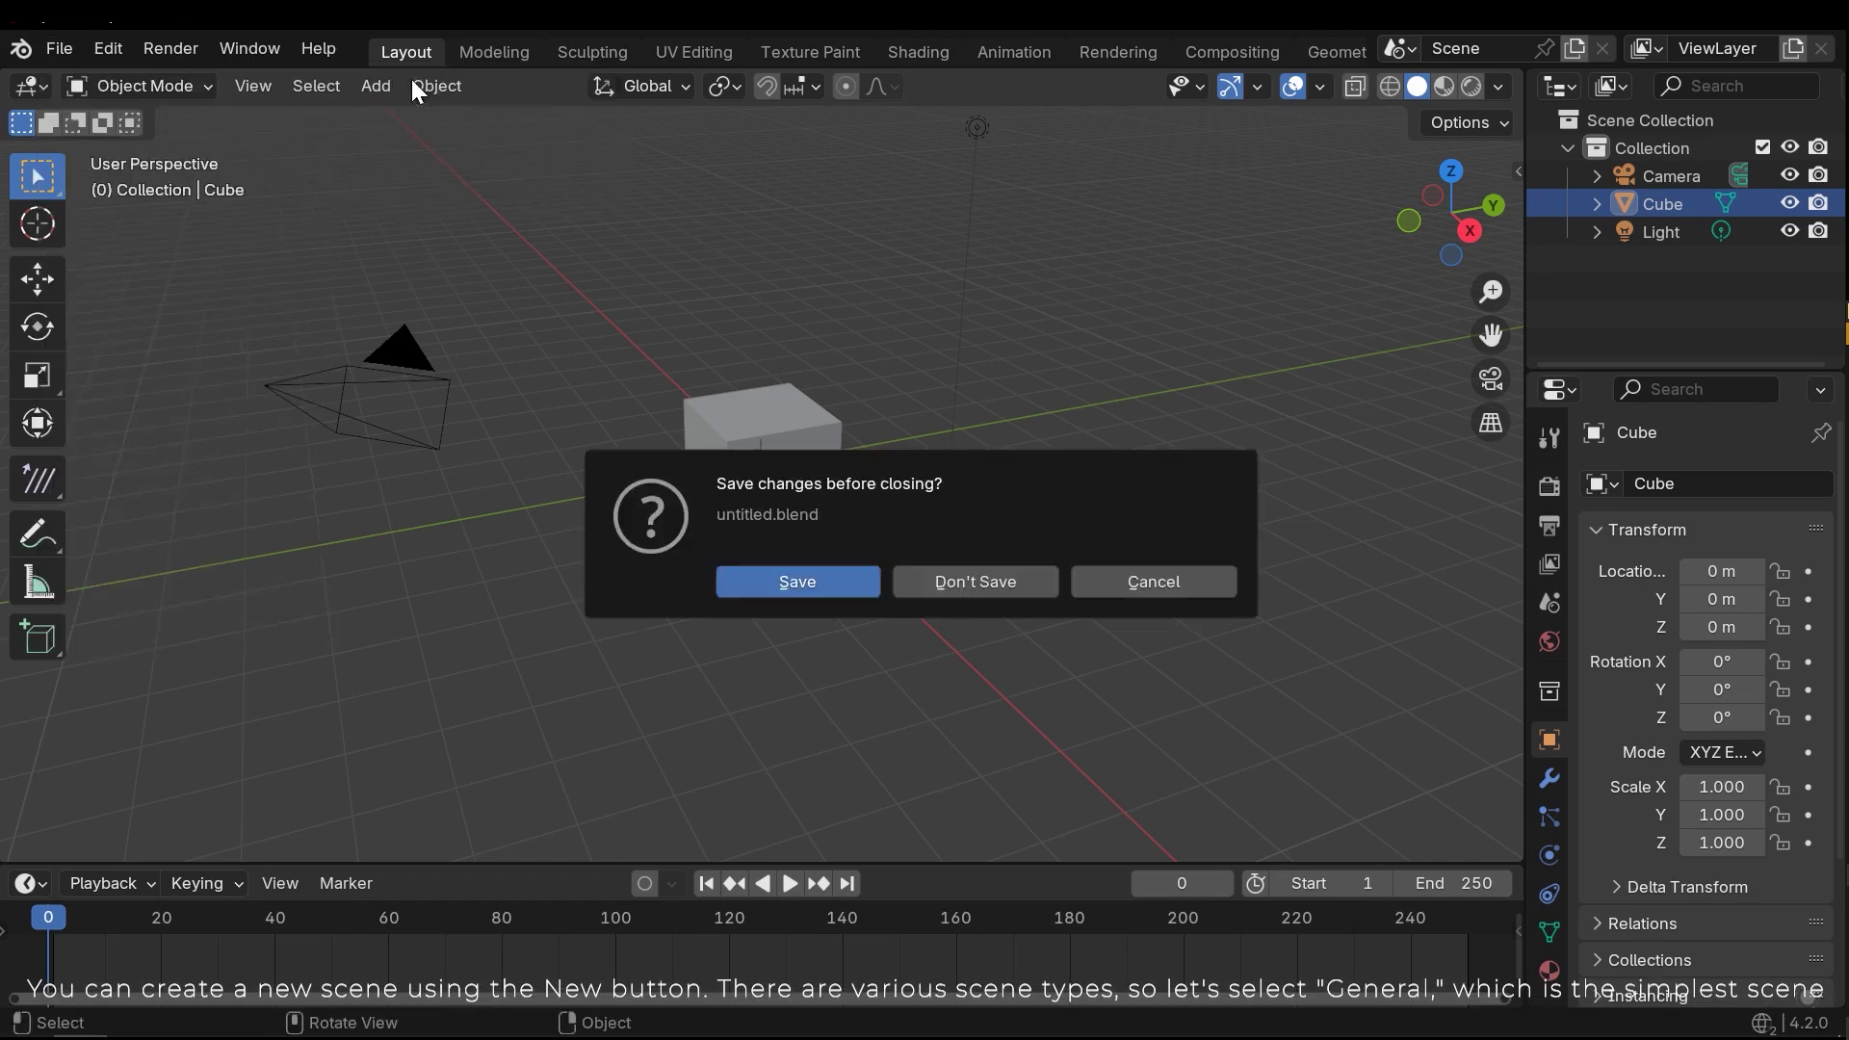
click(979, 587)
middle_drag(970, 588, 866, 577)
click(60, 48)
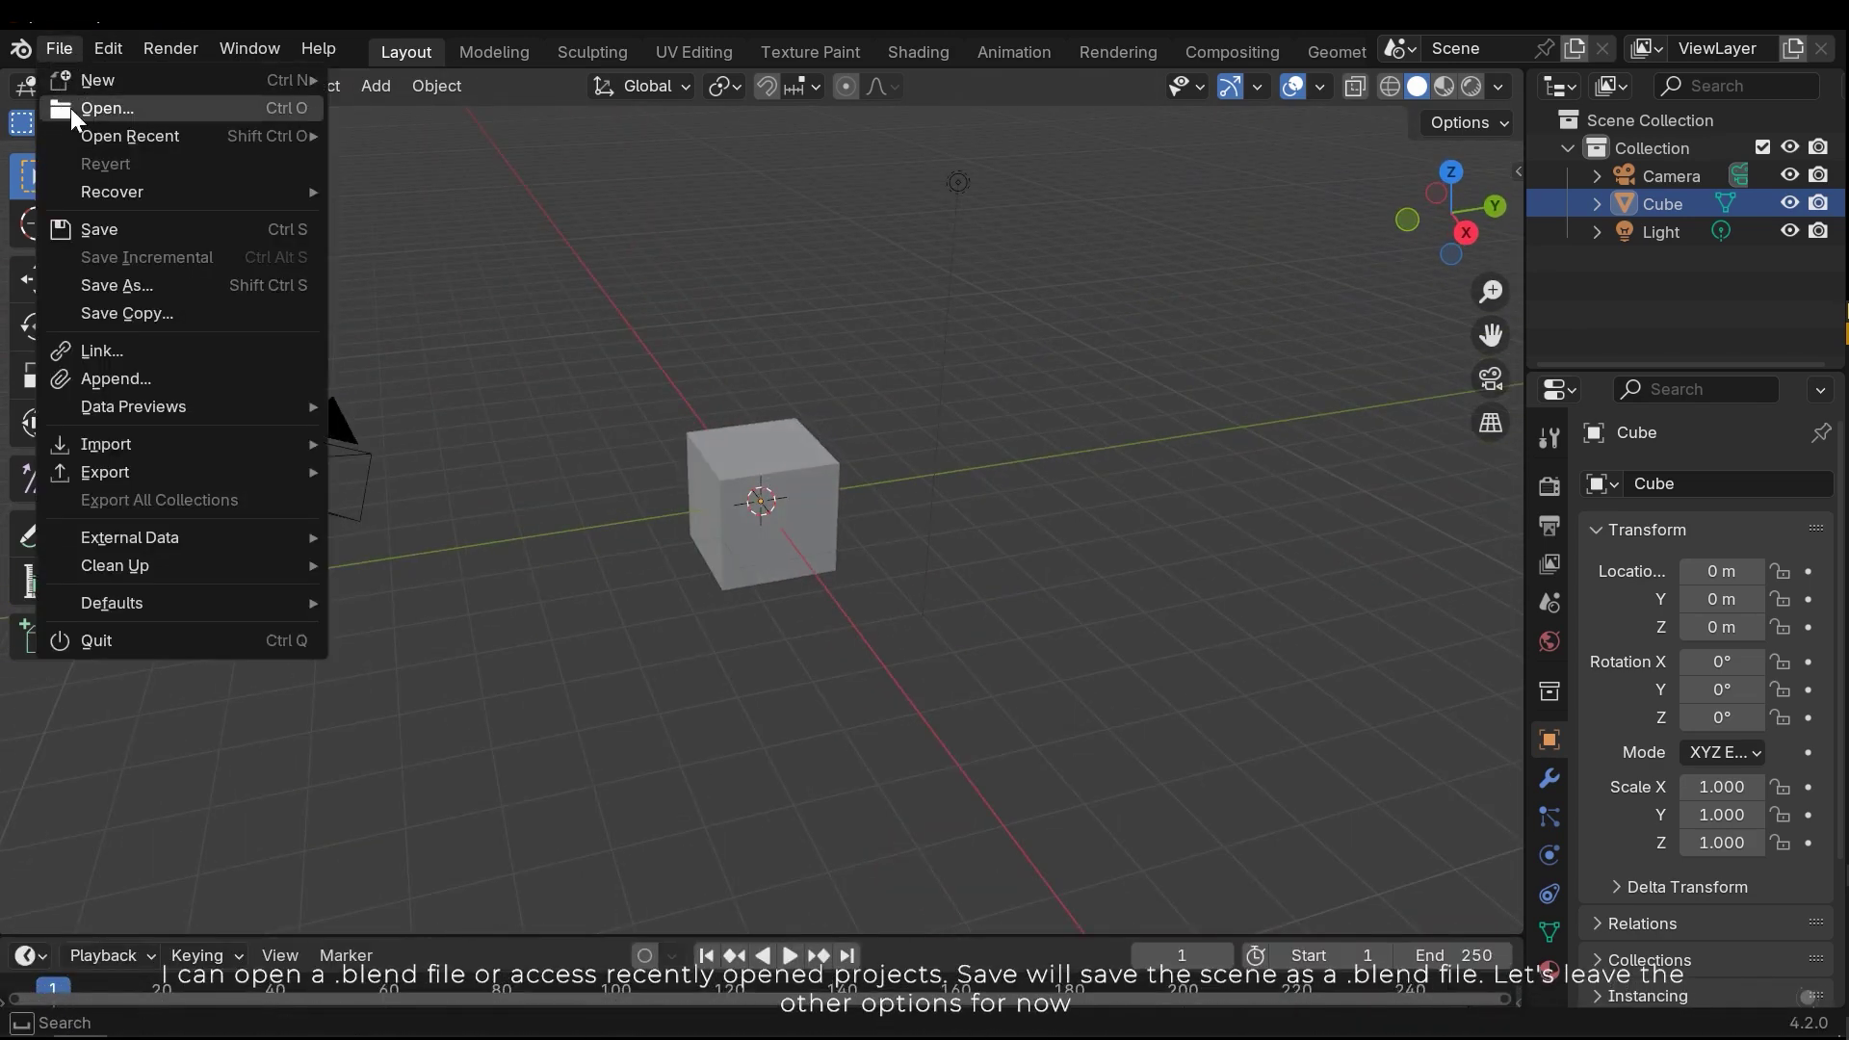
mouse_move(115, 135)
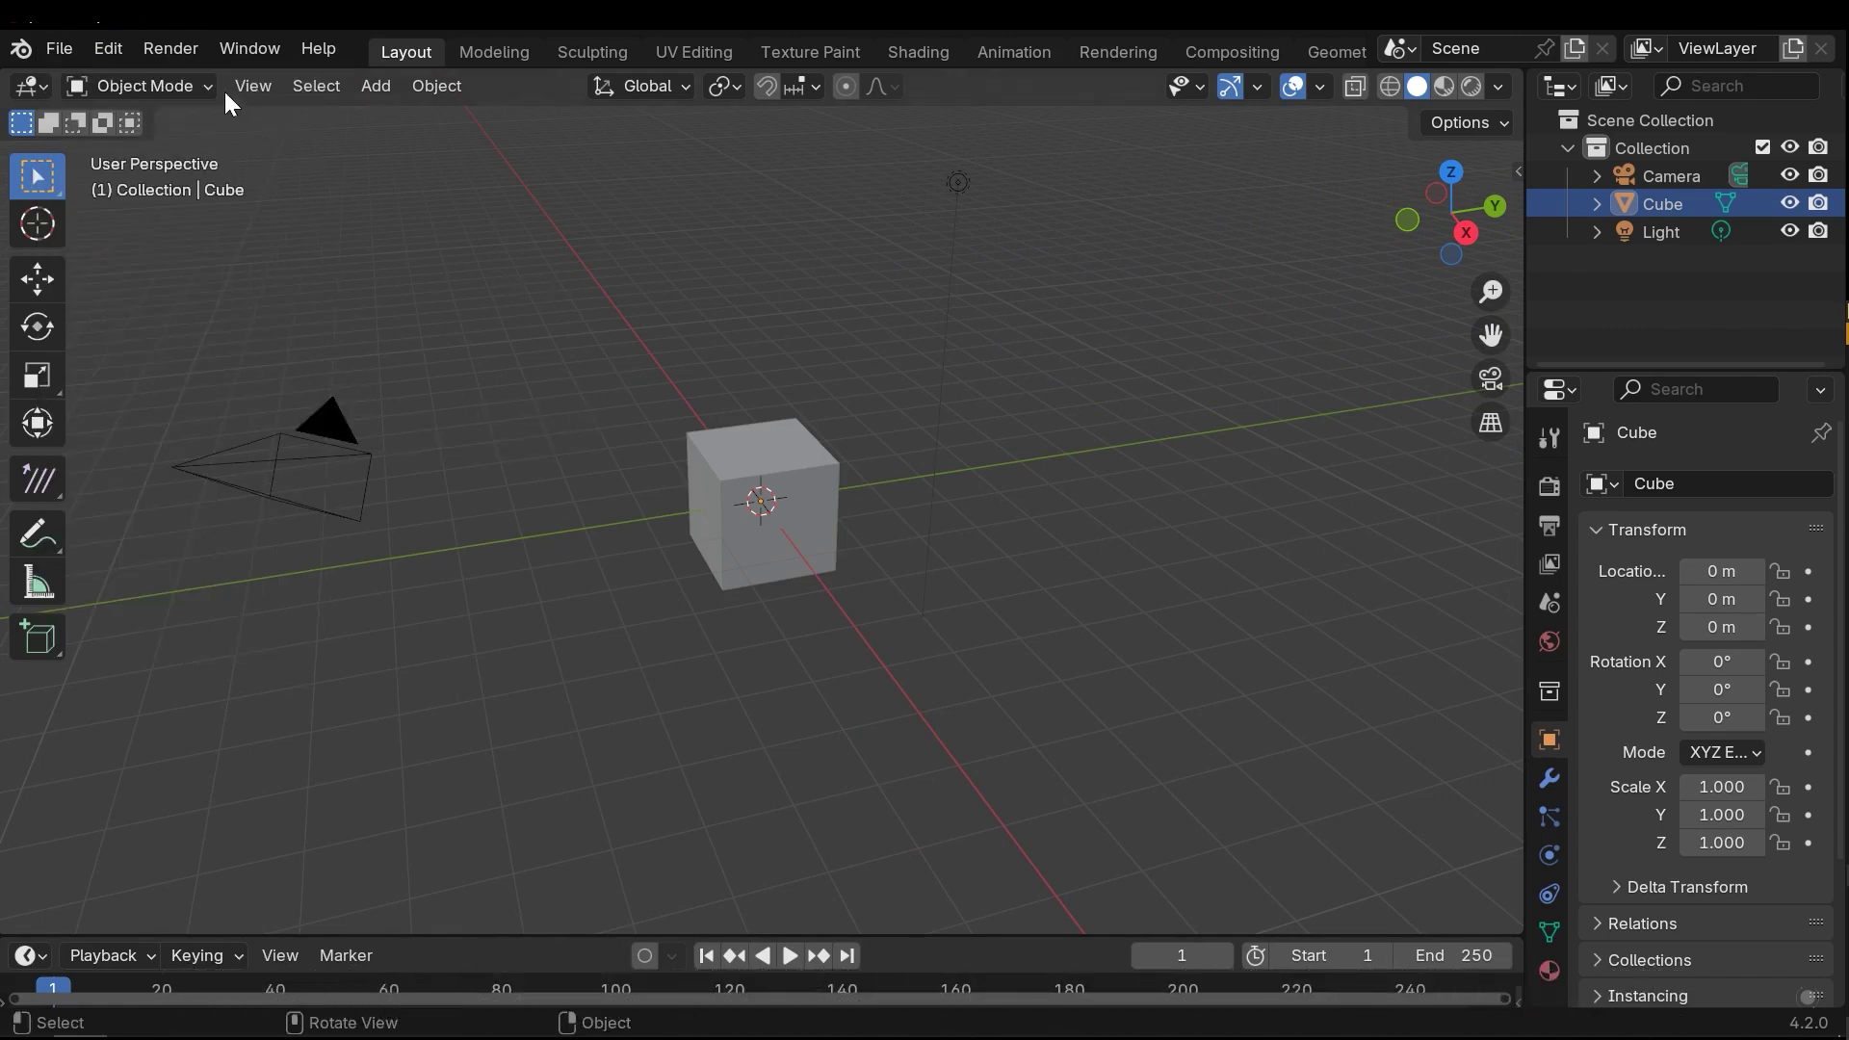
click(112, 46)
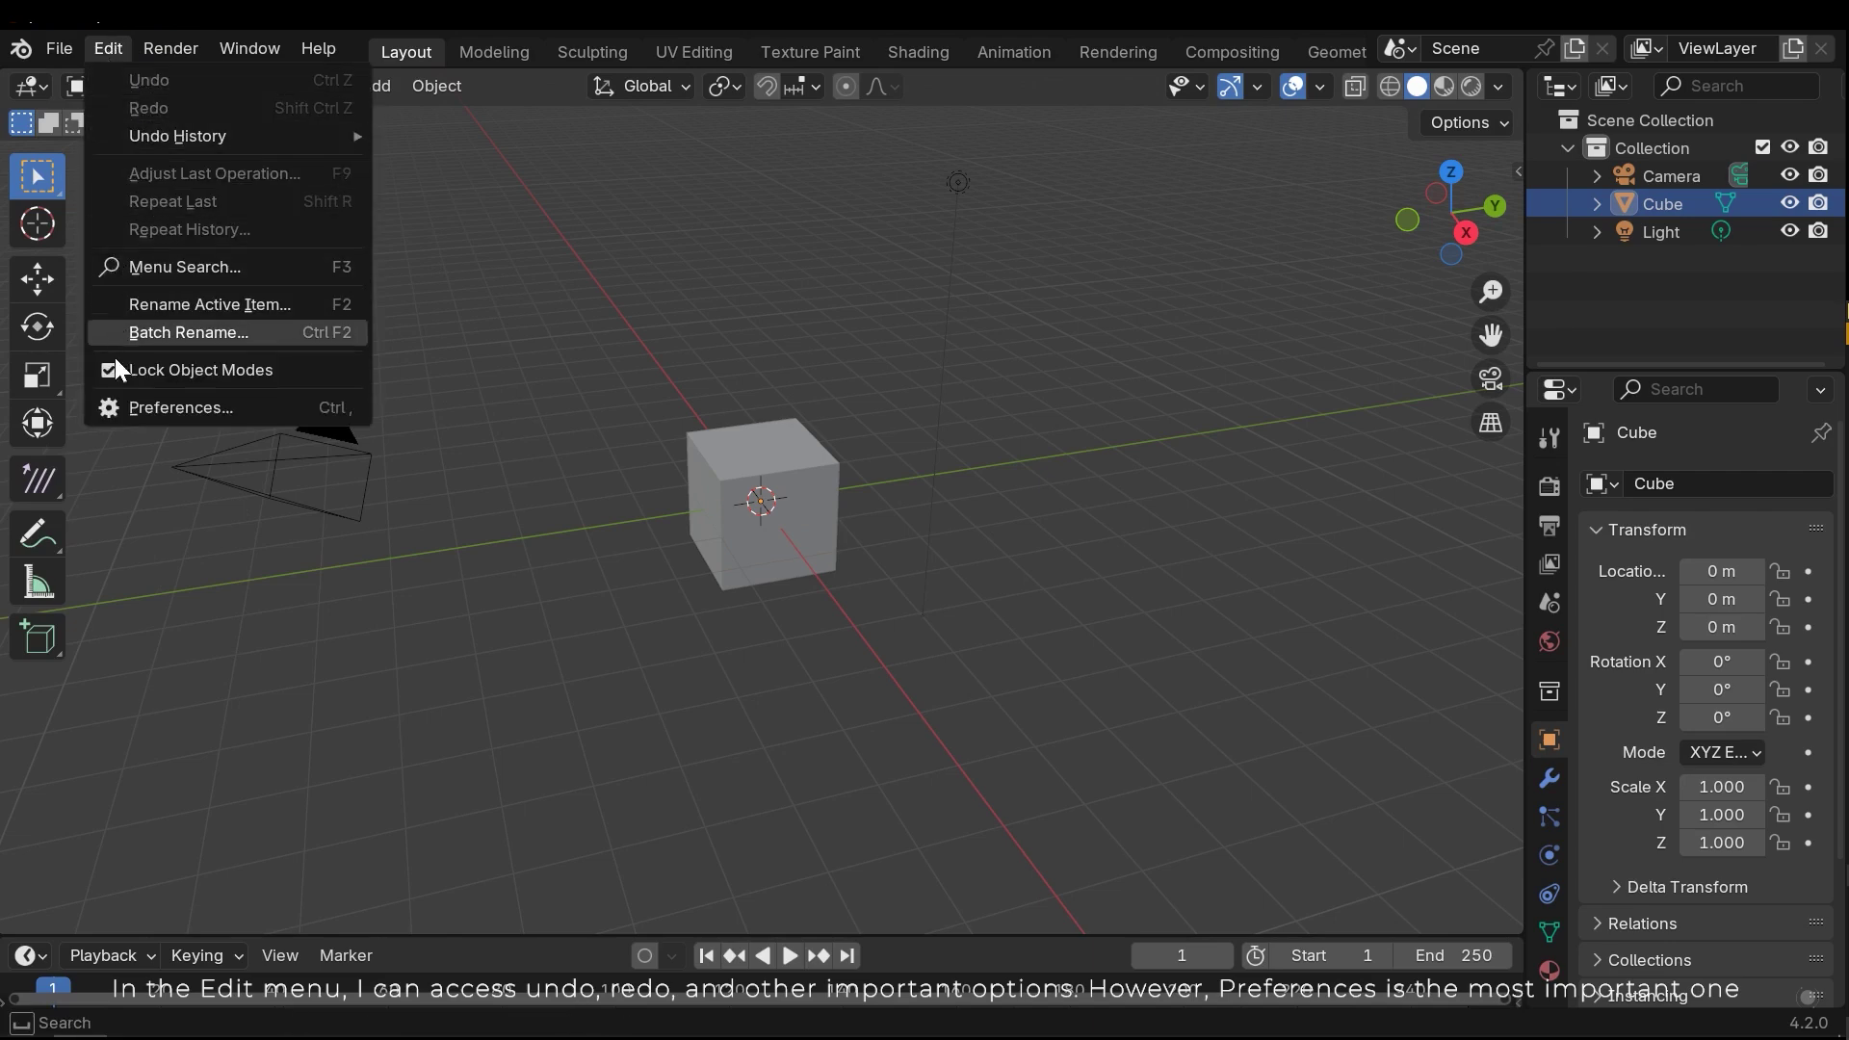
click(227, 407)
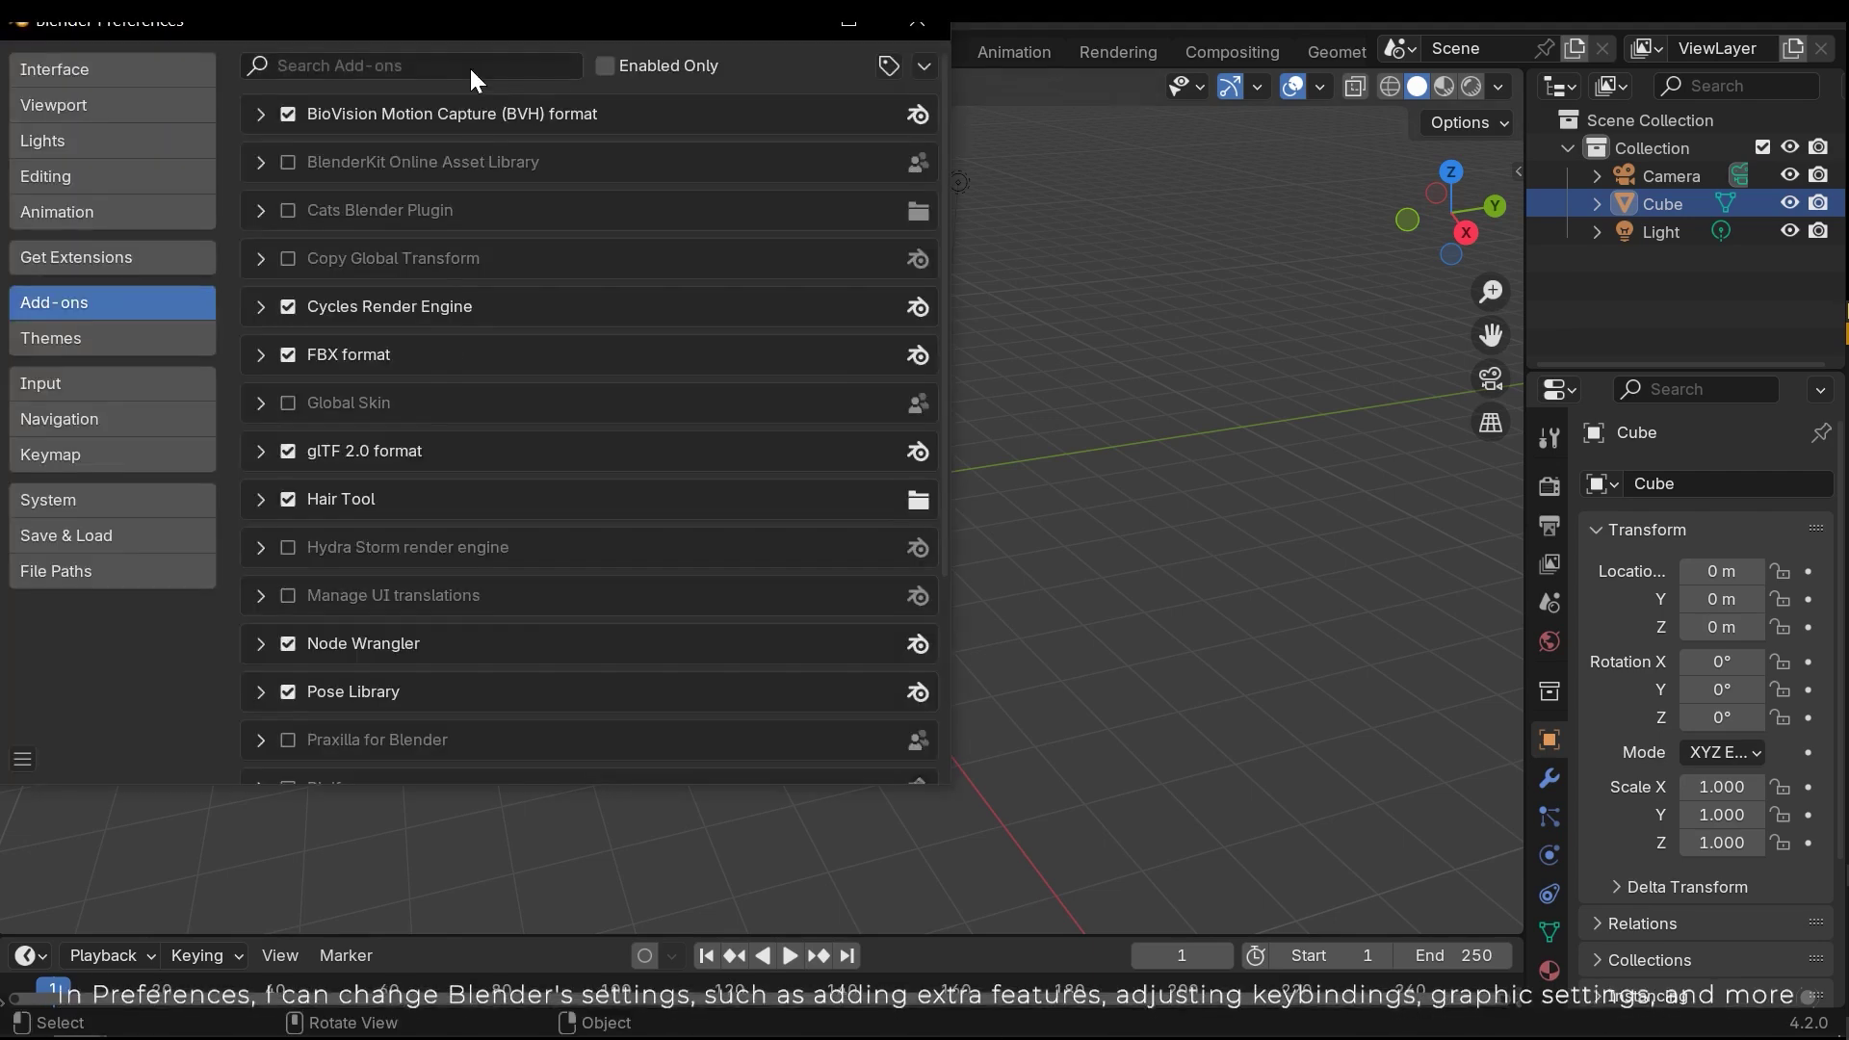
drag(457, 23, 533, 65)
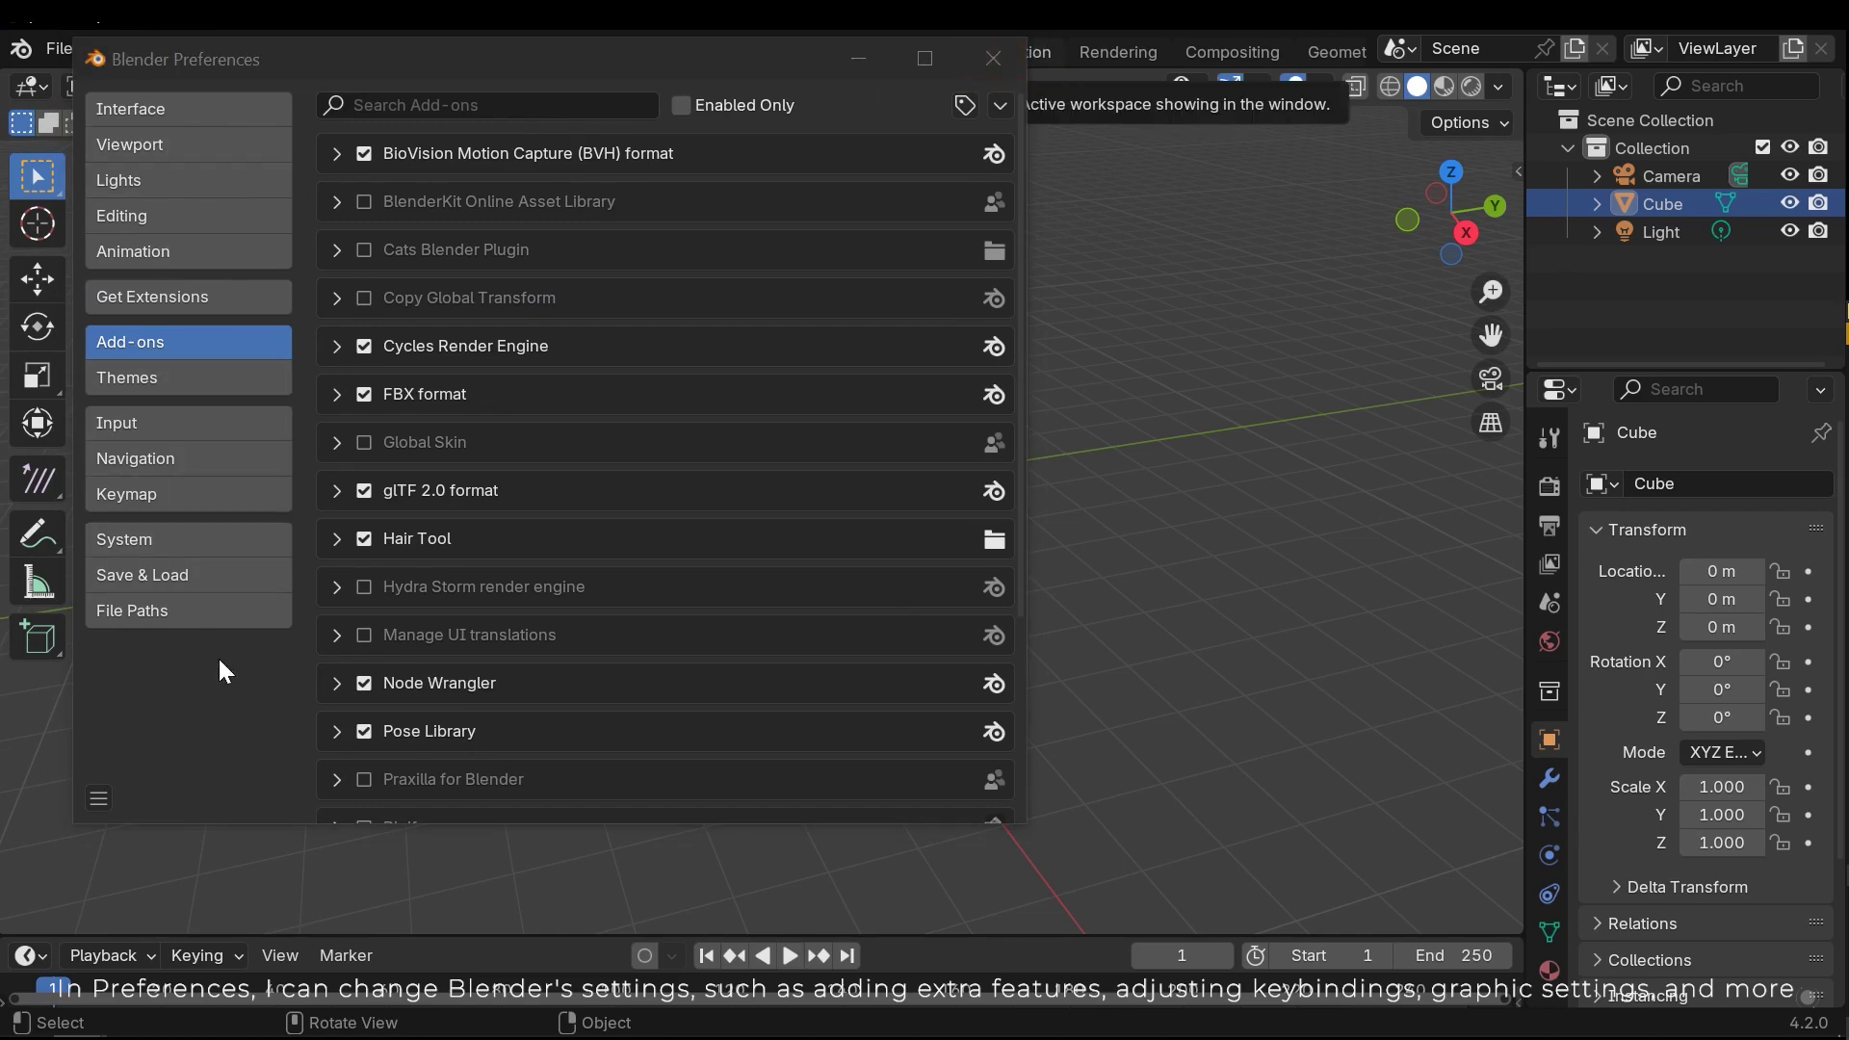
click(210, 493)
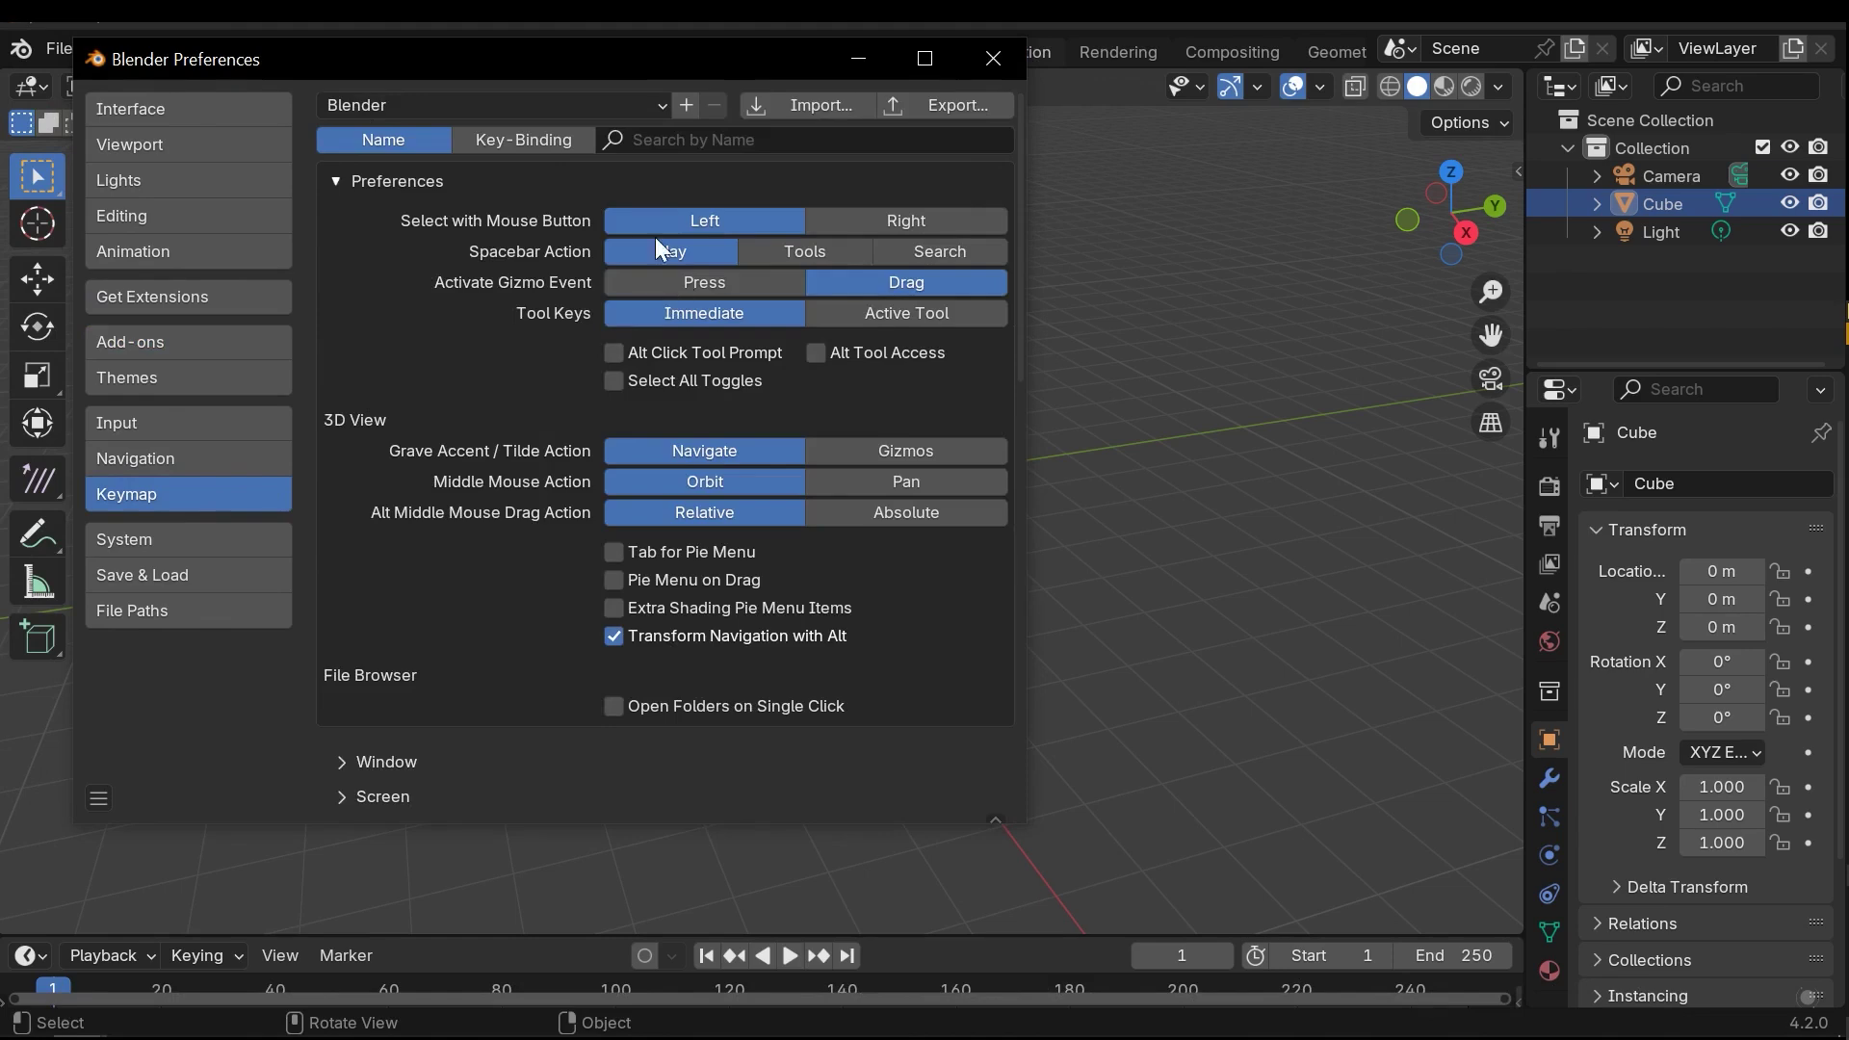
click(993, 58)
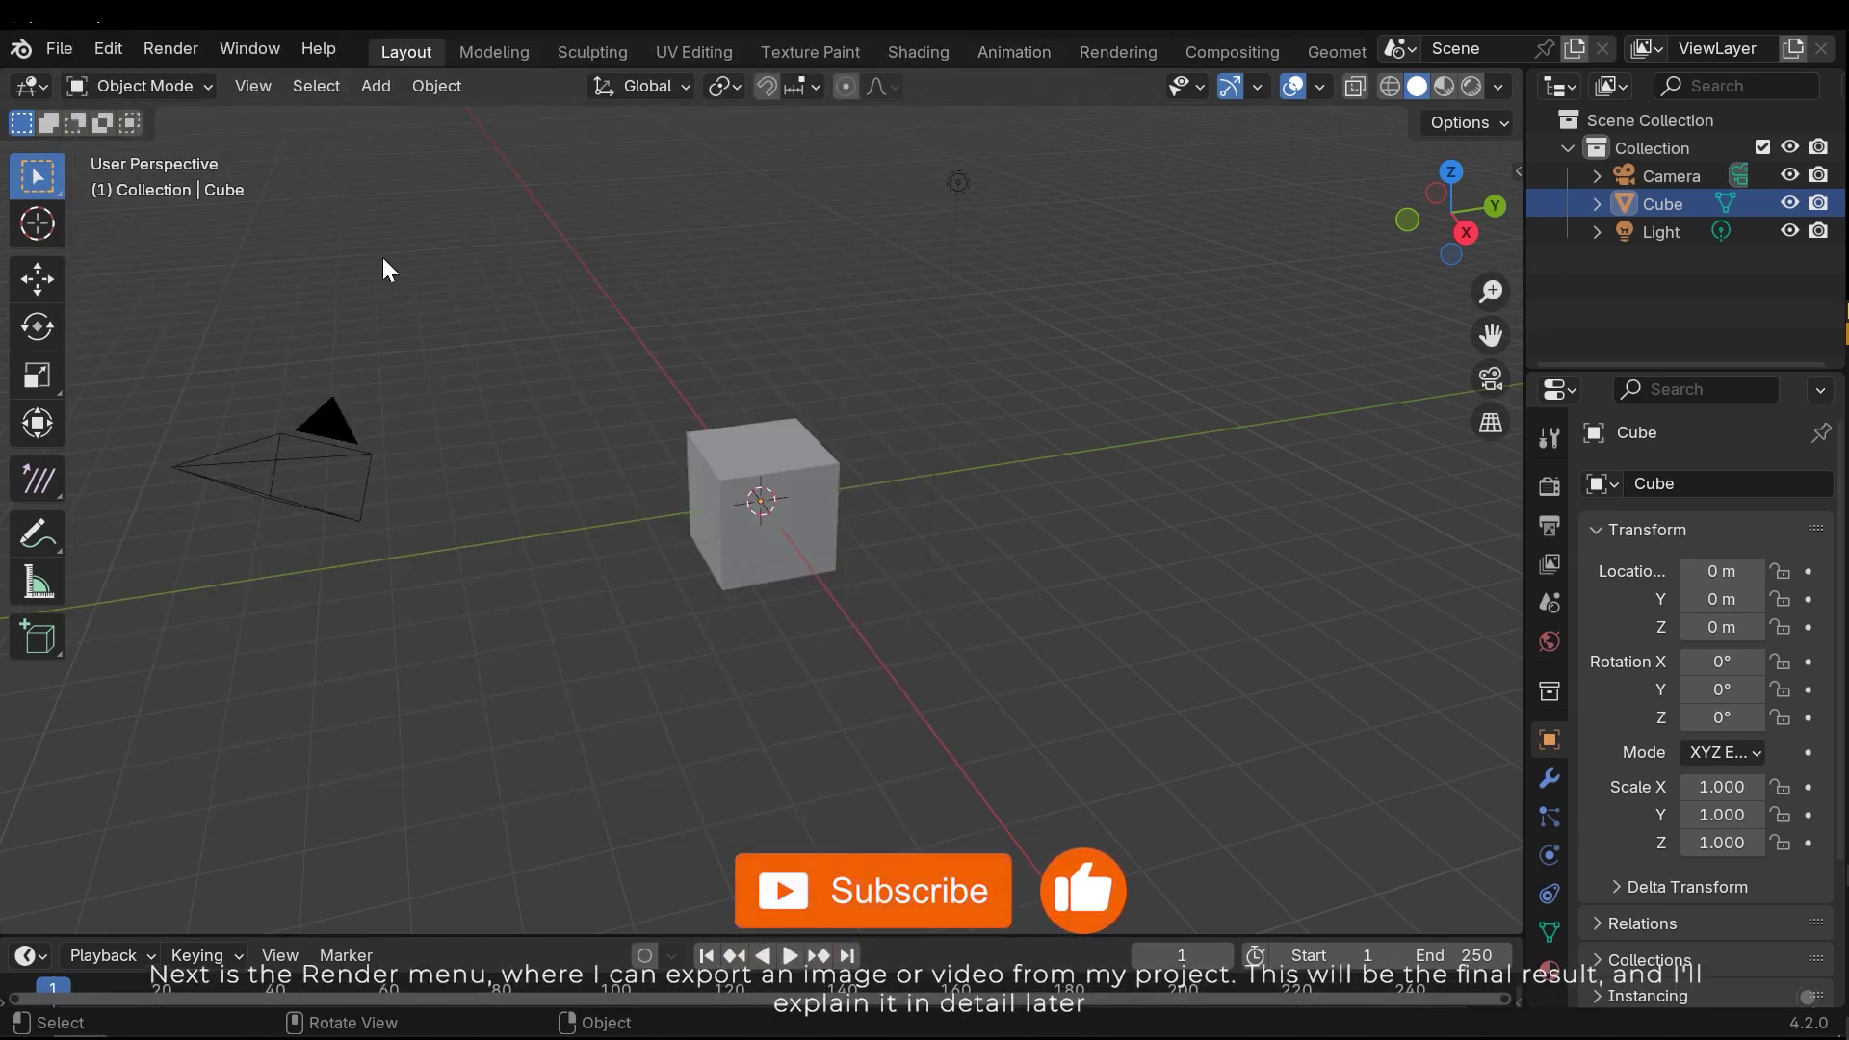
Browse the Render and Window menus, opening an extra Blender window and closing it.
click(168, 48)
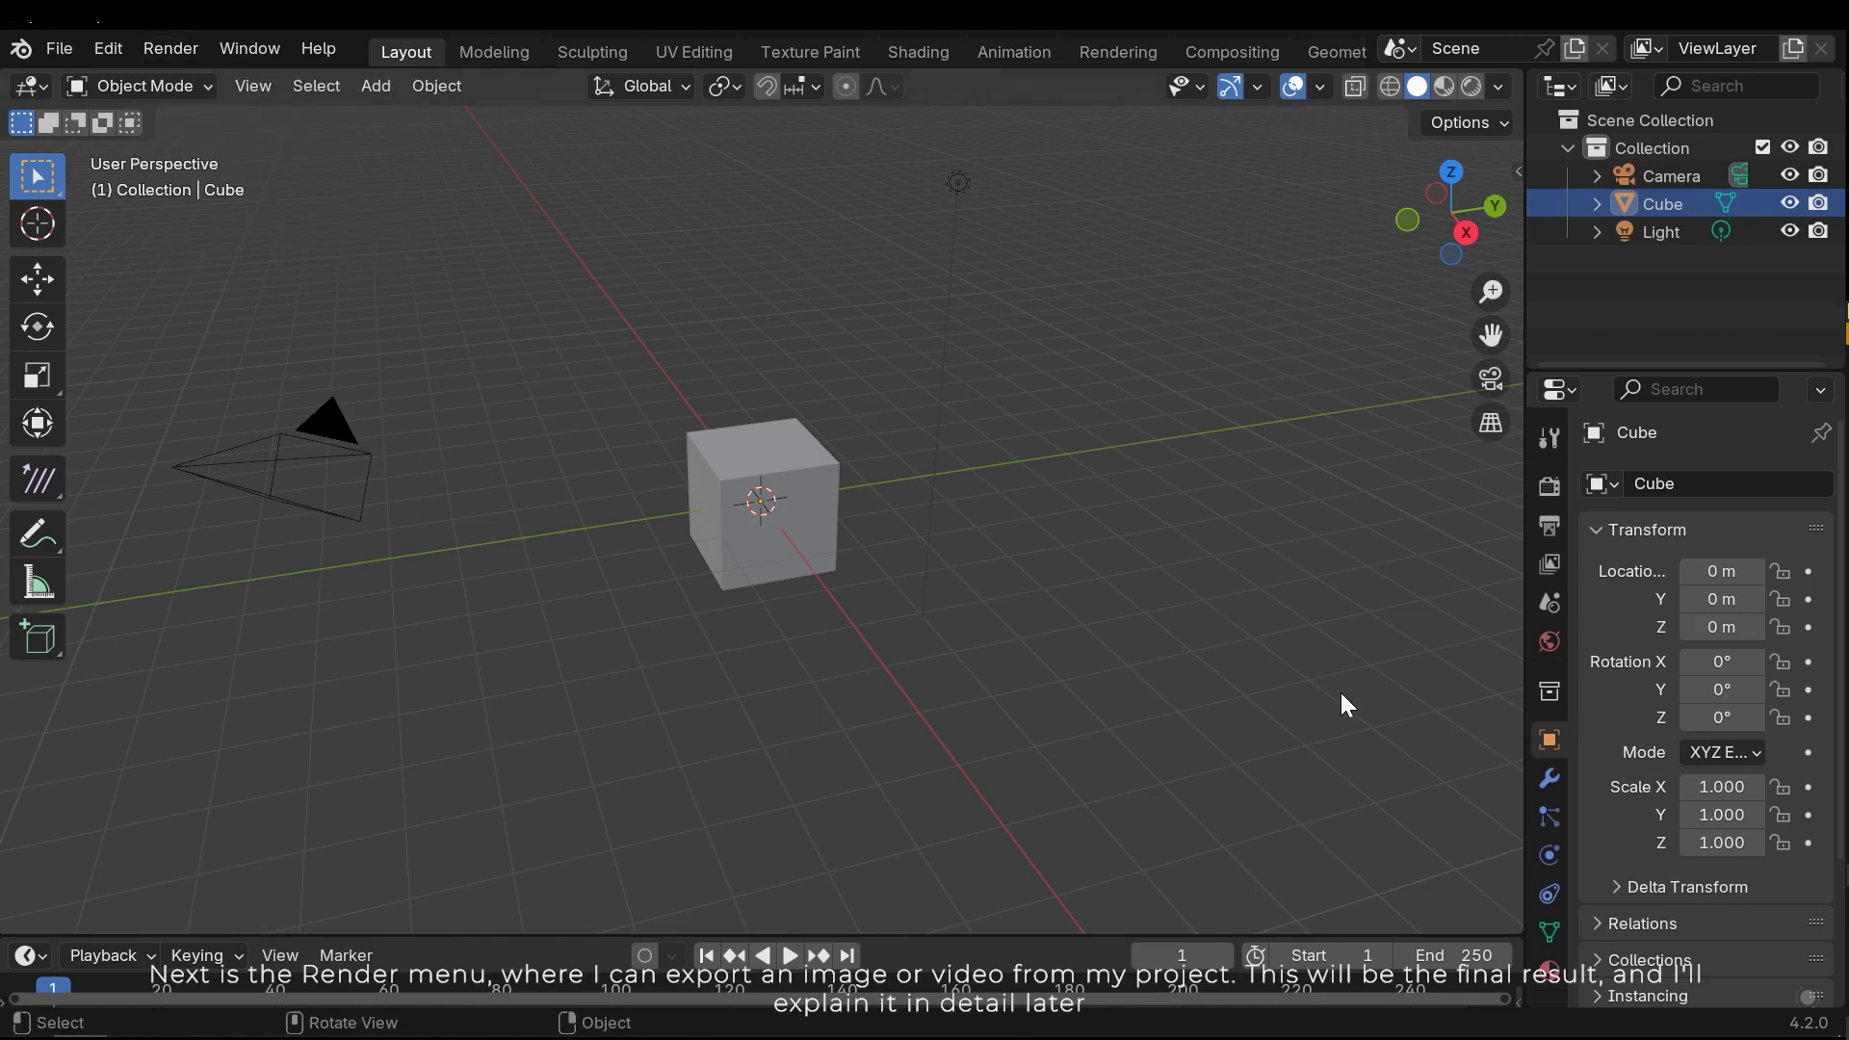
click(154, 53)
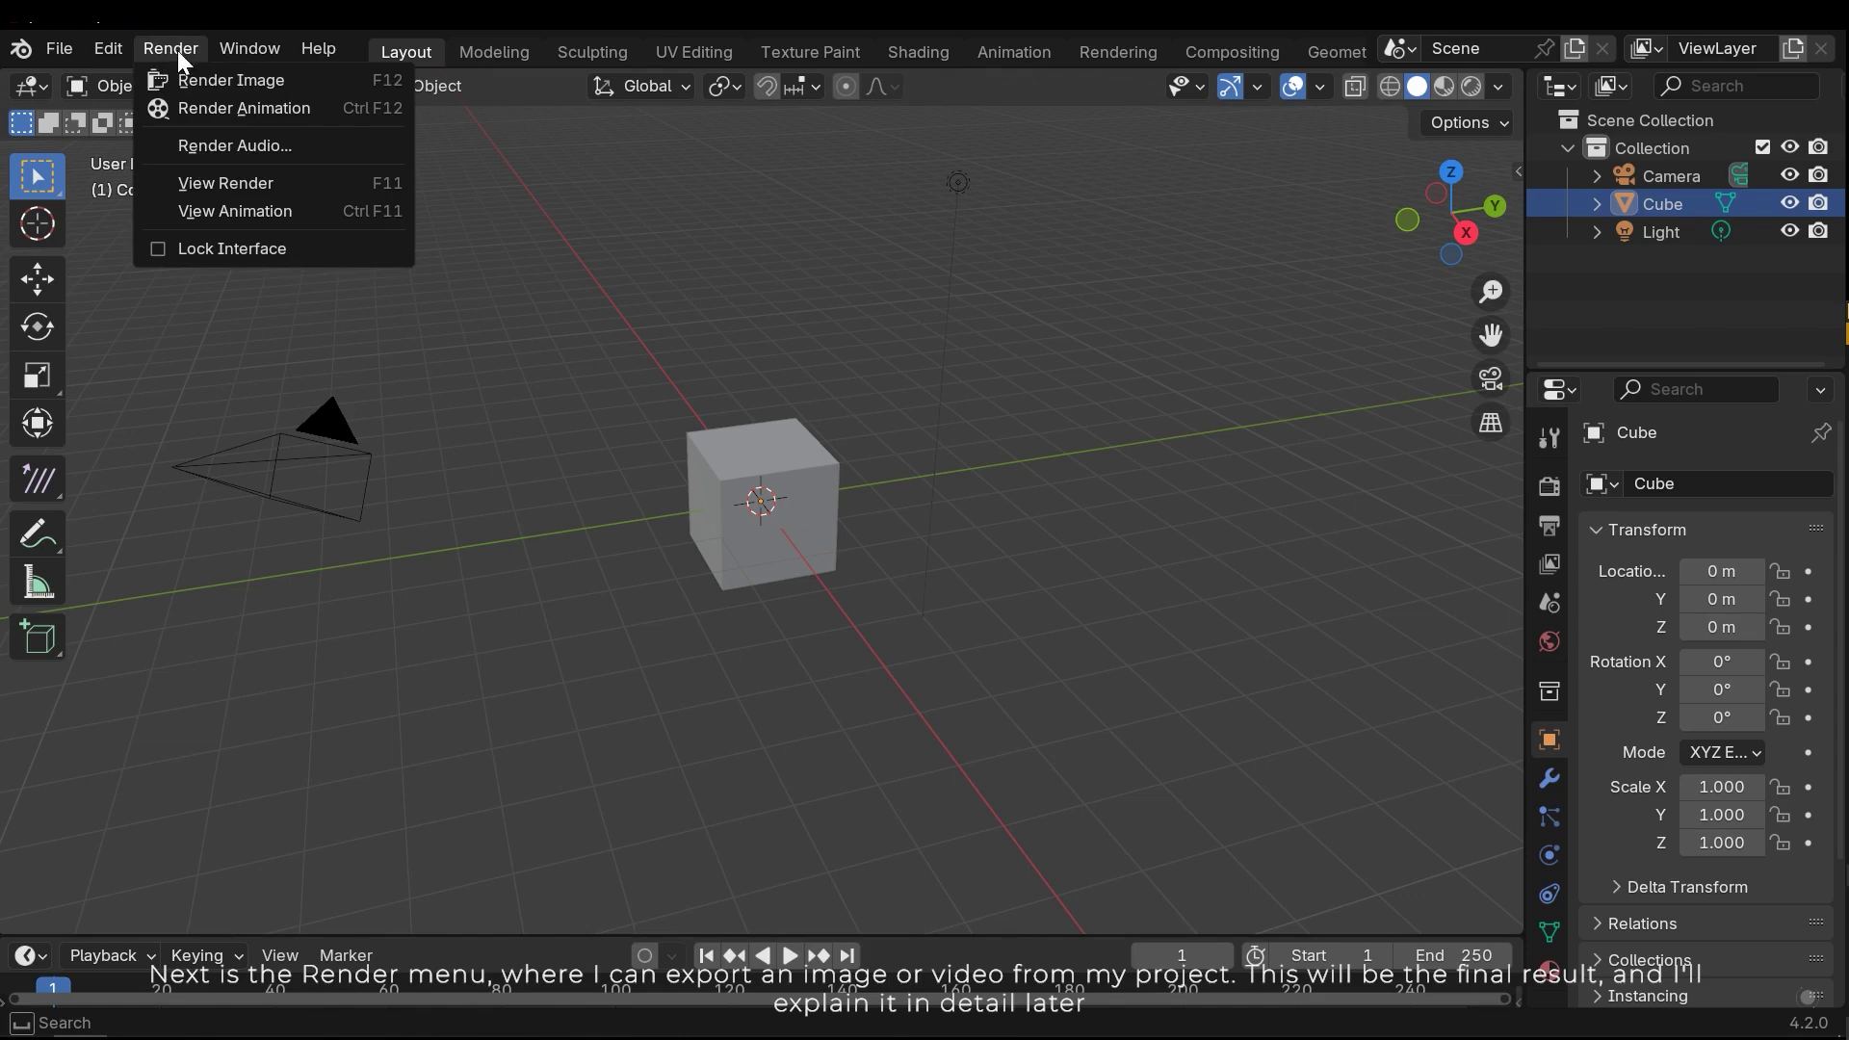
click(258, 48)
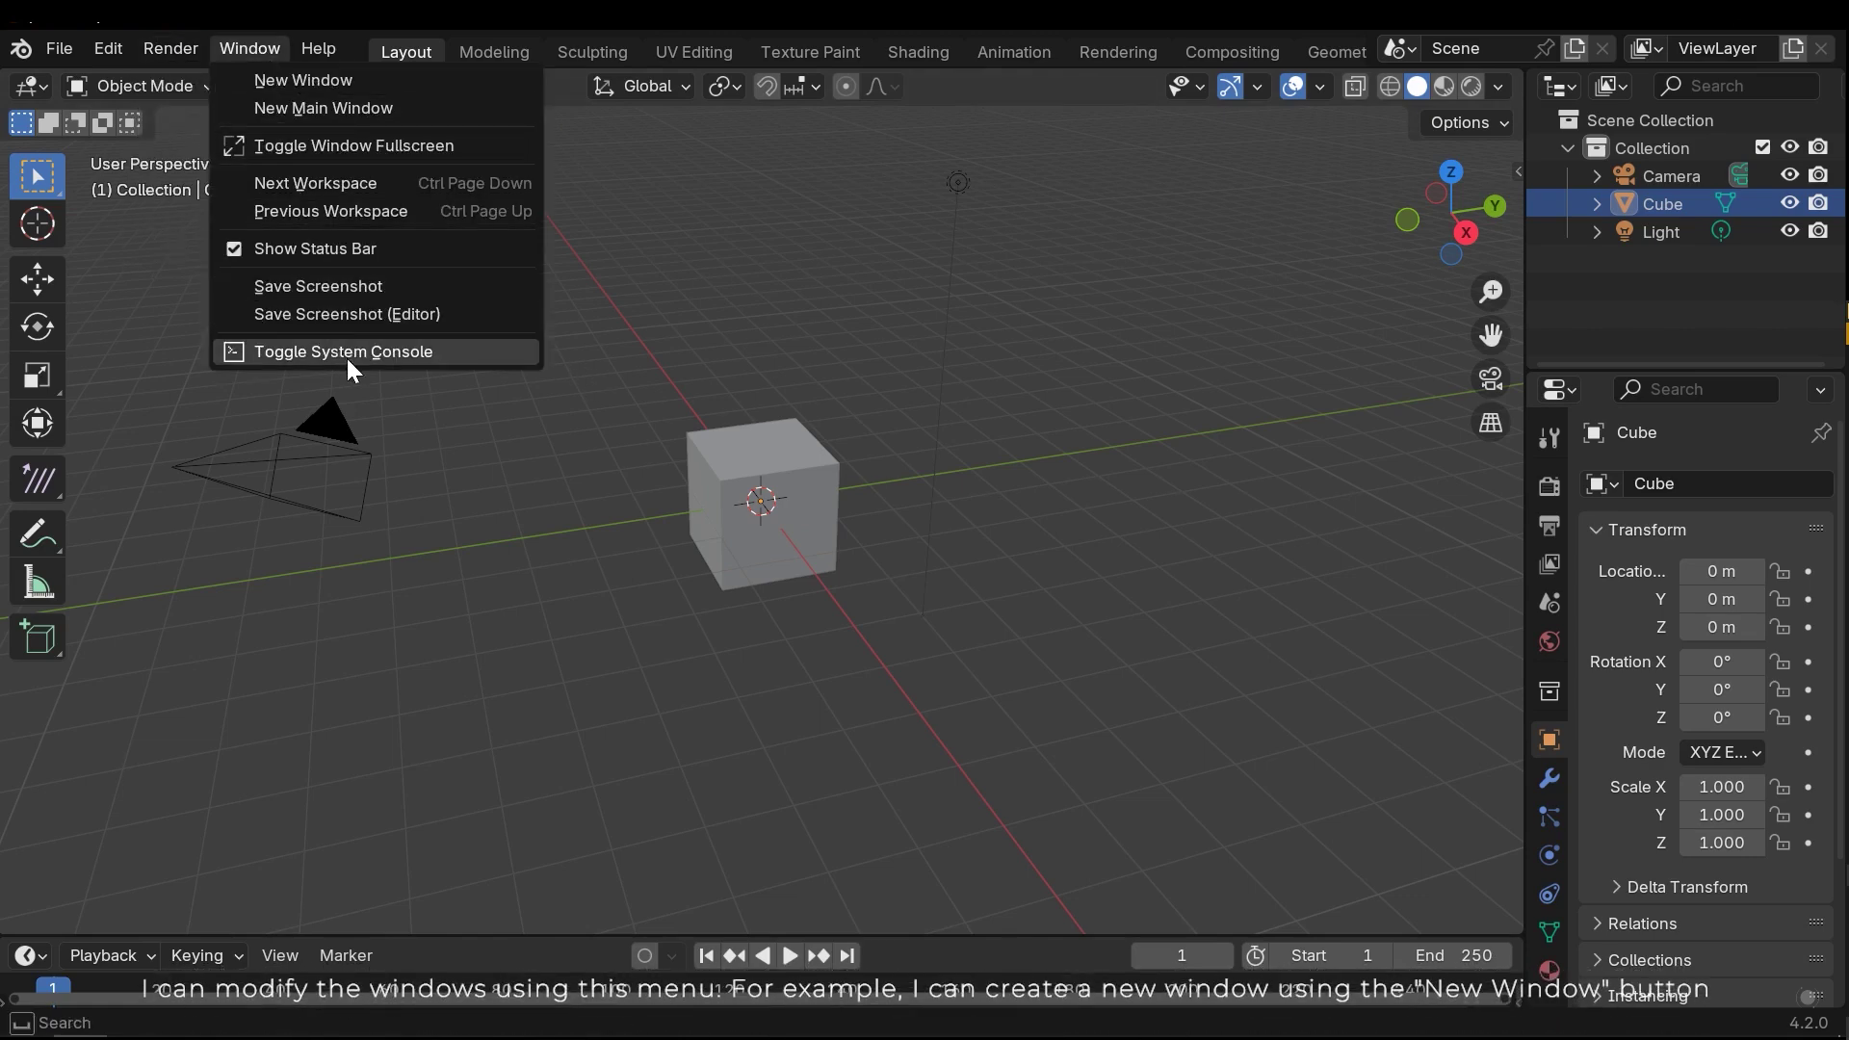
click(310, 89)
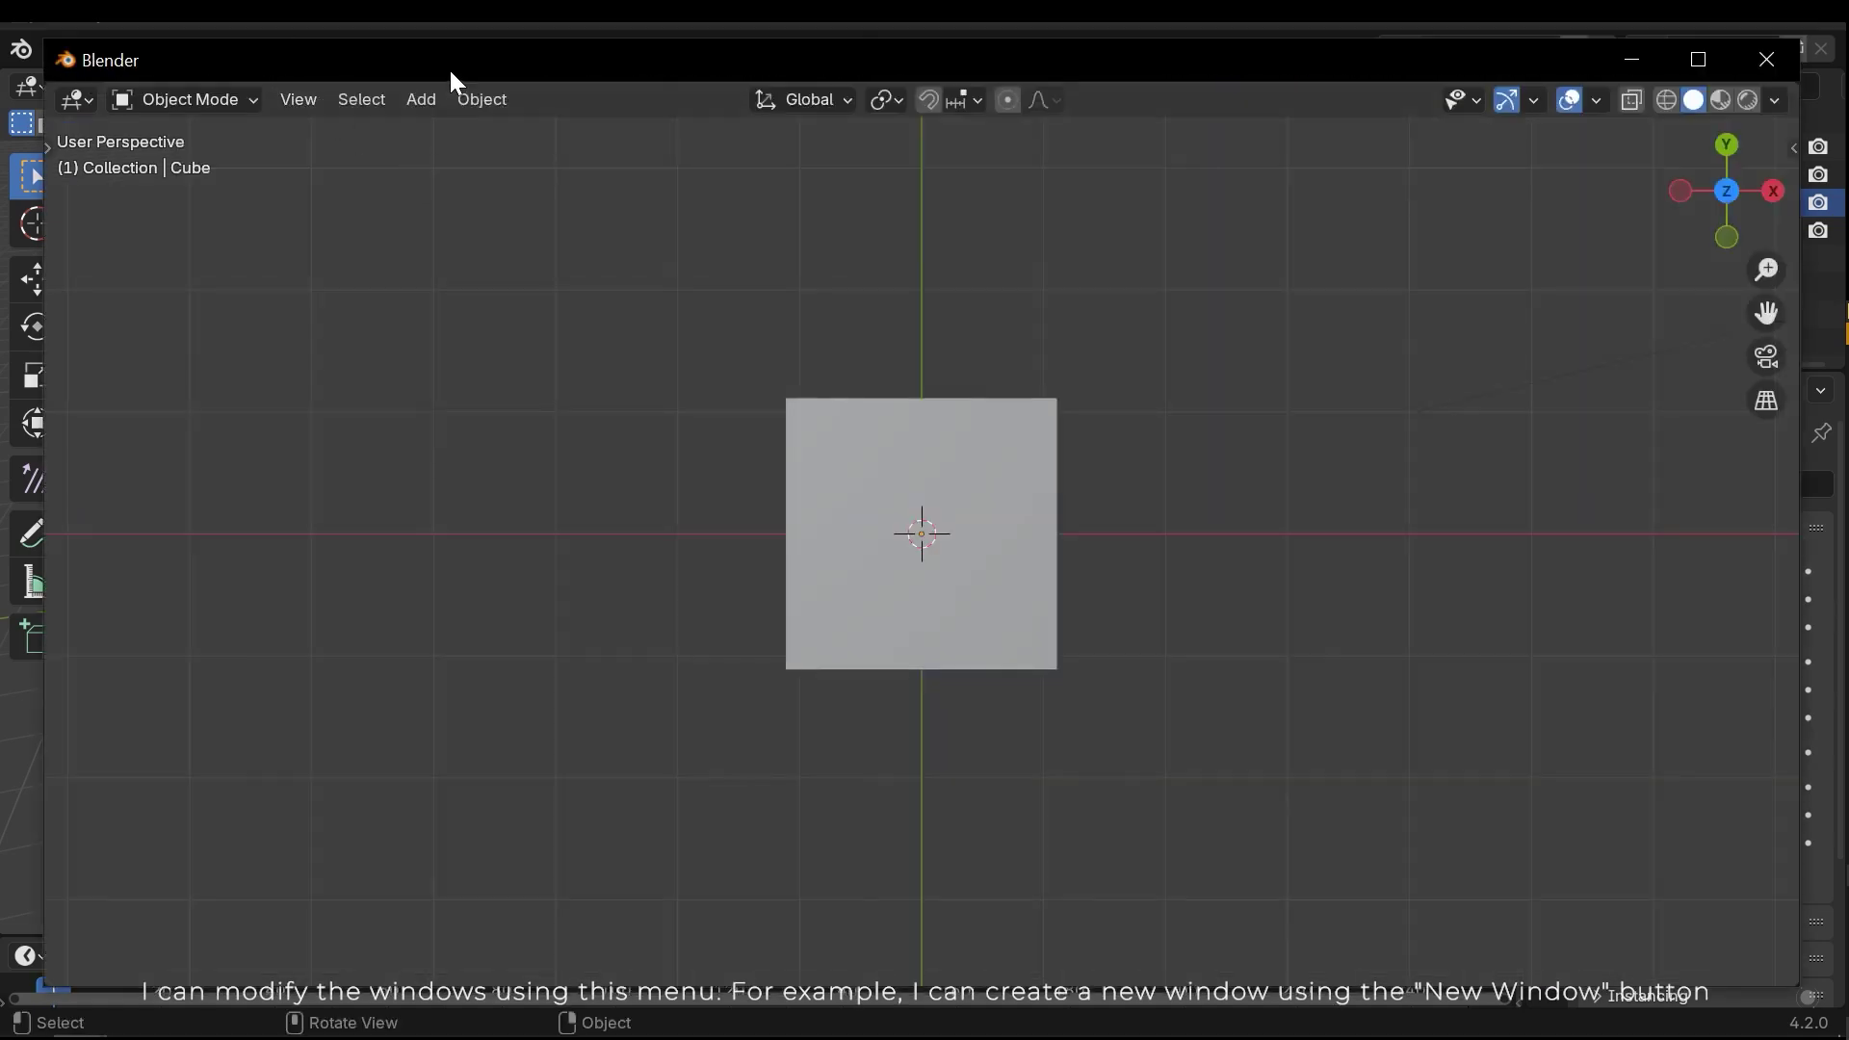
drag(453, 67, 339, 186)
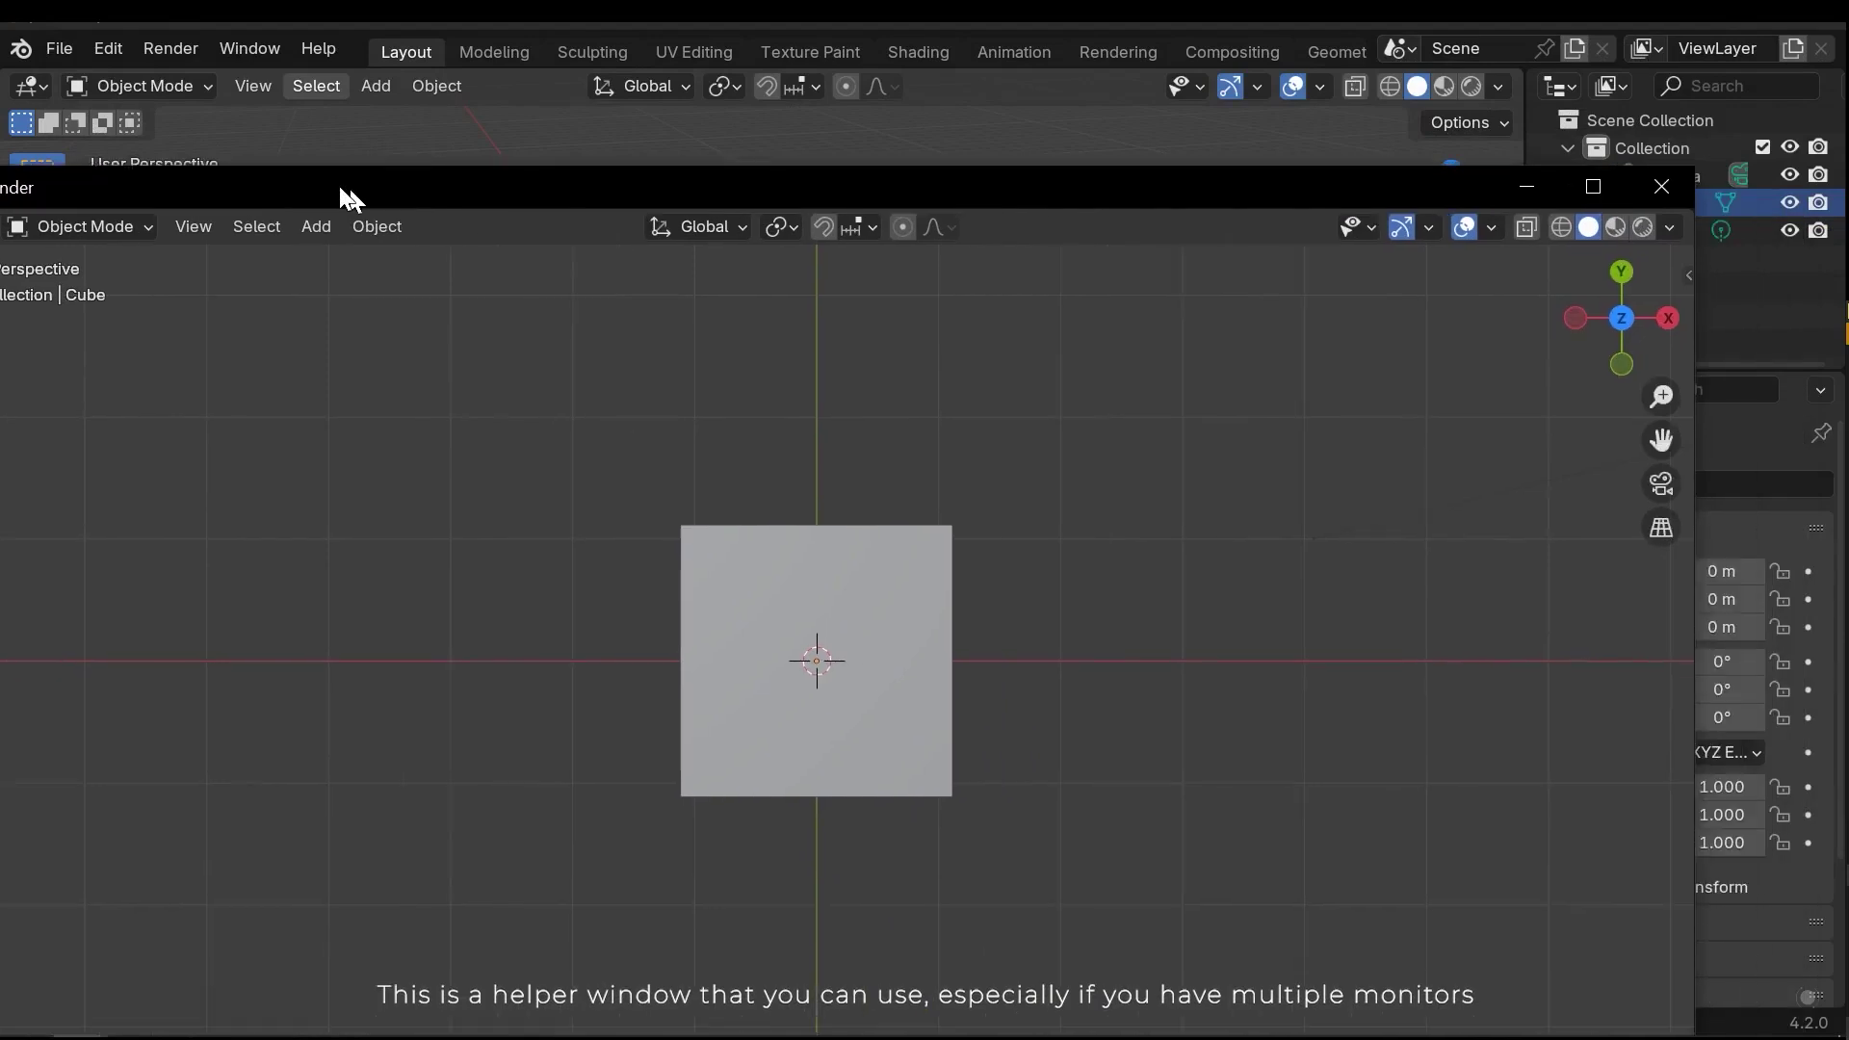
click(1569, 169)
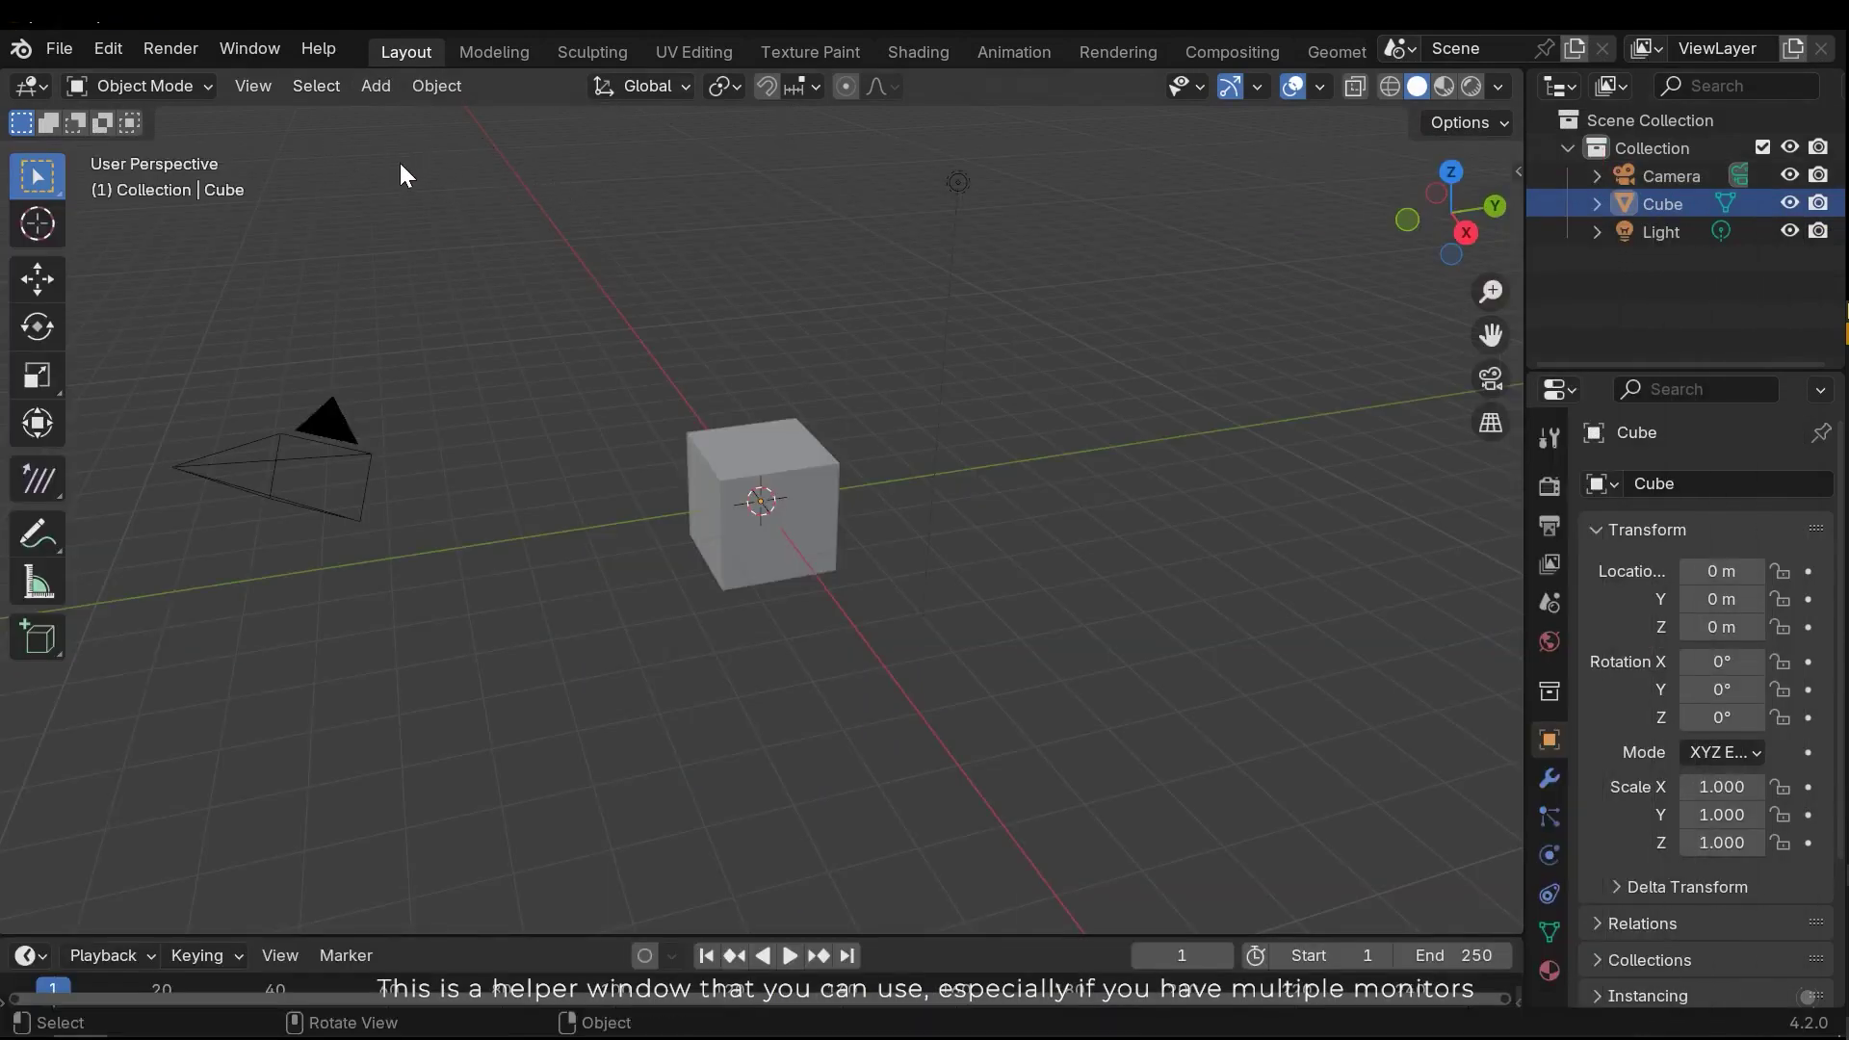
Look over the Help menu links, then switch to the Modeling workspace.
click(319, 48)
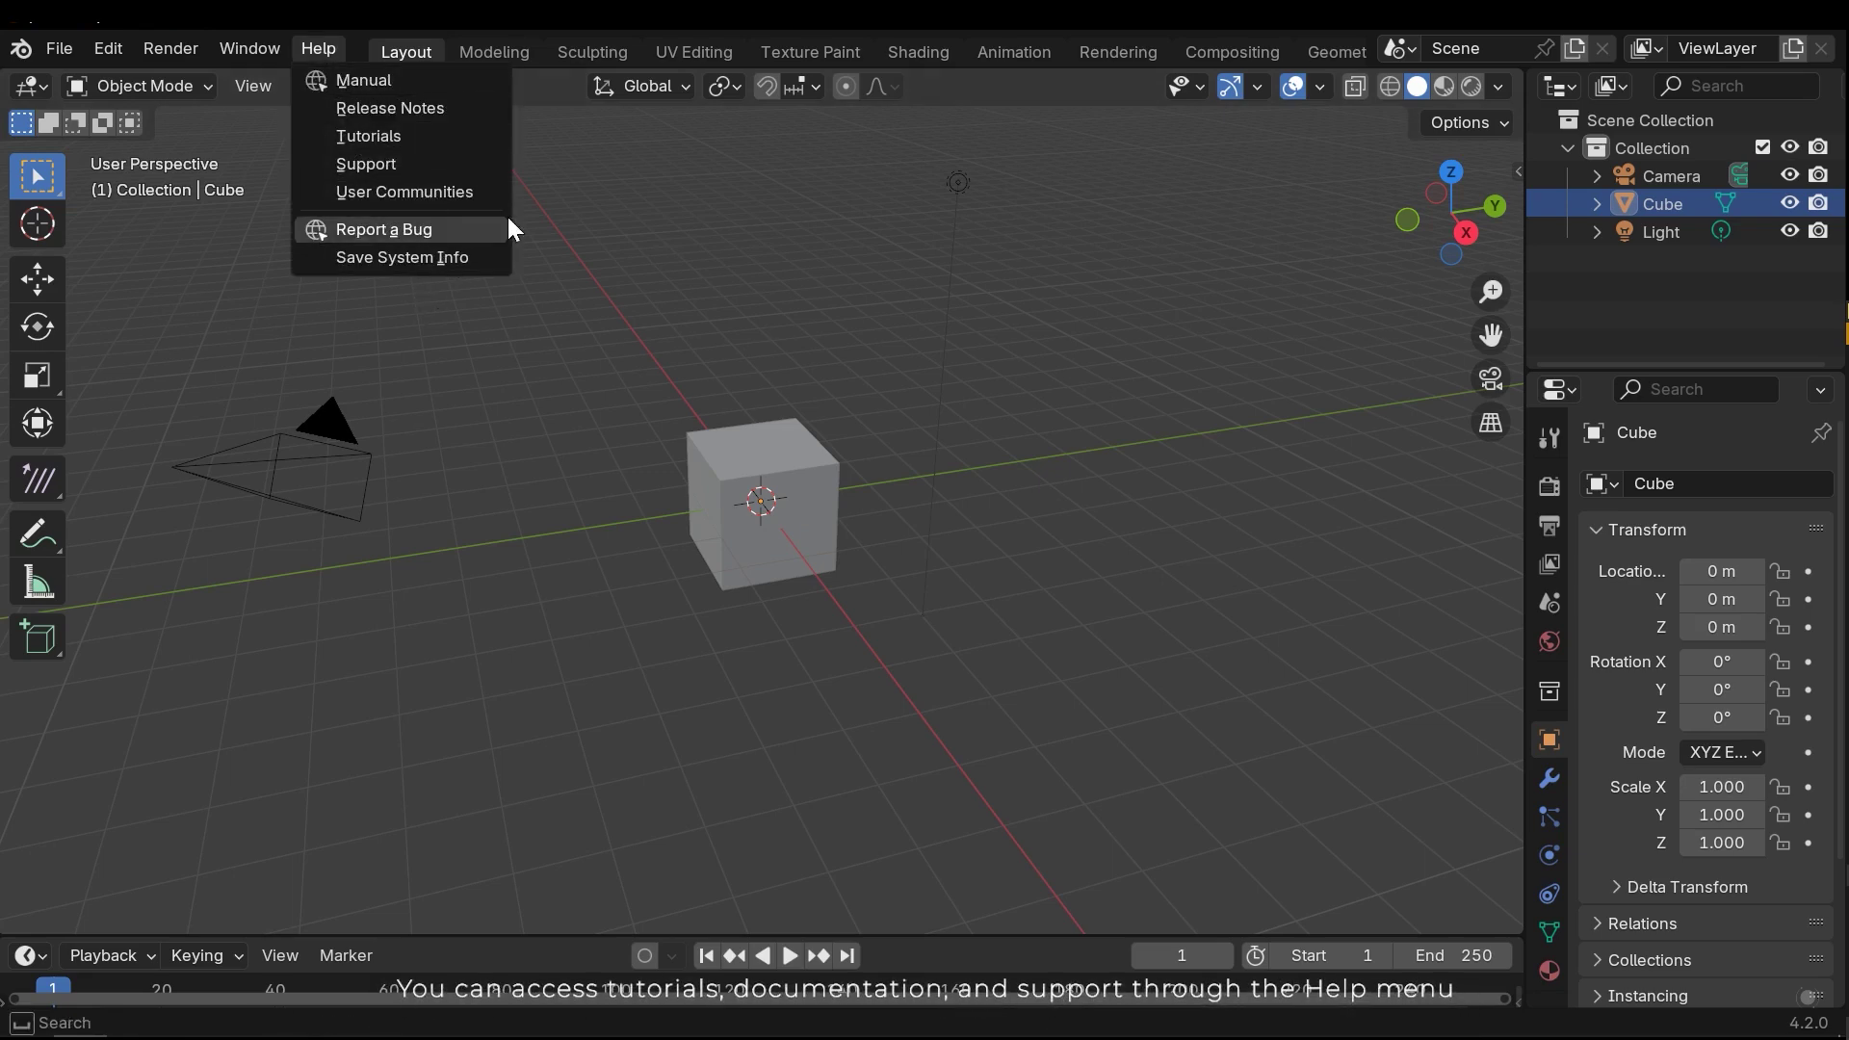
click(543, 181)
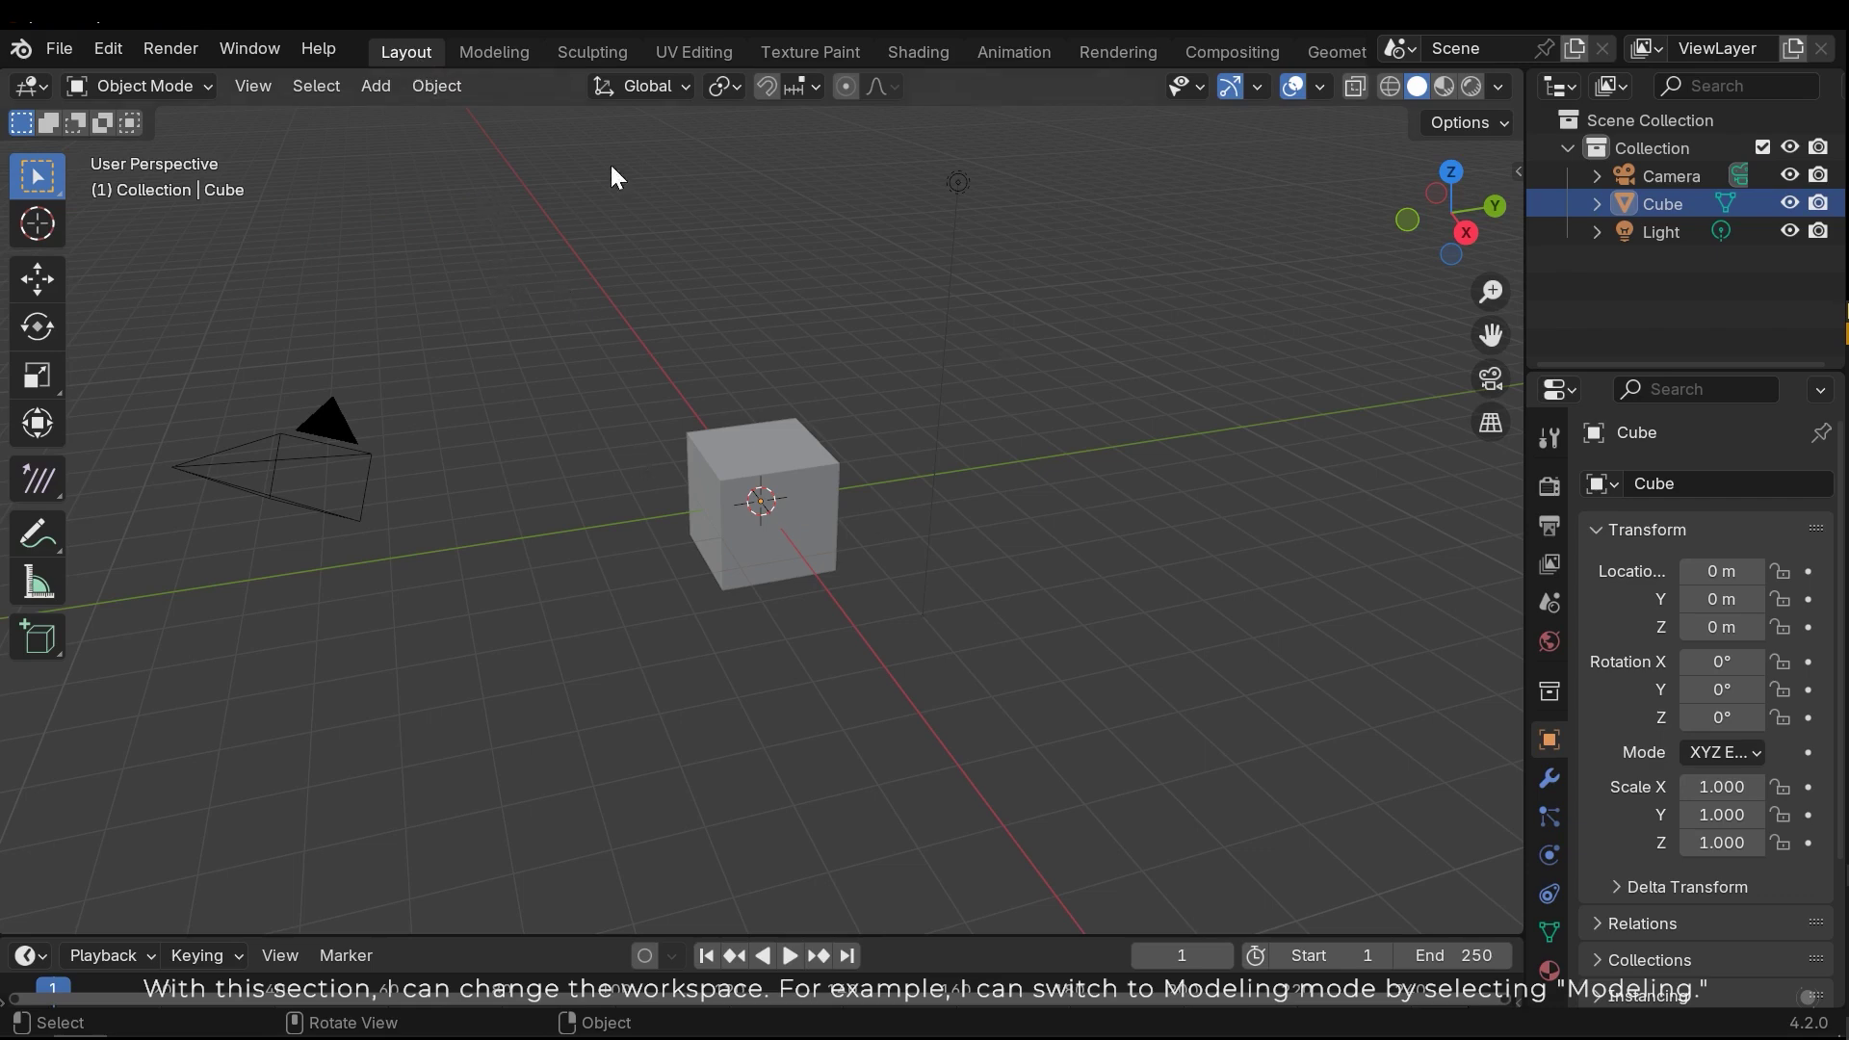
click(489, 50)
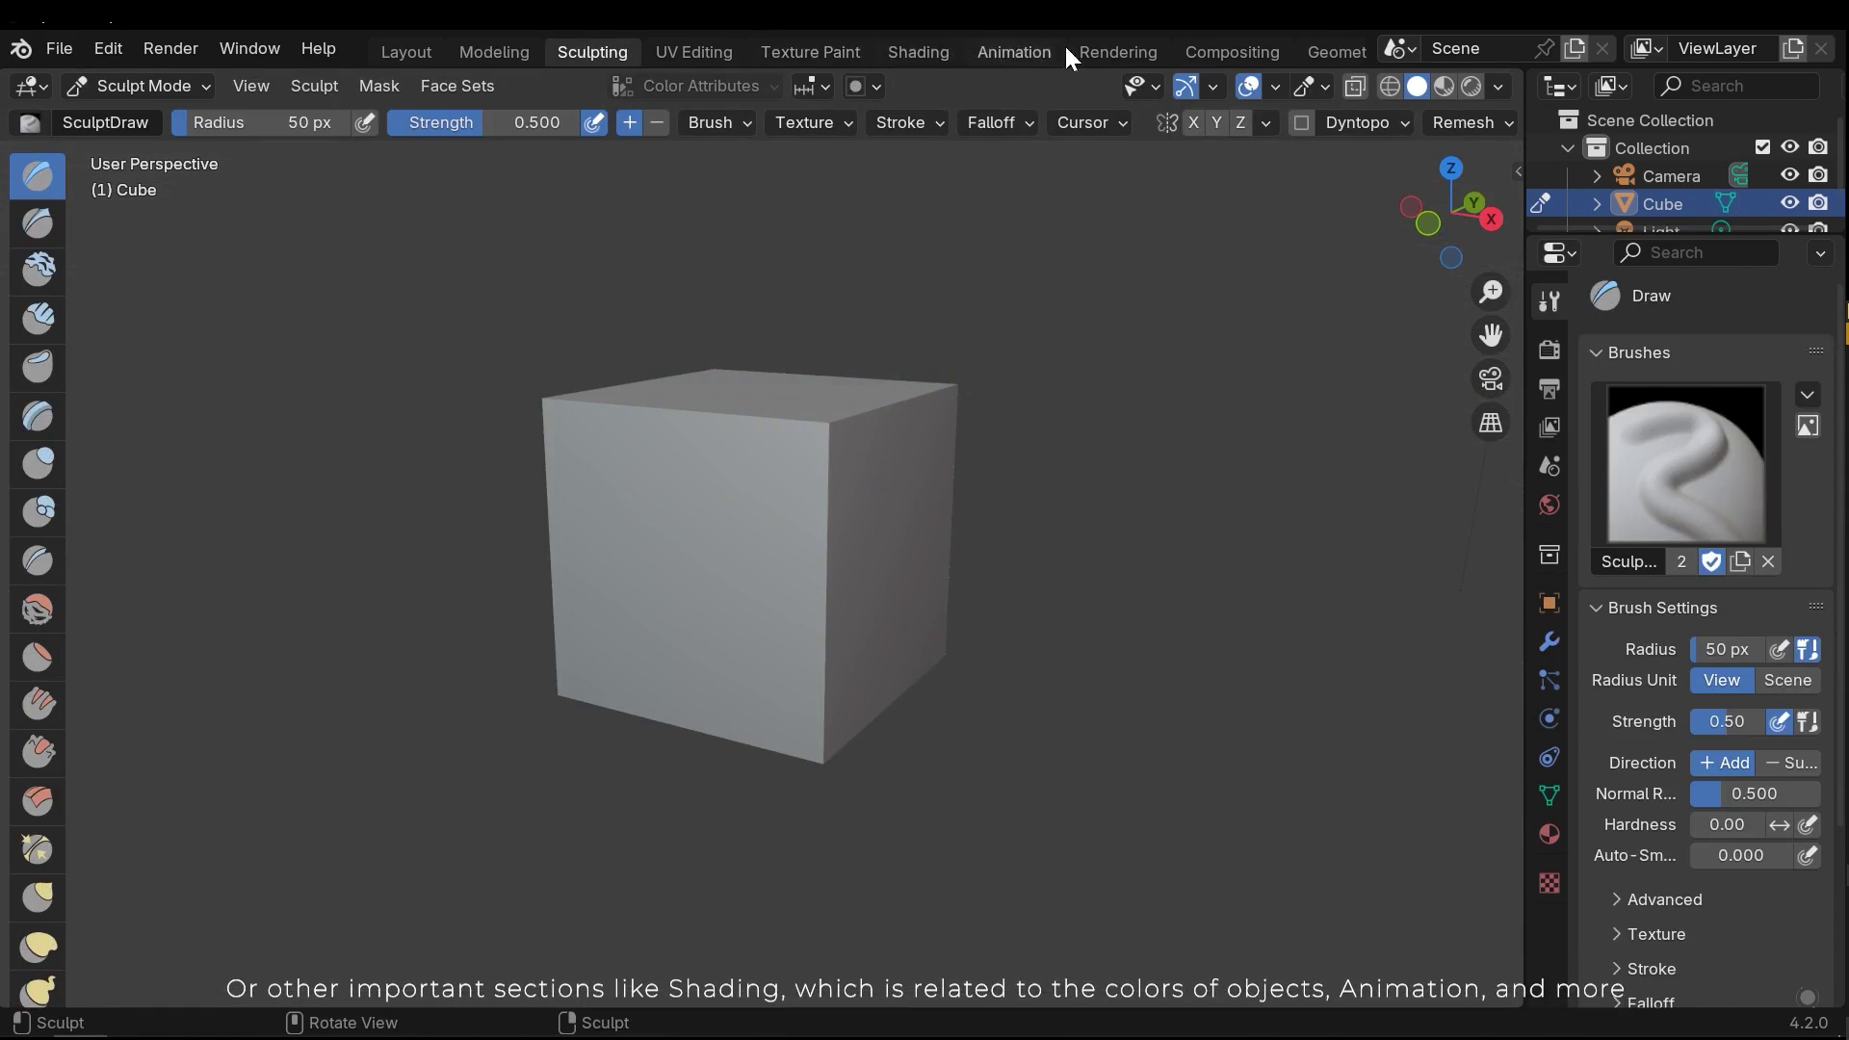
Visit the Shading and Animation workspaces, then go back to Layout.
click(918, 51)
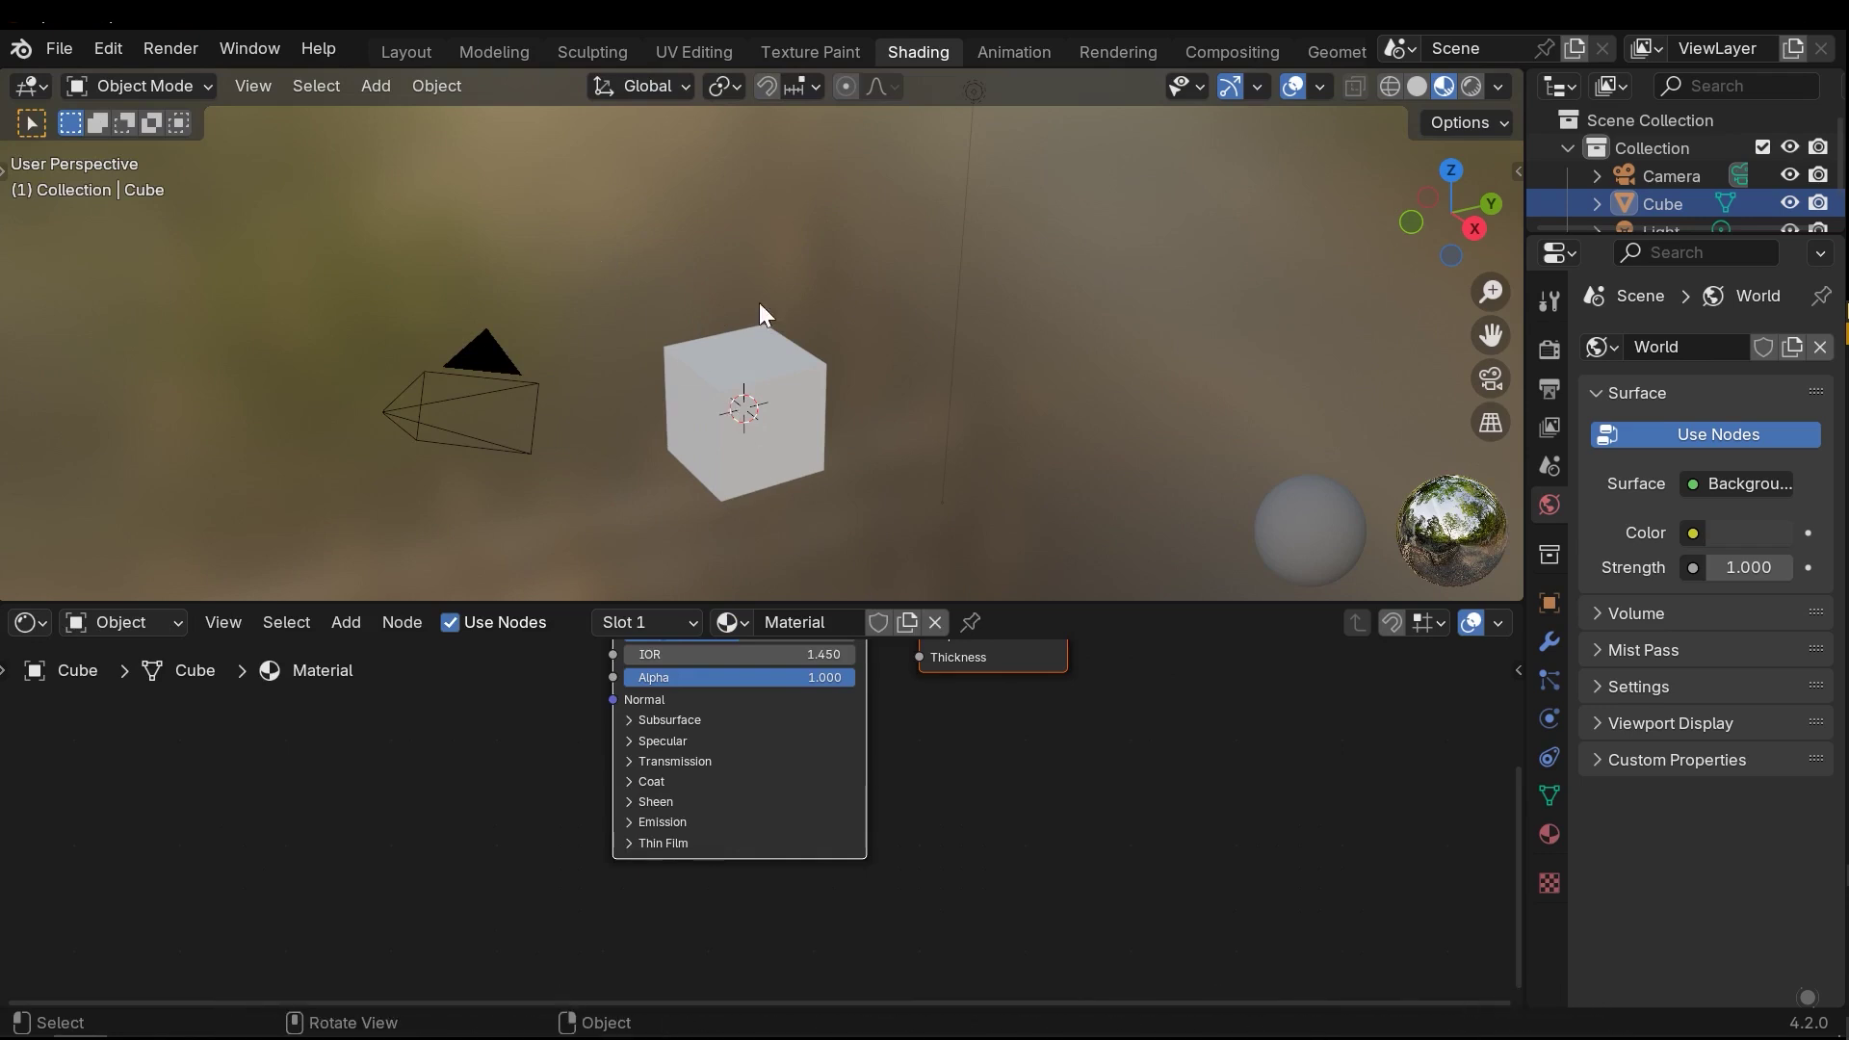
click(1014, 50)
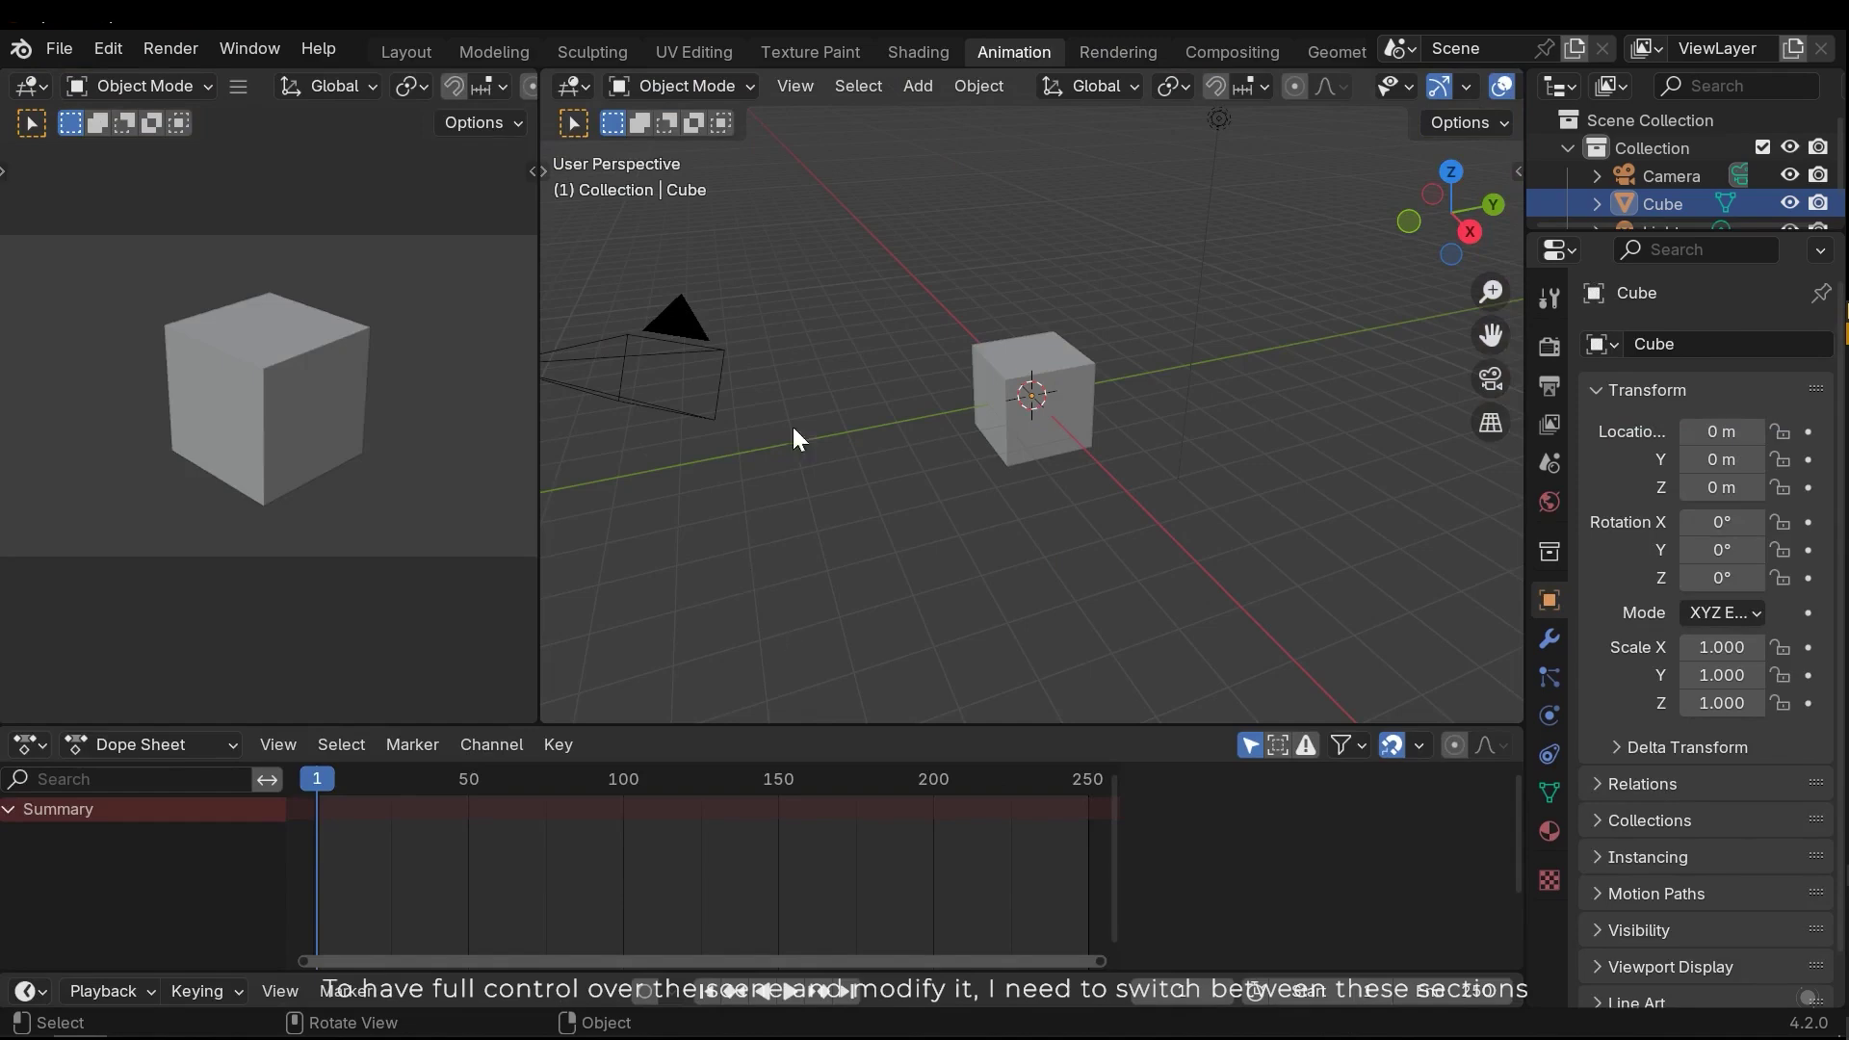
click(412, 50)
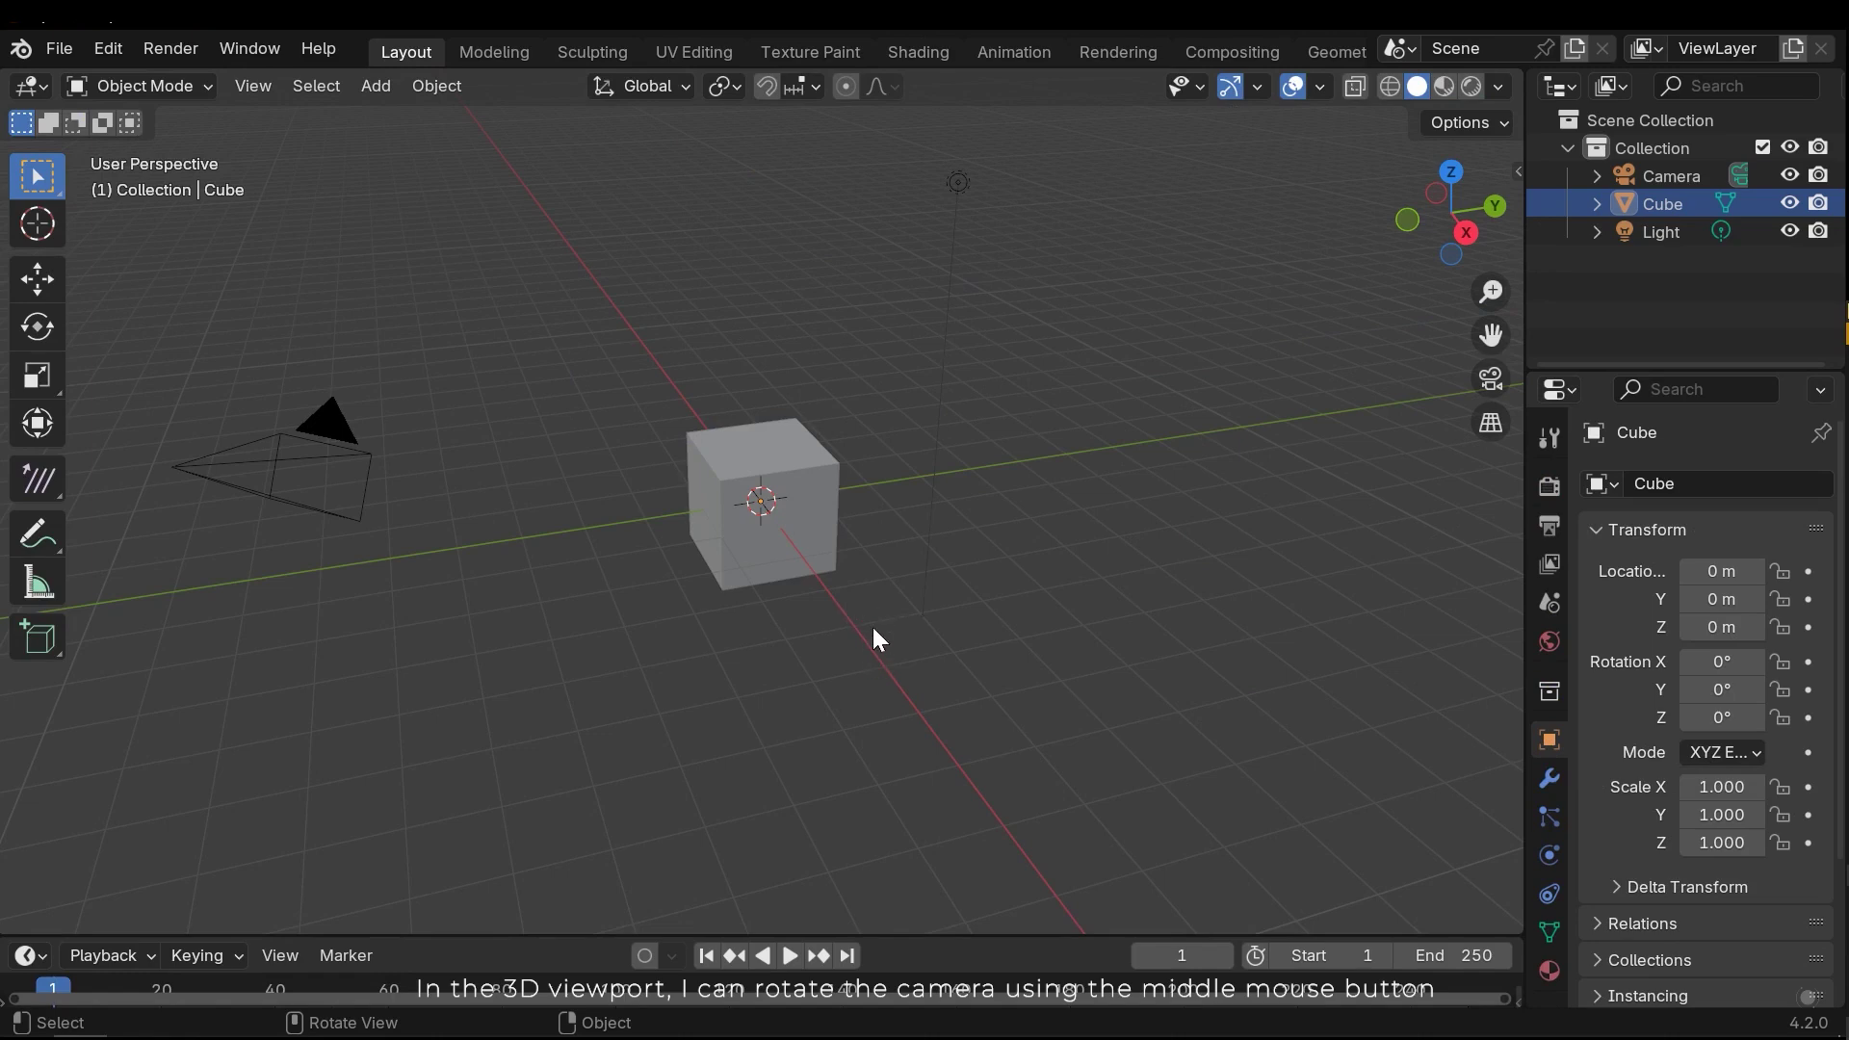
Orbit the viewport around the cube and zoom out to see the scene from another side.
middle_drag(873, 629, 1133, 626)
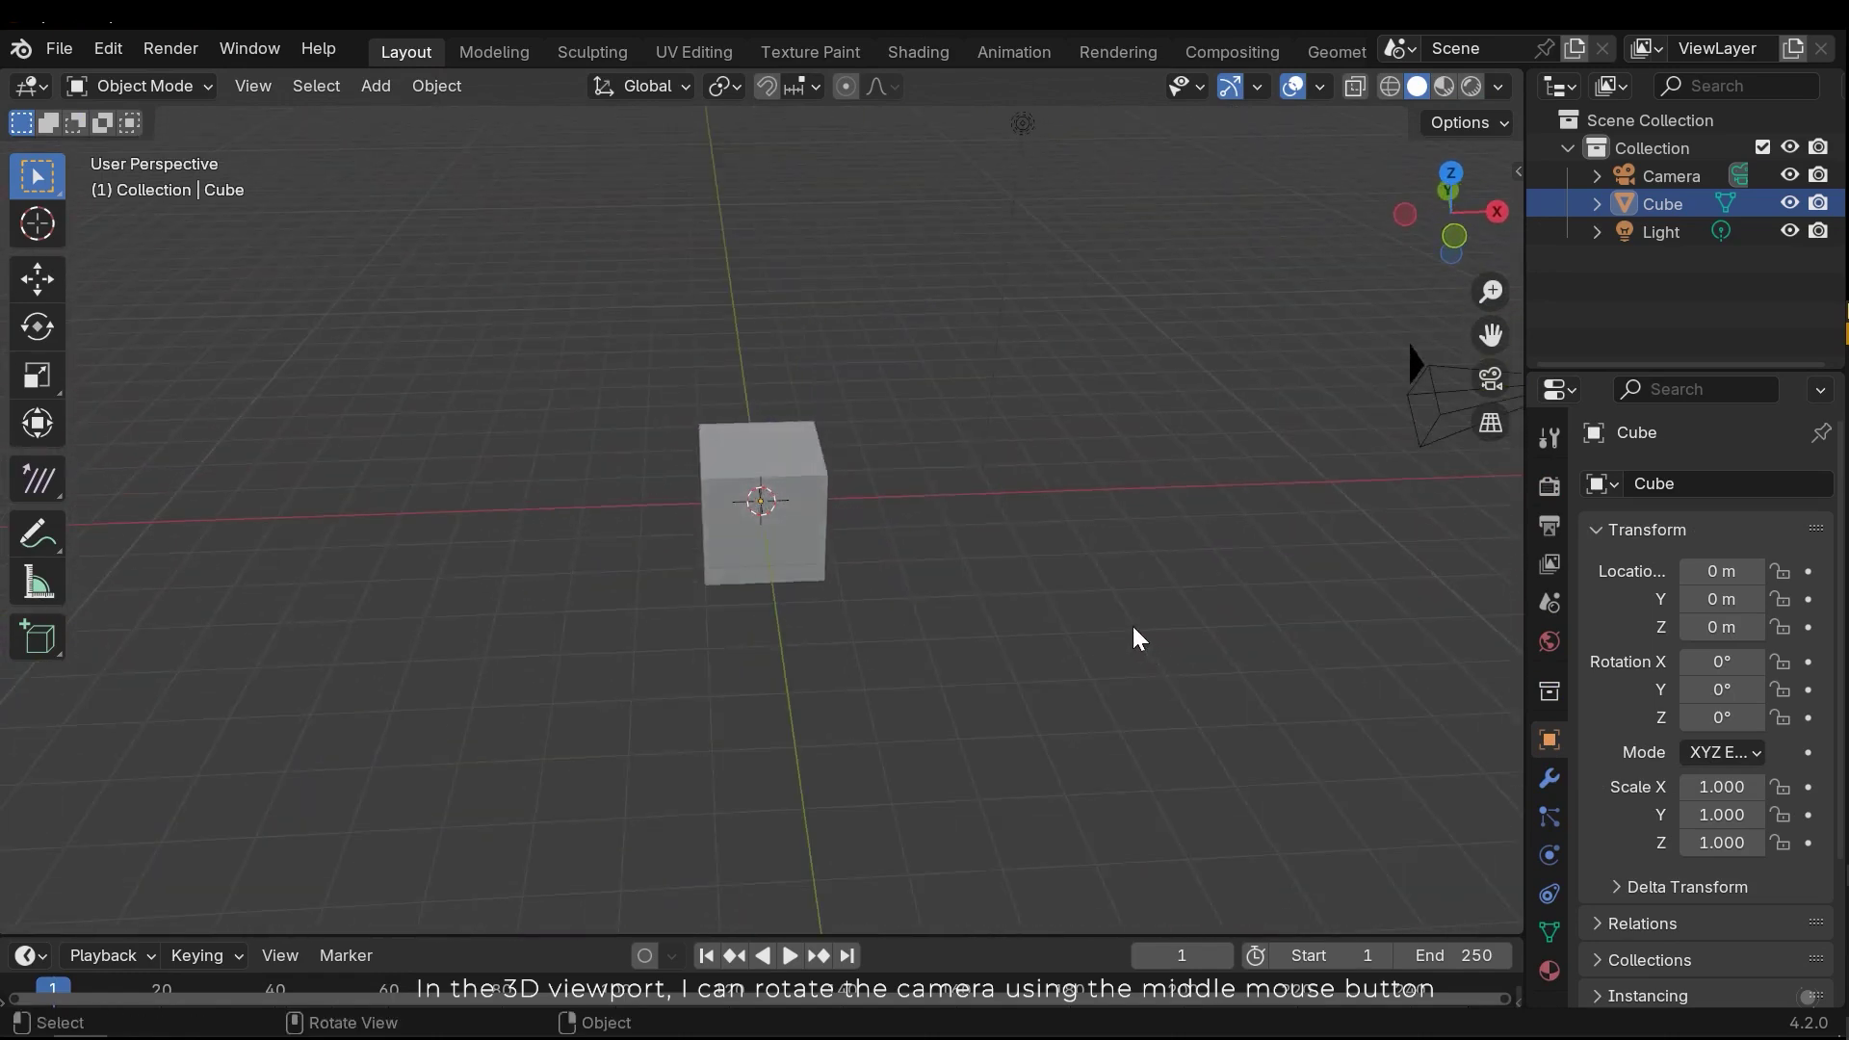
middle_drag(709, 569, 901, 545)
scroll(922, 483, down, 3)
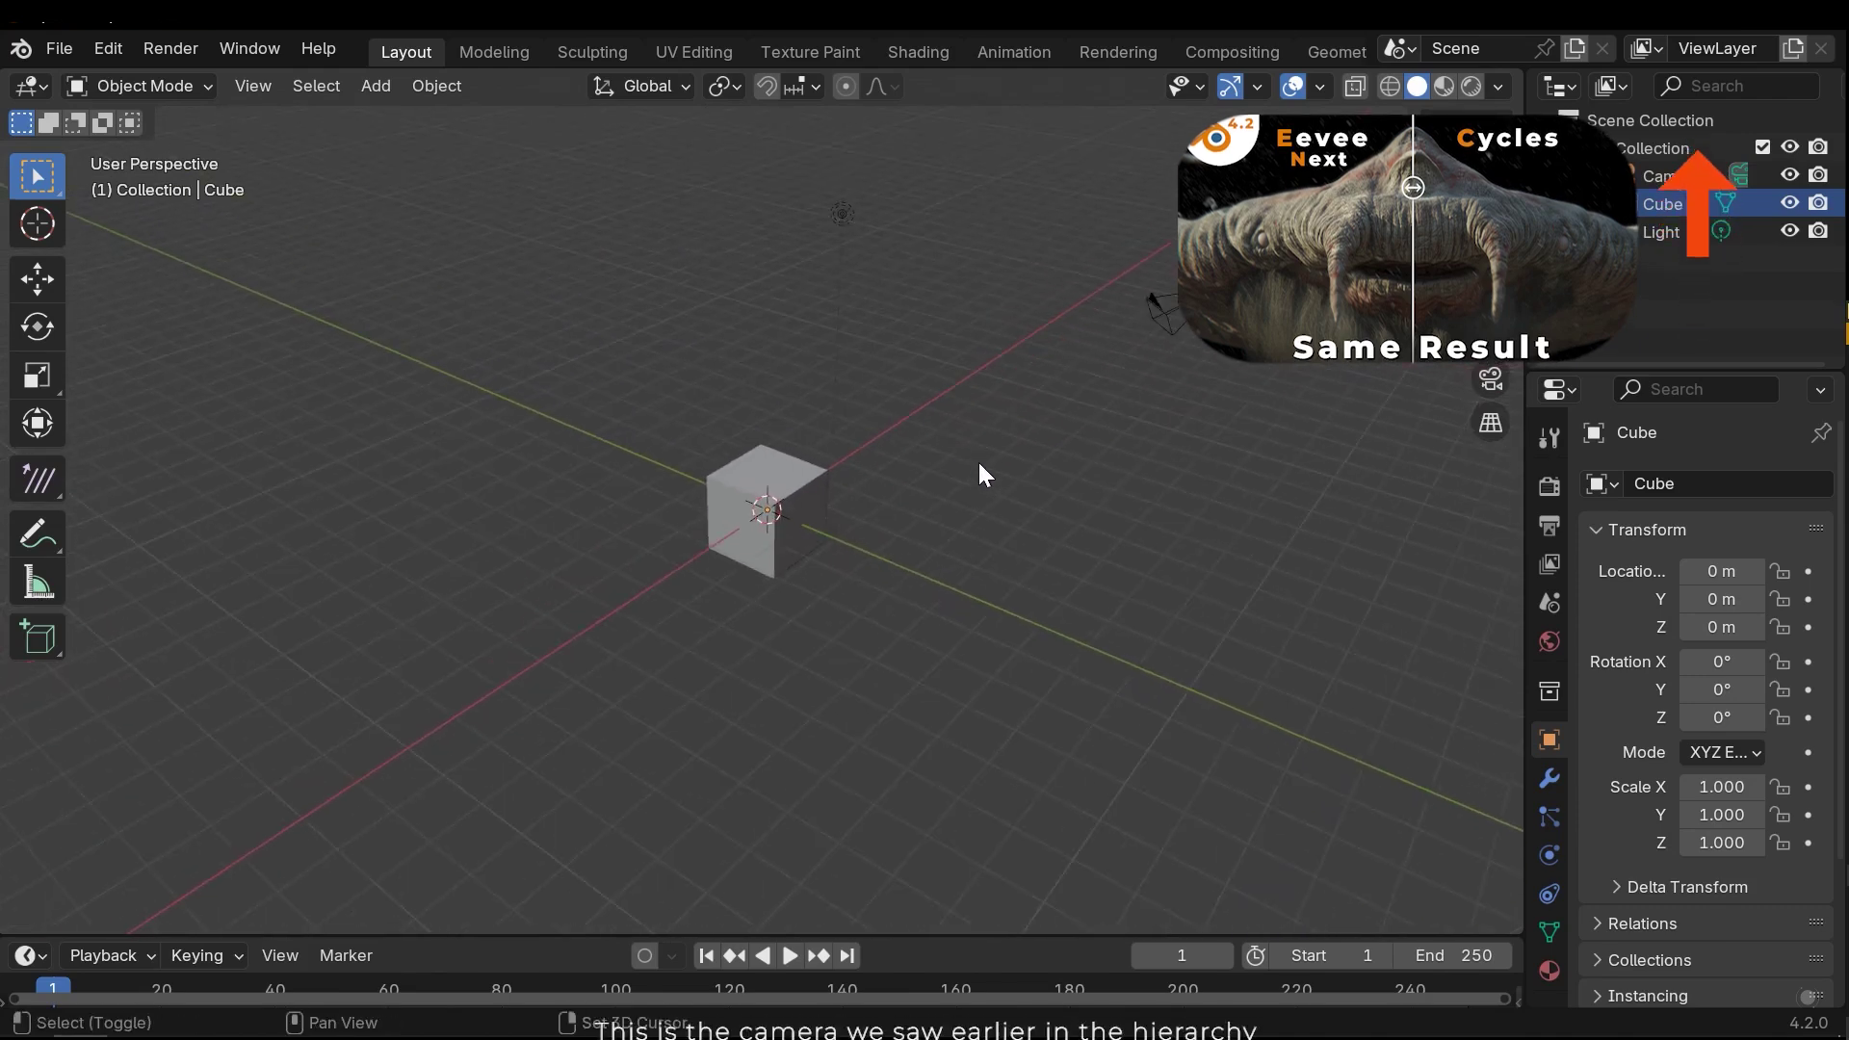
Select the camera, then the light, to inspect each object.
middle_drag(979, 464, 1034, 560)
click(998, 493)
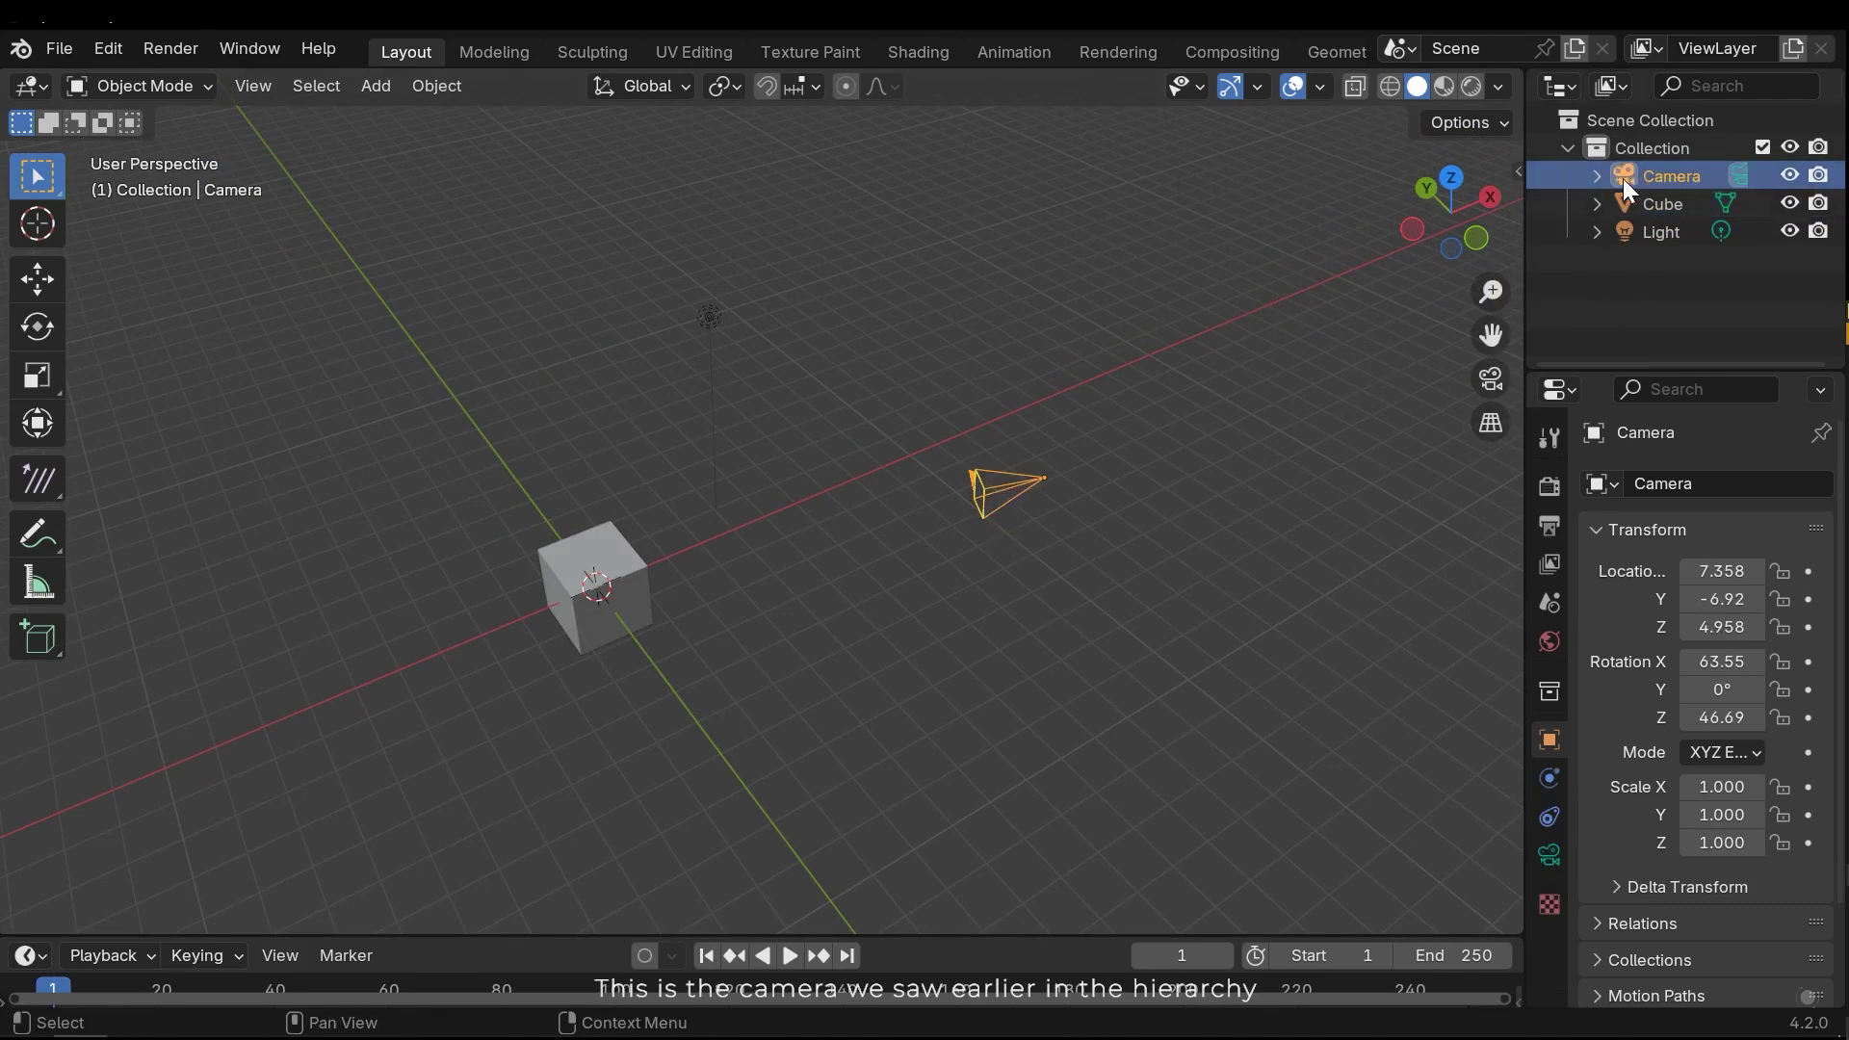
click(980, 368)
click(710, 316)
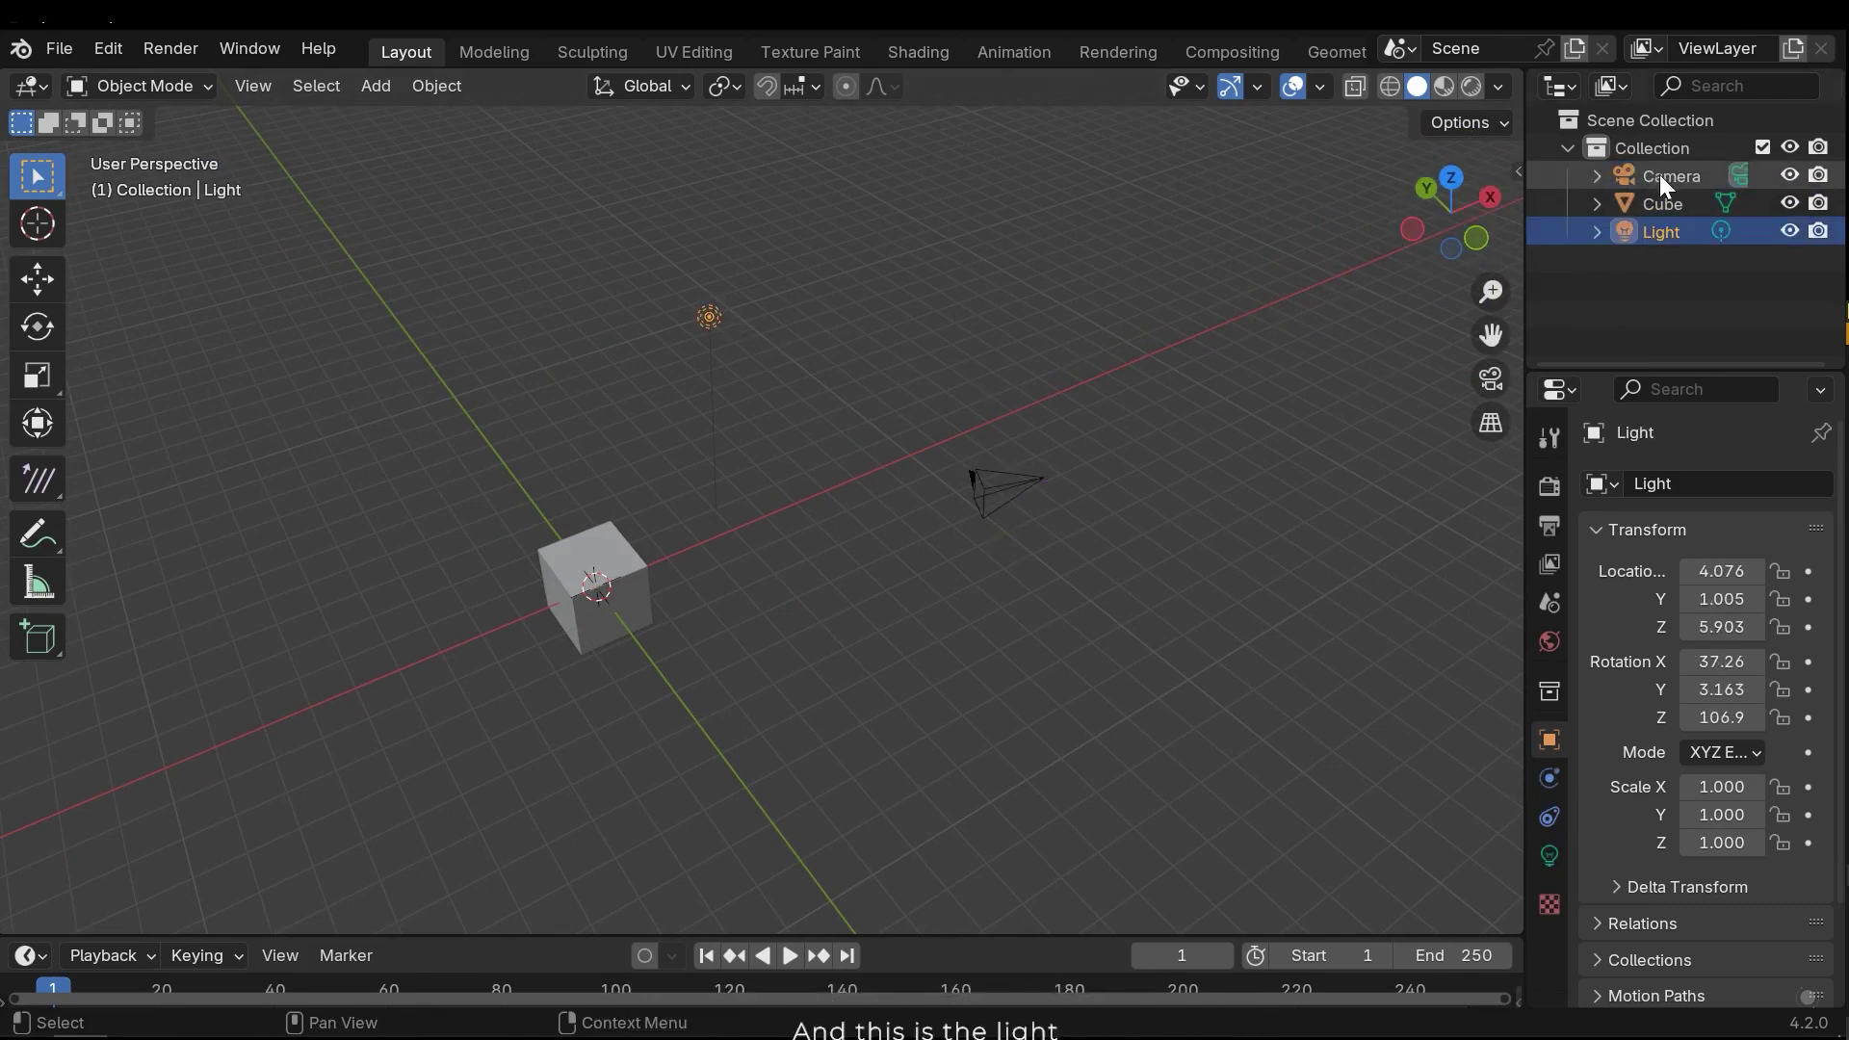
click(1284, 351)
Select the cube, deselect everything, and frame the camera beside the cube.
middle_drag(748, 577, 601, 548)
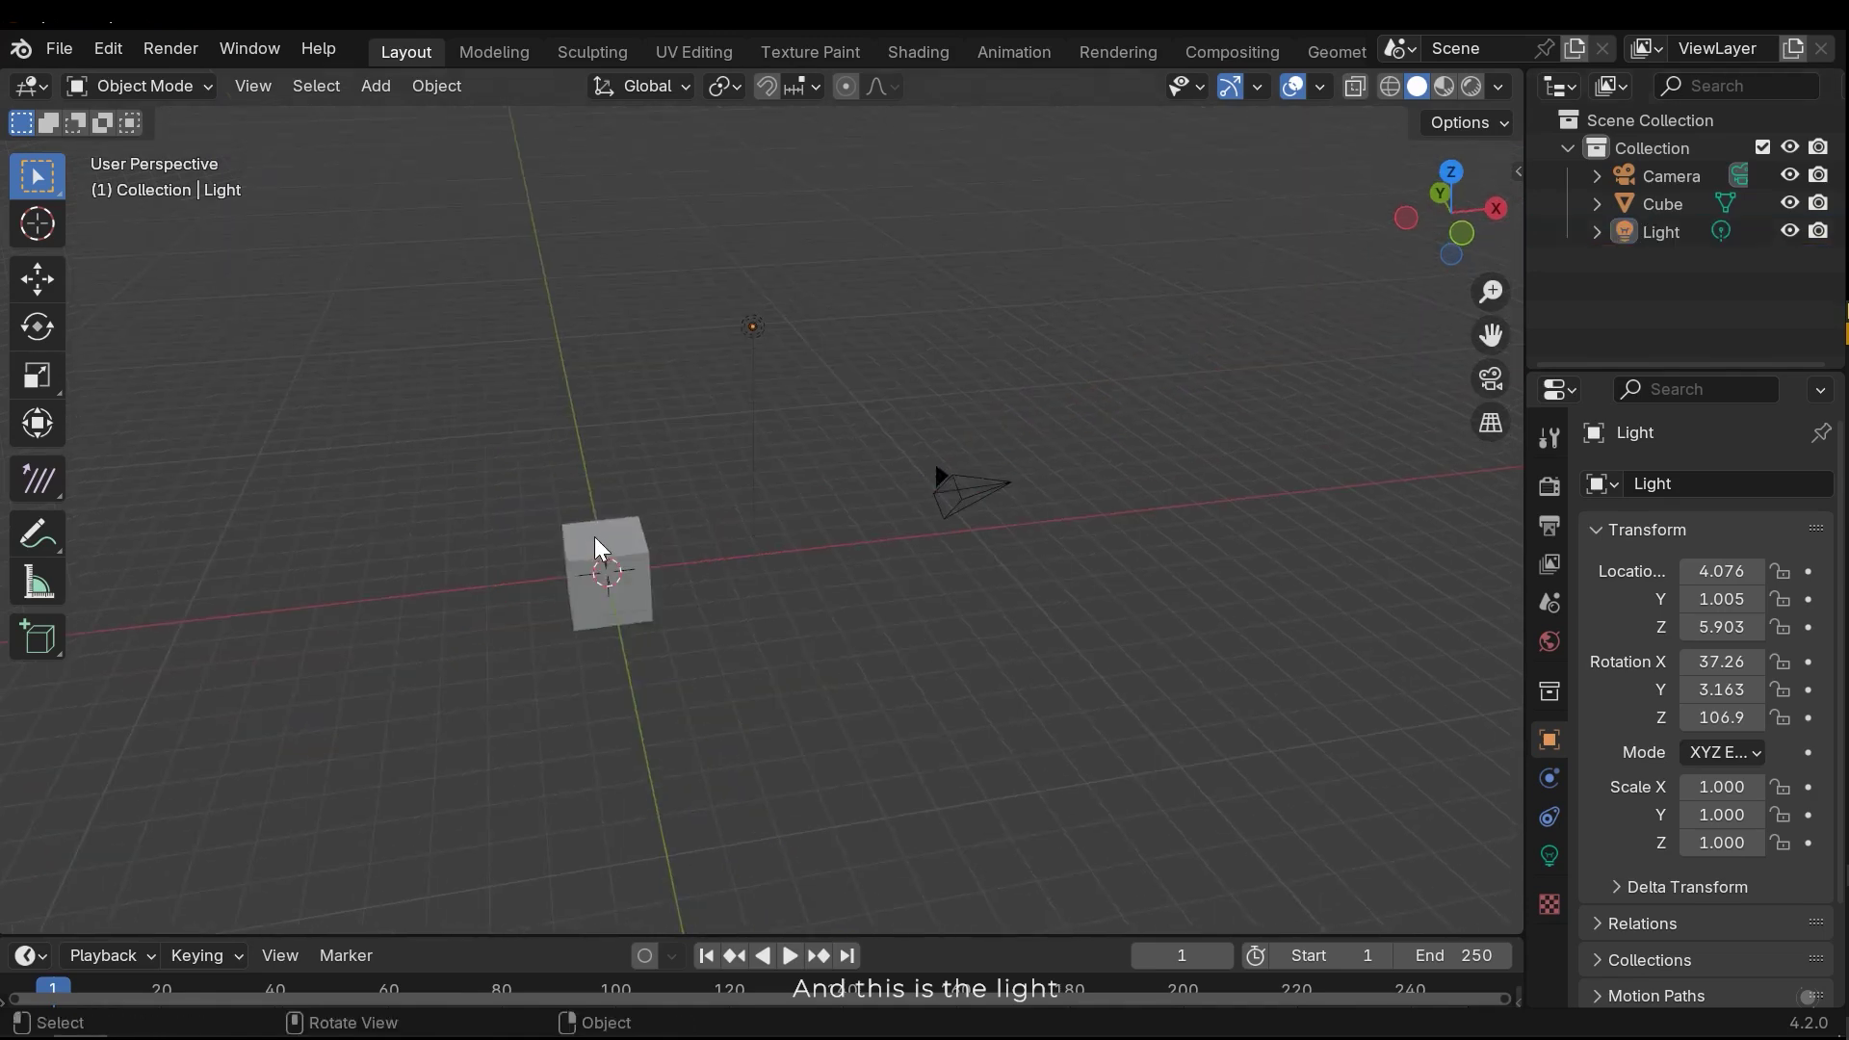
click(601, 549)
middle_drag(702, 578, 904, 512)
click(910, 512)
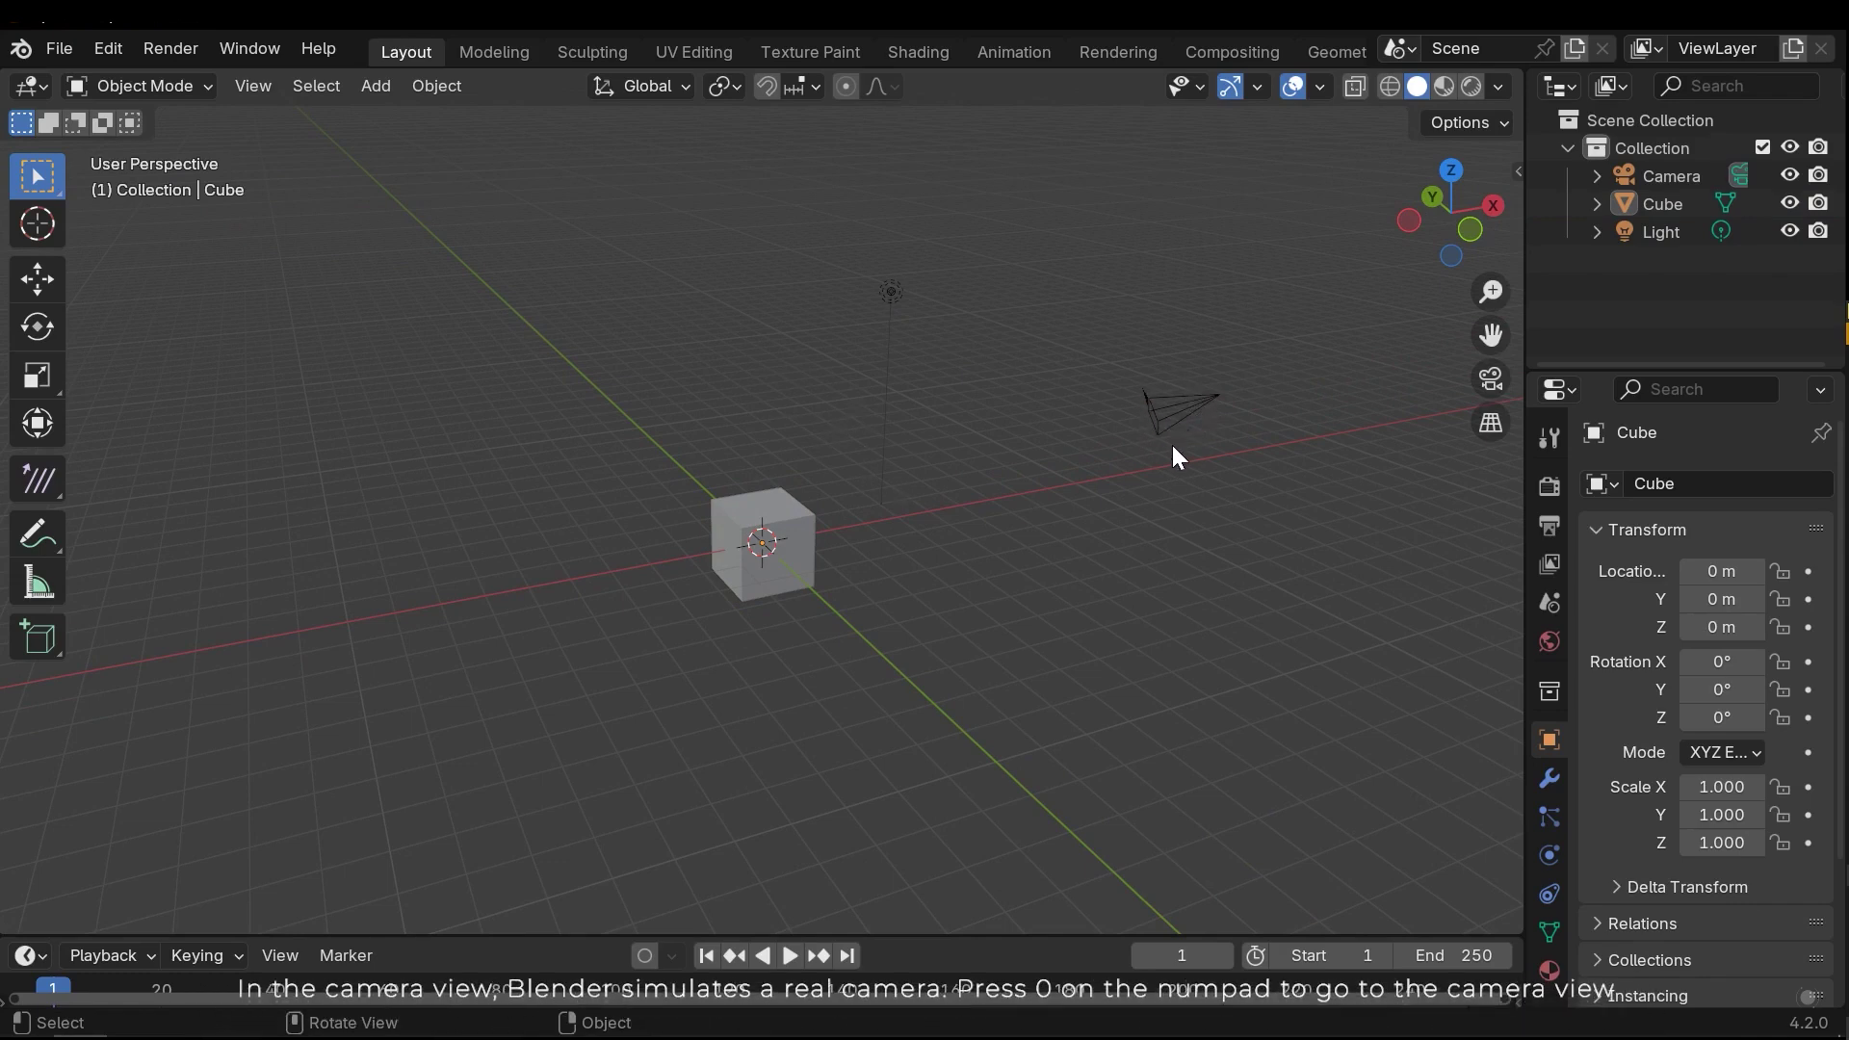
middle_drag(1178, 458, 976, 492)
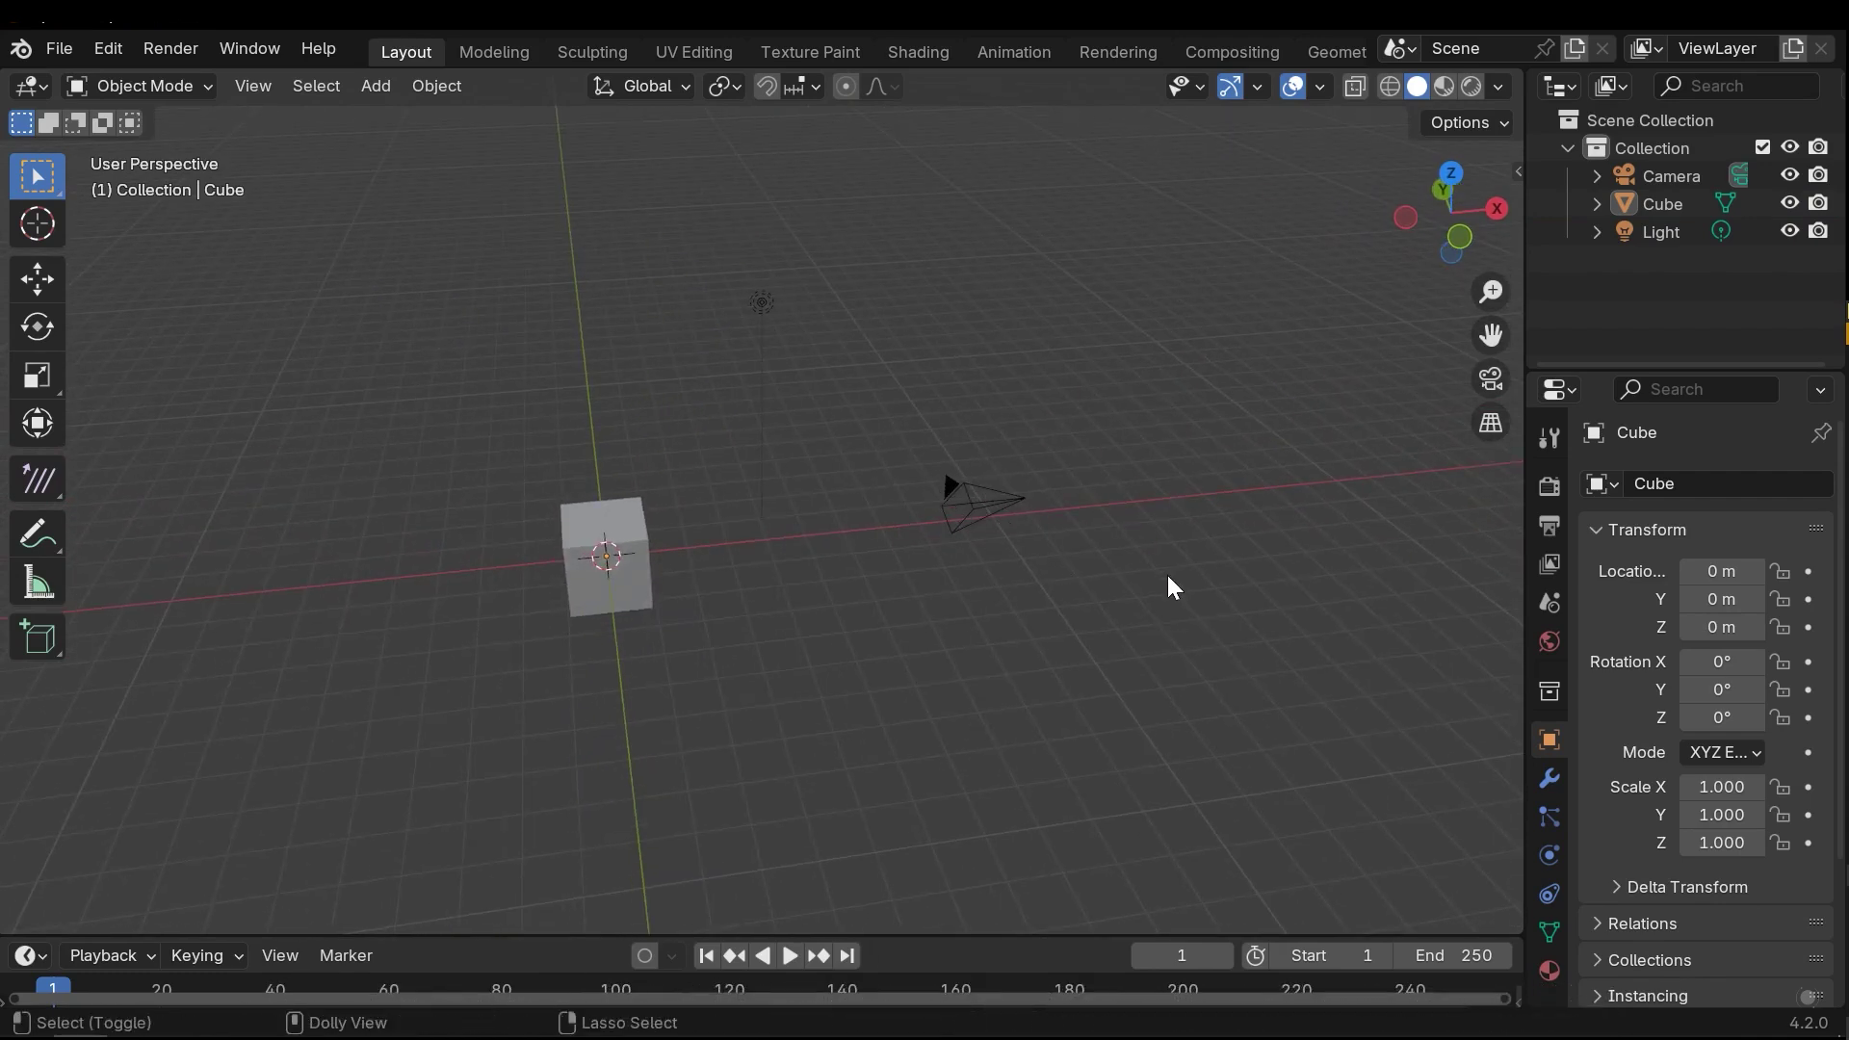
View the scene through the camera (Numpad 0) and open the sidebar with the cube's transform.
key(KP_0)
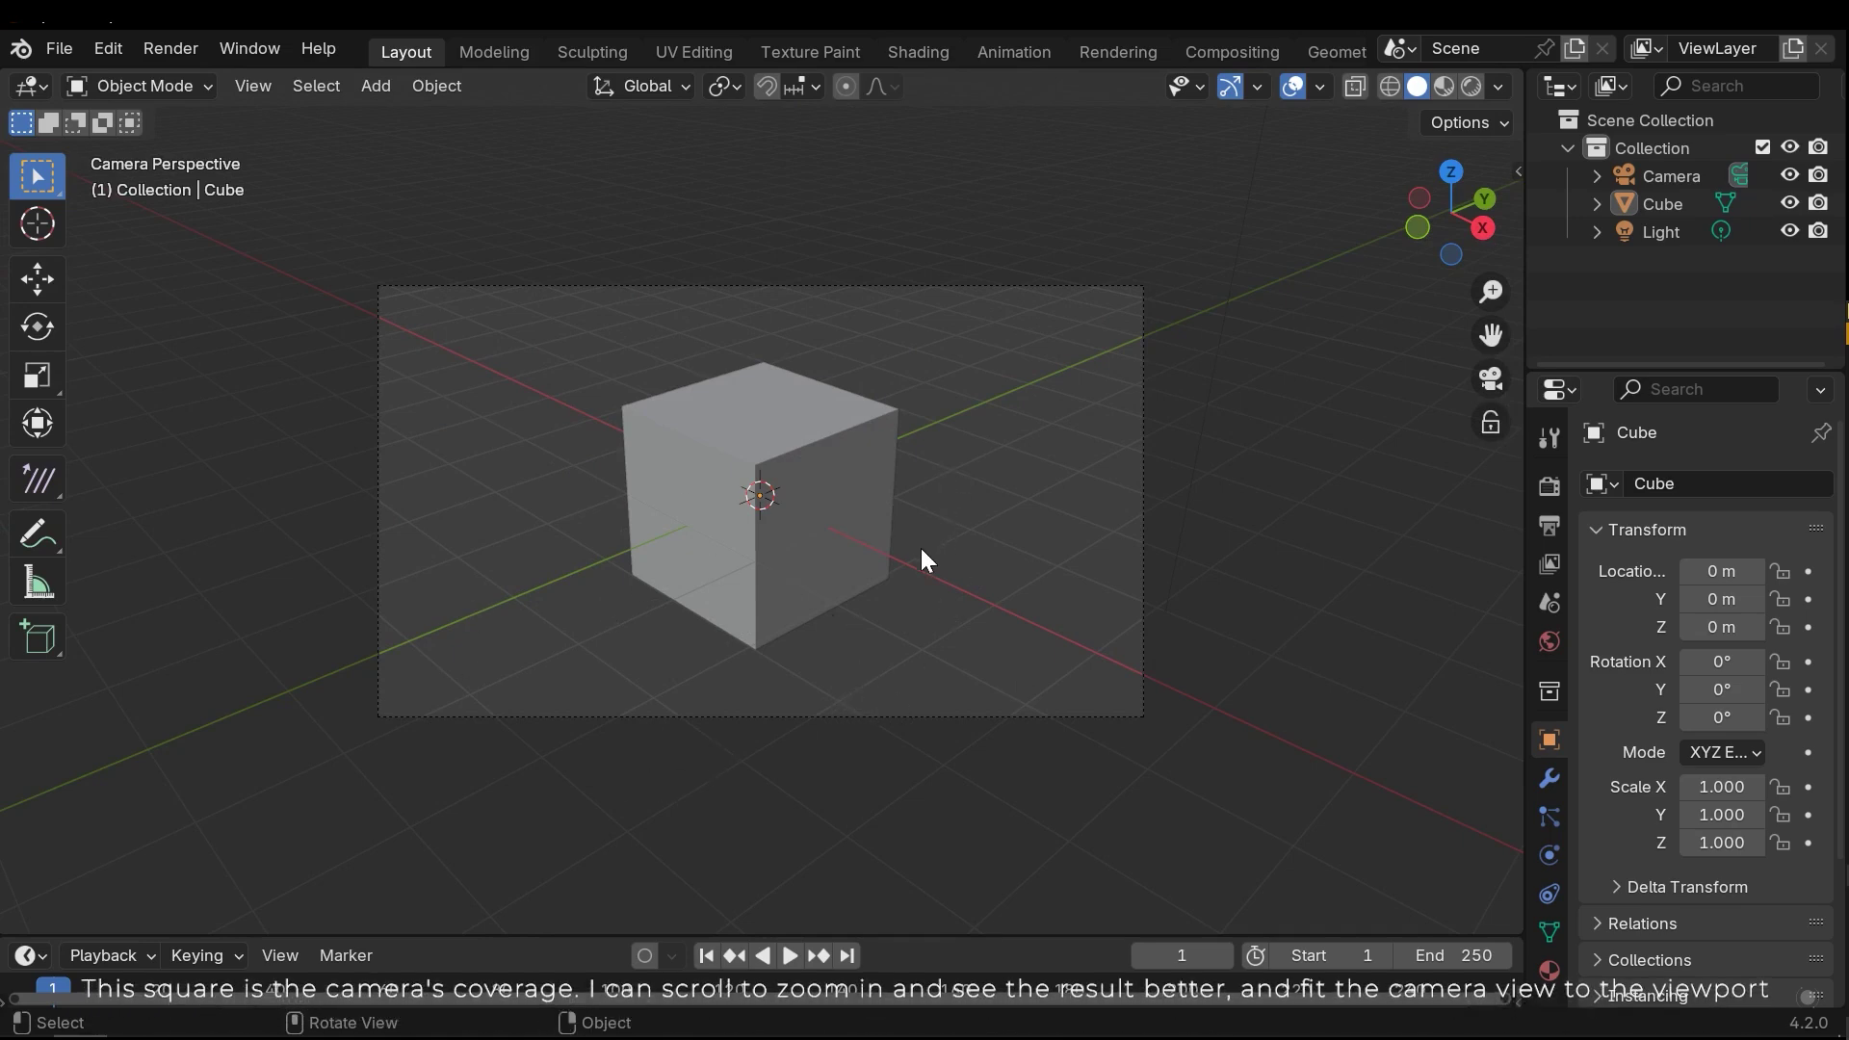
scroll(921, 512, up, 2)
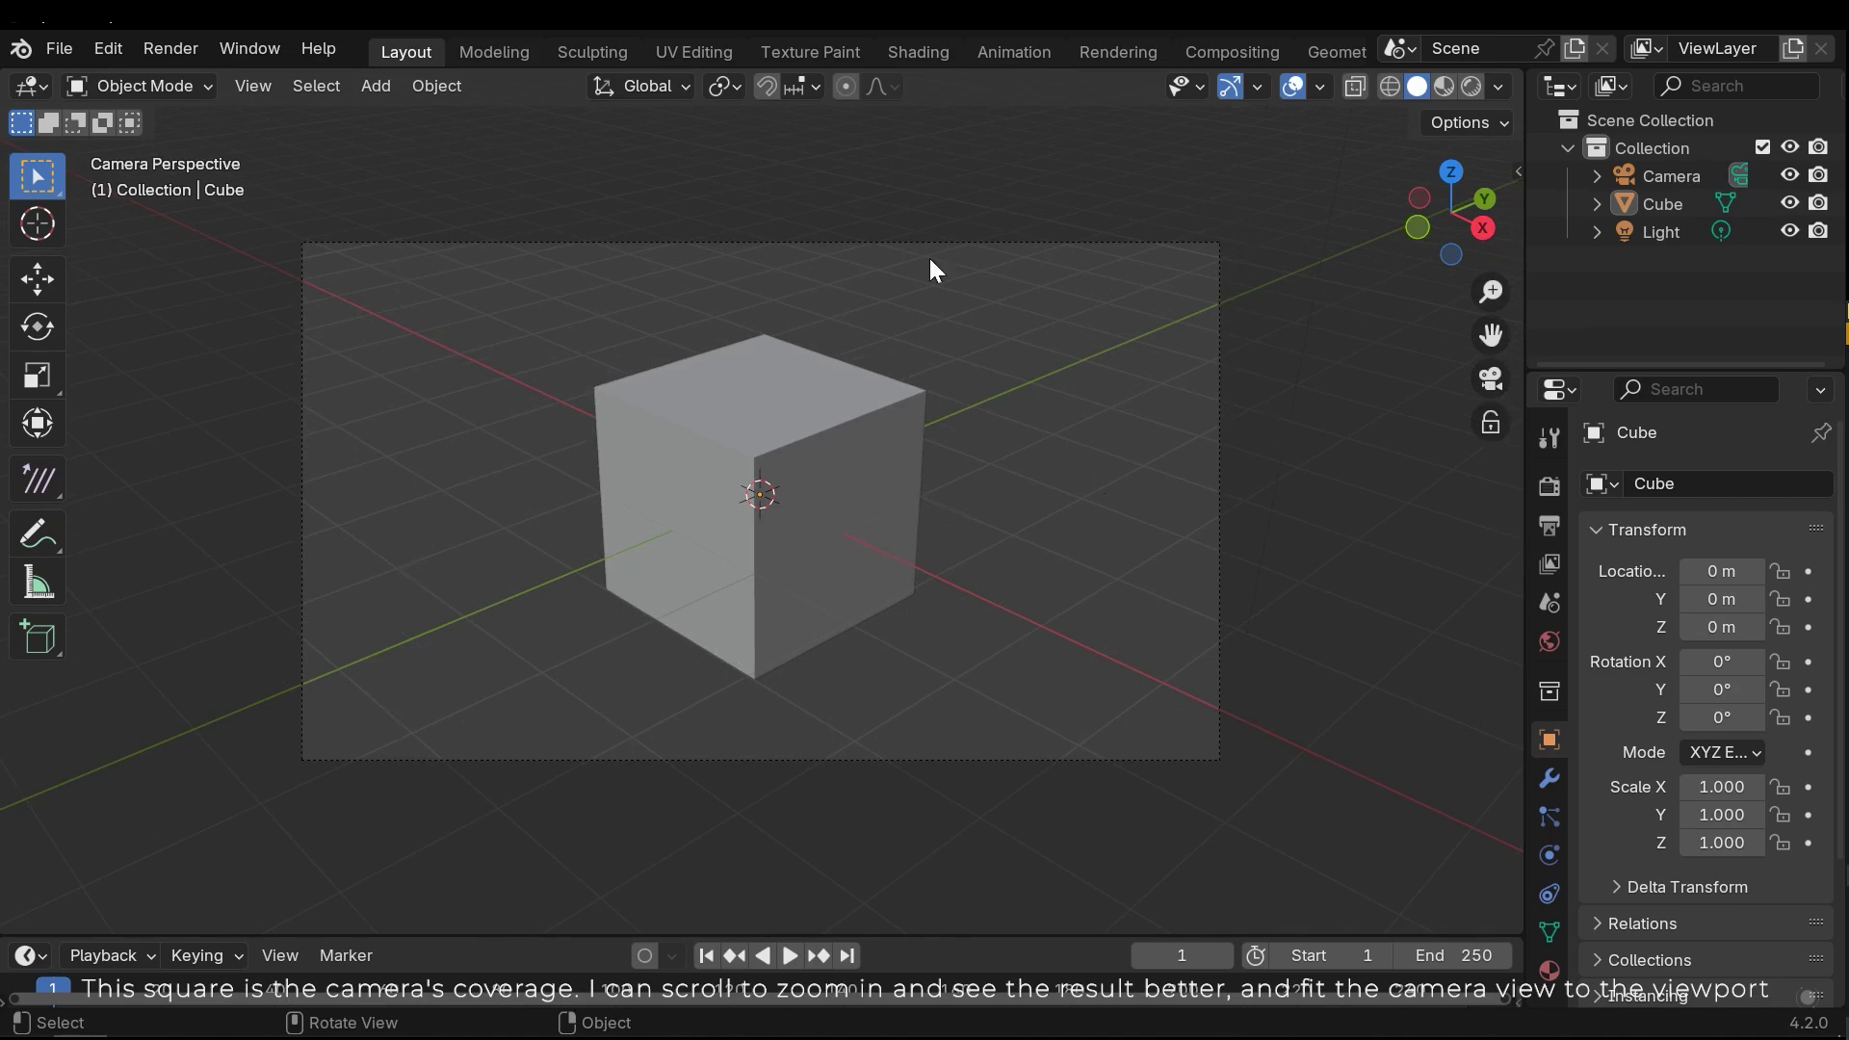
scroll(1031, 586, up, 2)
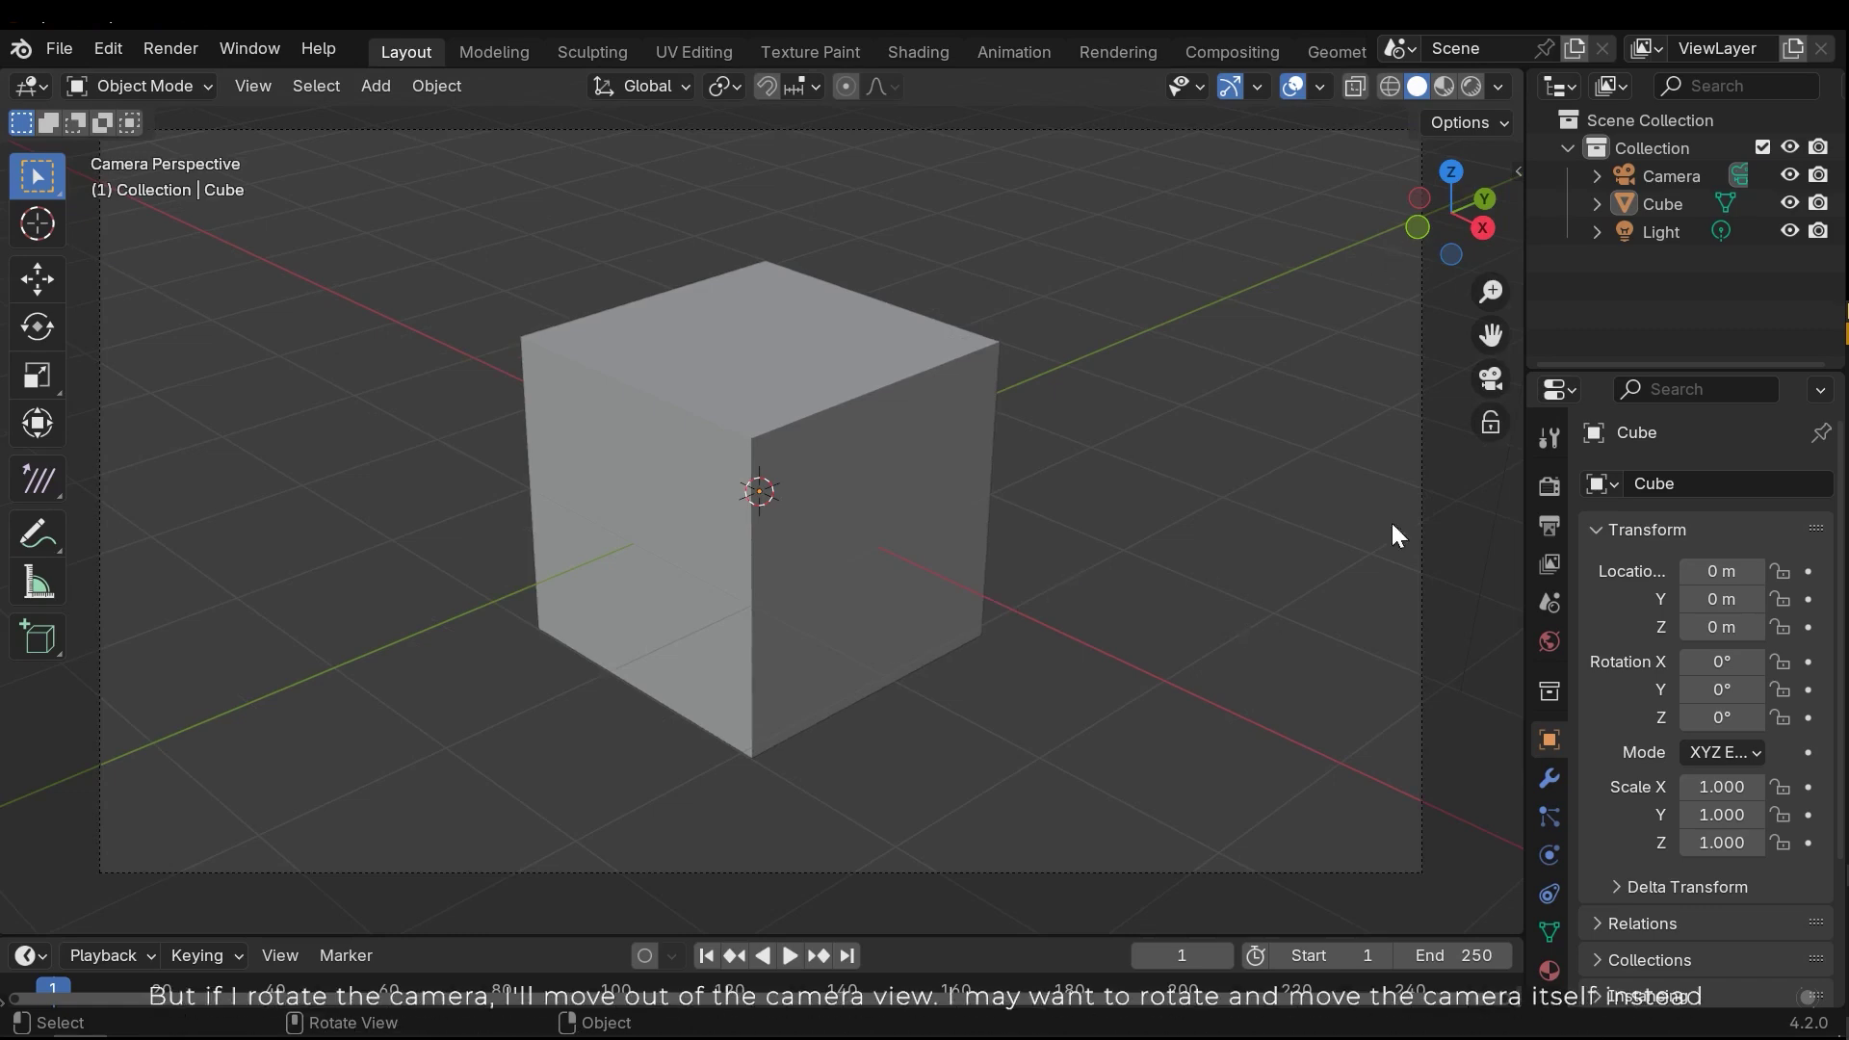
middle_drag(784, 380, 1055, 481)
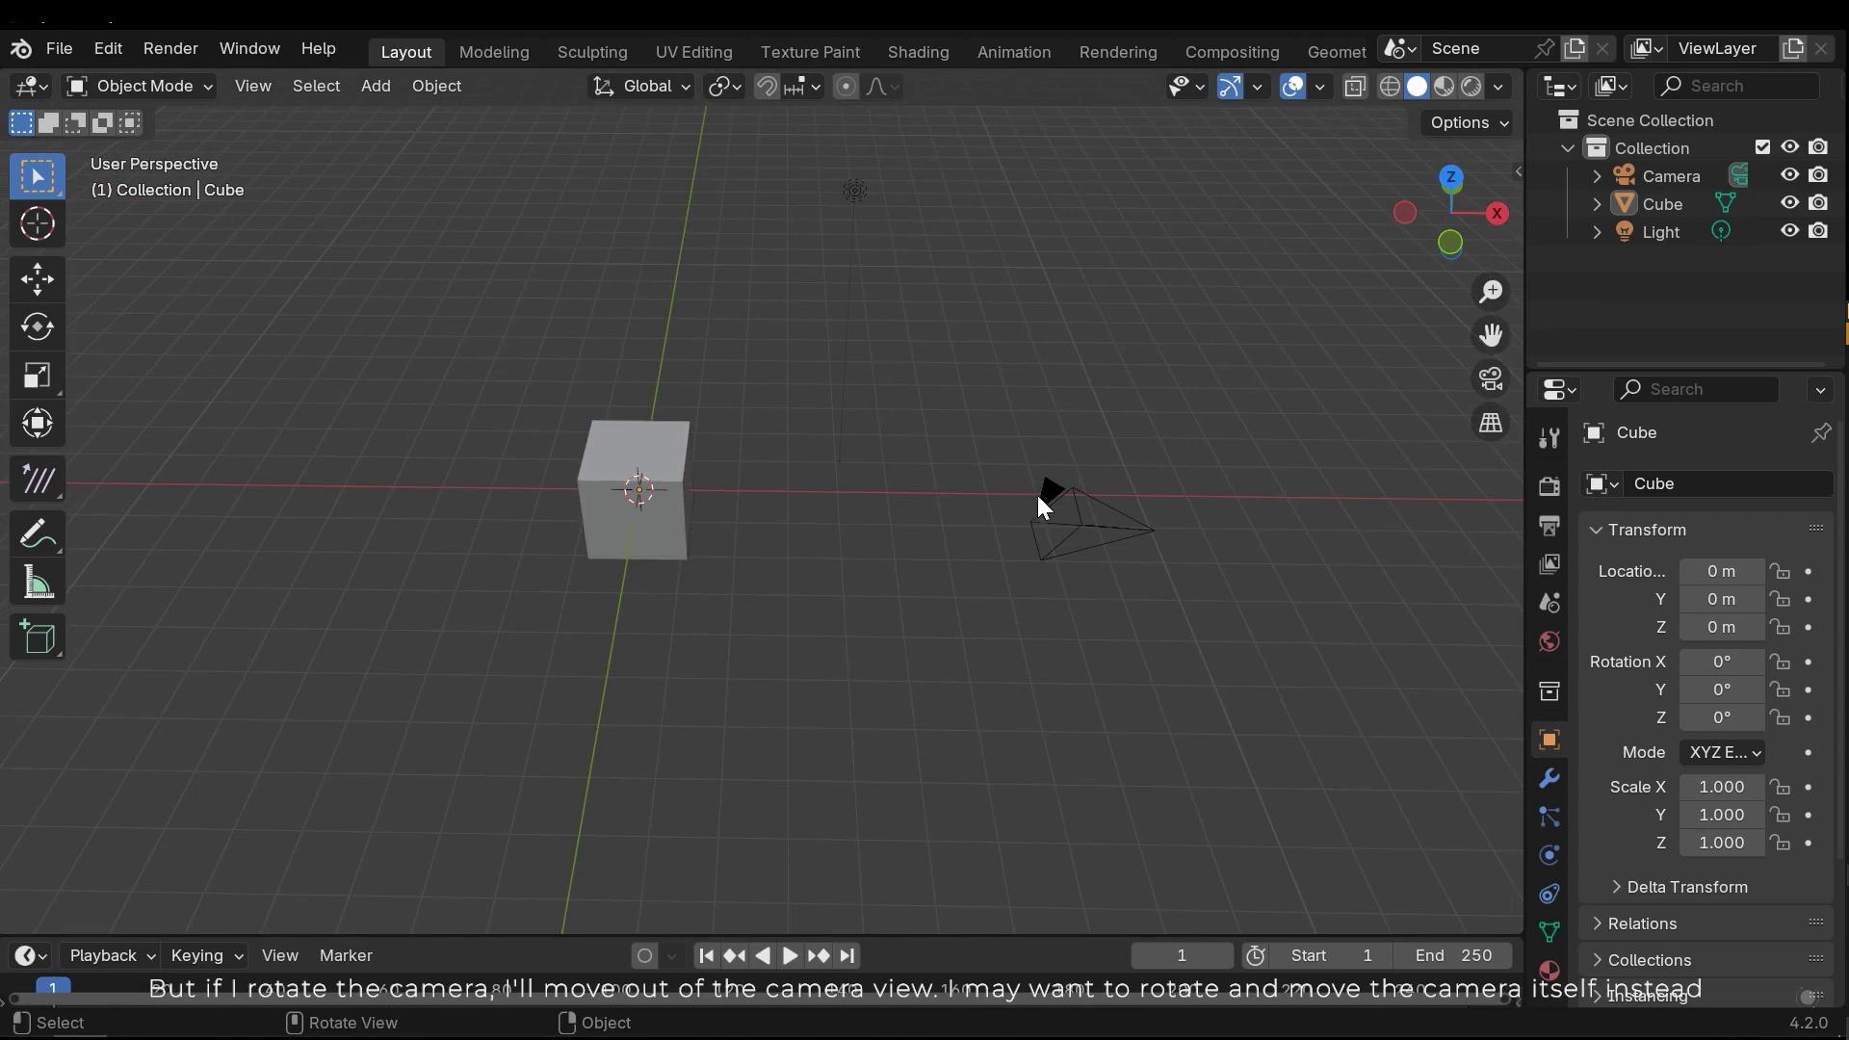
key(KP_0)
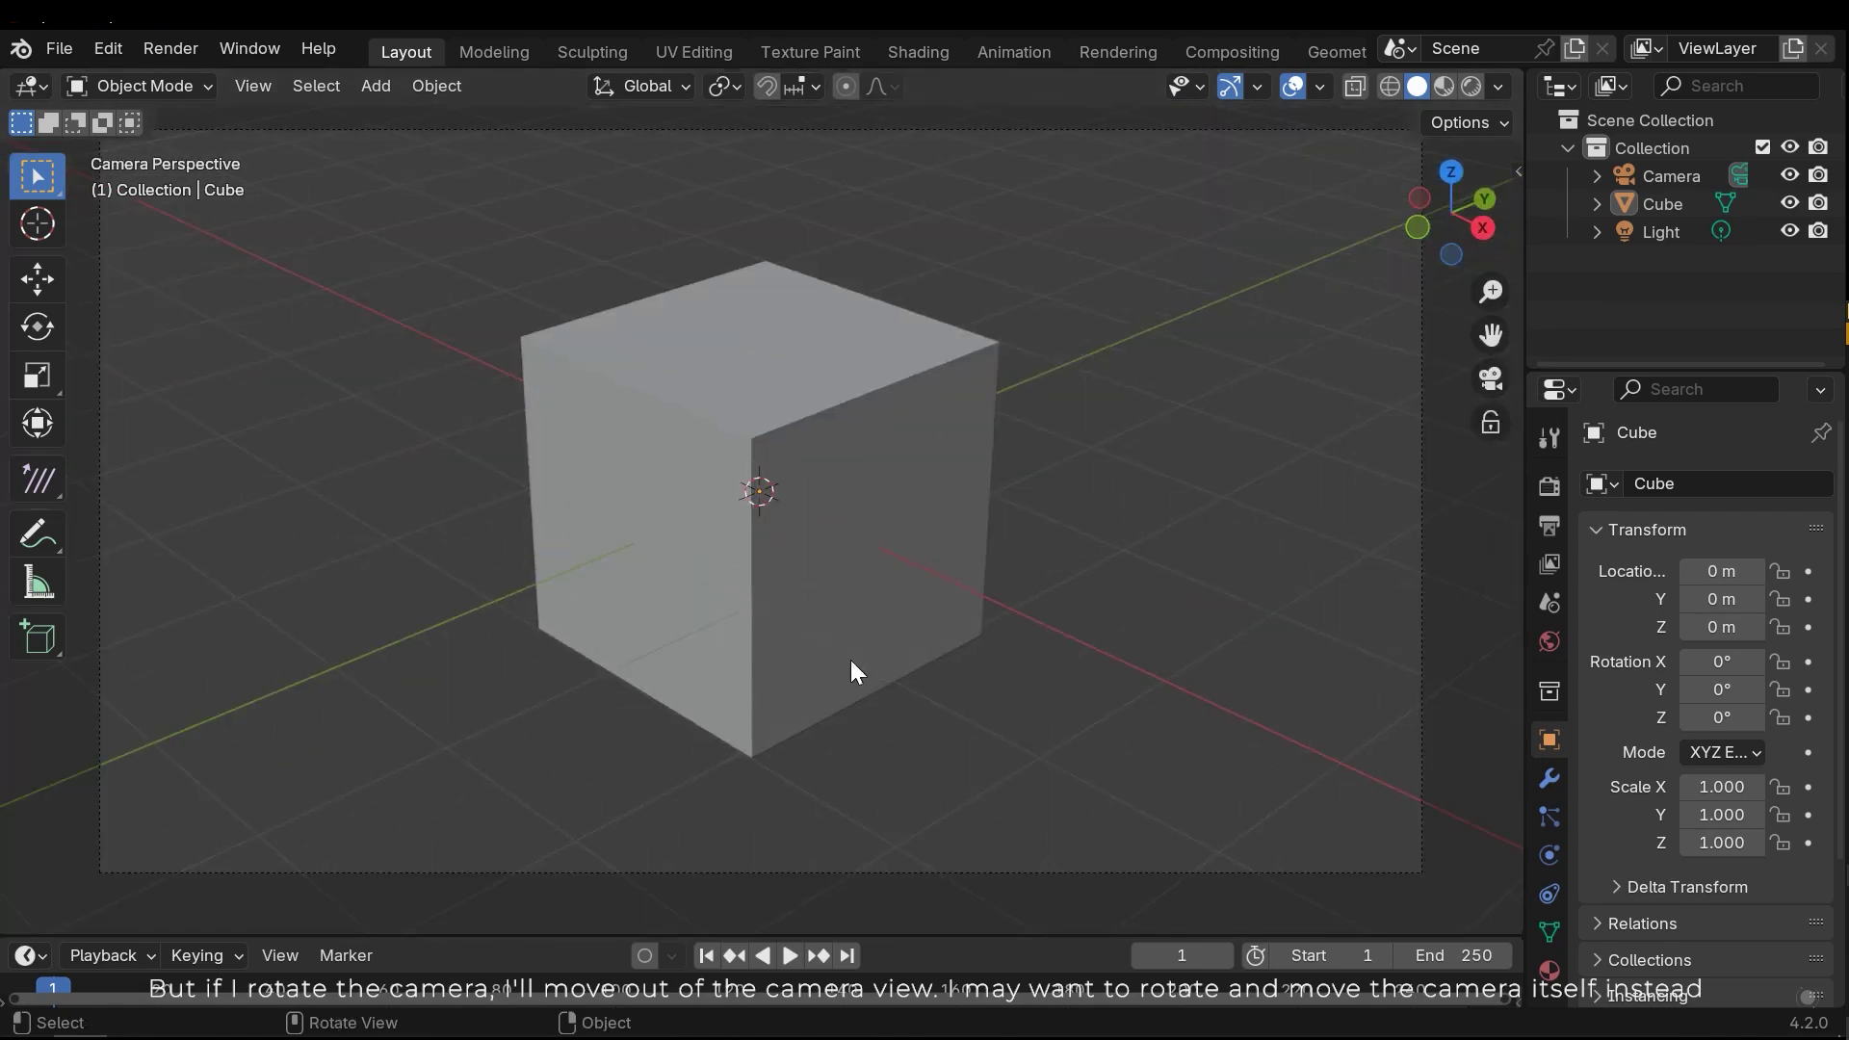
key(n)
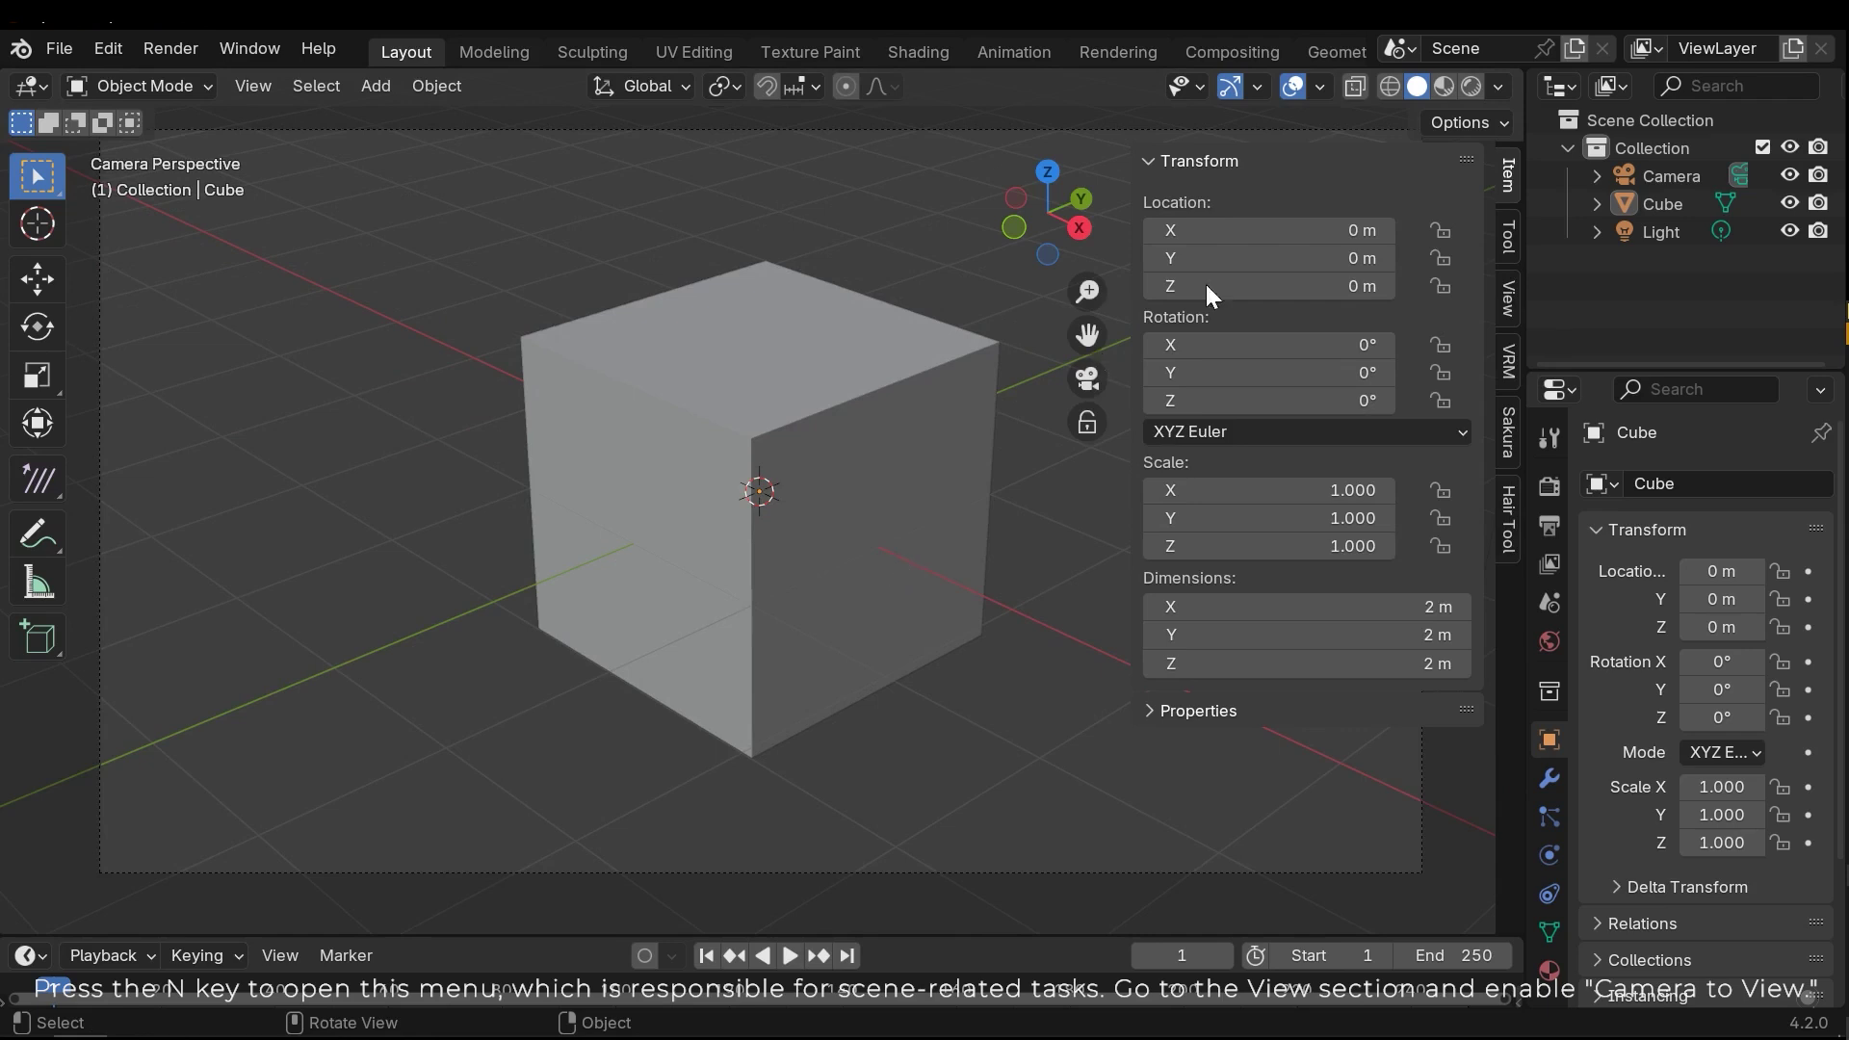
Enable View Lock > Camera to View, hide the sidebar, and orbit to reframe the cube.
click(1508, 300)
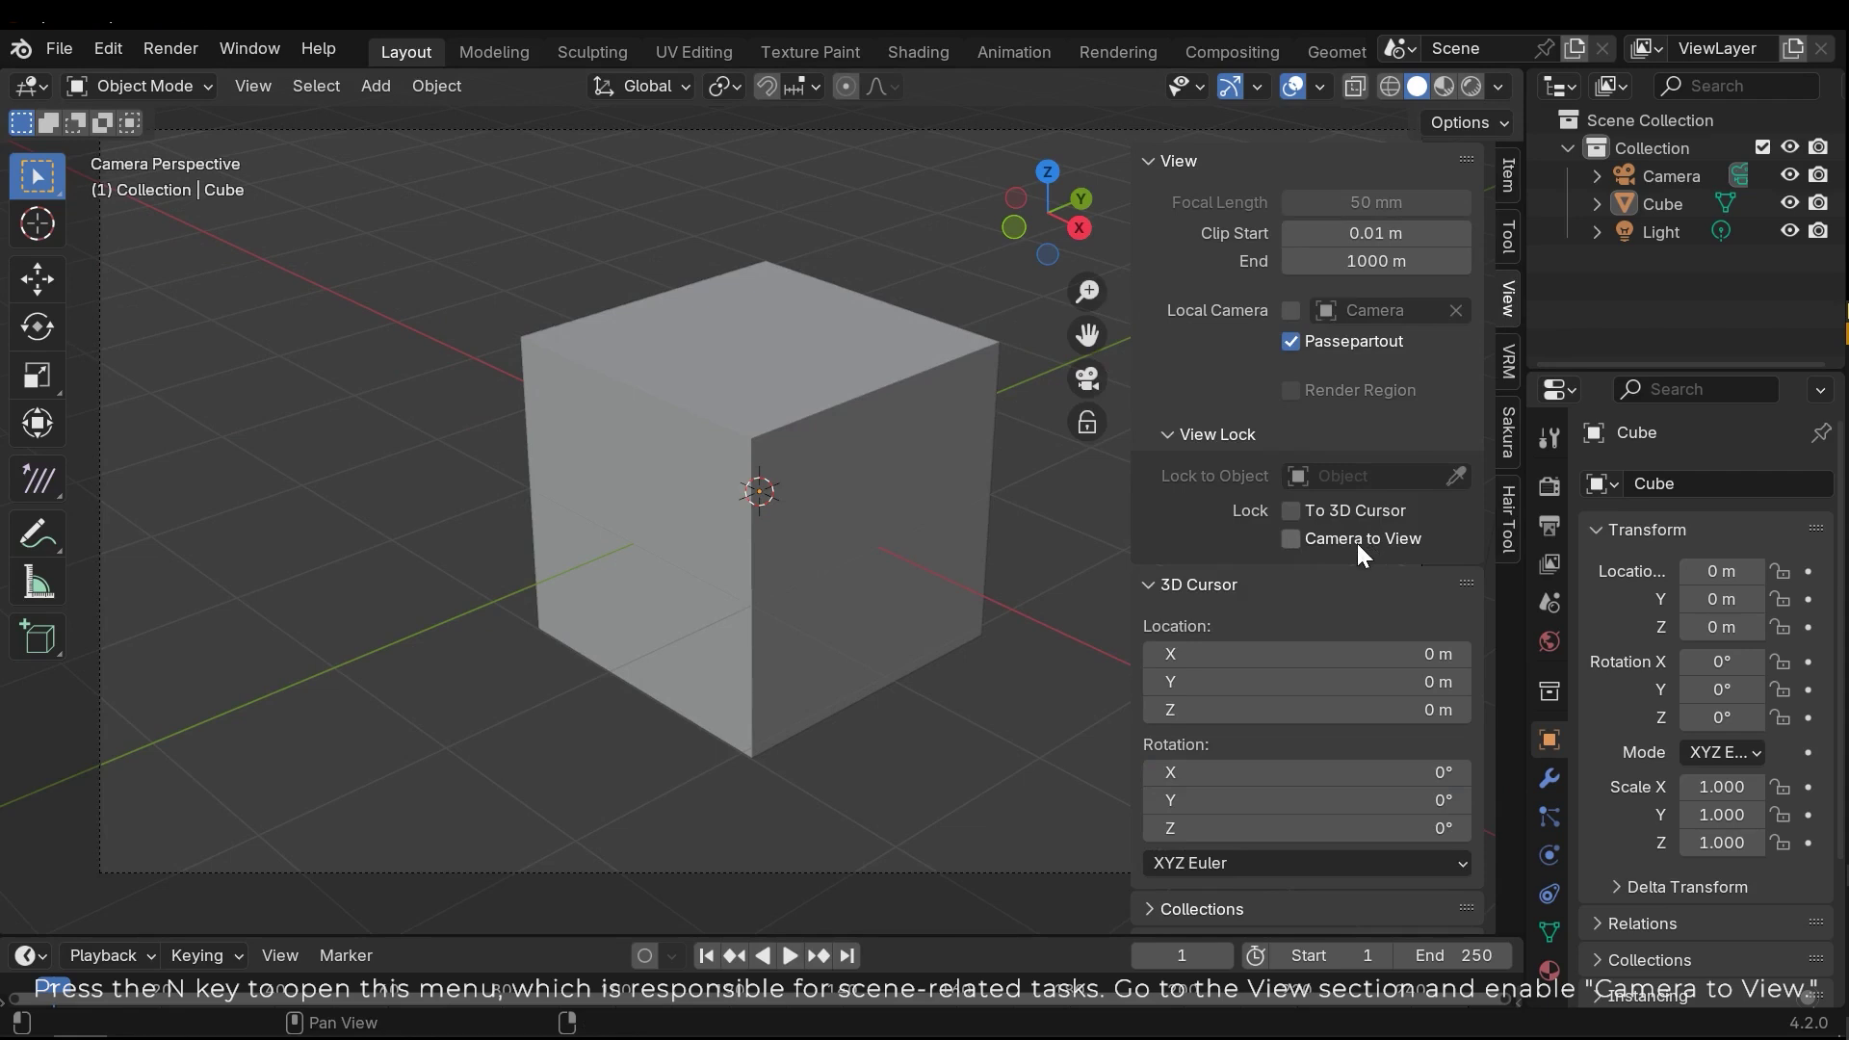
click(1309, 535)
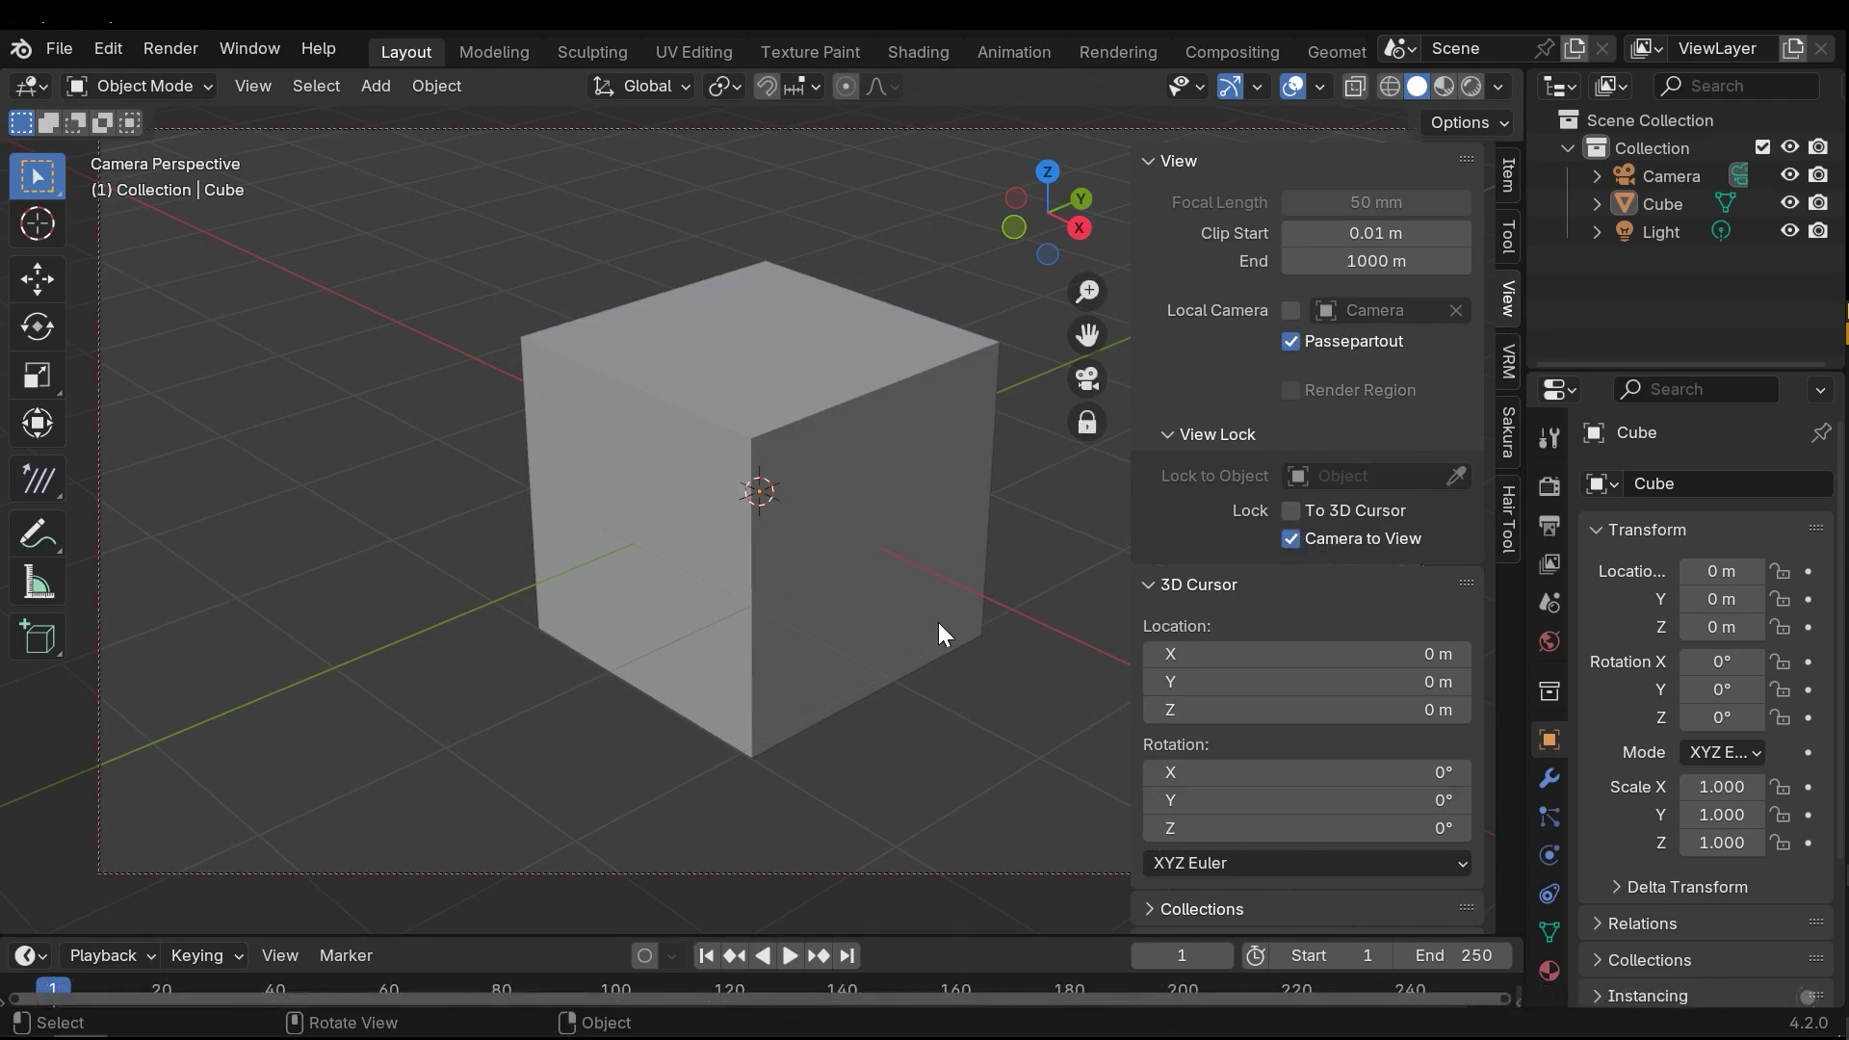
key(n)
middle_drag(887, 504, 821, 434)
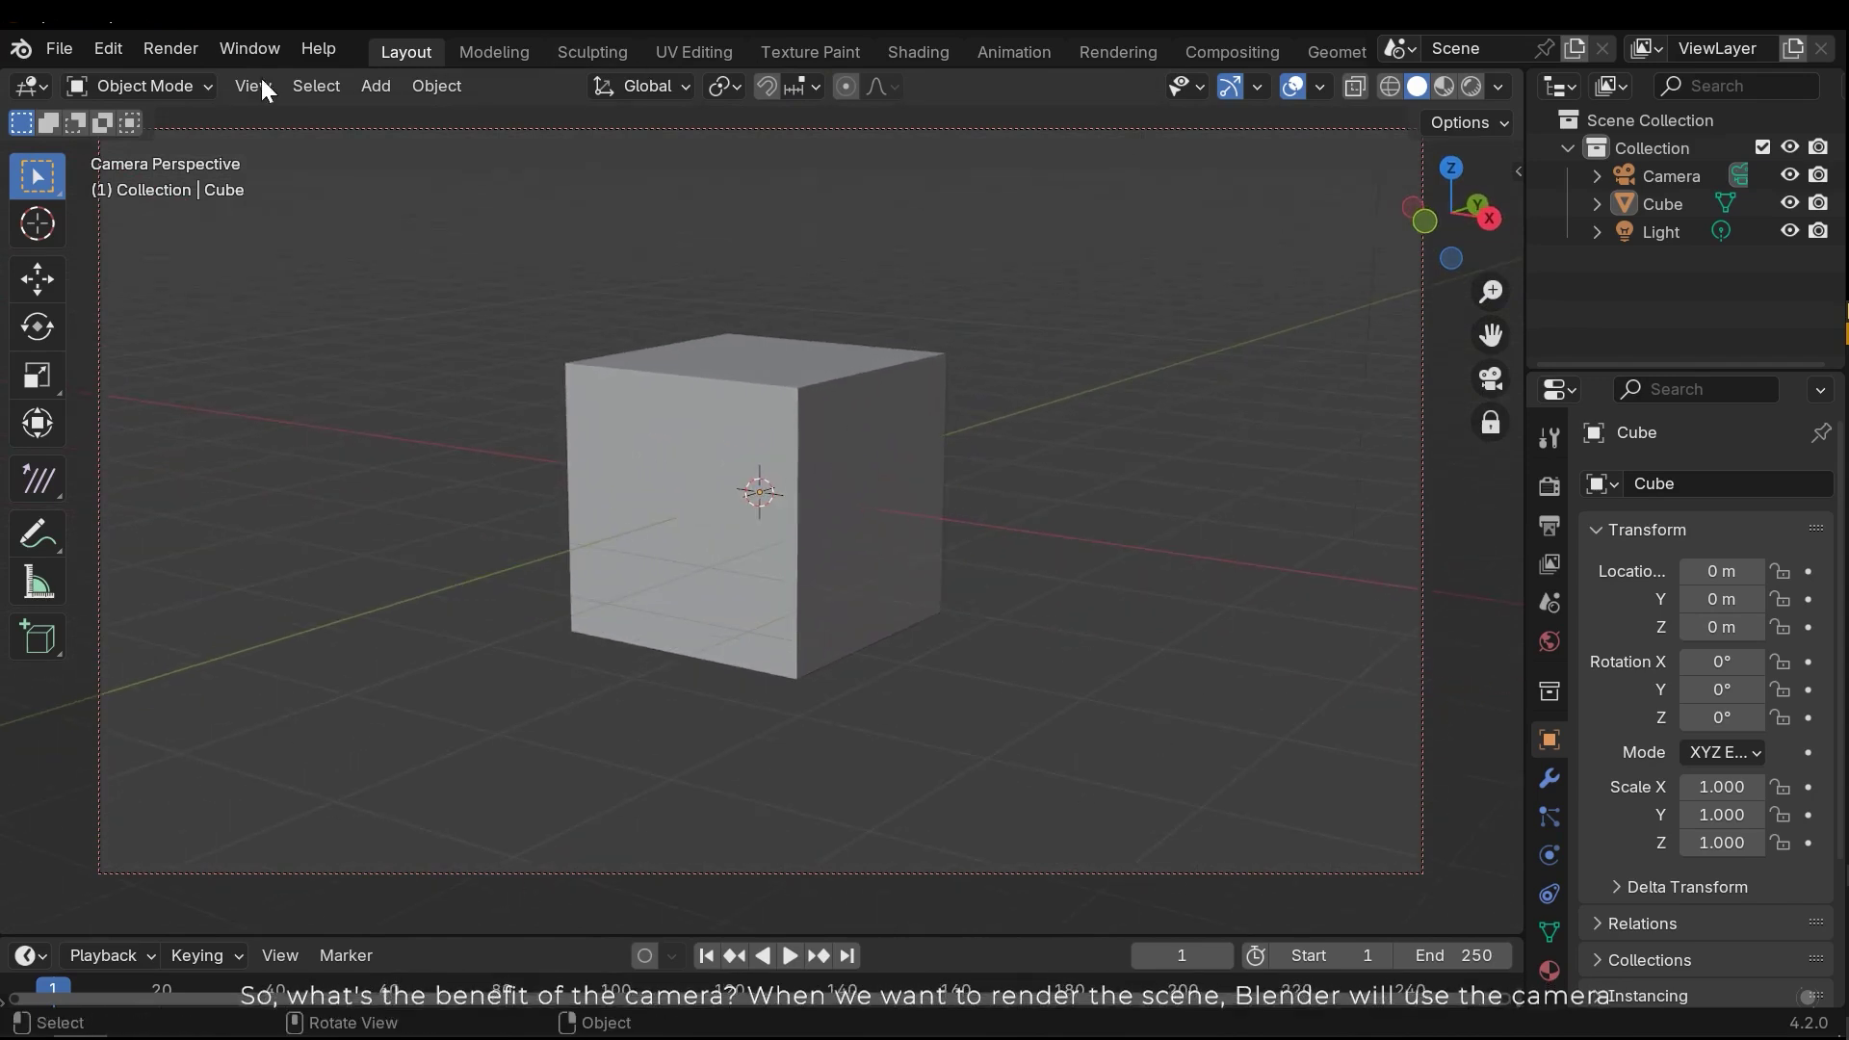
click(162, 48)
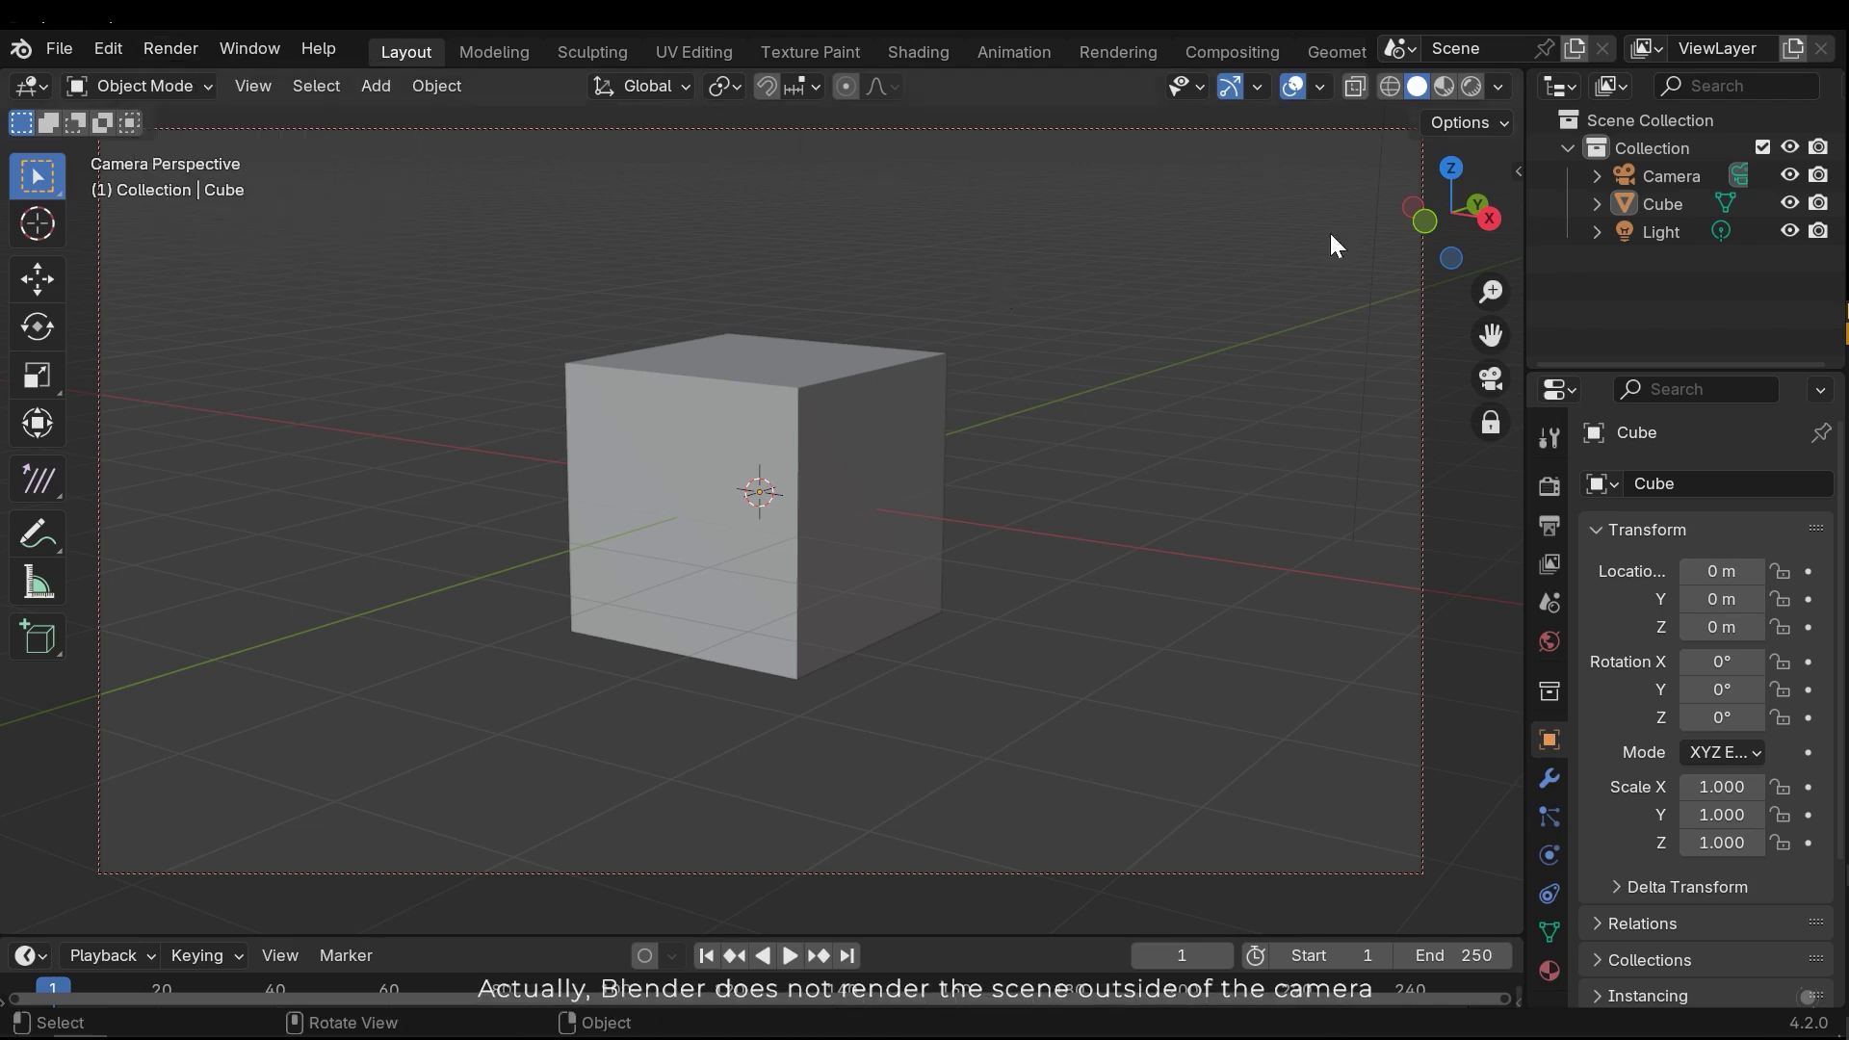
middle_drag(1128, 414, 713, 559)
Leave the camera view, select the cube, and switch to the Move tool.
key(KP_0)
click(687, 599)
scroll(788, 603, up, 2)
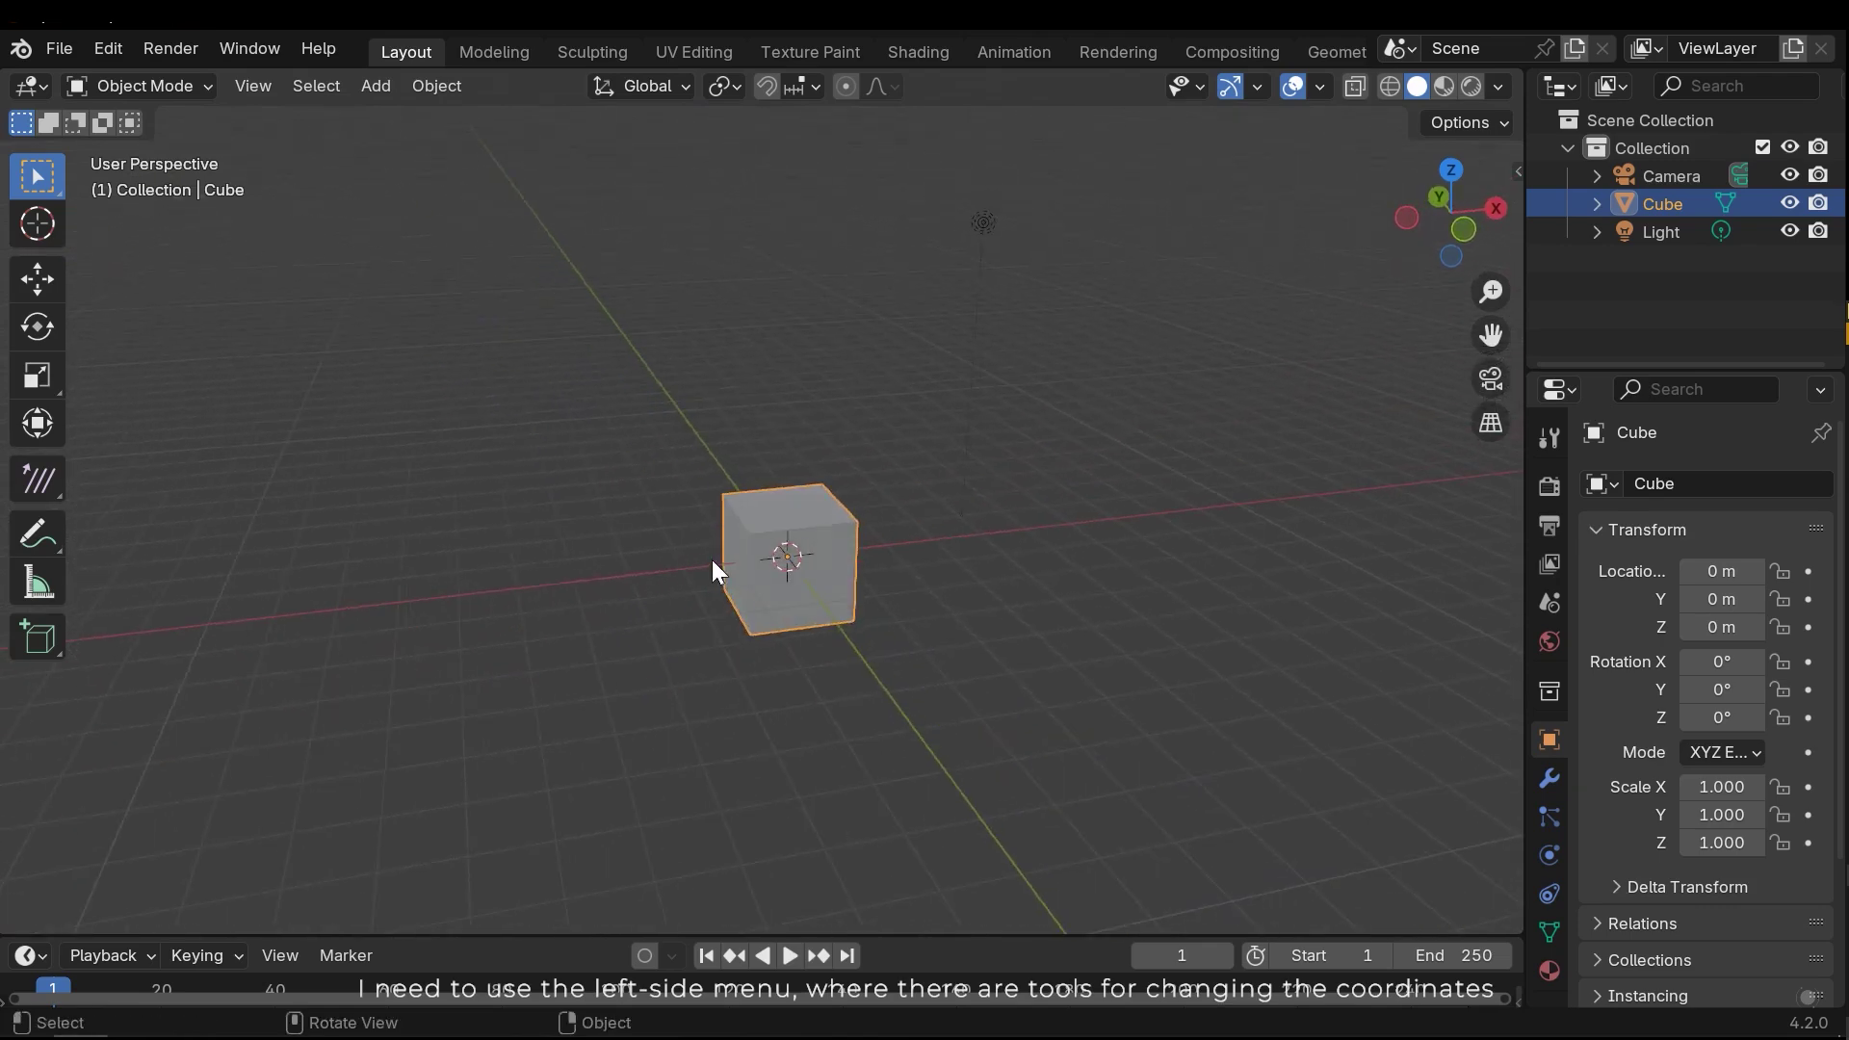
click(36, 275)
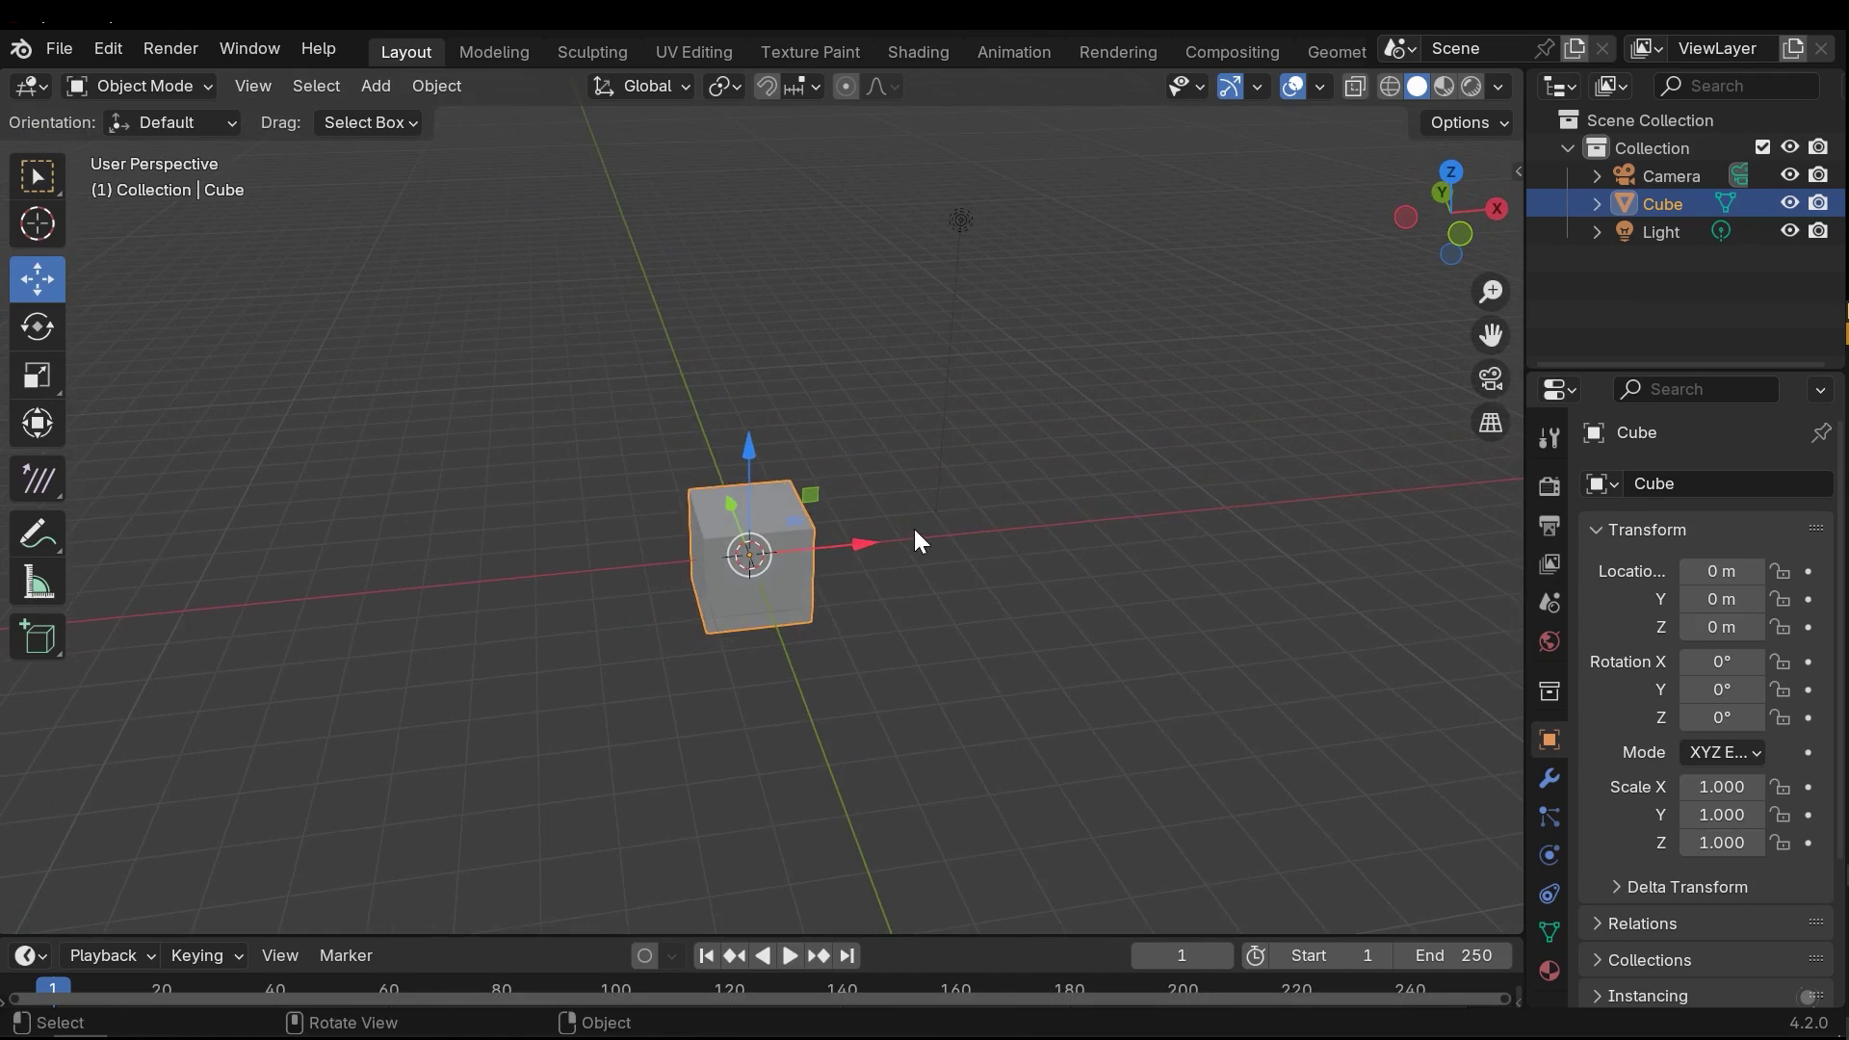
Drag the cube along X, Y and Z, cancelling each move so it stays at the origin.
drag(870, 539, 812, 539)
right_click(812, 539)
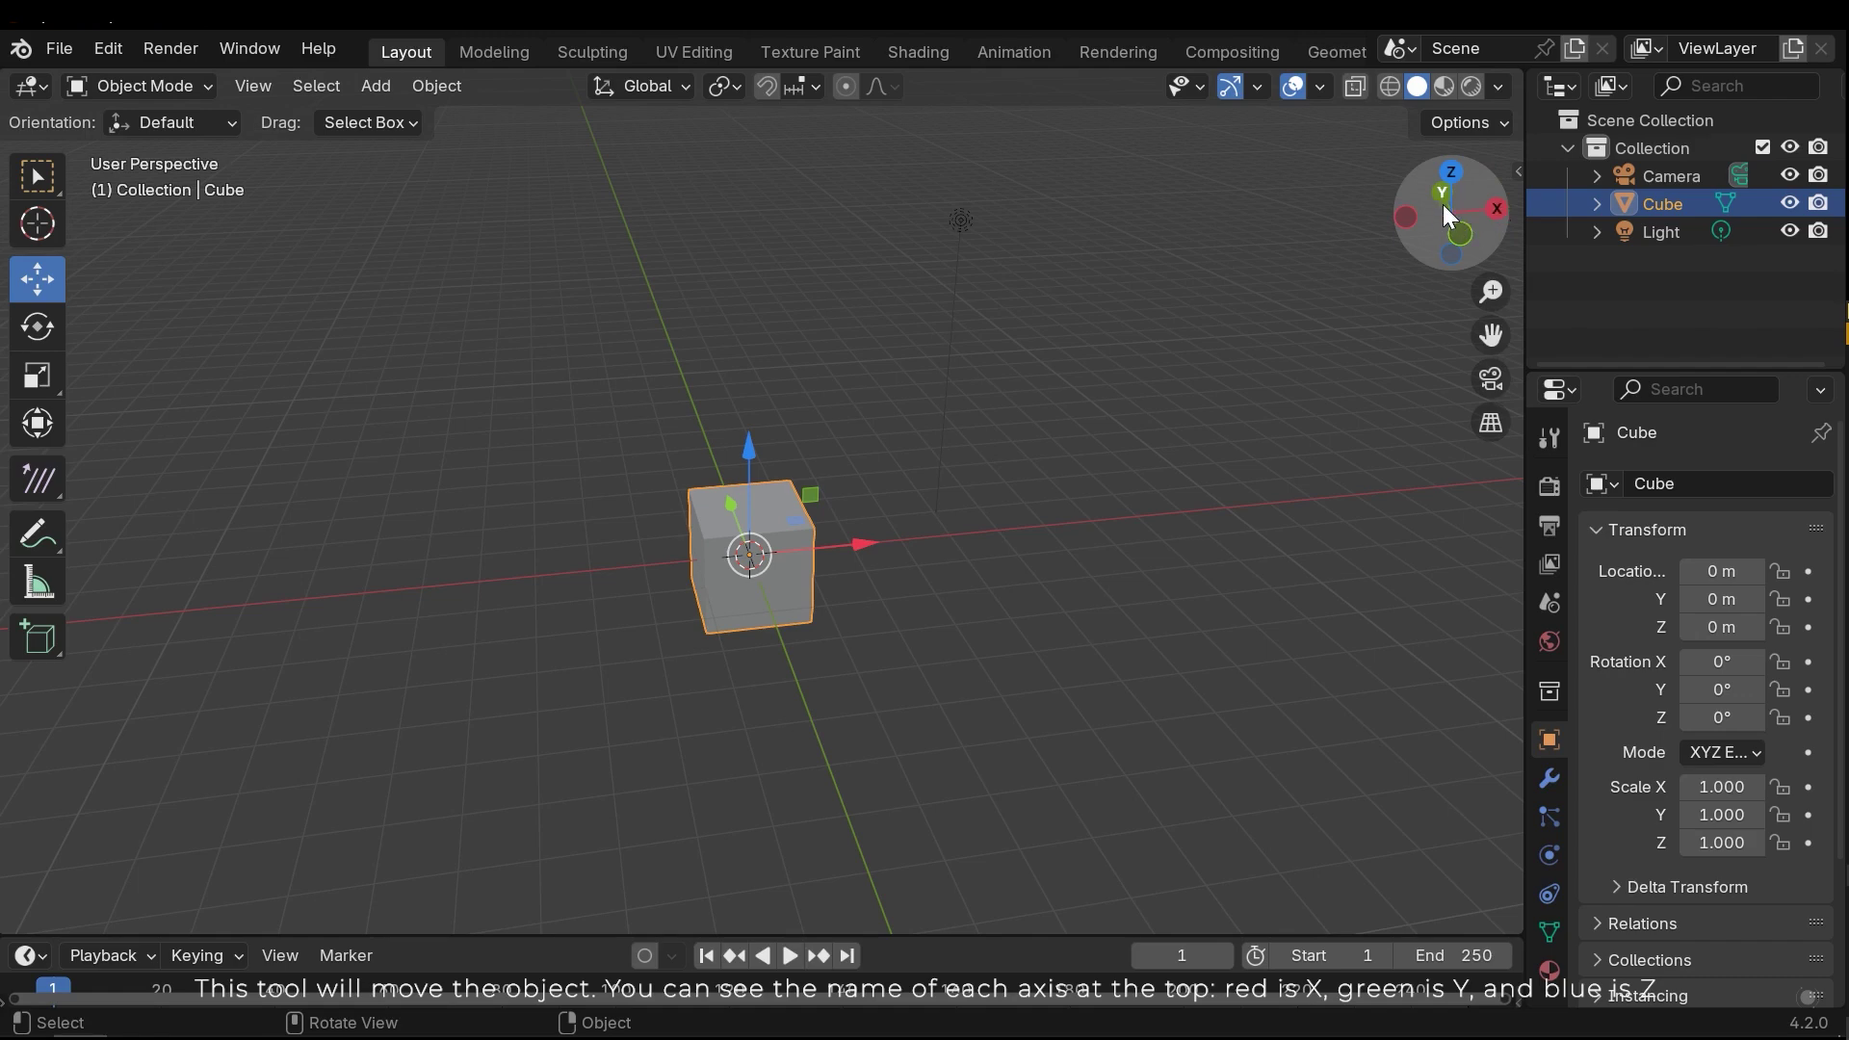
drag(732, 505, 785, 528)
right_click(785, 528)
drag(753, 454, 801, 450)
right_click(801, 449)
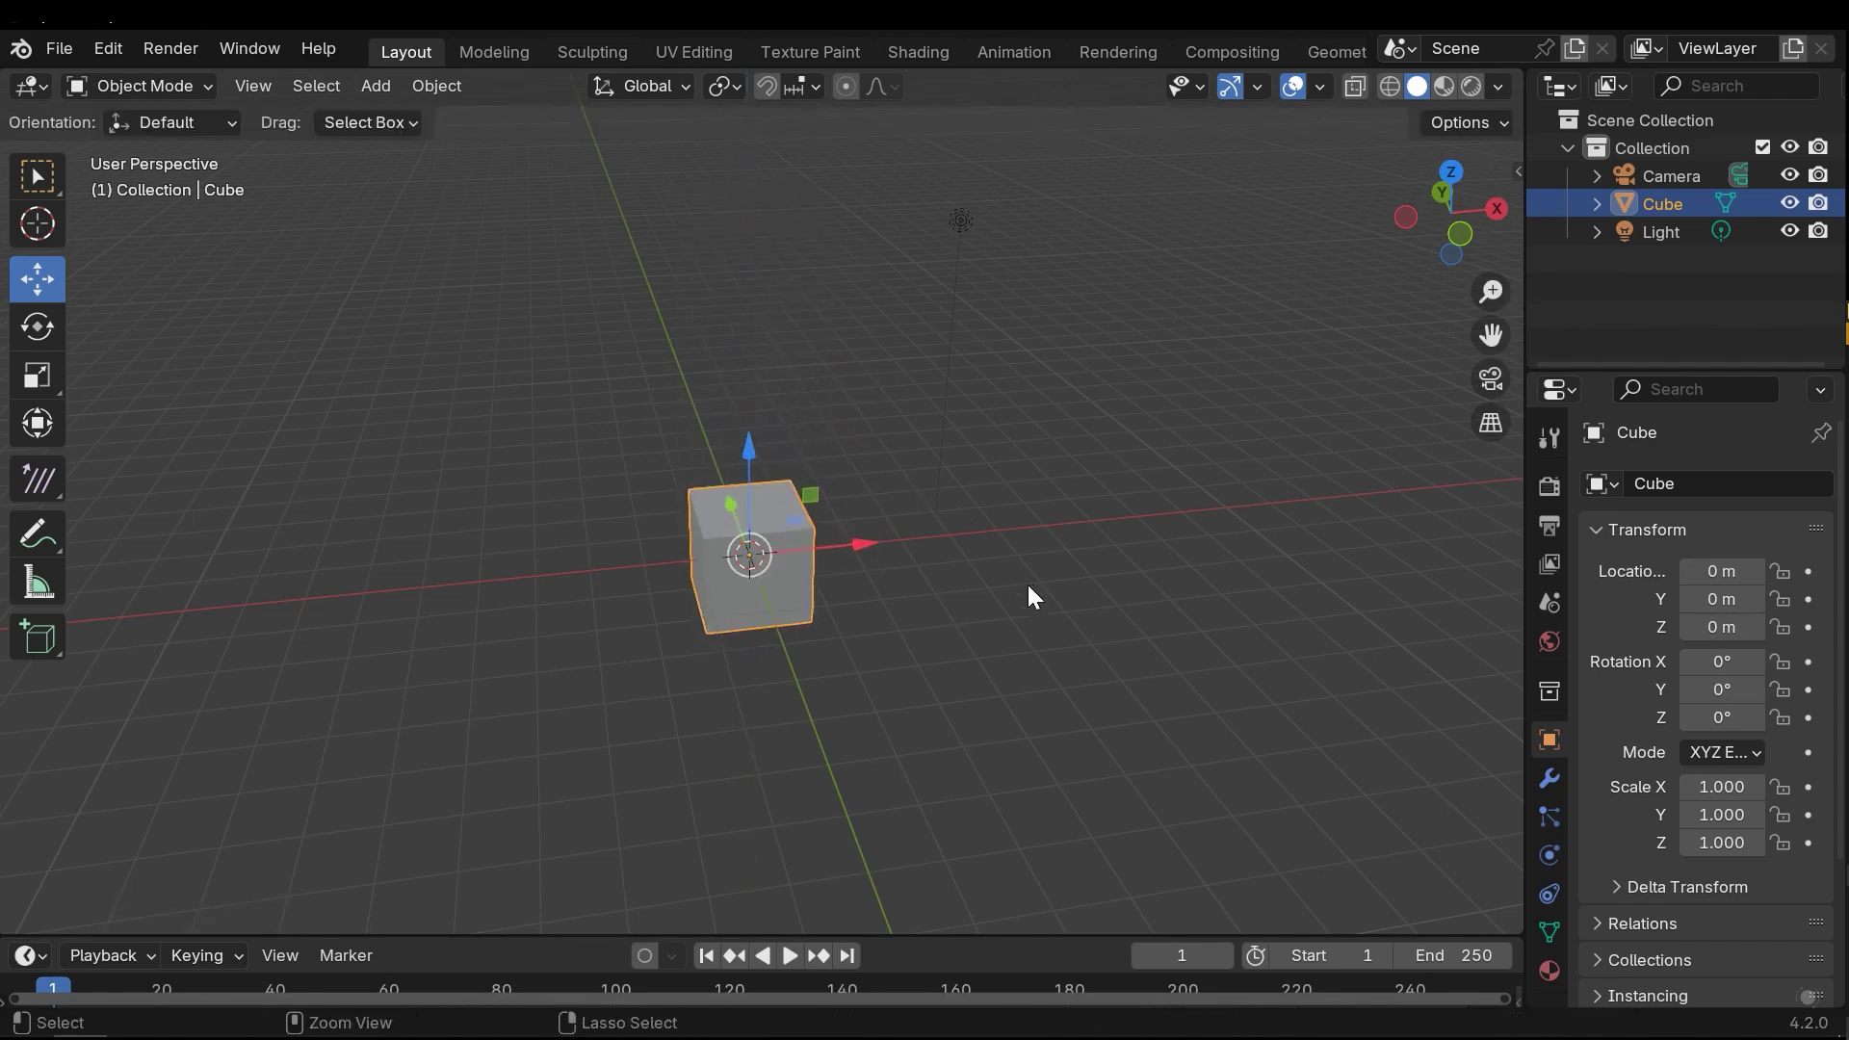
Rotate the cube around Y and then freely, undoing each rotation so it stays unrotated.
middle_drag(1027, 590, 828, 540)
click(991, 586)
click(756, 558)
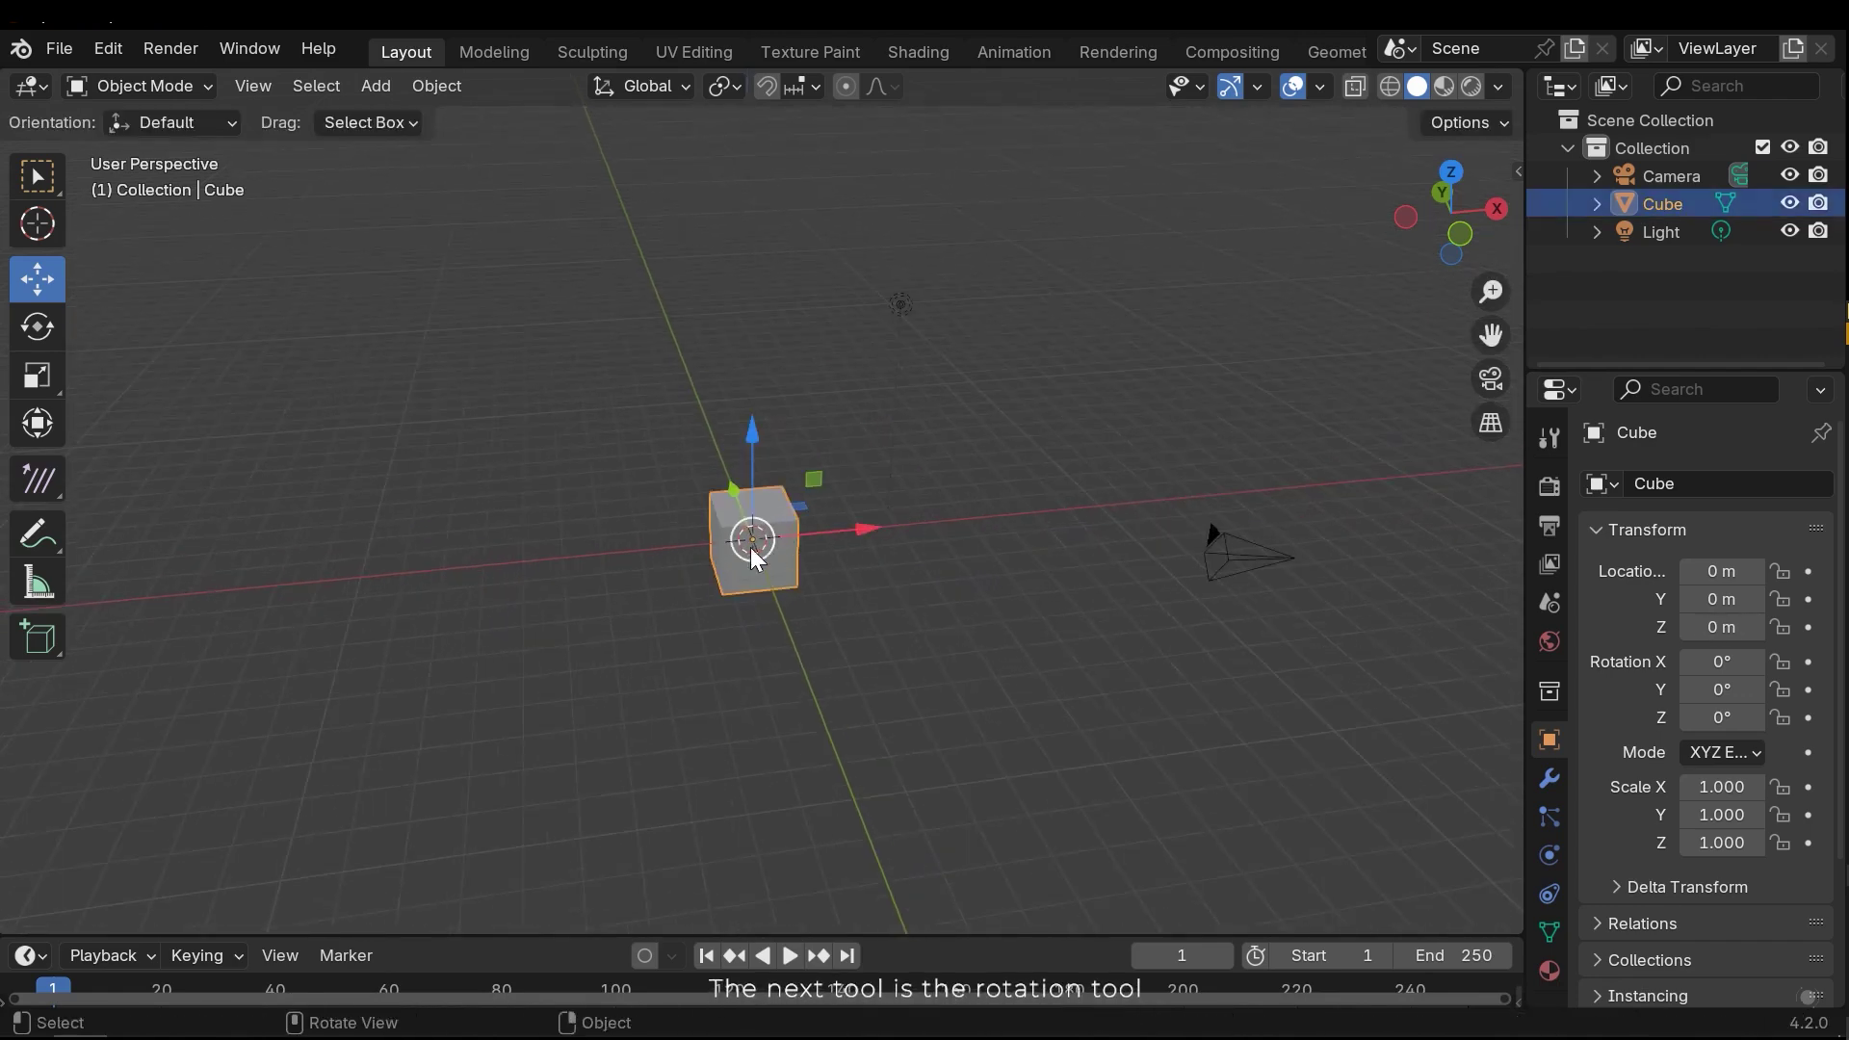
click(37, 327)
drag(737, 505, 765, 621)
key(ctrl+z)
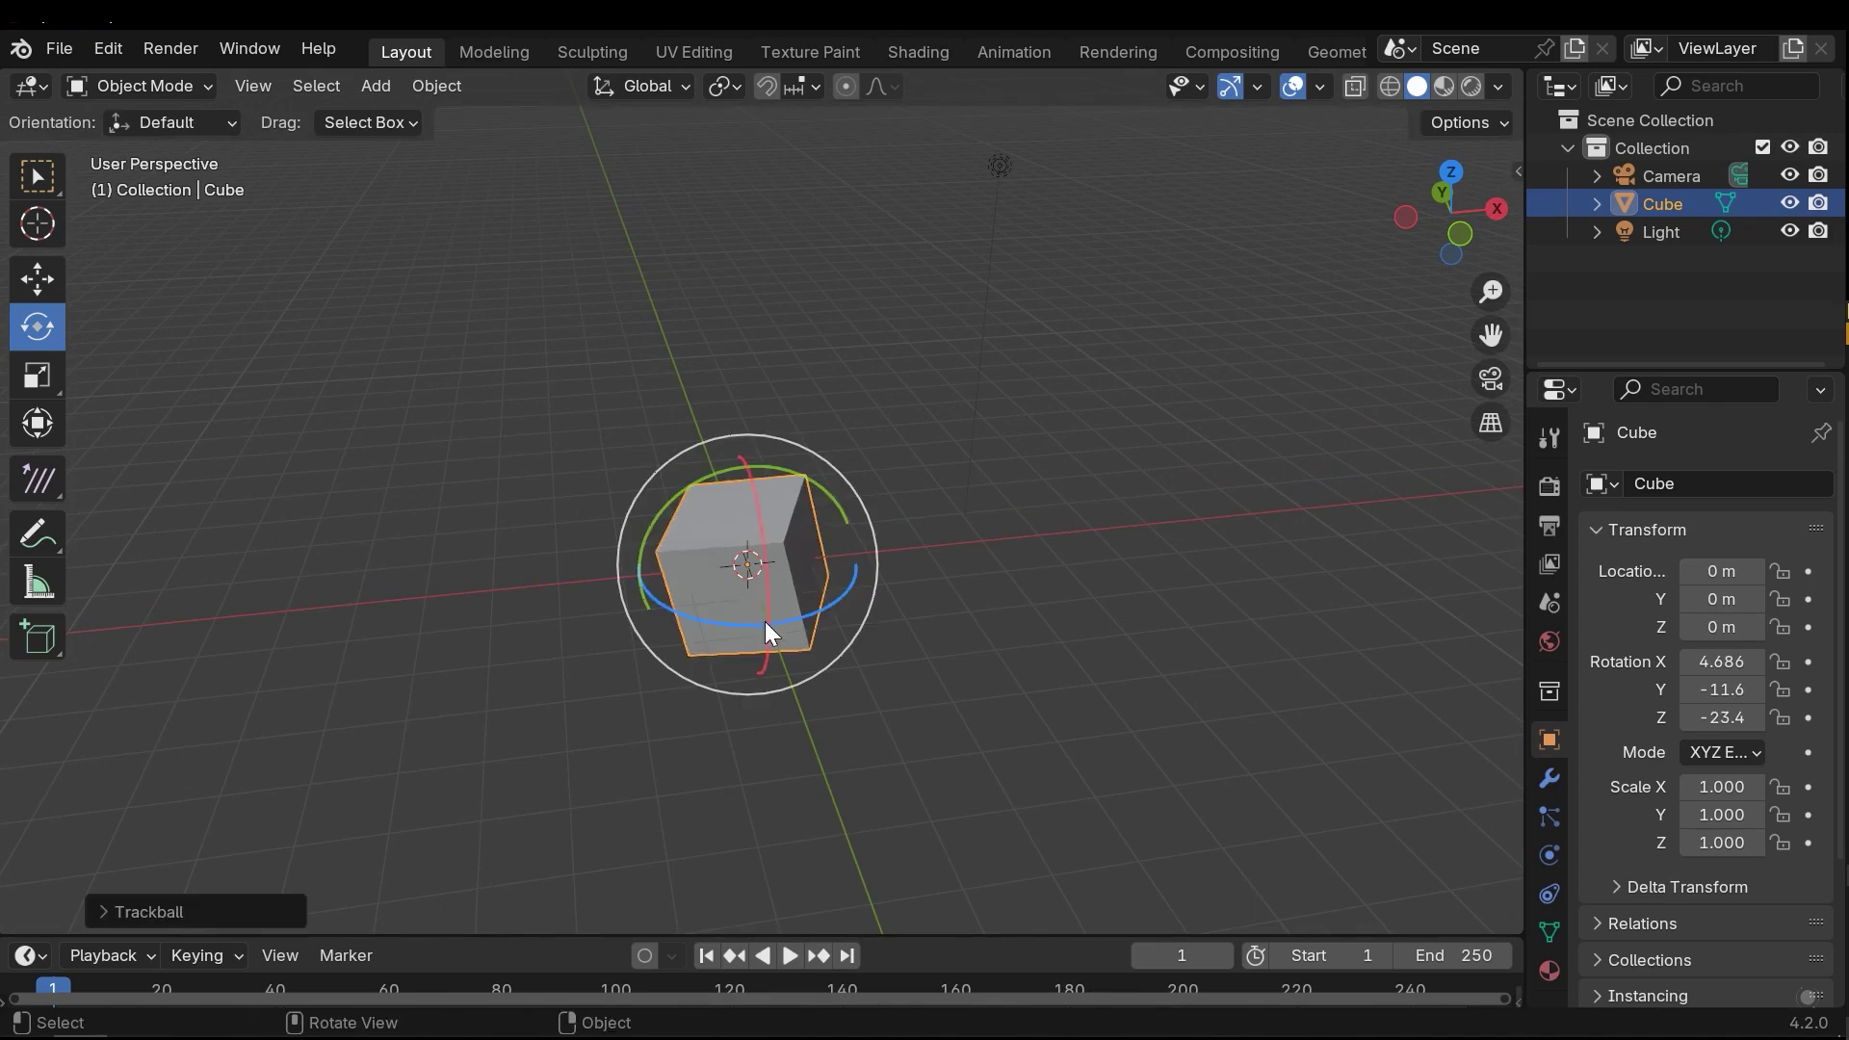
key(ctrl+z)
mouse_move(710, 562)
mouse_down()
mouse_move(751, 539)
mouse_move(731, 520)
mouse_move(795, 484)
mouse_move(716, 533)
mouse_up()
key(ctrl+z)
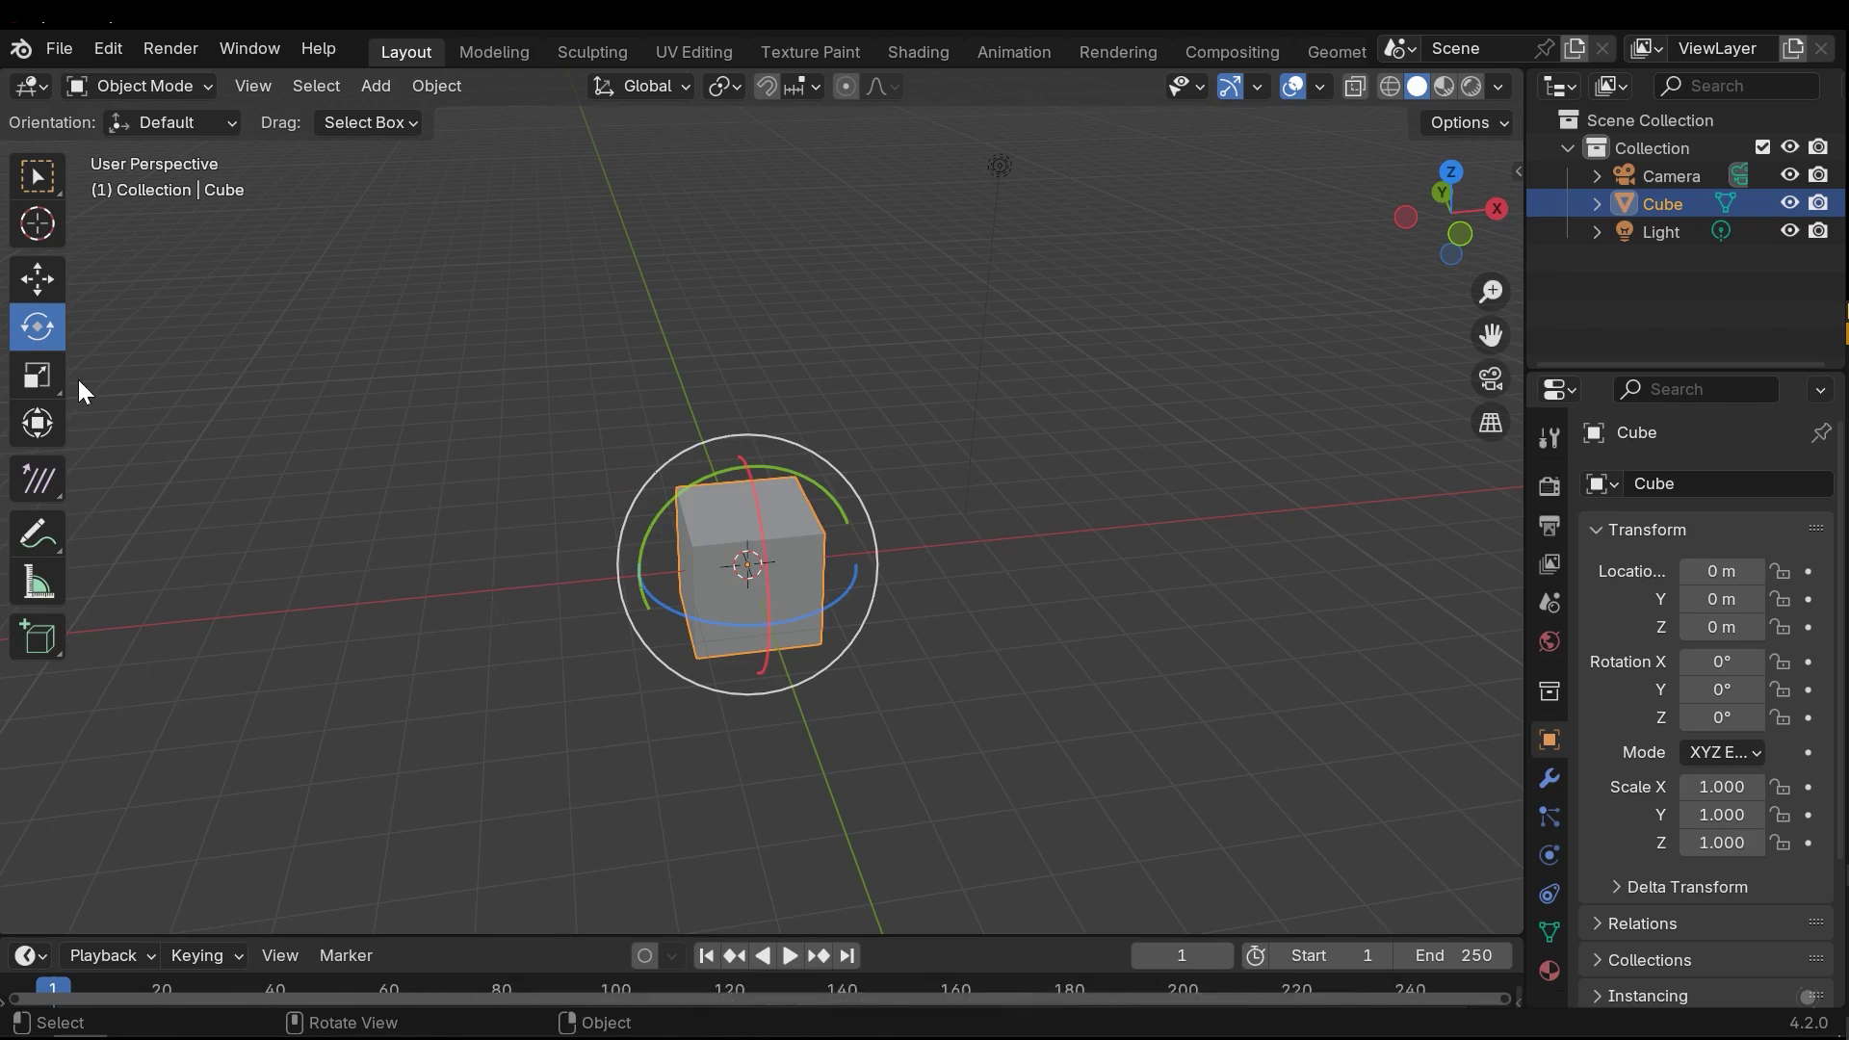
Scale the cube along X, Y and Z and uniformly, undoing each so scale stays 1.000.
click(37, 375)
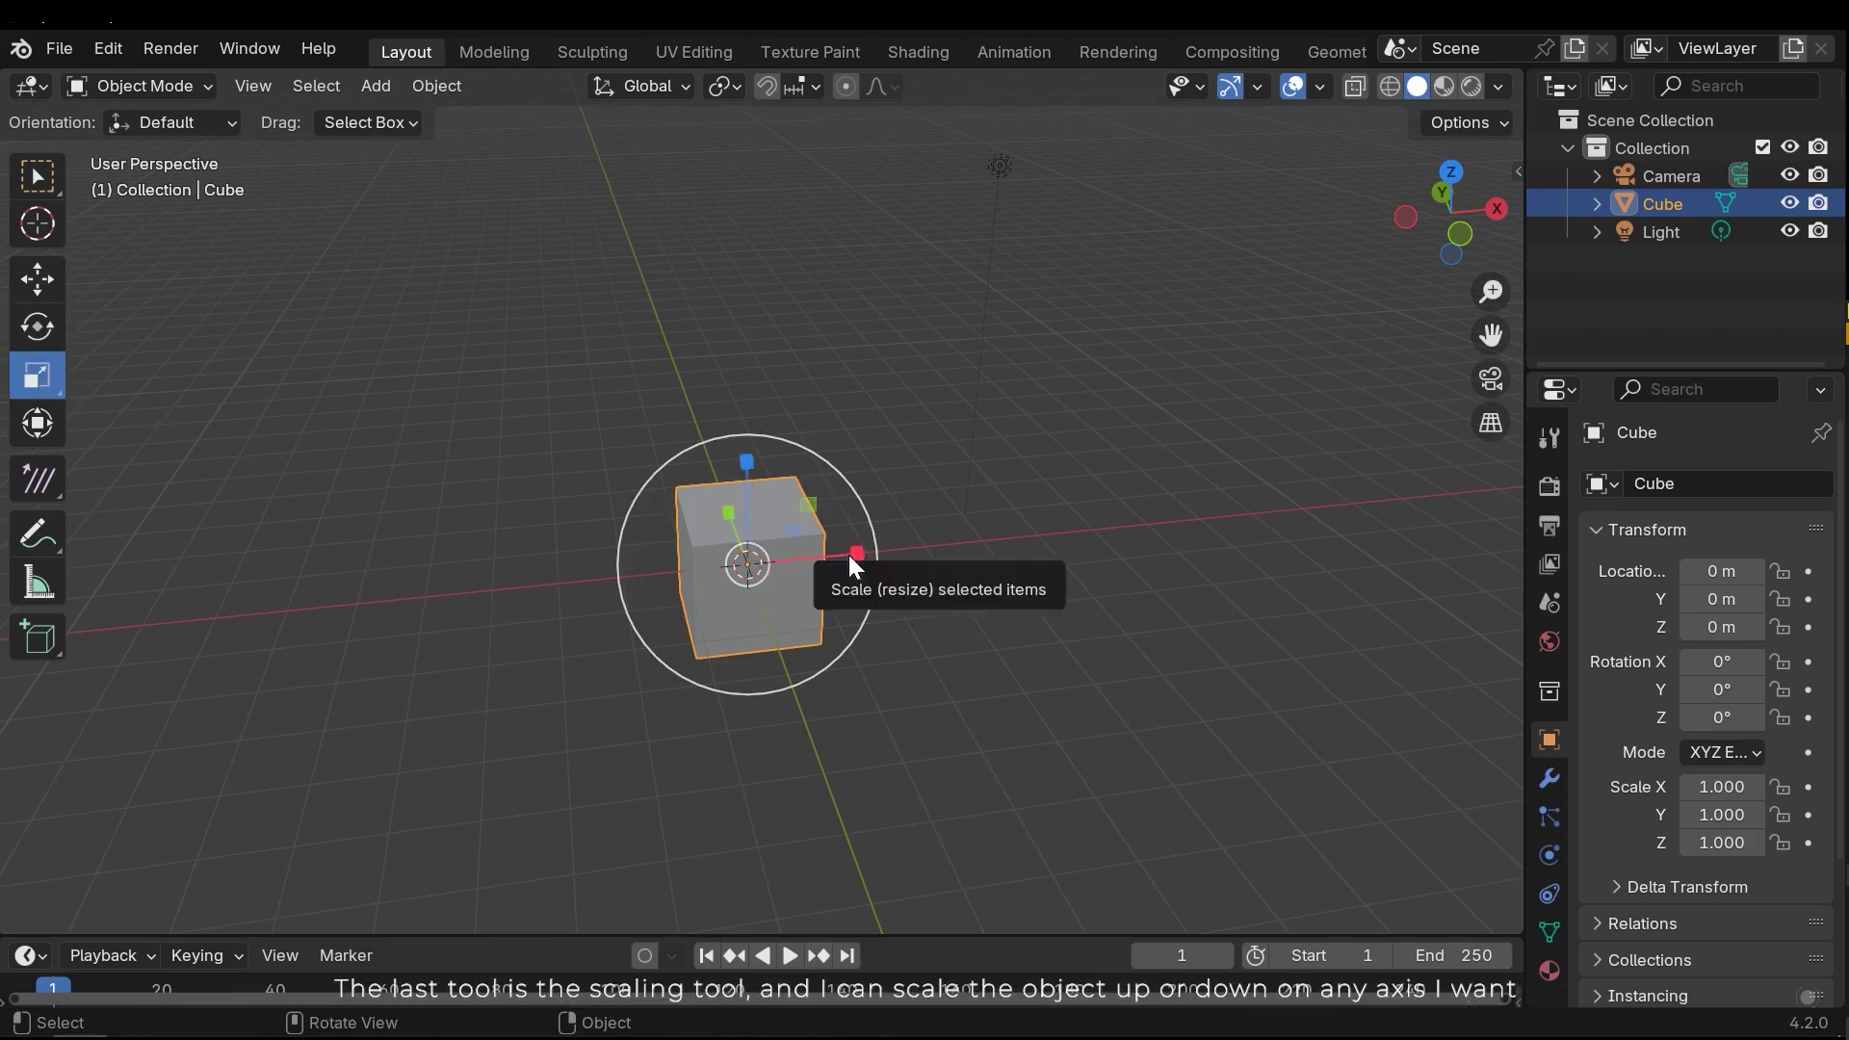
drag(857, 553, 1247, 539)
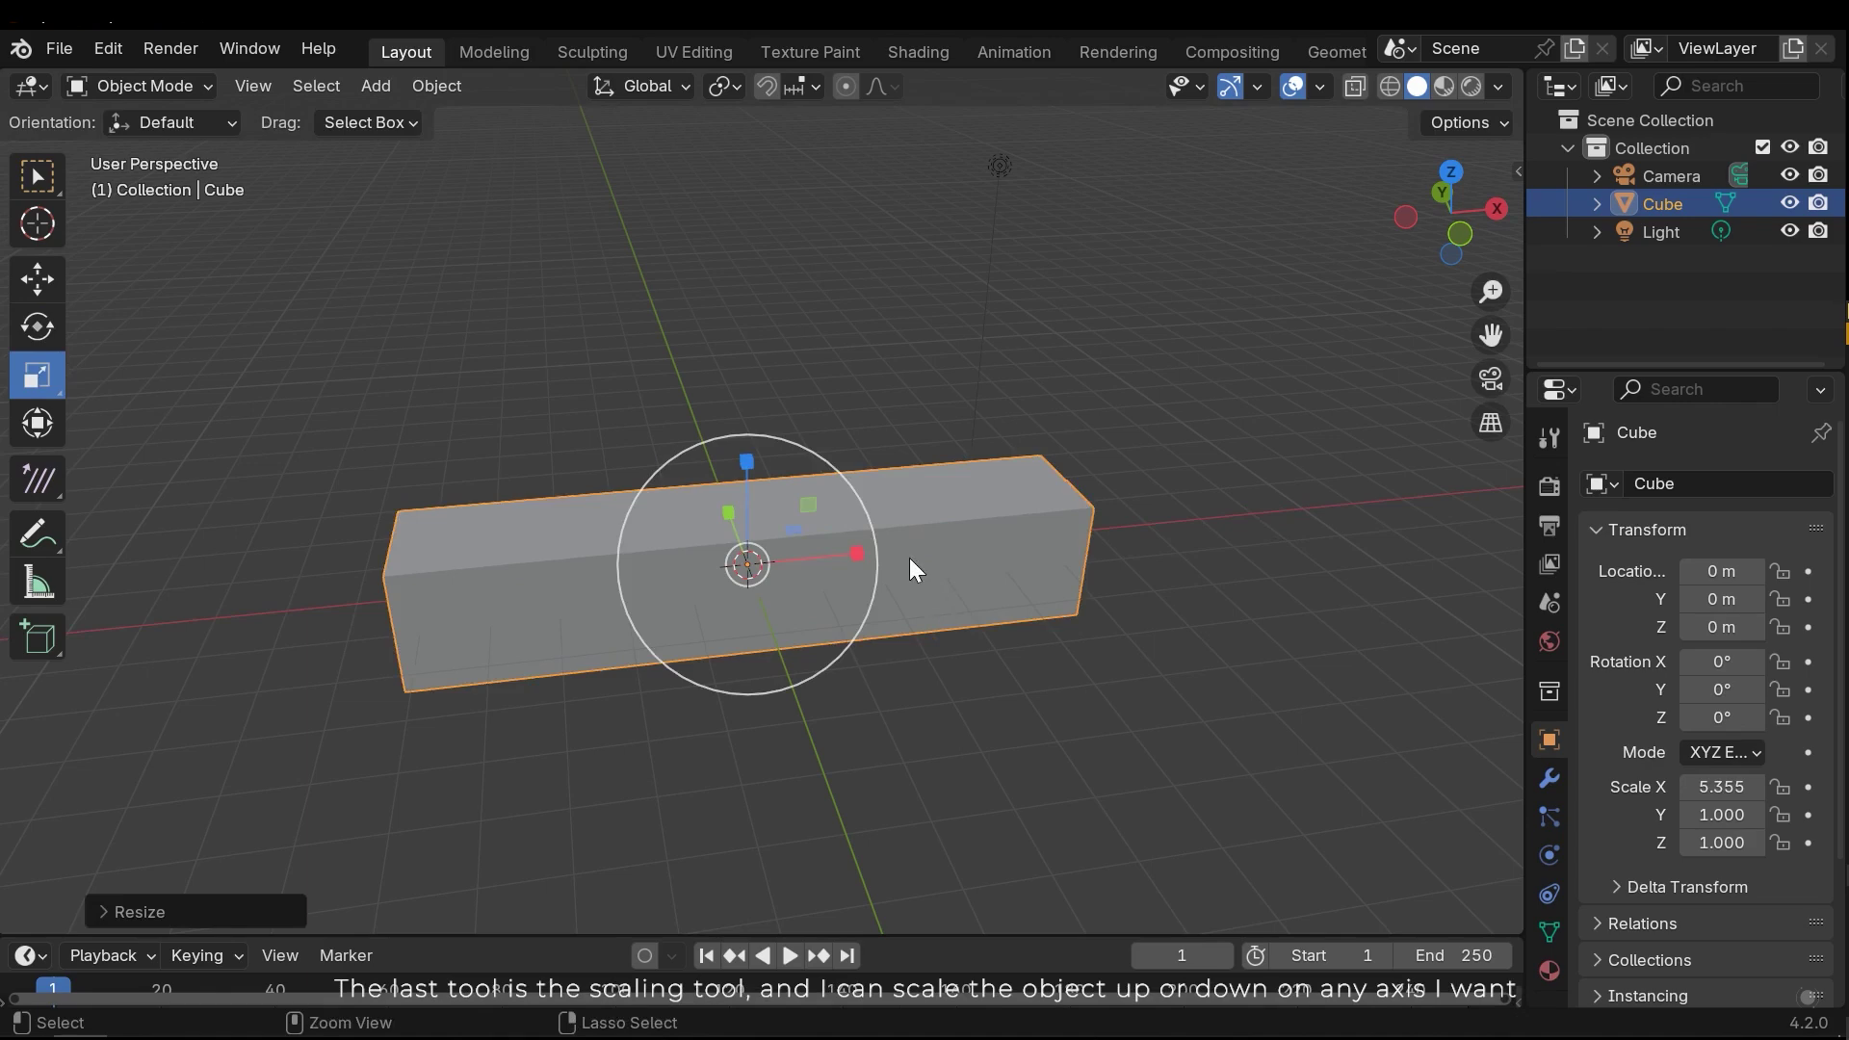
key(ctrl+z)
key(s)
key(y)
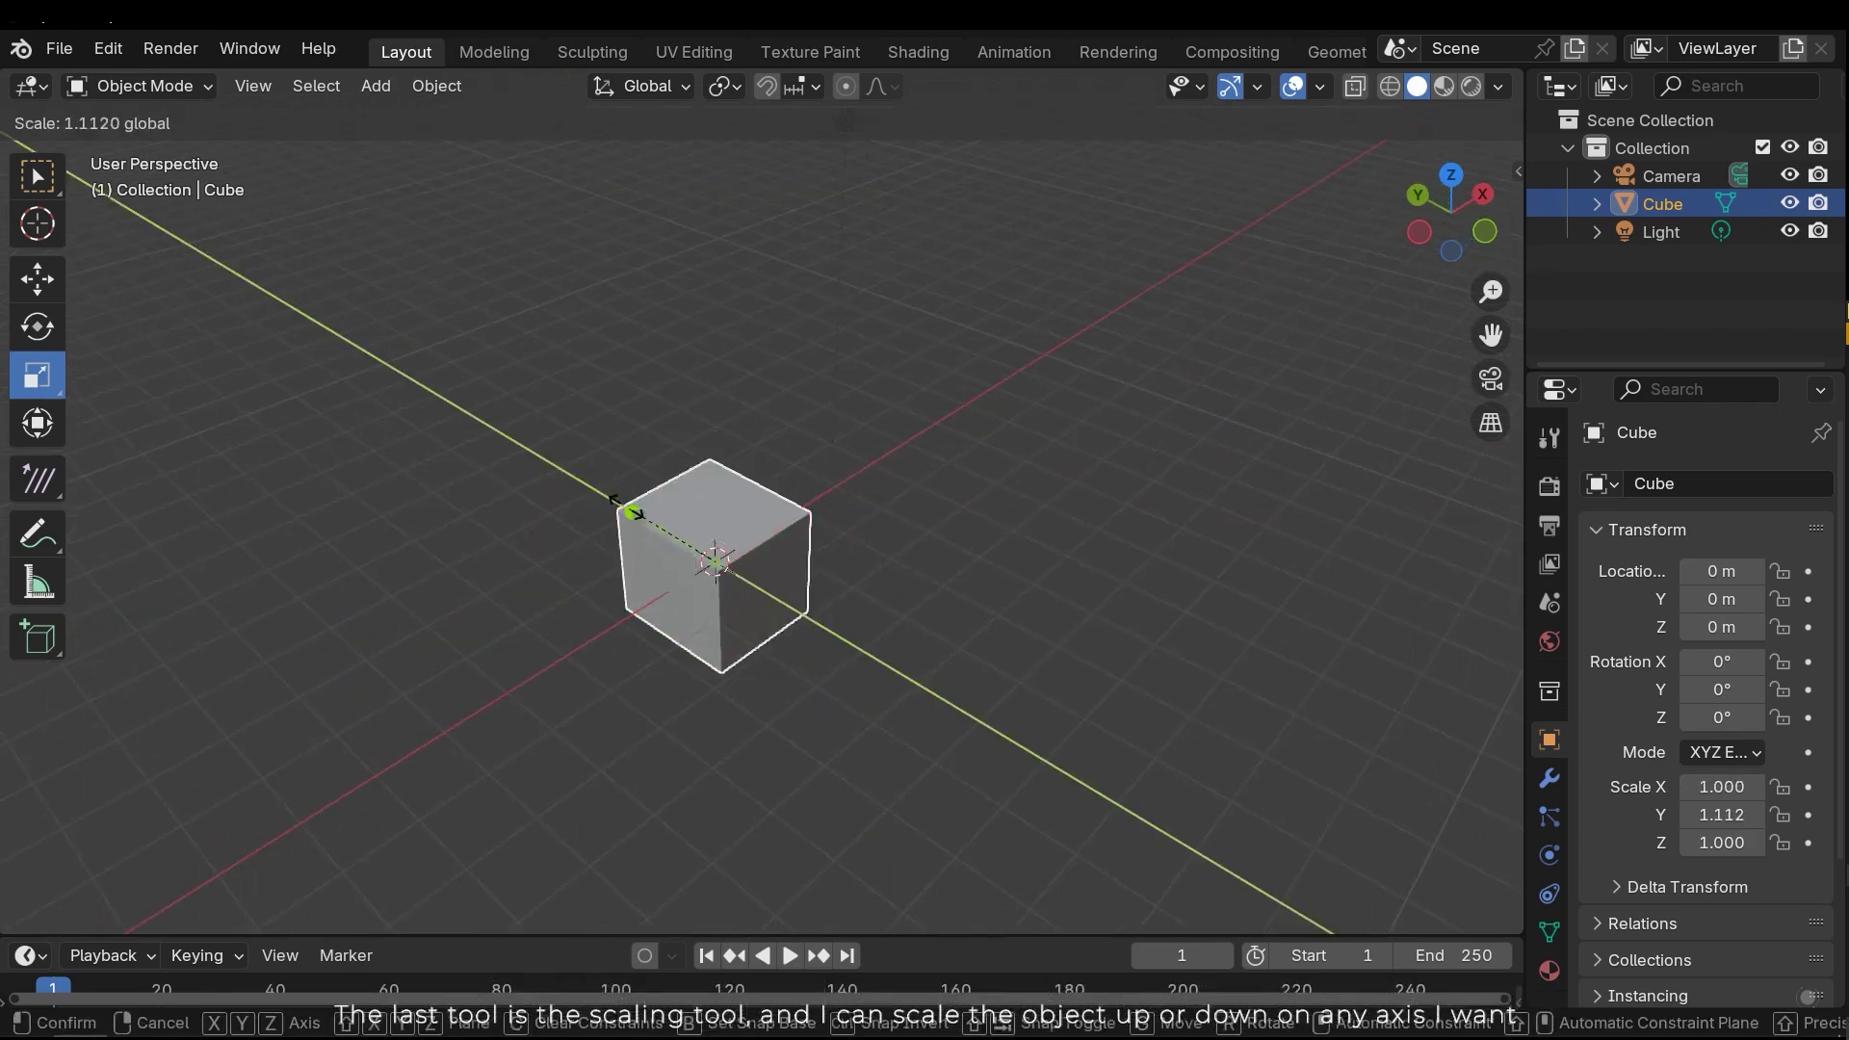
key(Return)
key(ctrl+z)
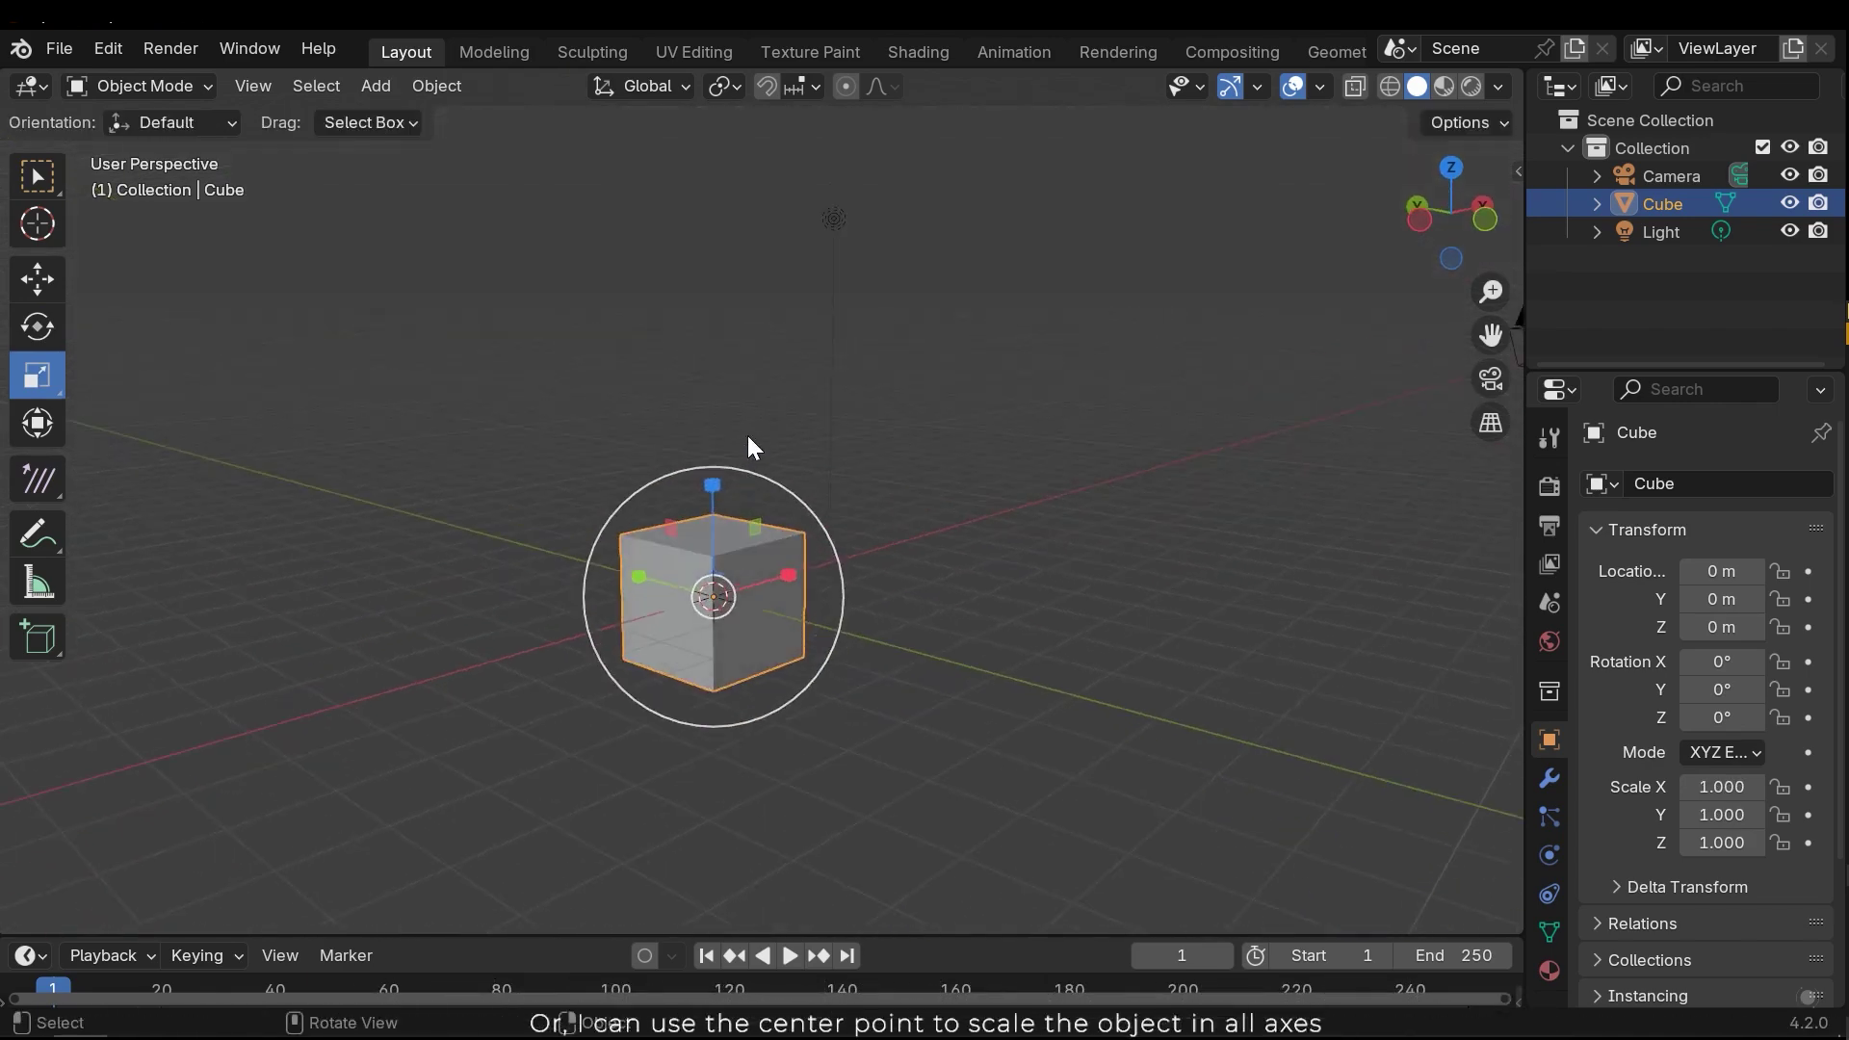
drag(713, 466, 674, 154)
key(ctrl+z)
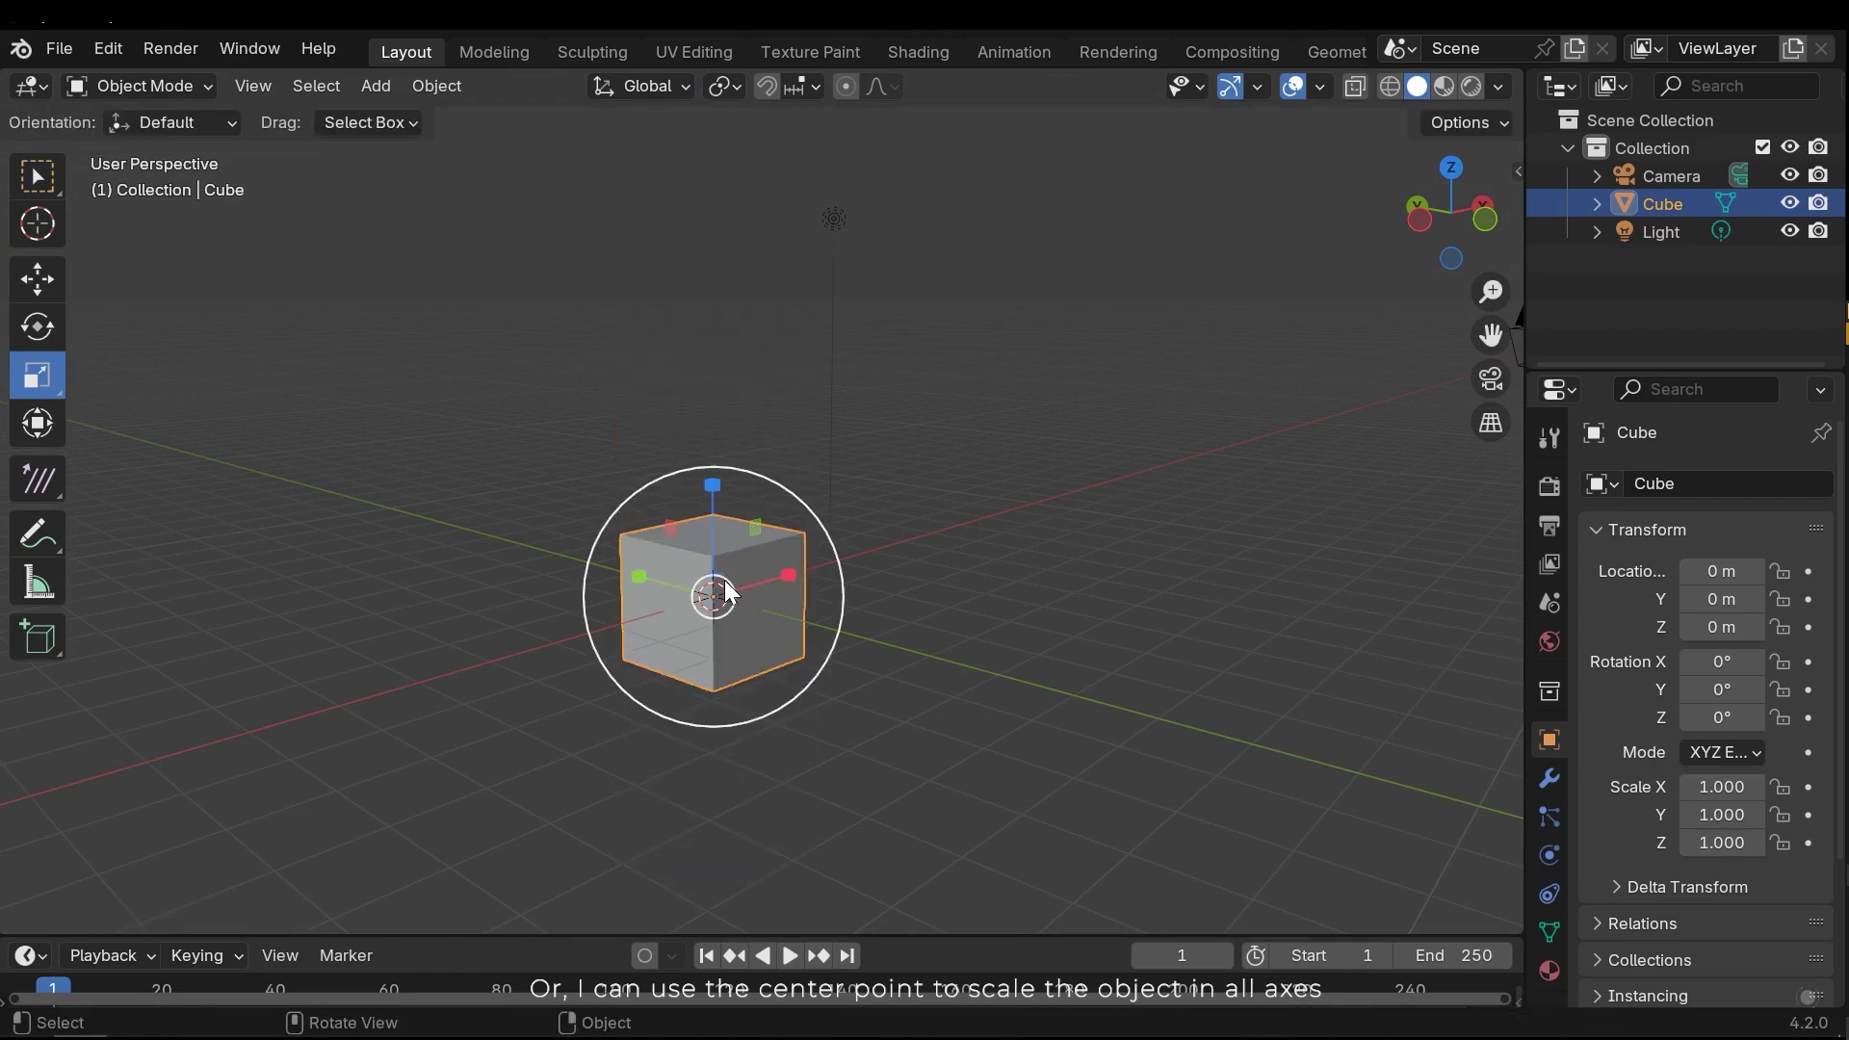
drag(713, 594, 751, 568)
key(ctrl+z)
click(783, 537)
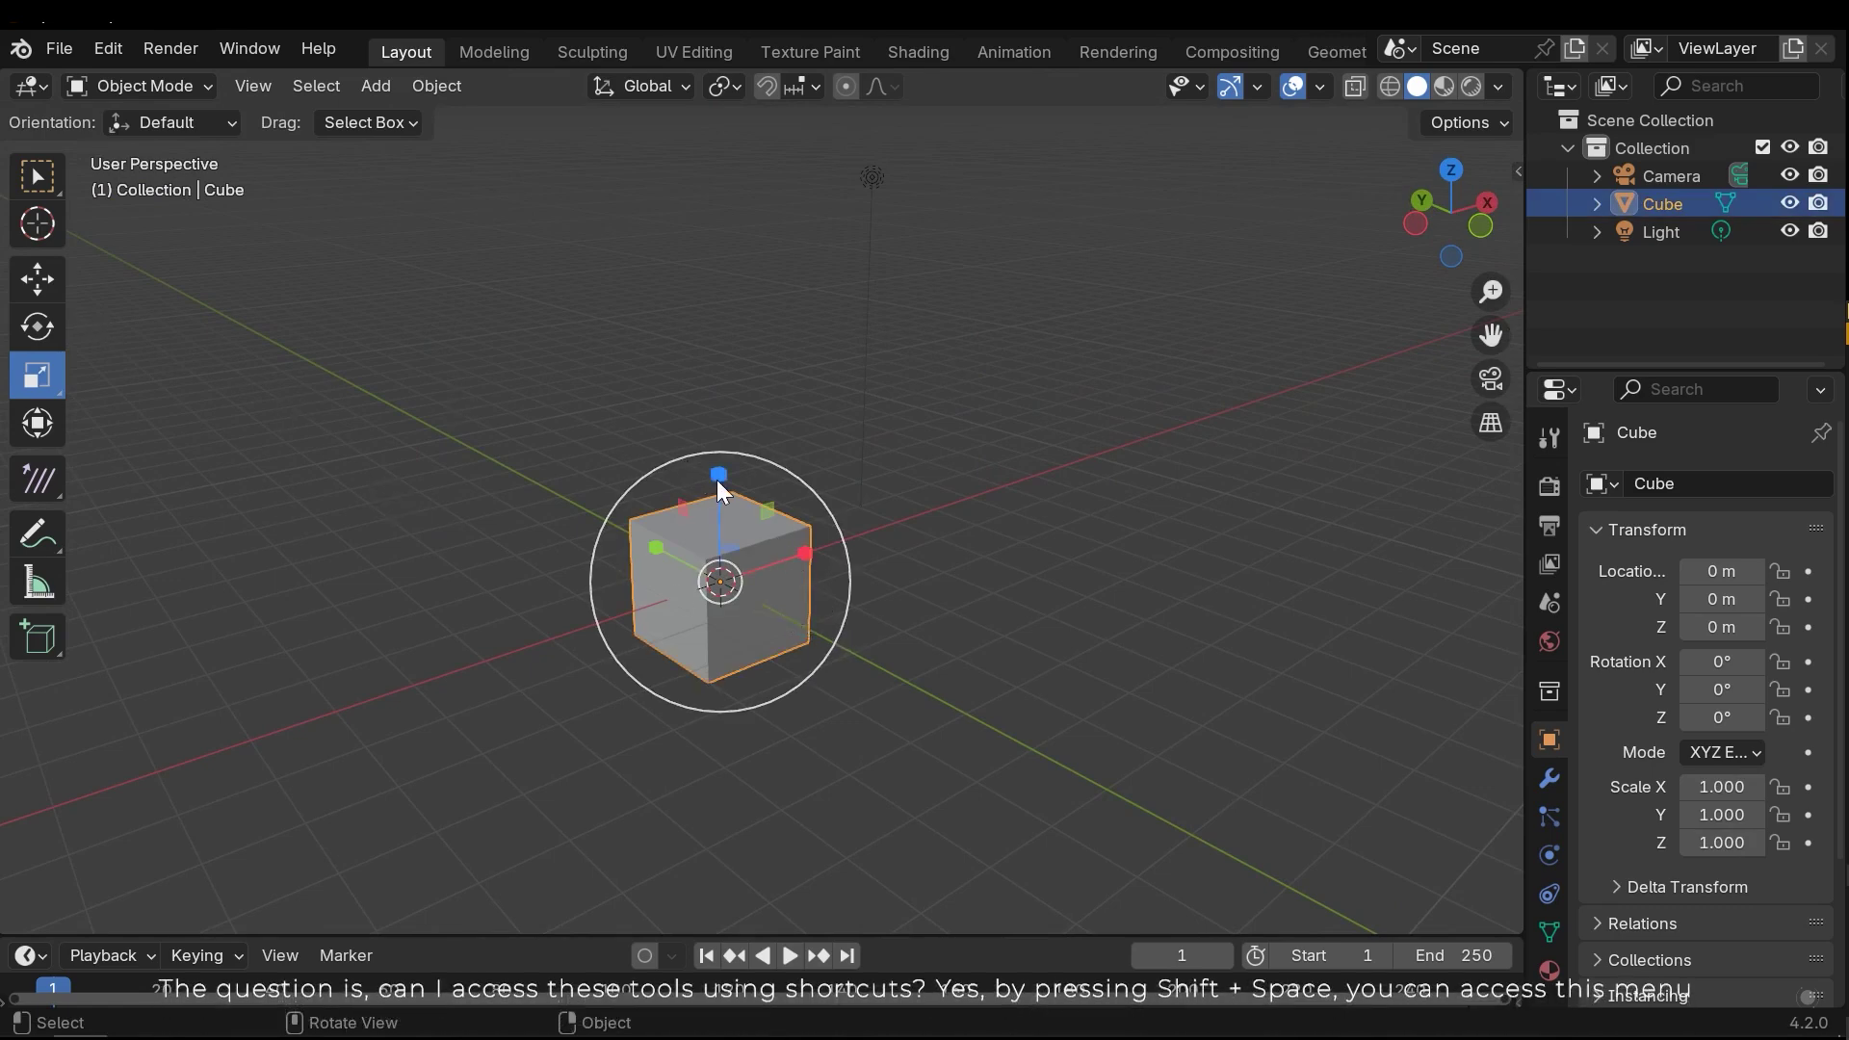
Pick Move from the Shift+Space tool menu, slide the cube along X, then cancel.
key(shift+space)
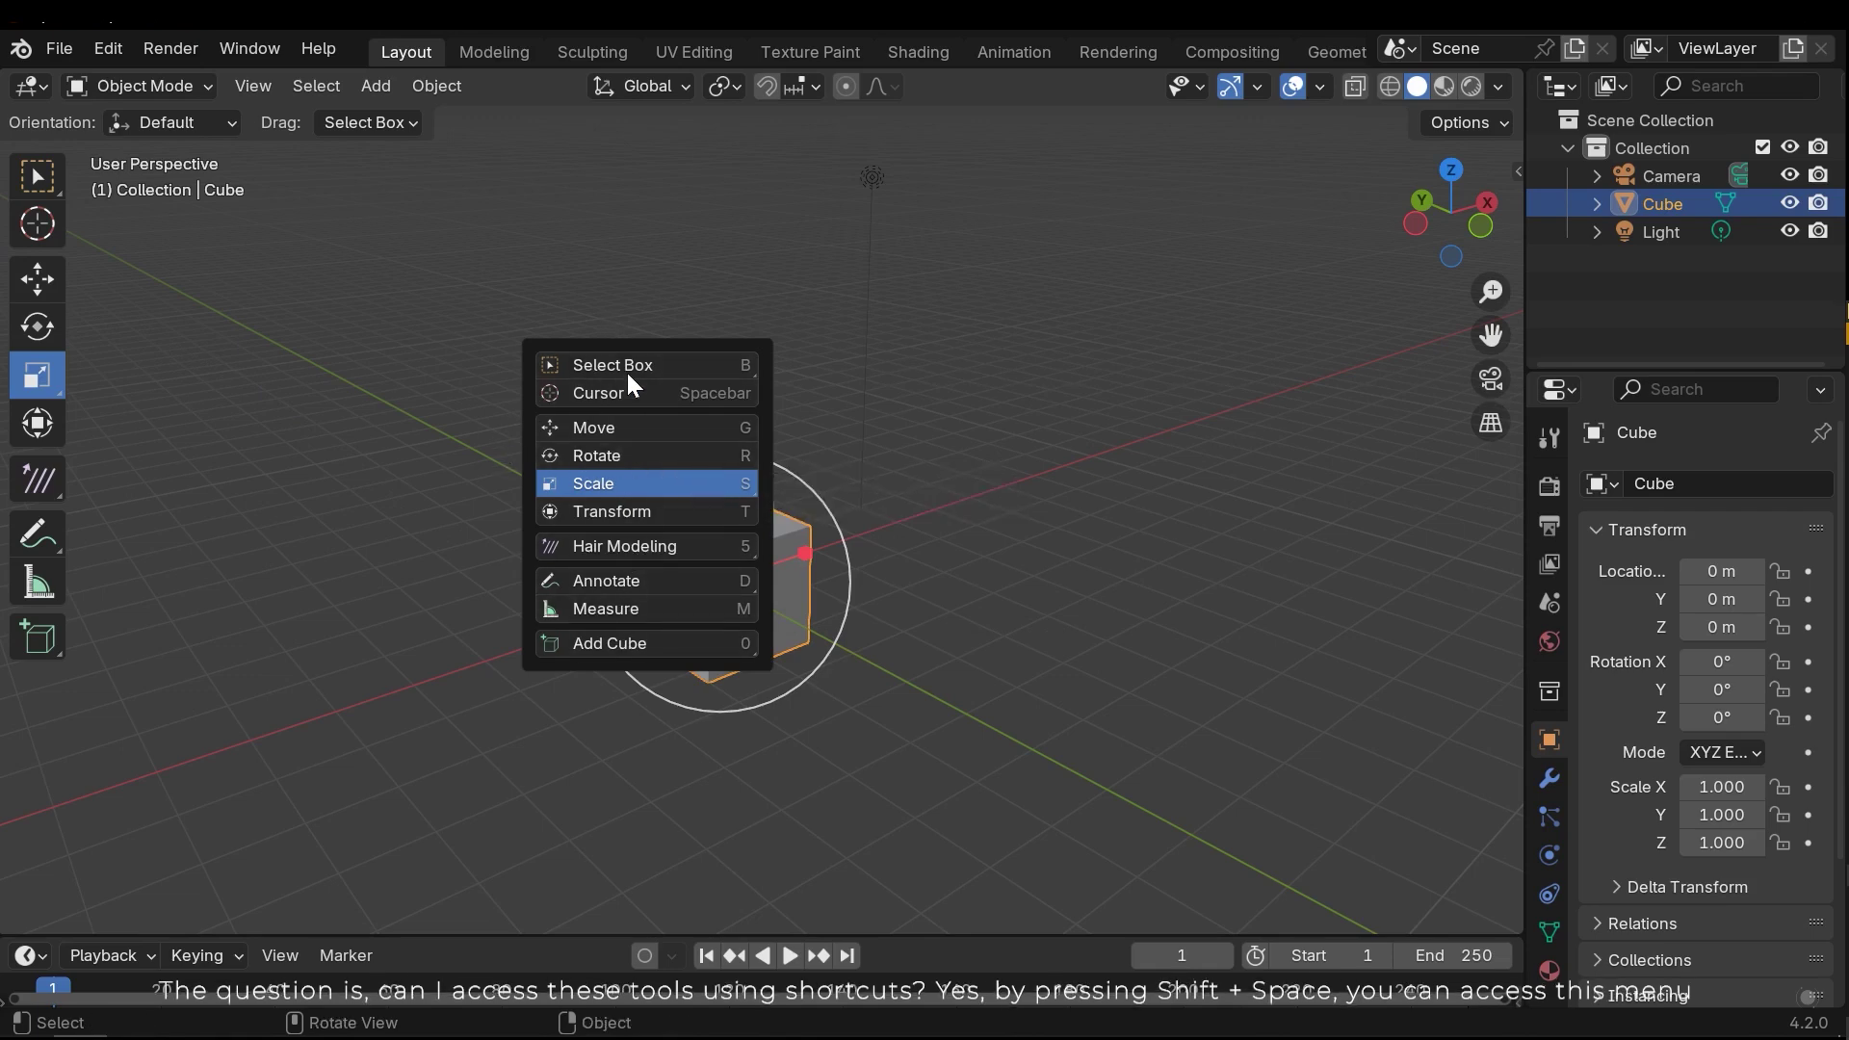
click(621, 431)
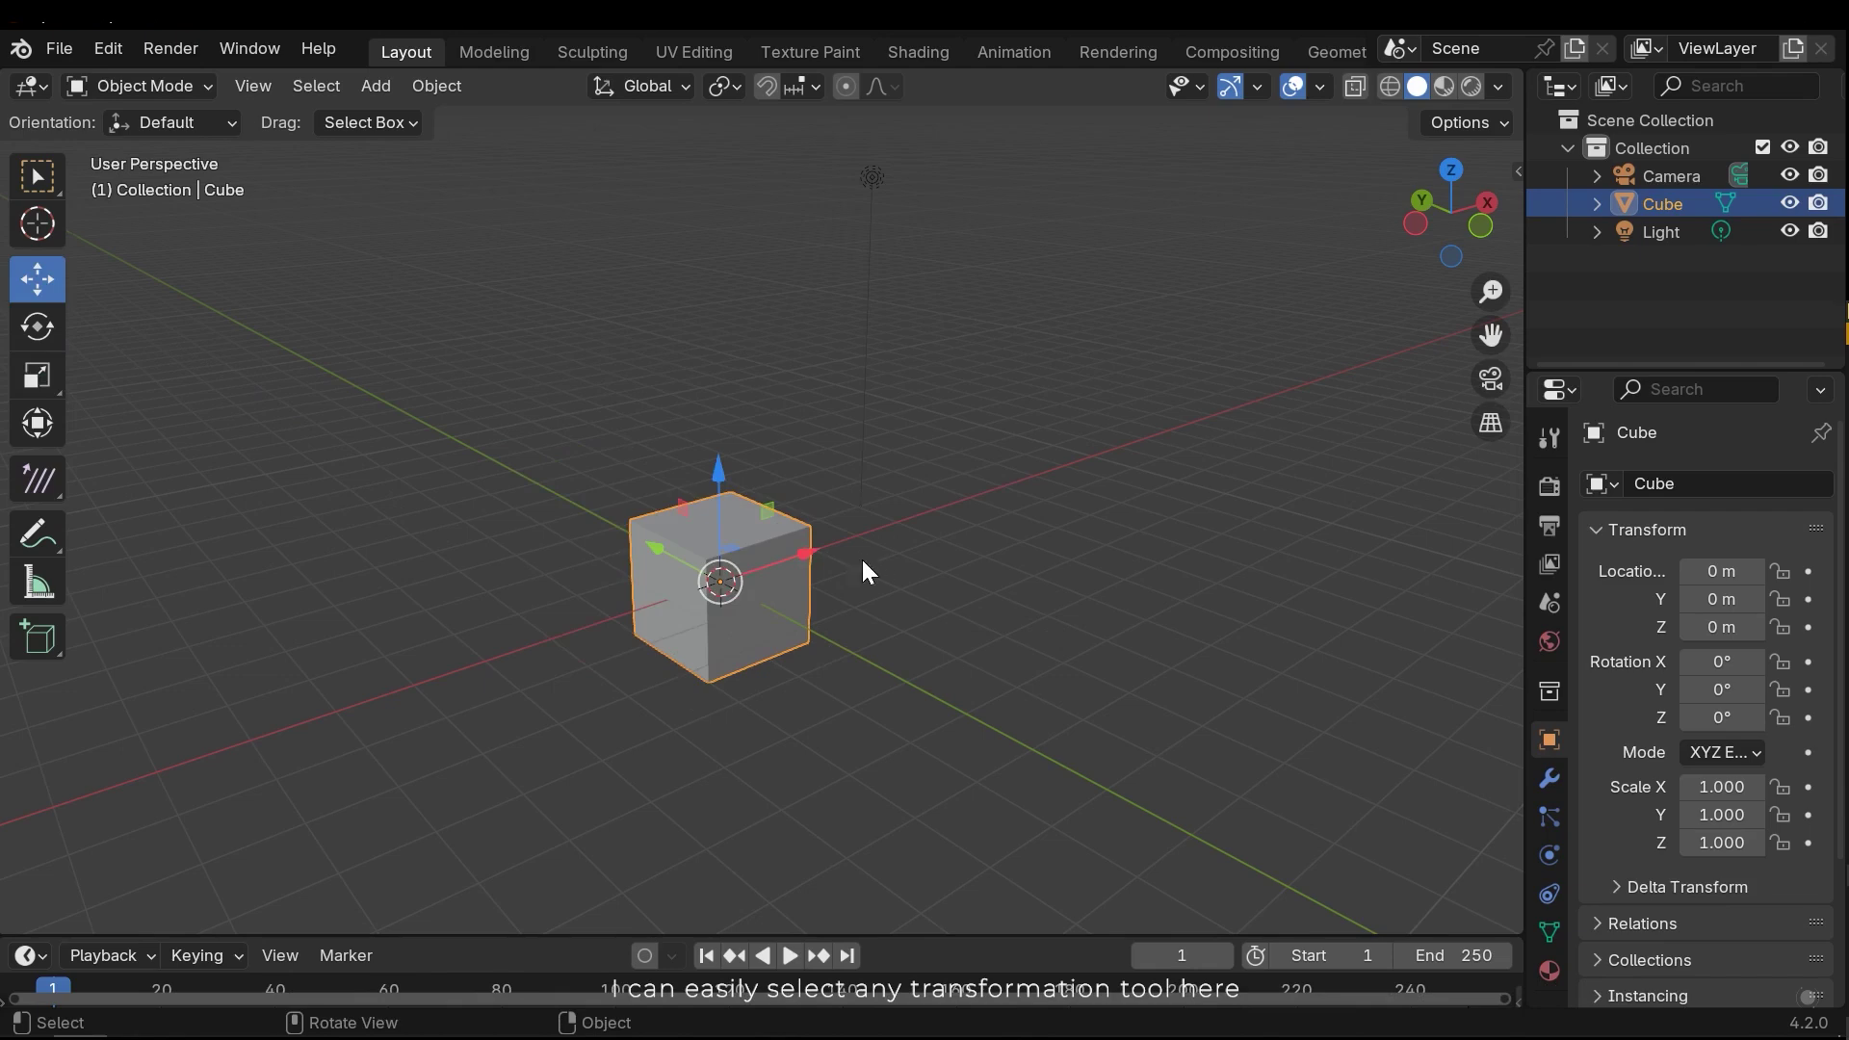
drag(857, 564, 1065, 562)
key(Escape)
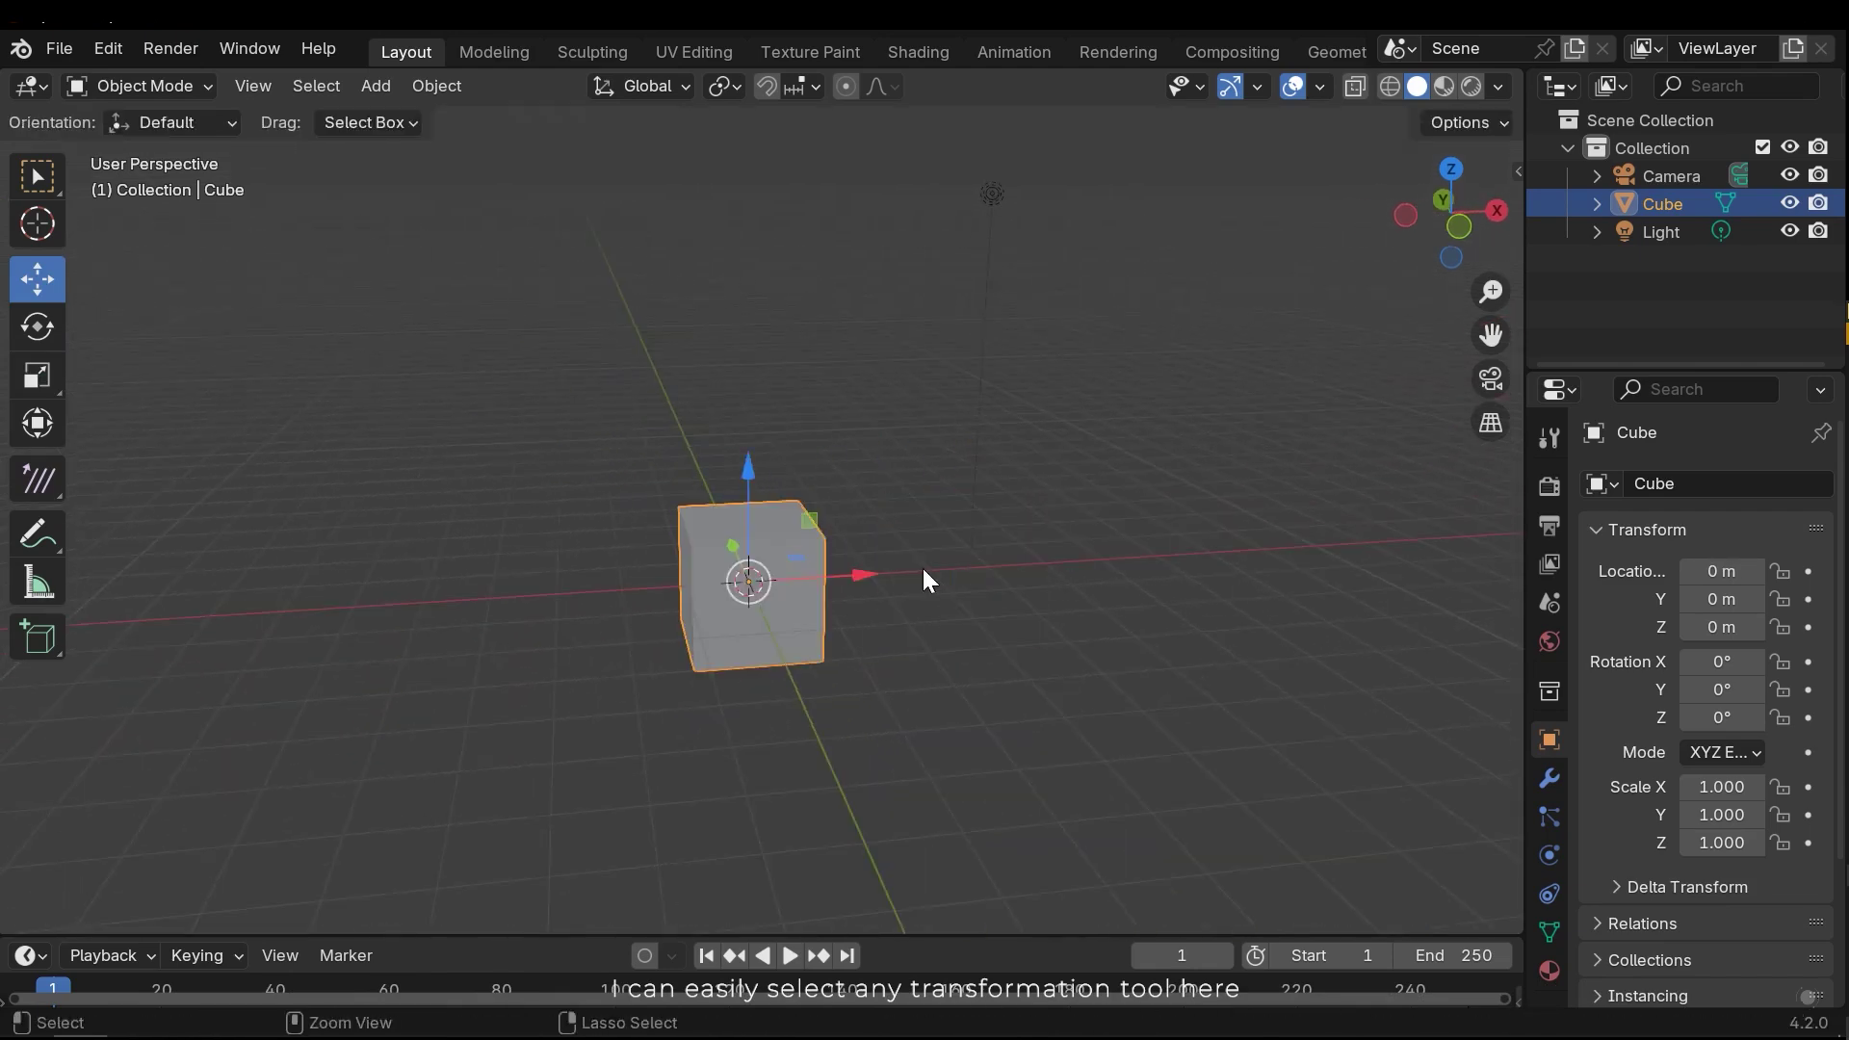
Switch to Rotate, rotate the cube around Y and undo it, then return to Move.
key(shift+space)
click(795, 594)
drag(765, 498, 800, 558)
key(ctrl+z)
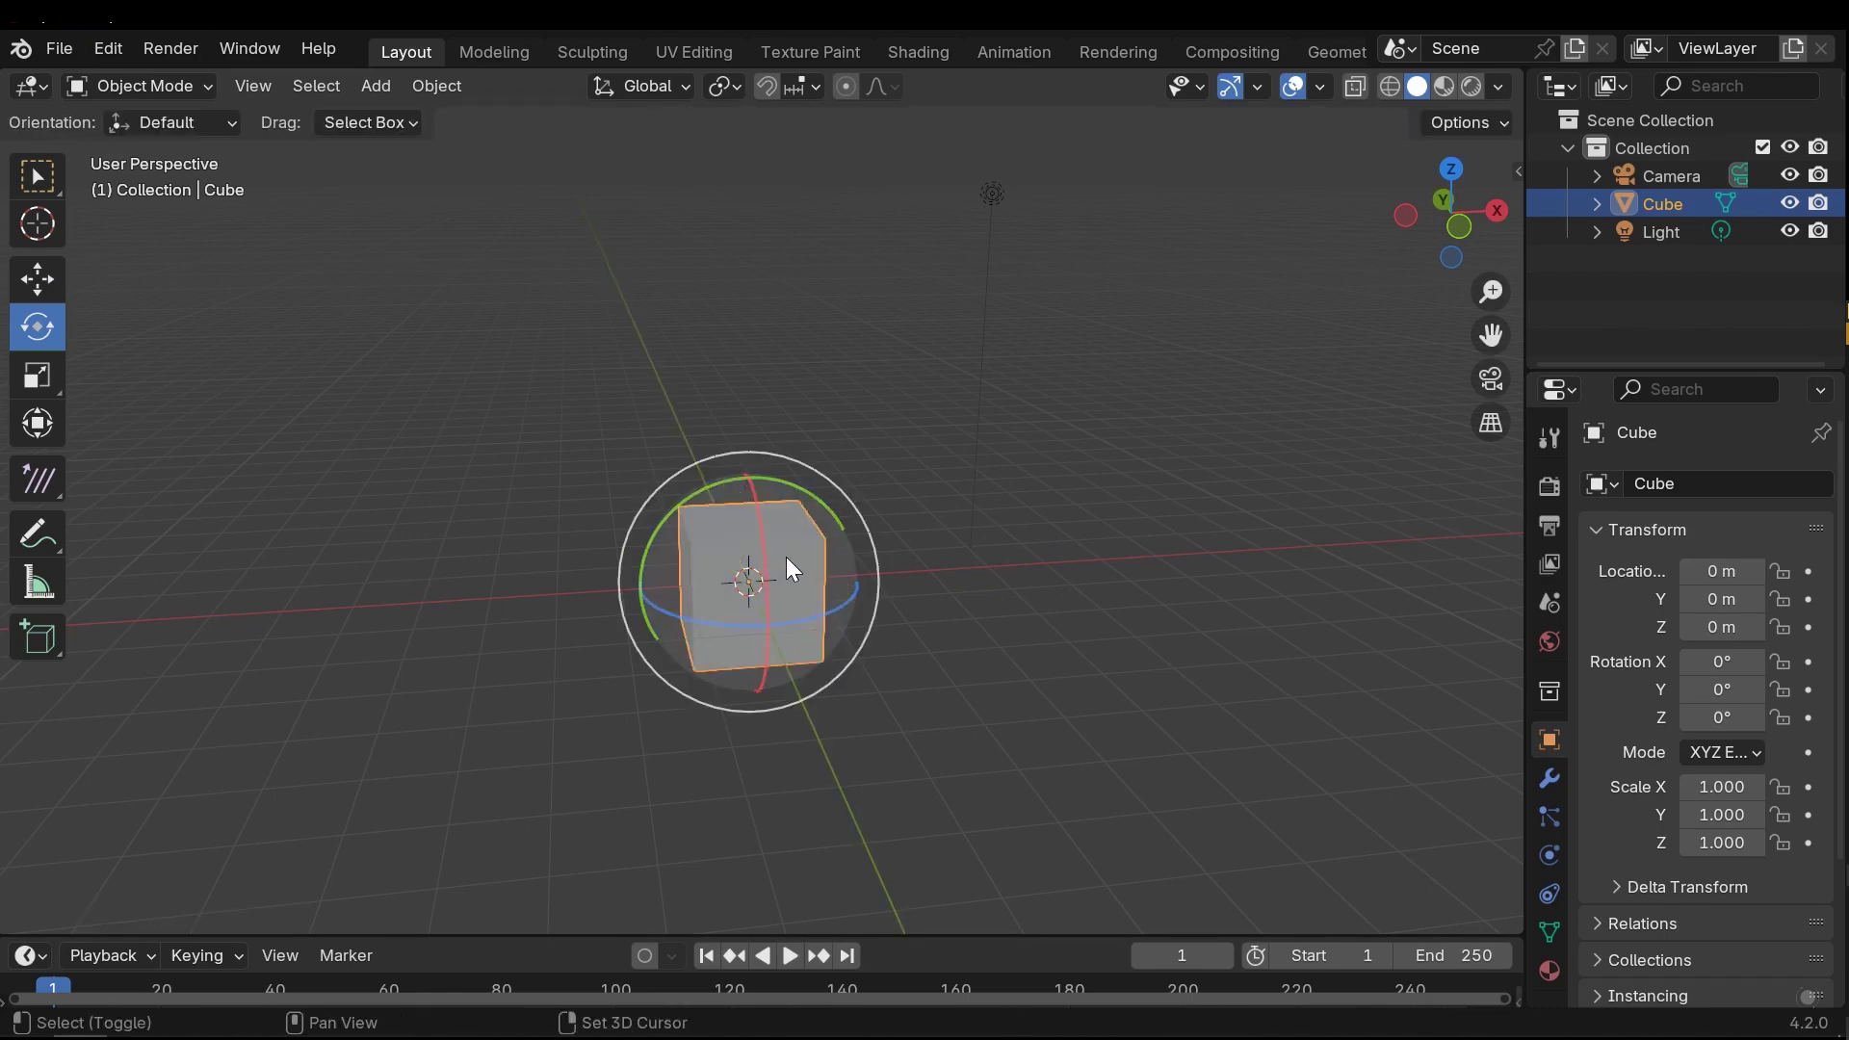
key(shift+space)
click(715, 523)
middle_drag(939, 614, 882, 604)
click(1004, 633)
click(840, 605)
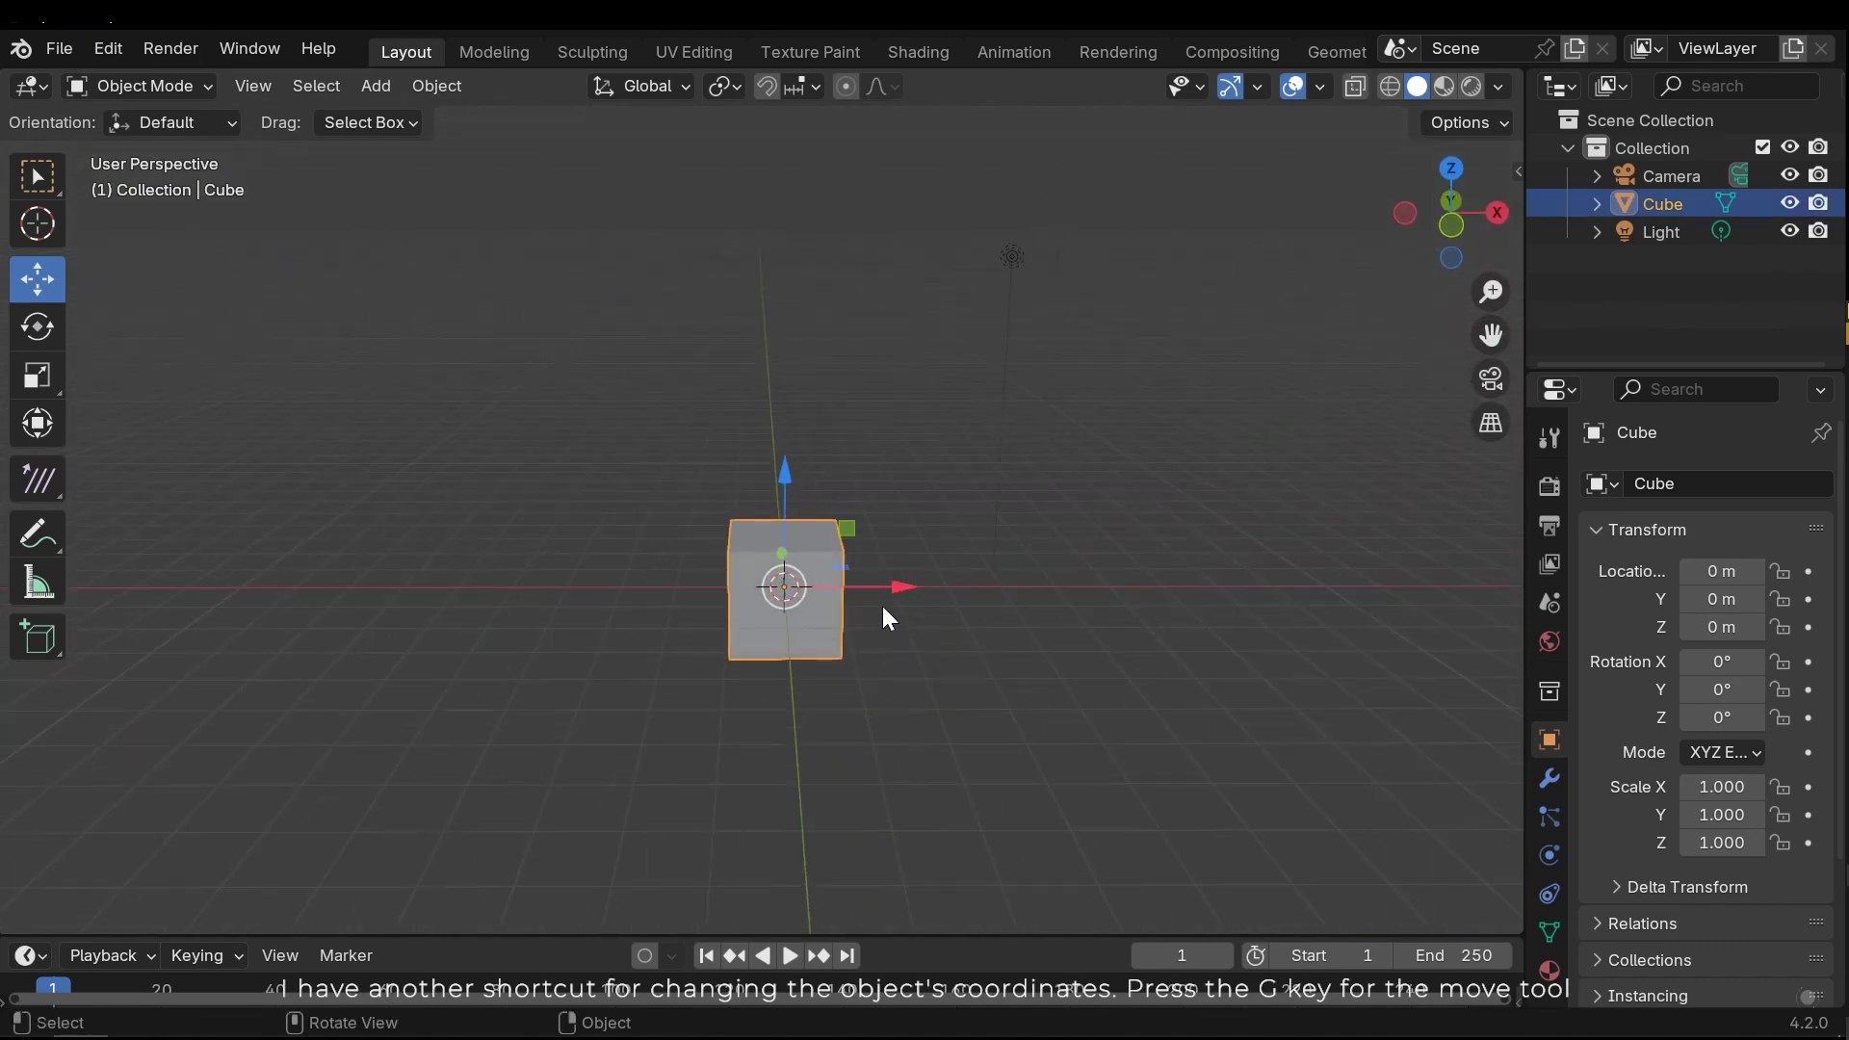
middle_drag(782, 666, 790, 634)
drag(794, 628, 844, 609)
middle_drag(619, 652, 843, 677)
key(g)
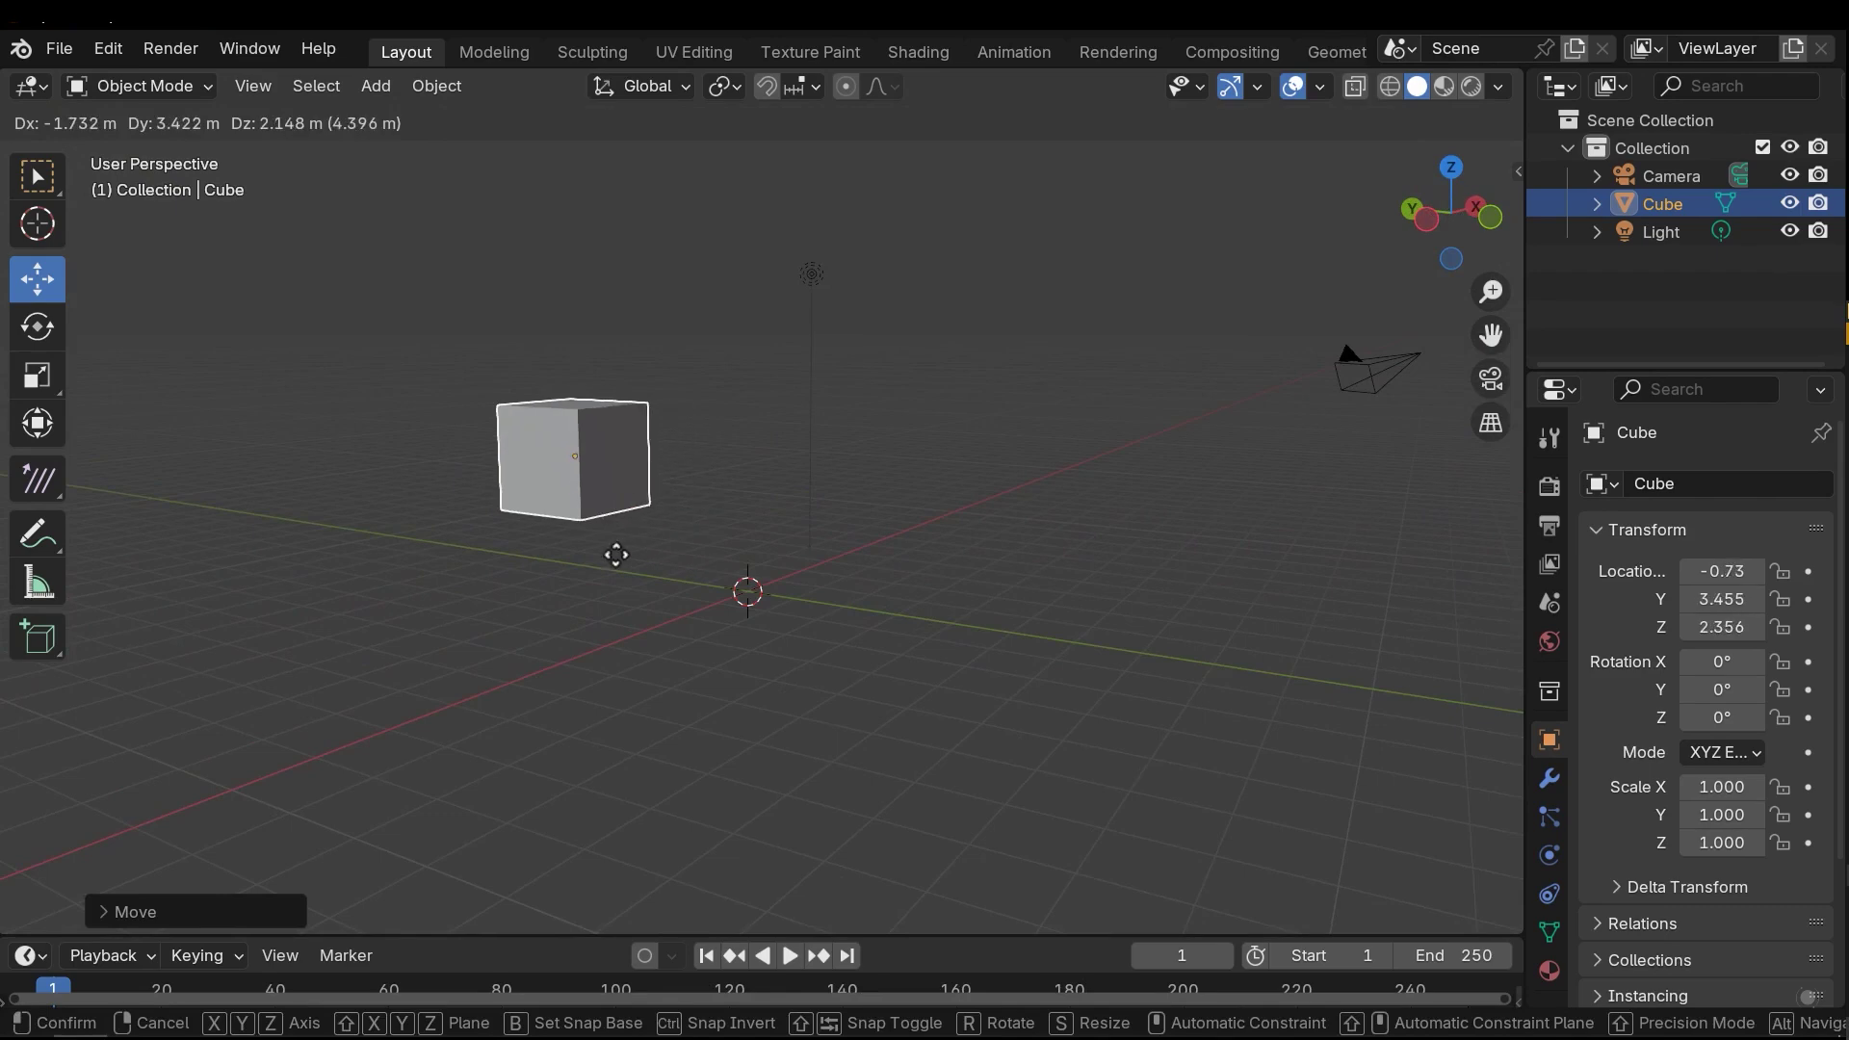
click(871, 556)
key(alt+g)
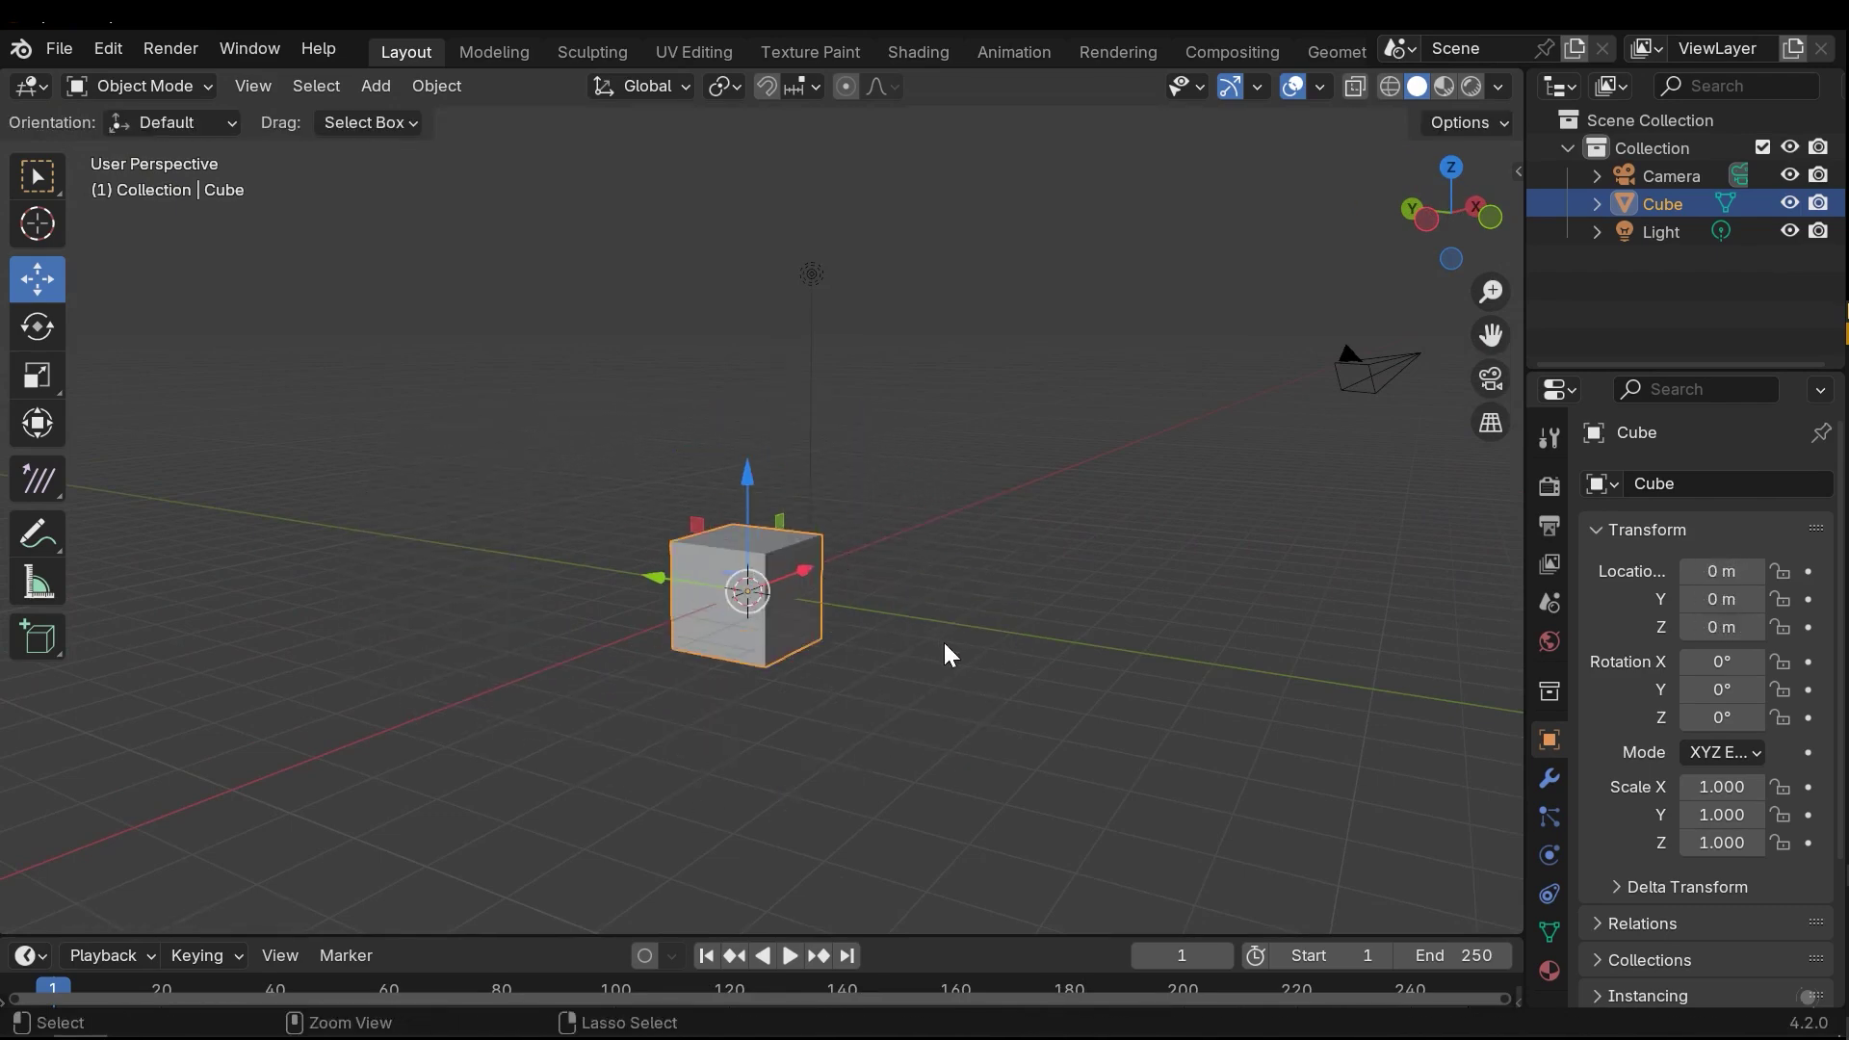
middle_drag(961, 627, 851, 620)
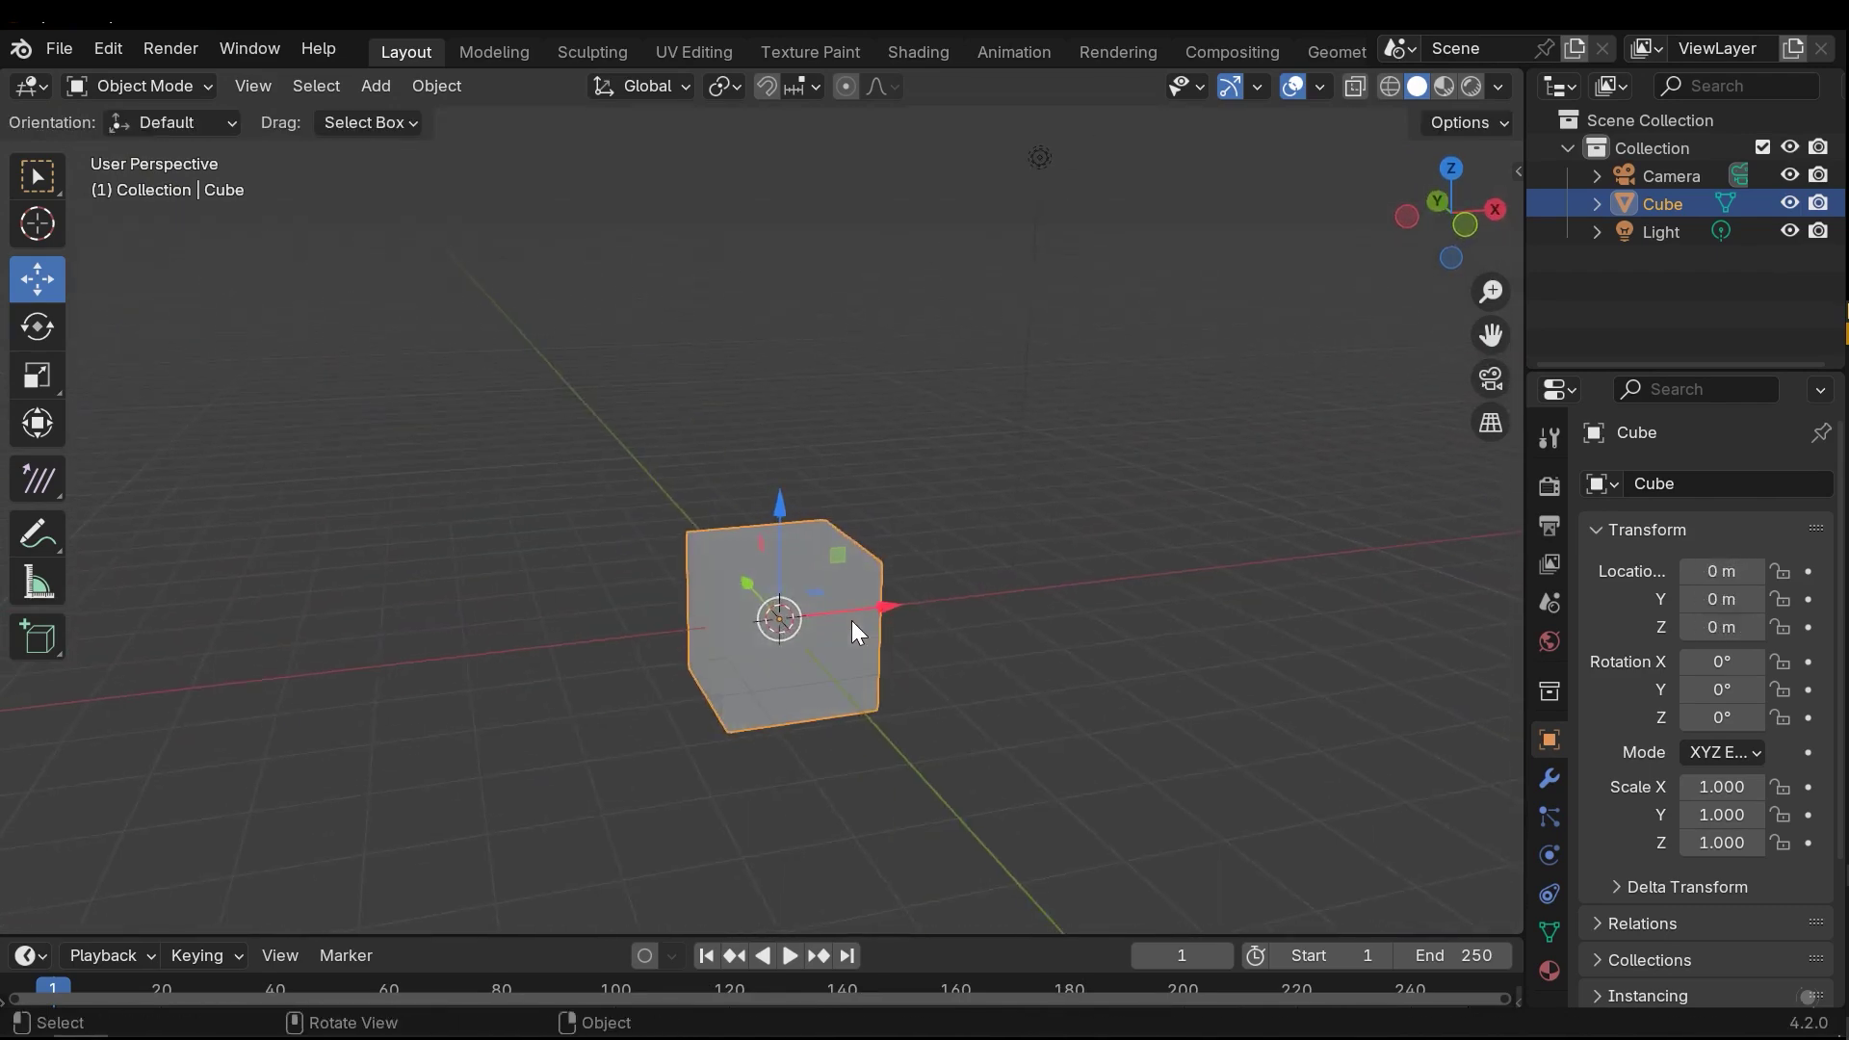
key(g)
key(Escape)
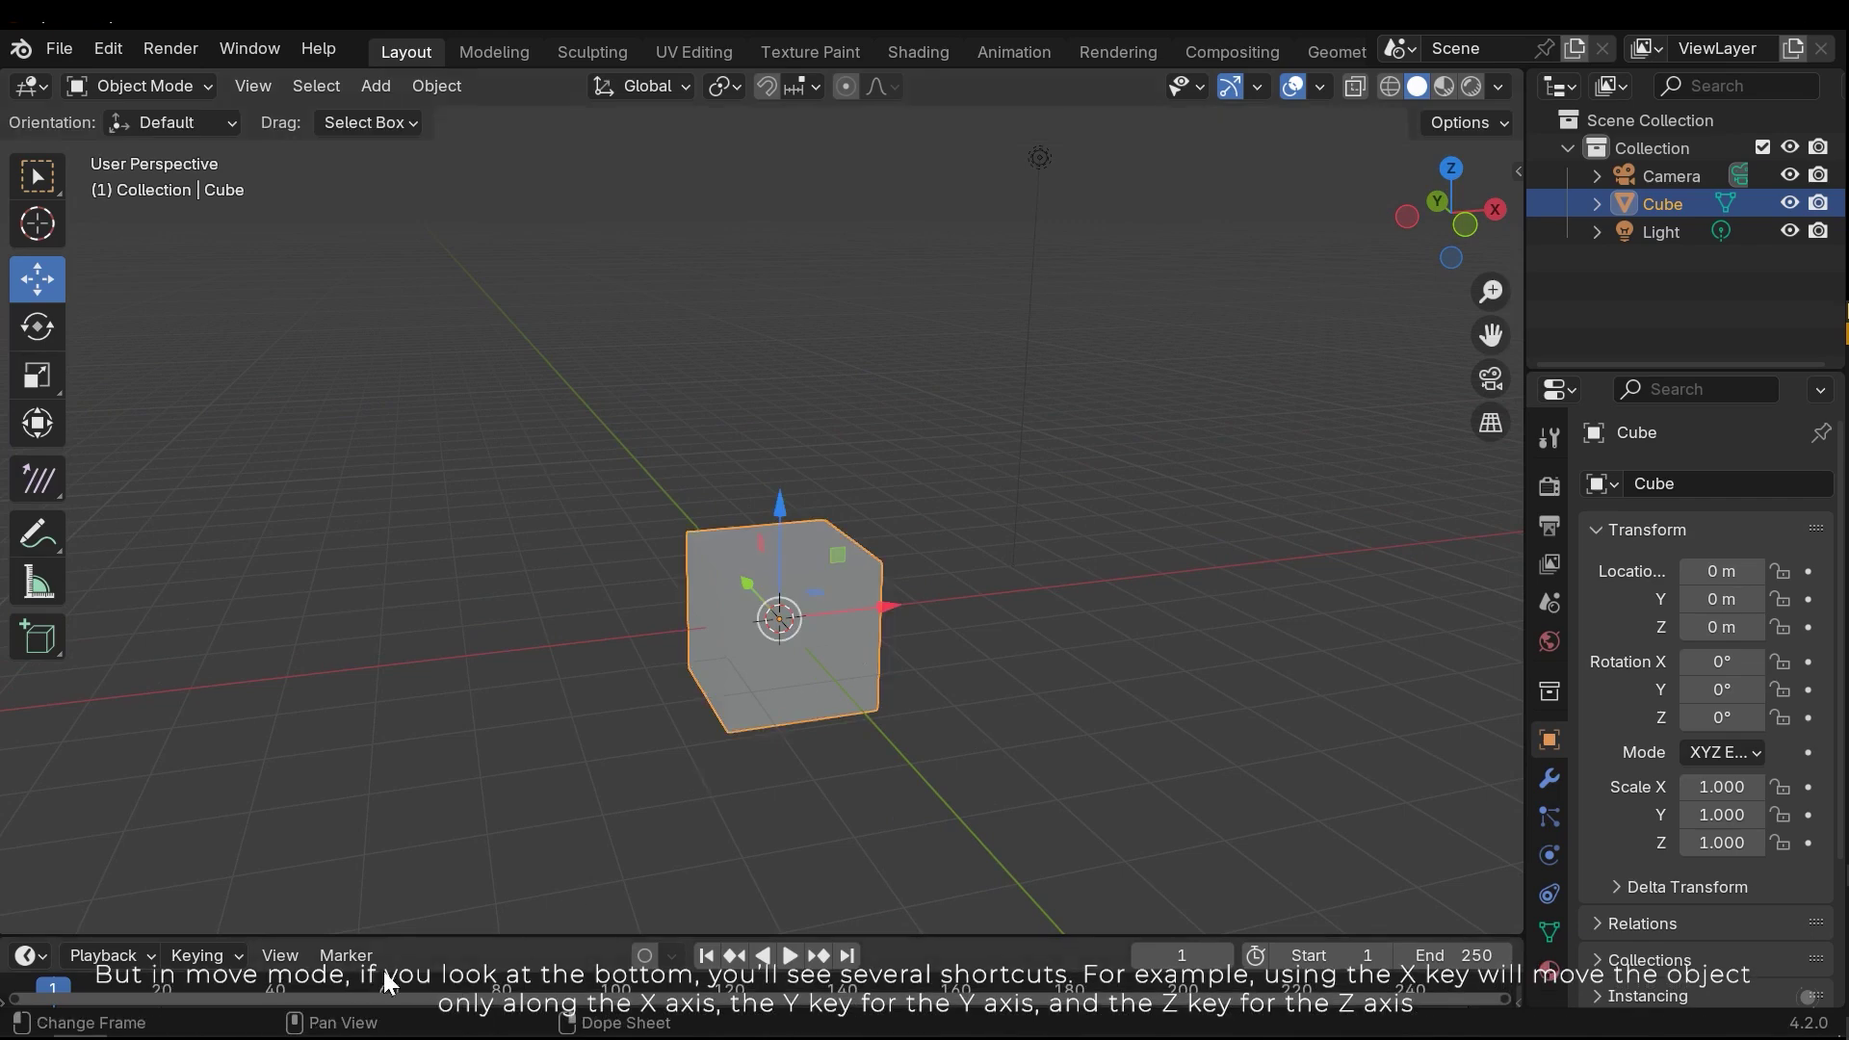
key(g)
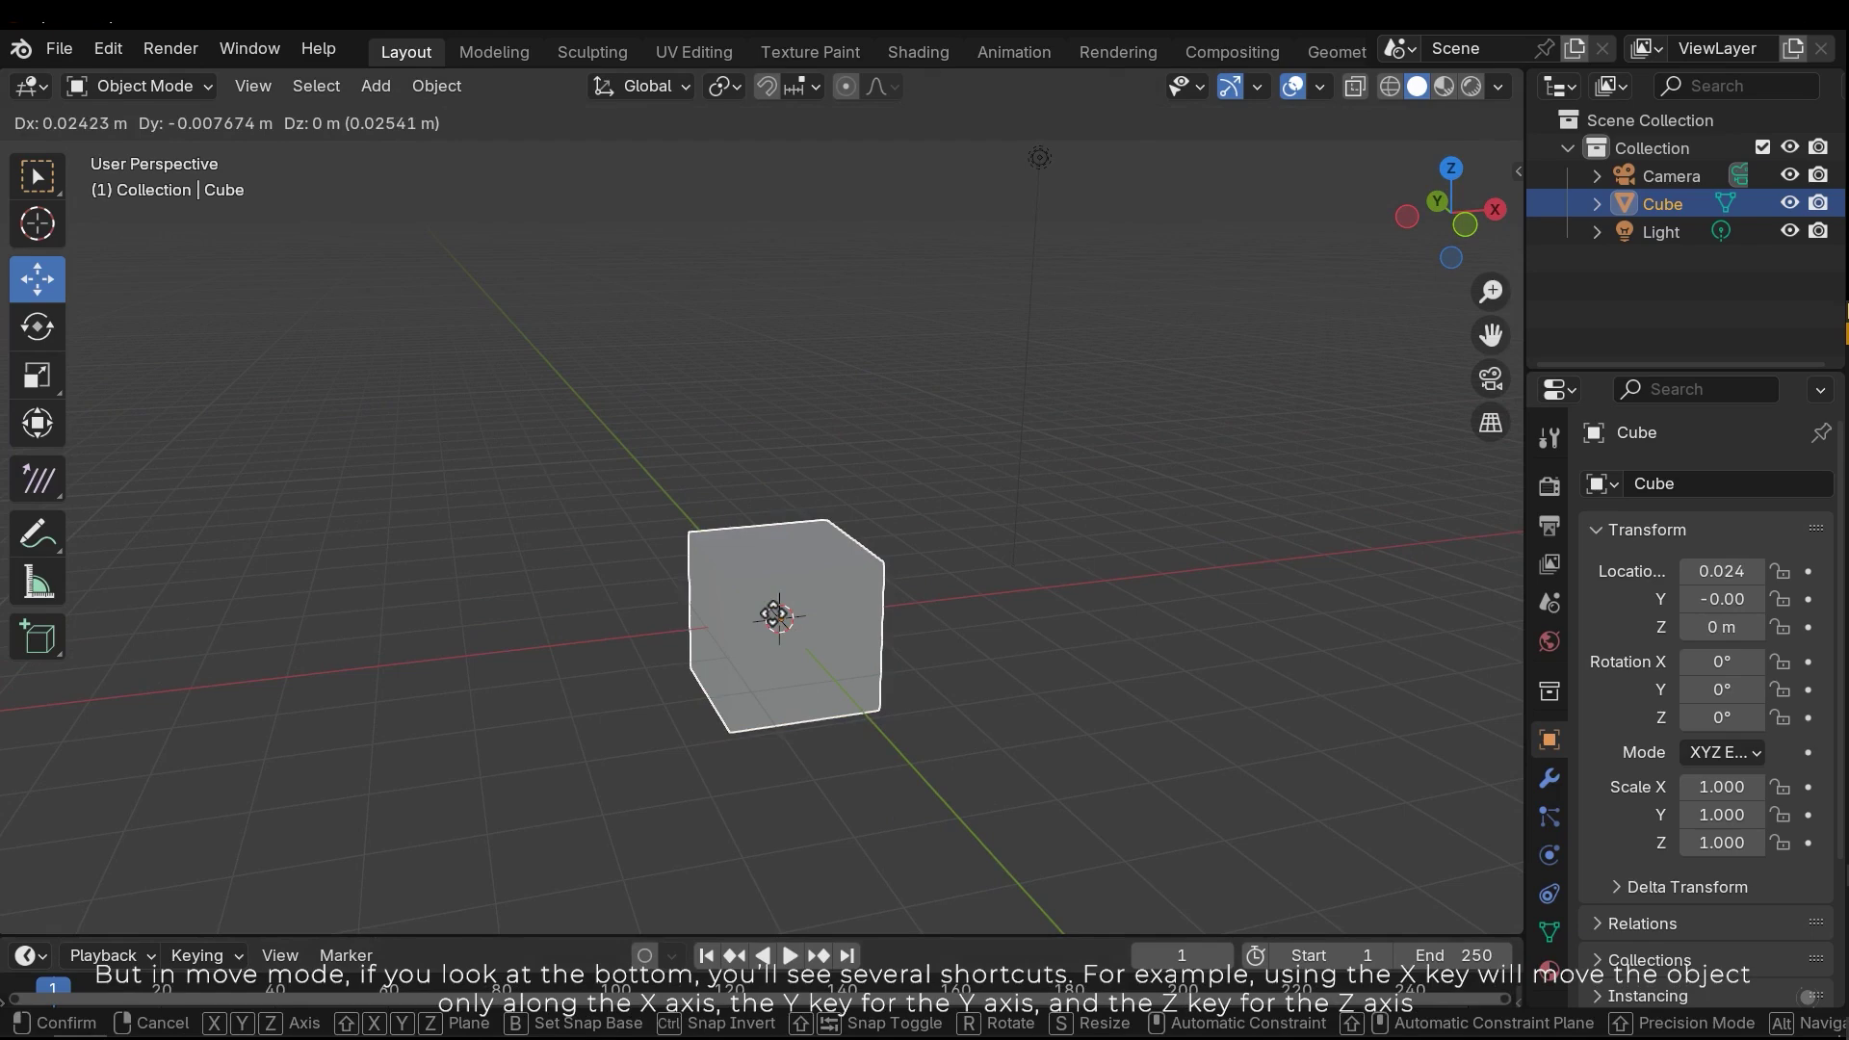
key(x)
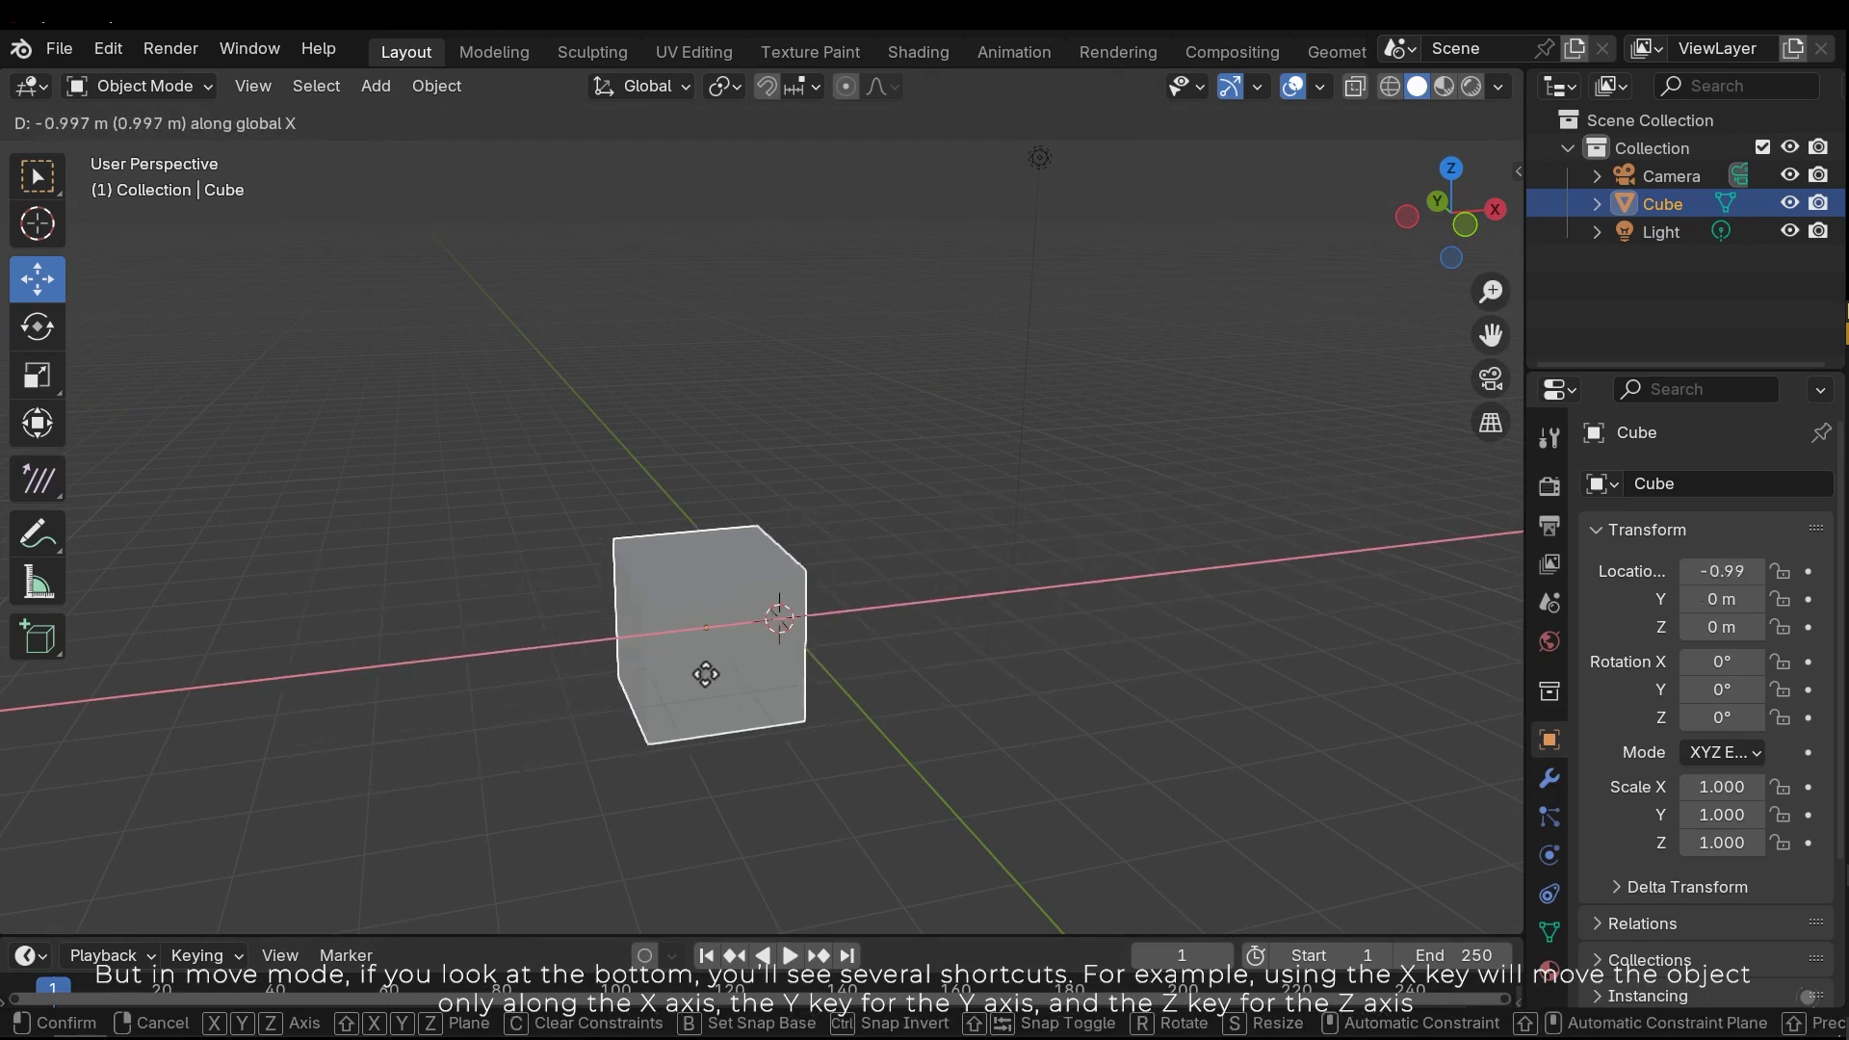
key(z)
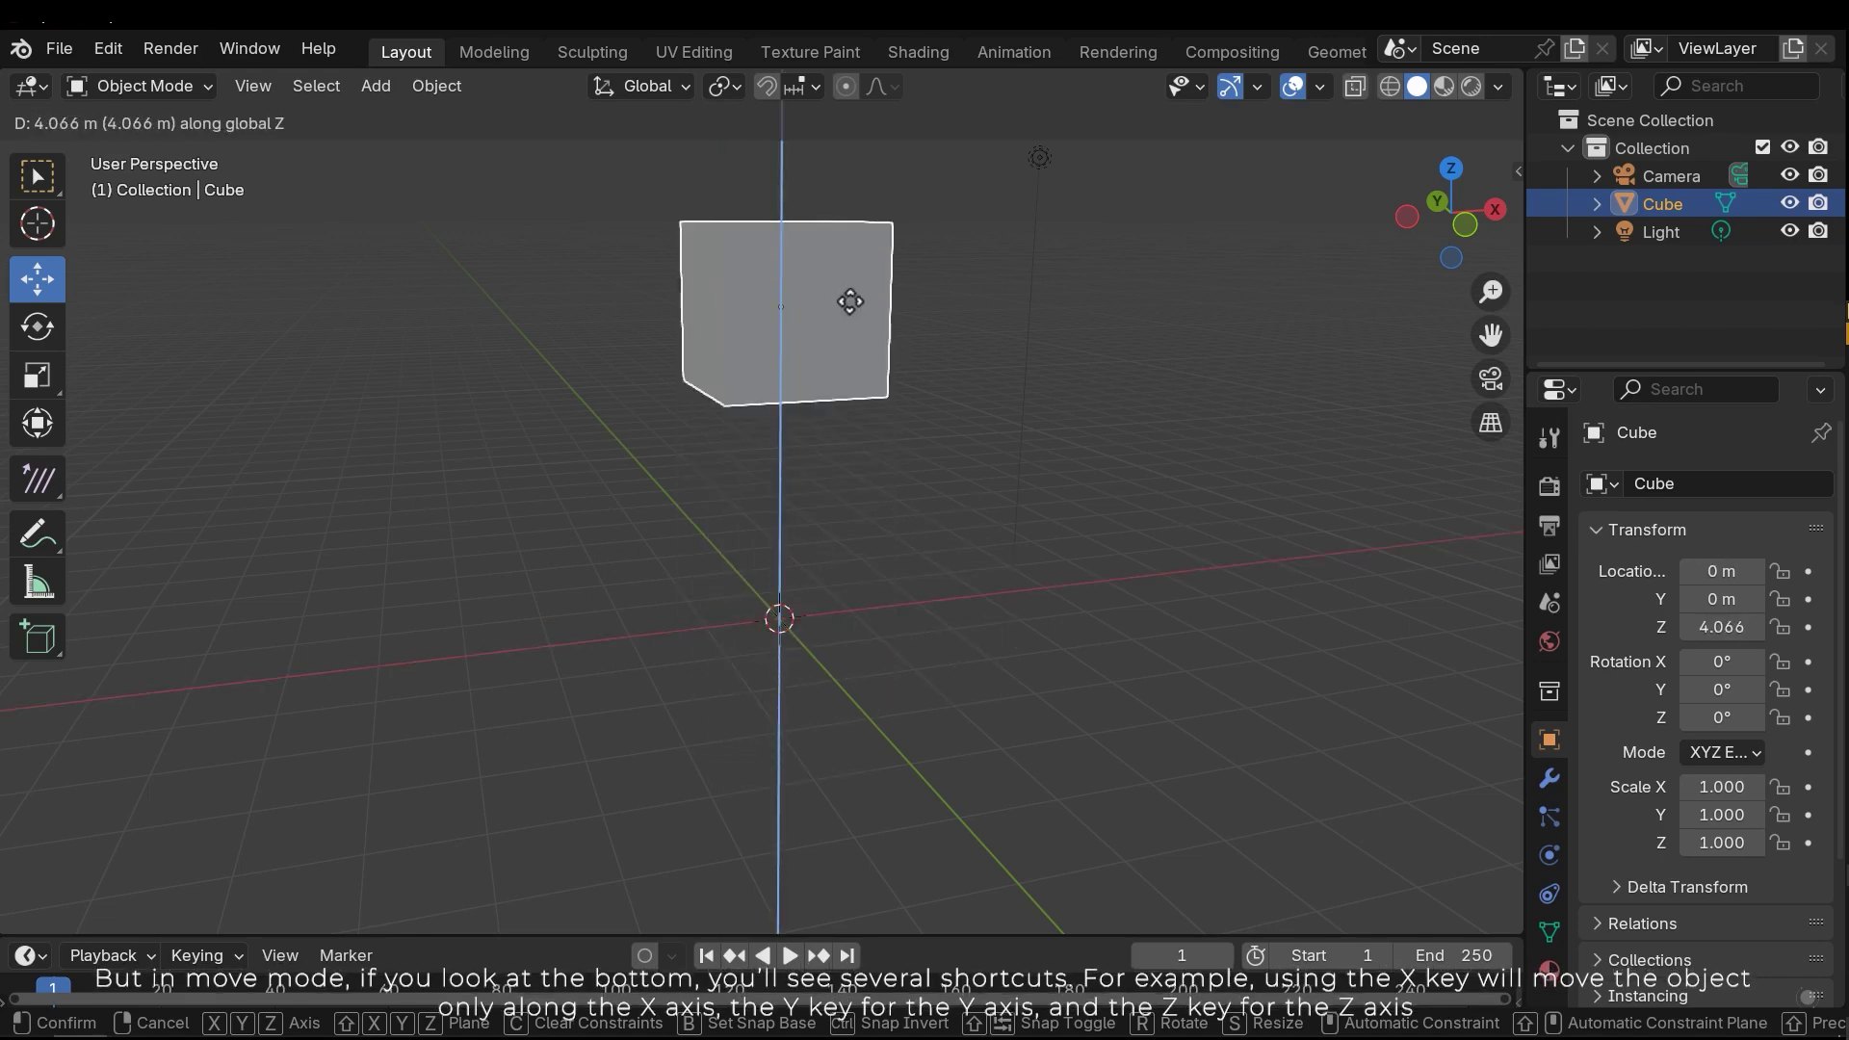
key(y)
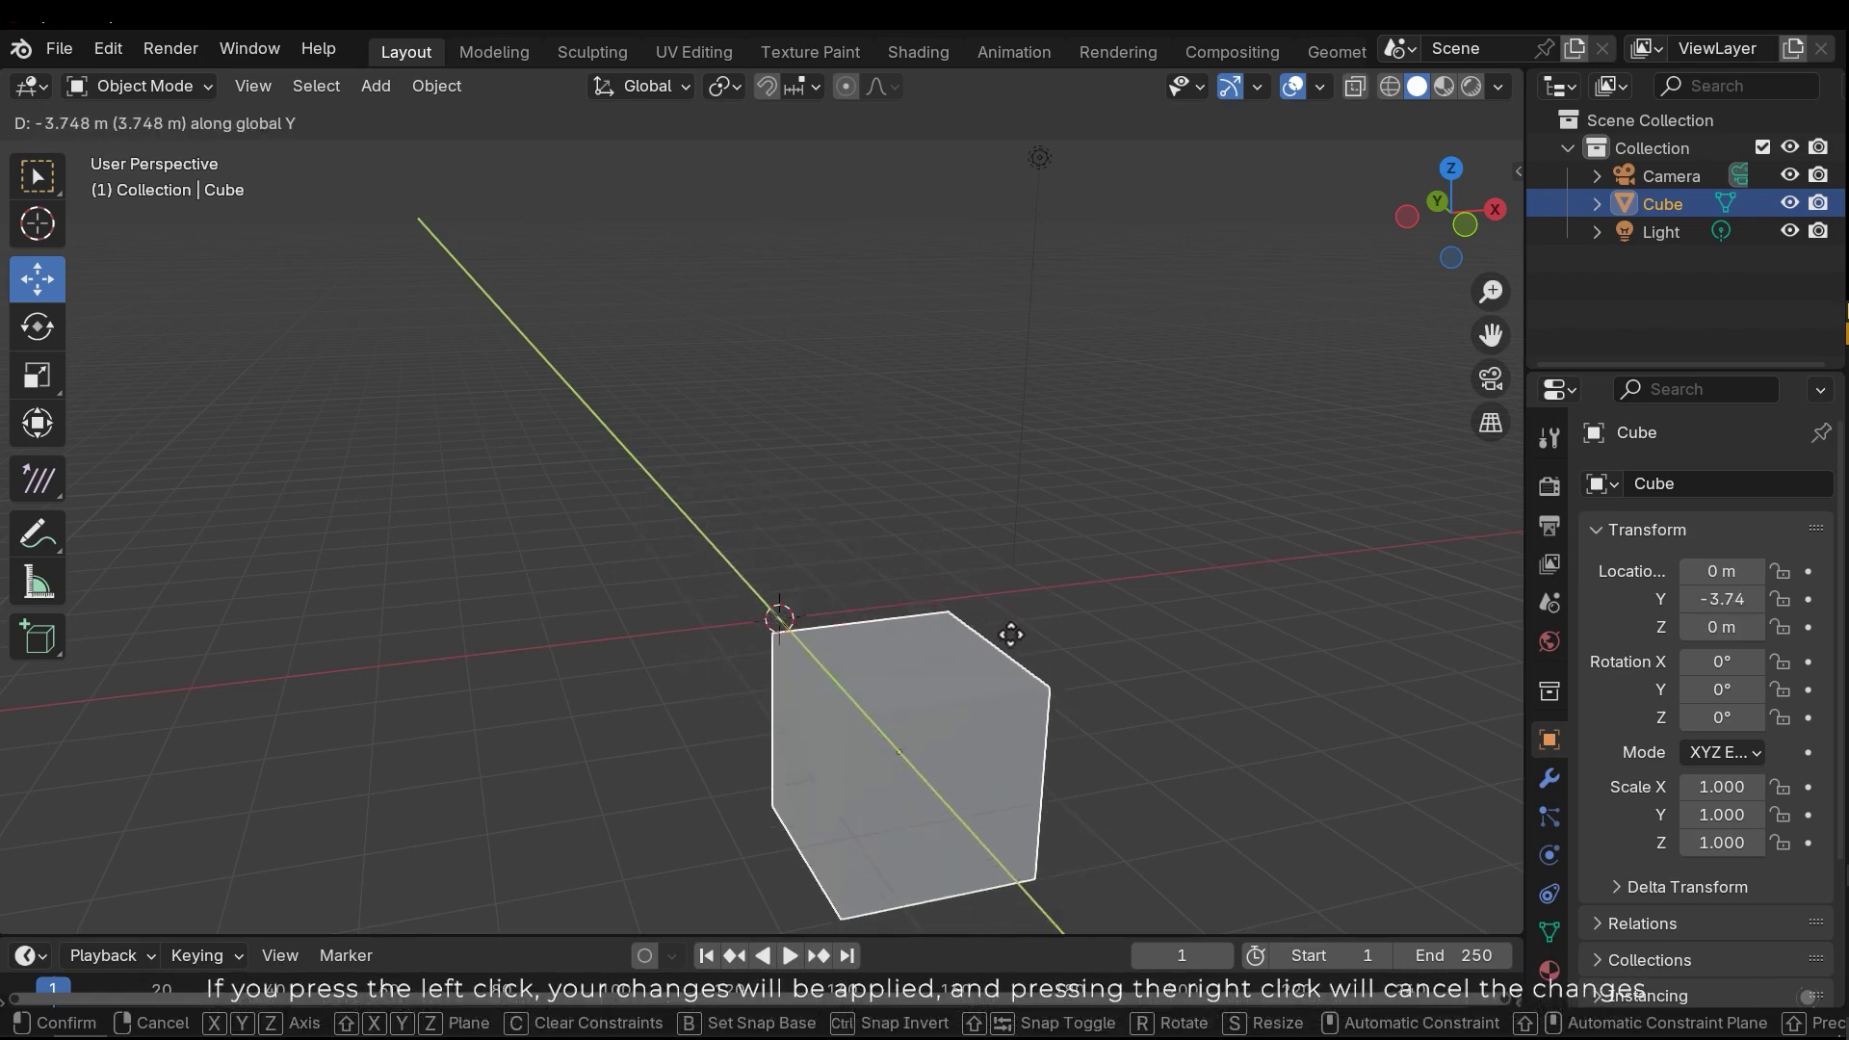
right_click(1074, 686)
click(1085, 718)
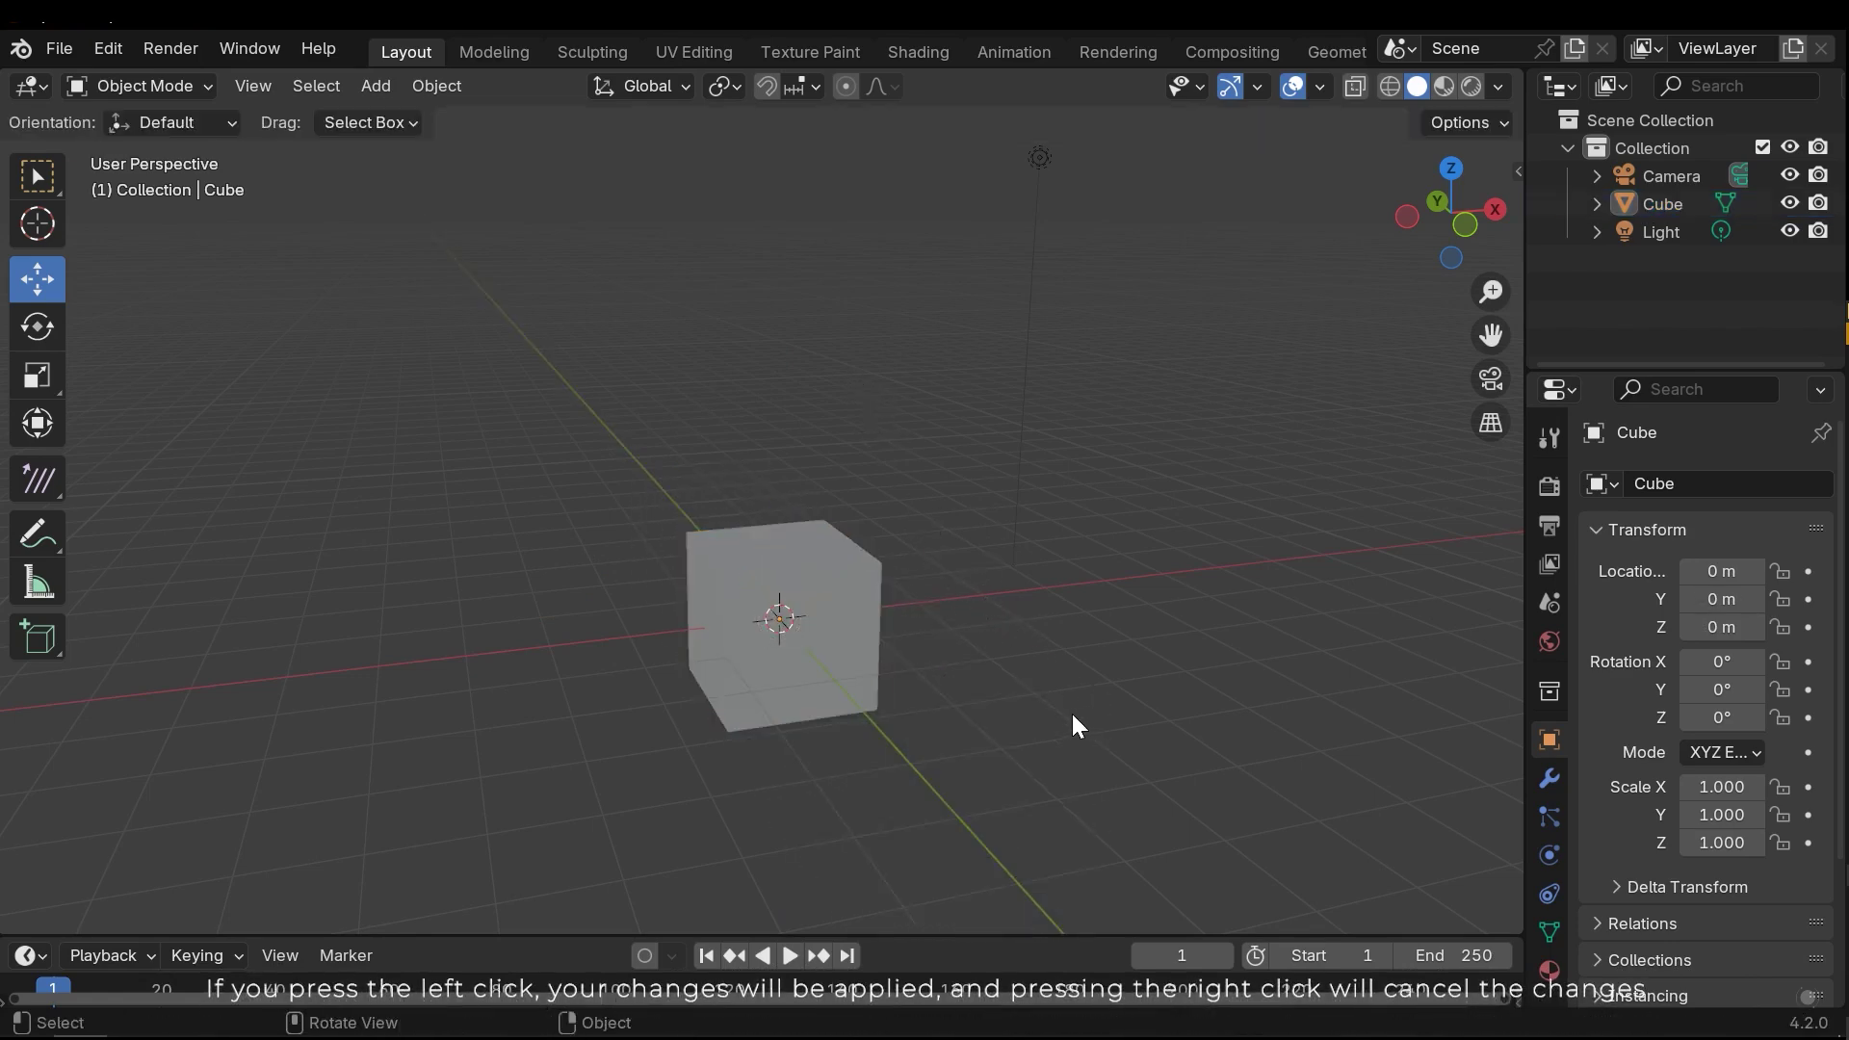
scroll(905, 664, down, 4)
mouse_move(913, 669)
middle_down()
mouse_move(966, 724)
mouse_move(908, 652)
mouse_move(920, 672)
middle_up()
scroll(921, 665, up, 3)
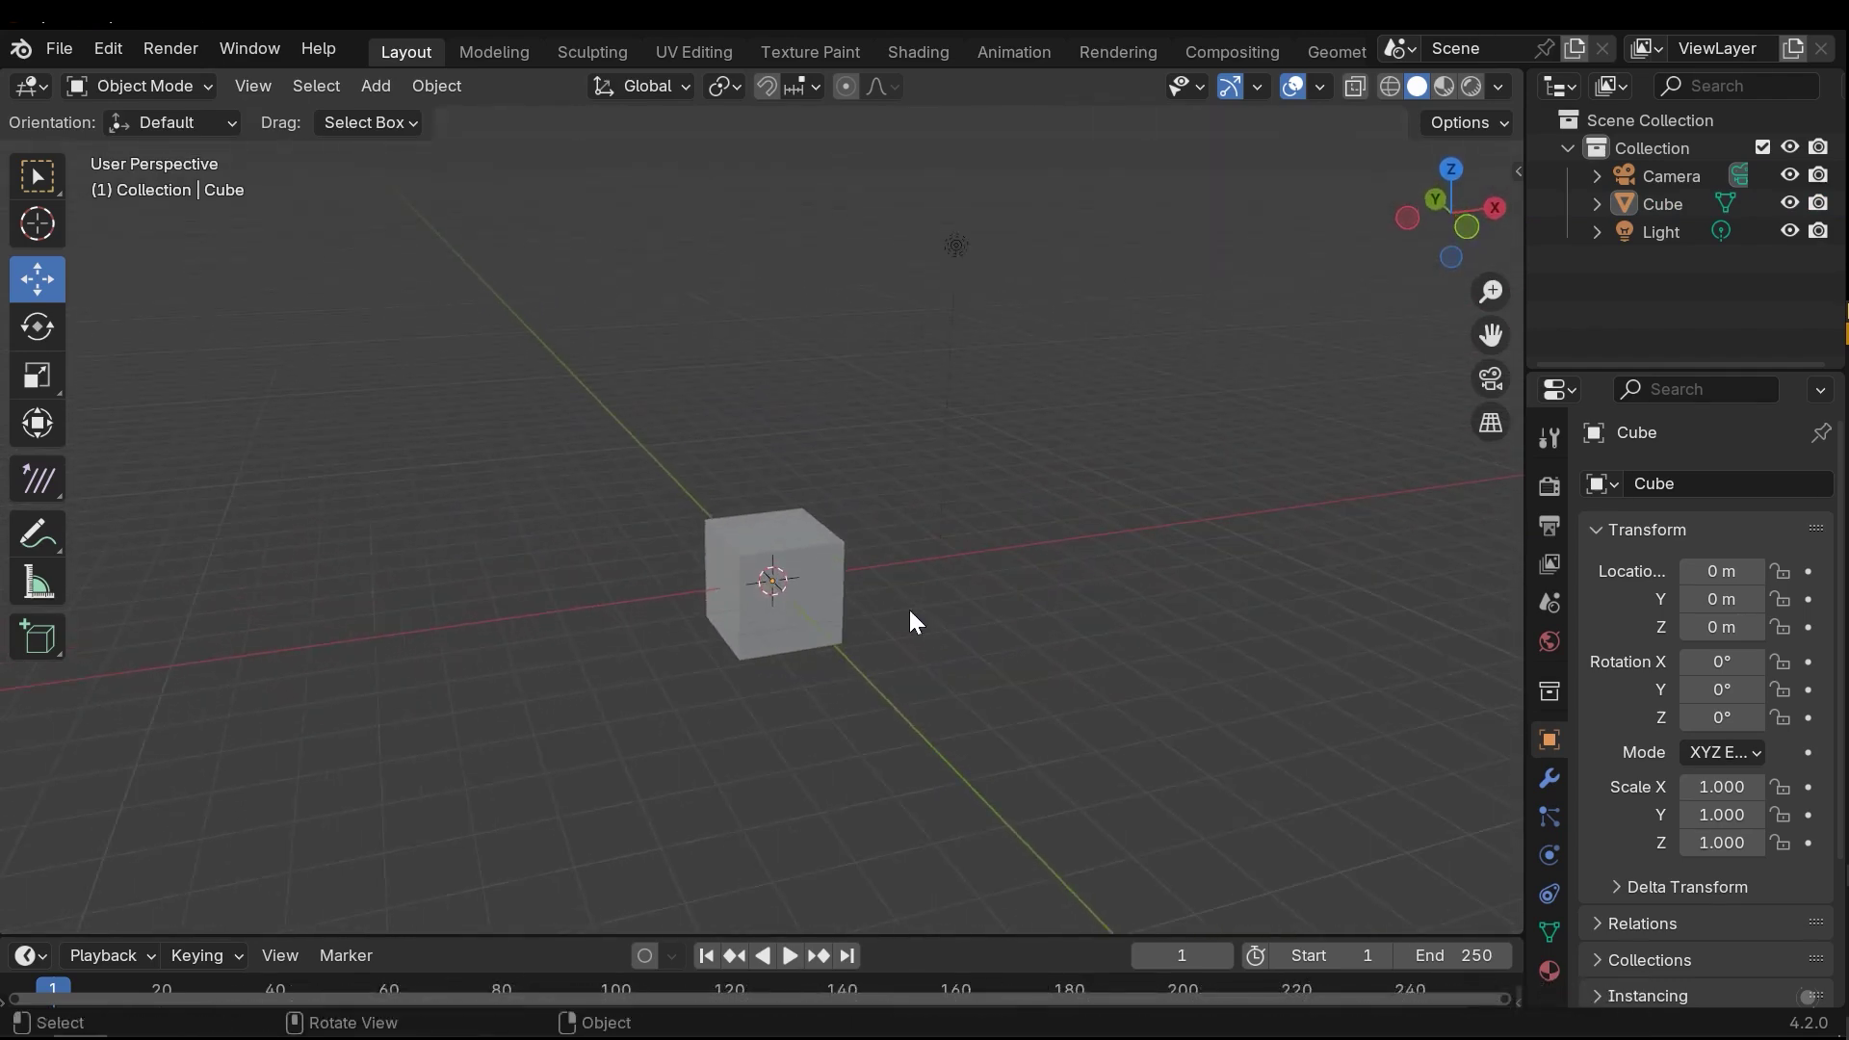
click(777, 534)
key(r)
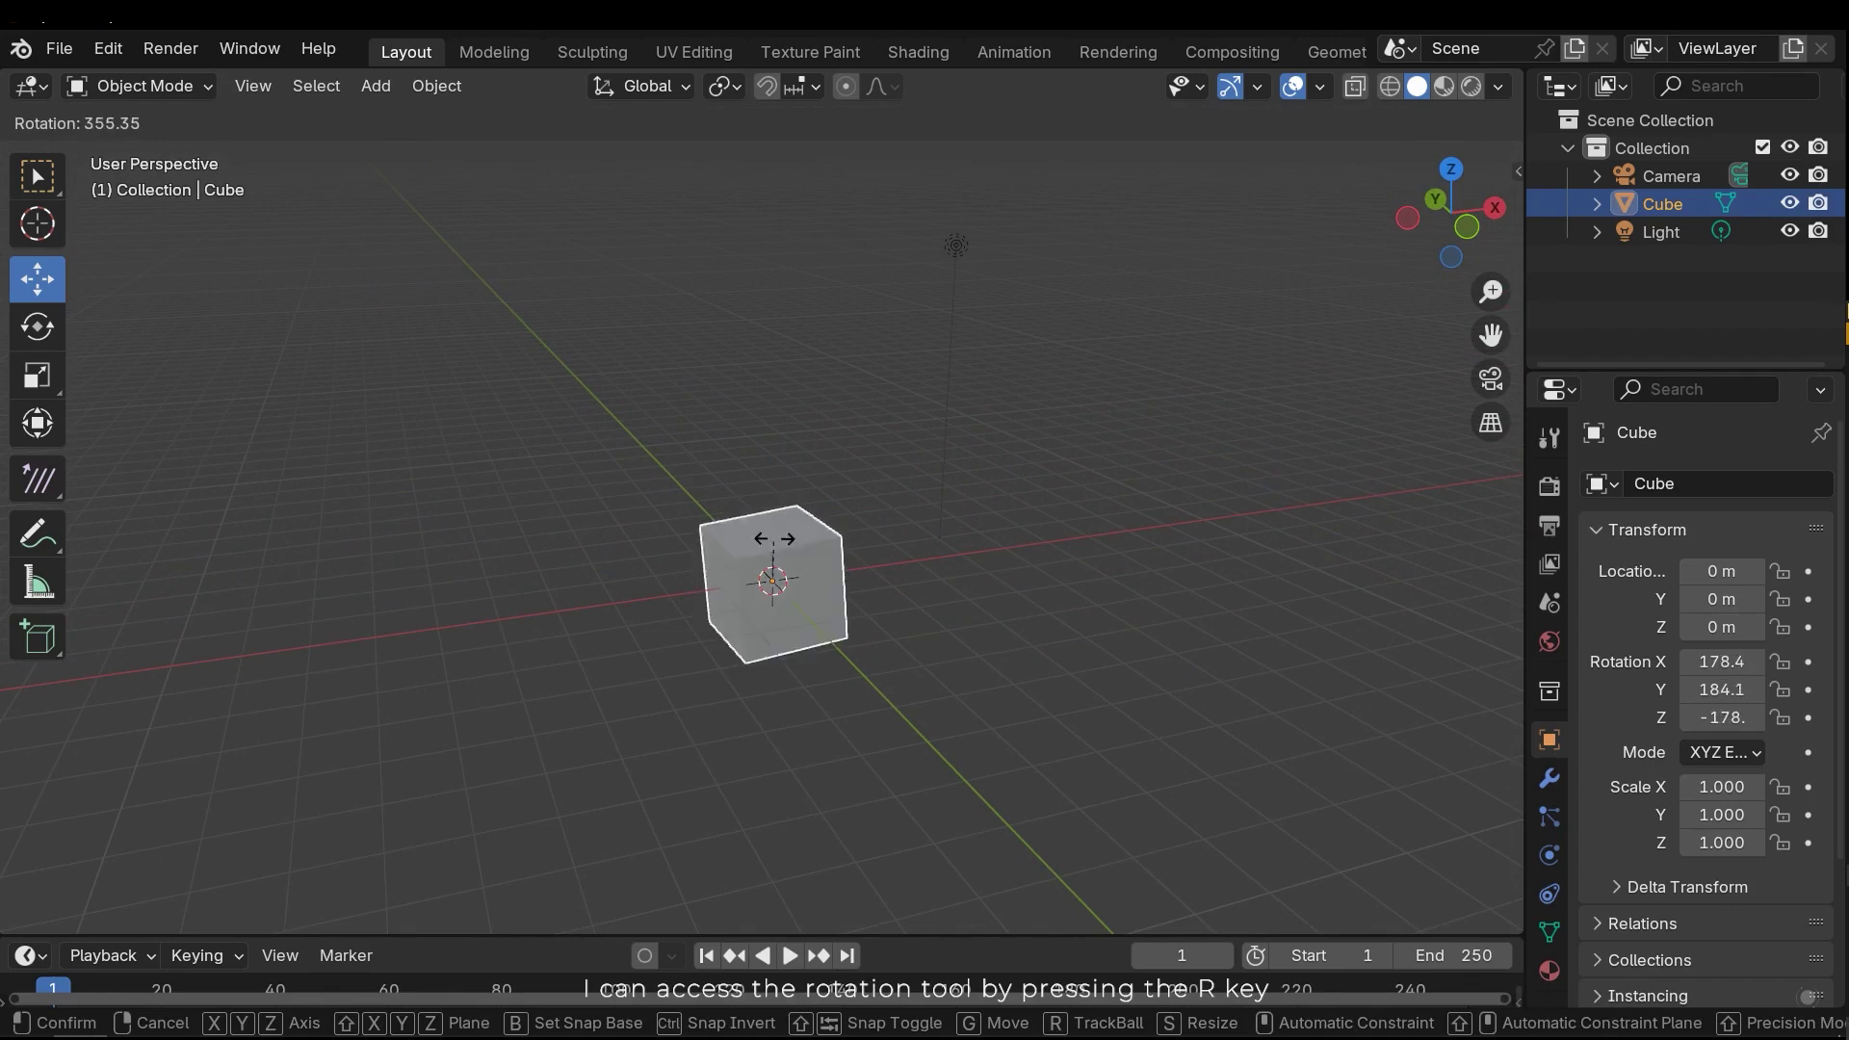
key(z)
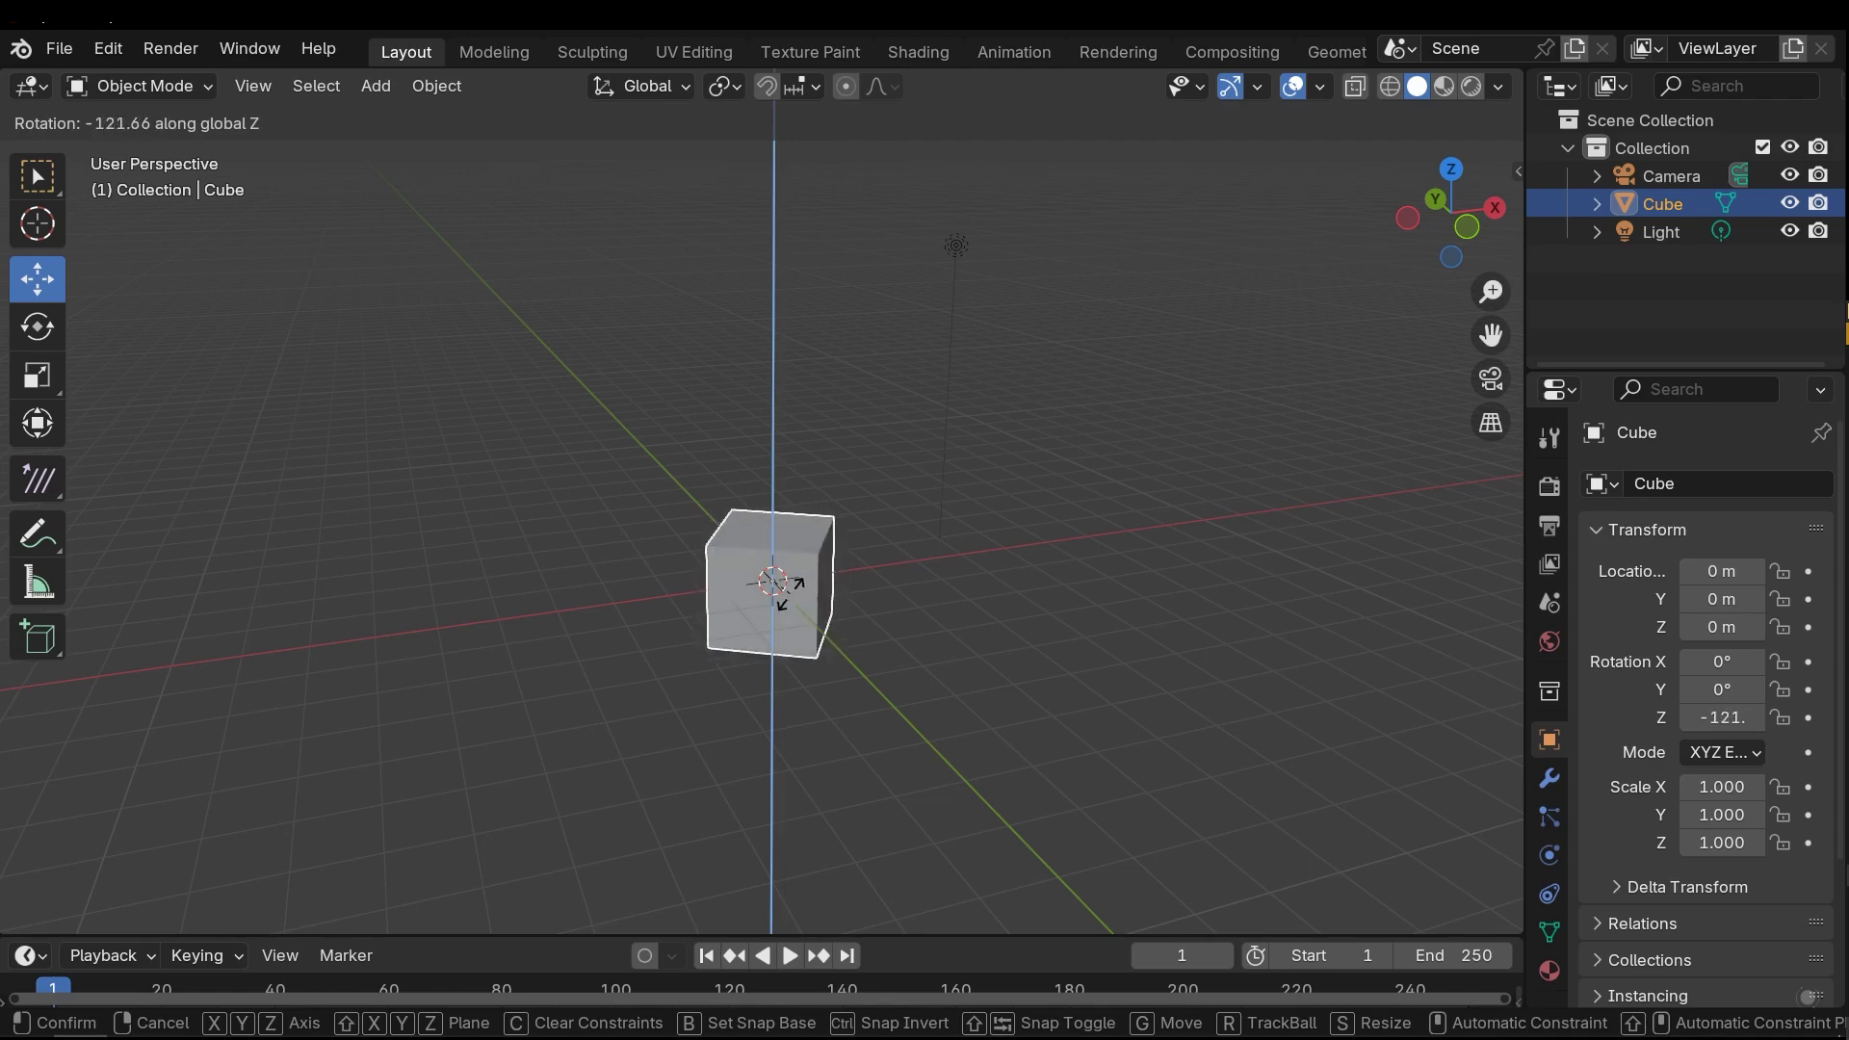
key(Escape)
key(s)
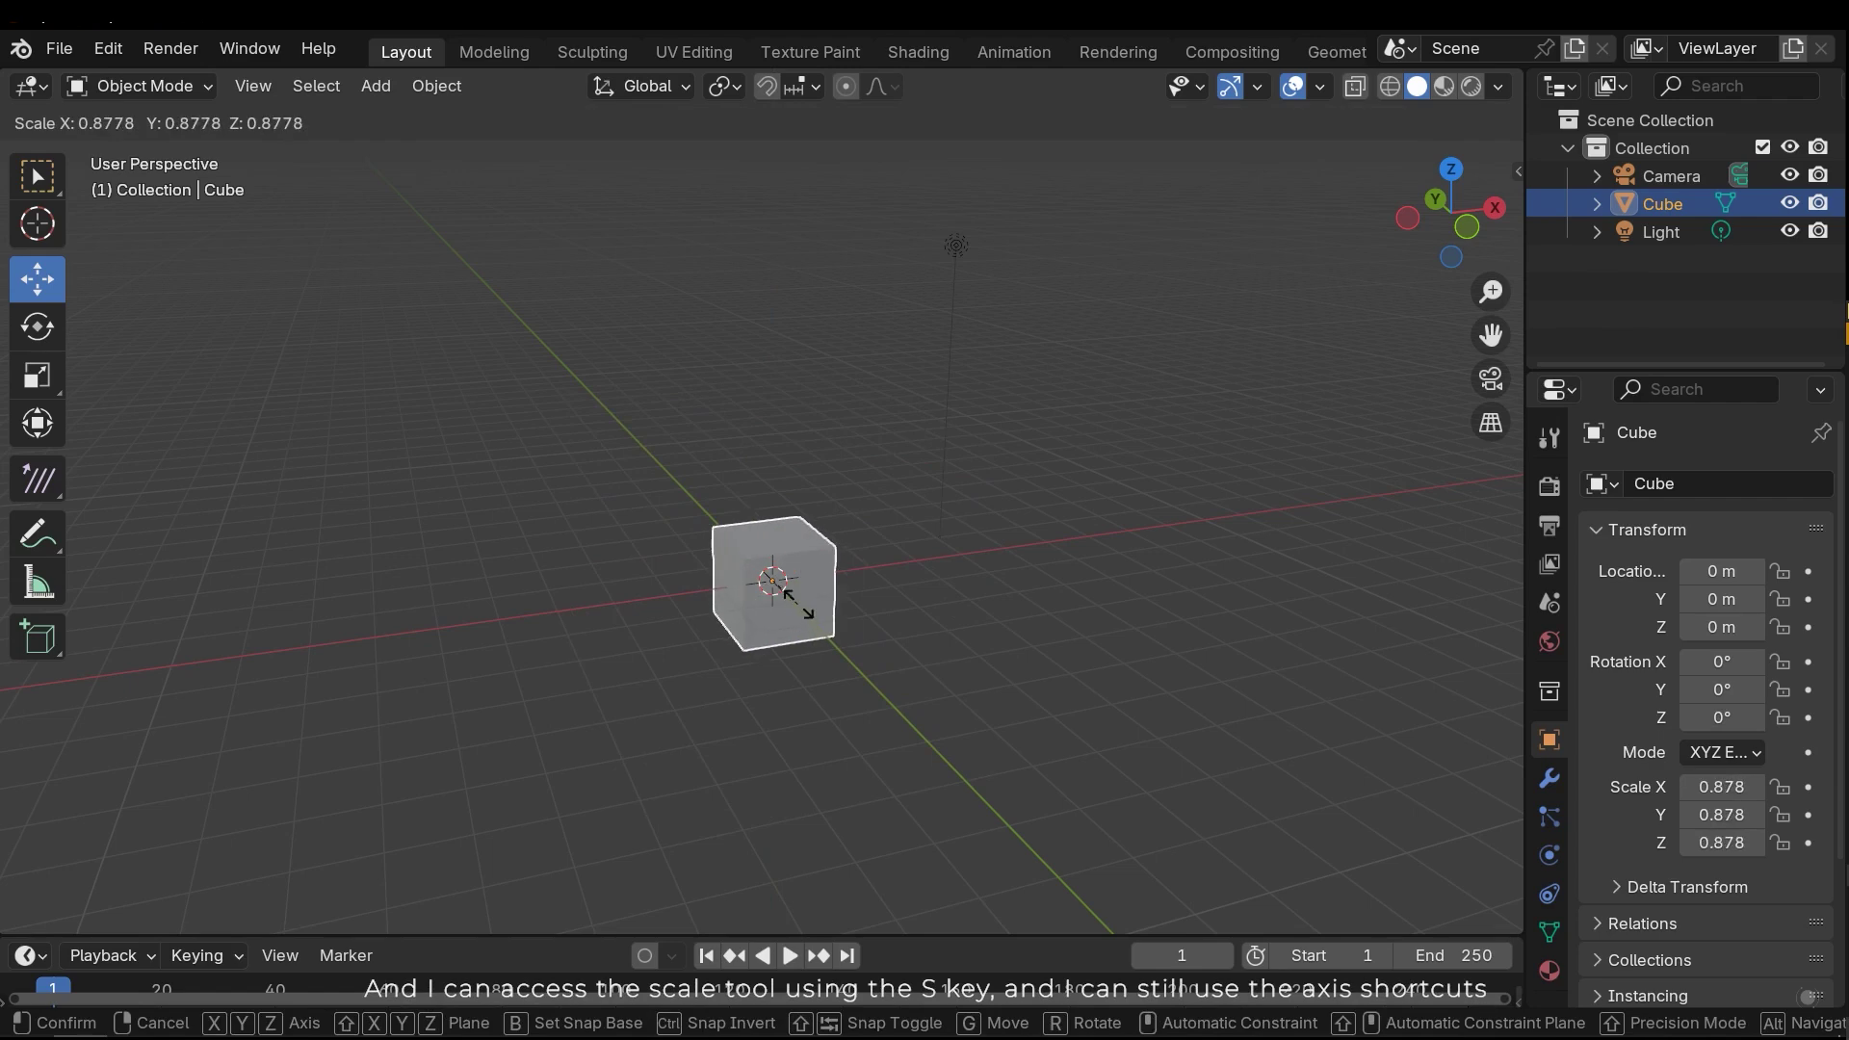
key(x)
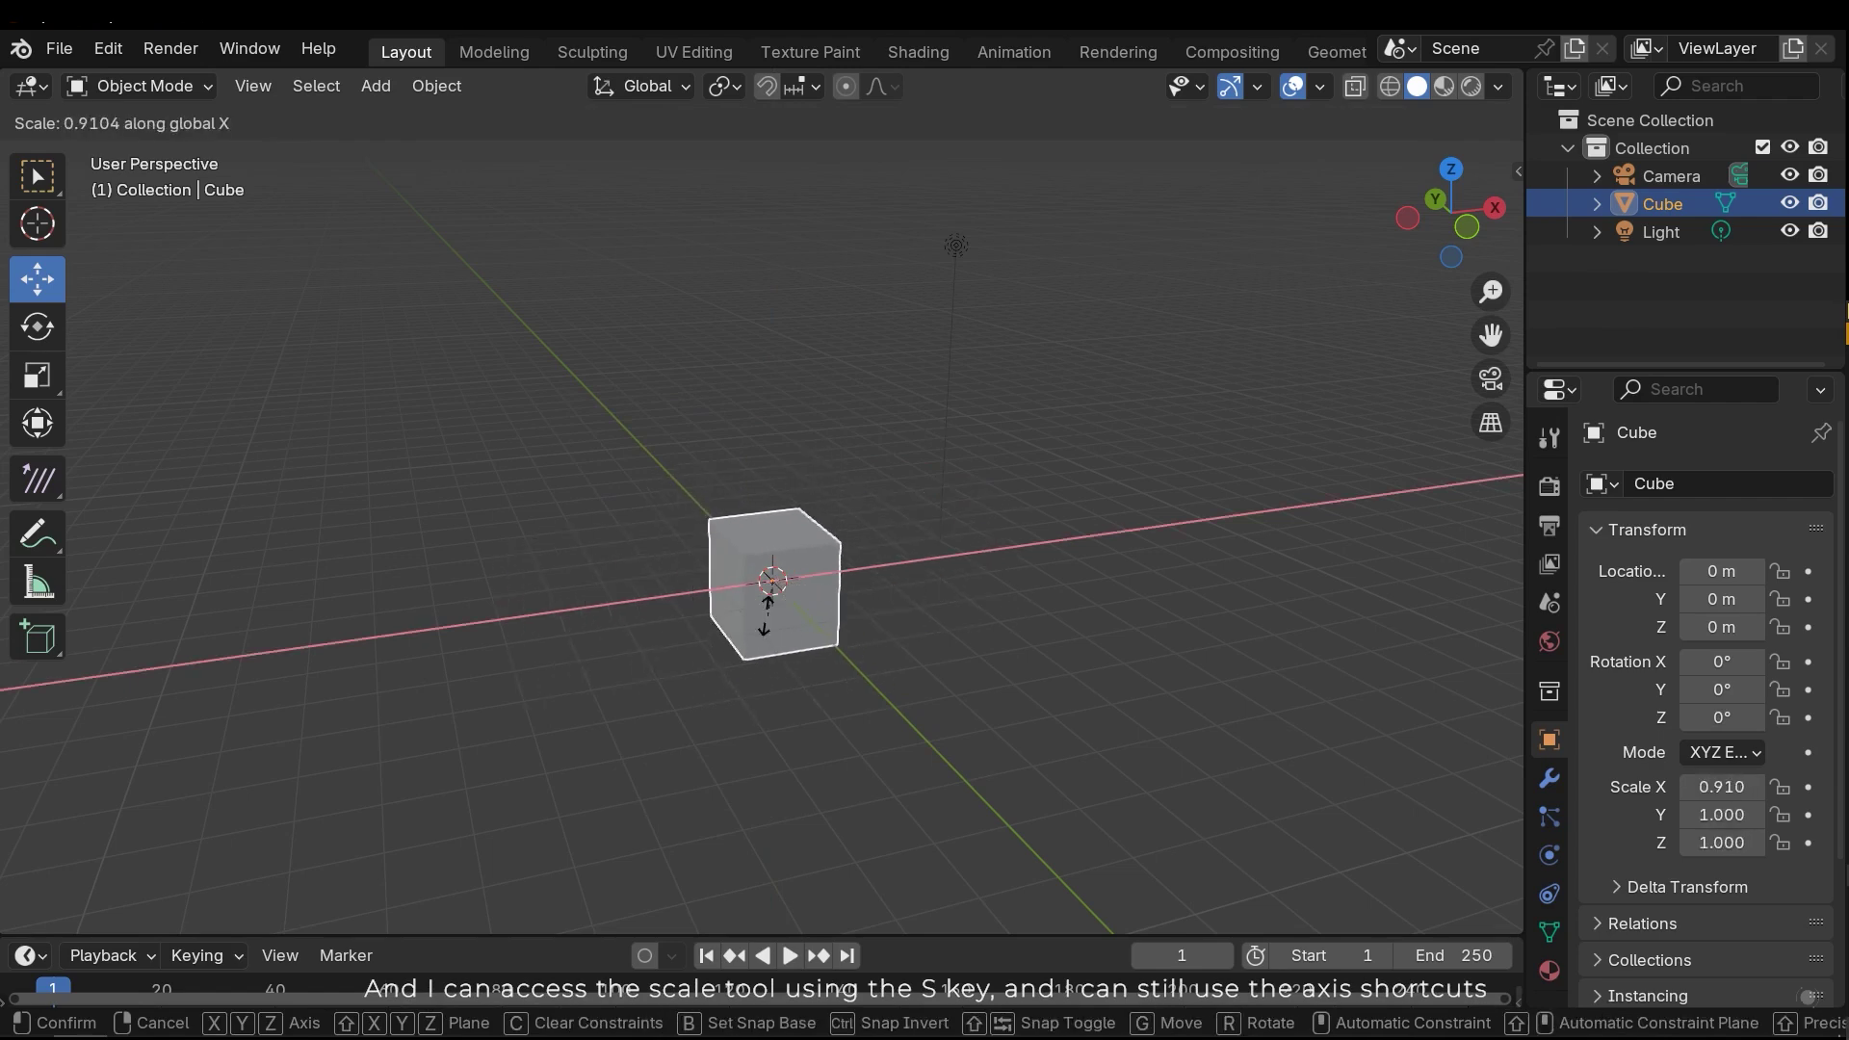
key(Escape)
click(1033, 681)
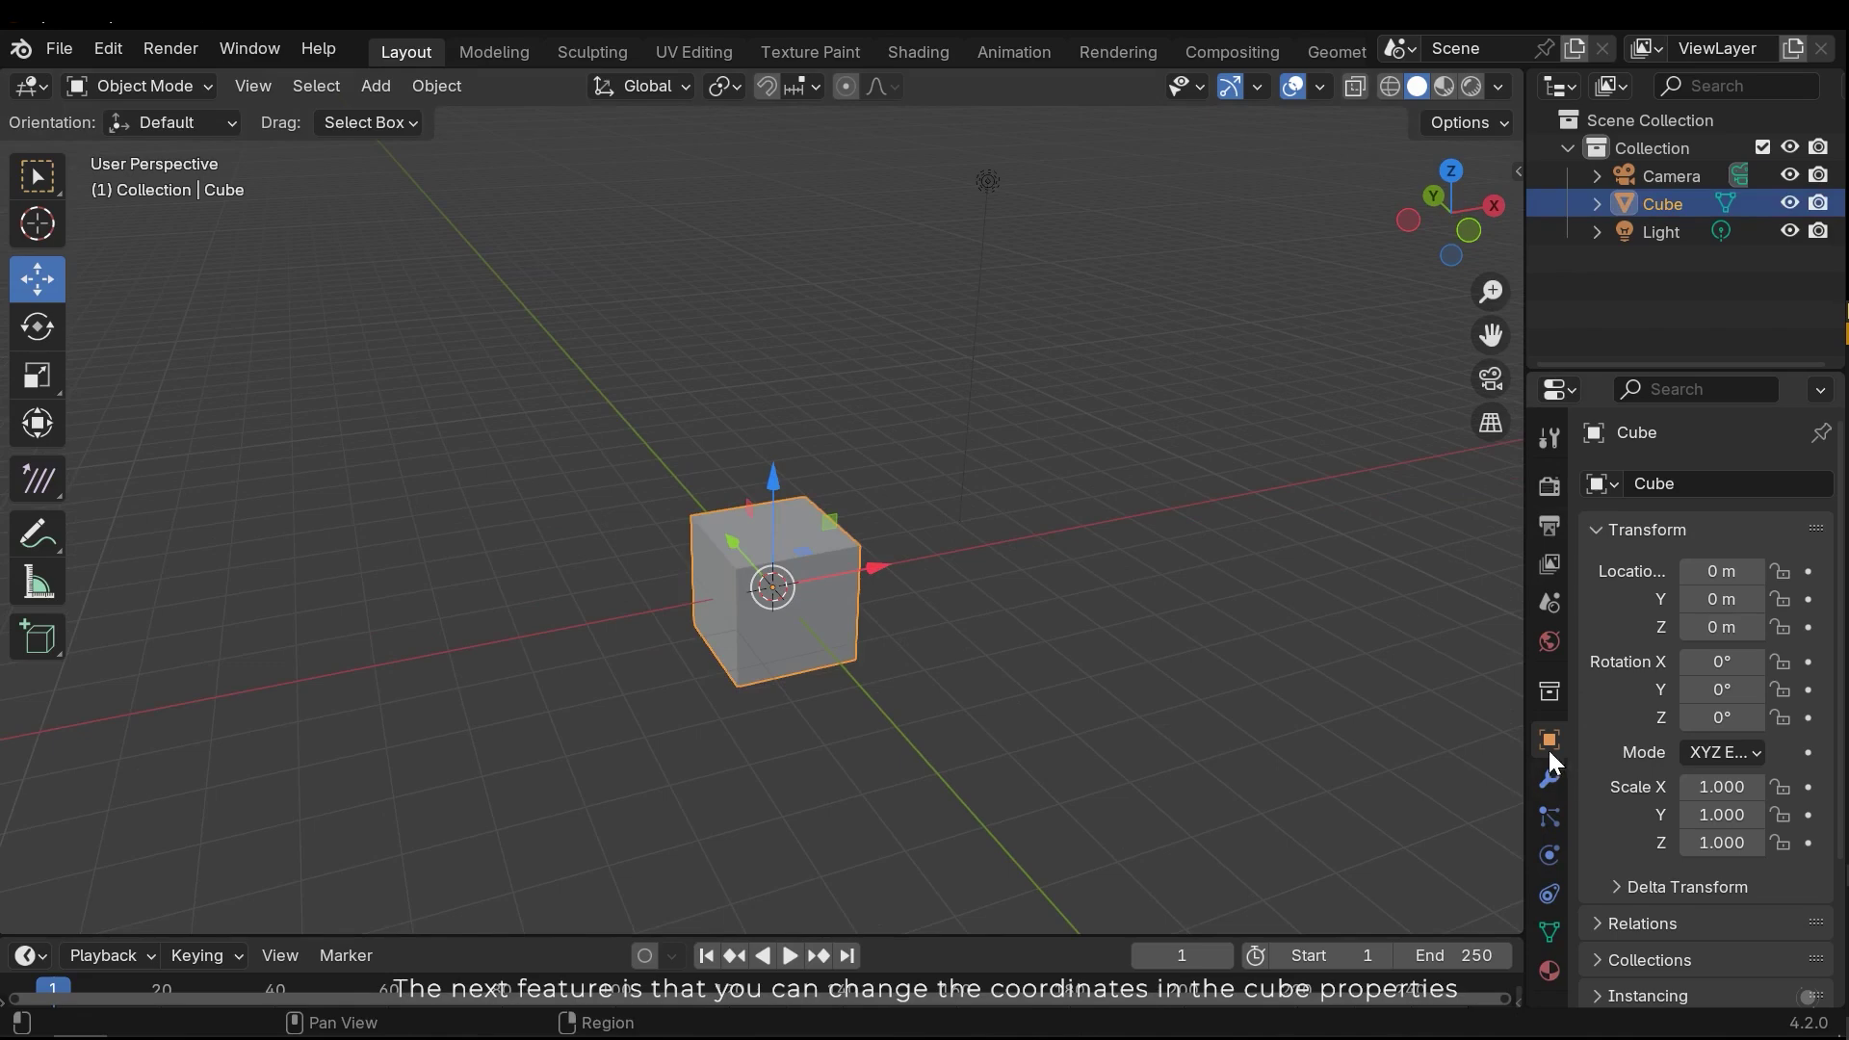
Collapse and re-expand the Transform section in the Object properties.
scroll(1750, 692, down, 2)
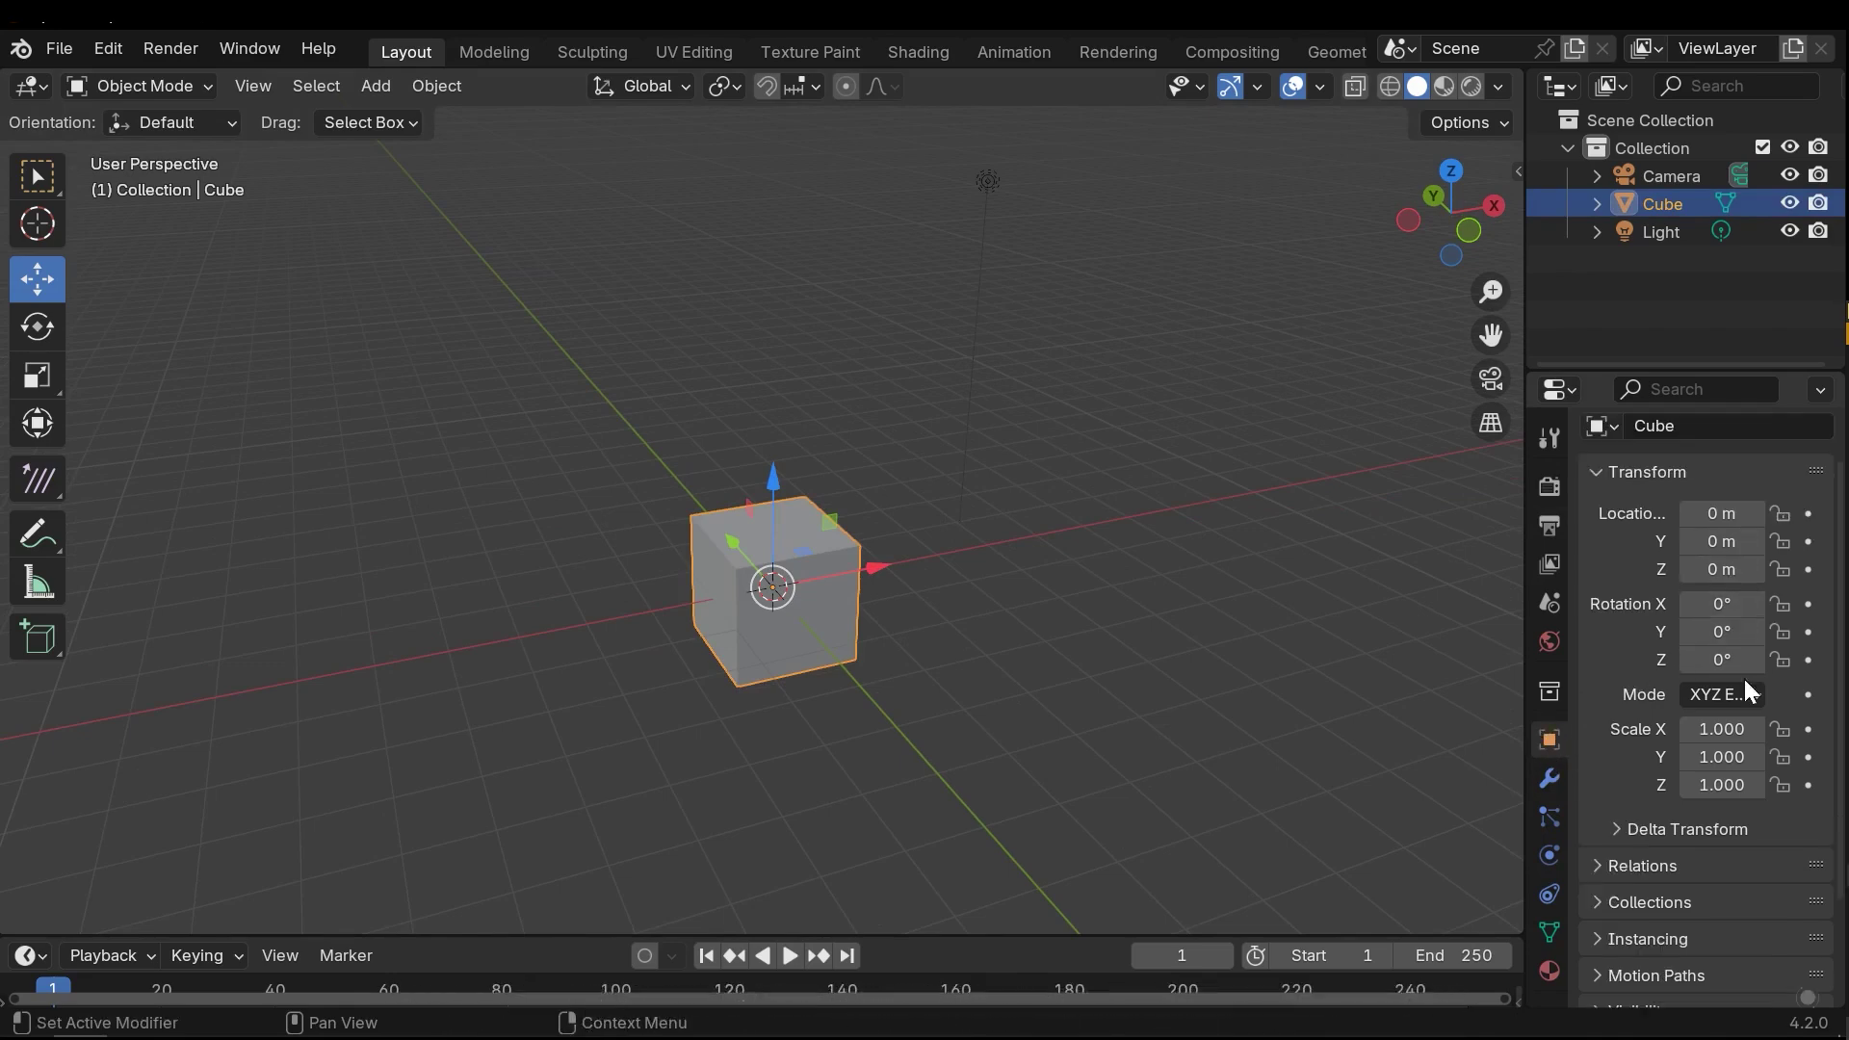
scroll(1748, 751, down, 4)
scroll(1745, 801, up, 6)
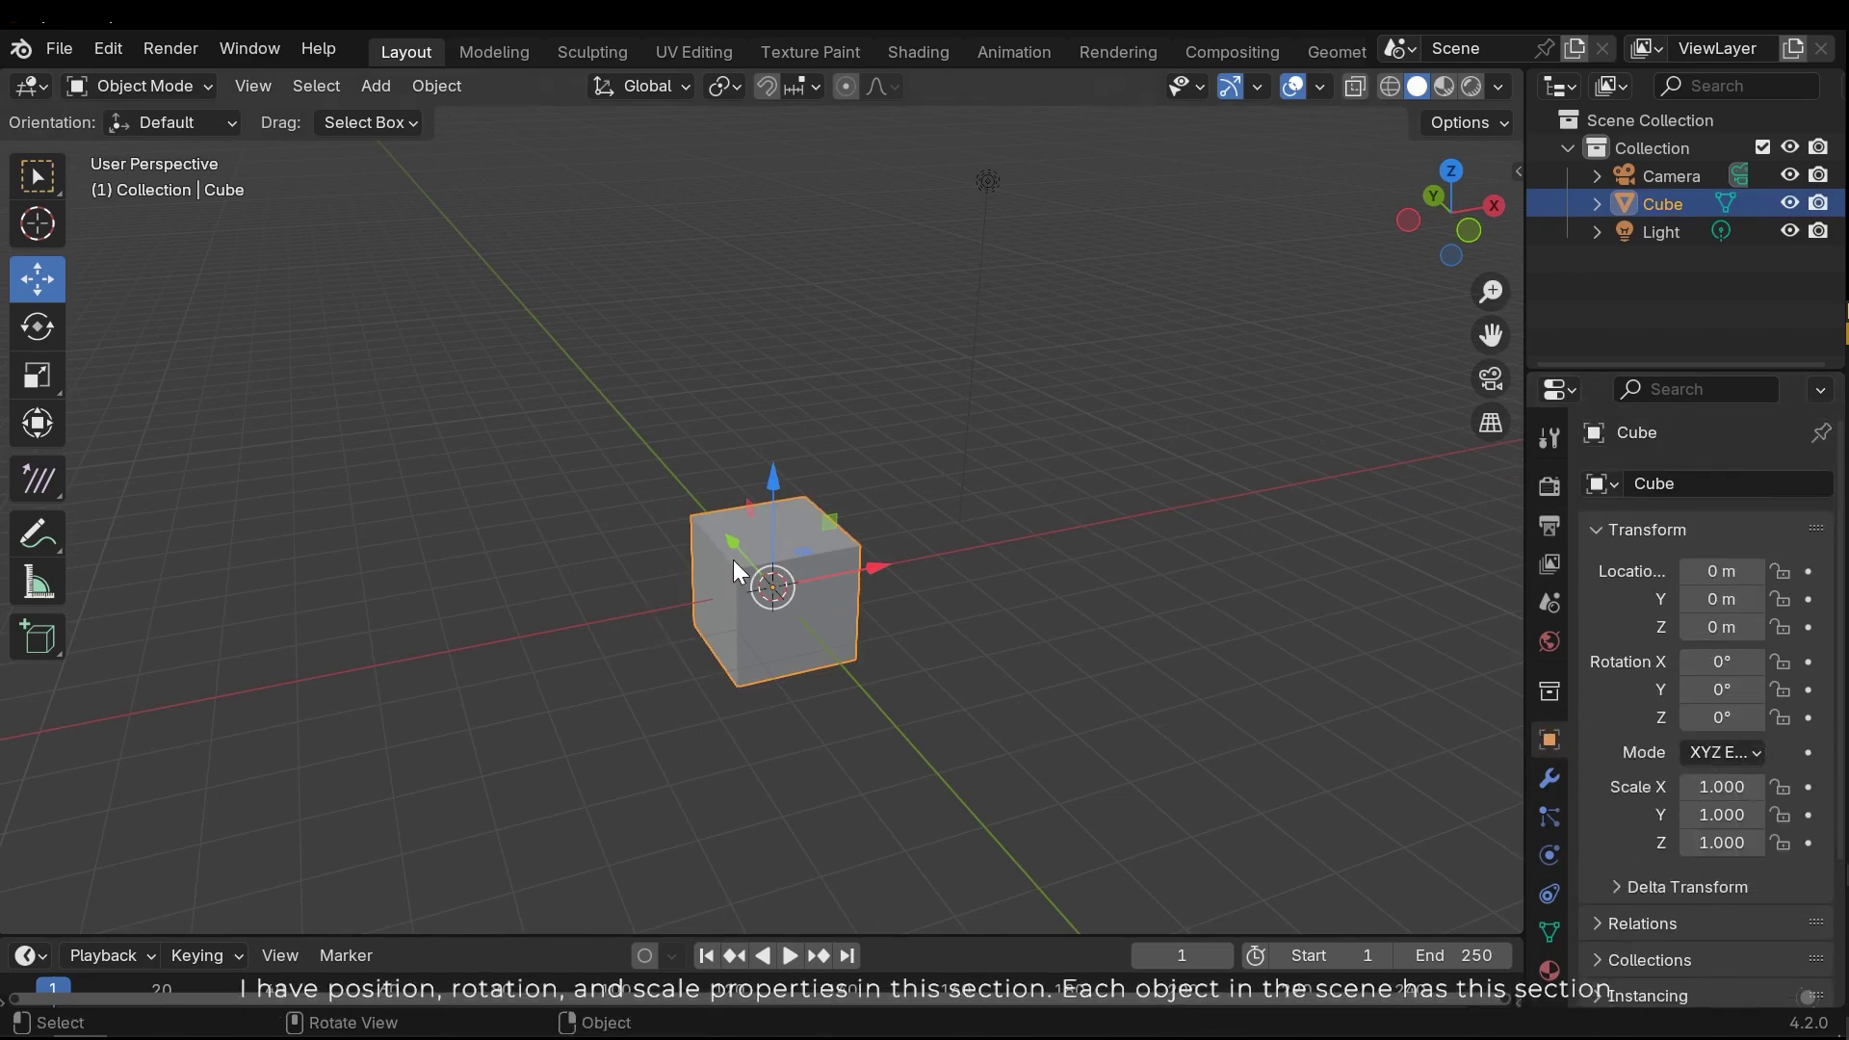
click(1649, 530)
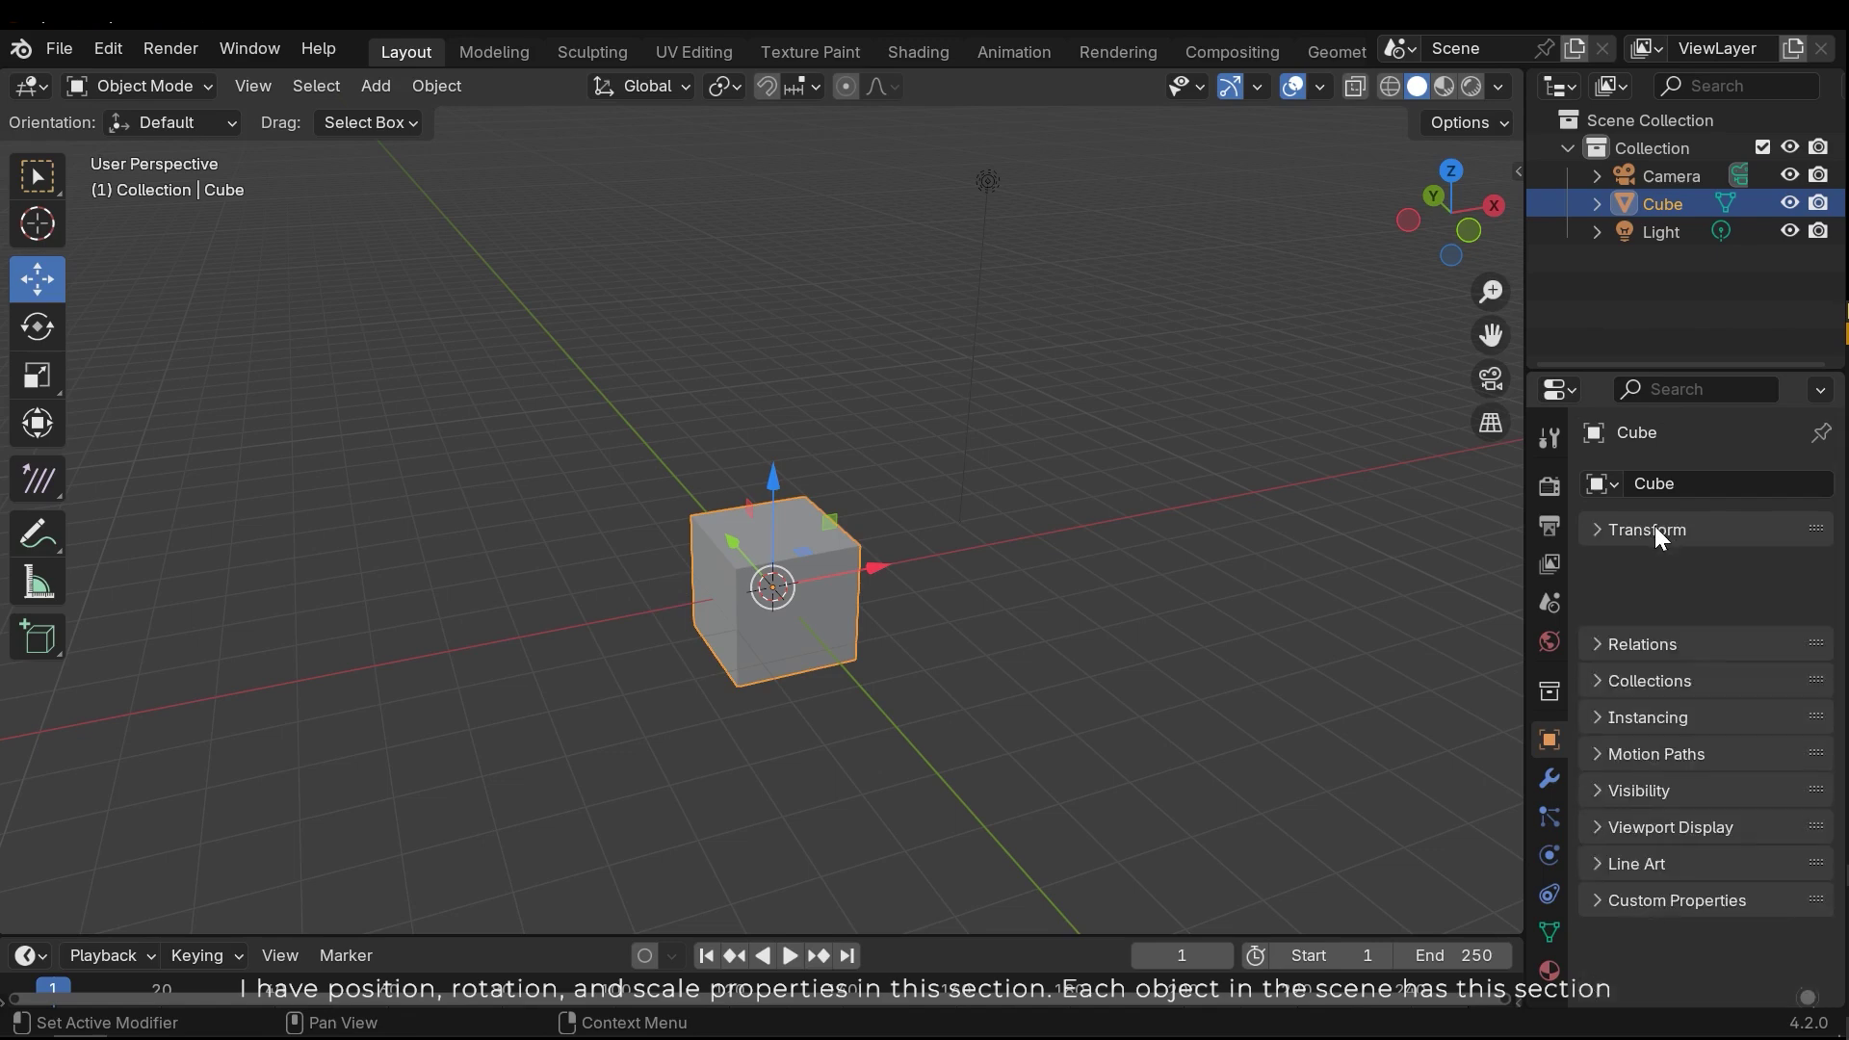
click(1653, 529)
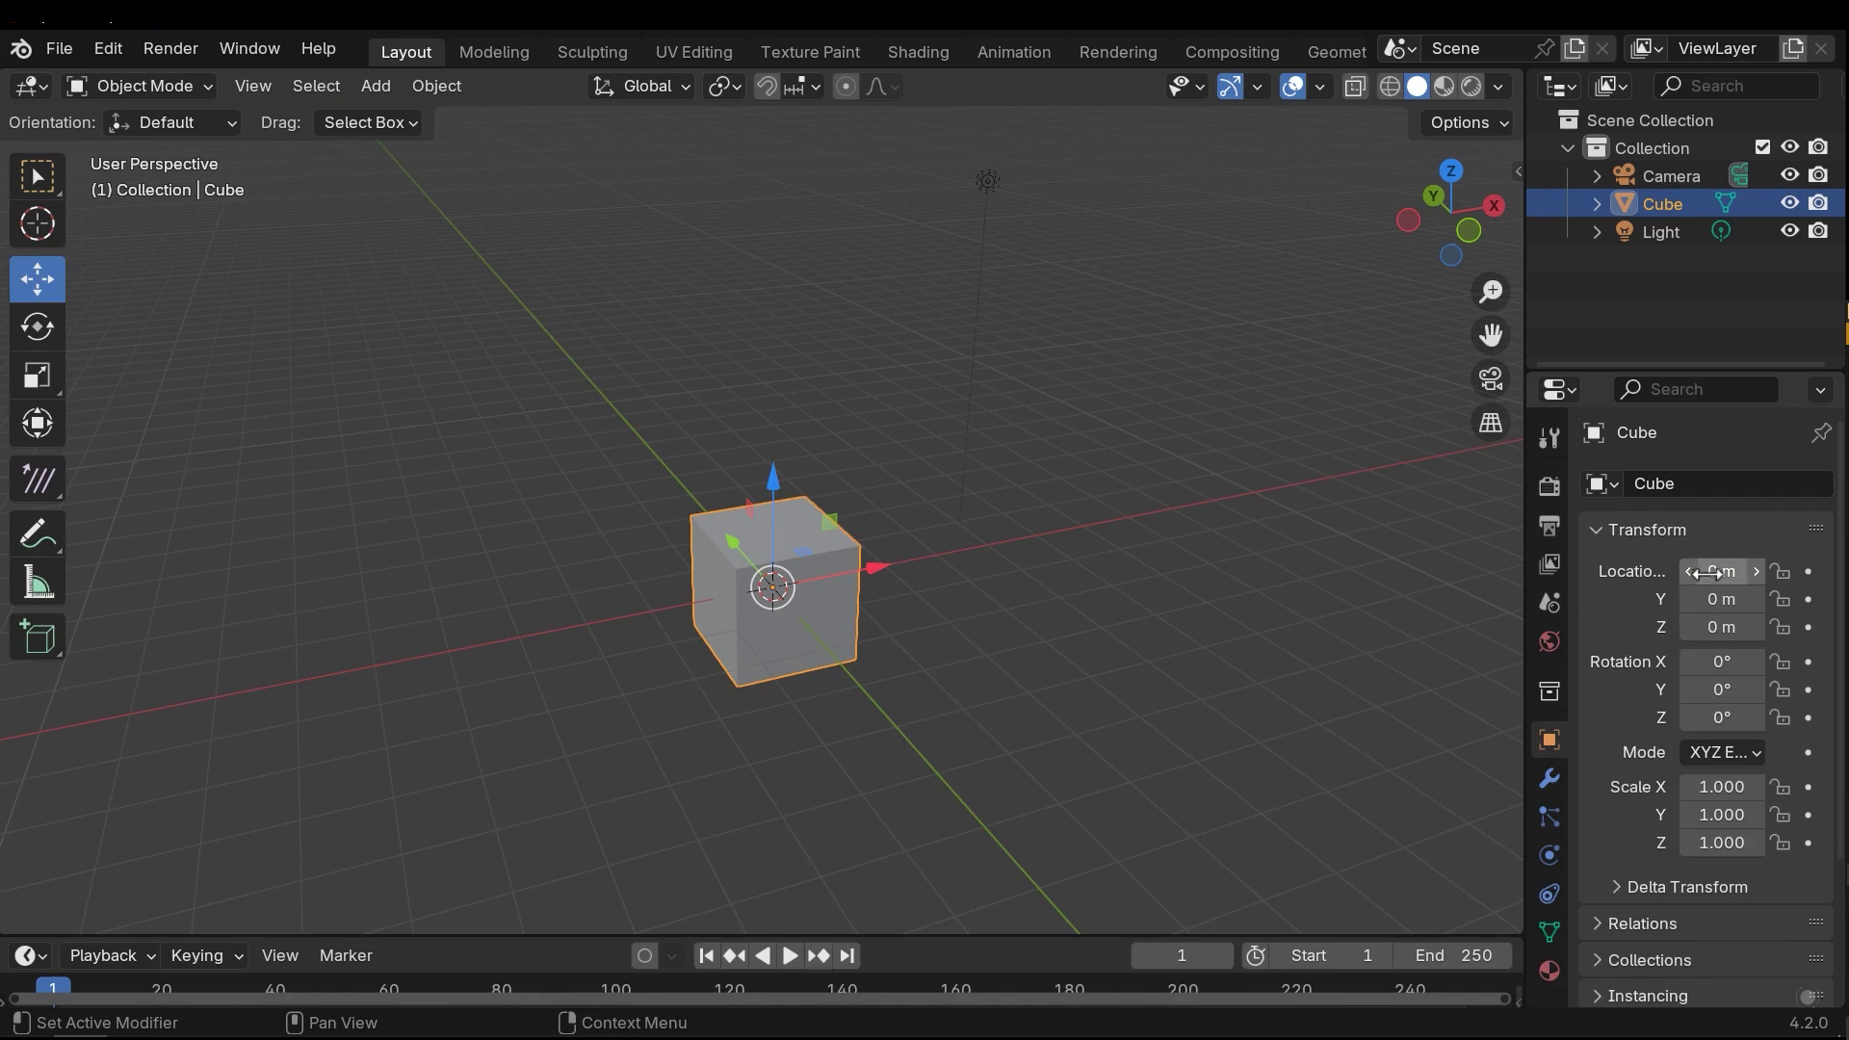
Drag the cube's X location and X scale fields, then reset them to 0 m and 1.000.
drag(1722, 571, 1733, 690)
key(BackSpace)
key(BackSpace)
key(BackSpace)
key(BackSpace)
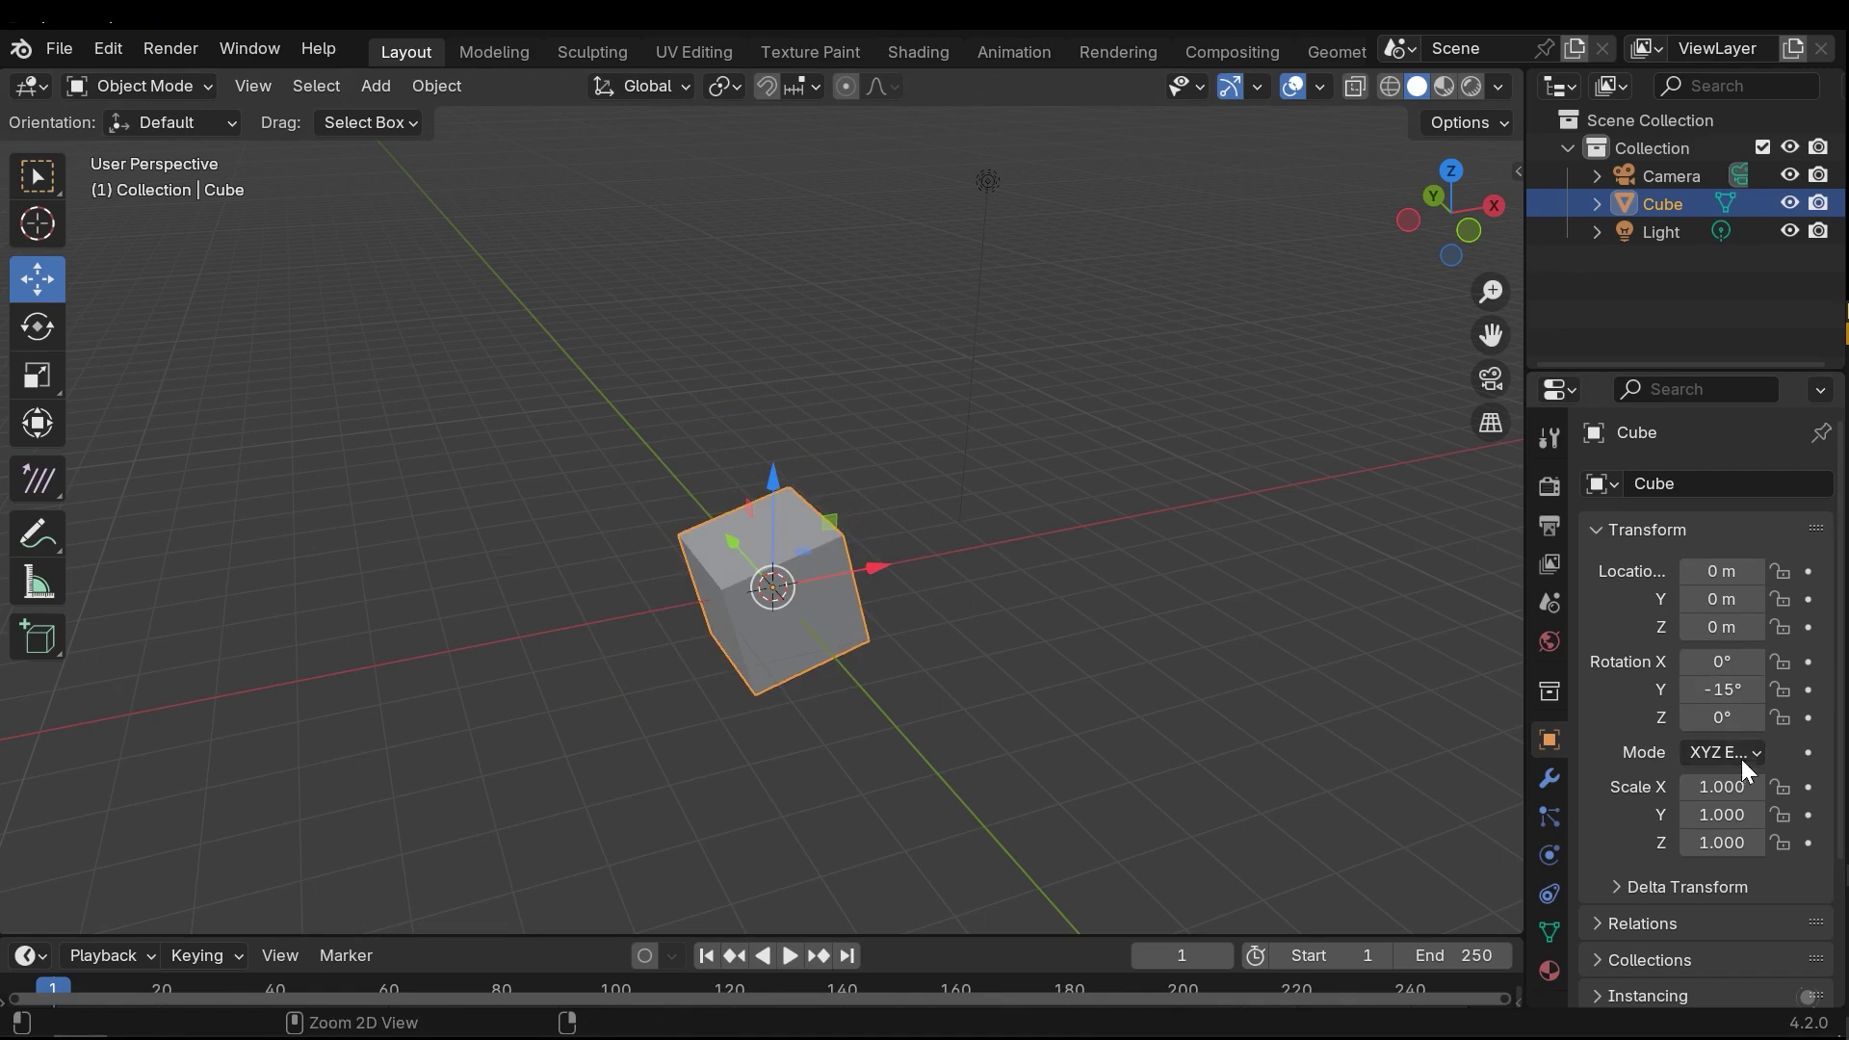
key(ctrl+z)
drag(1722, 787, 1825, 786)
key(BackSpace)
key(BackSpace)
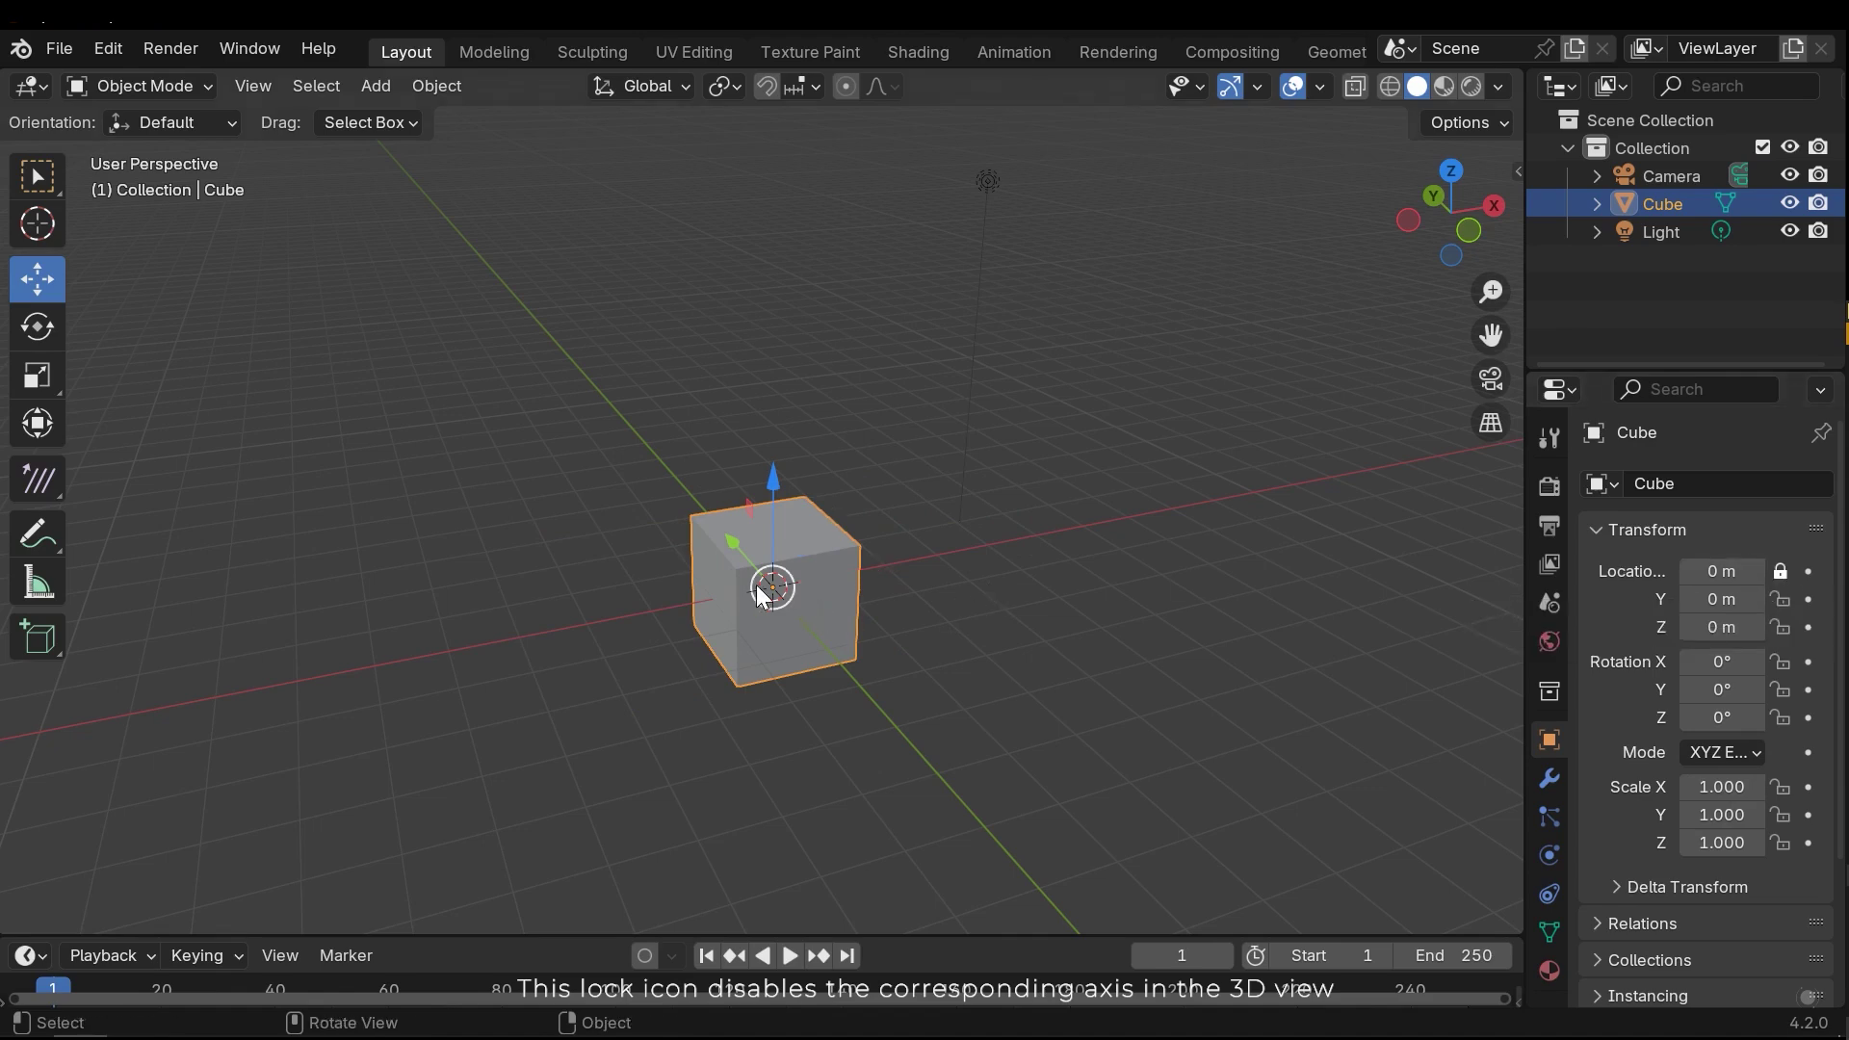
middle_drag(884, 551, 791, 589)
Unlock the cube's X location and deselect the cube.
click(1780, 571)
scroll(796, 587, down, 3)
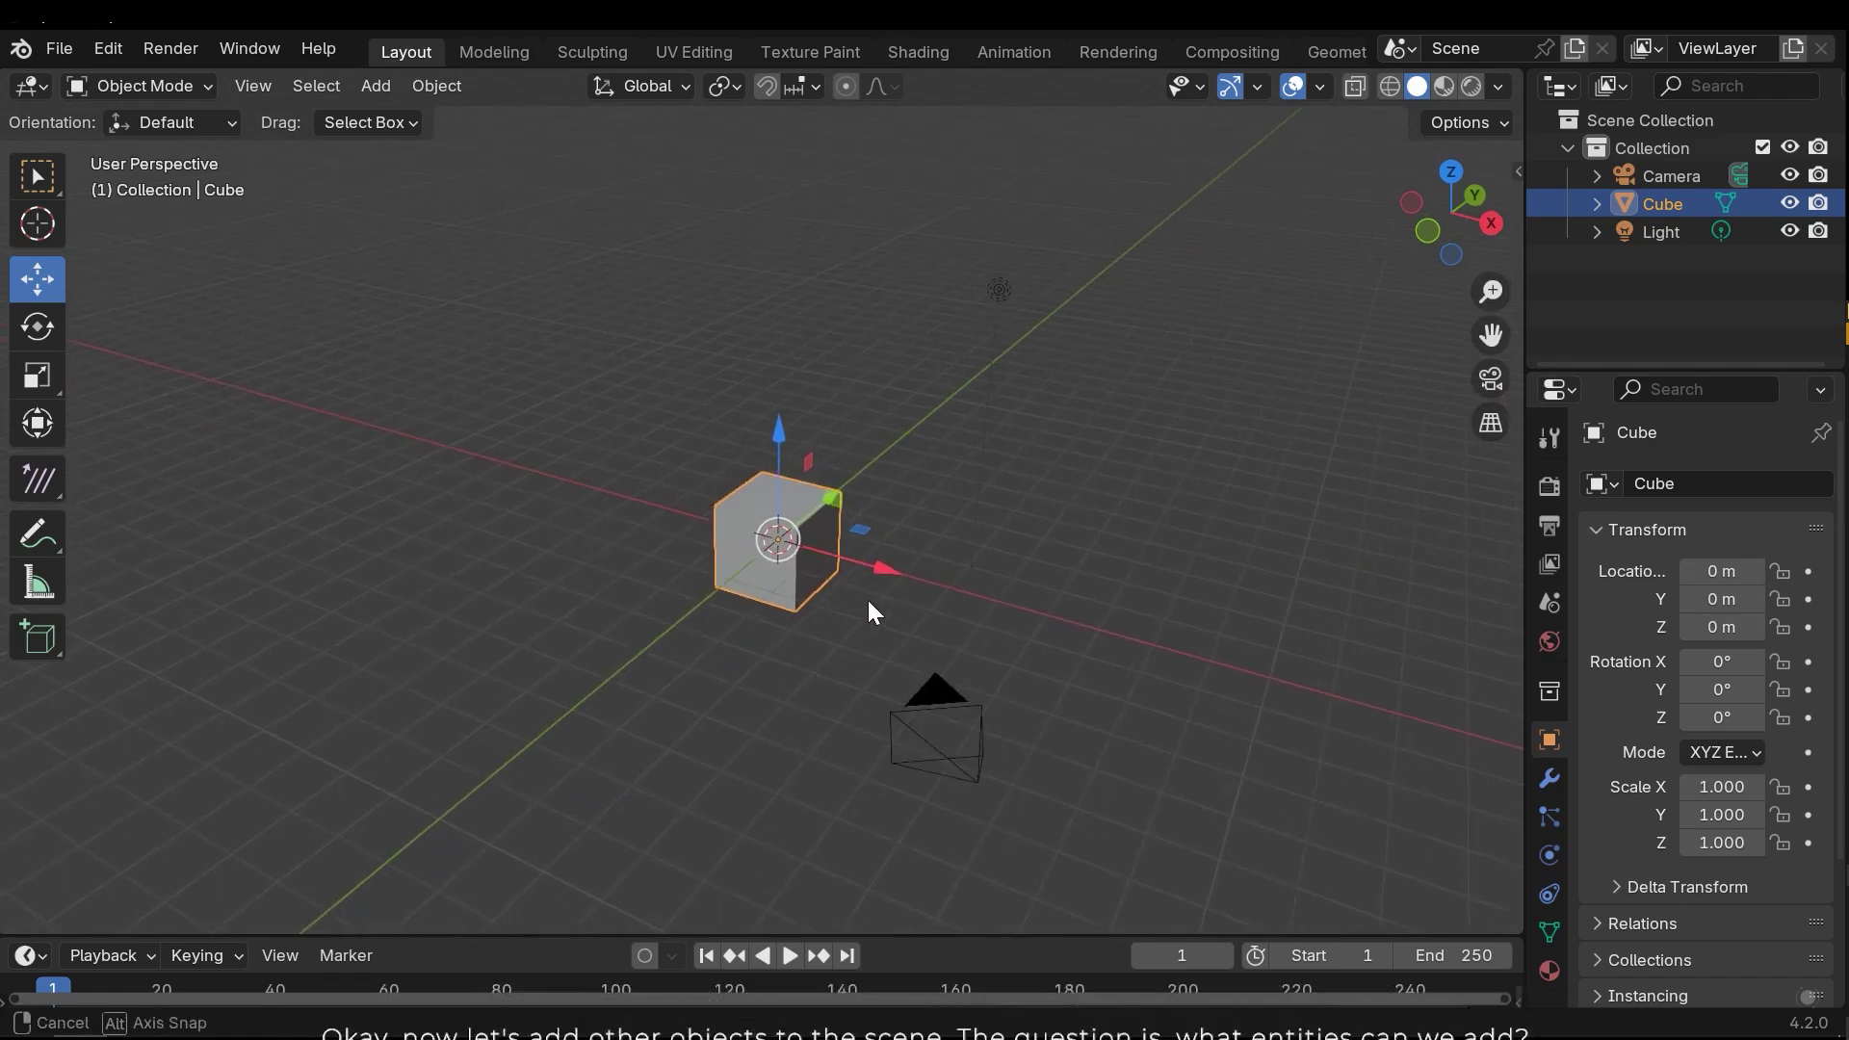
click(1025, 568)
Show the Add > Mesh primitives list, from Plane and Cube through to Monkey.
shift+scroll(1025, 568, up, 1)
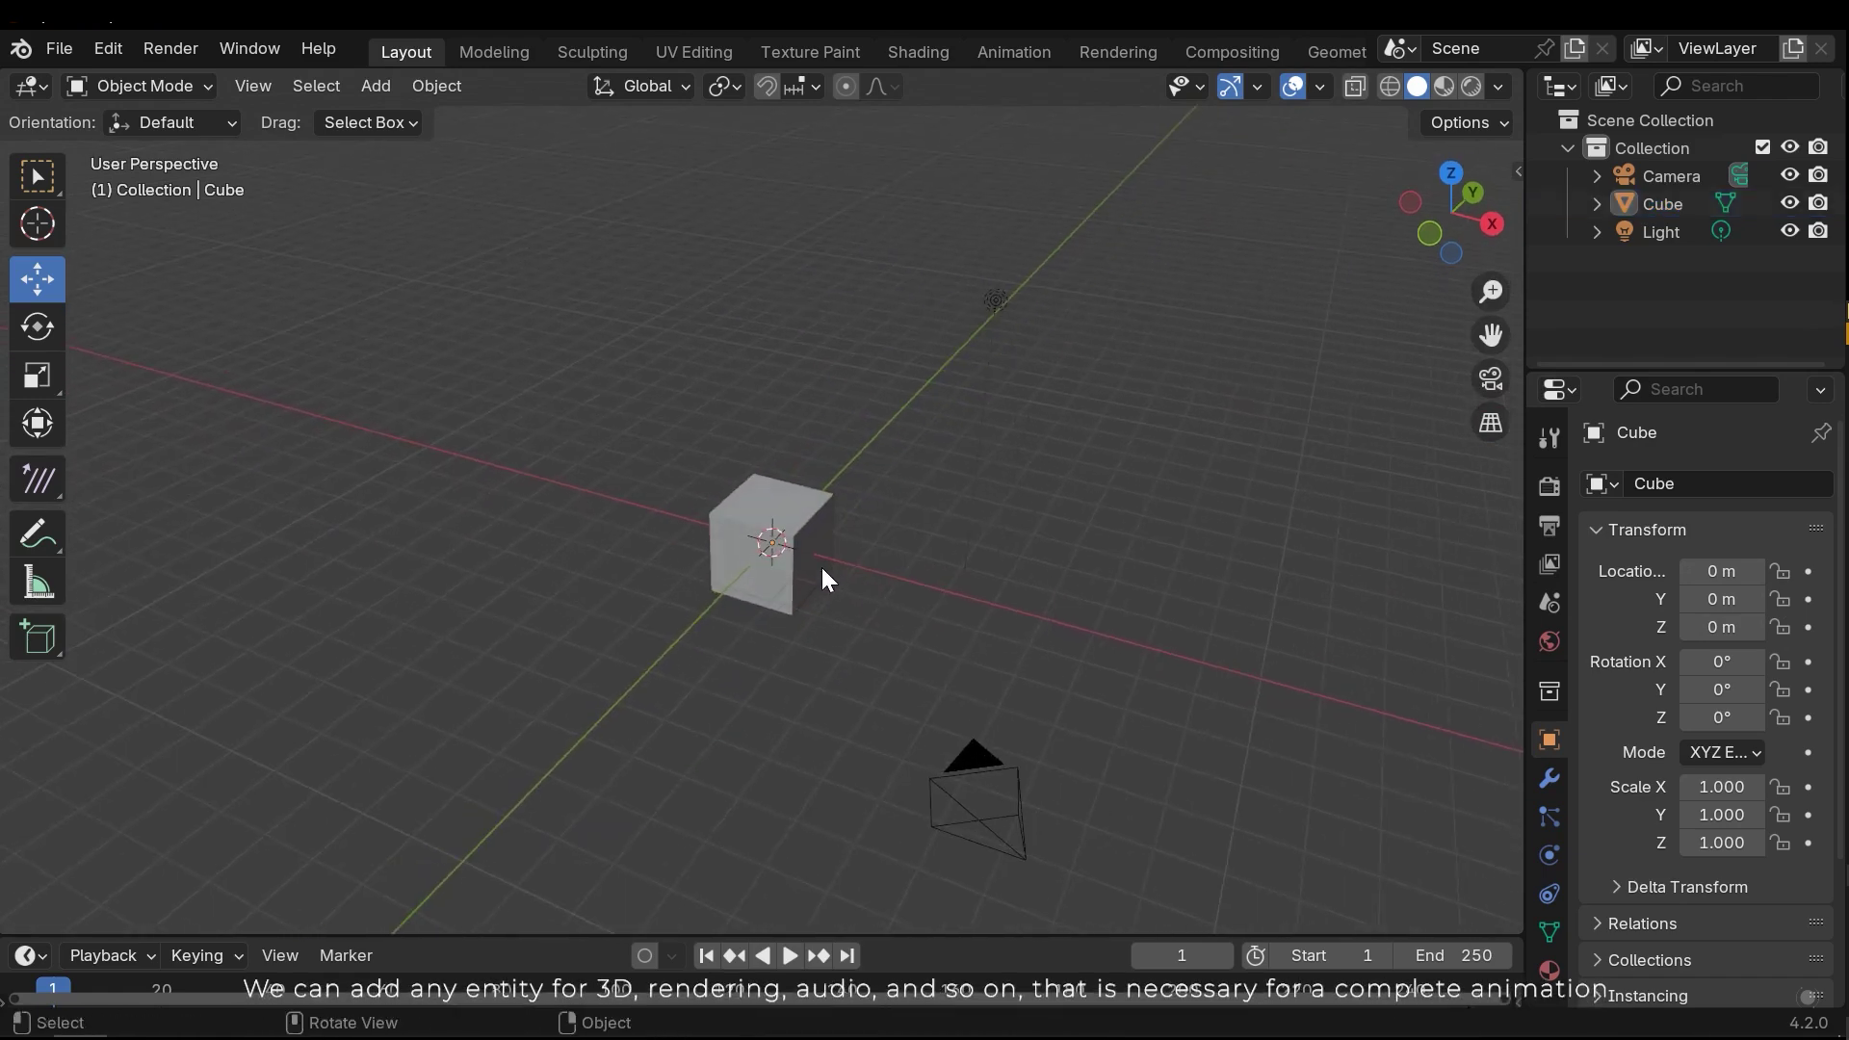
scroll(793, 586, down, 4)
mouse_move(792, 586)
middle_down()
mouse_move(811, 592)
mouse_move(796, 557)
middle_up()
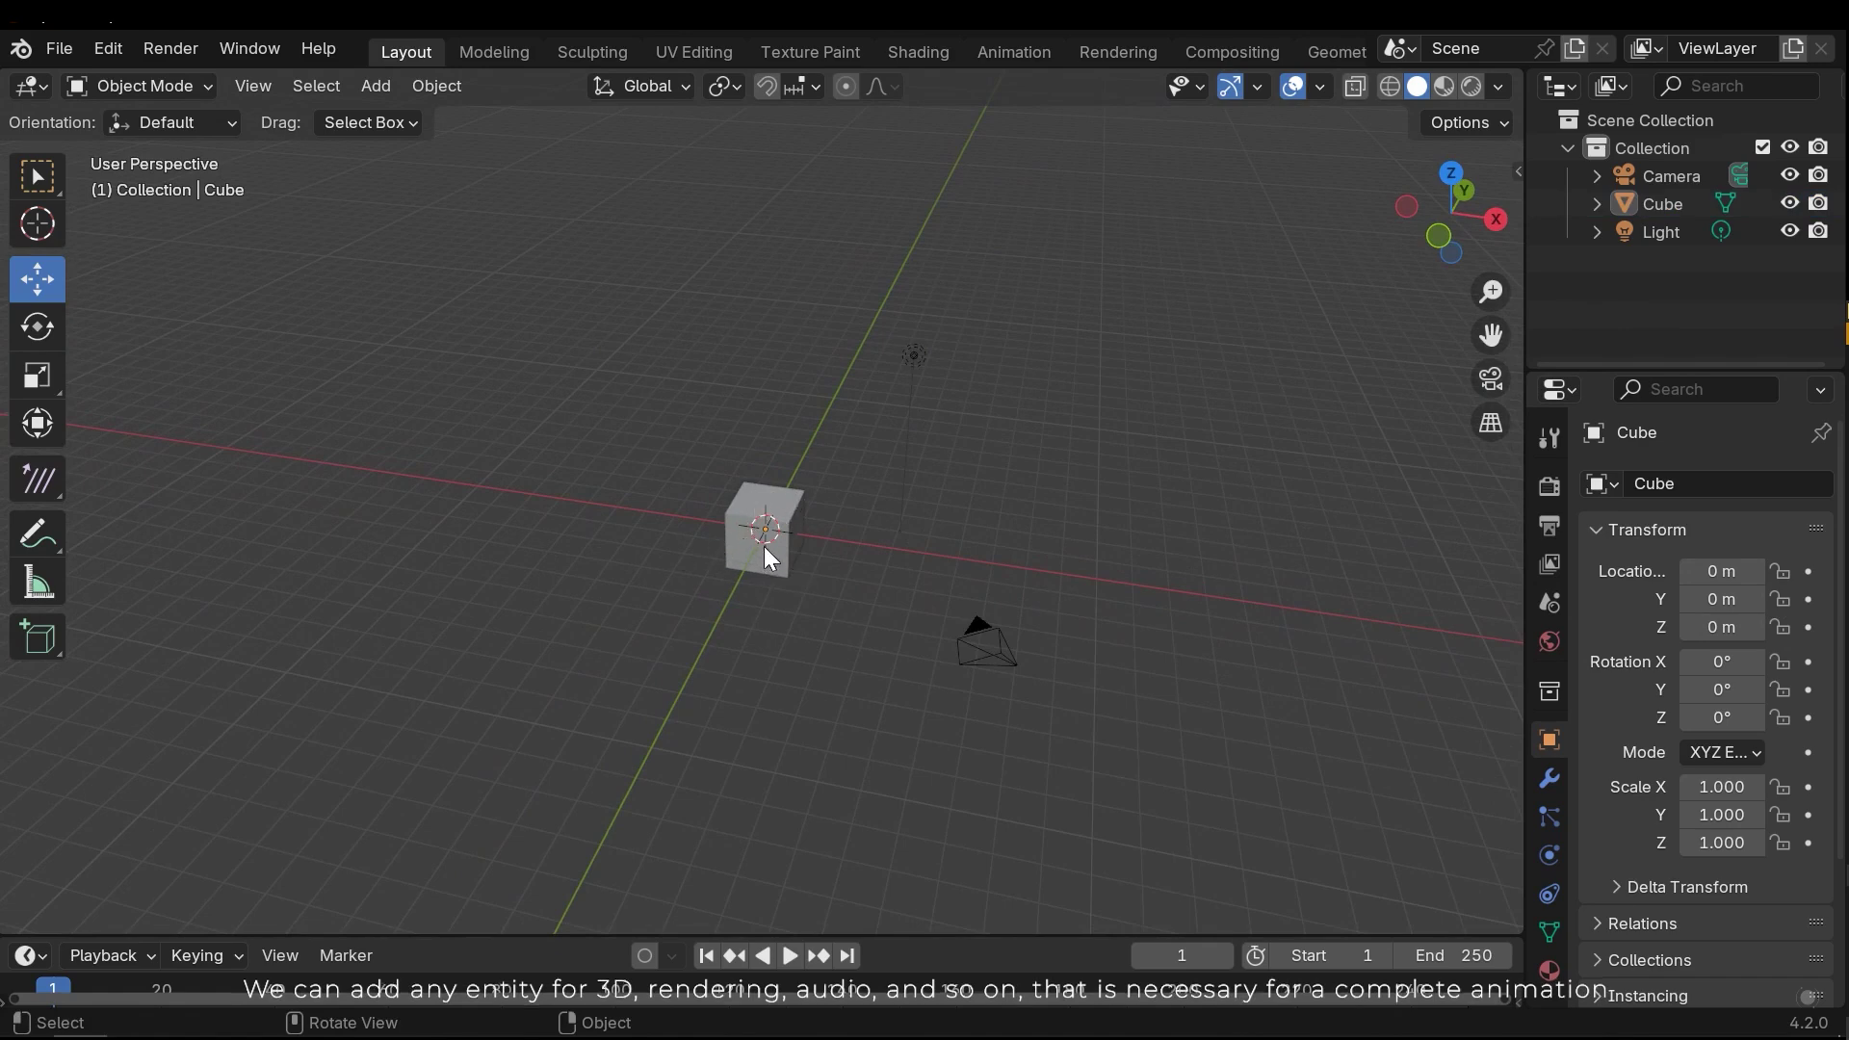
middle_drag(766, 550, 778, 556)
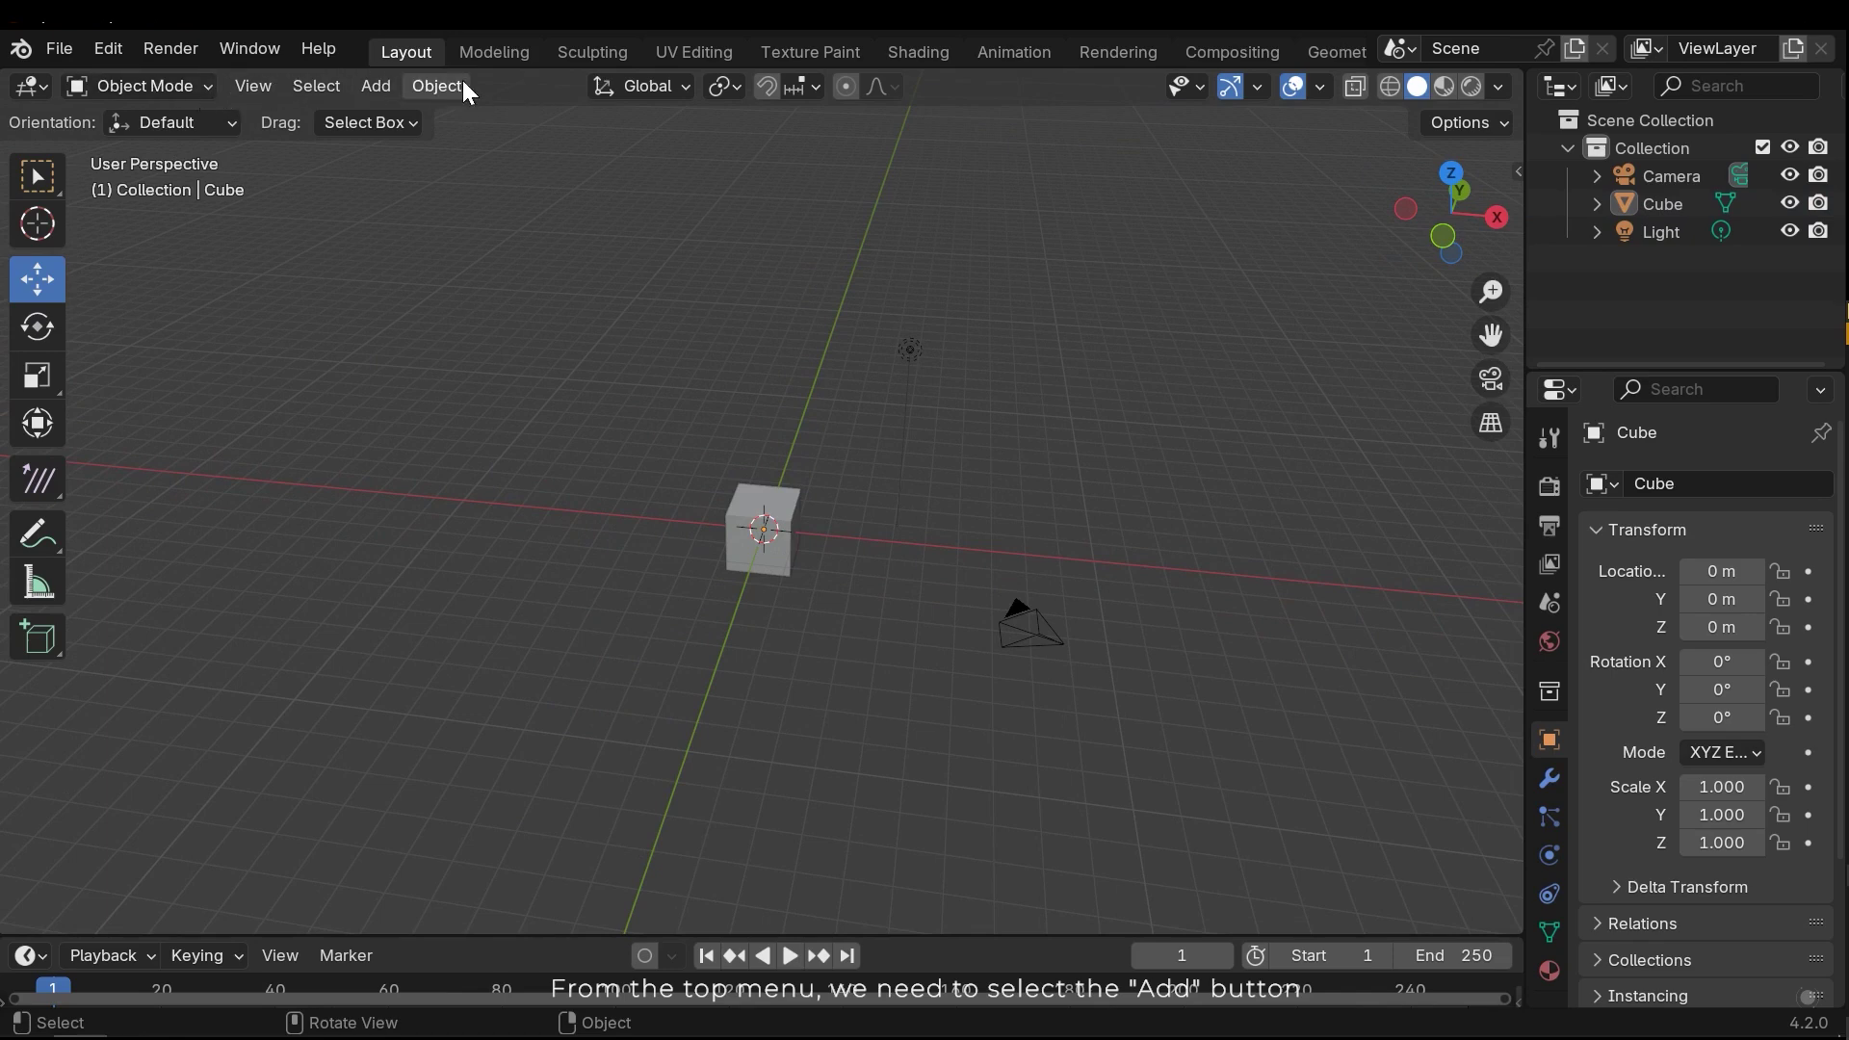
click(366, 85)
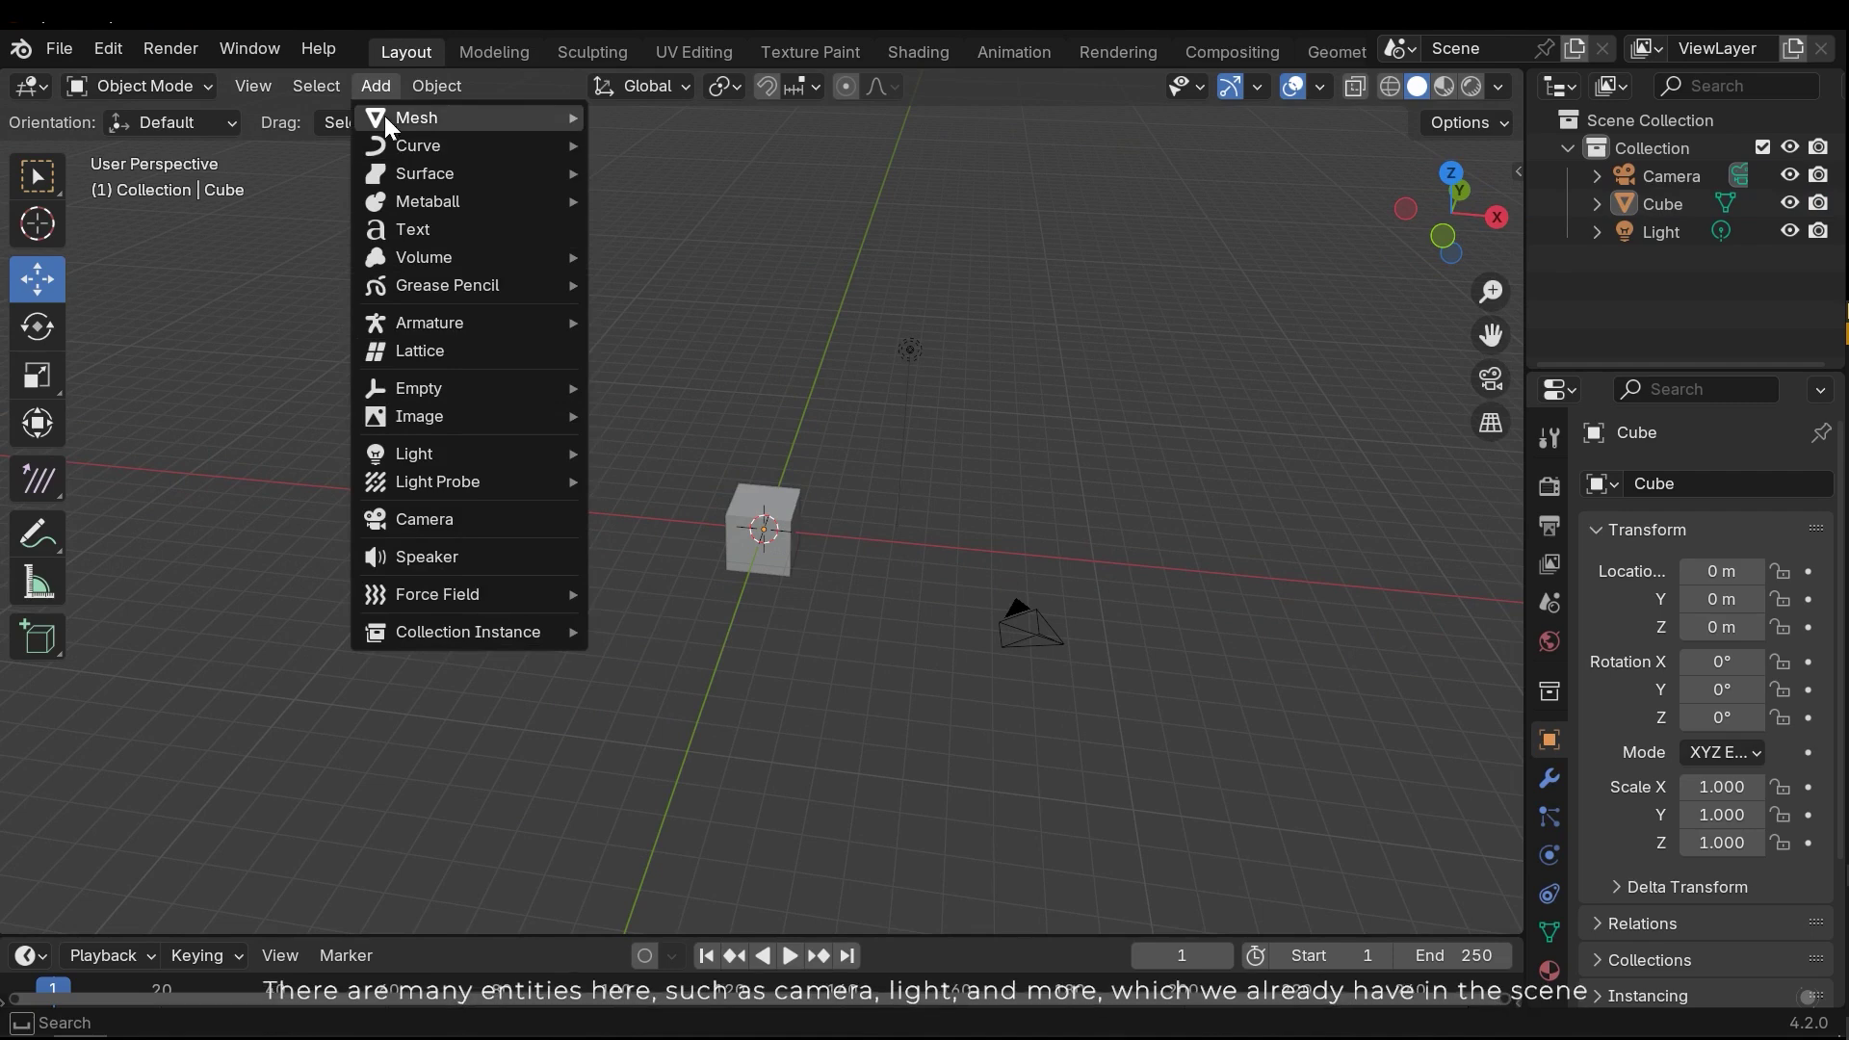
mouse_move(396, 117)
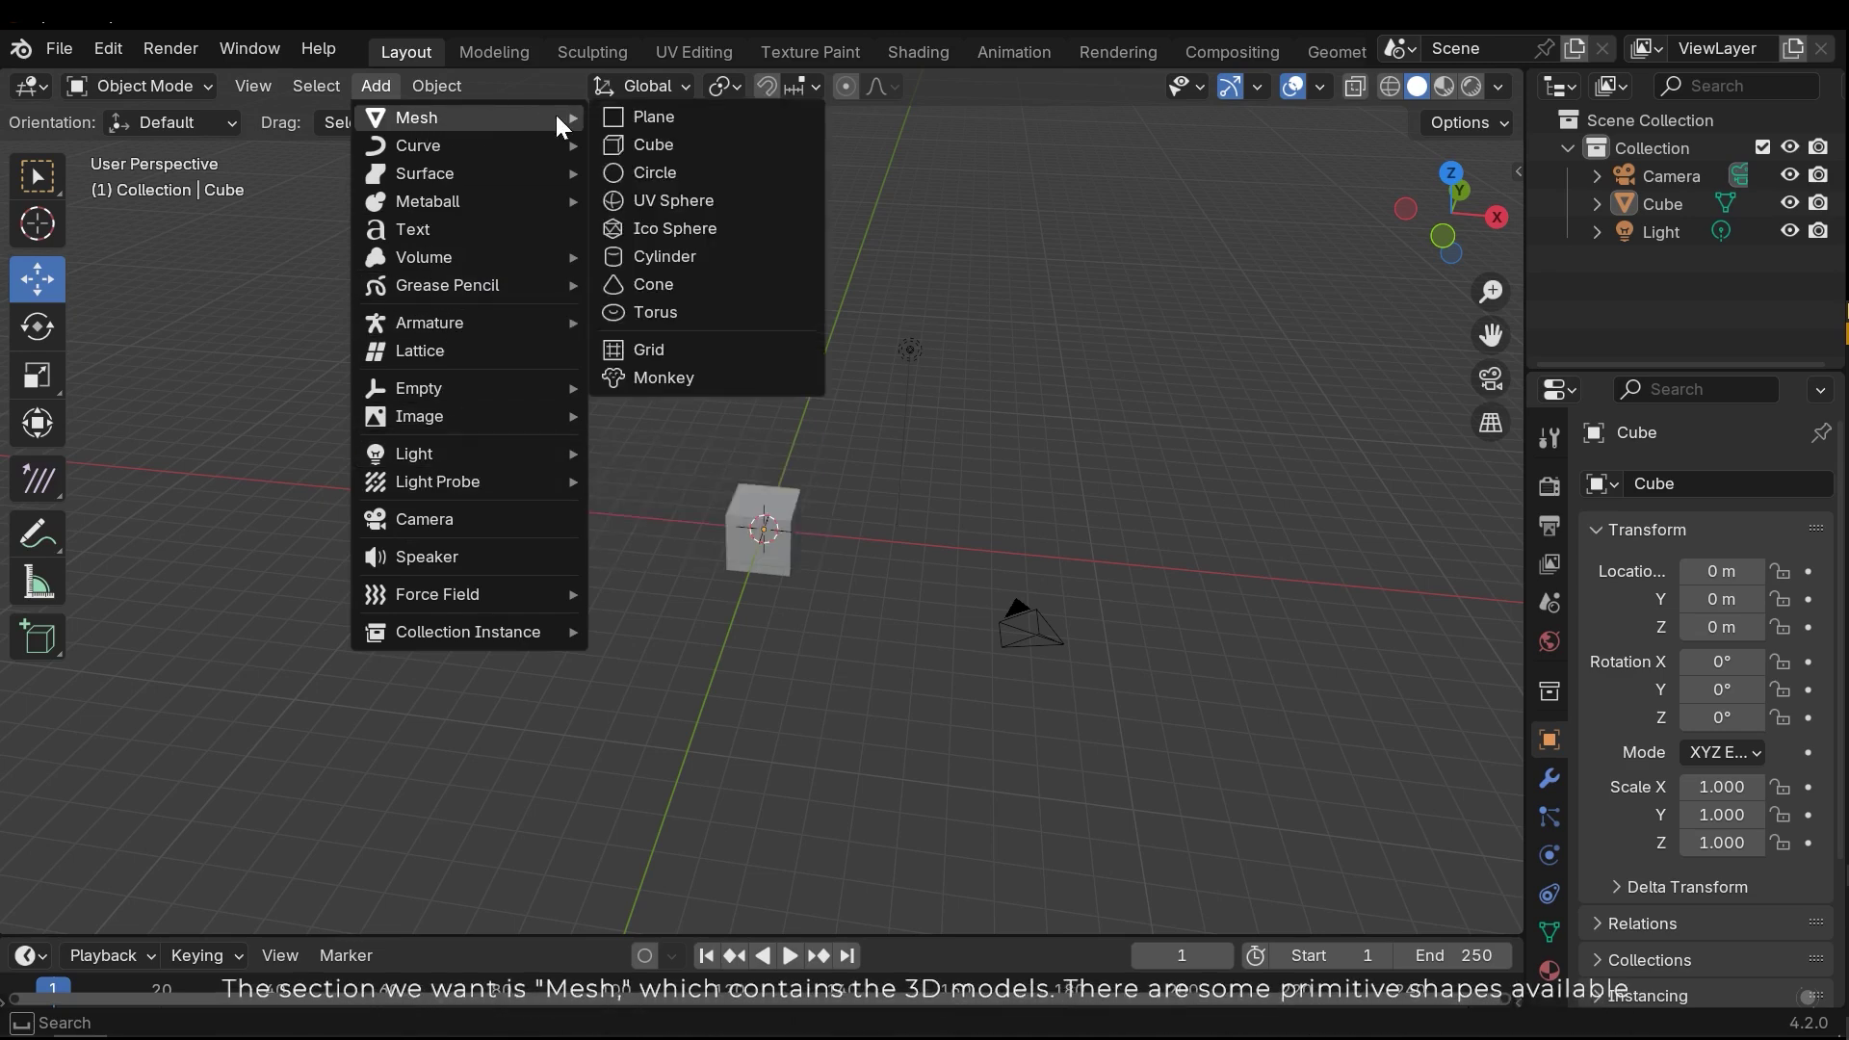
Add a plane at the origin and scale it up to 7.757.
click(664, 118)
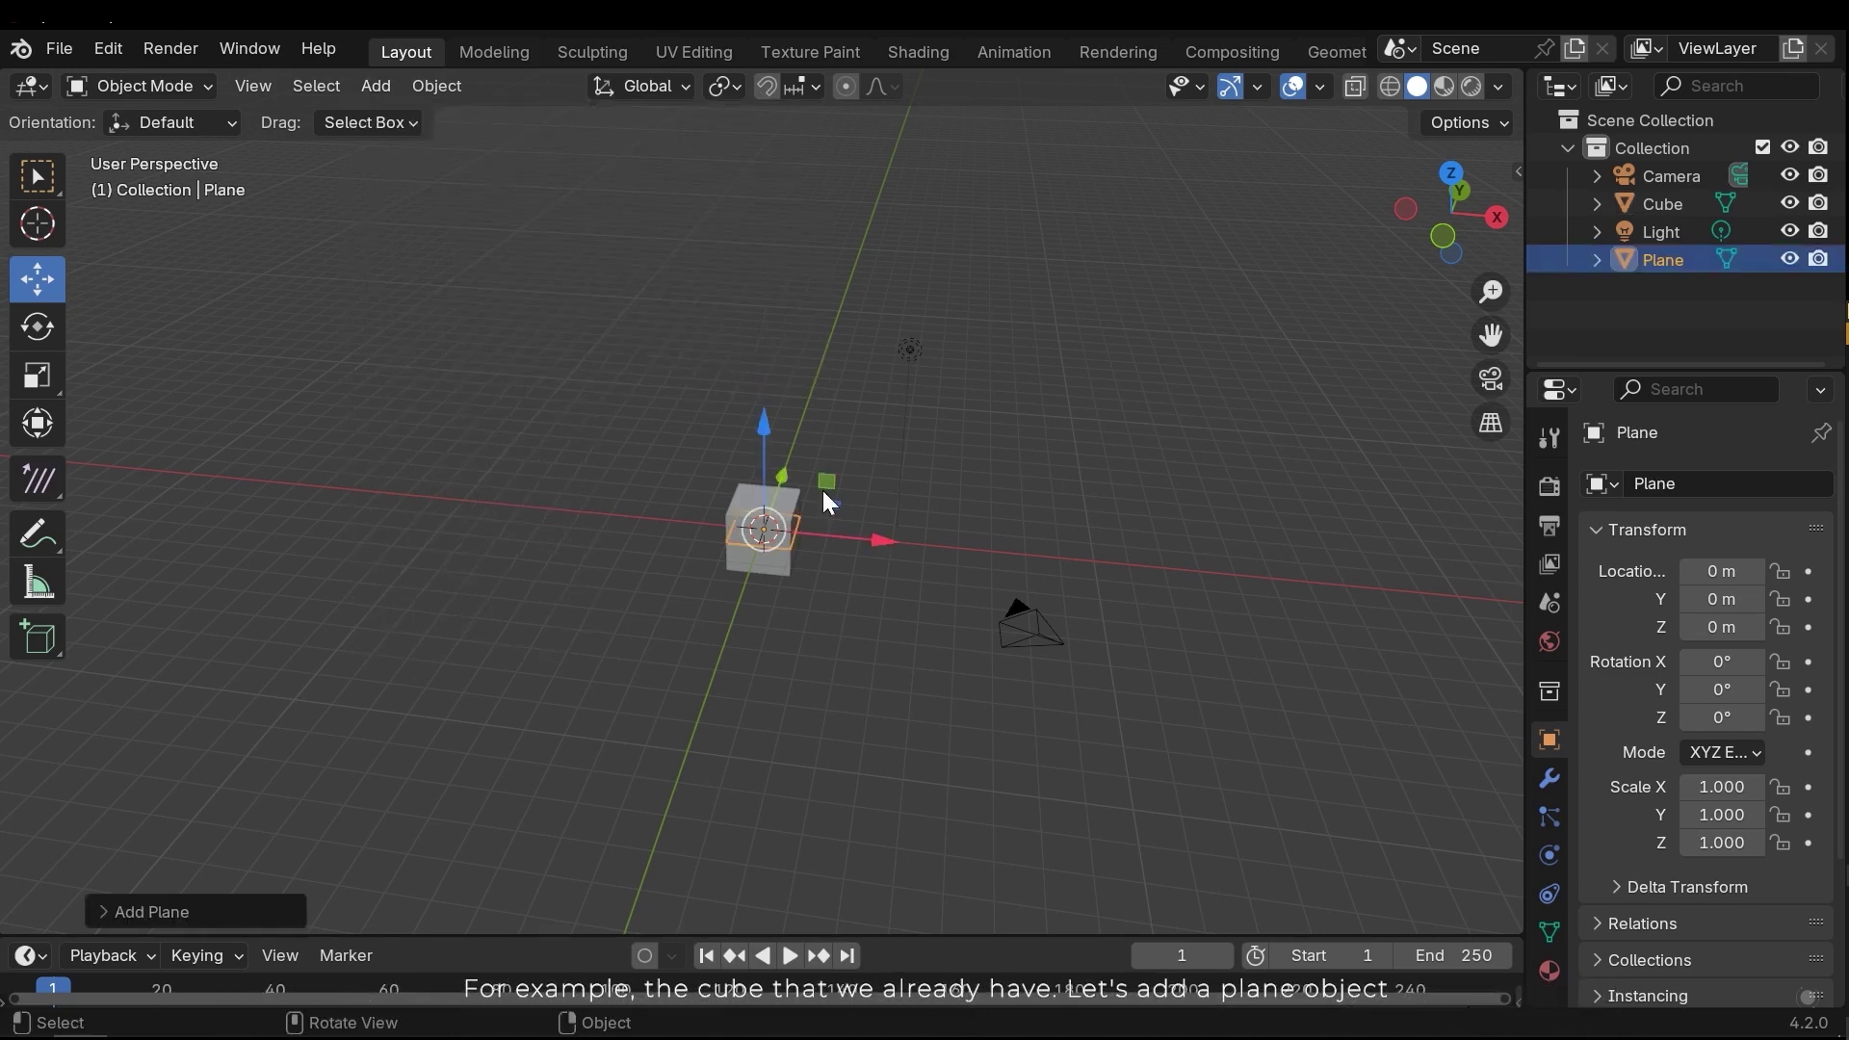
middle_drag(794, 576, 828, 597)
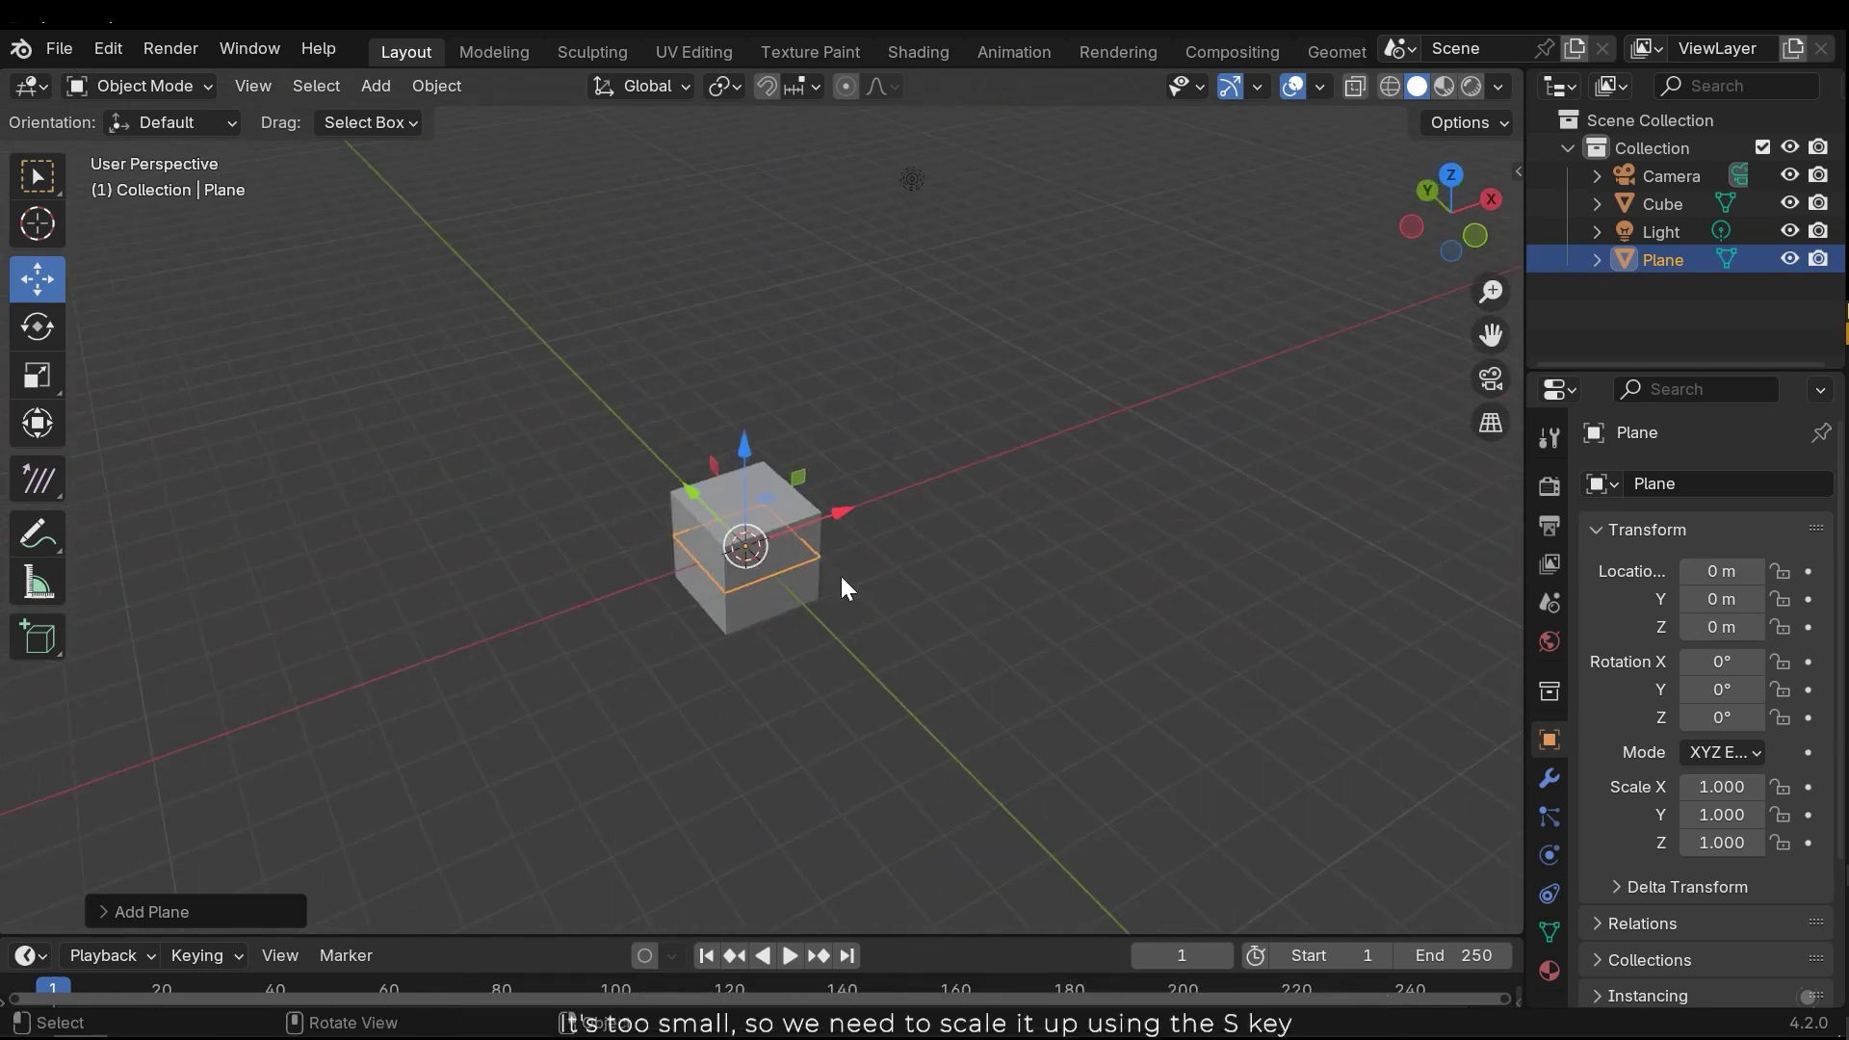
key(s)
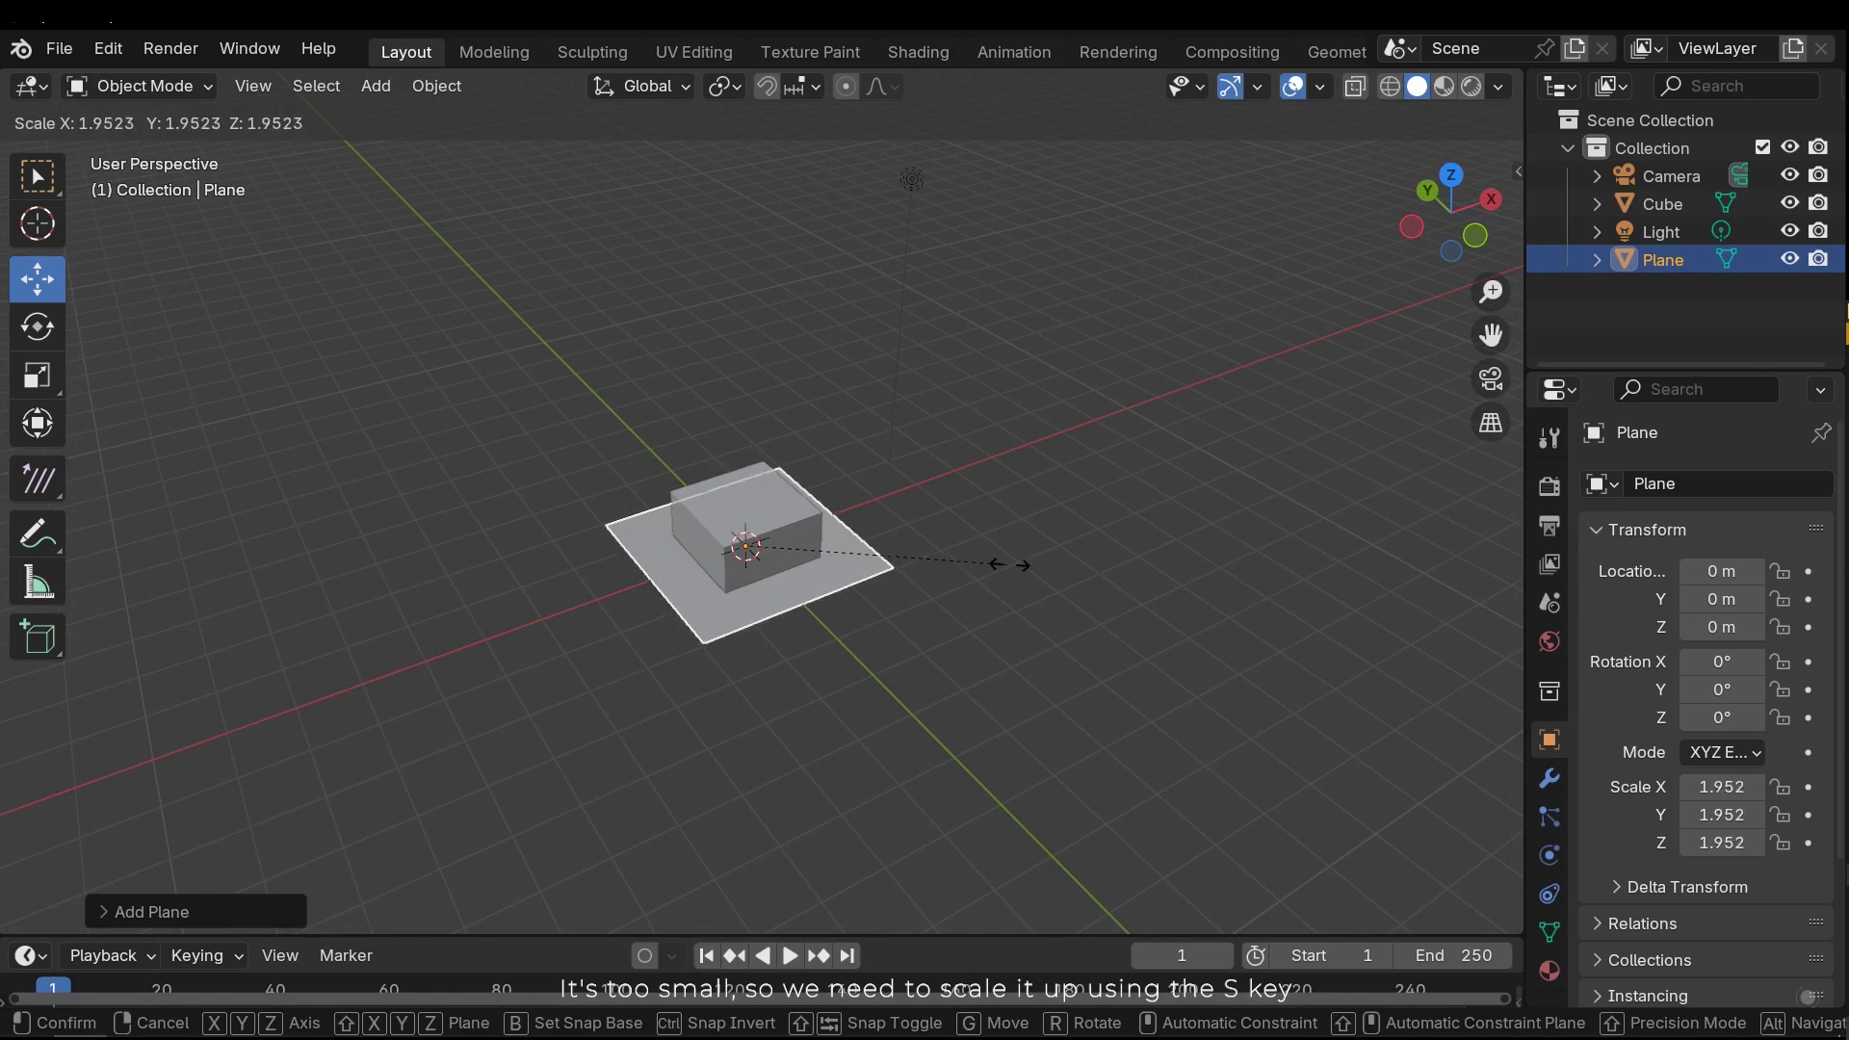
click(278, 556)
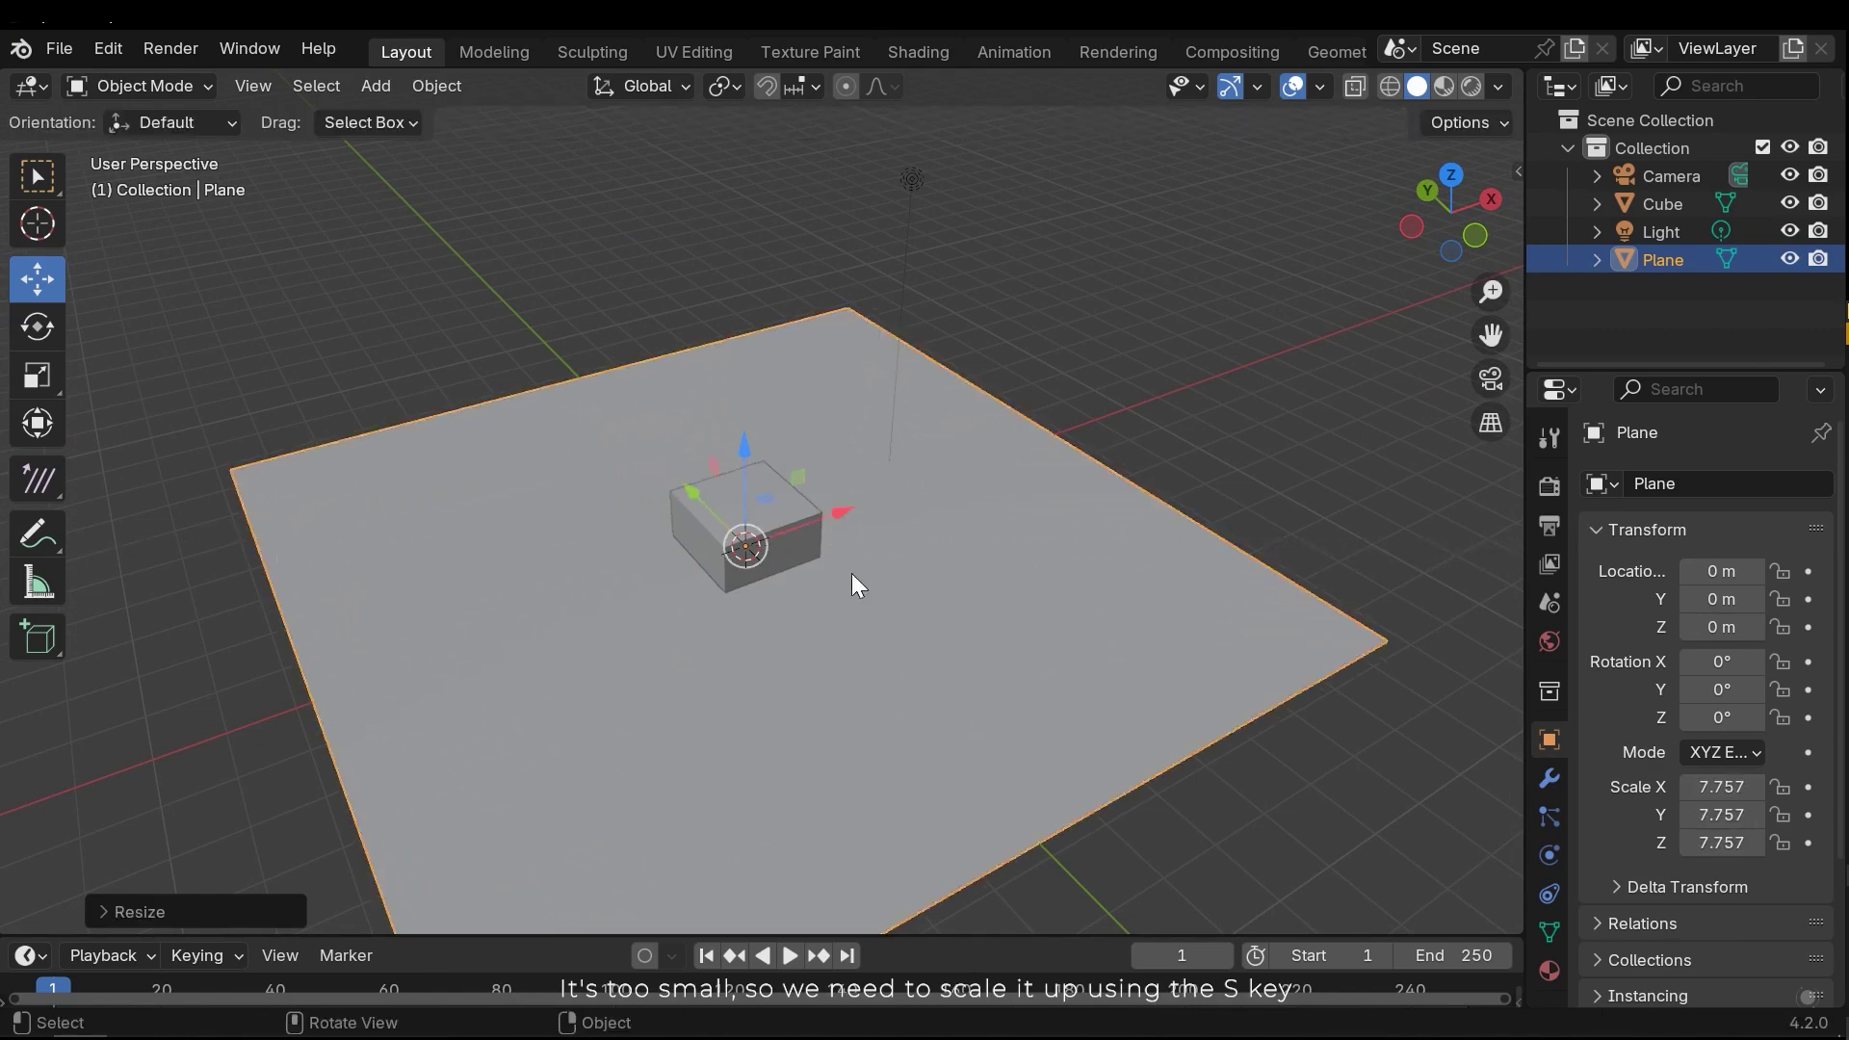
Lower the plane along Z to -0.93 m so it lies beneath the cube.
middle_drag(856, 583, 783, 487)
drag(747, 452, 755, 512)
click(545, 434)
middle_drag(545, 433, 836, 684)
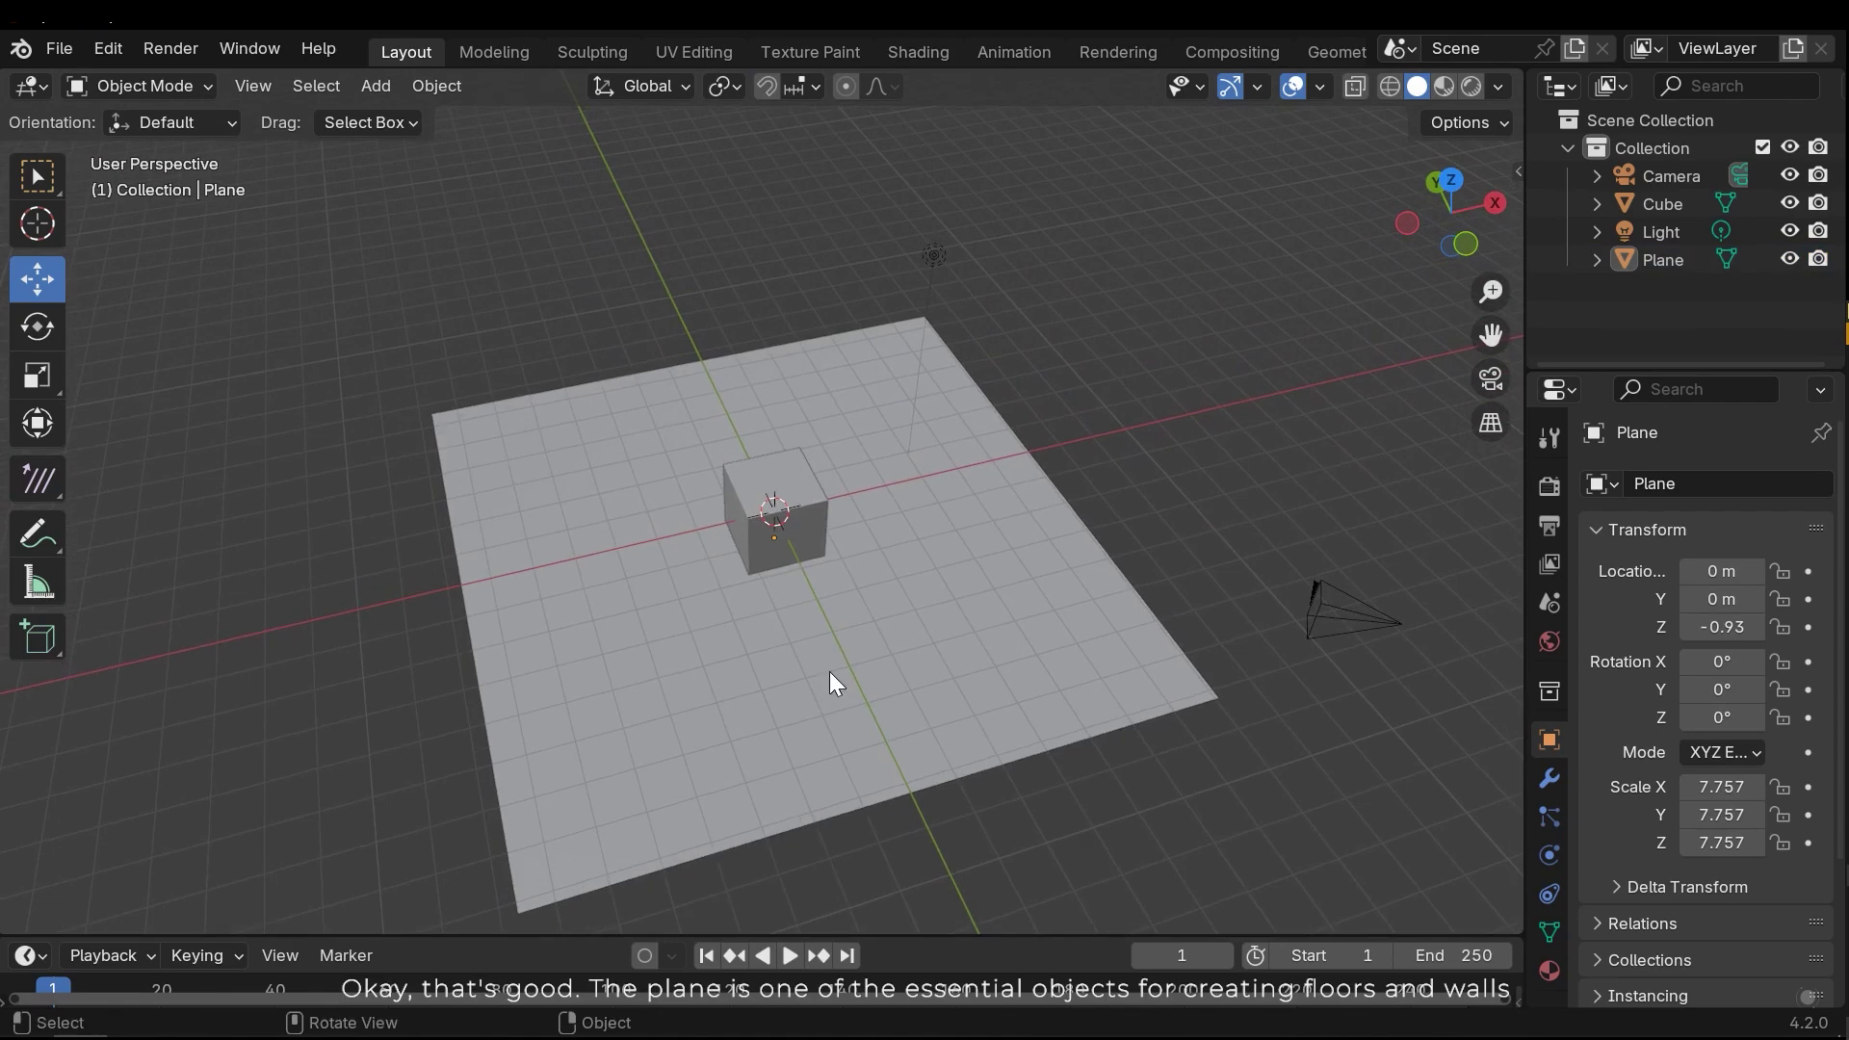
middle_drag(904, 627, 847, 578)
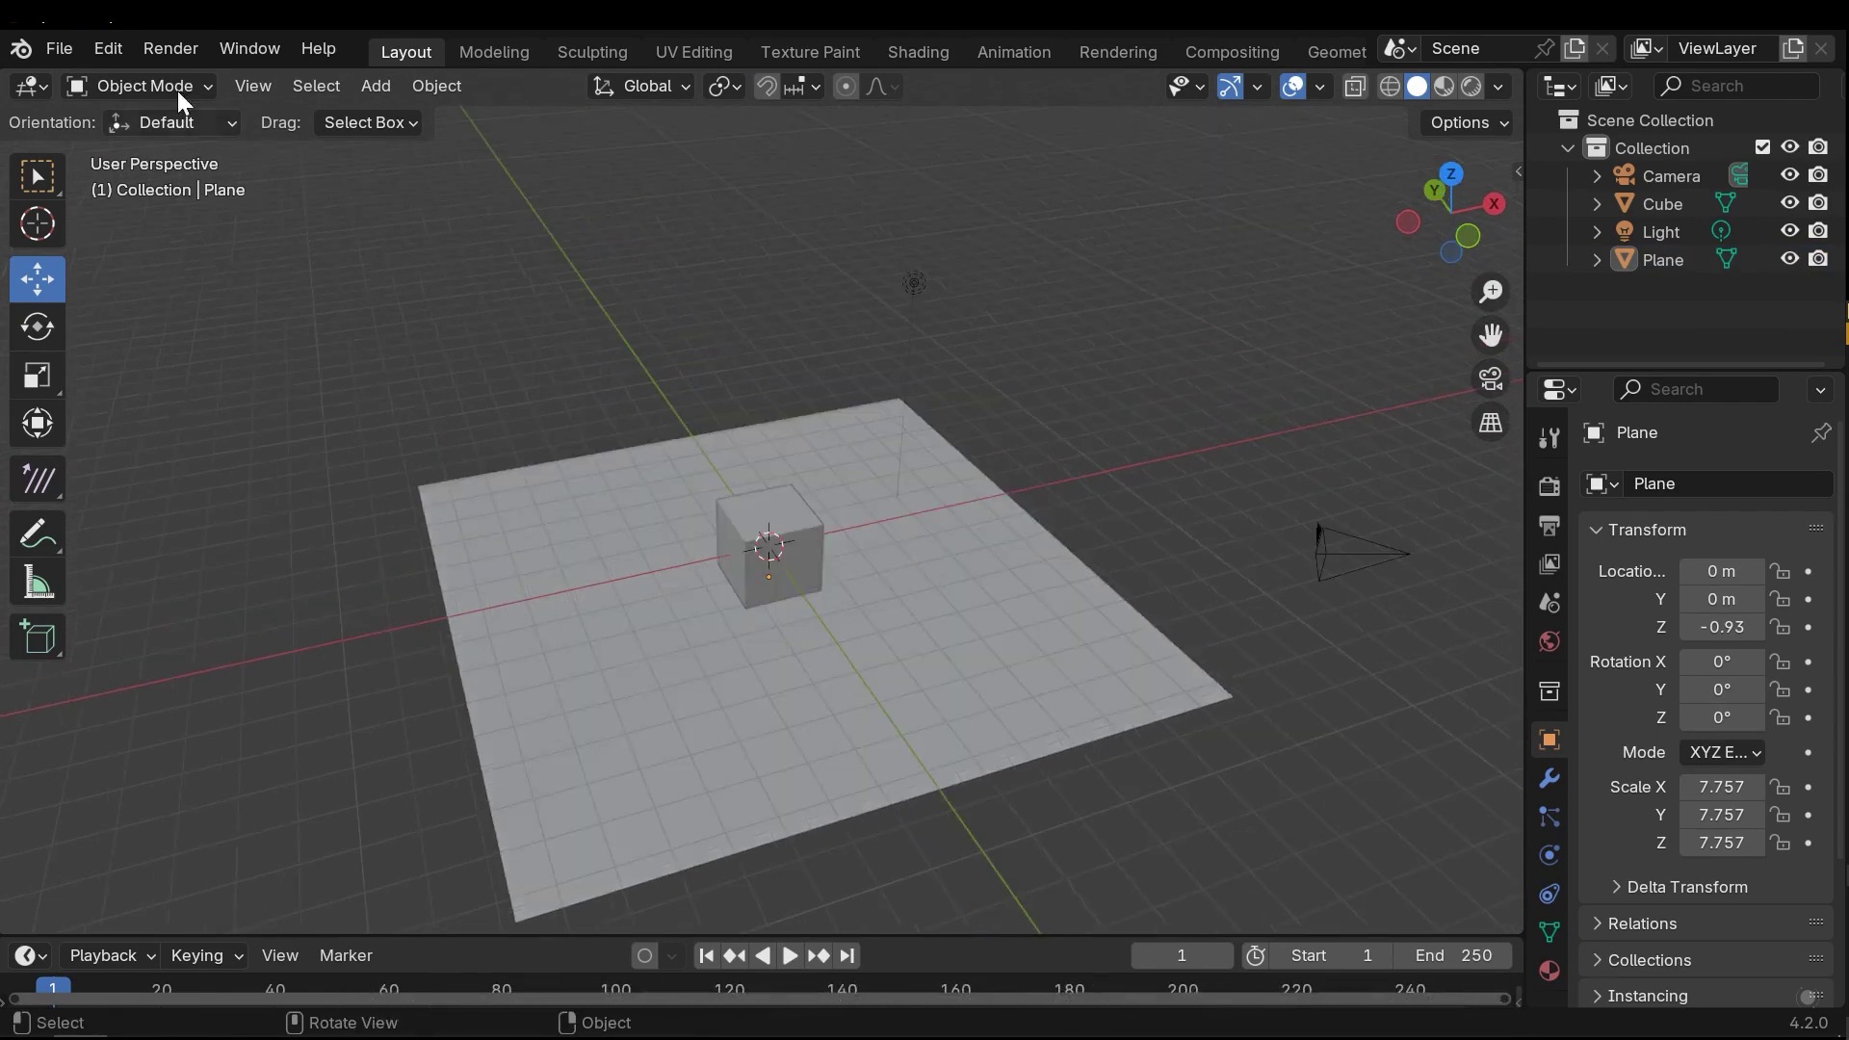
Add a UV sphere and slide it along X to -3.75 m.
click(378, 88)
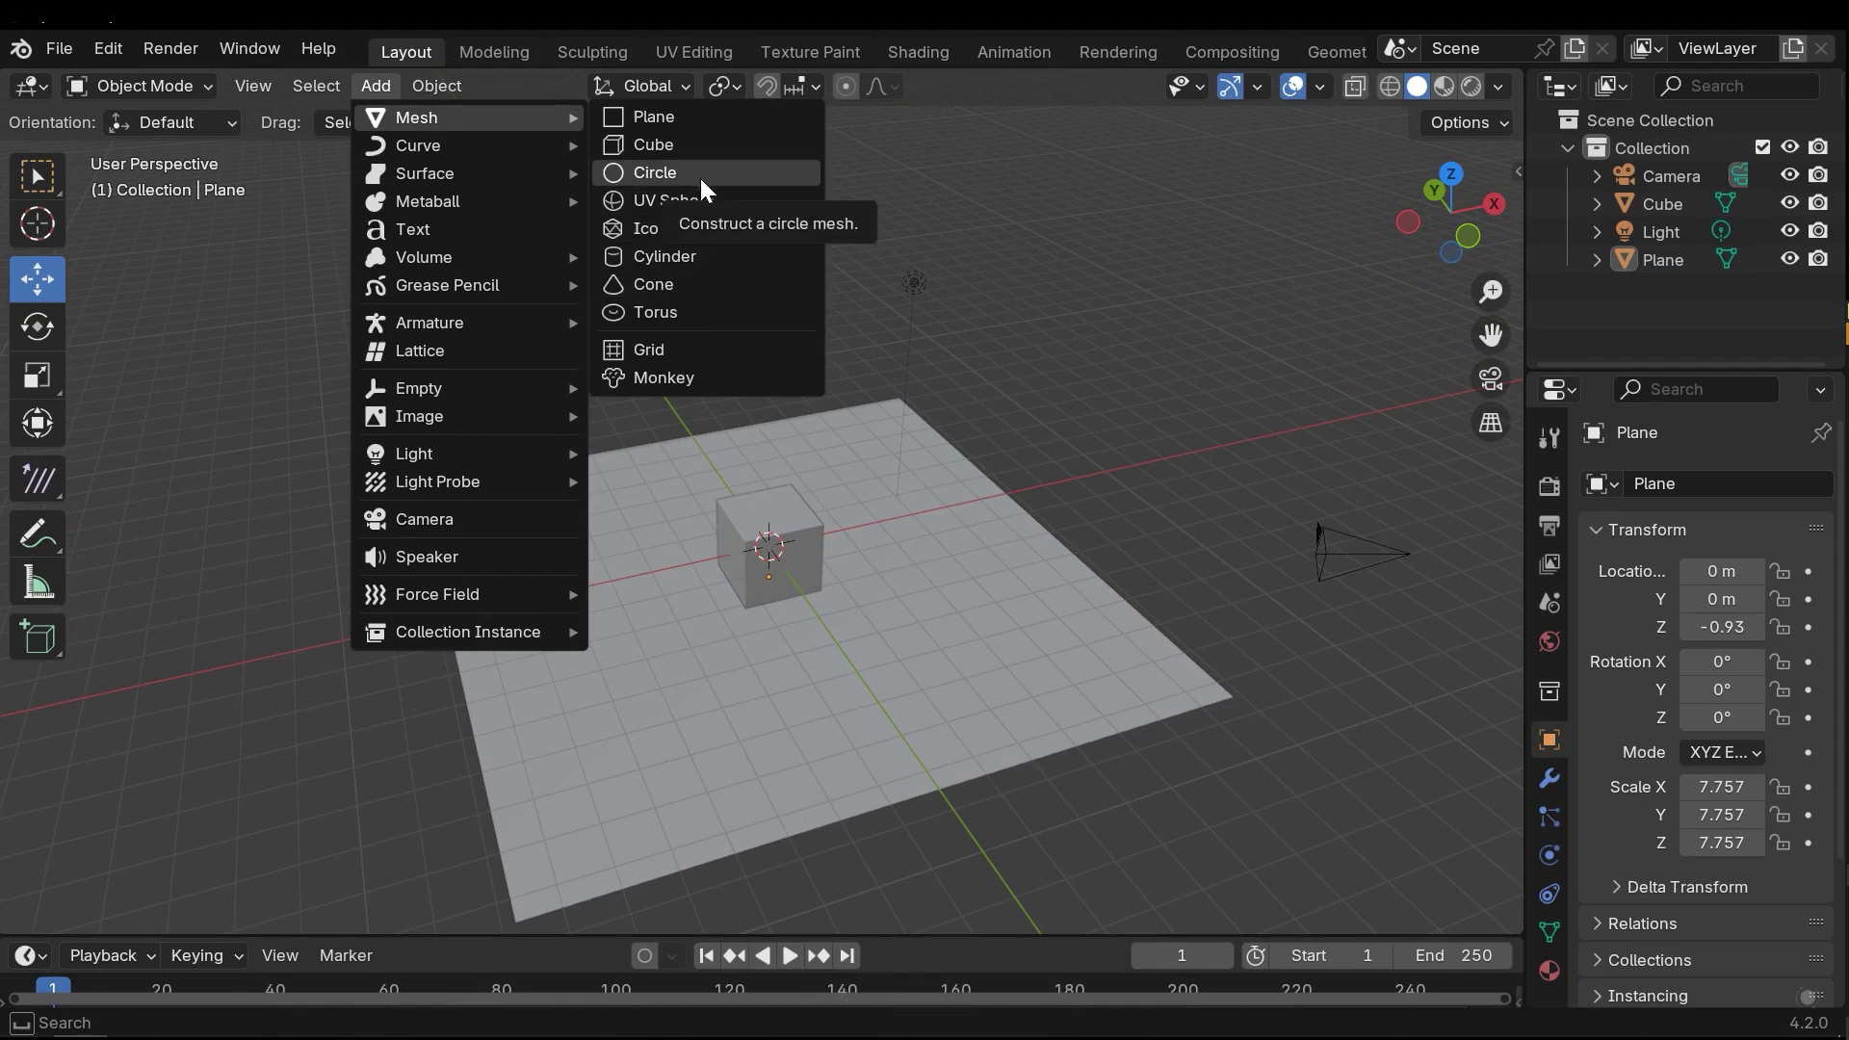
click(691, 201)
mouse_move(819, 472)
middle_down()
mouse_move(830, 495)
mouse_move(809, 443)
middle_up()
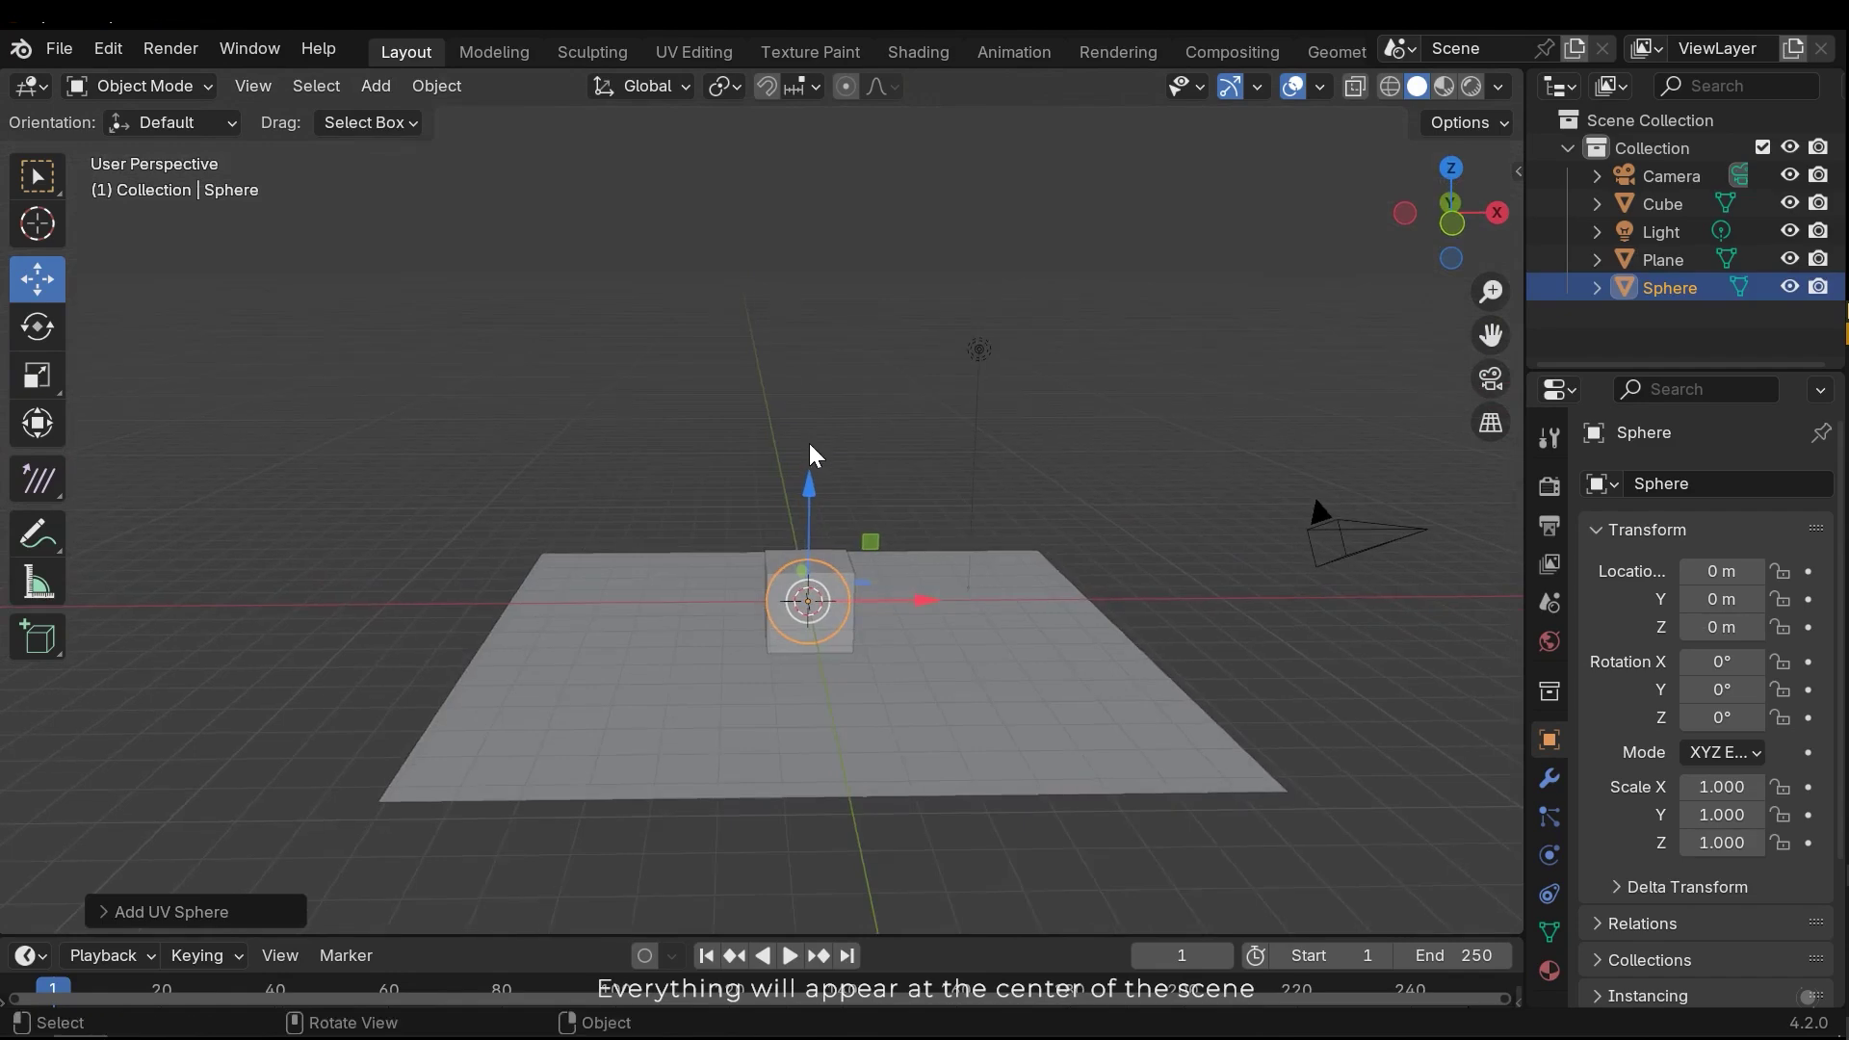
scroll(834, 466, down, 2)
scroll(834, 466, up, 3)
drag(984, 534, 763, 537)
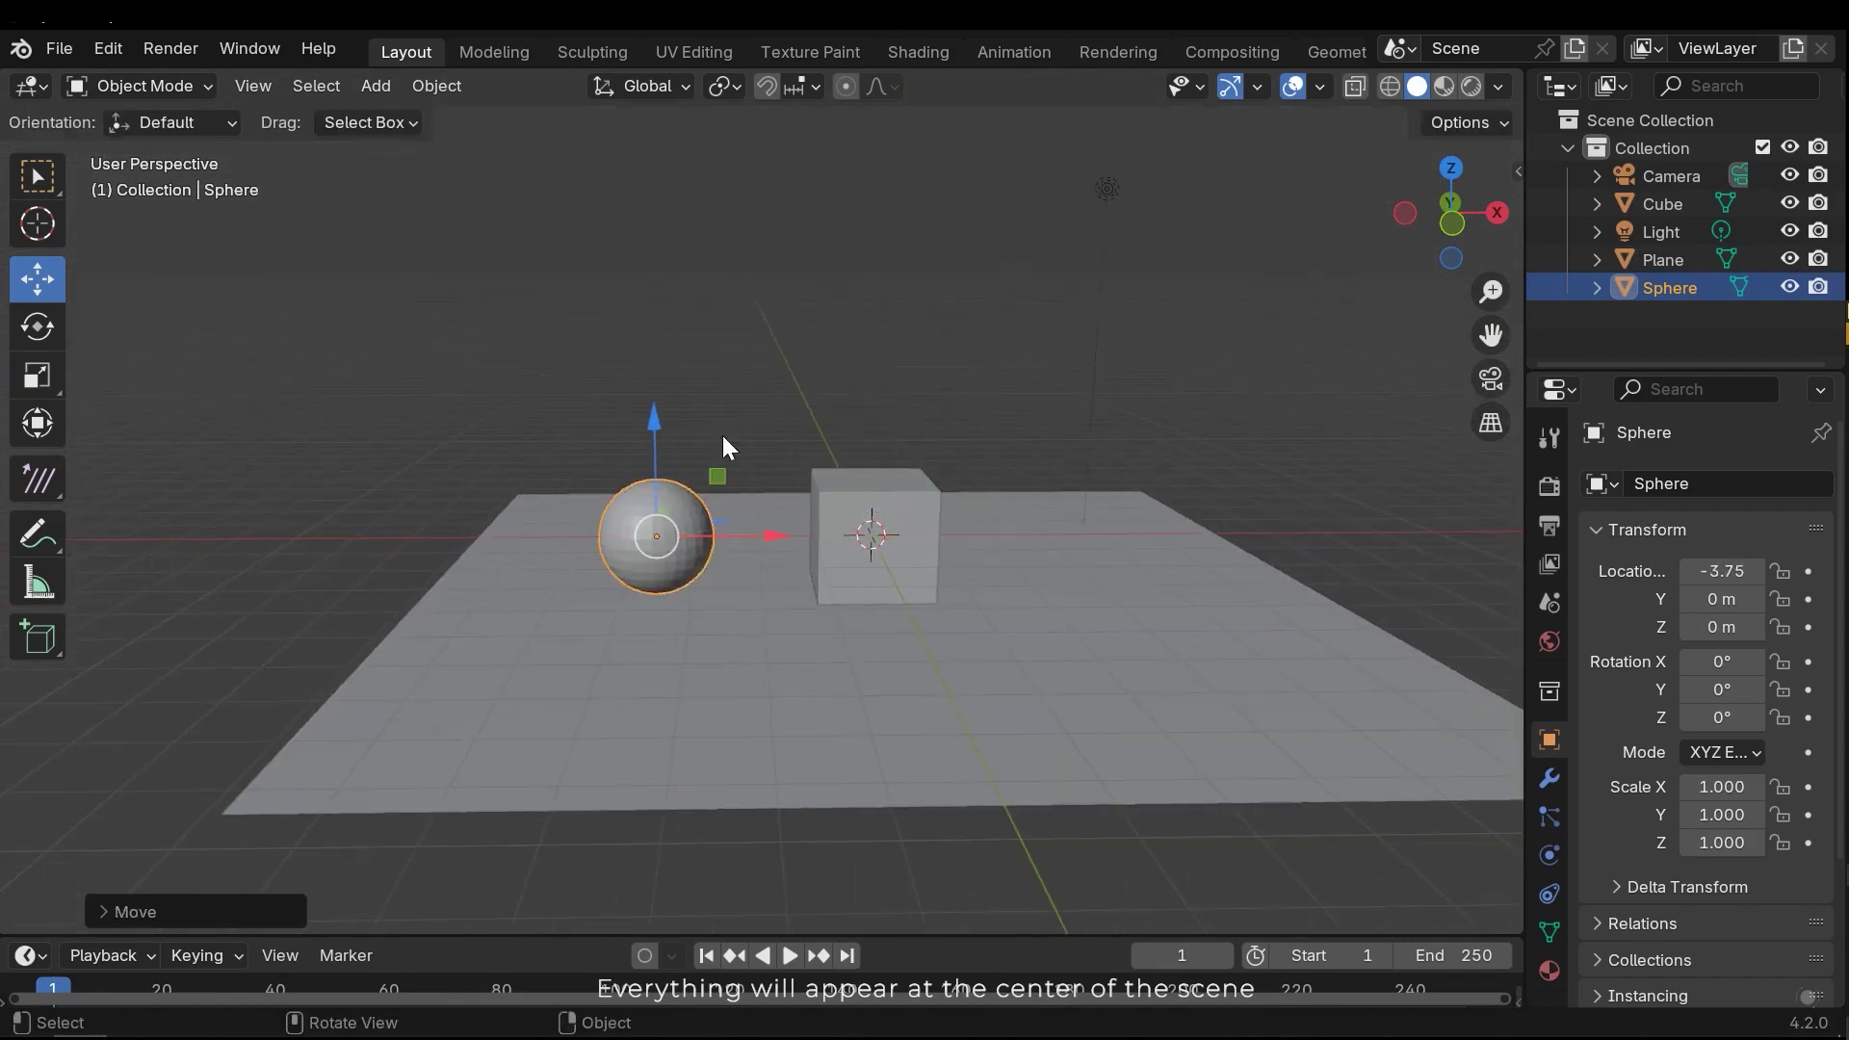
click(722, 438)
middle_drag(685, 500, 793, 516)
Add an icosphere with Shift+A and slide it along X to 3.79 m.
key(shift+a)
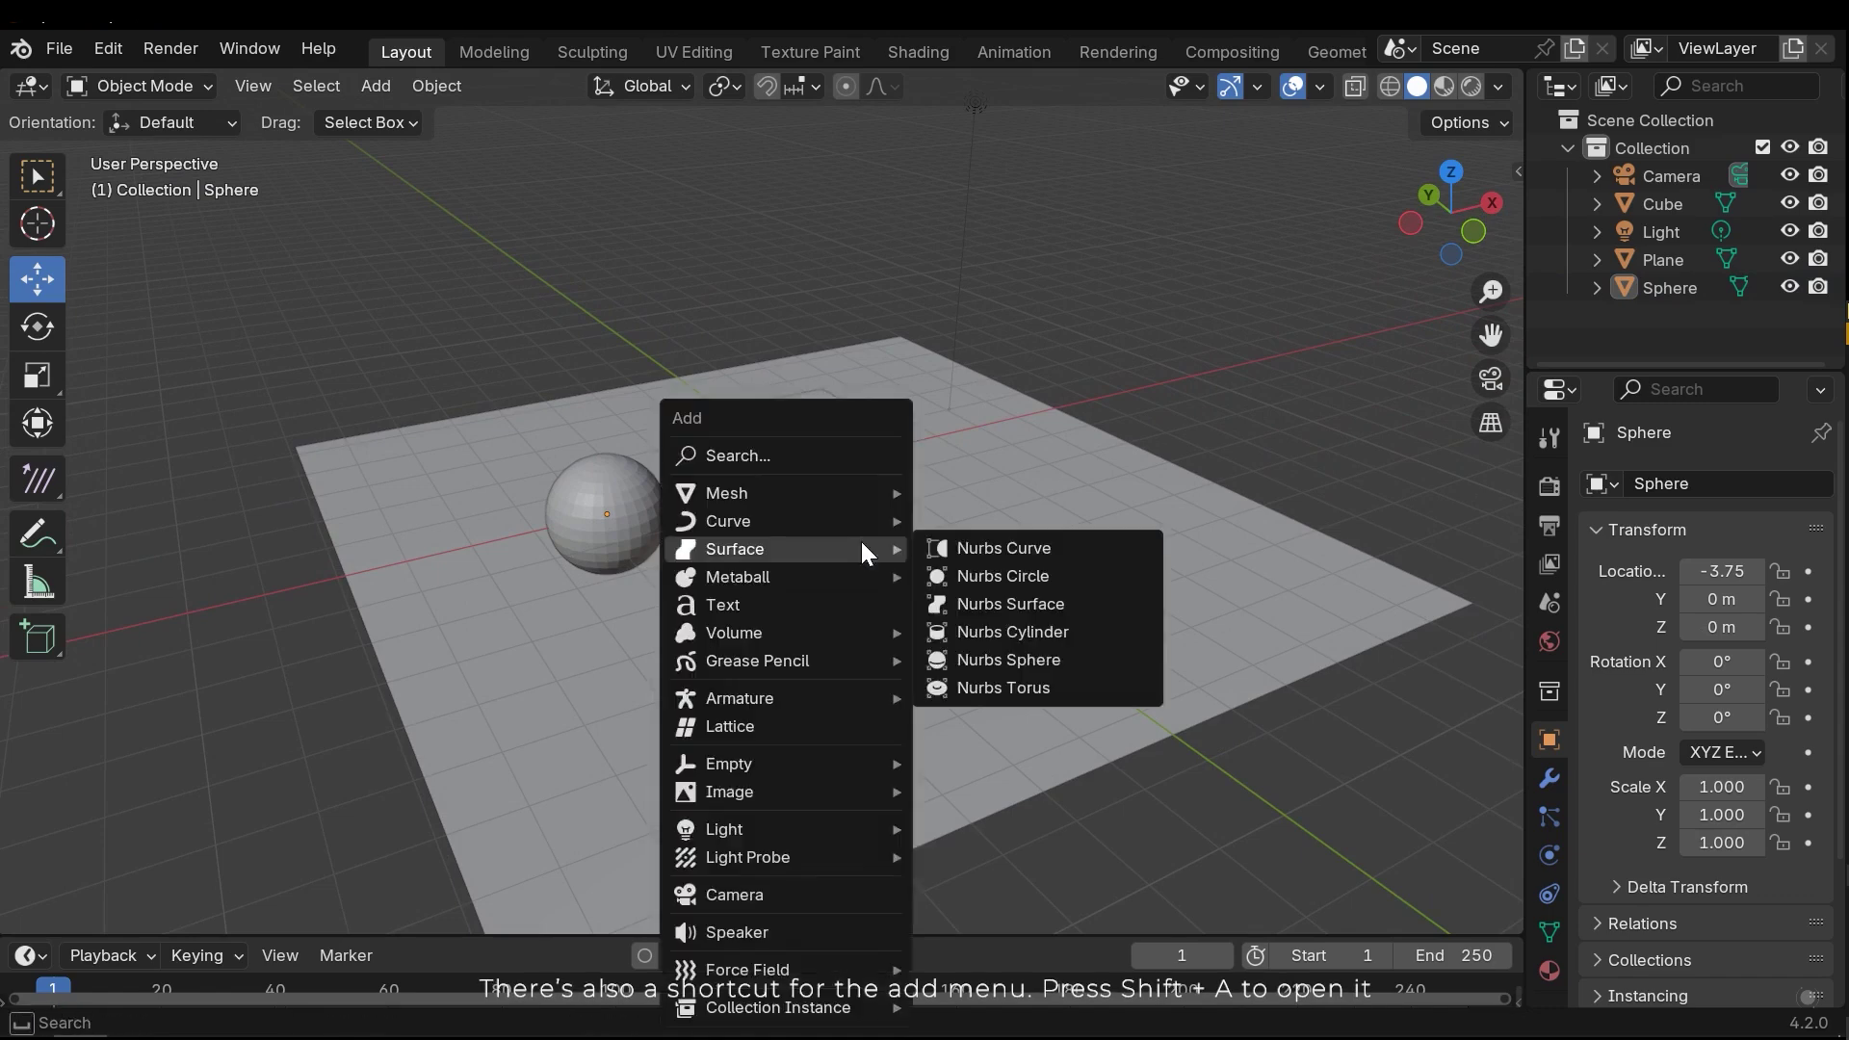
mouse_move(791, 493)
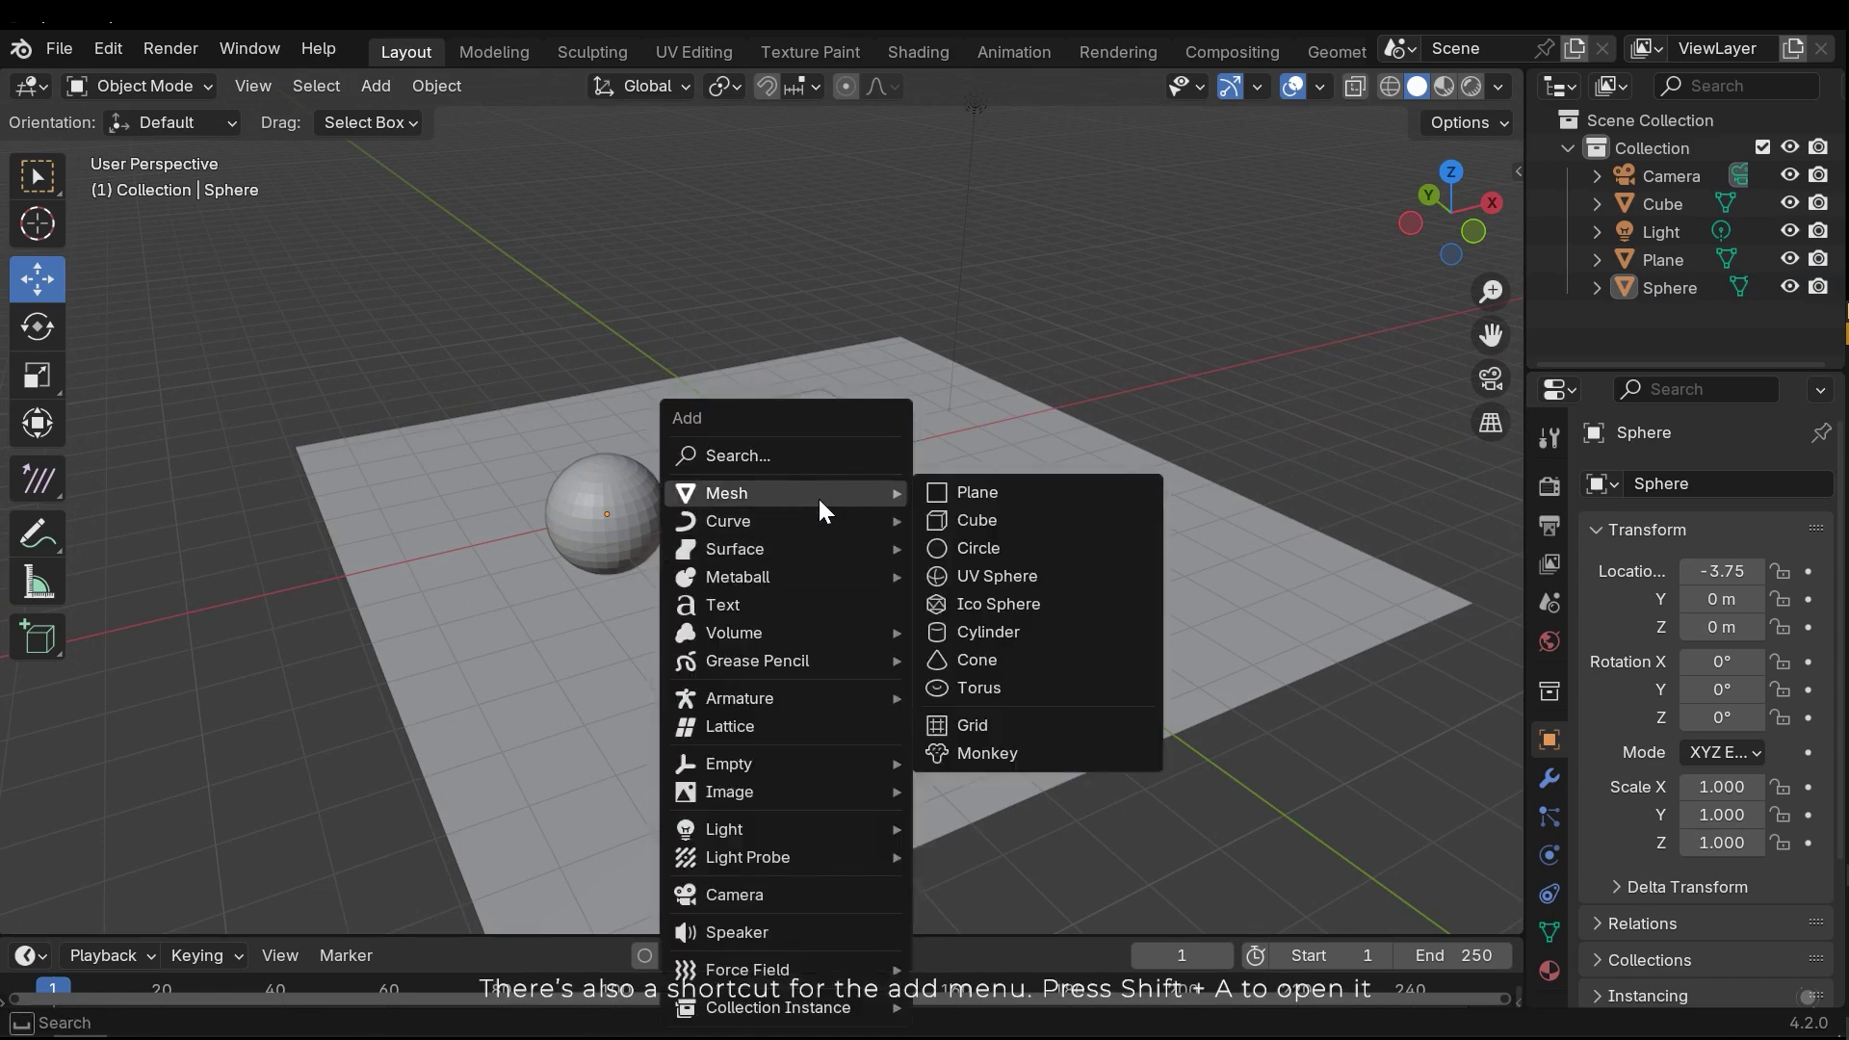
click(992, 605)
middle_drag(900, 590, 906, 549)
drag(899, 541, 1123, 528)
click(836, 331)
middle_drag(1021, 553, 1049, 593)
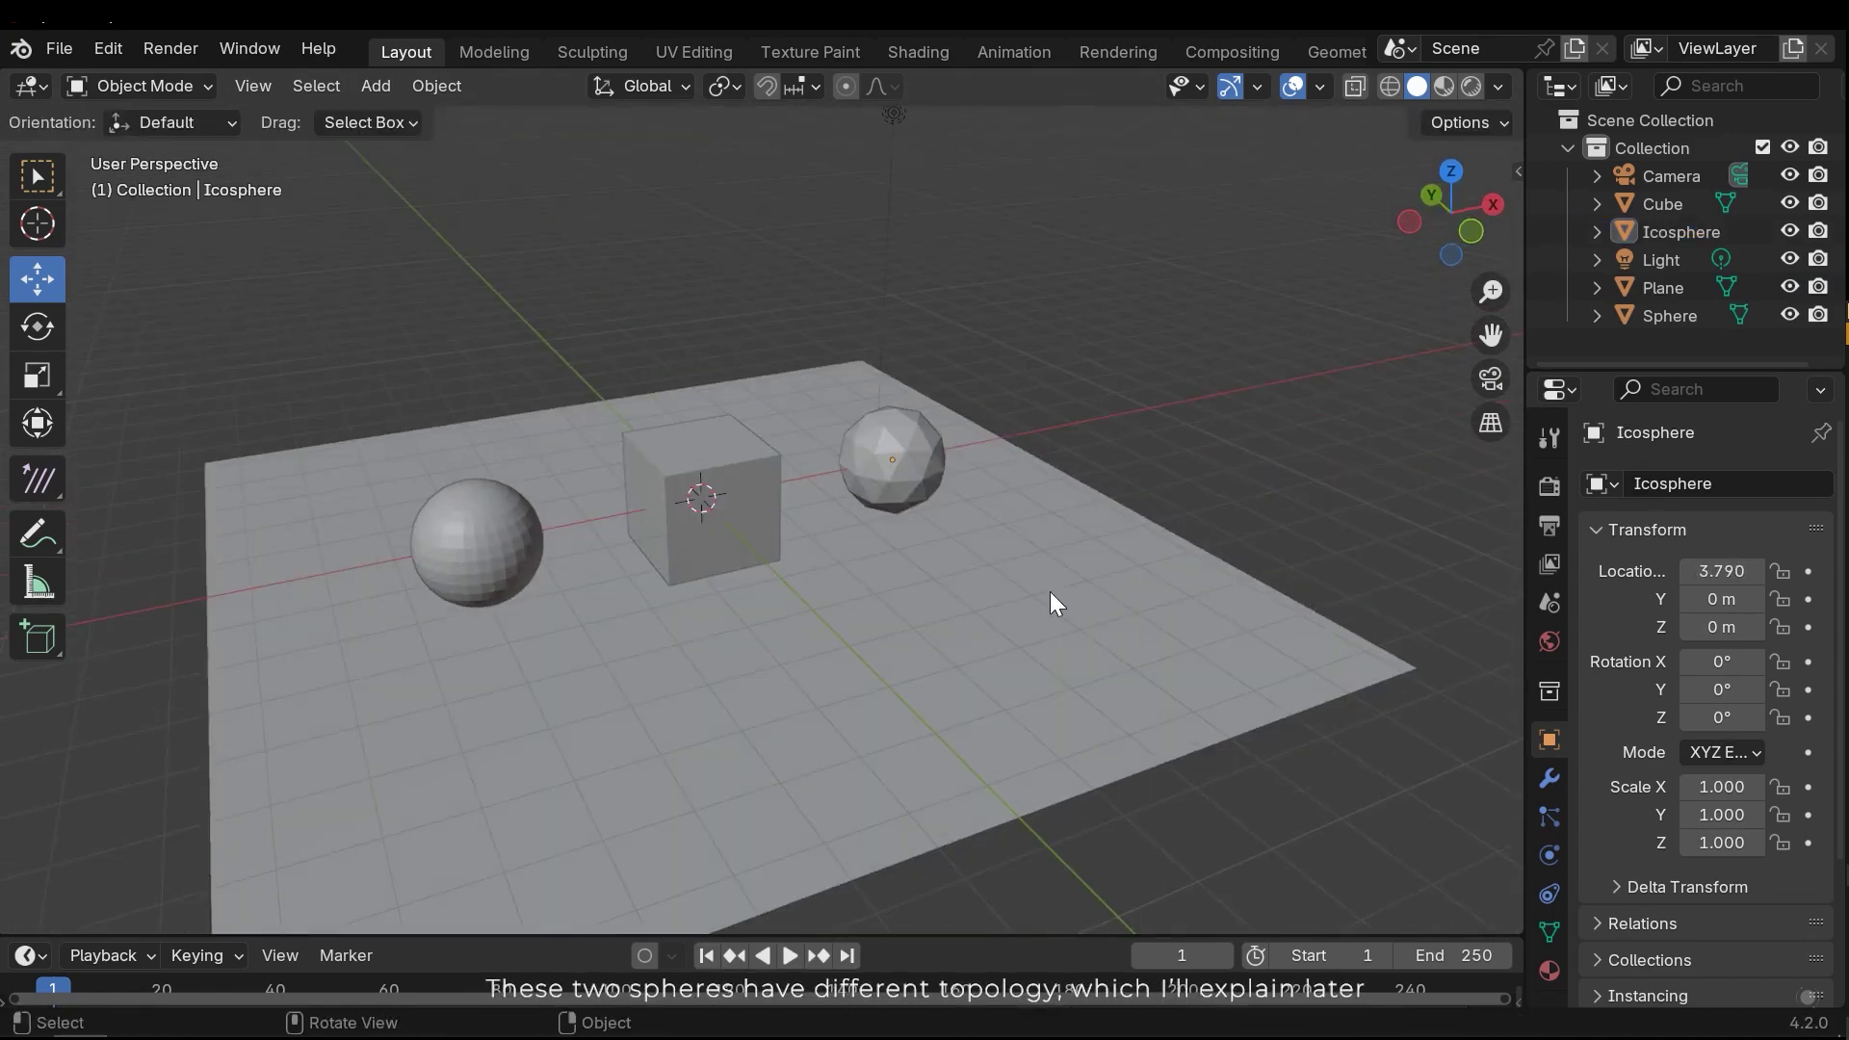
Add a cylinder with Shift+A, move it along Y to -3.17 m, and deselect it.
key(shift+a)
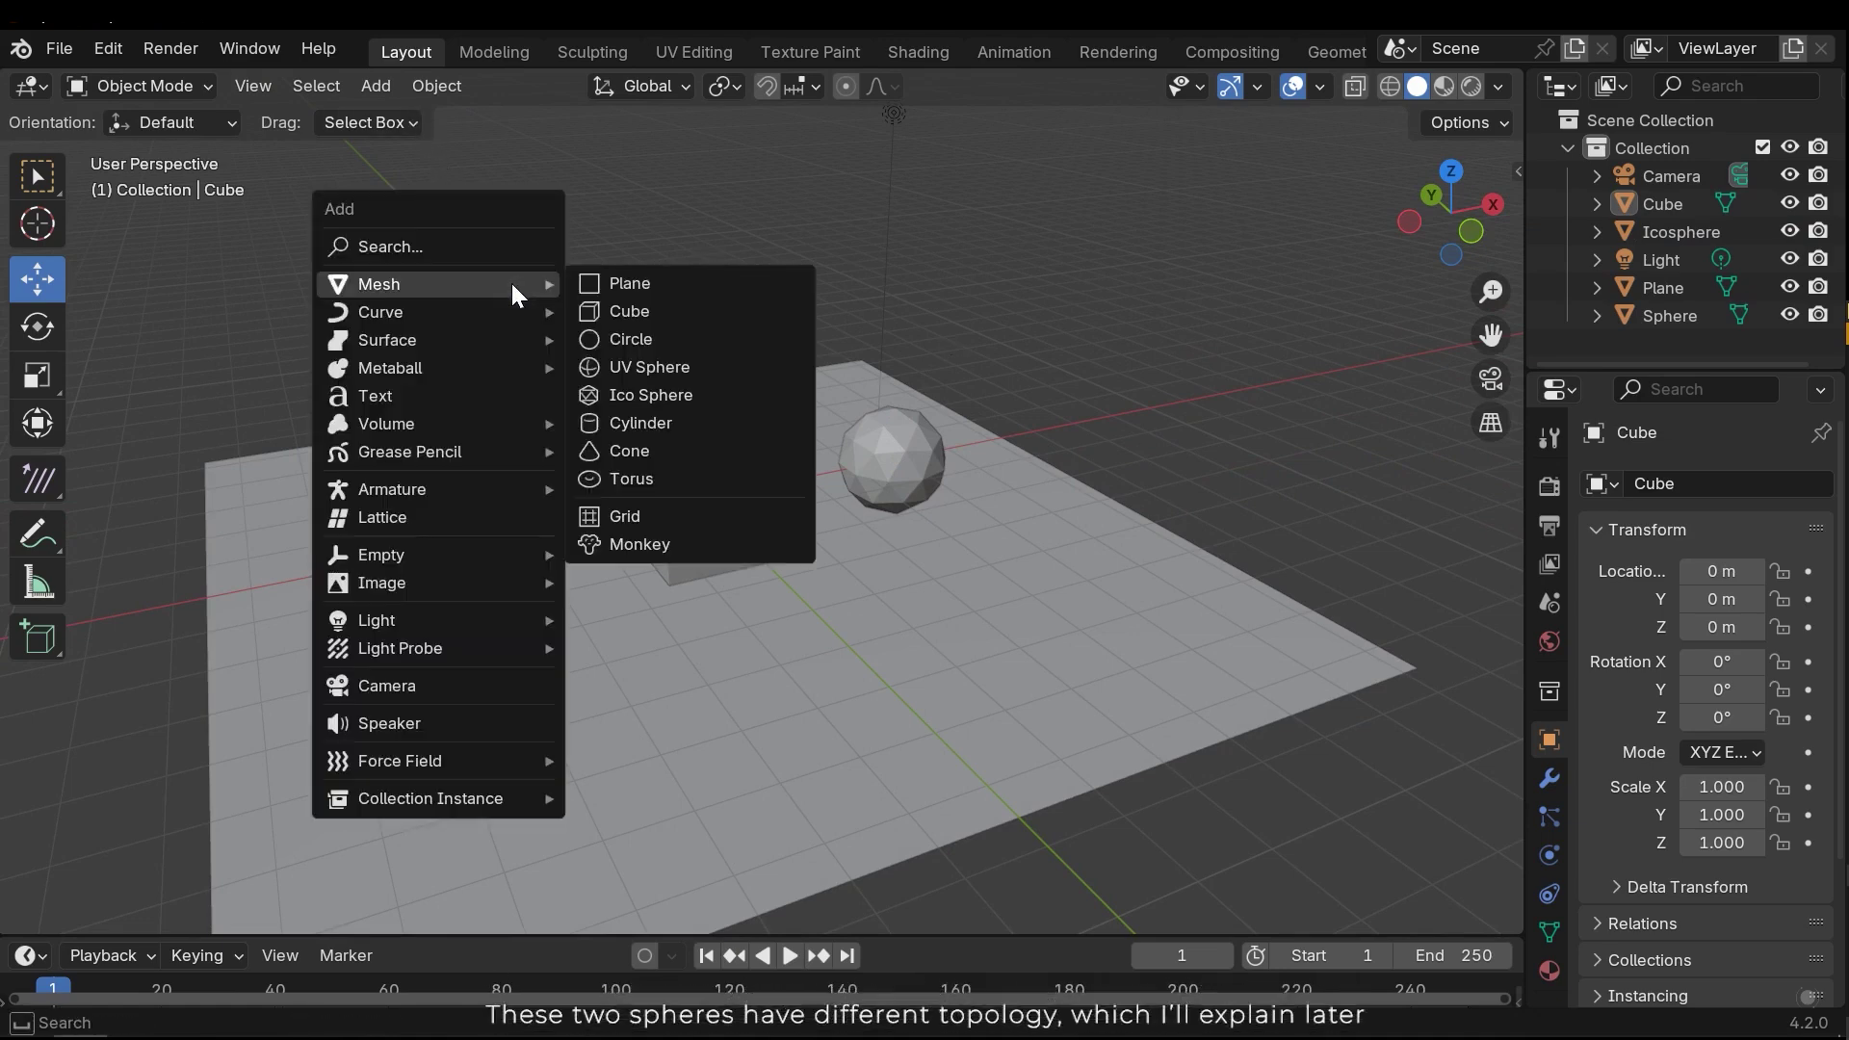
mouse_move(449, 275)
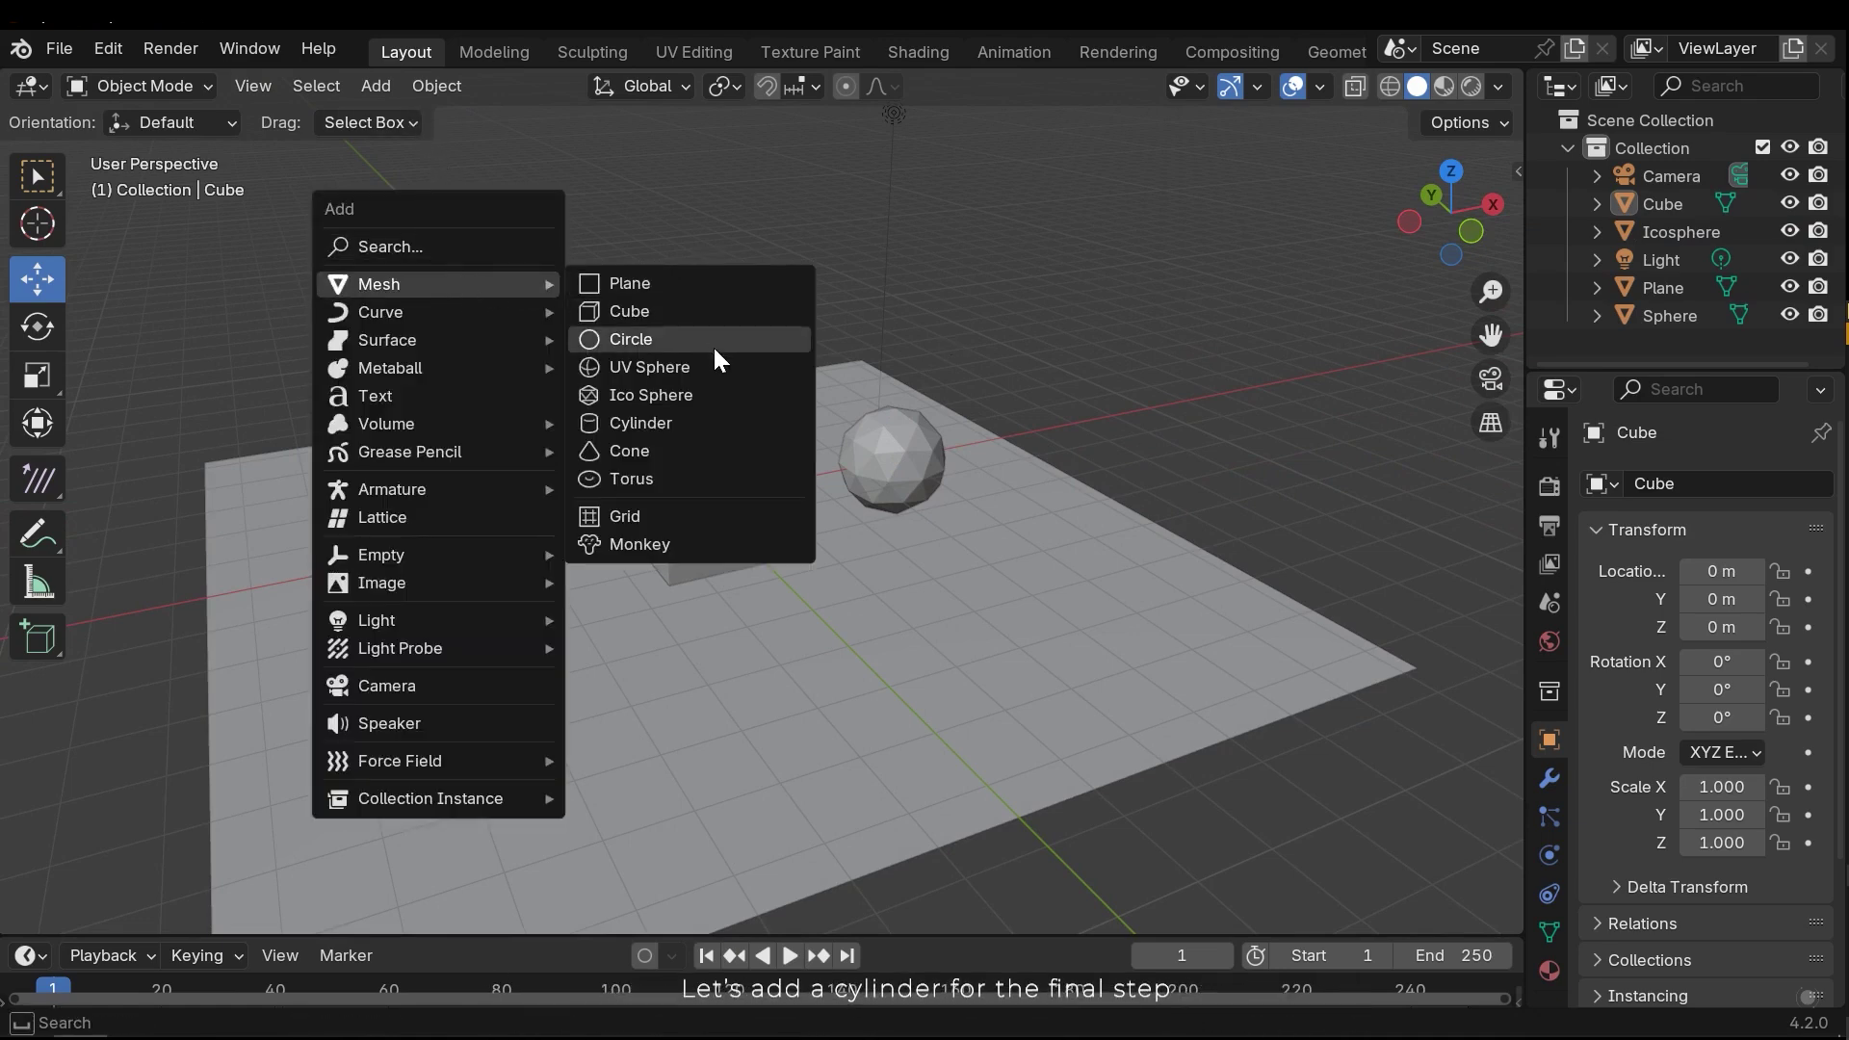
click(712, 441)
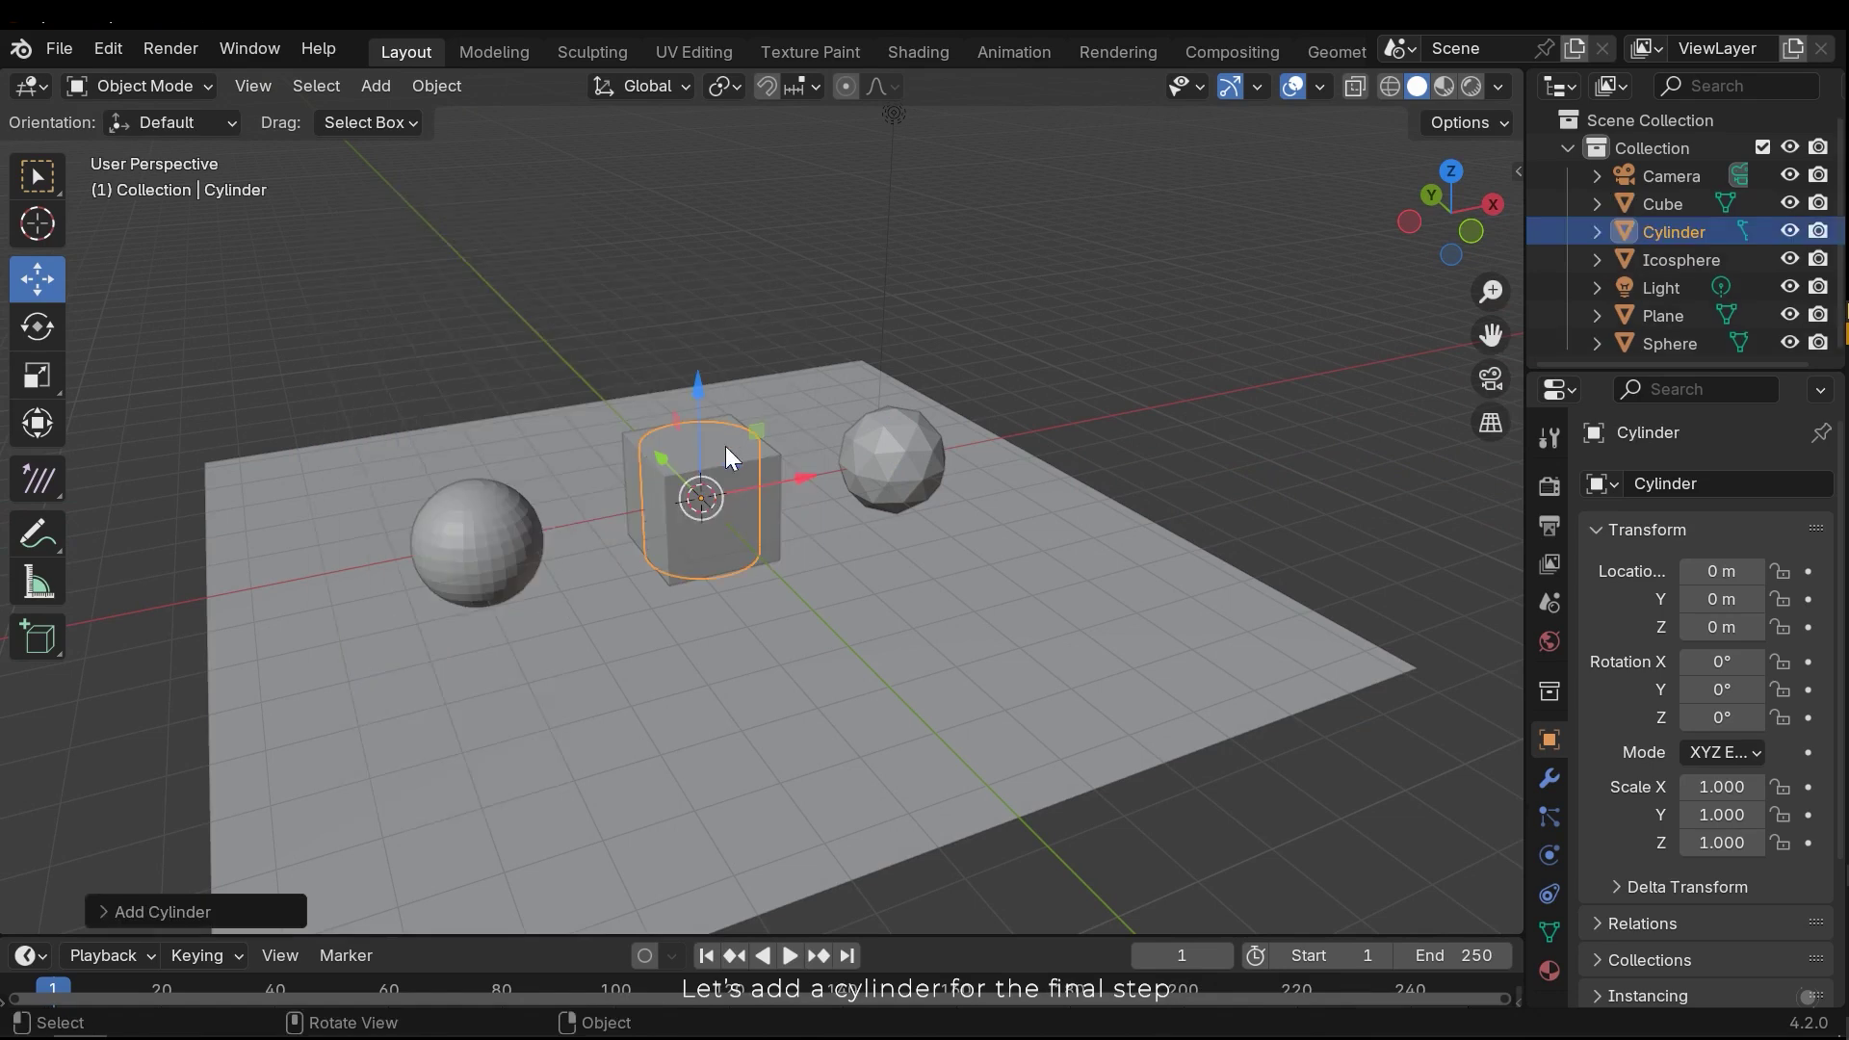
middle_drag(725, 447, 578, 550)
key(g)
key(y)
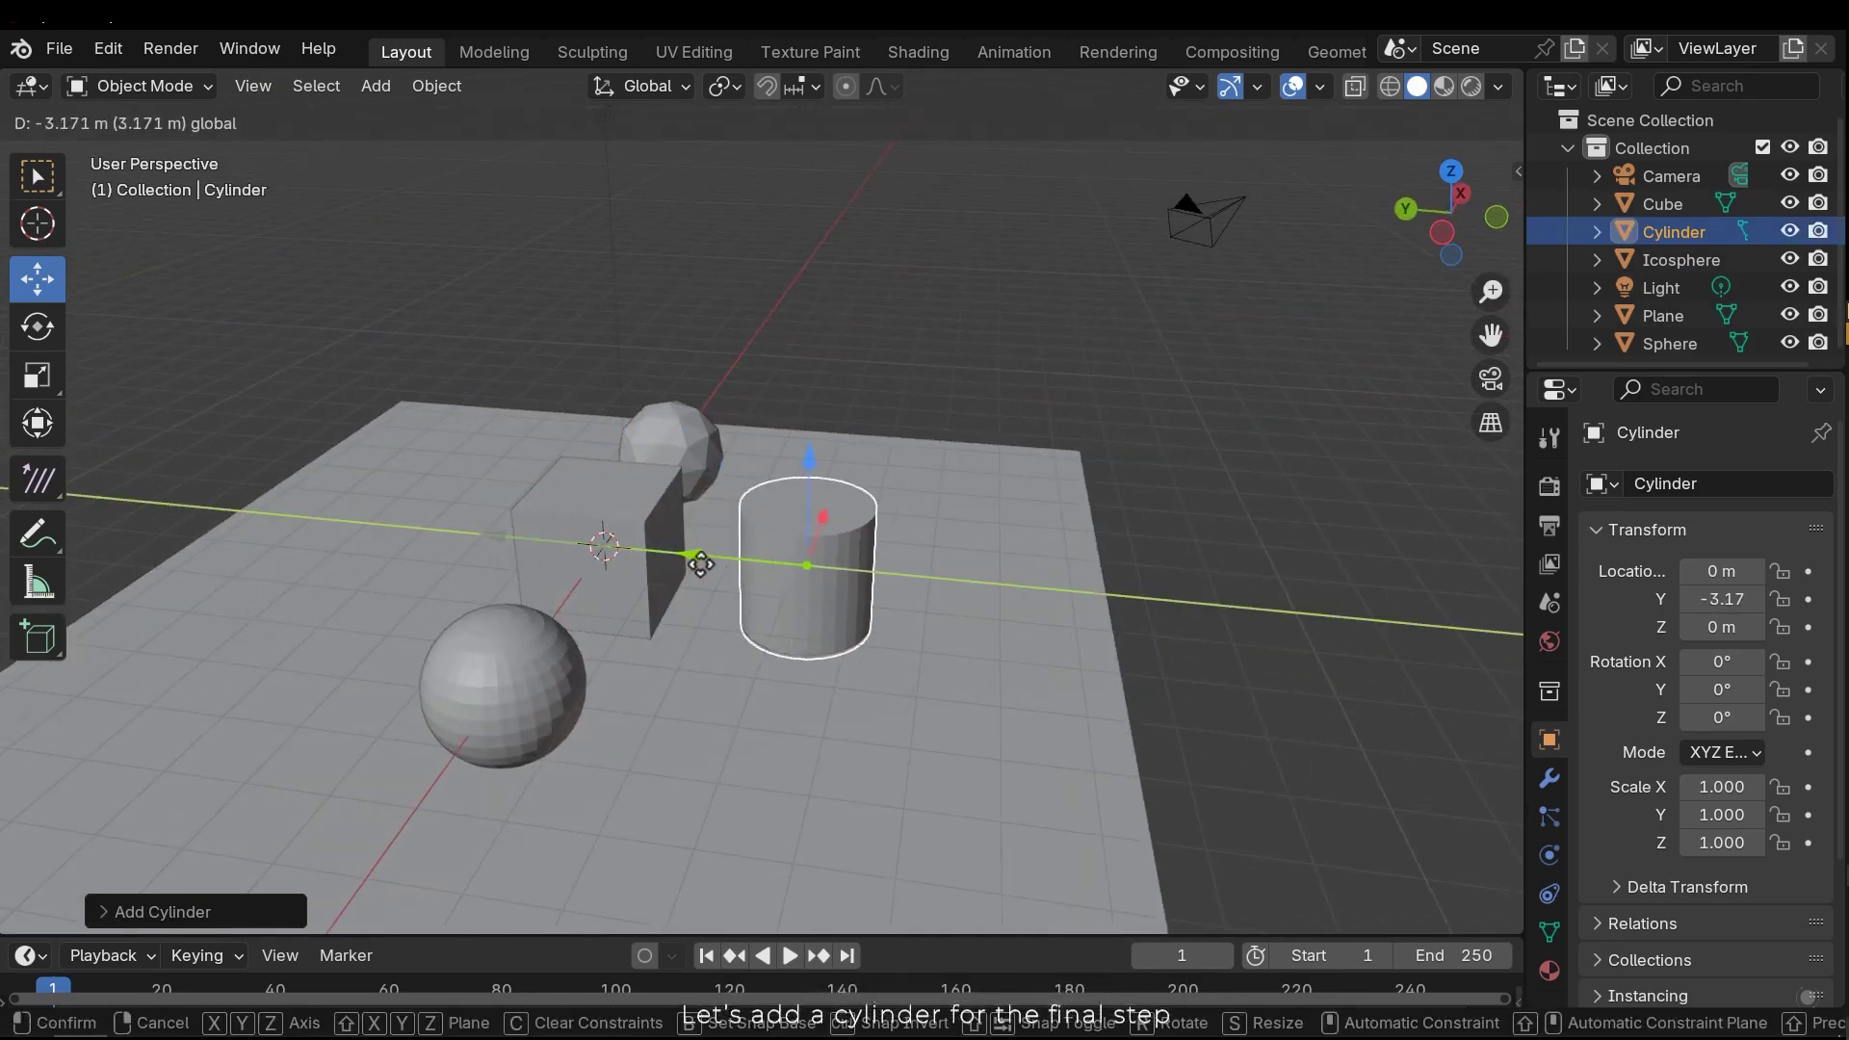
click(771, 539)
click(991, 289)
middle_drag(885, 467, 839, 534)
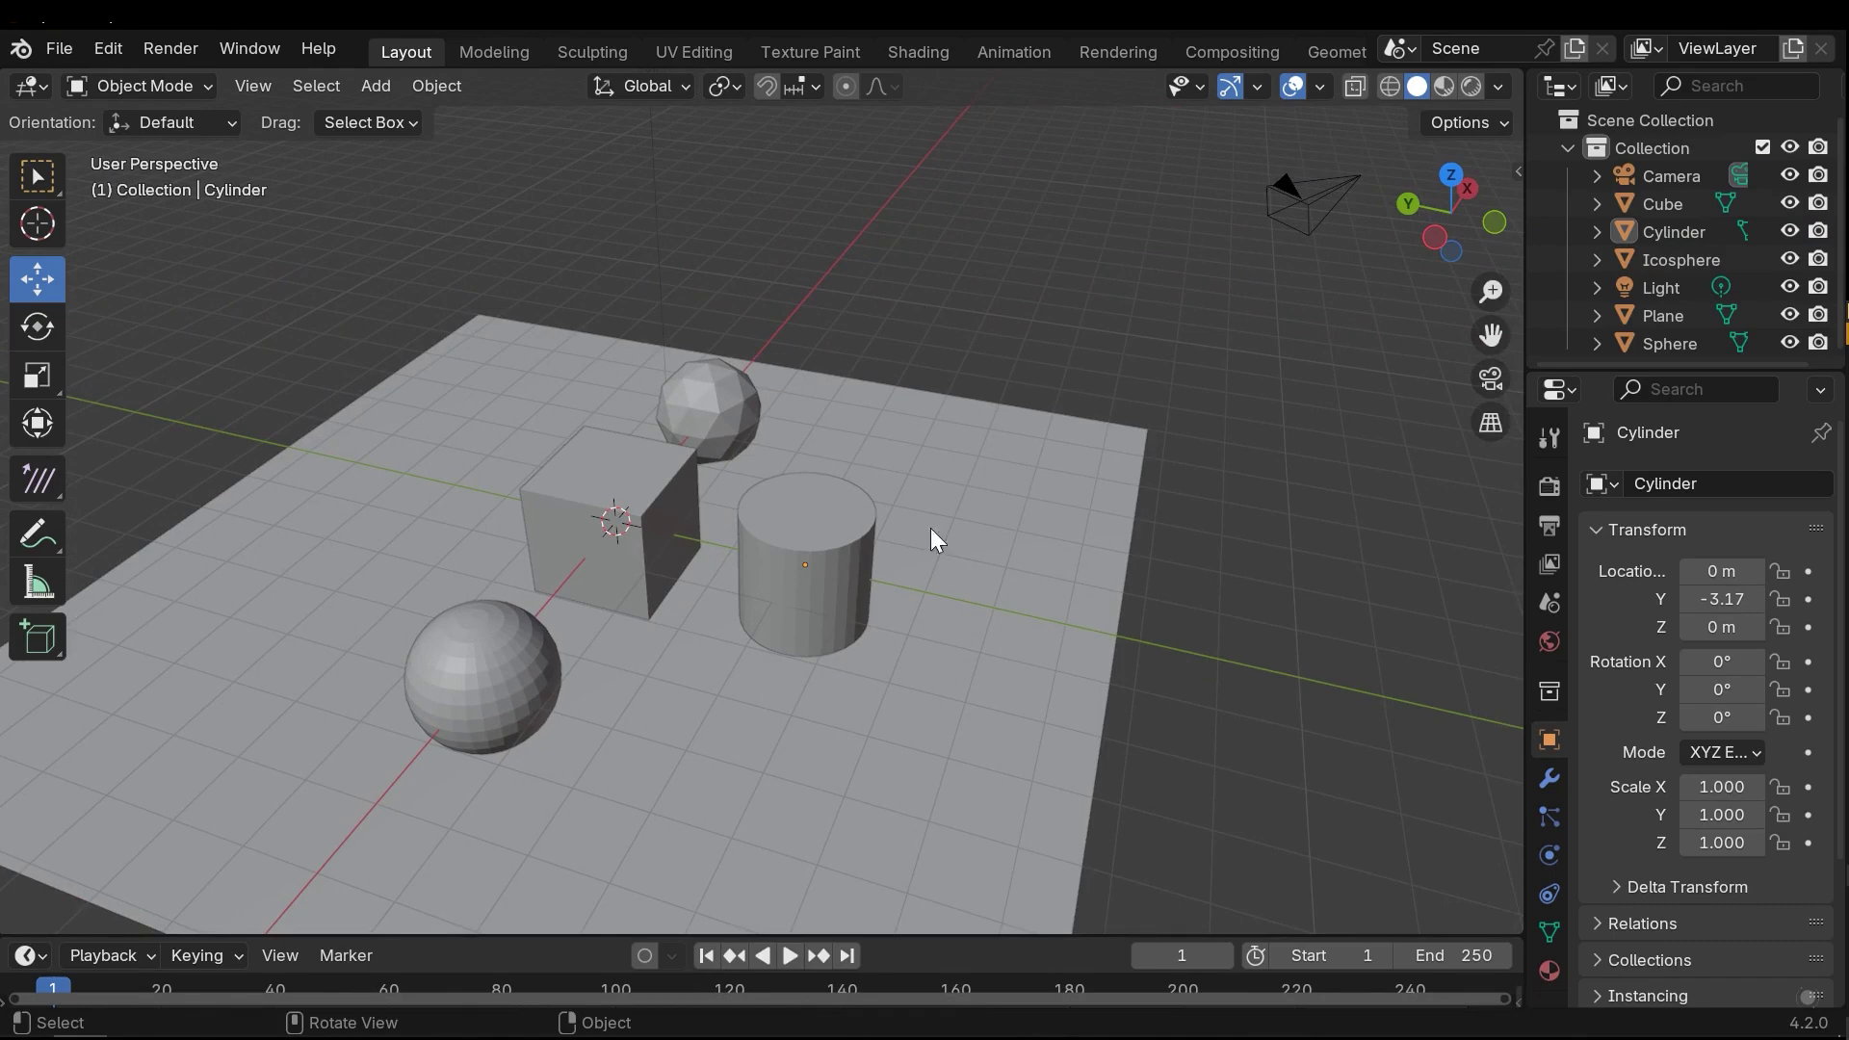
scroll(922, 460, up, 4)
middle_drag(899, 455, 748, 481)
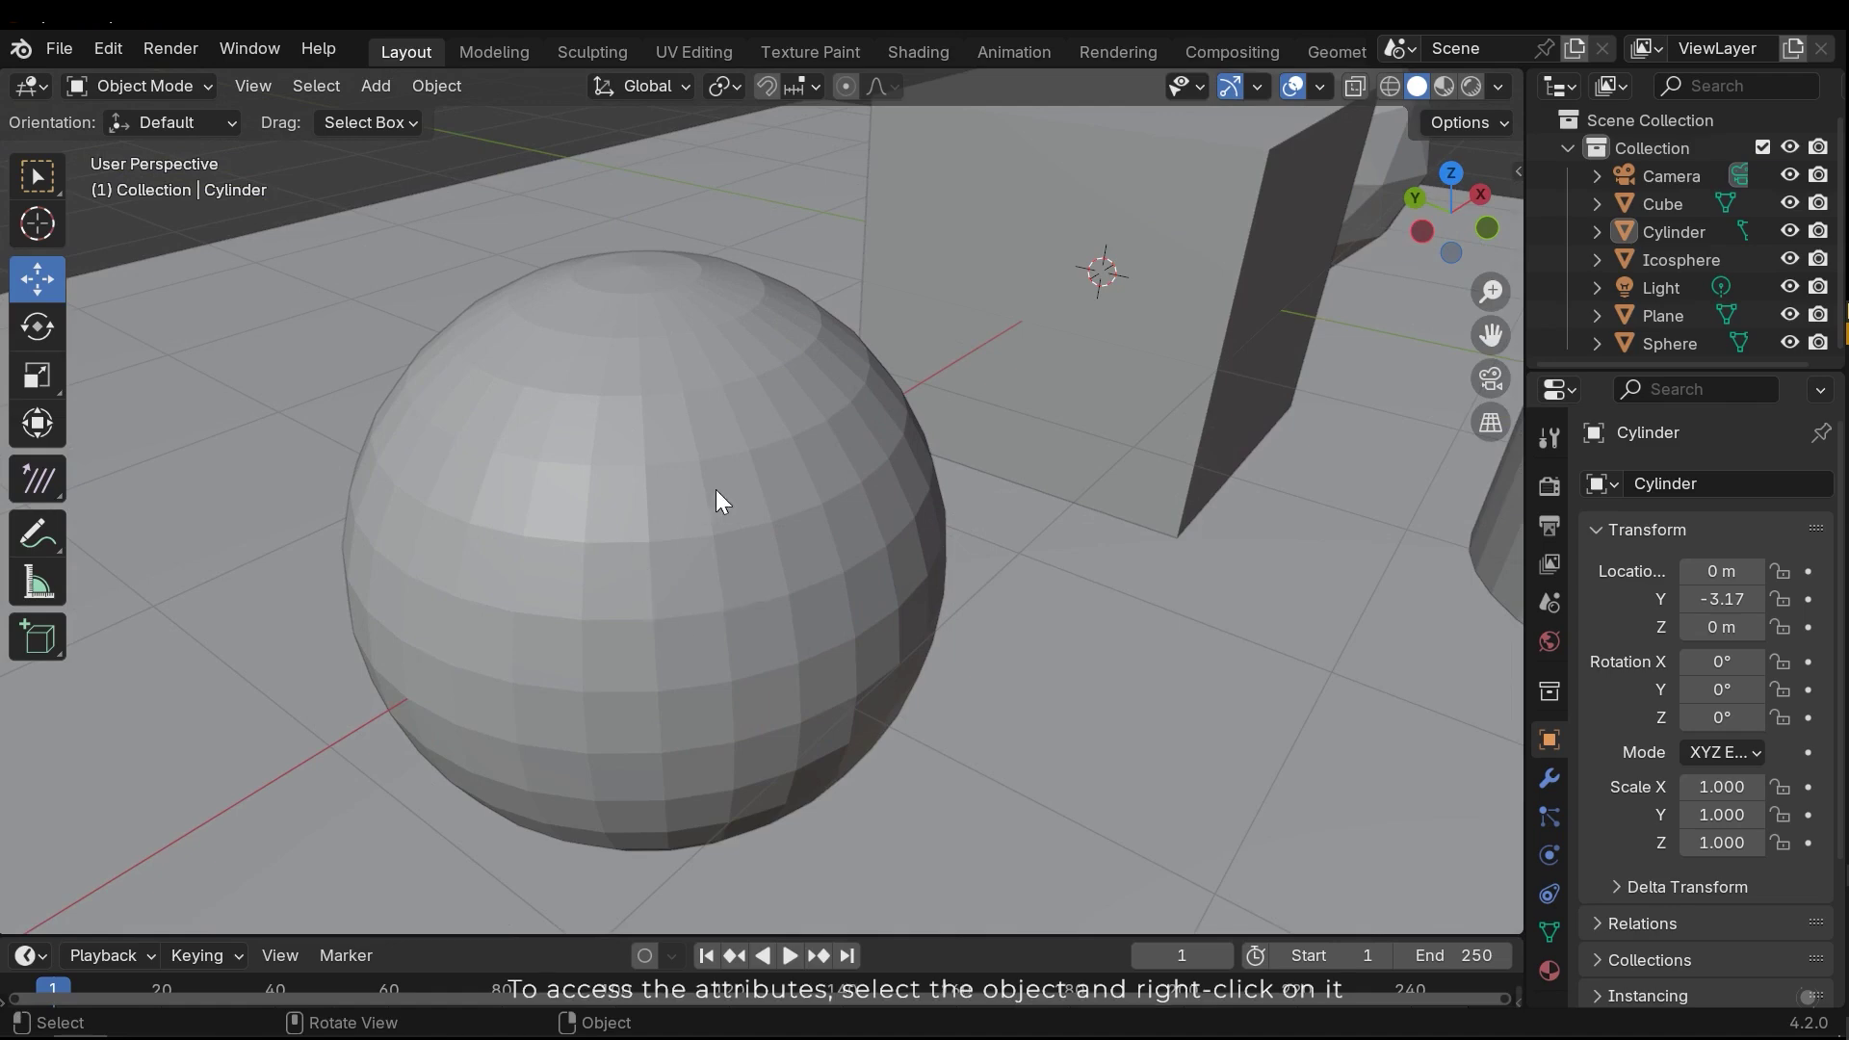
click(678, 451)
right_click(674, 439)
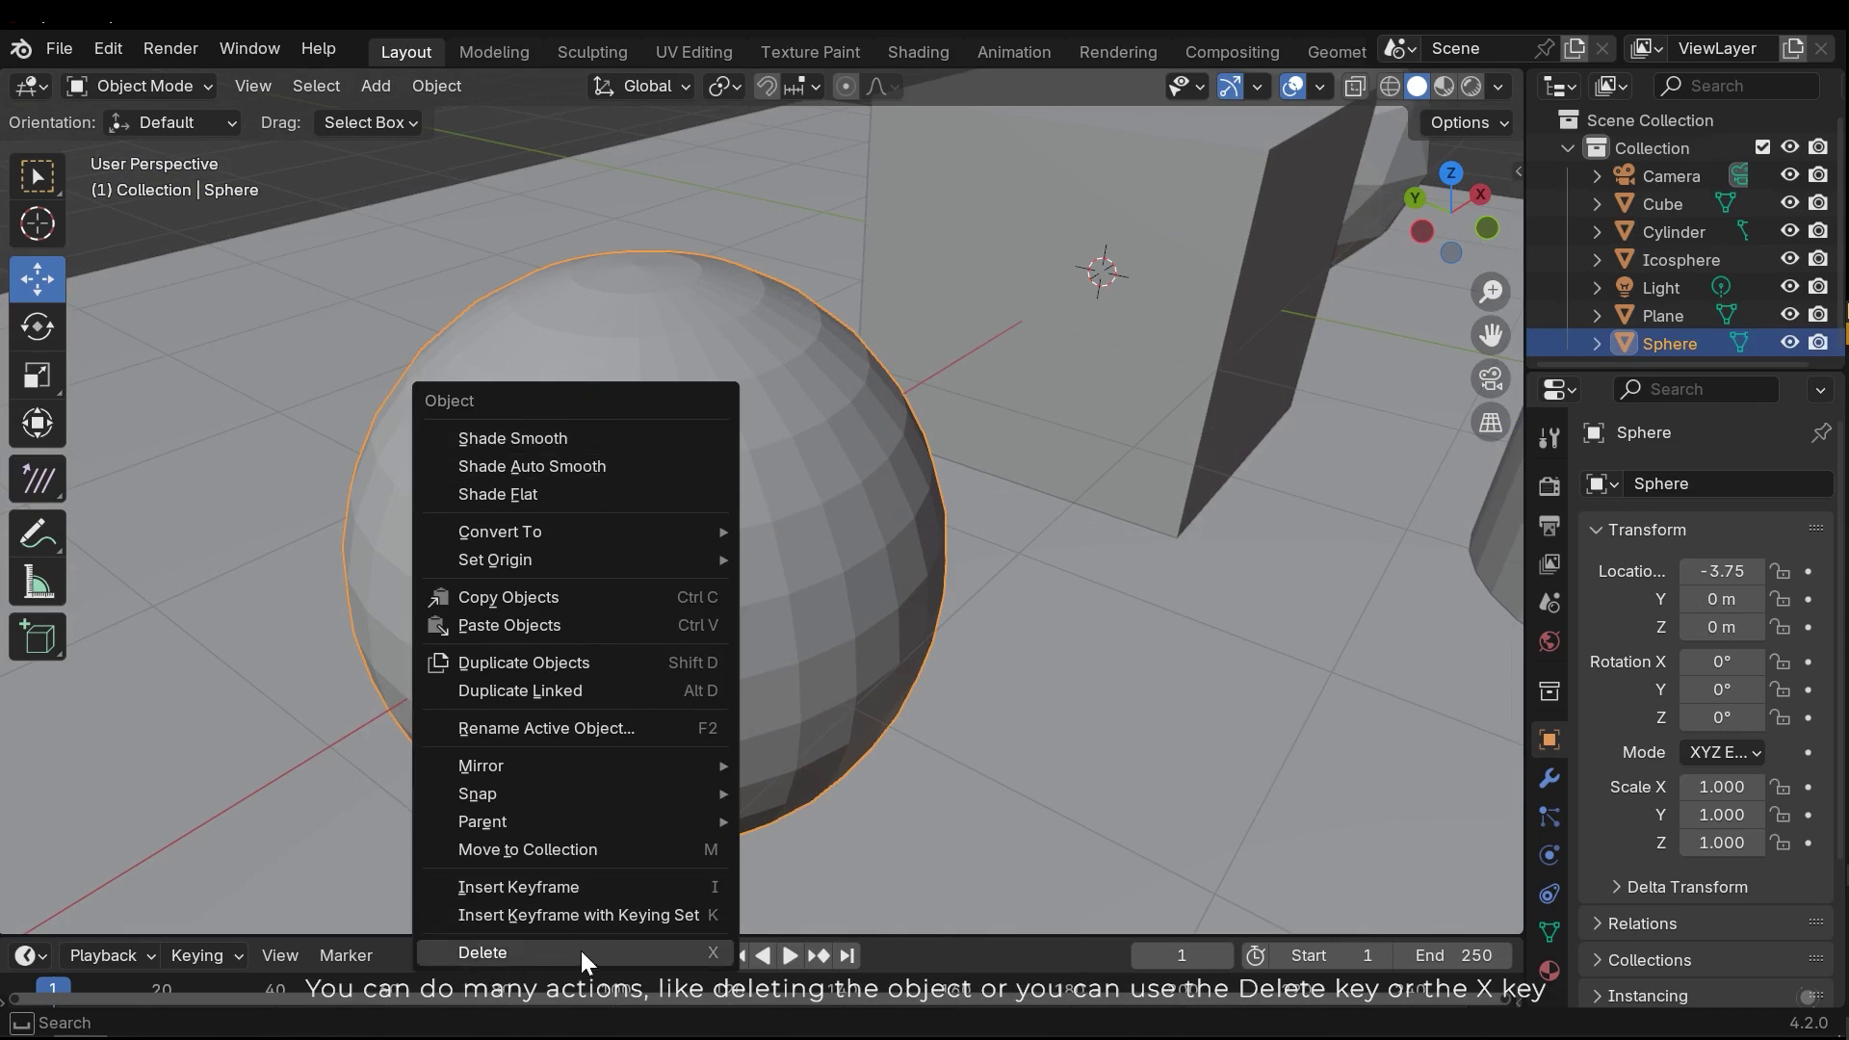
key(Escape)
key(Delete)
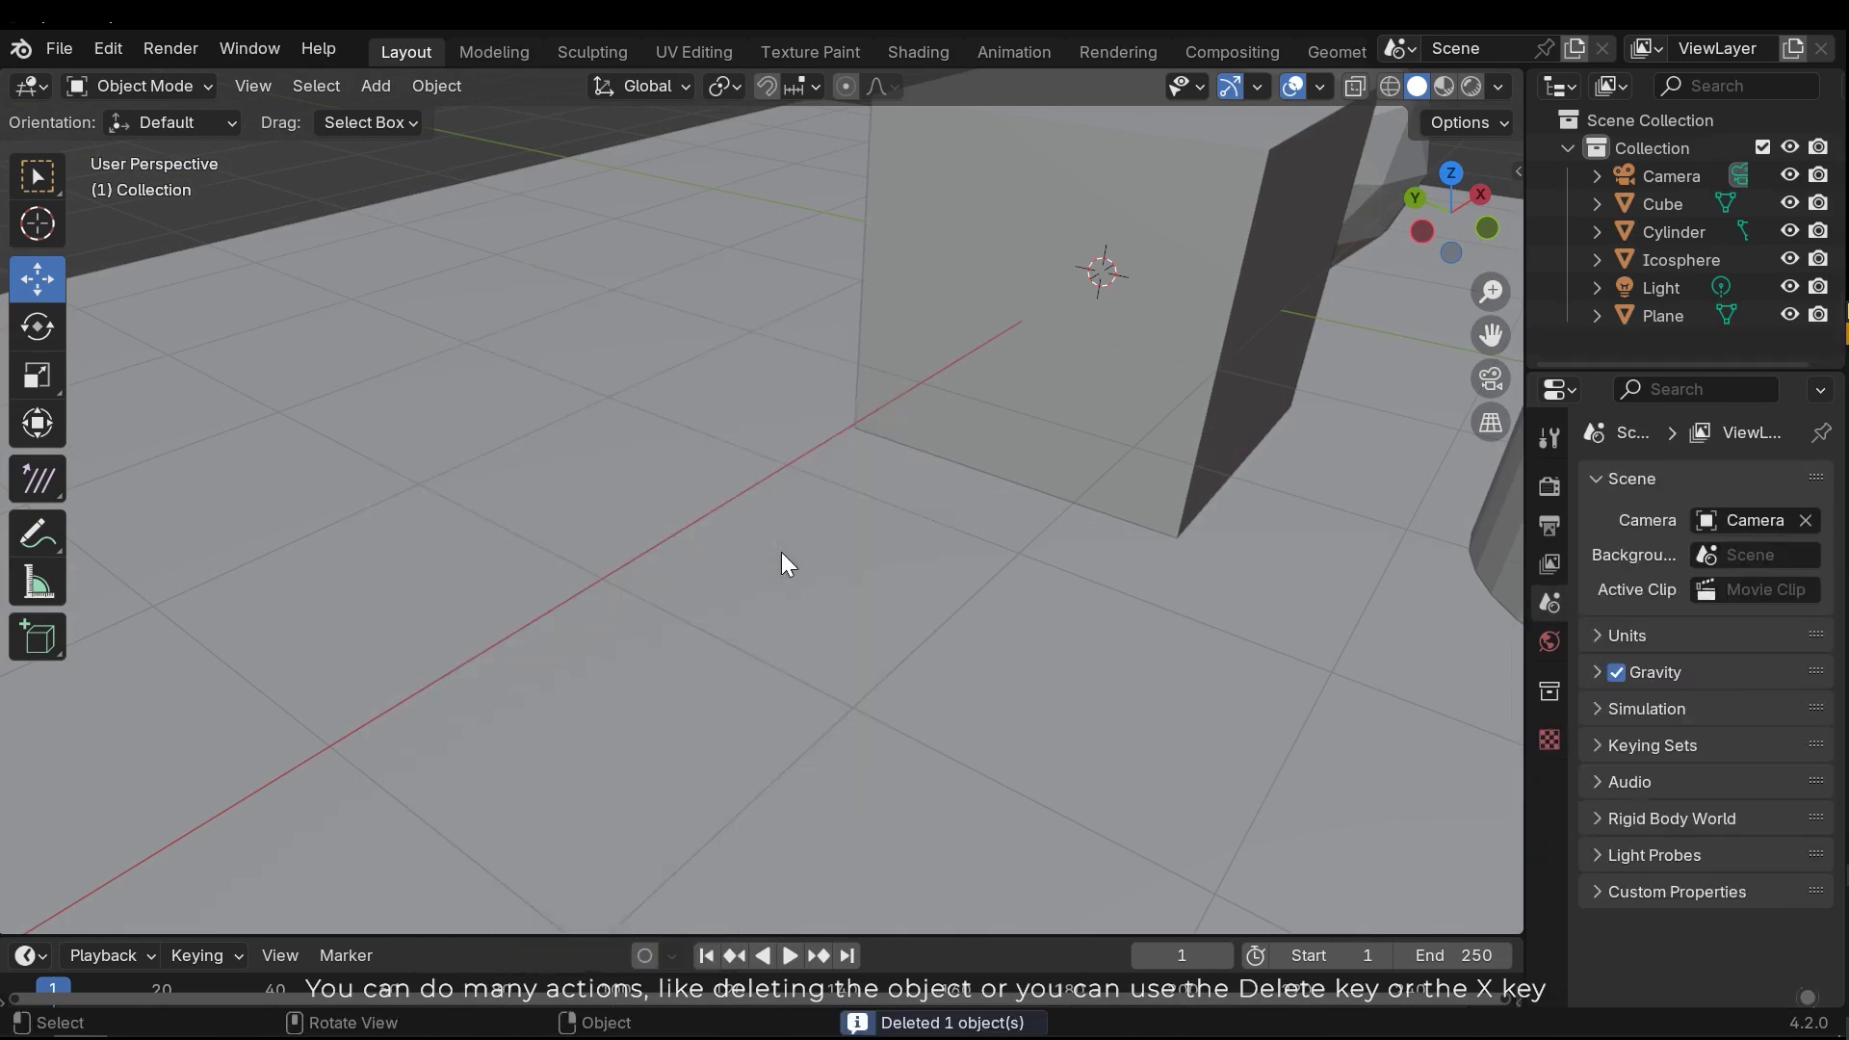
key(ctrl+z)
key(x)
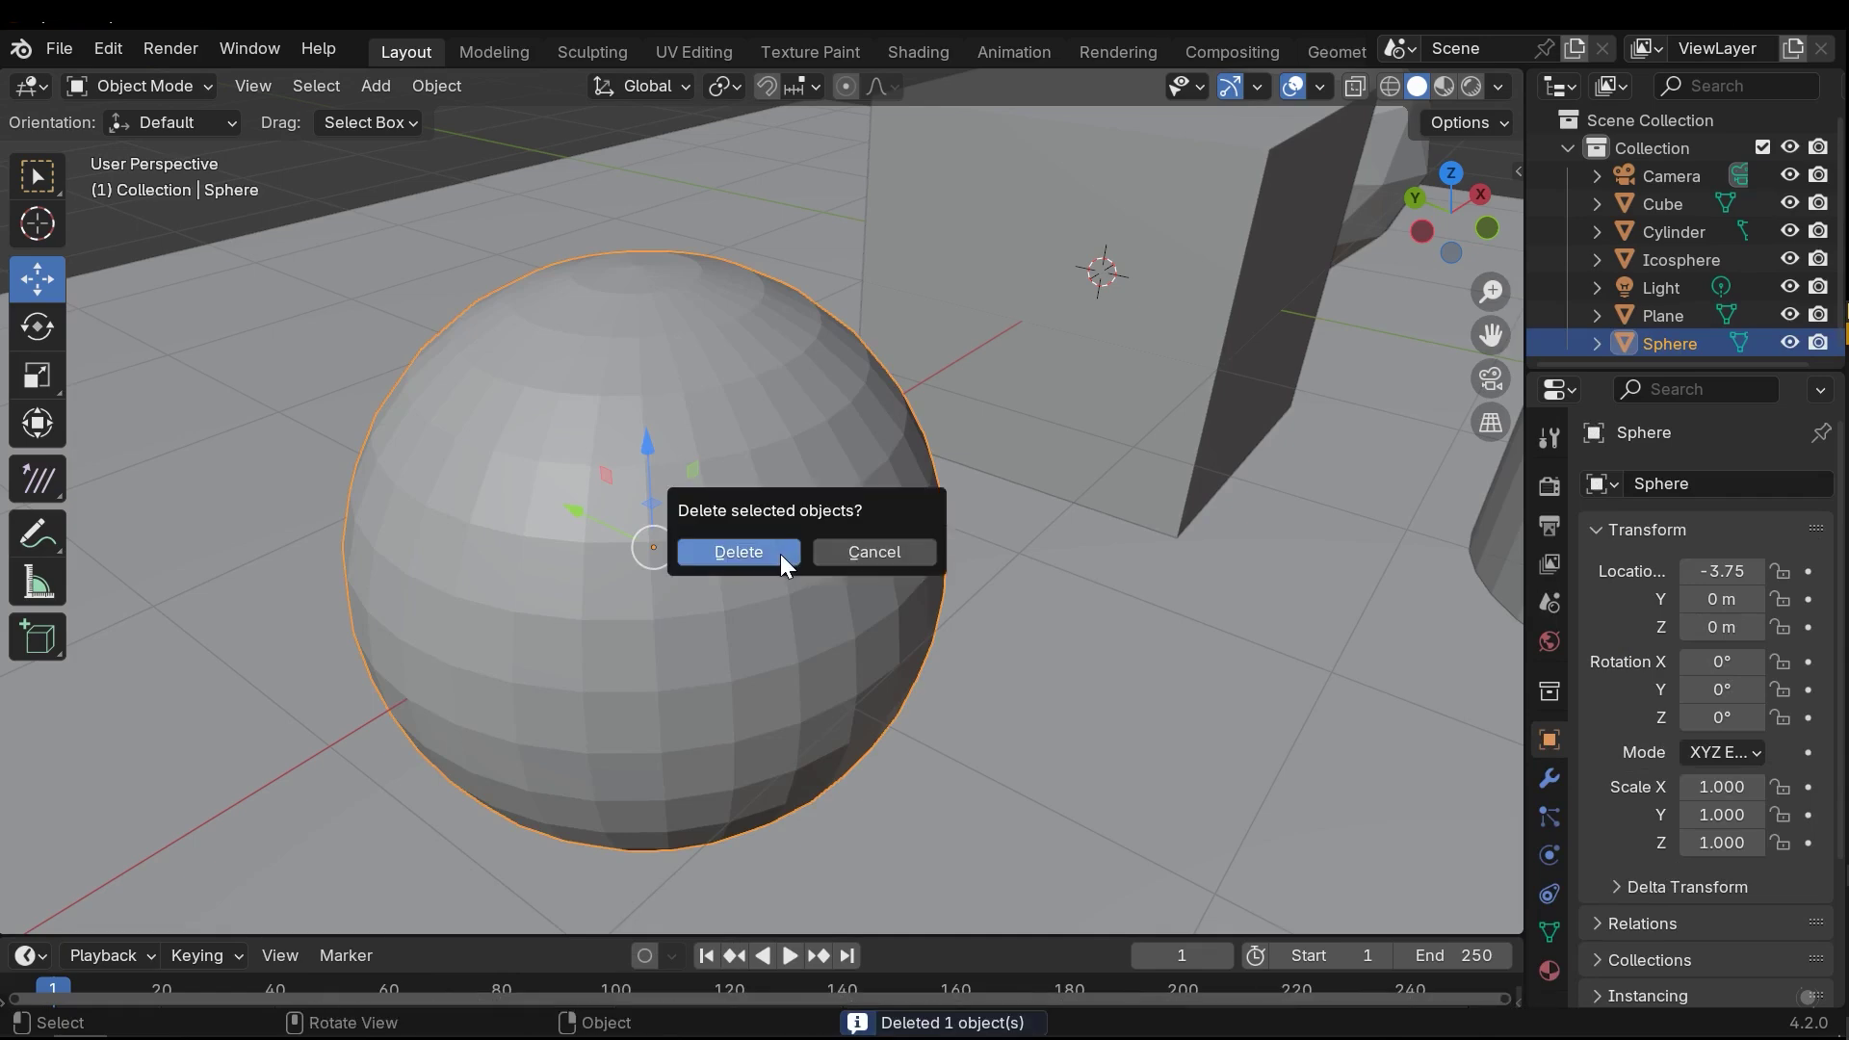
click(724, 559)
key(ctrl+z)
right_click(721, 412)
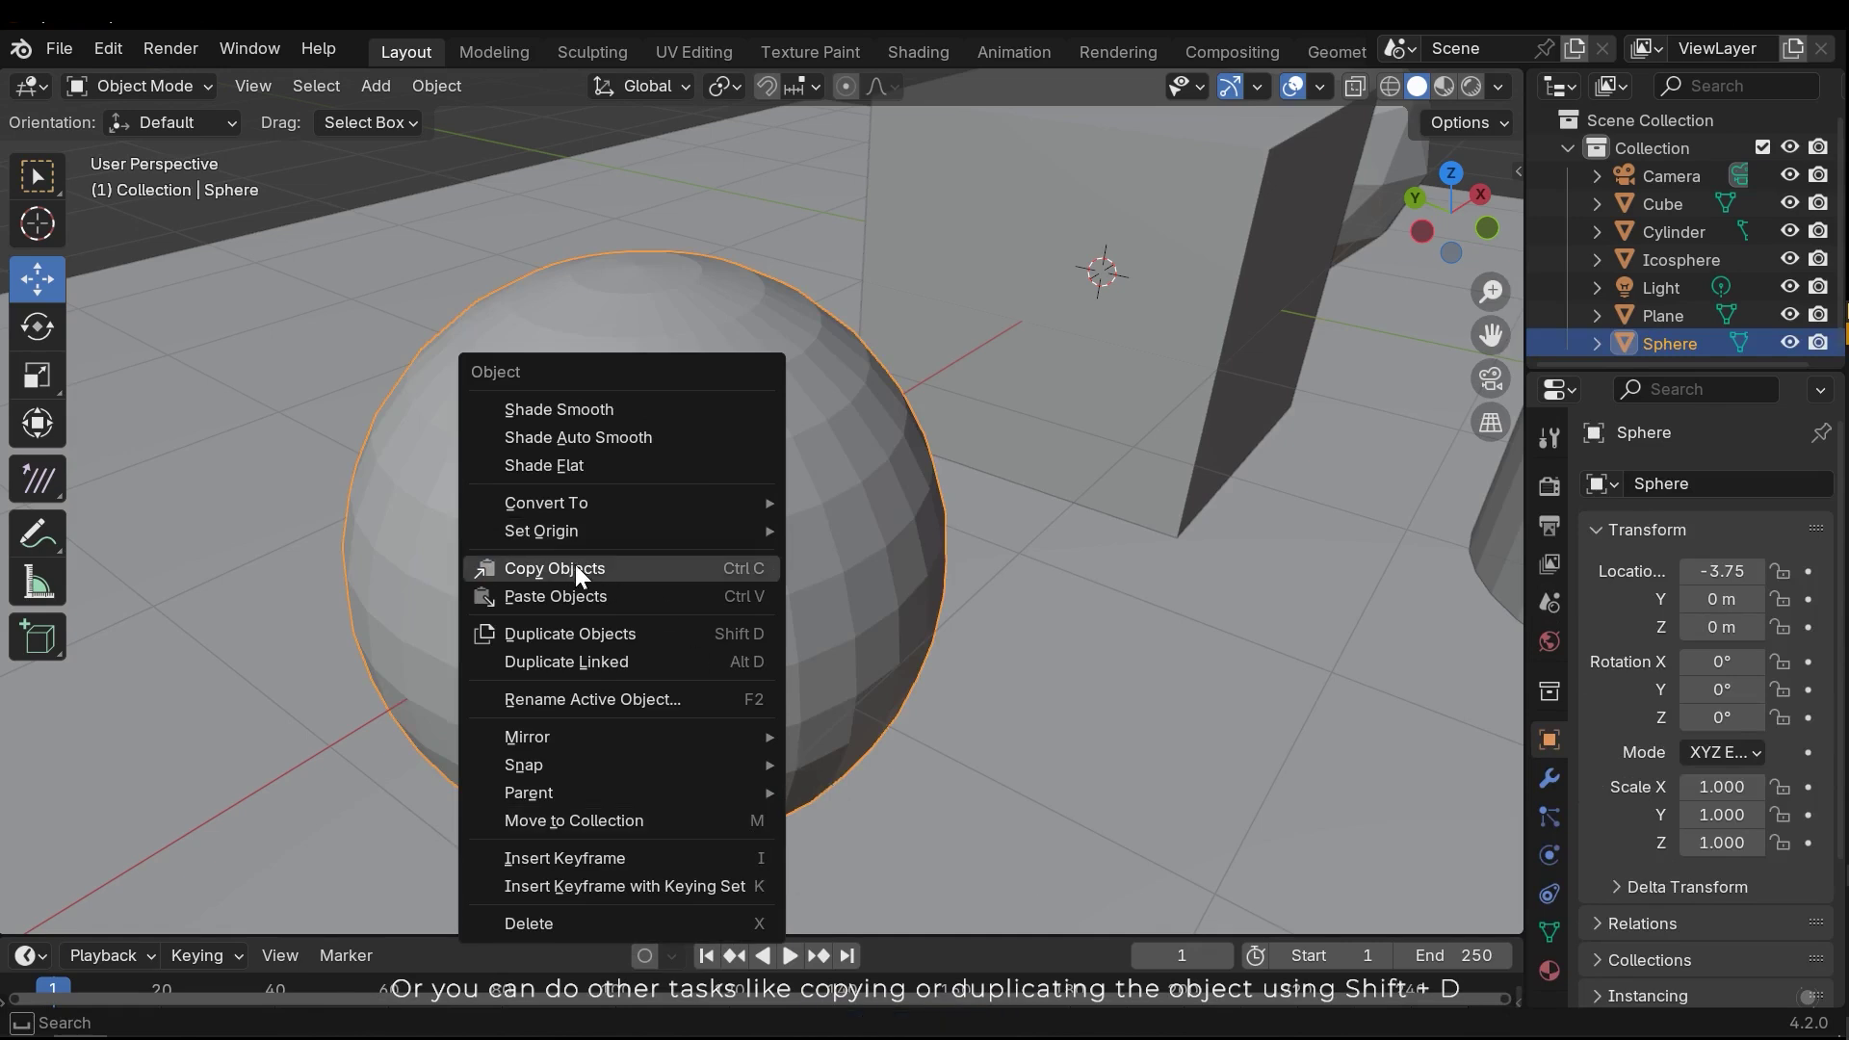
click(594, 632)
click(1182, 597)
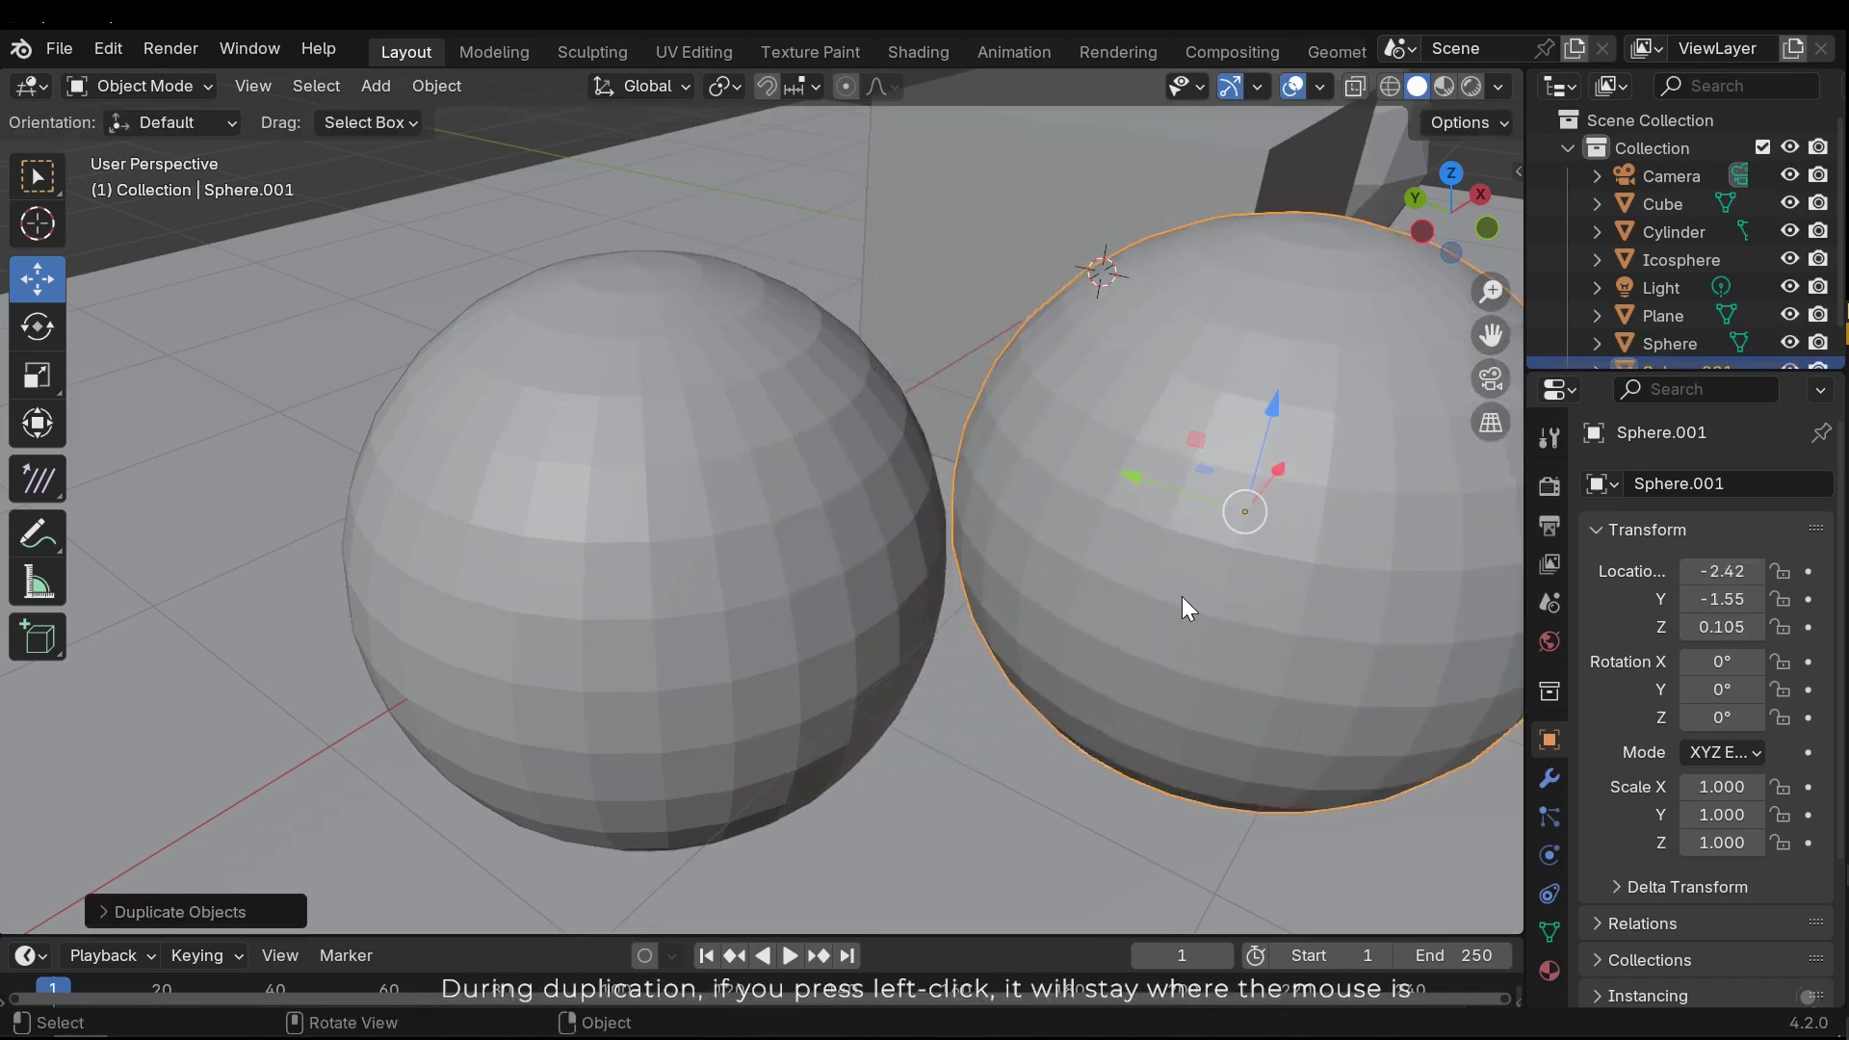
key(ctrl+z)
key(shift+d)
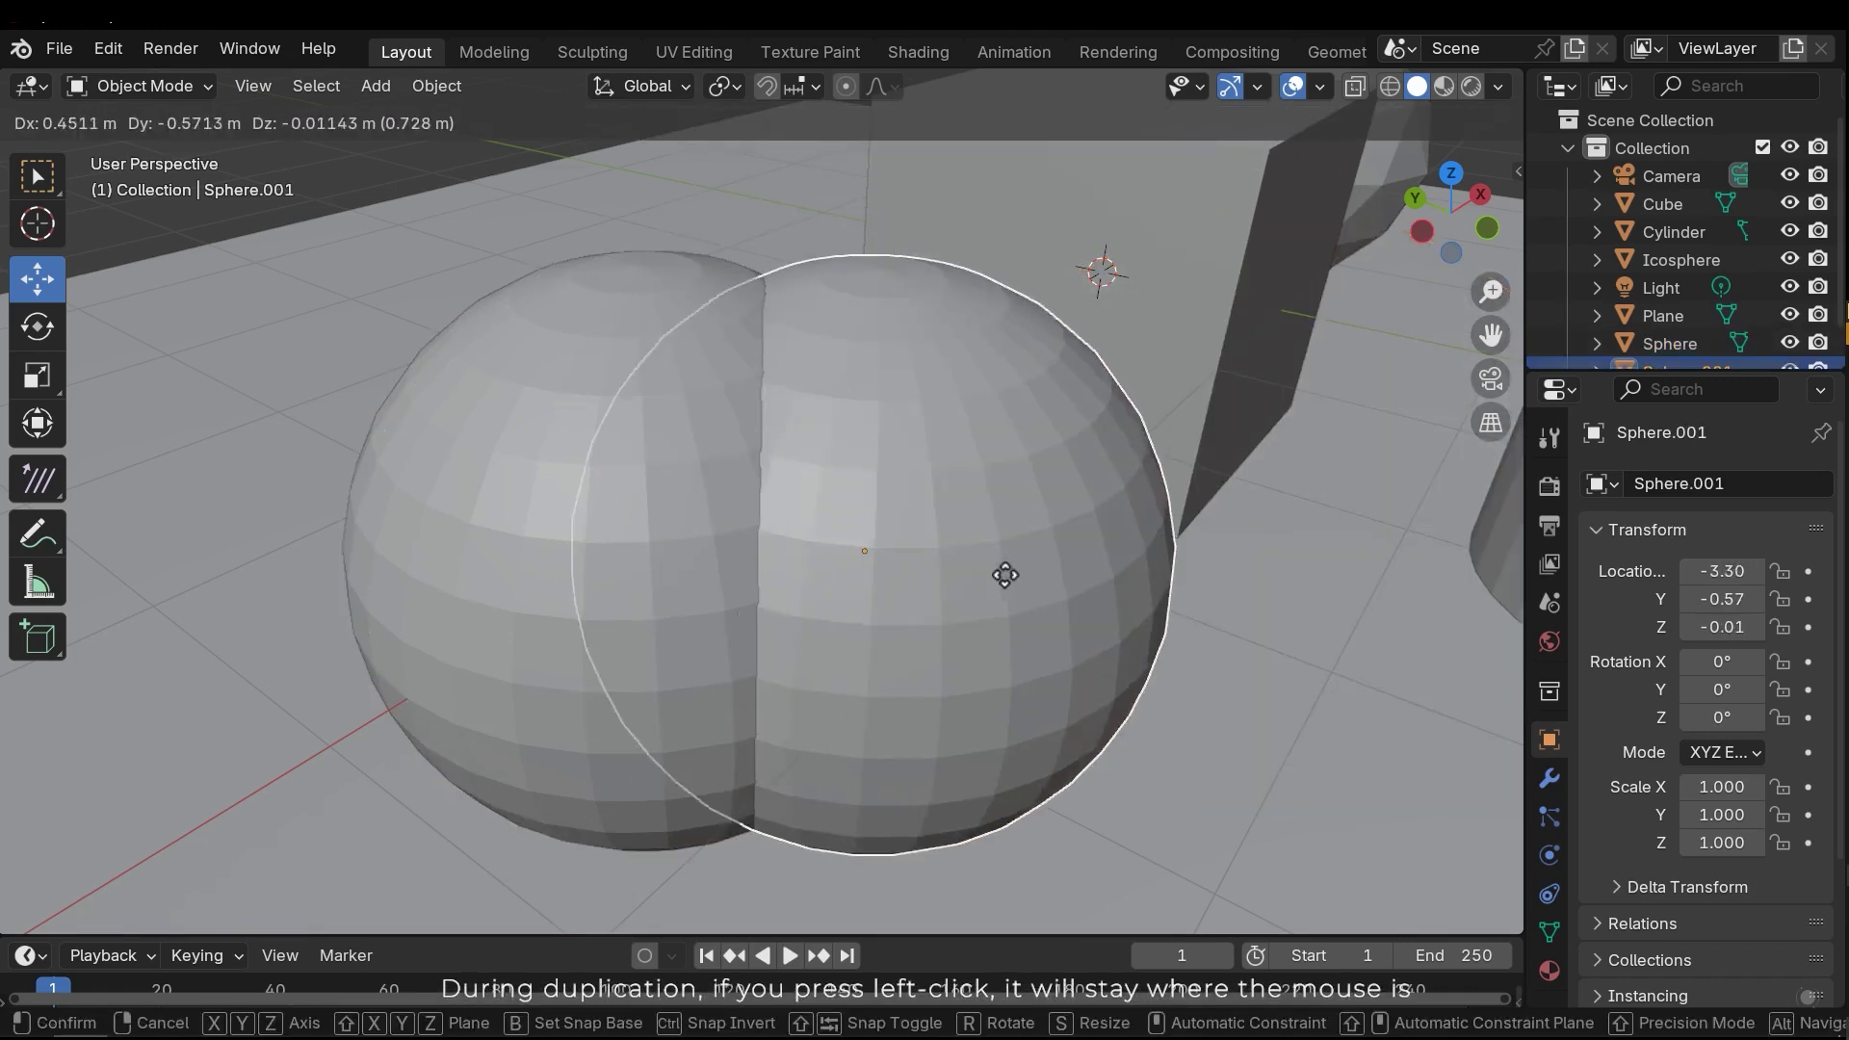
click(1269, 577)
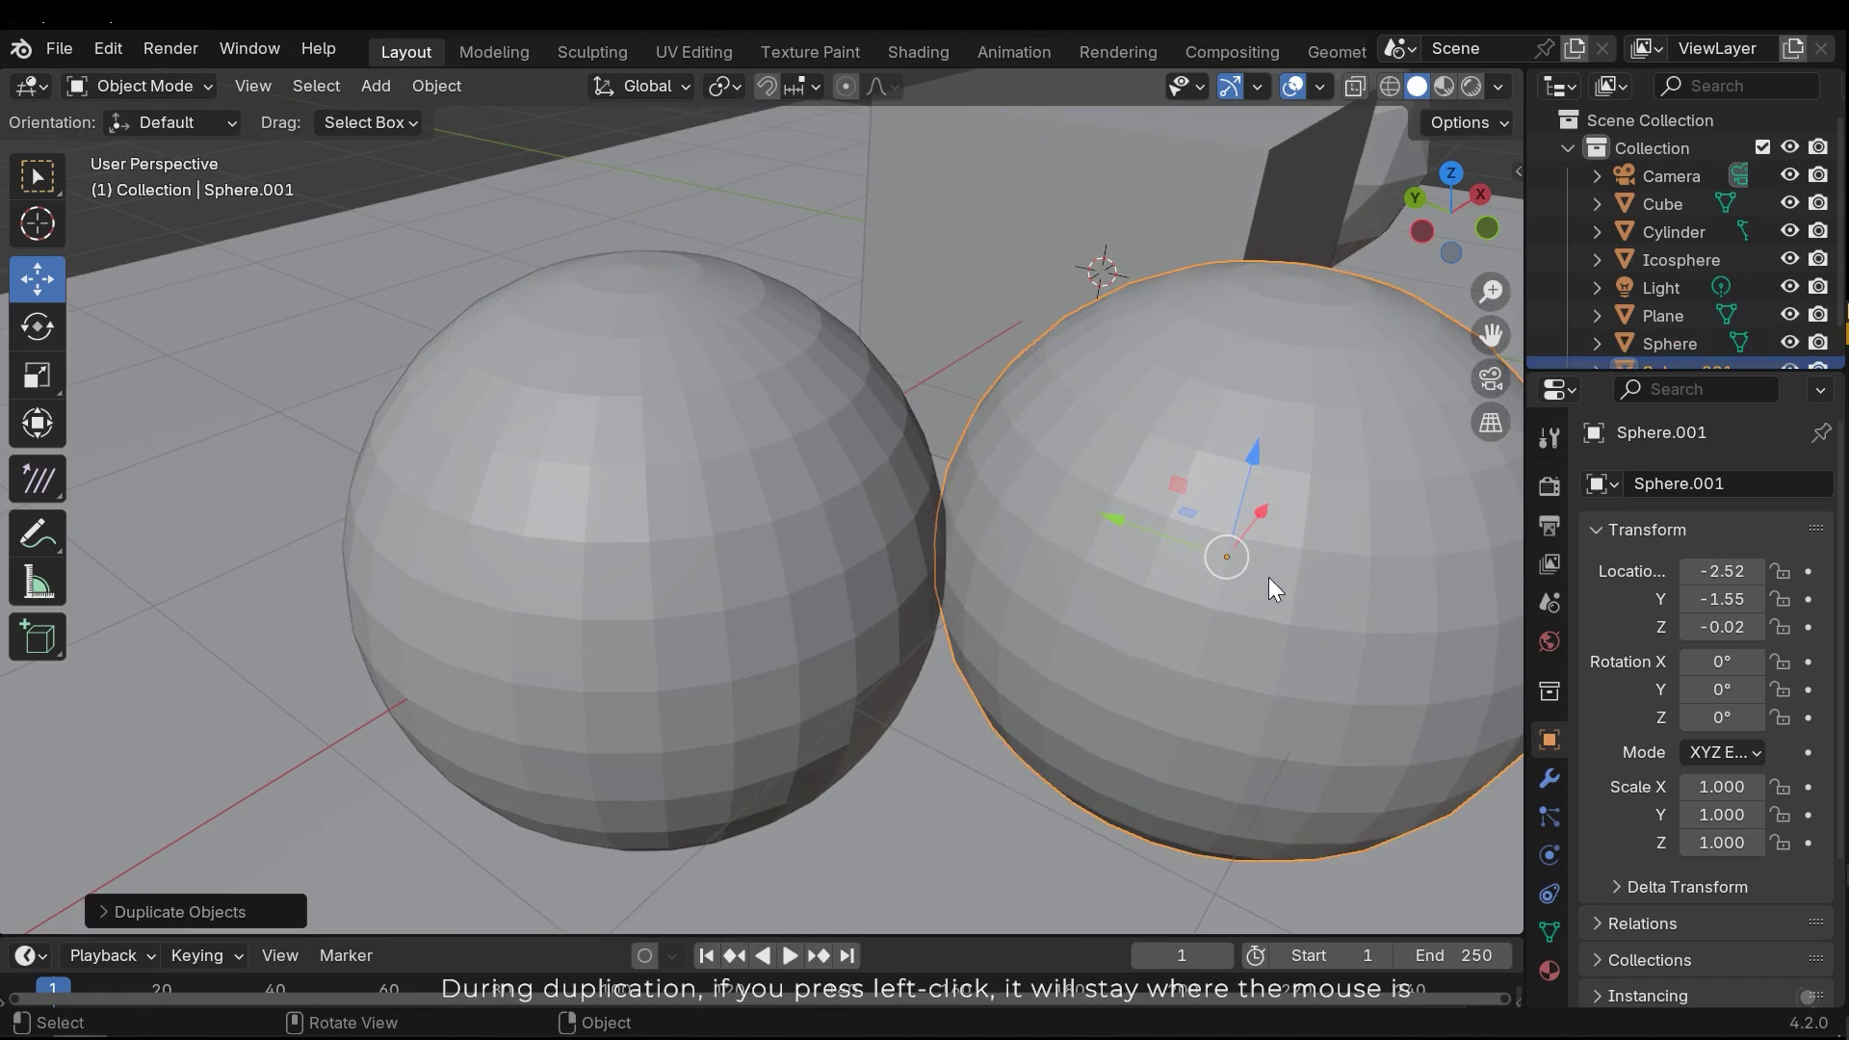
key(ctrl+z)
Apply Shade Smooth to the UV sphere.
right_click(719, 480)
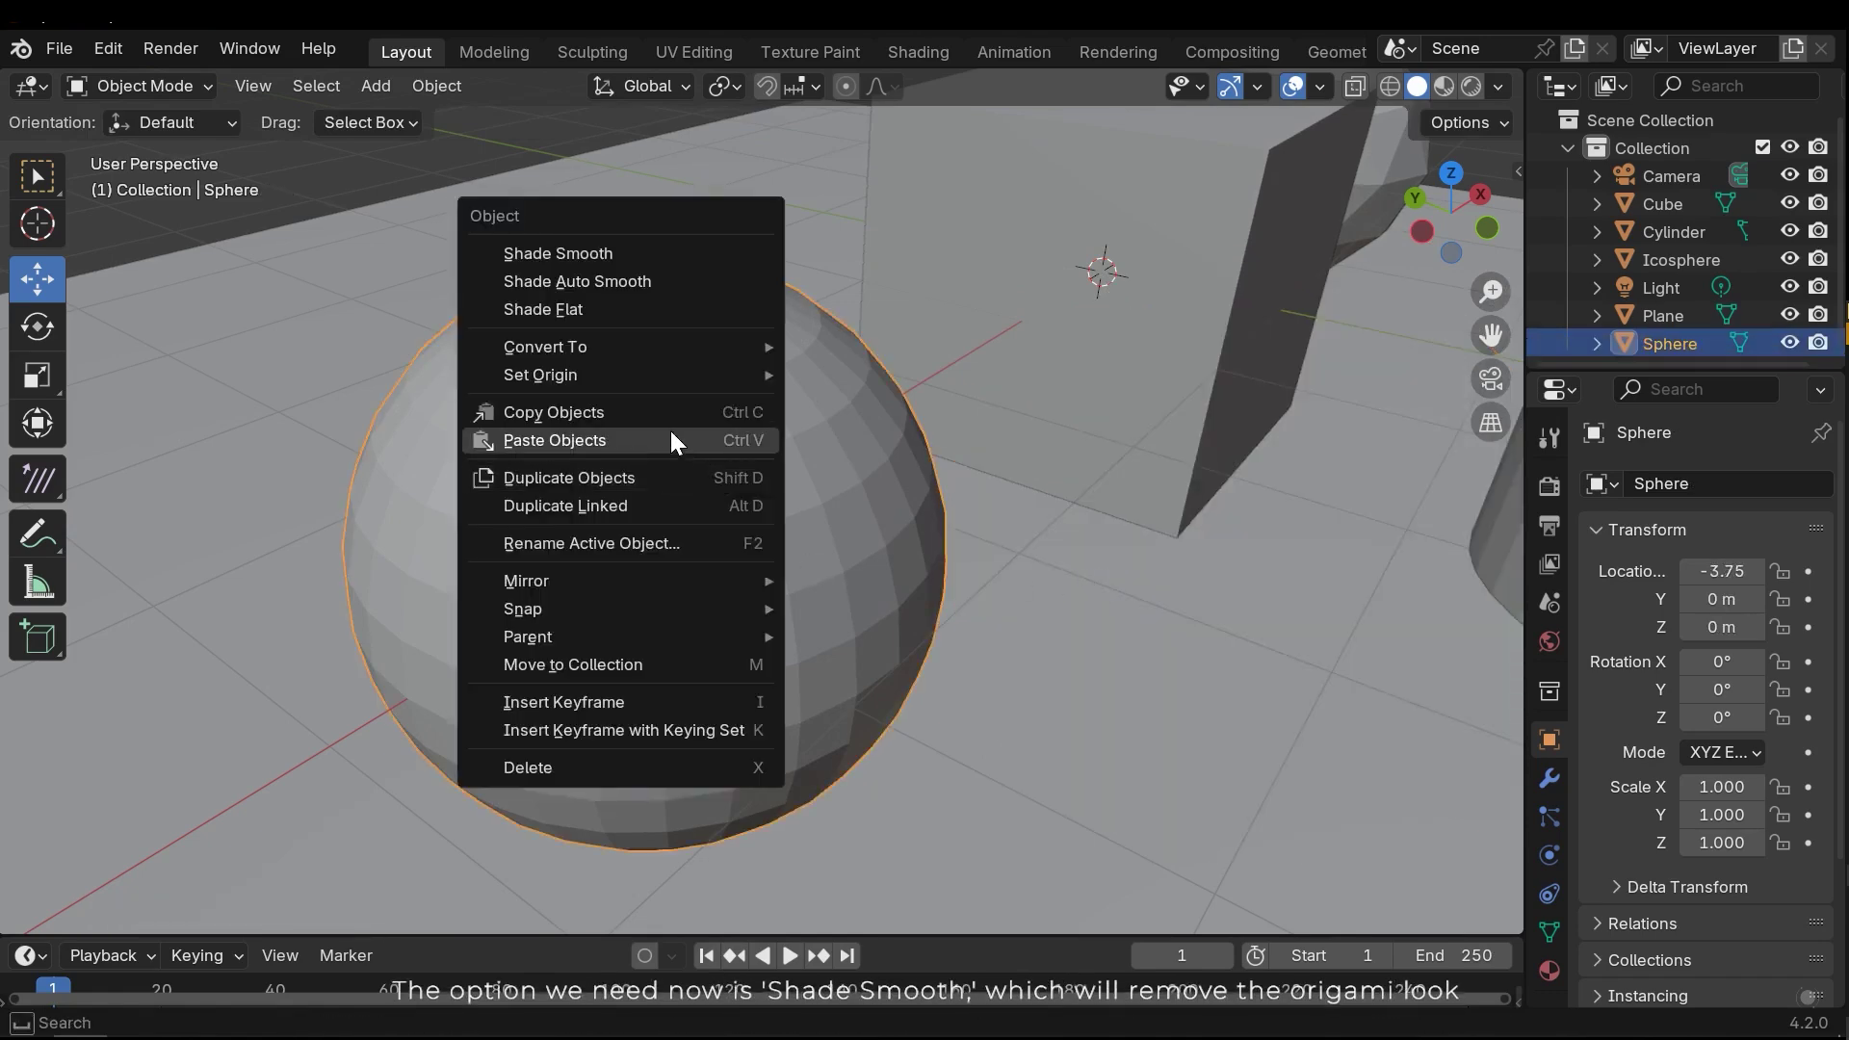
click(582, 255)
click(290, 205)
middle_drag(757, 426, 651, 582)
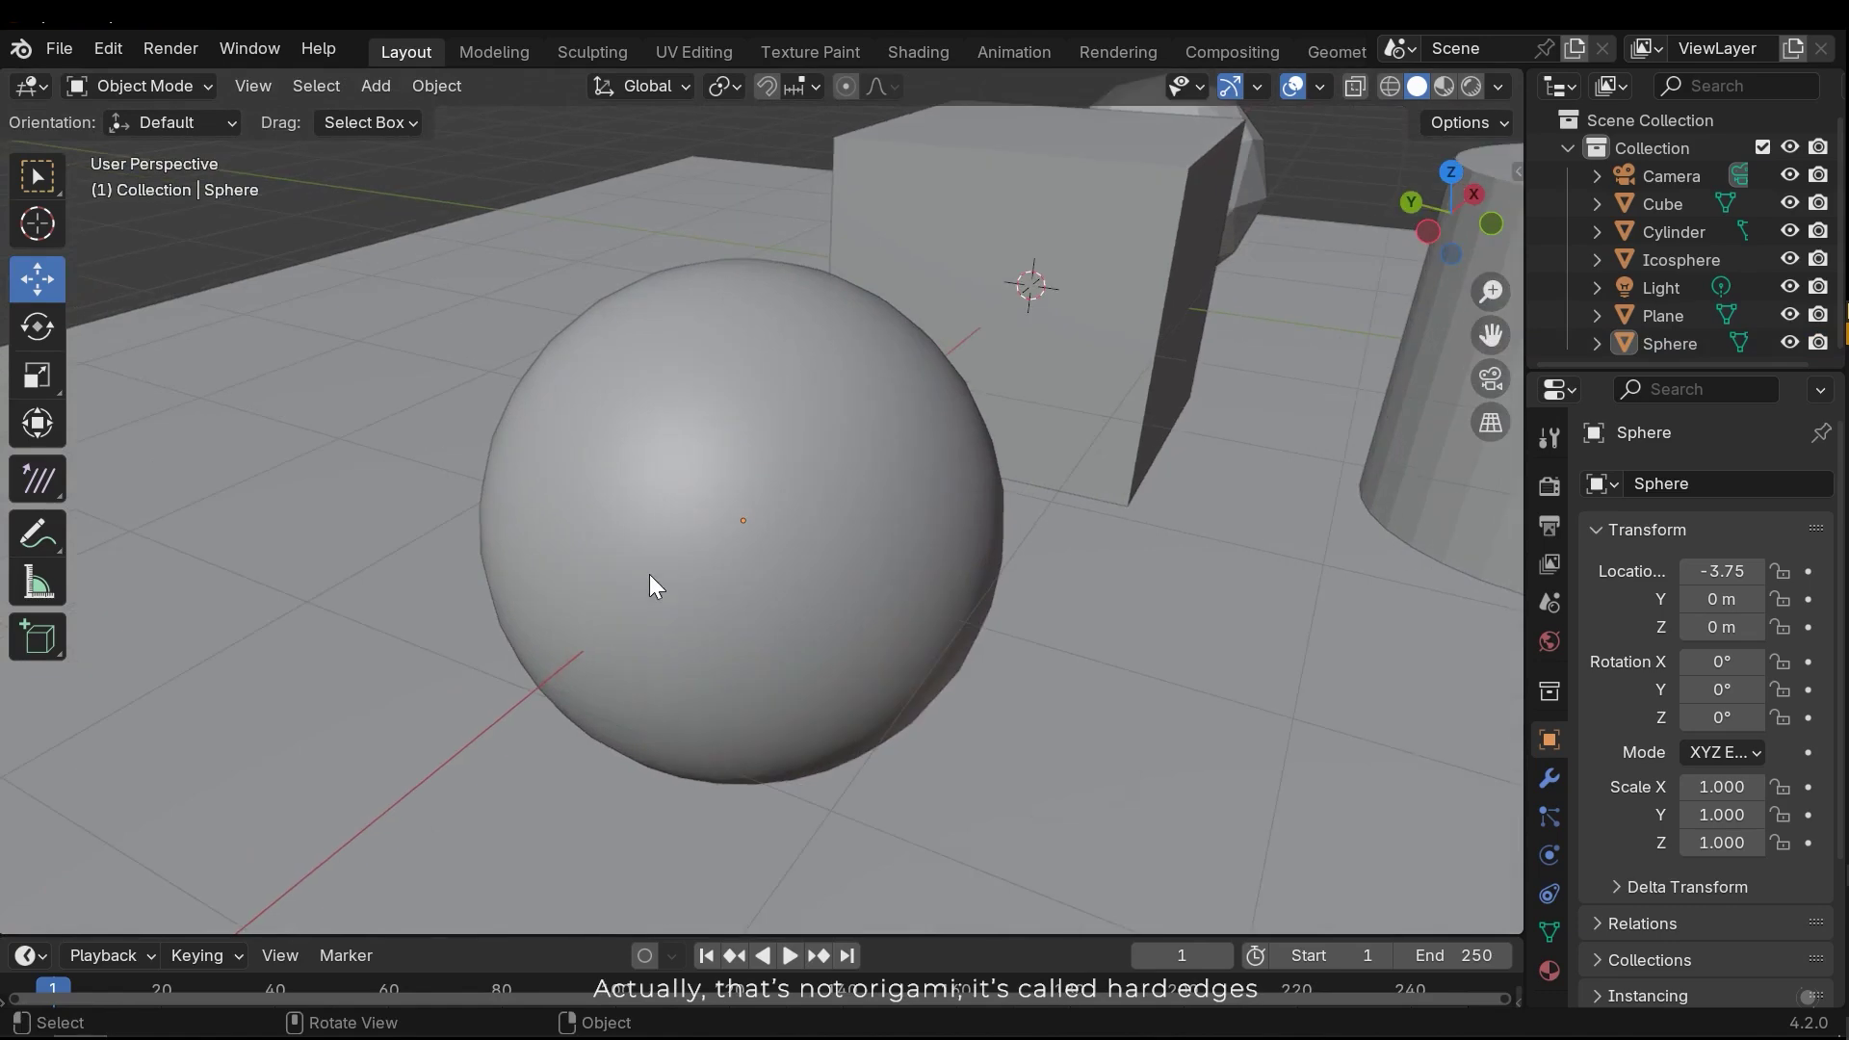
Delete the cylinder, the sphere and the icosphere, leaving only the cube on the plane.
click(679, 546)
scroll(867, 475, down, 5)
middle_drag(867, 475, 953, 550)
click(953, 550)
key(Delete)
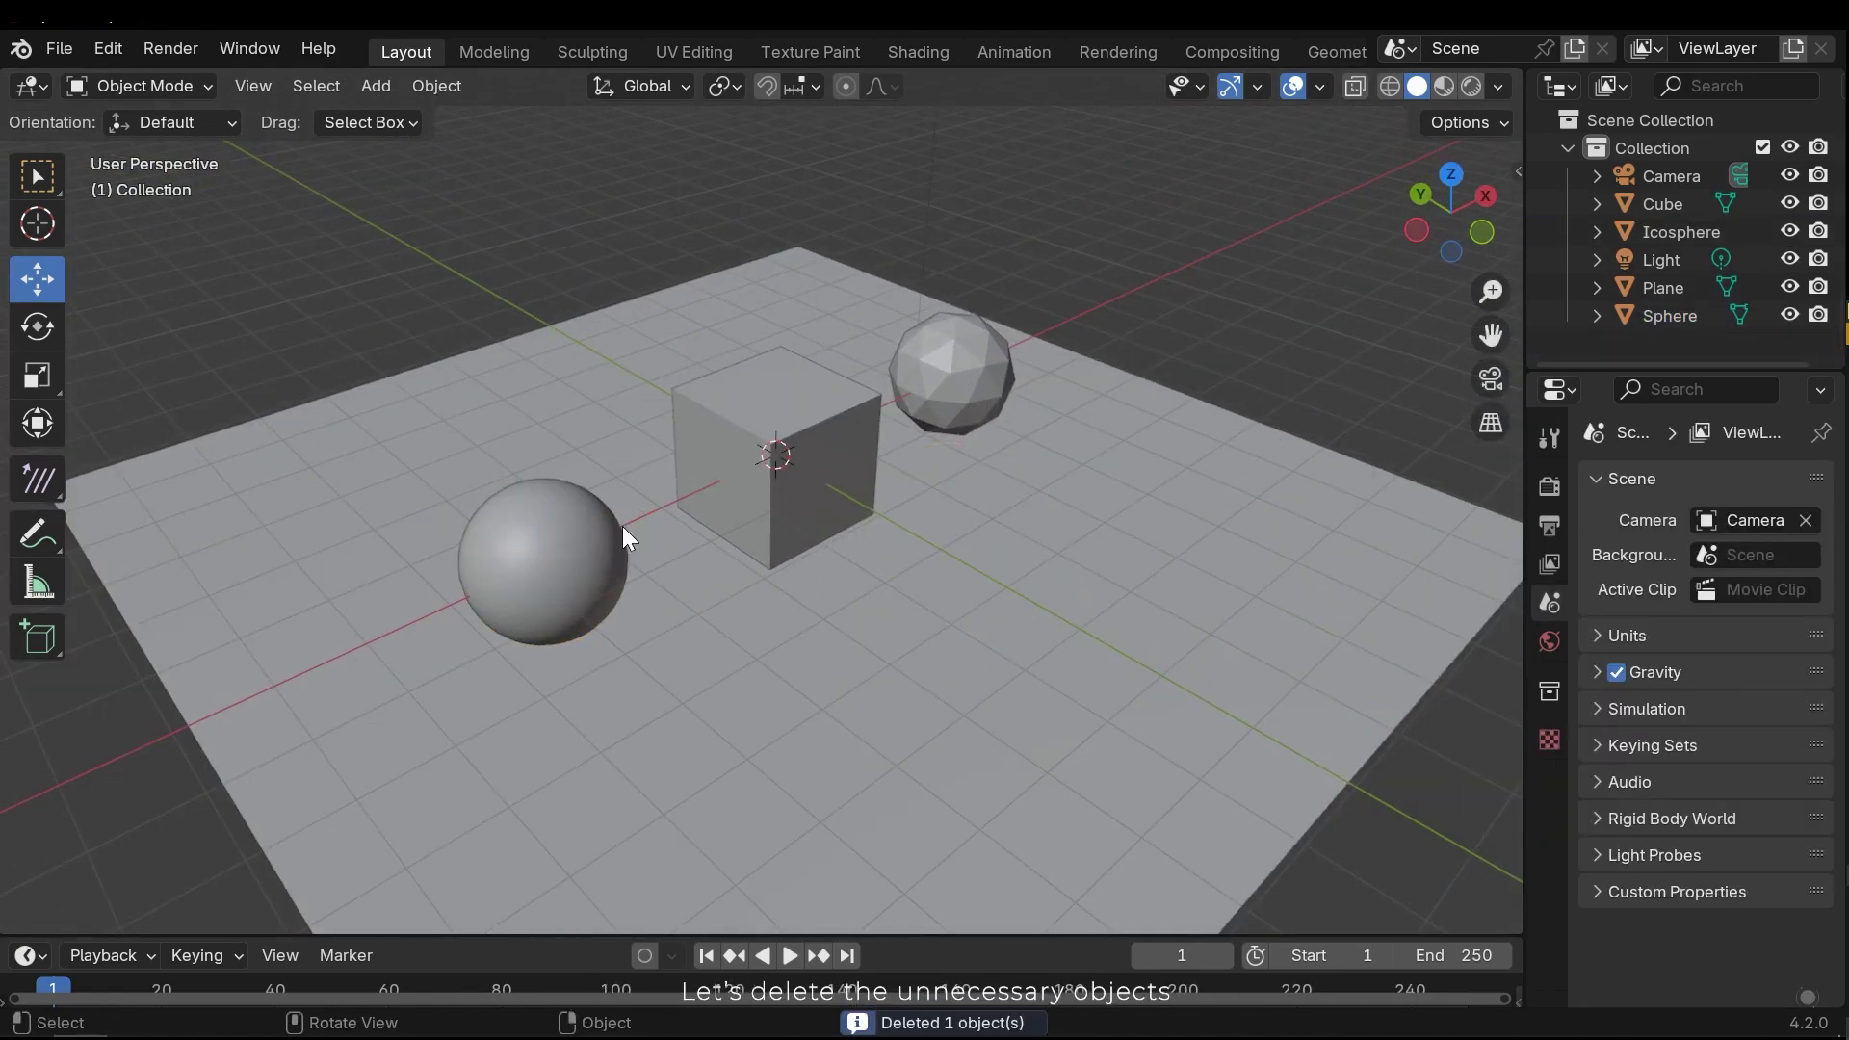
click(557, 574)
key(Delete)
click(992, 404)
key(Delete)
middle_drag(992, 404, 986, 487)
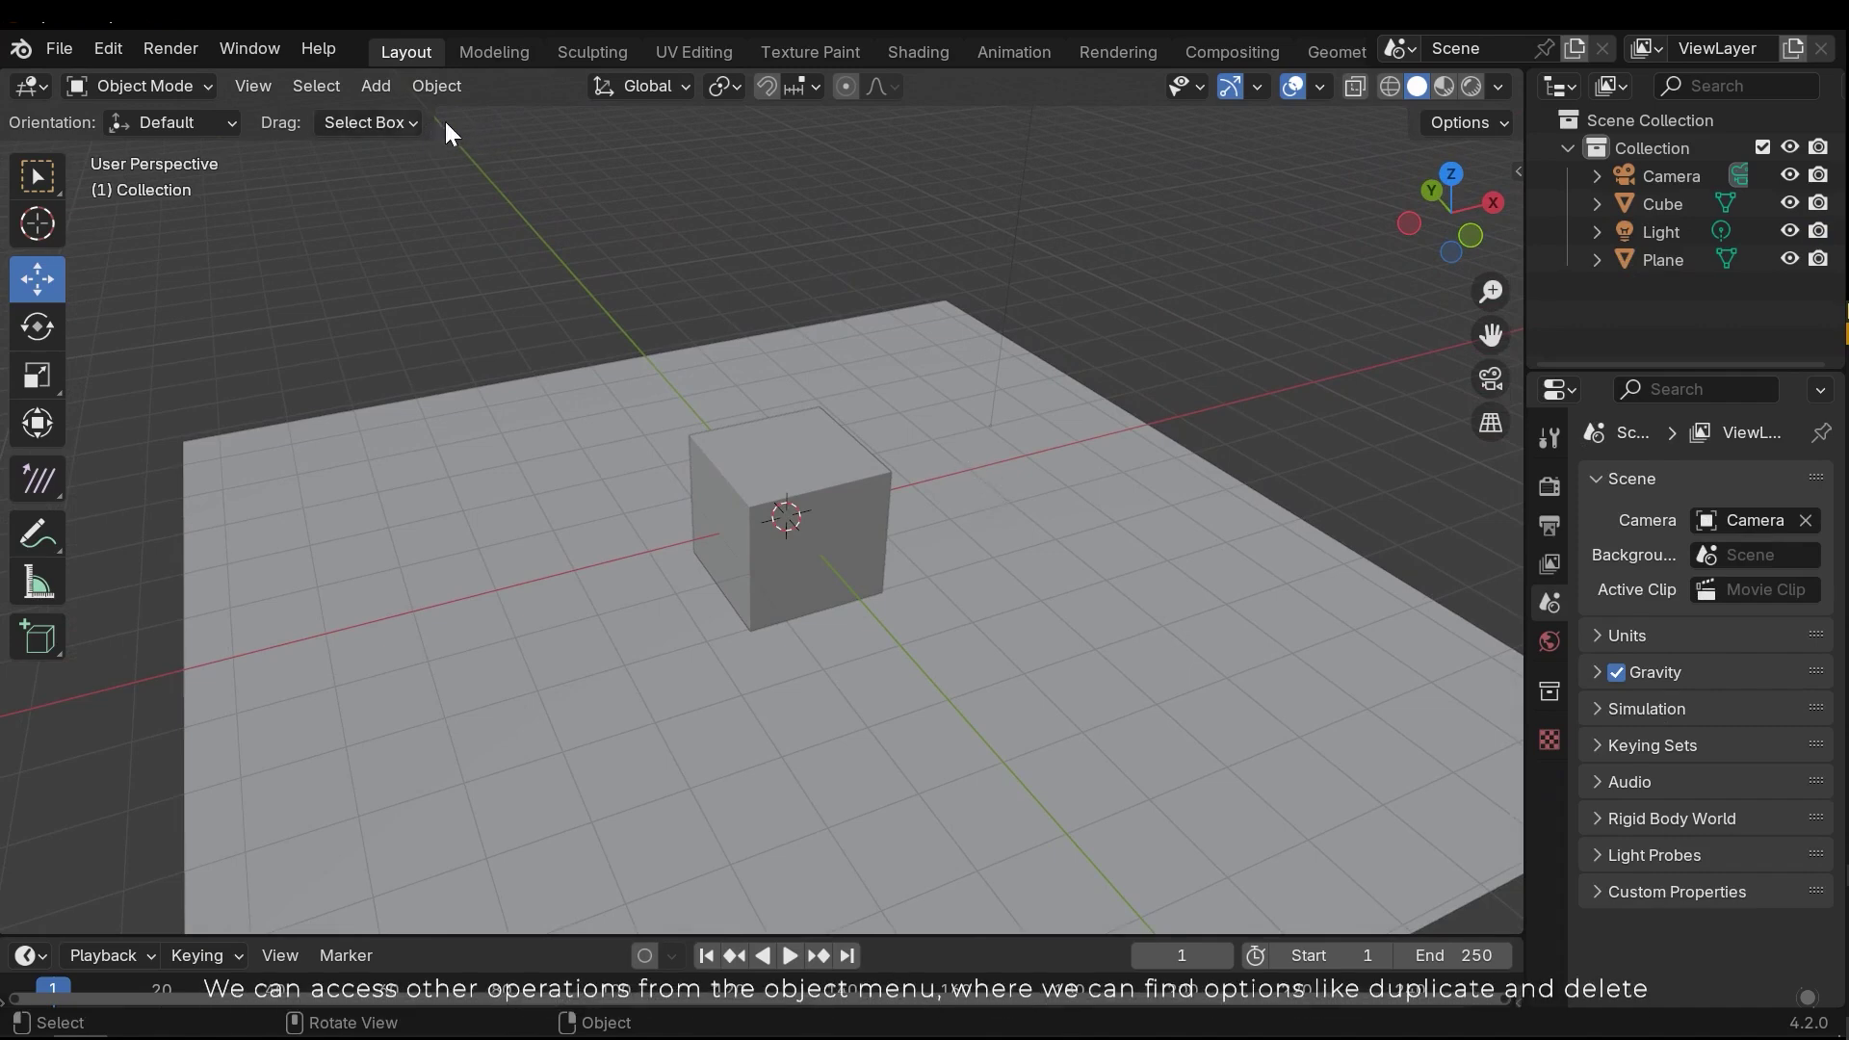
click(438, 87)
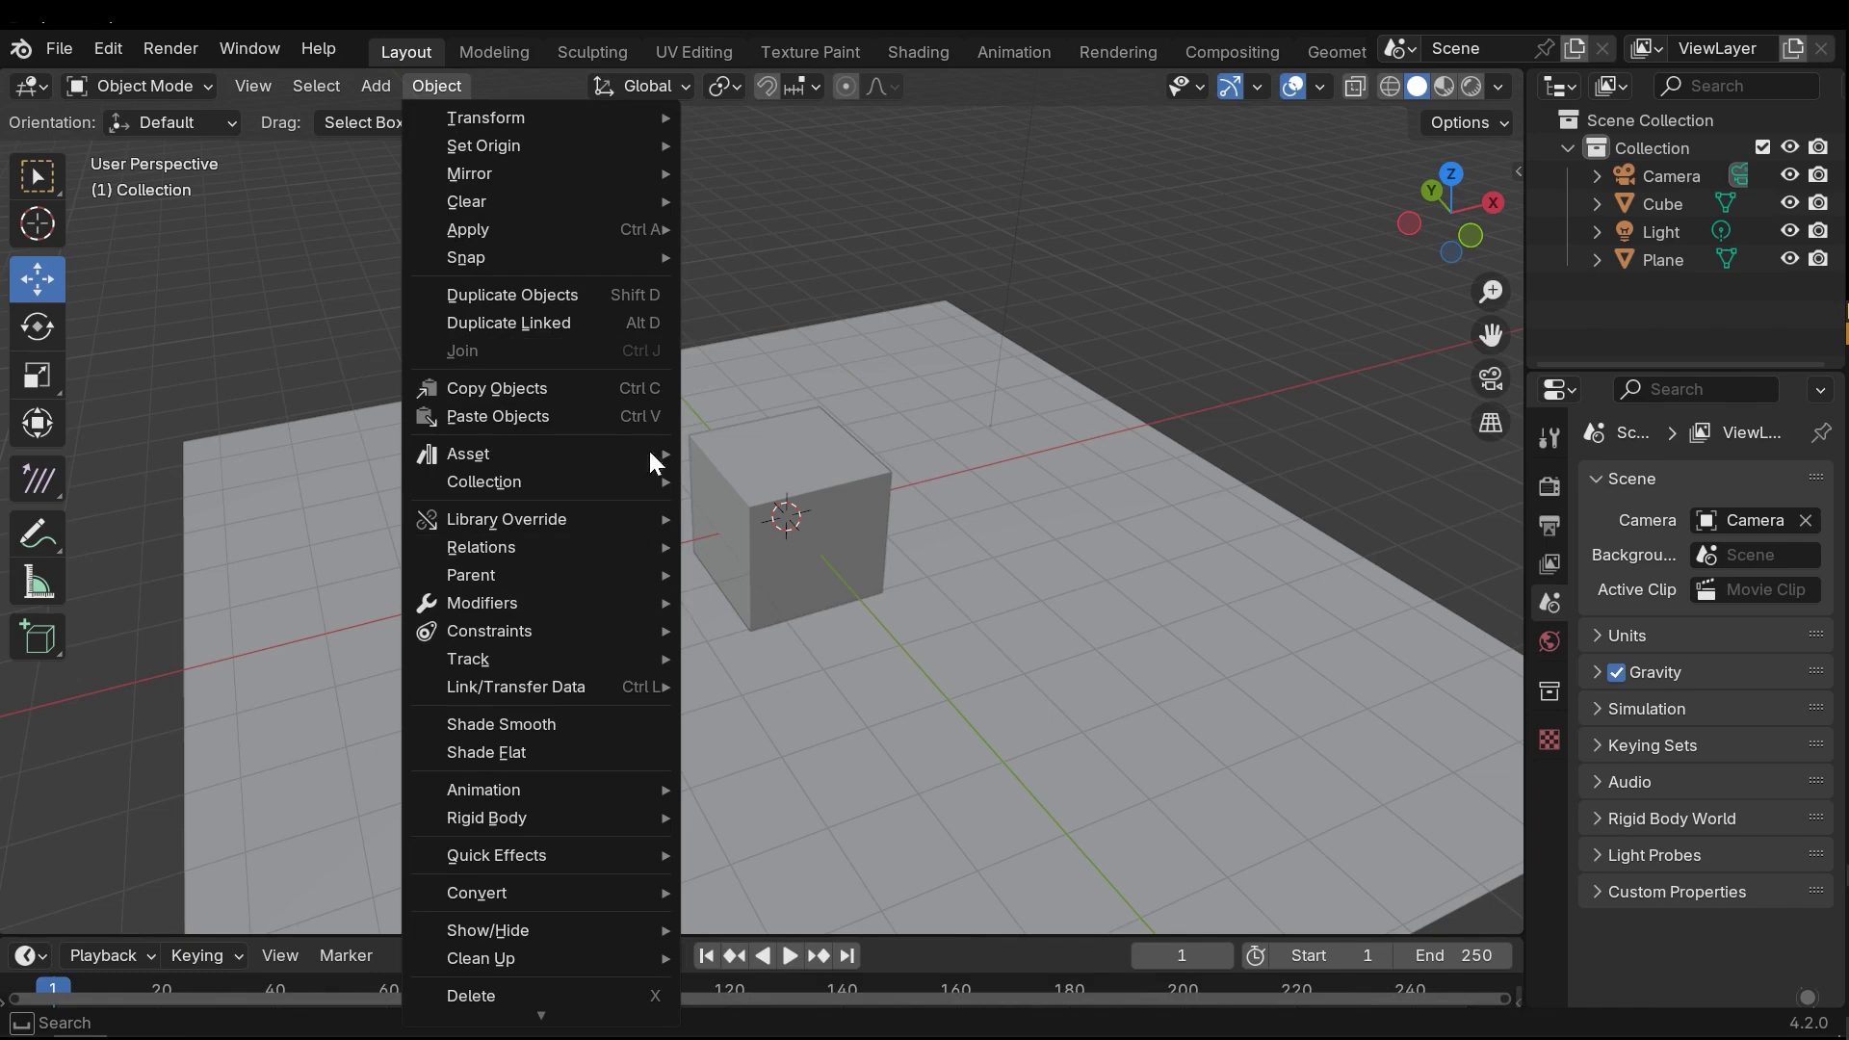
mouse_move(649, 451)
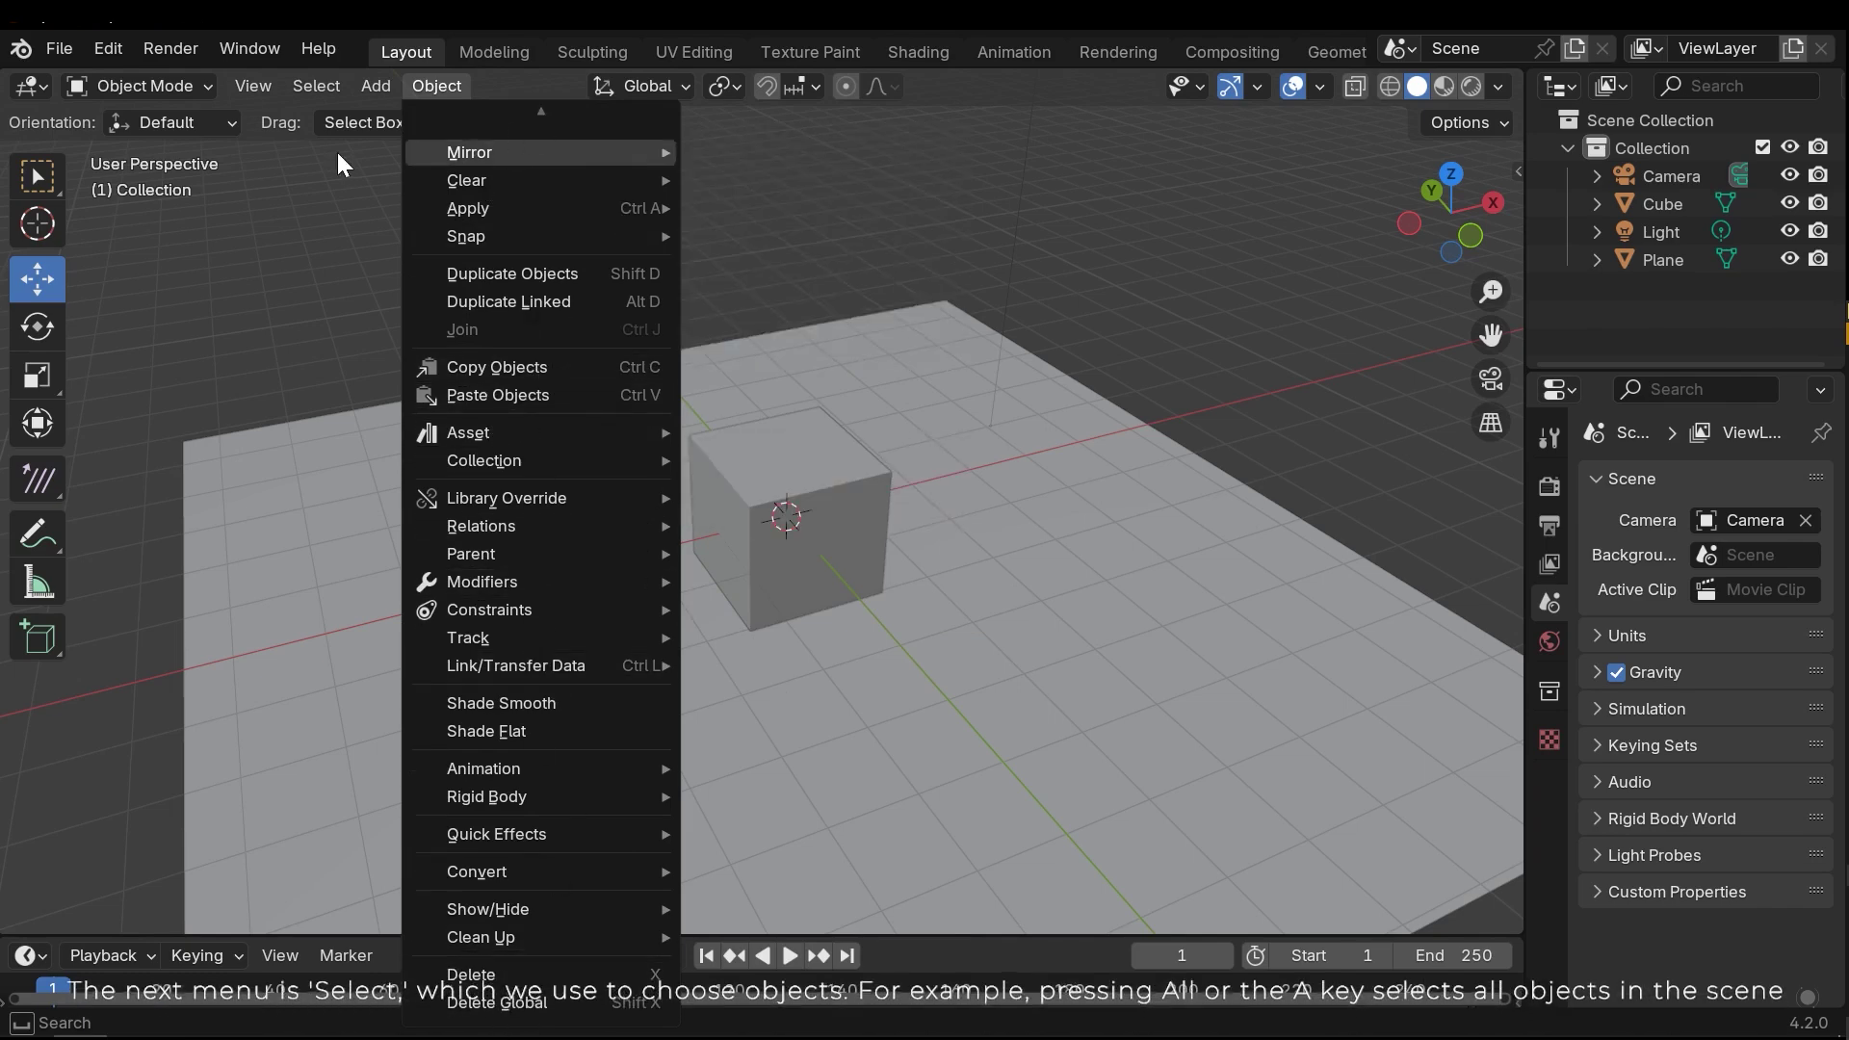
mouse_move(329, 90)
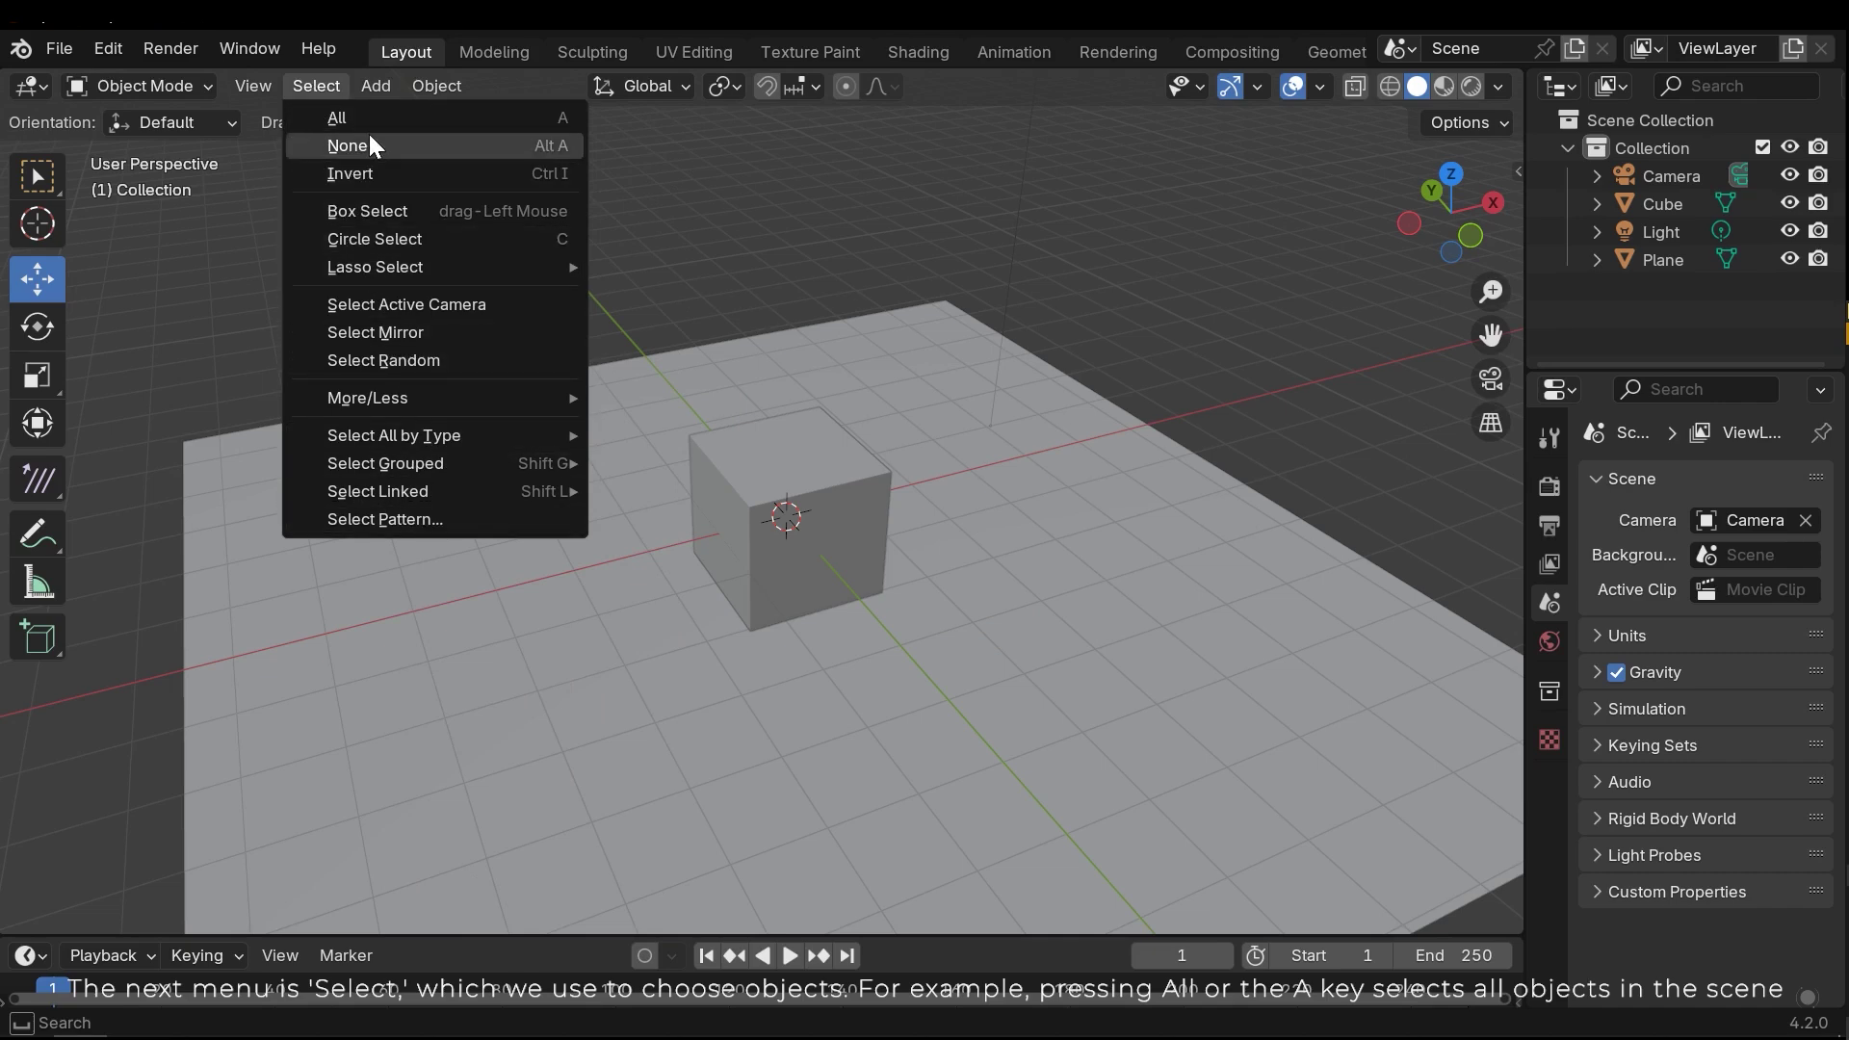
click(390, 116)
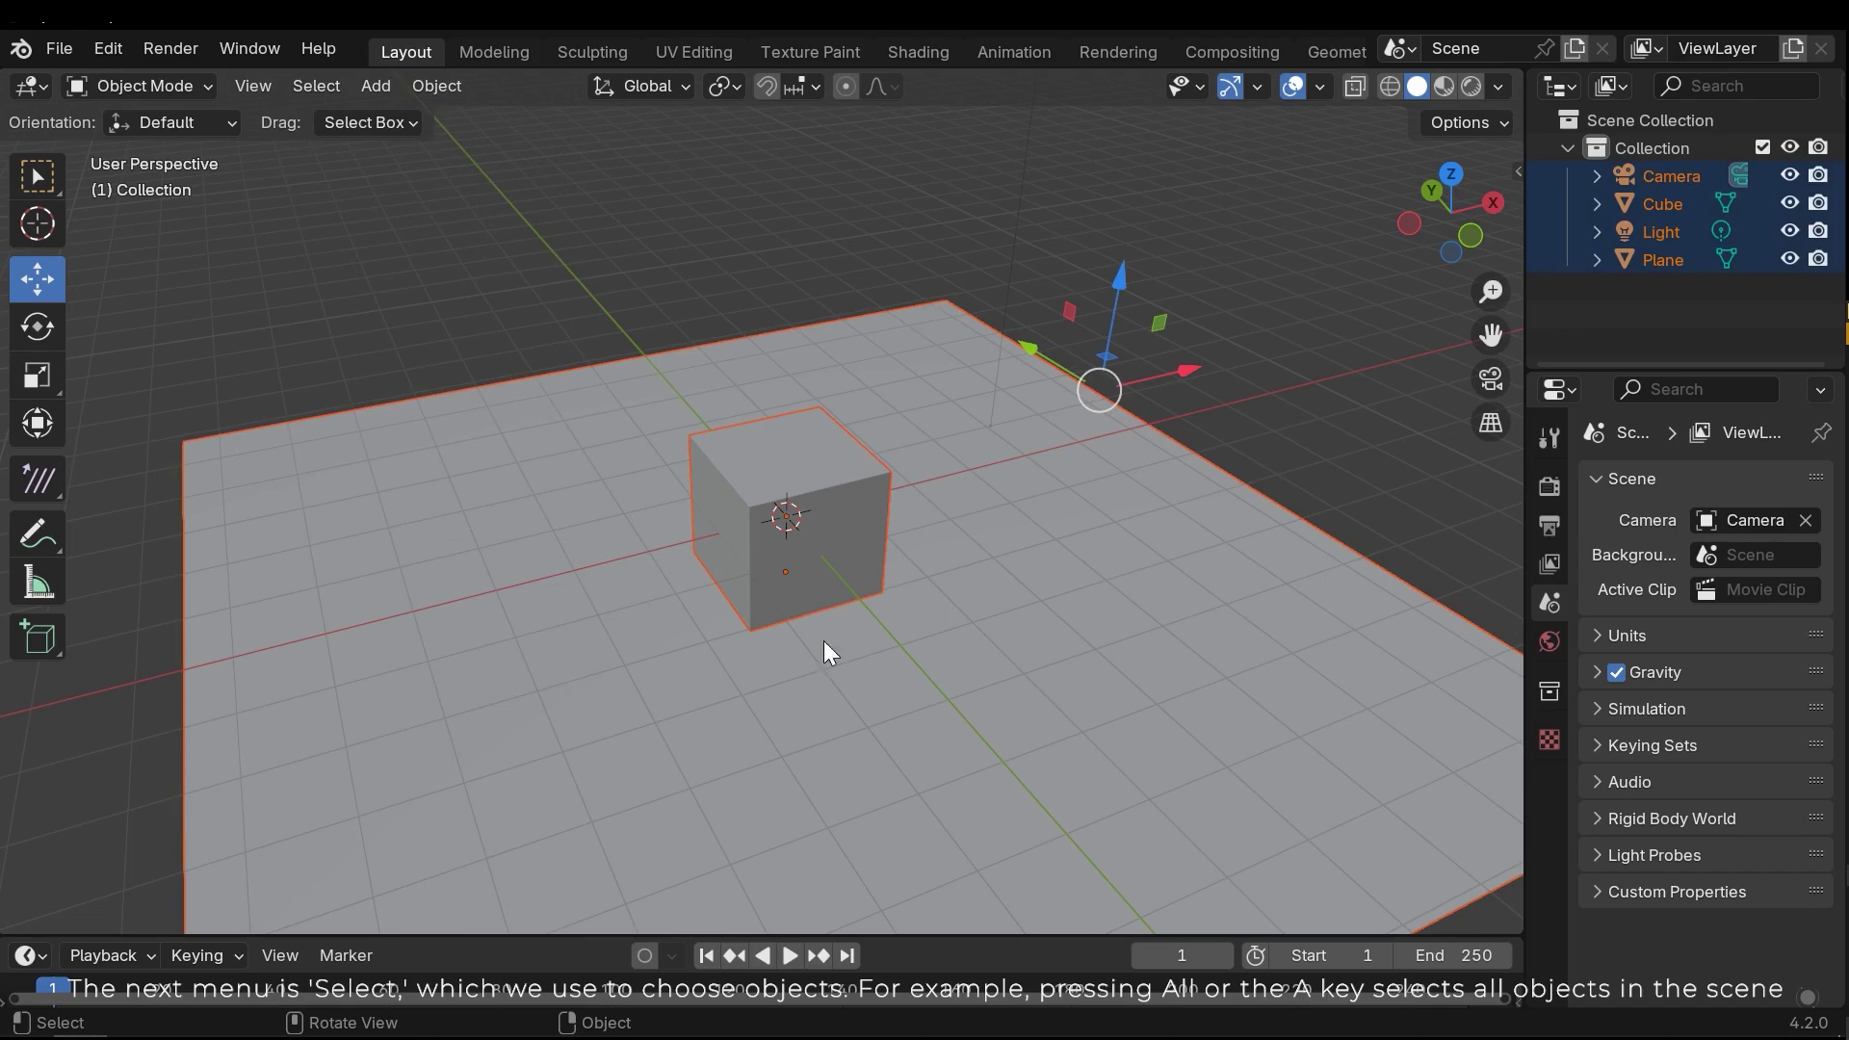
click(710, 226)
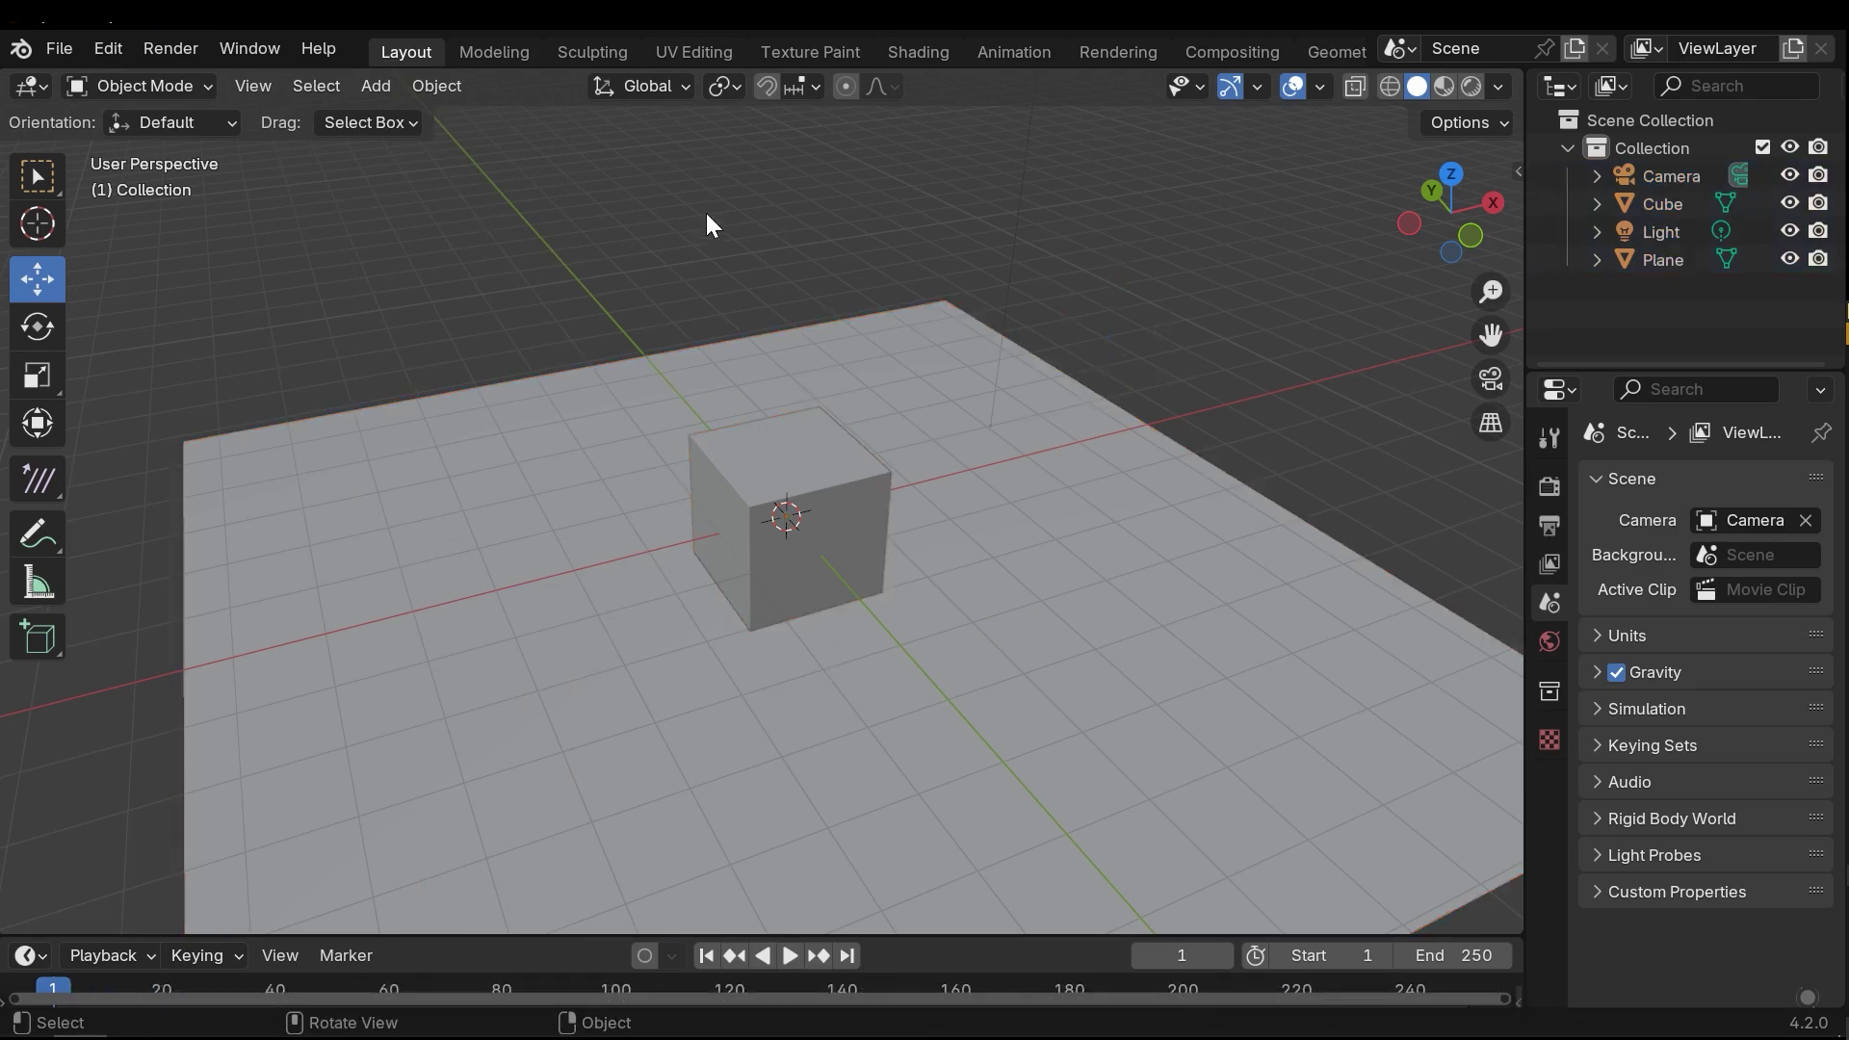
click(252, 88)
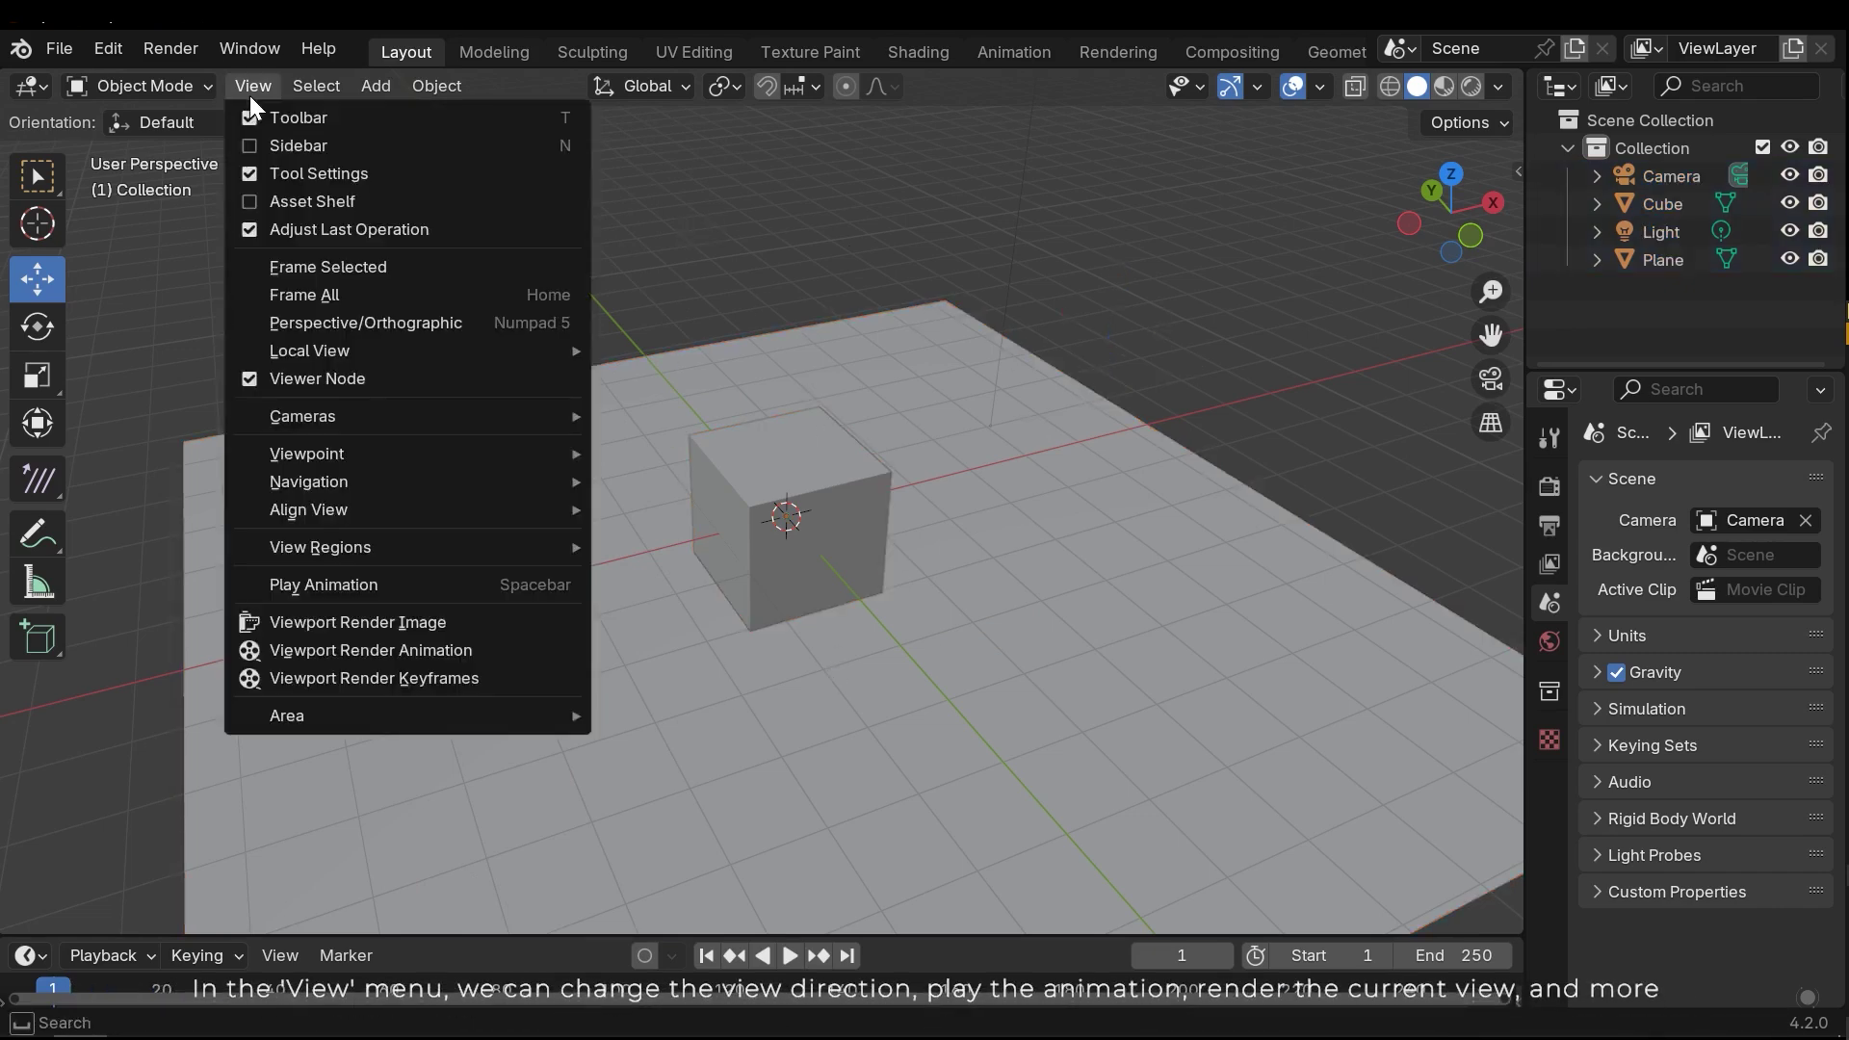
key(Escape)
click(256, 85)
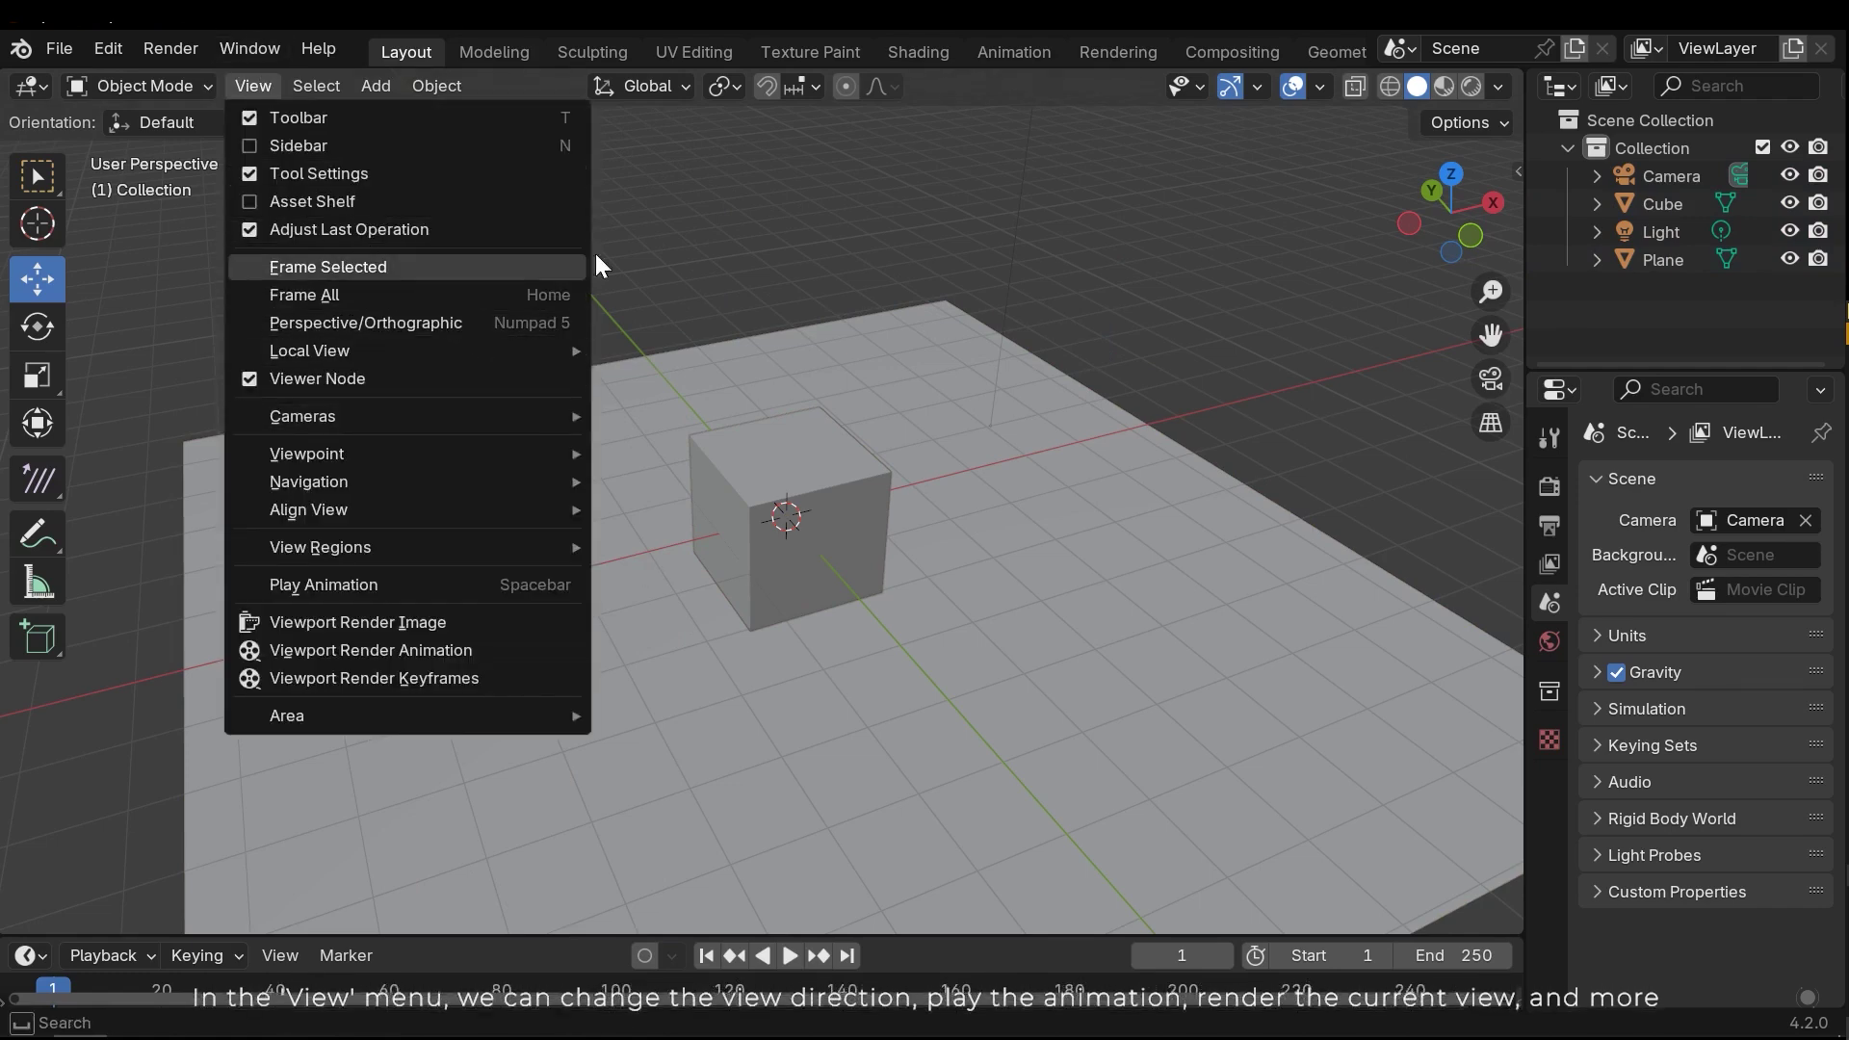
middle_drag(807, 361, 840, 462)
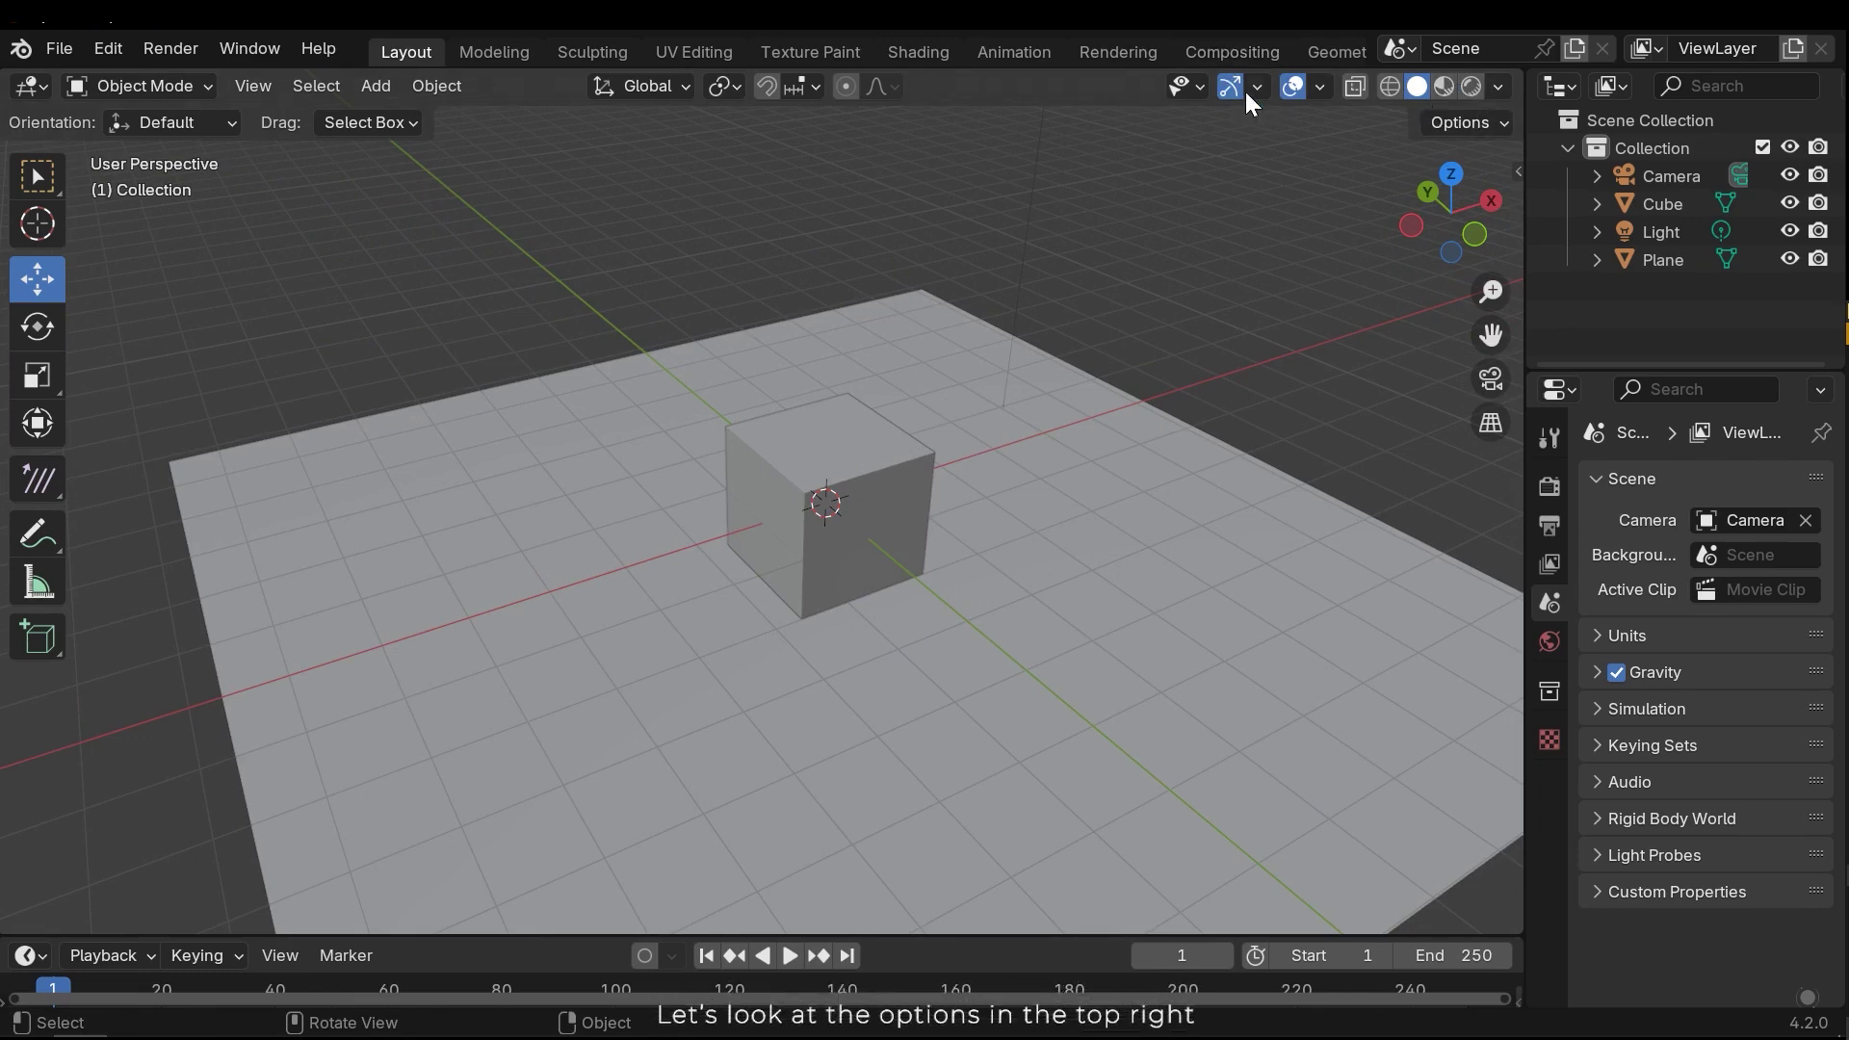
click(1194, 89)
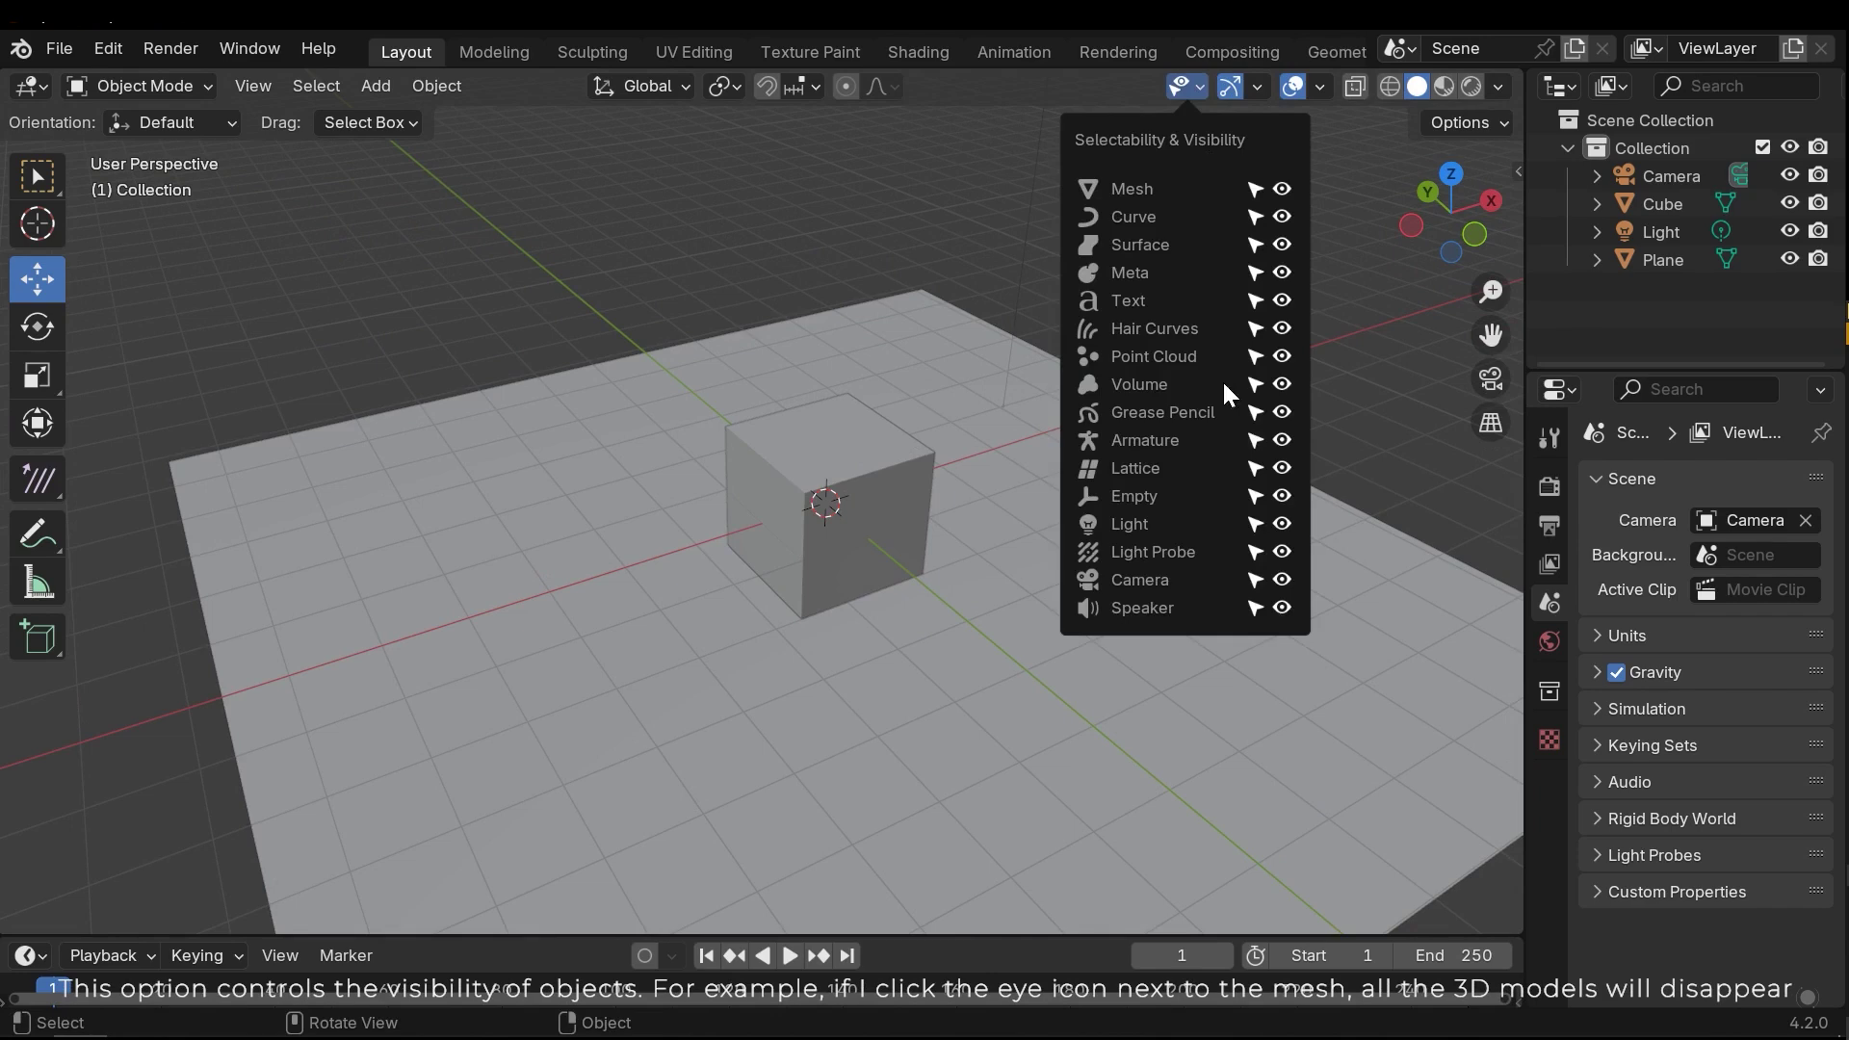
click(1280, 187)
click(1279, 187)
click(1256, 186)
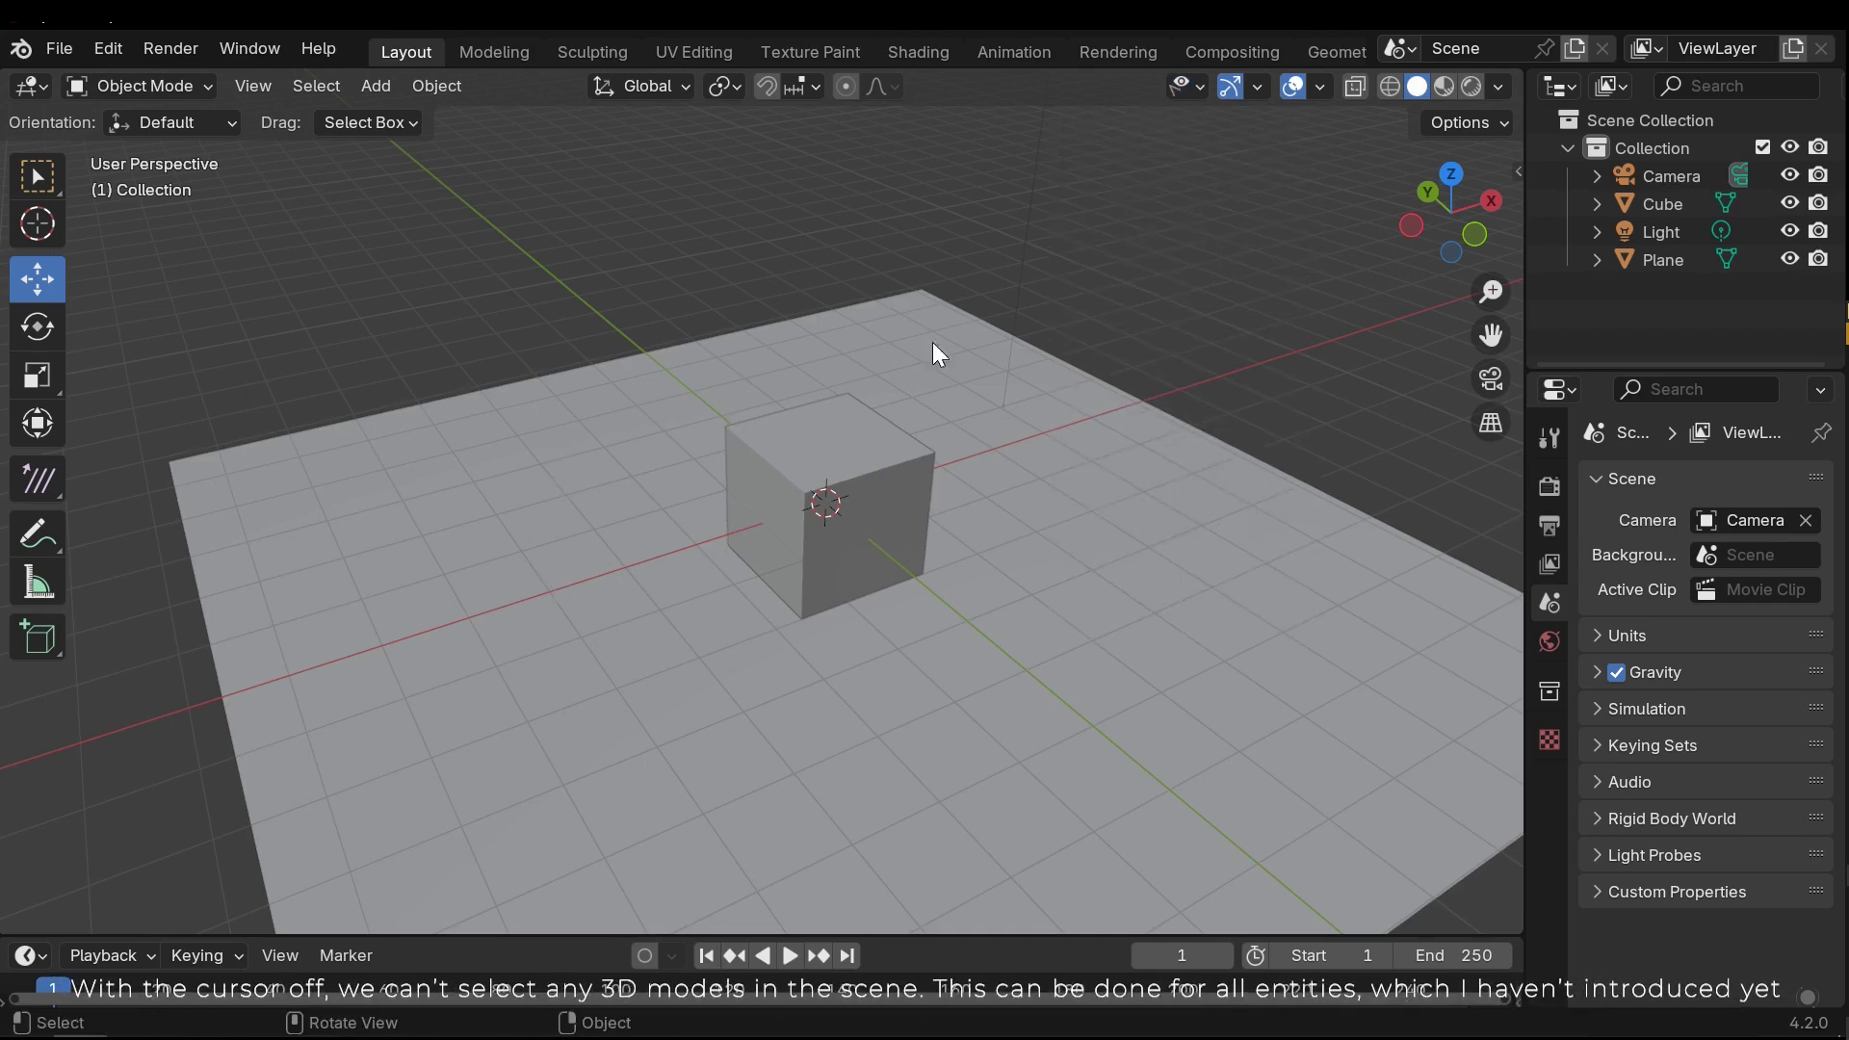
click(1197, 89)
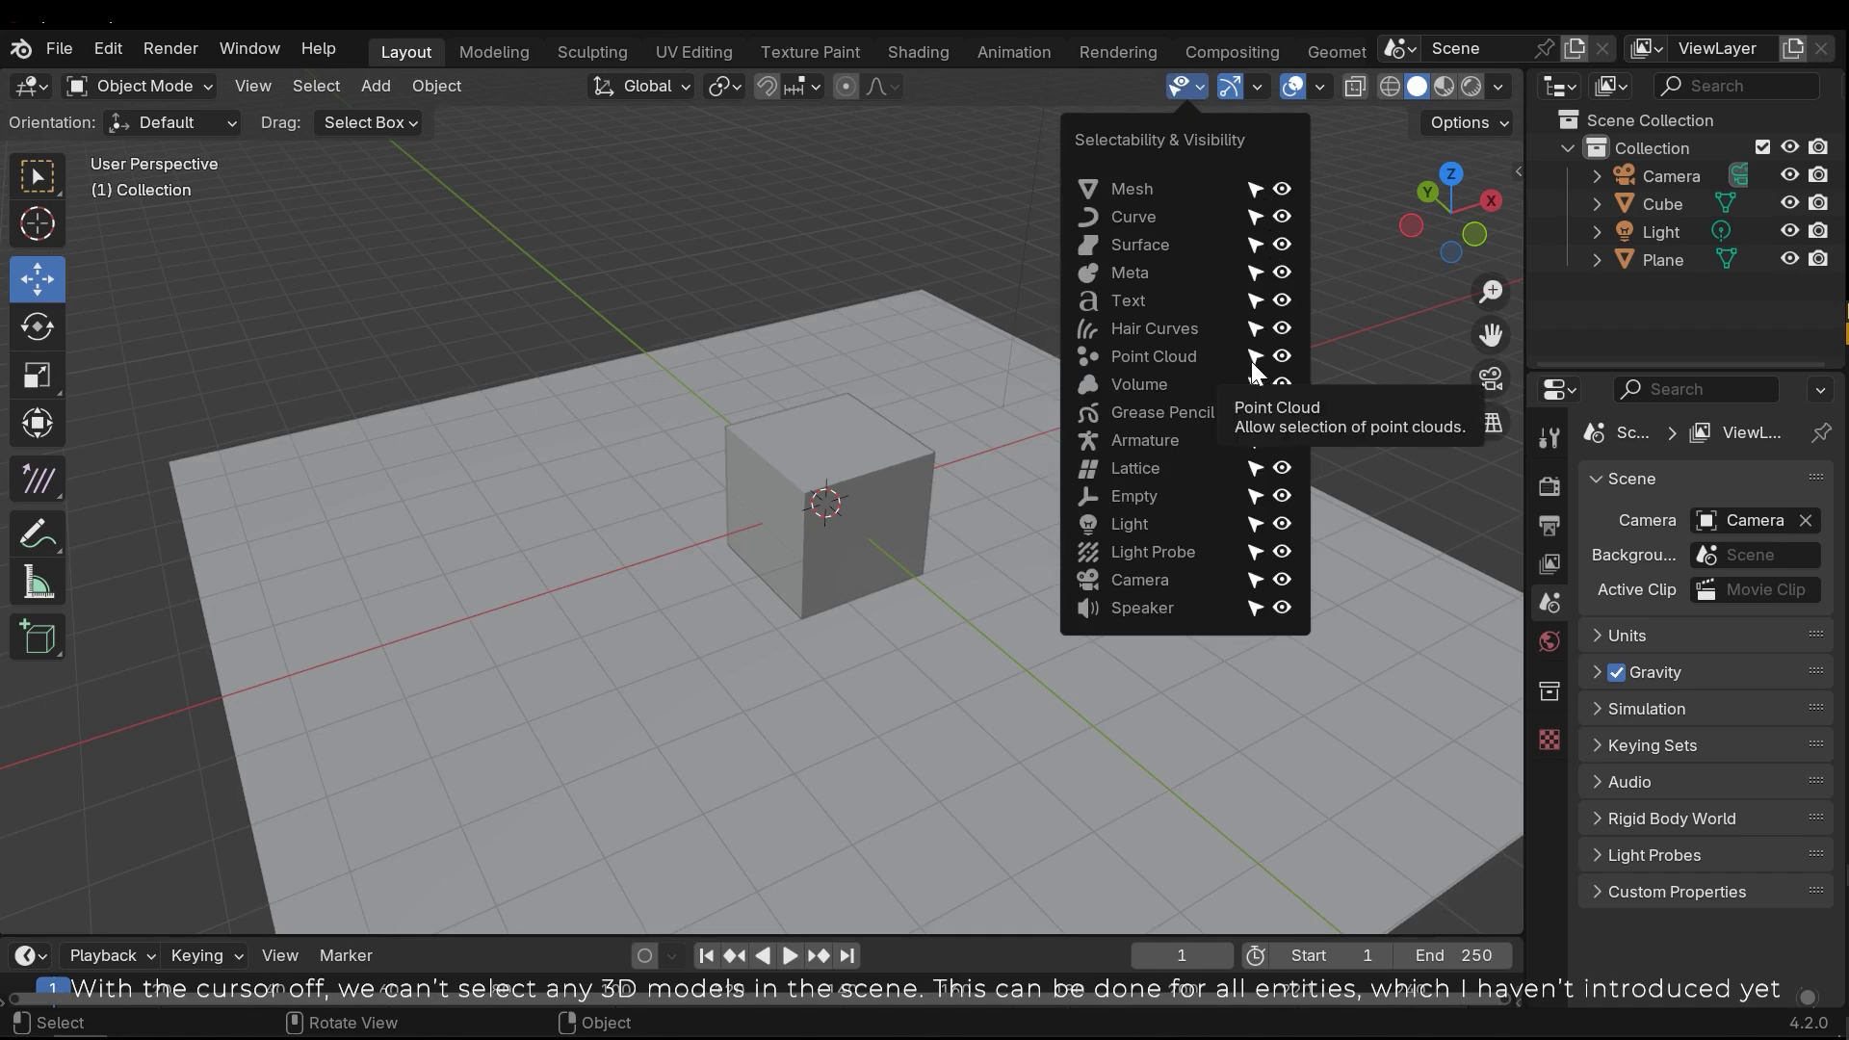
click(1282, 580)
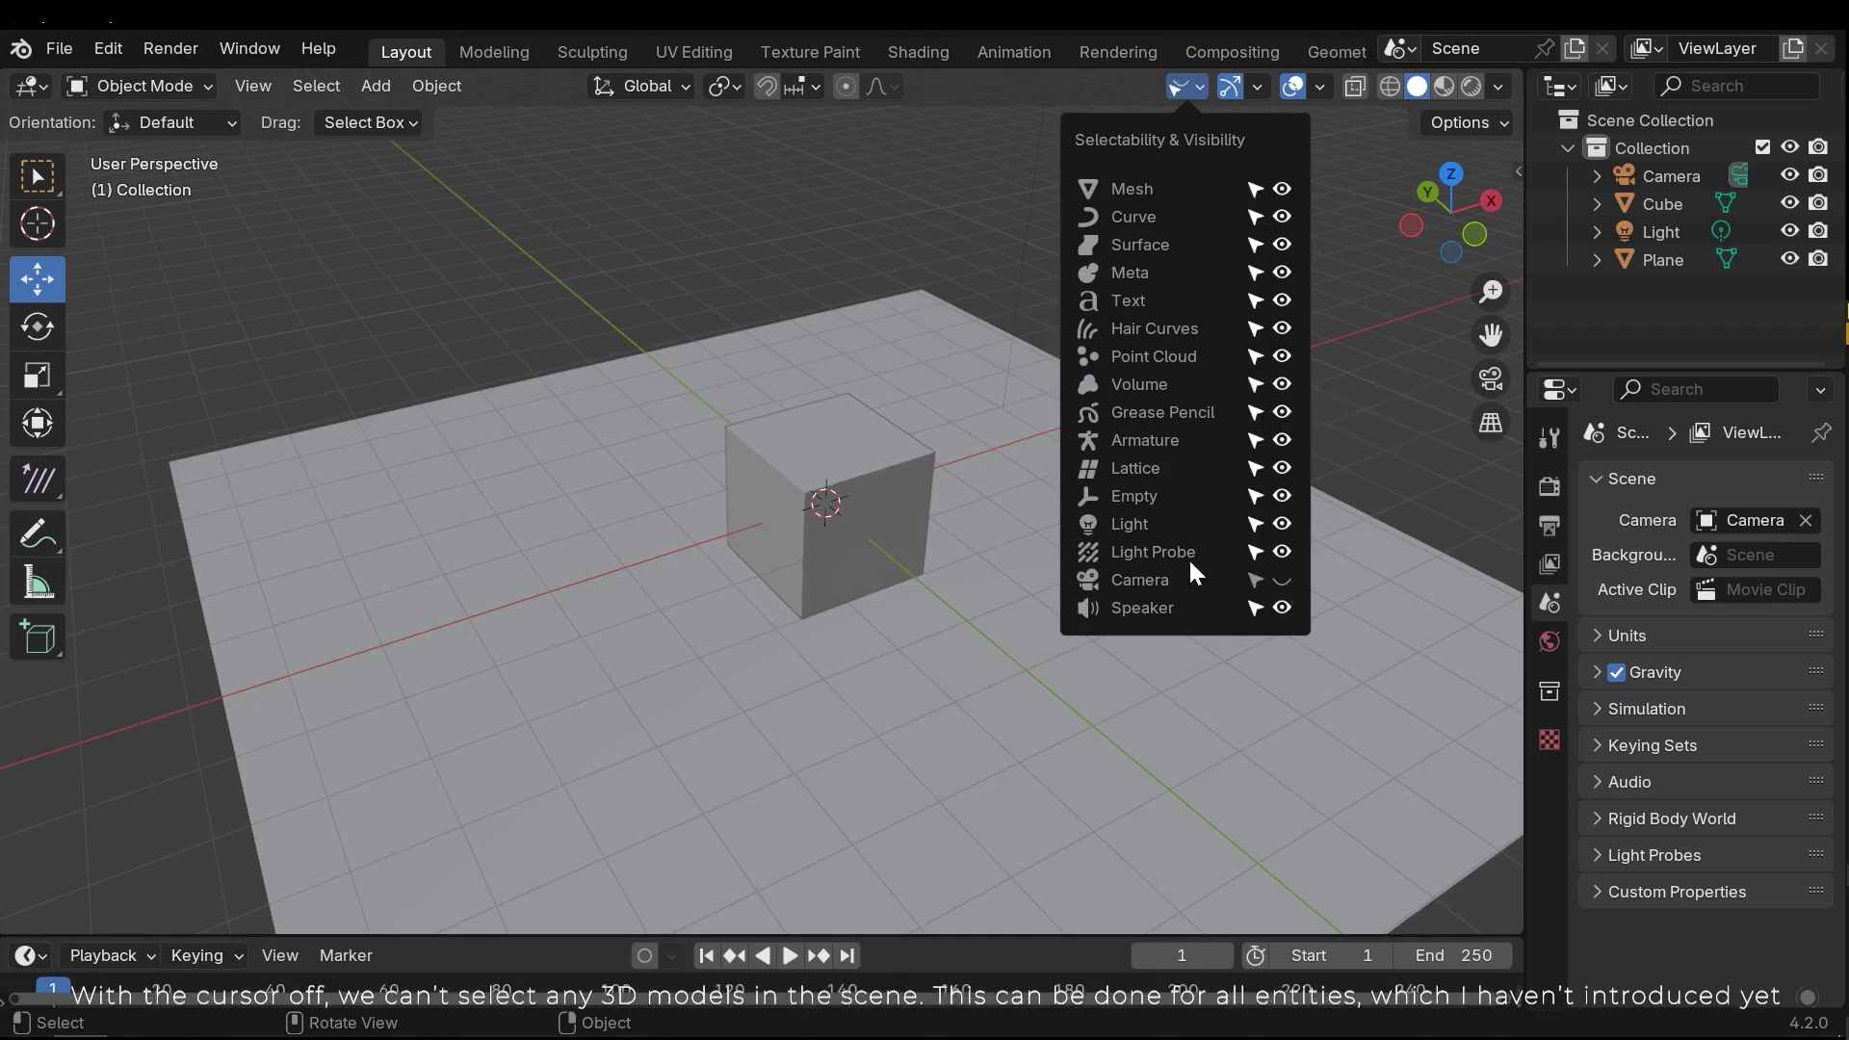
scroll(838, 380, down, 4)
middle_drag(859, 367, 821, 409)
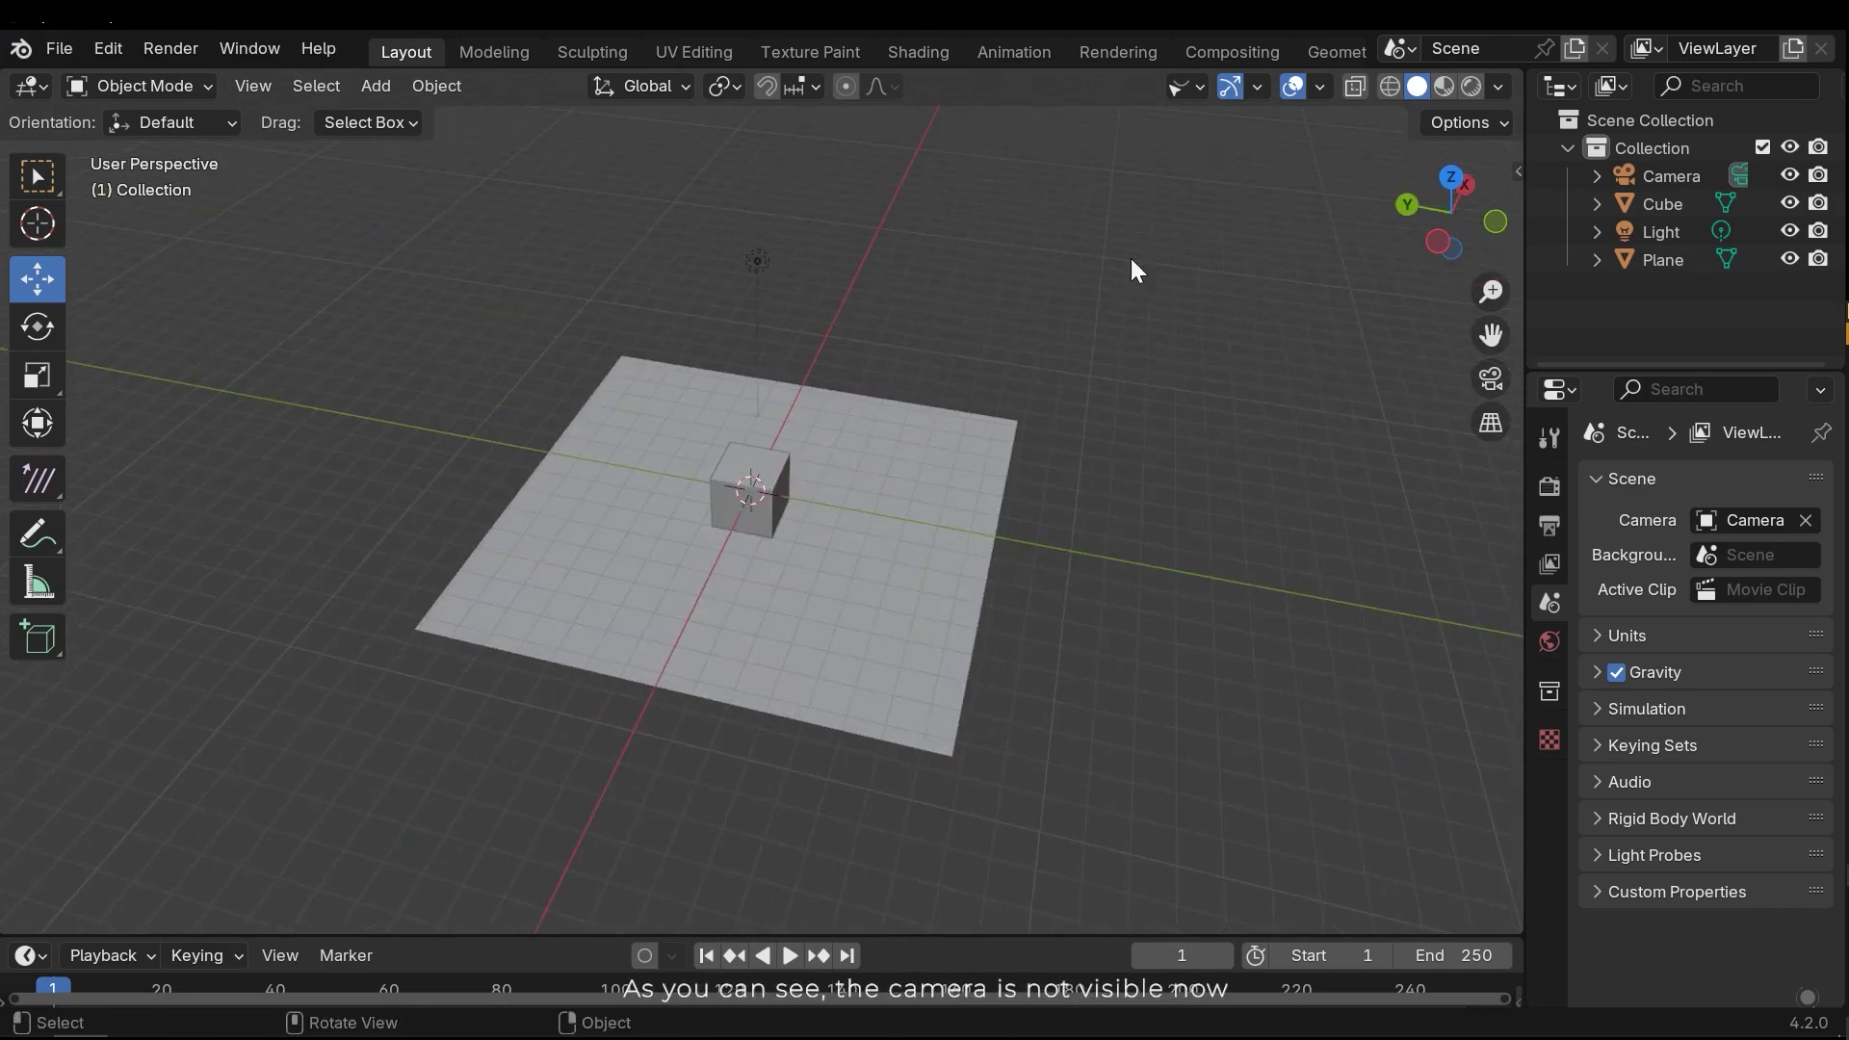
click(1190, 87)
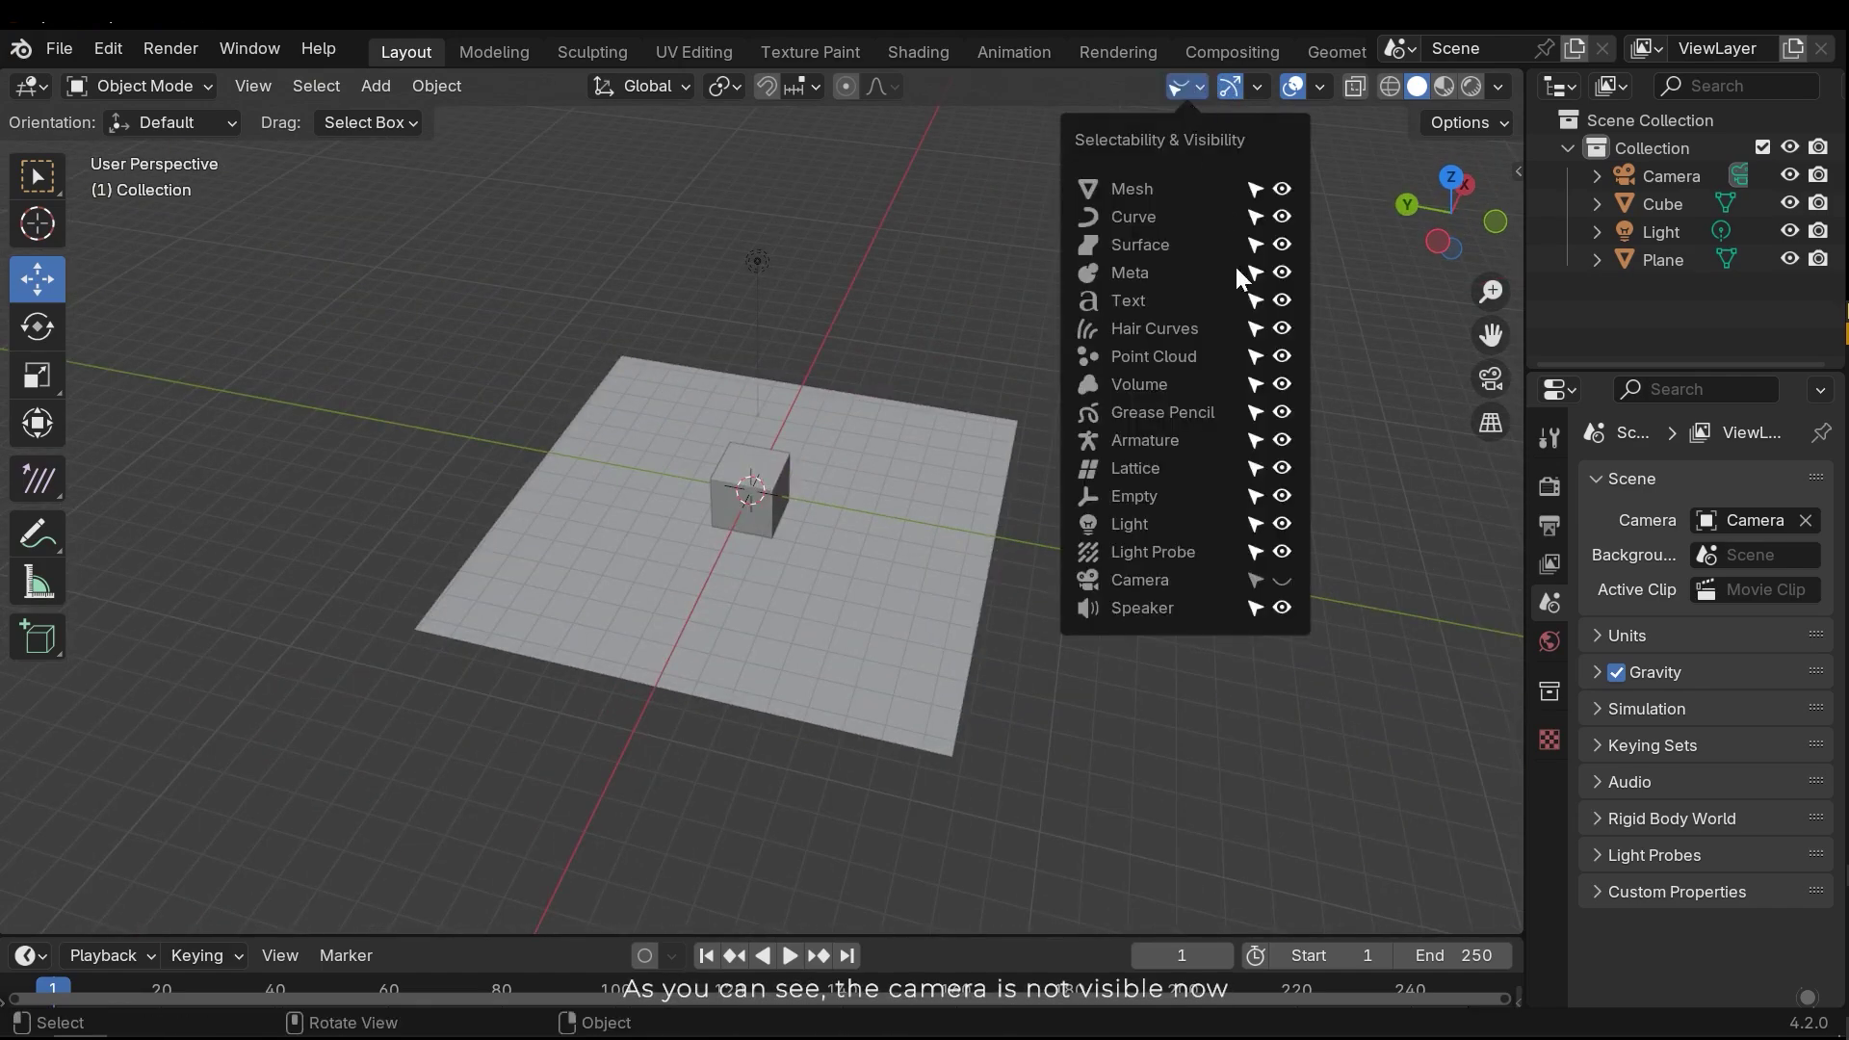
click(1282, 579)
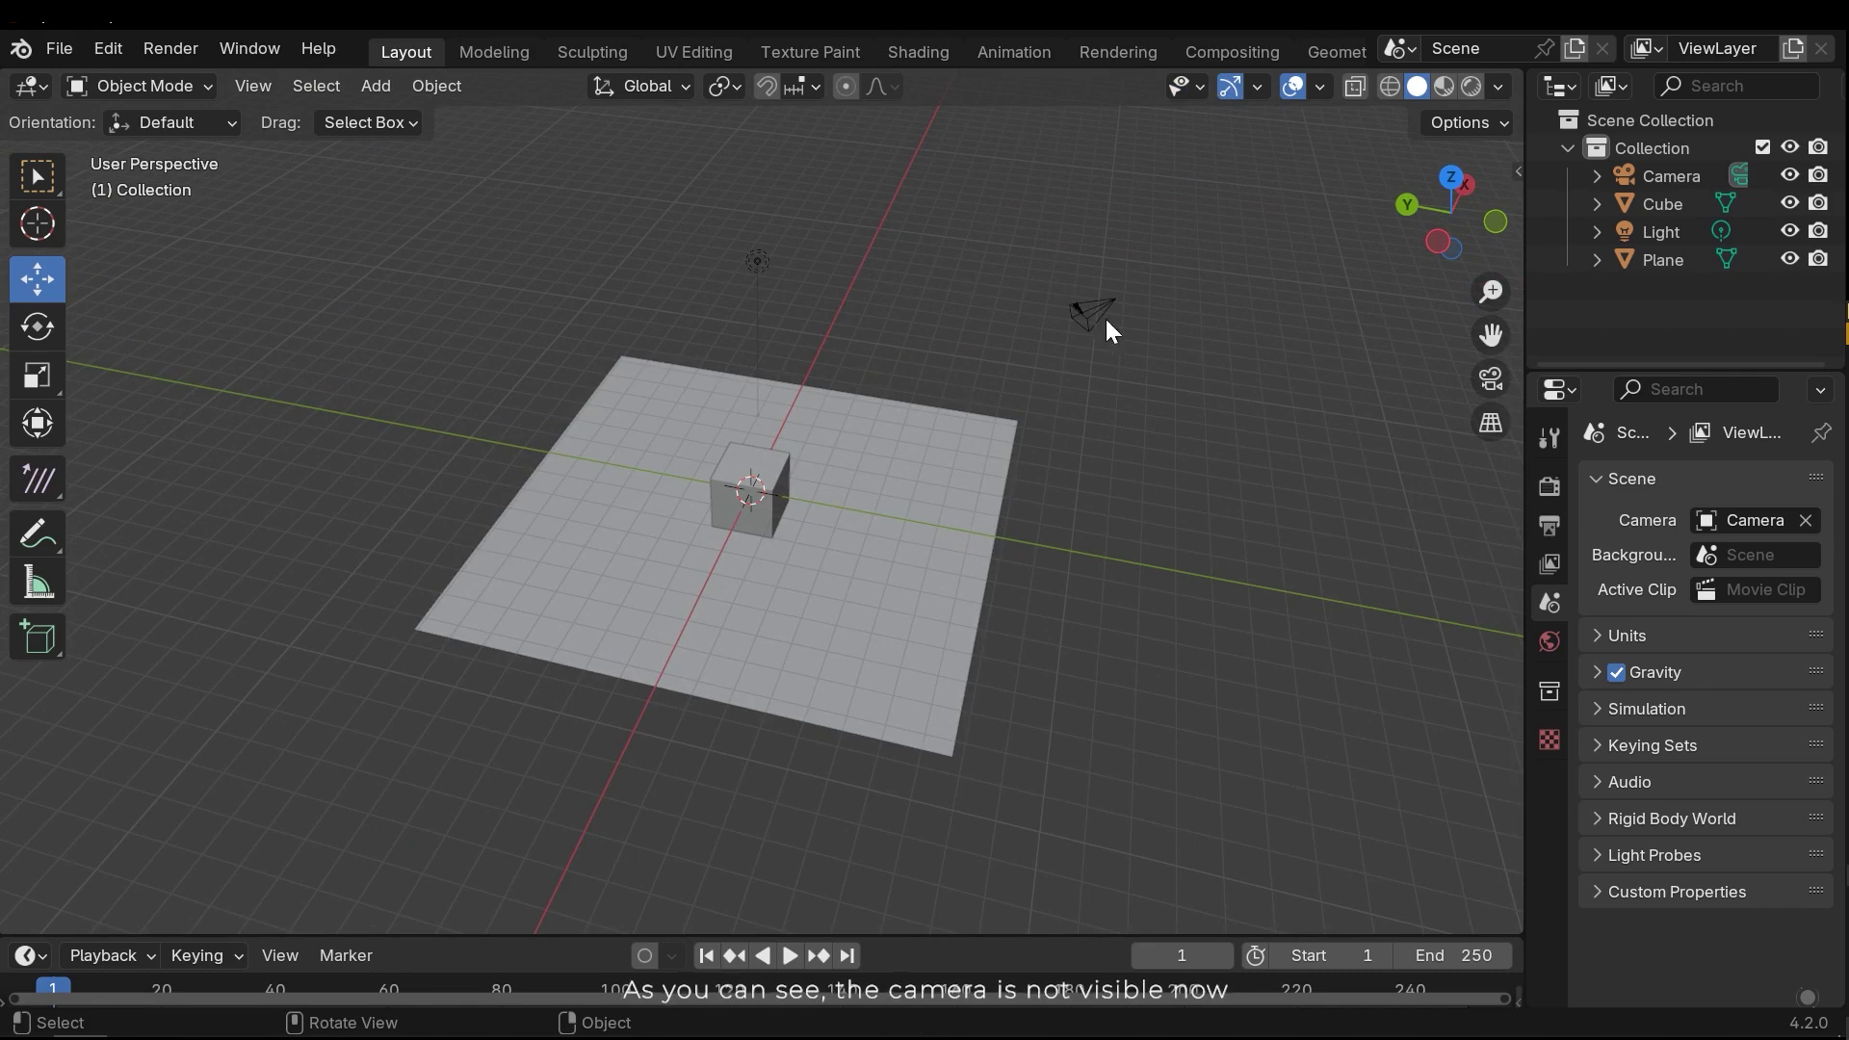
middle_drag(1076, 305, 828, 443)
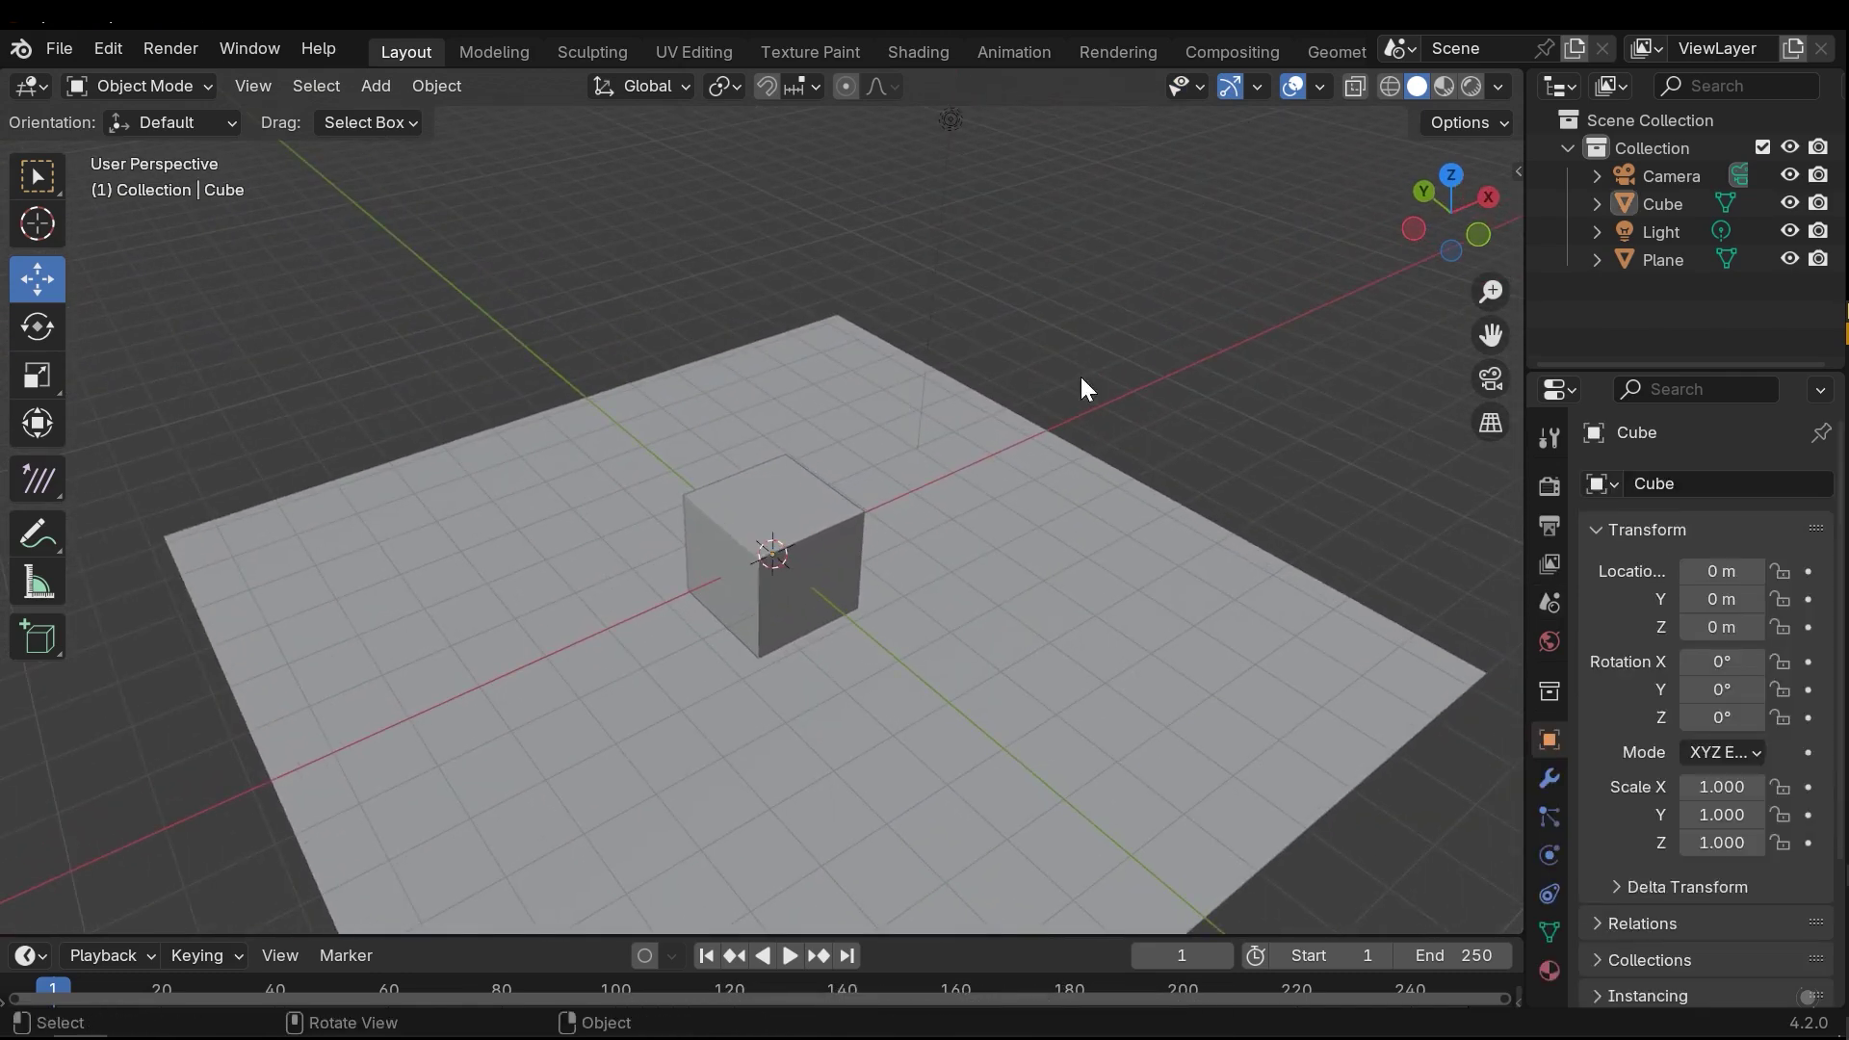
click(1228, 87)
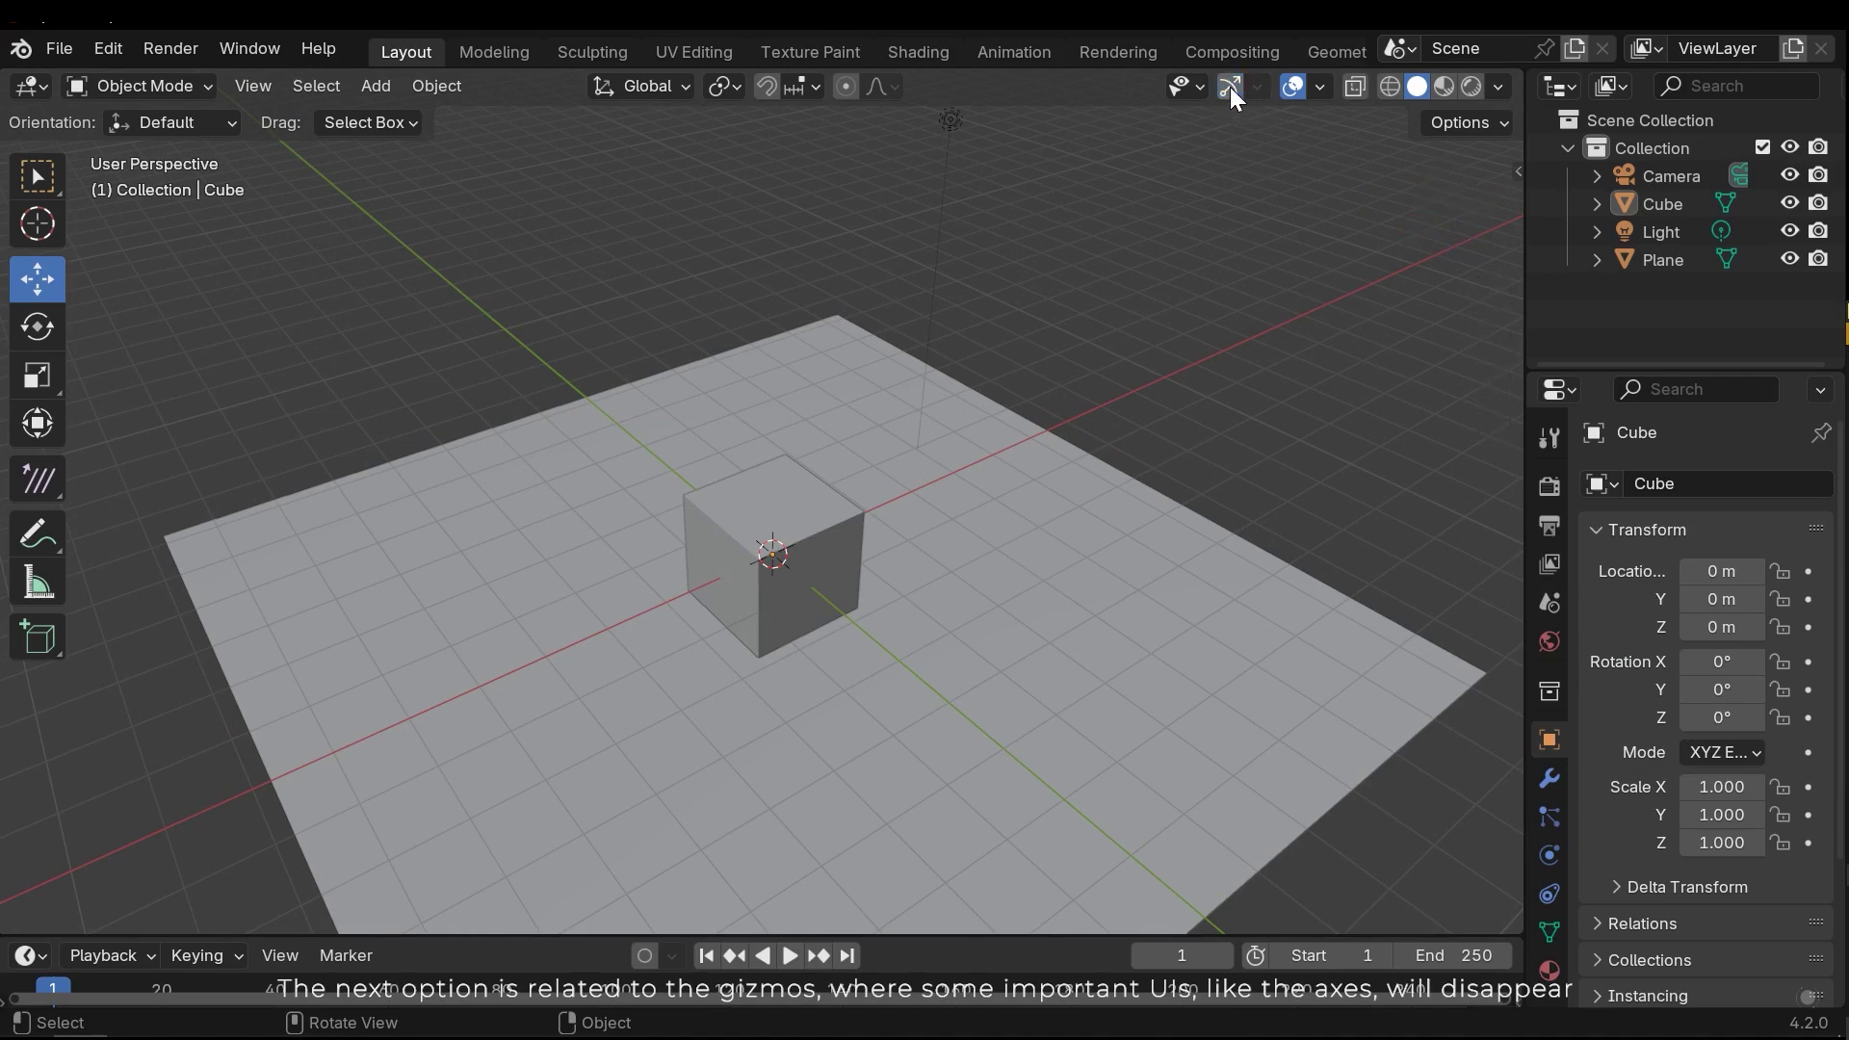
click(1229, 87)
click(1229, 86)
click(798, 501)
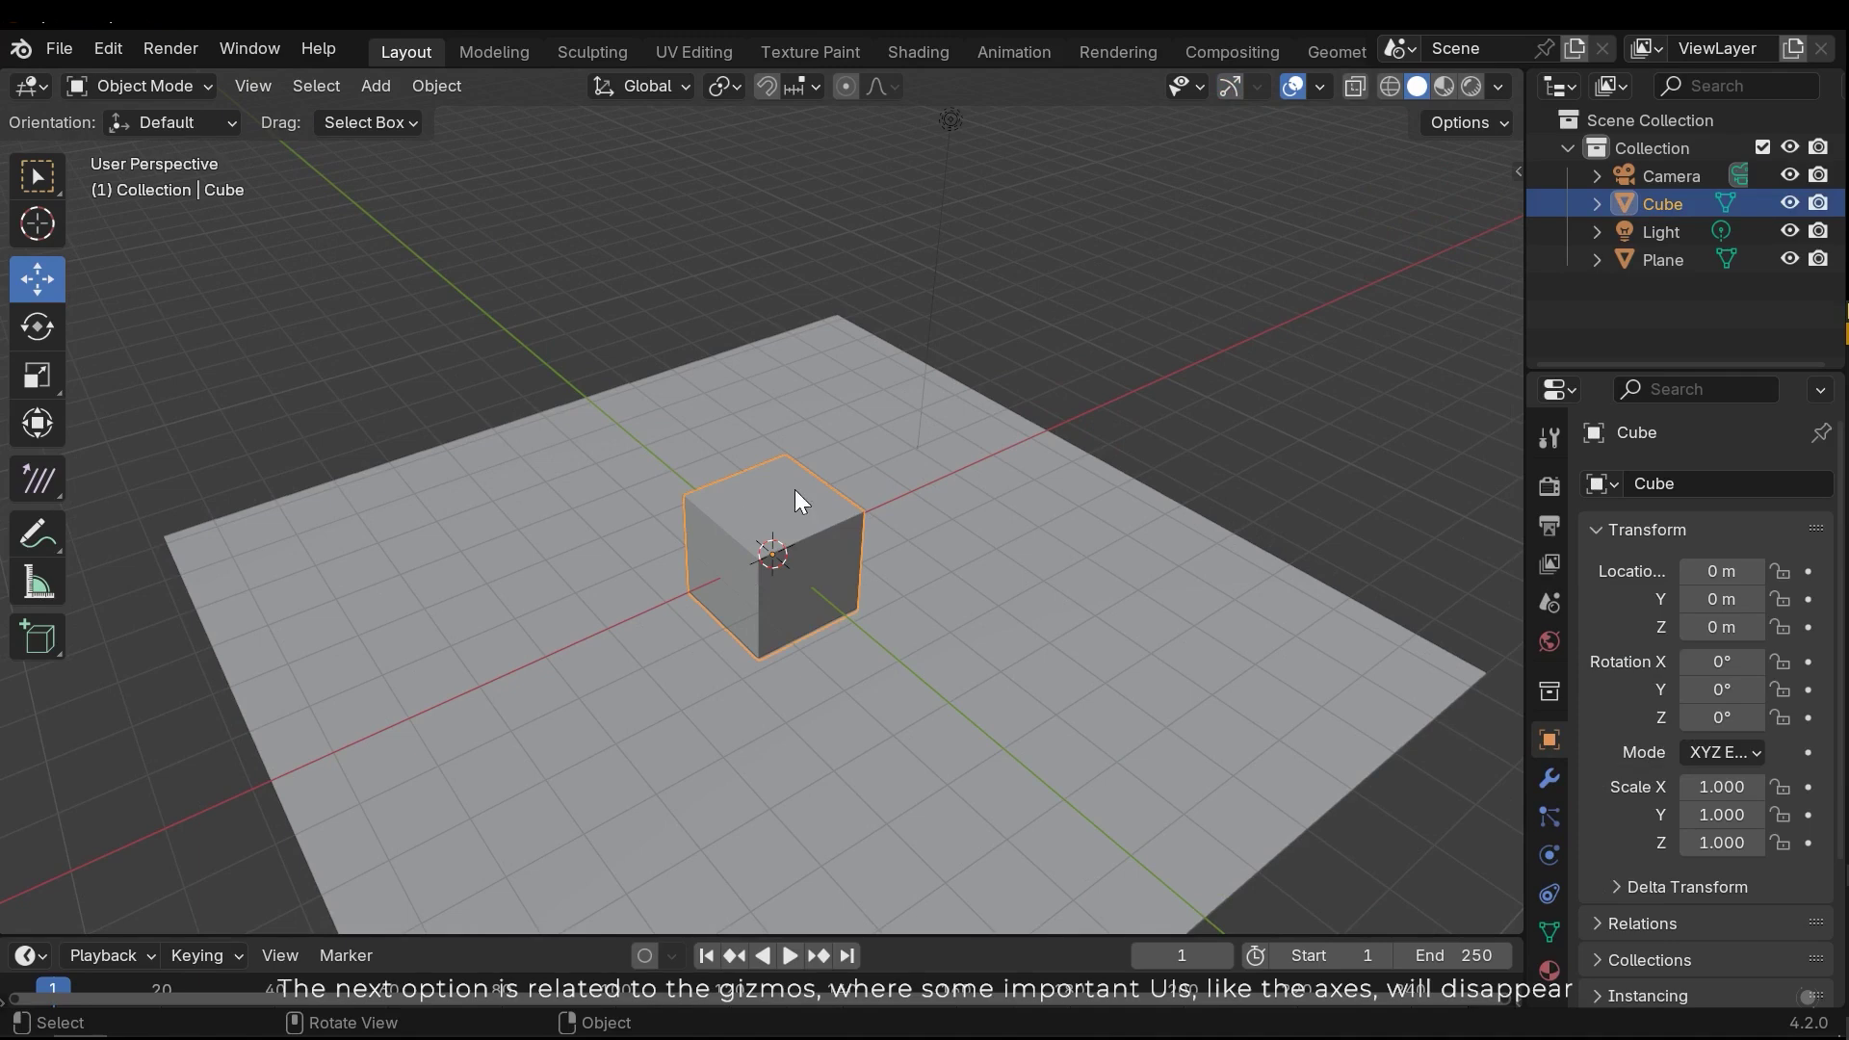
key(shift+space)
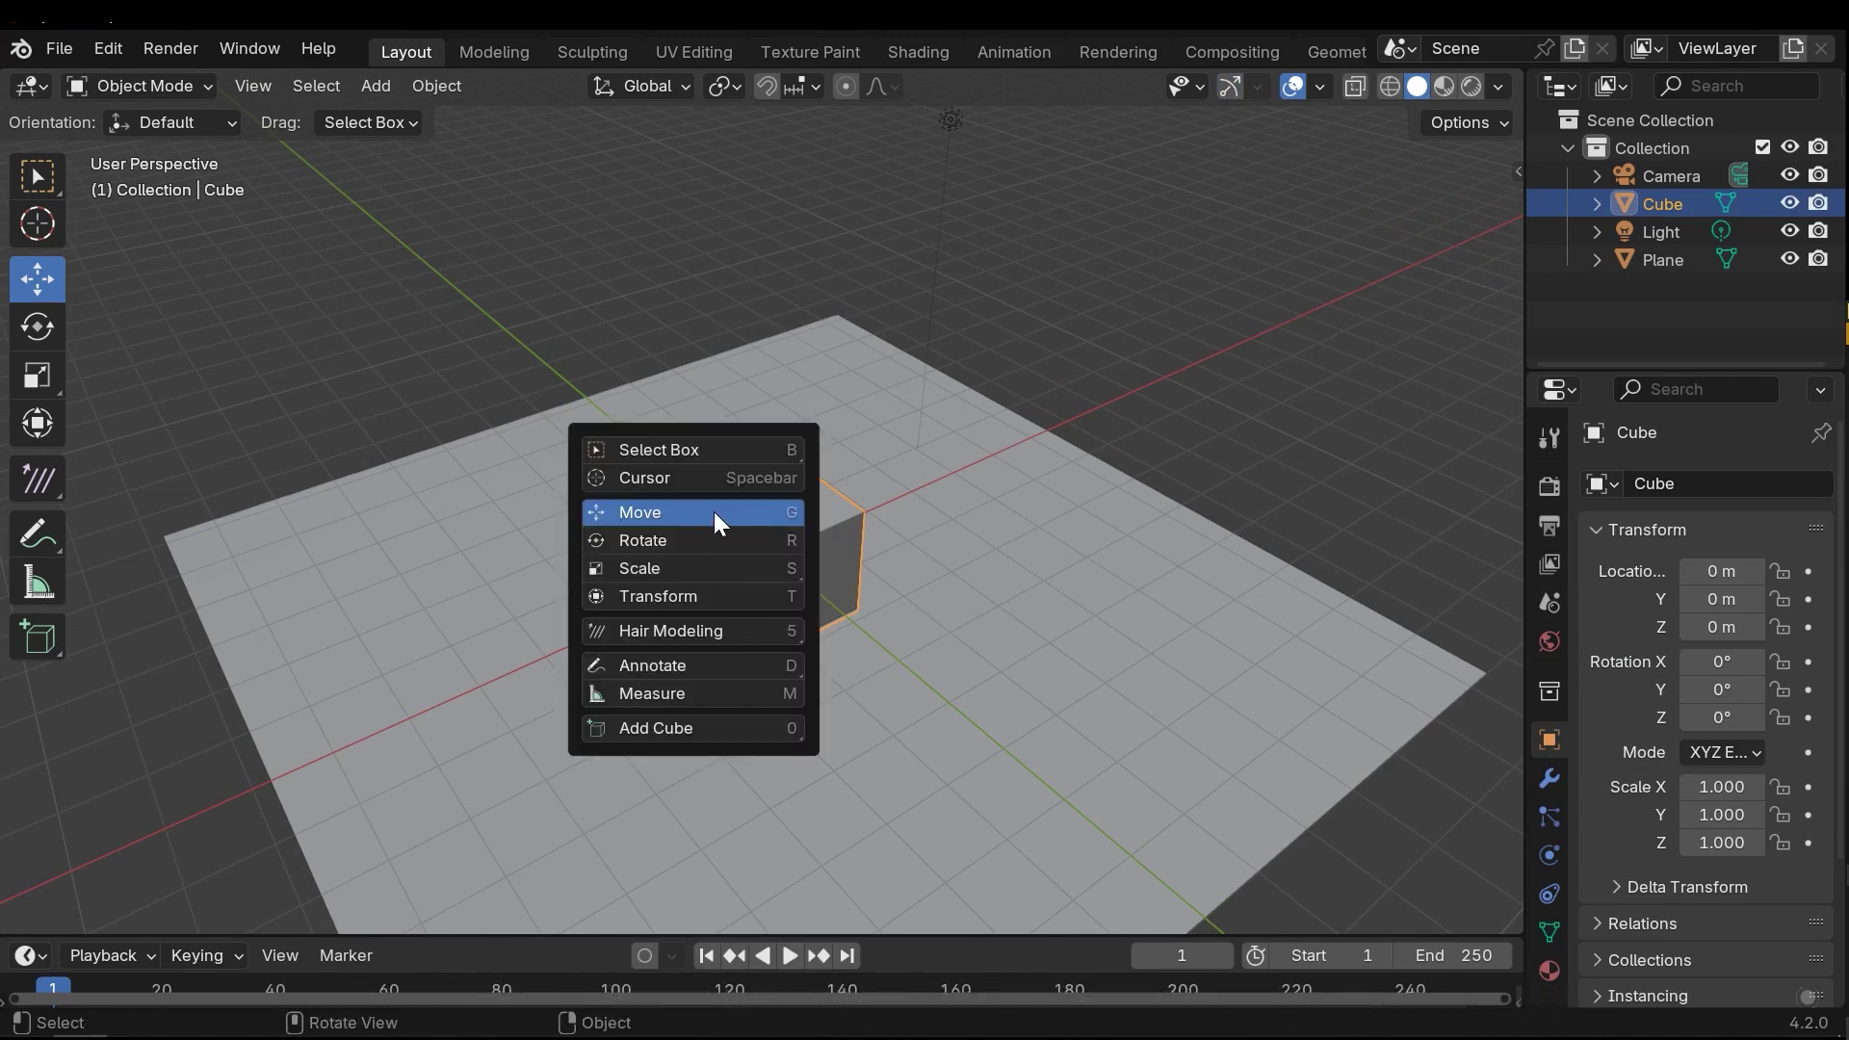
click(721, 511)
click(1228, 87)
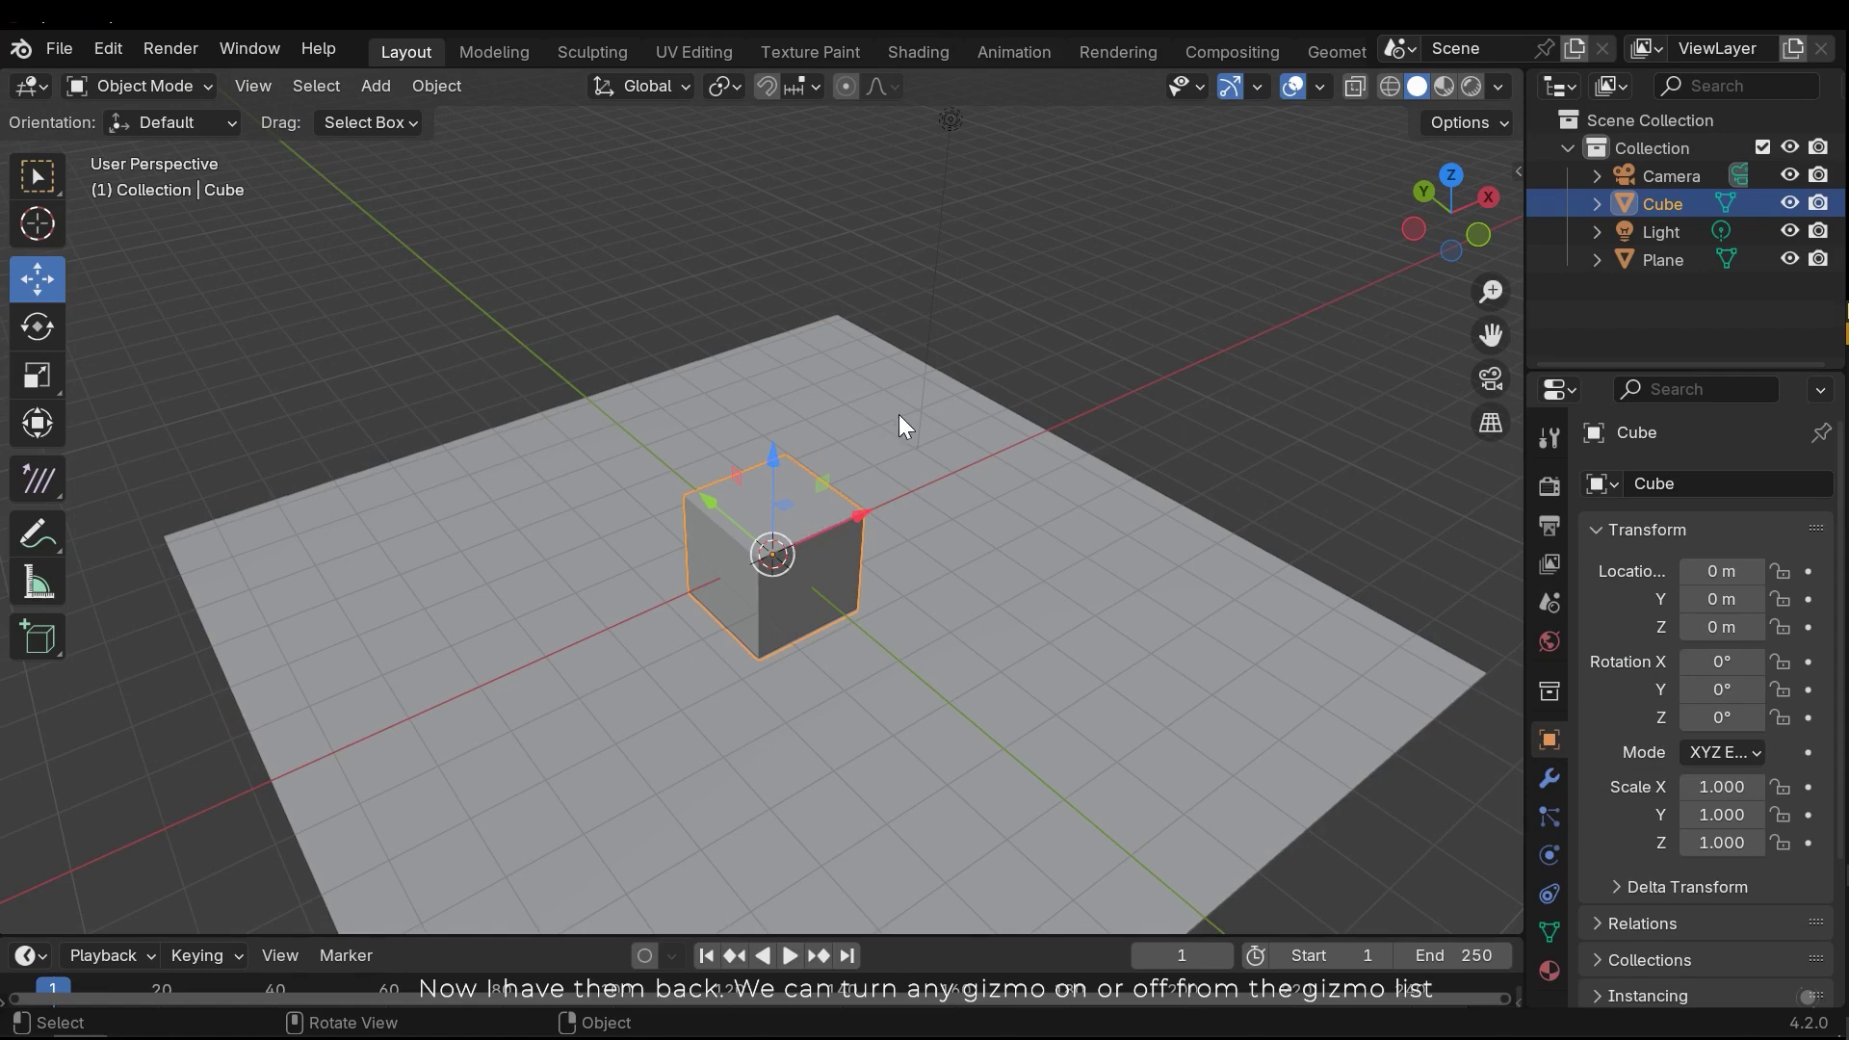
click(1246, 232)
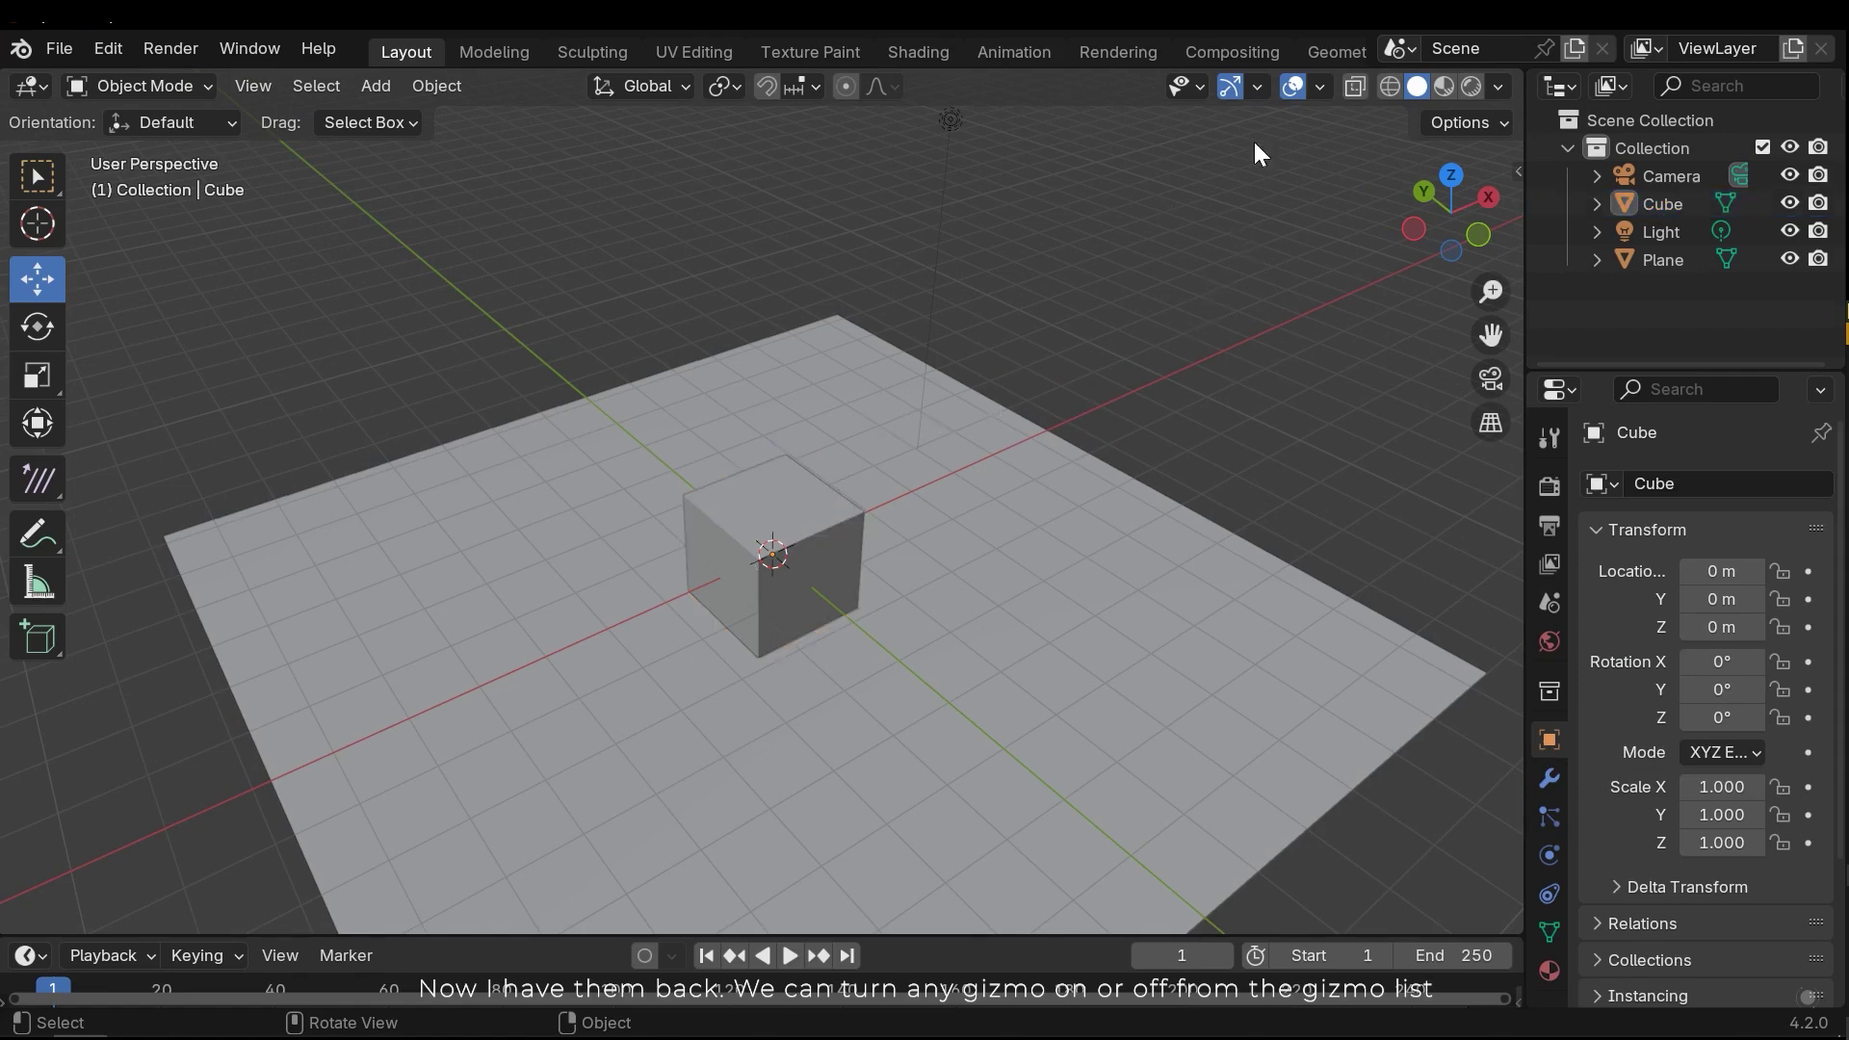
click(1264, 87)
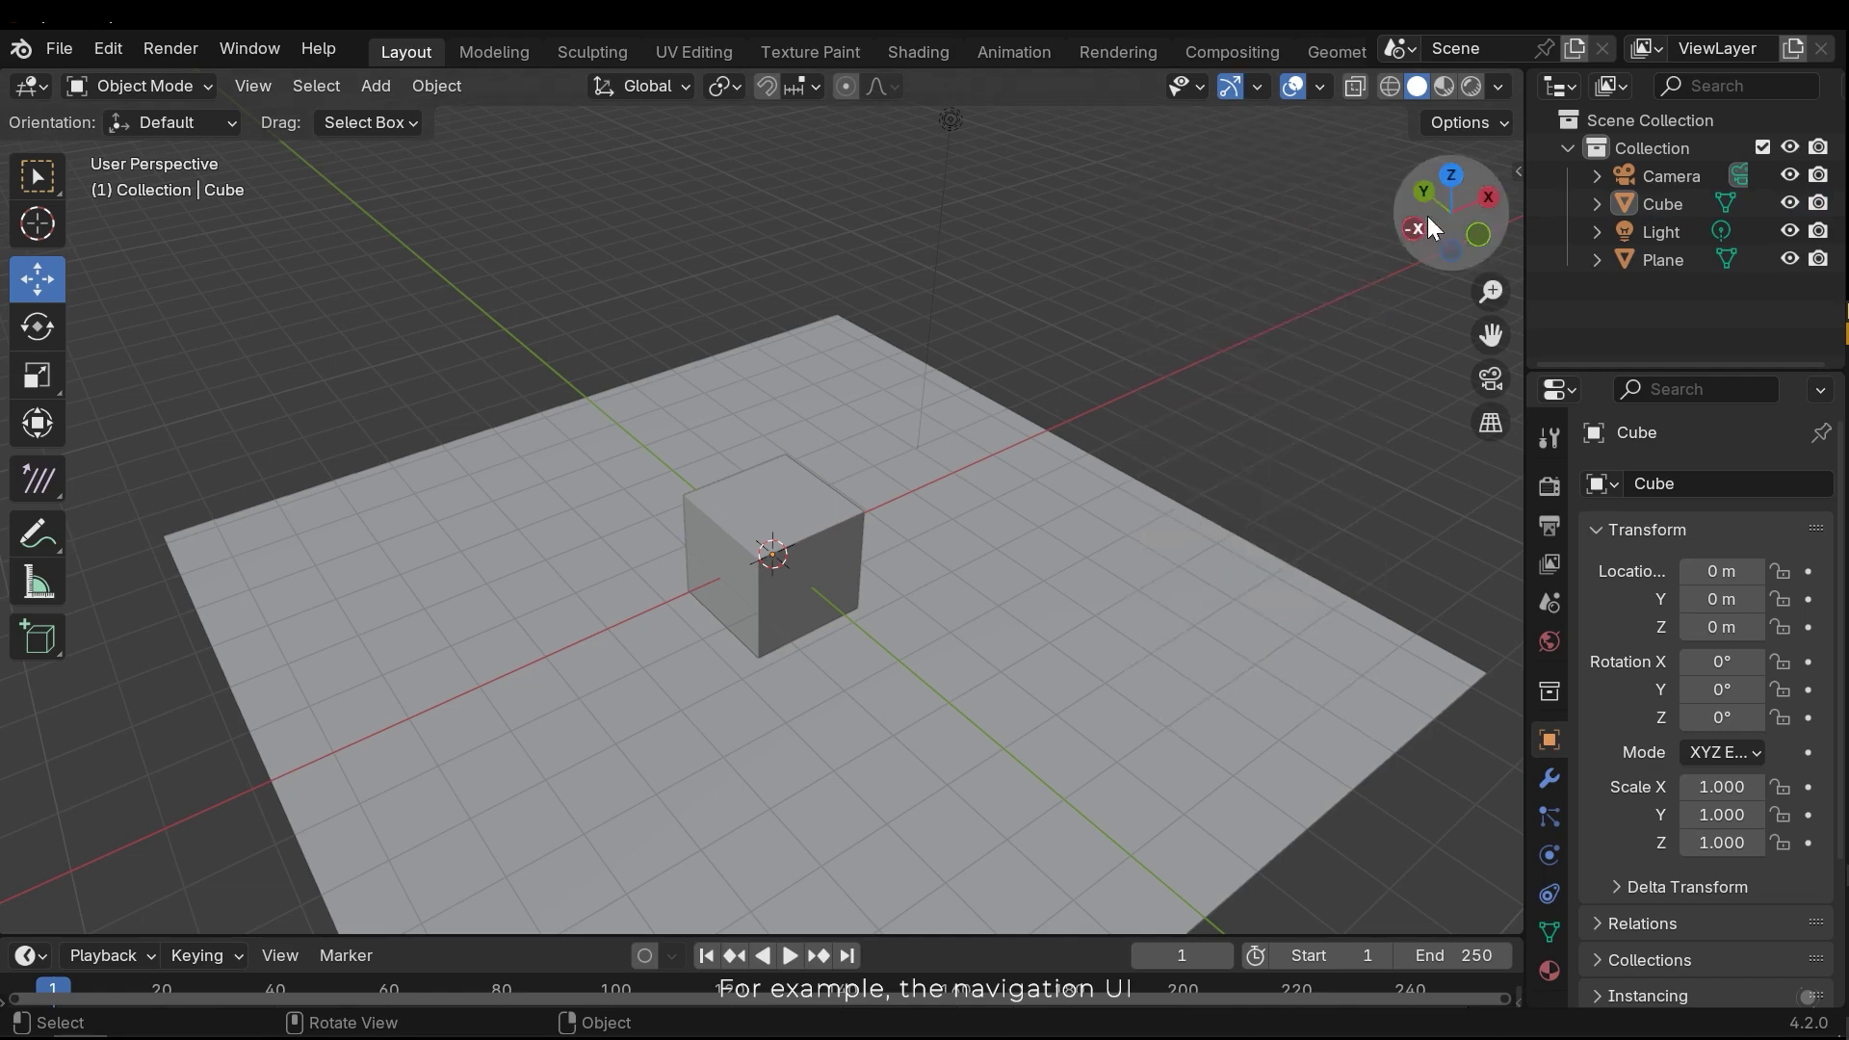
click(1296, 85)
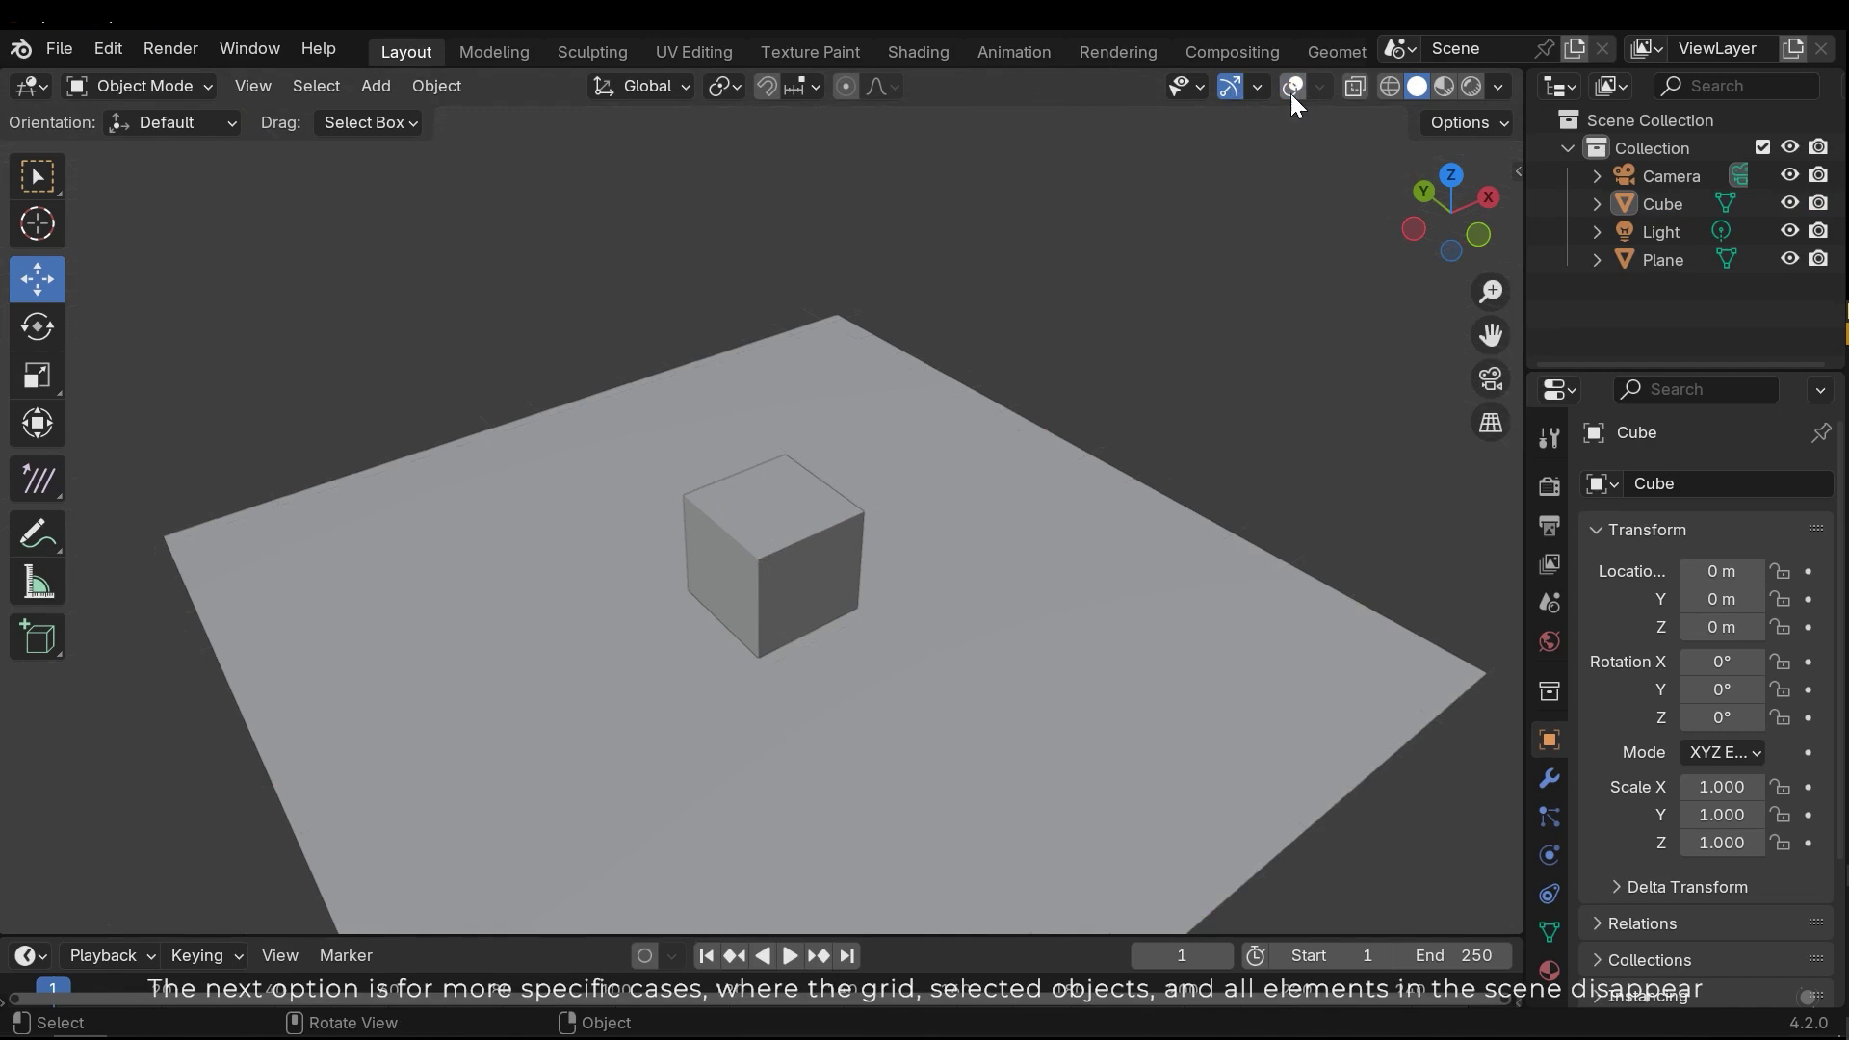
scroll(1171, 201, down, 5)
scroll(880, 455, up, 3)
click(786, 527)
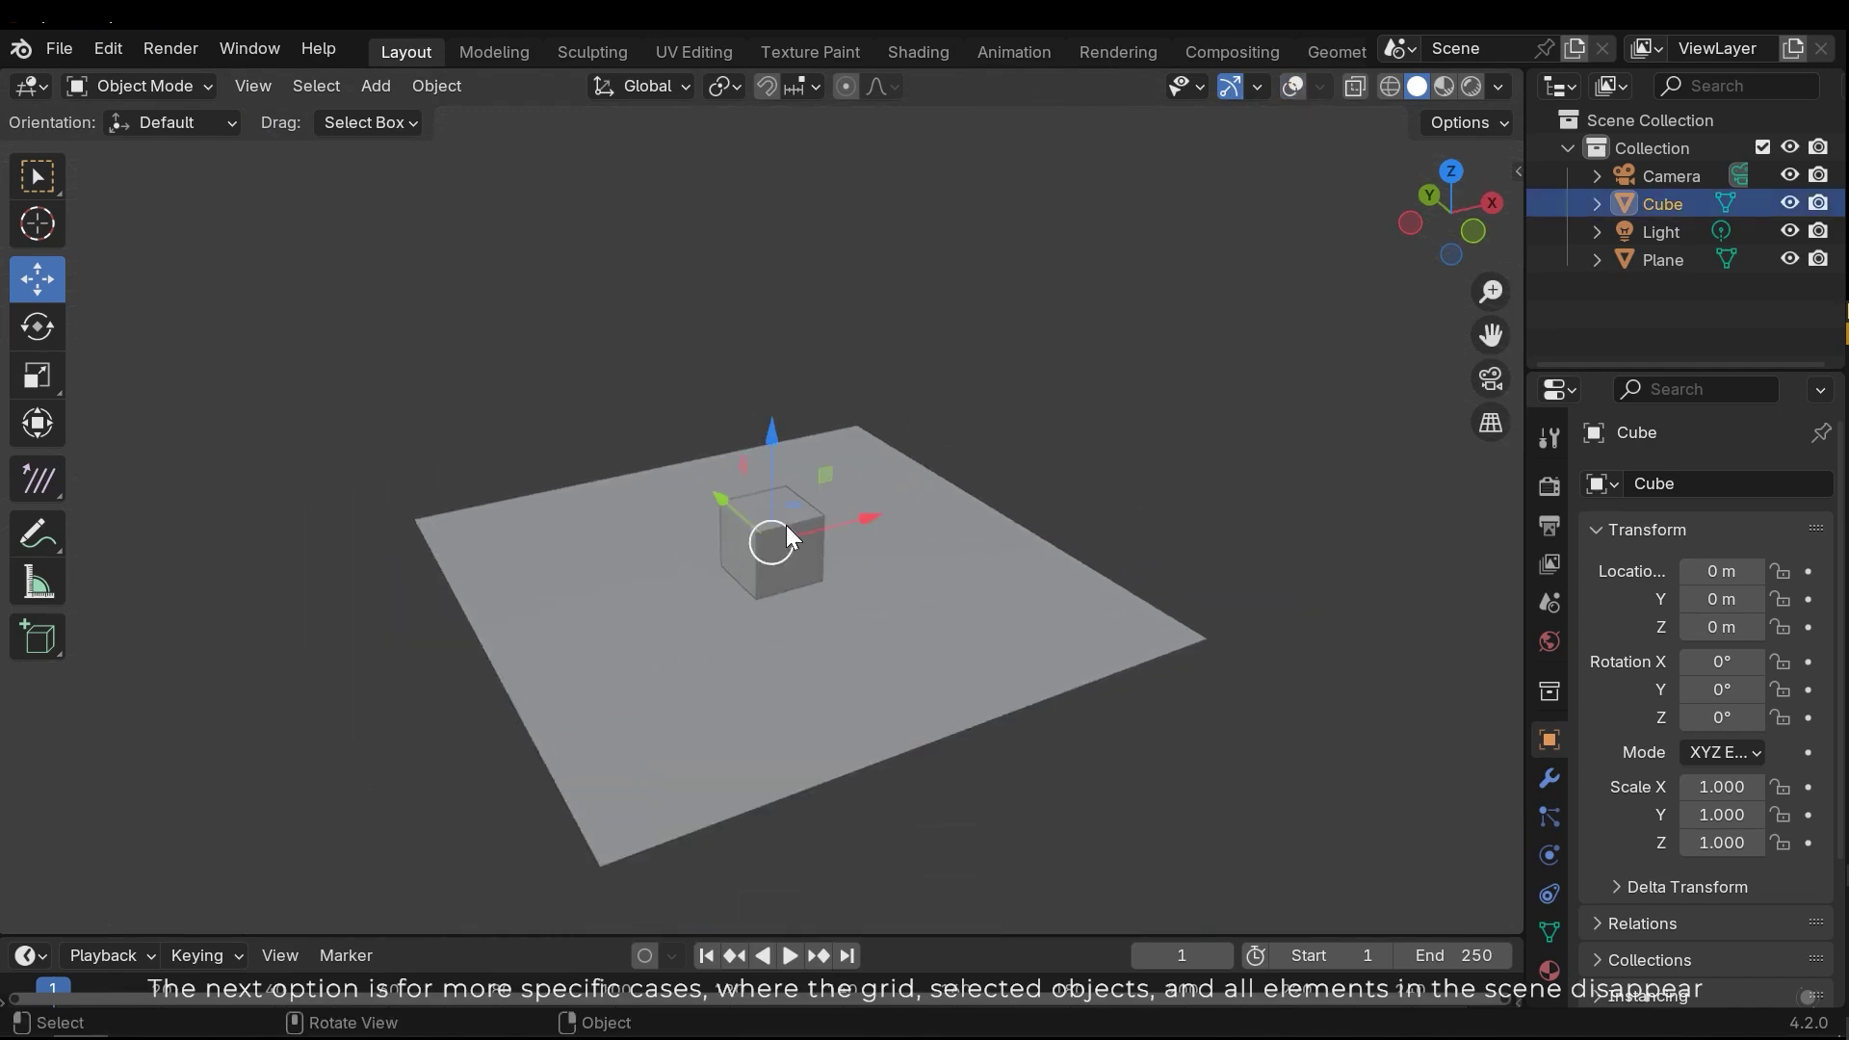
click(1294, 88)
click(1321, 87)
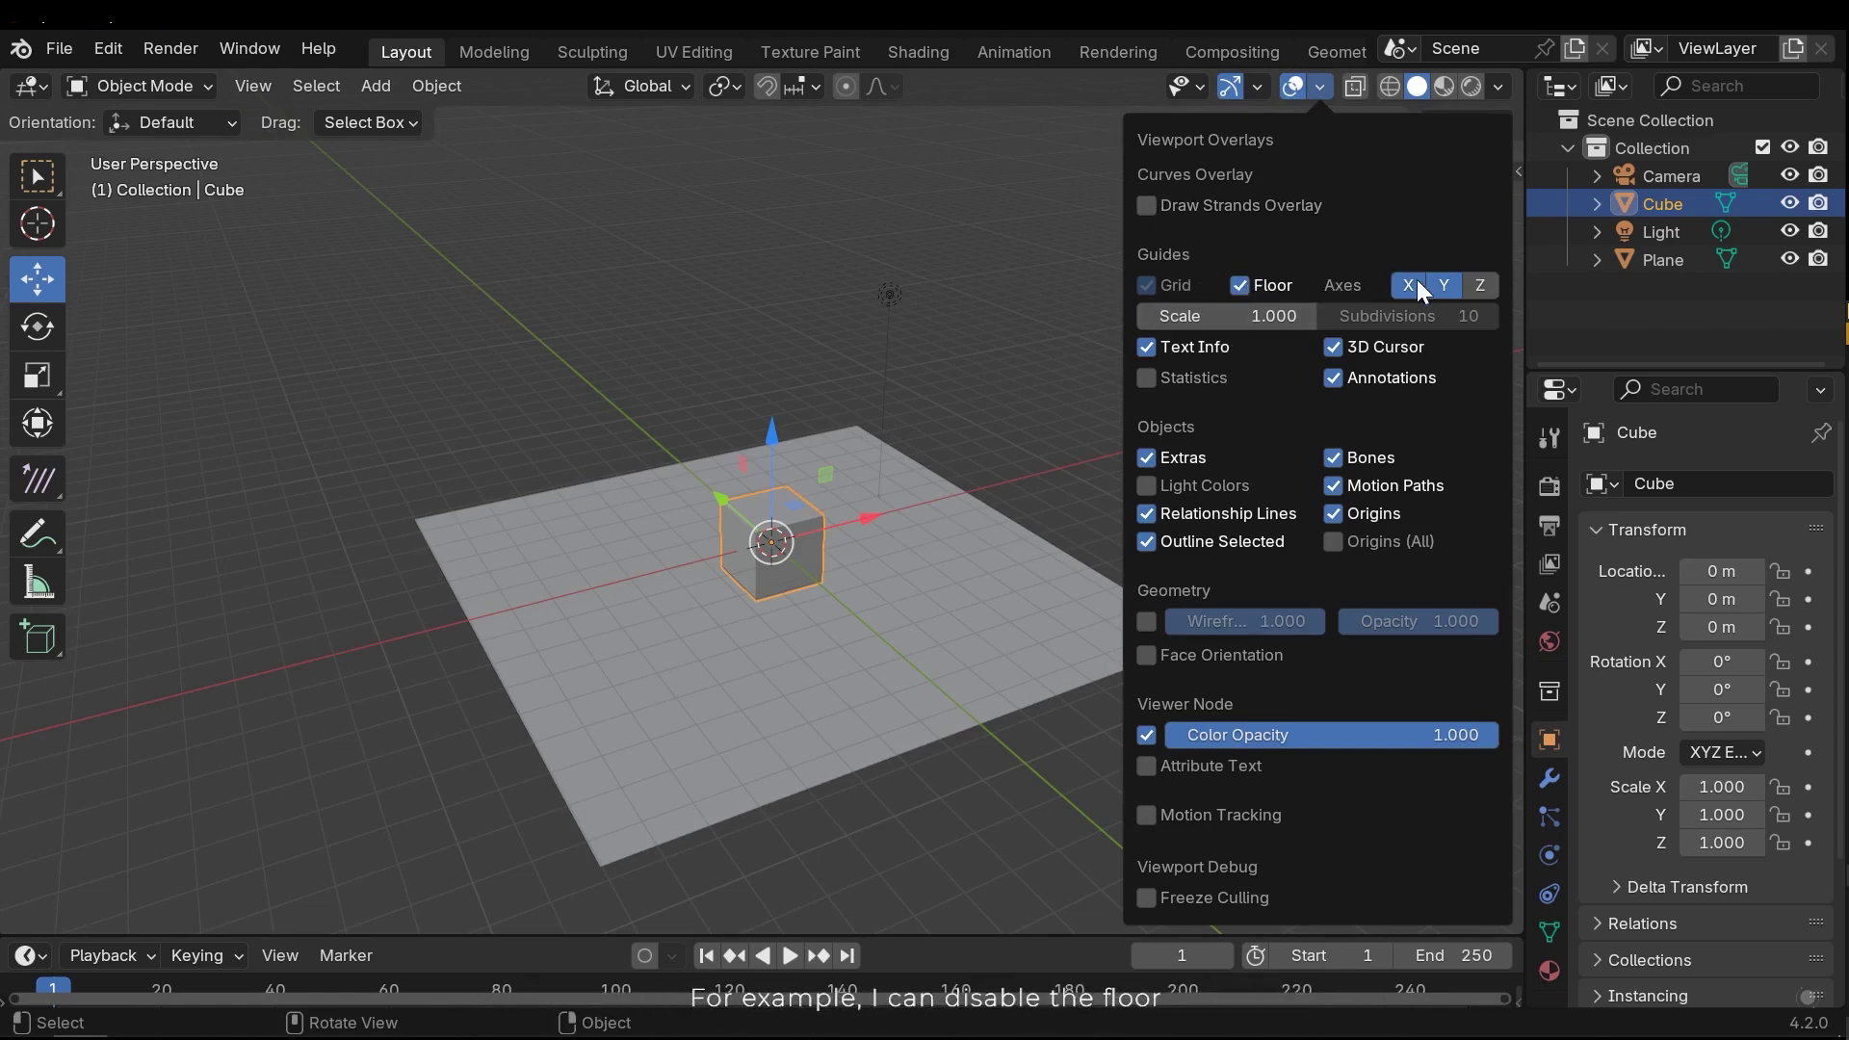
click(1239, 285)
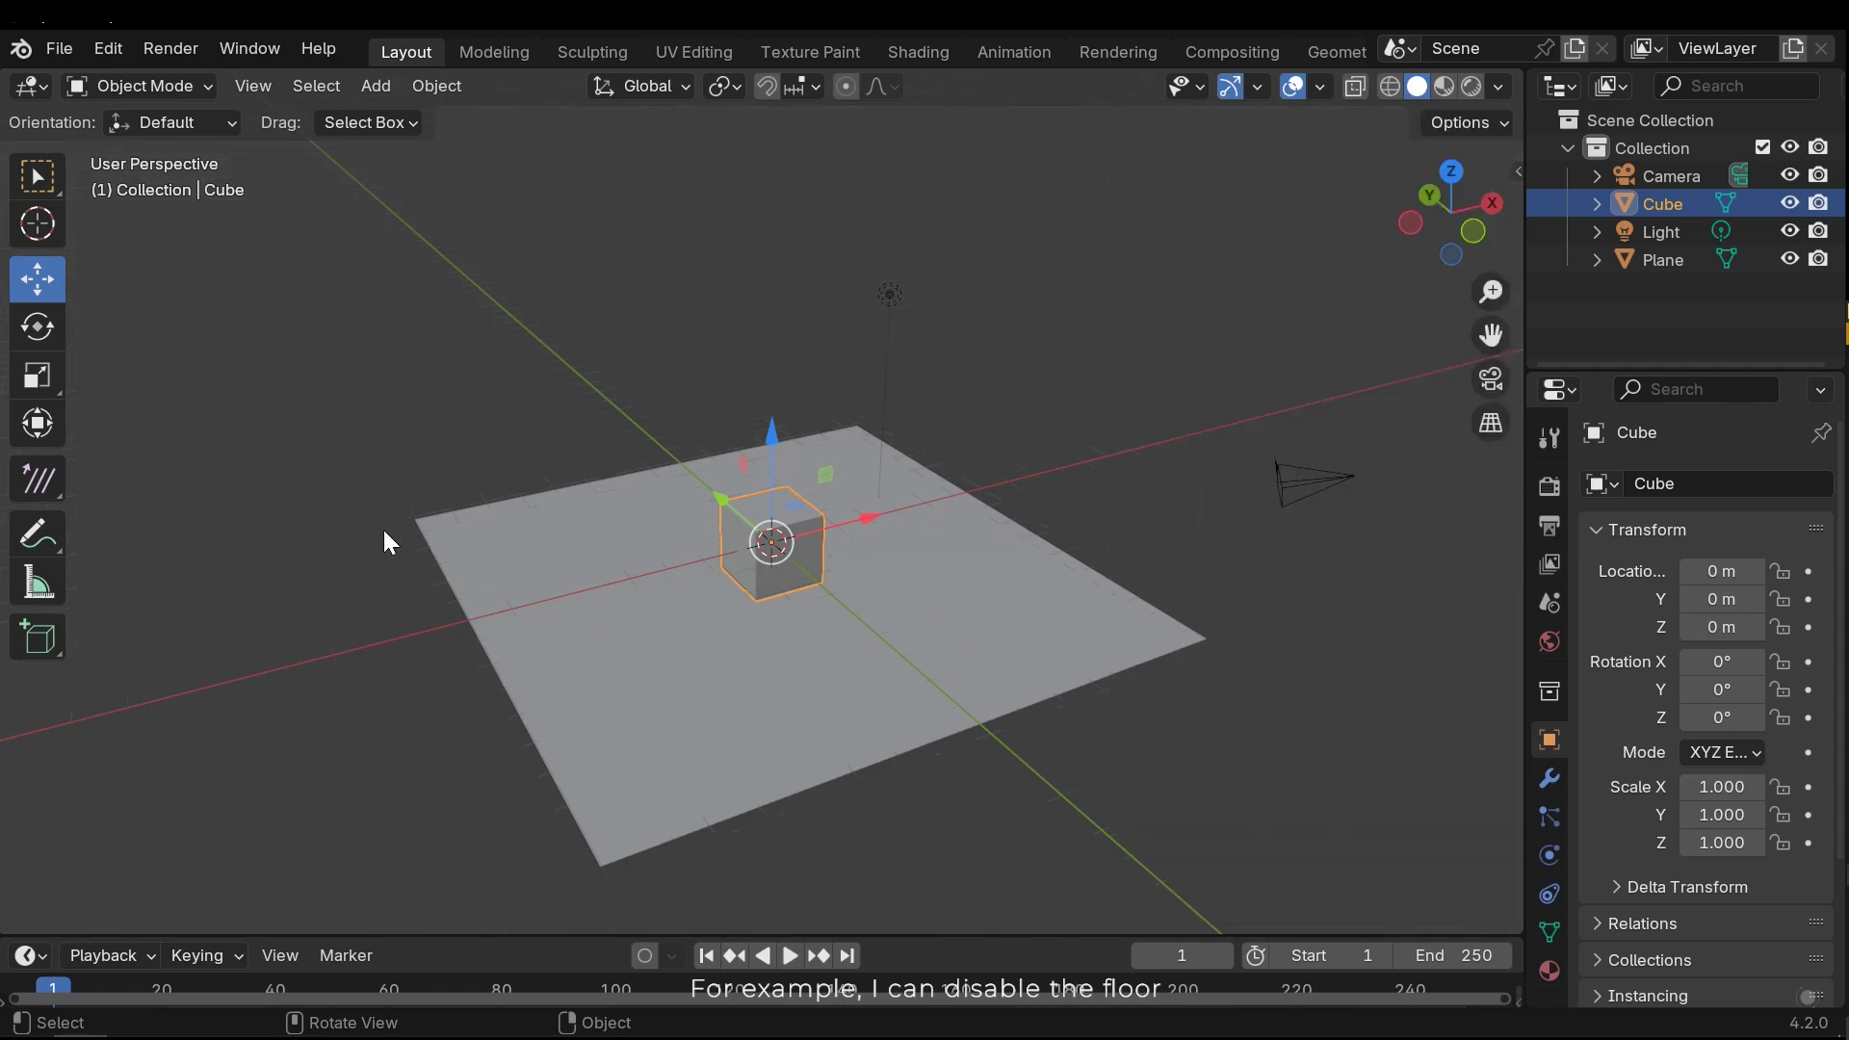
click(1320, 87)
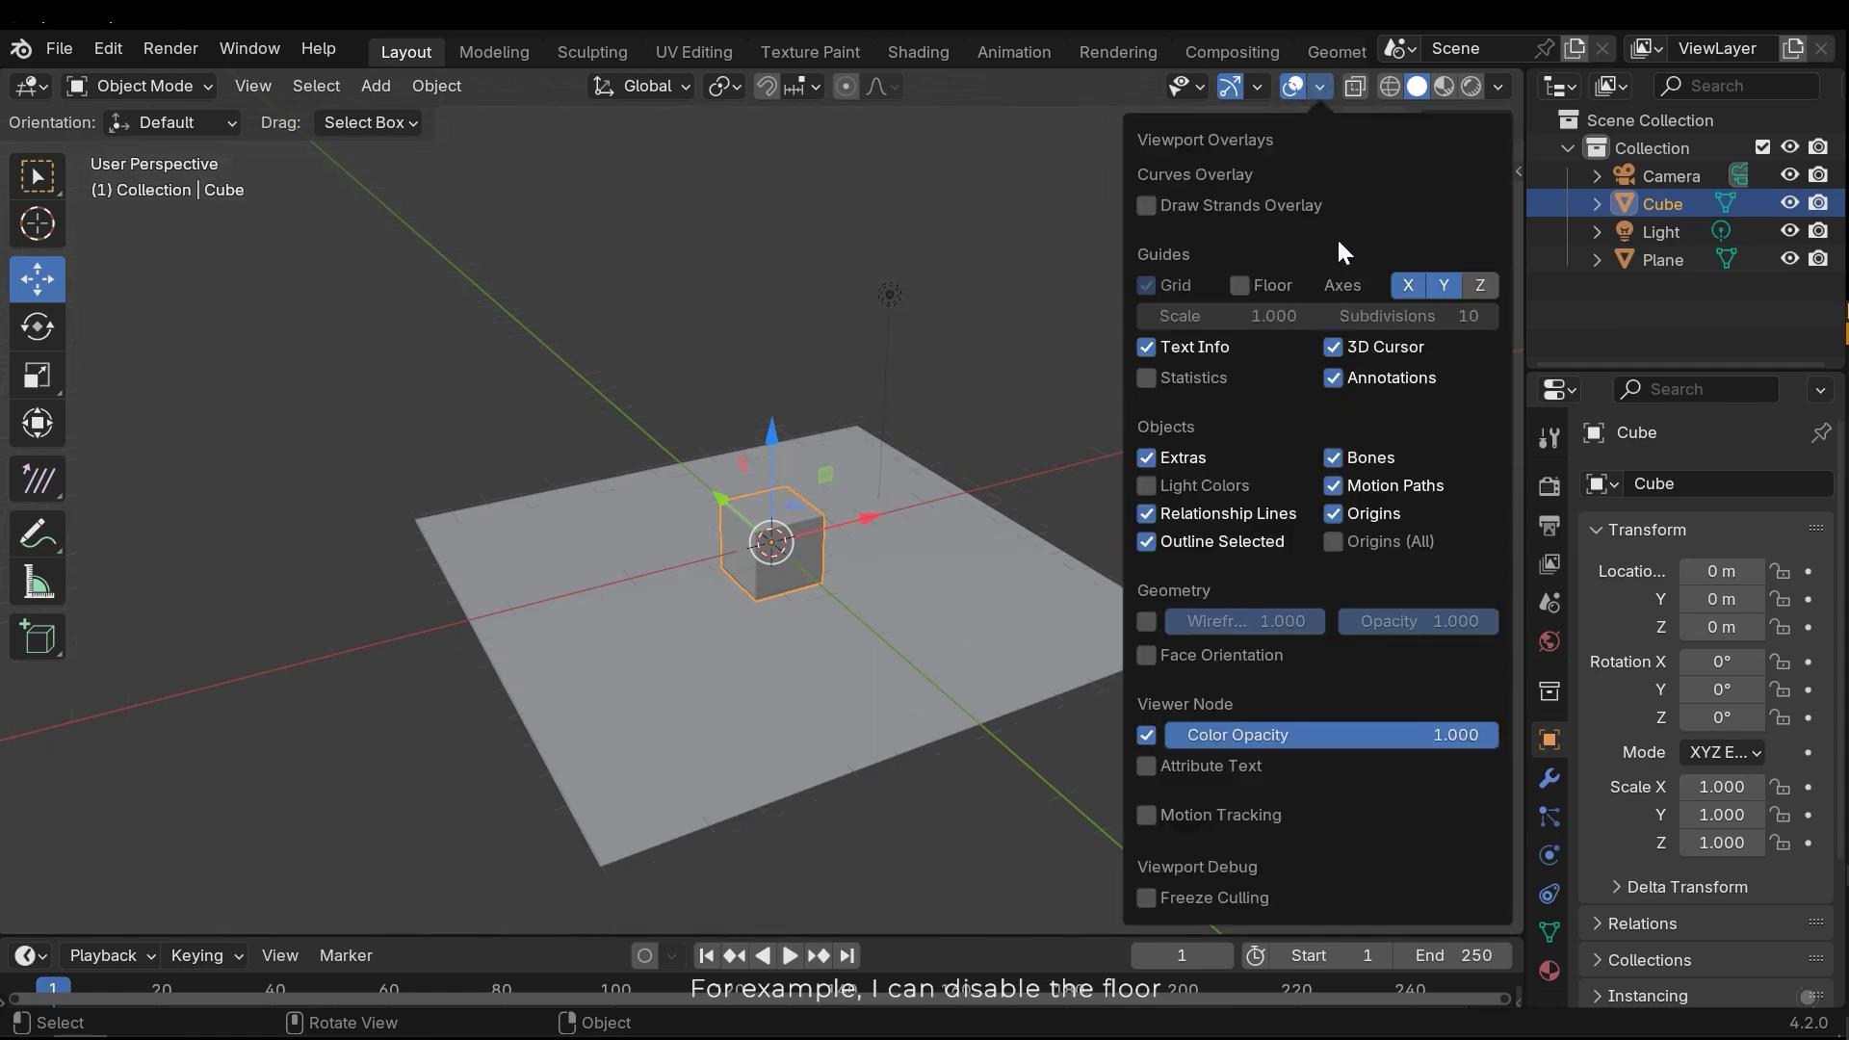
click(1242, 285)
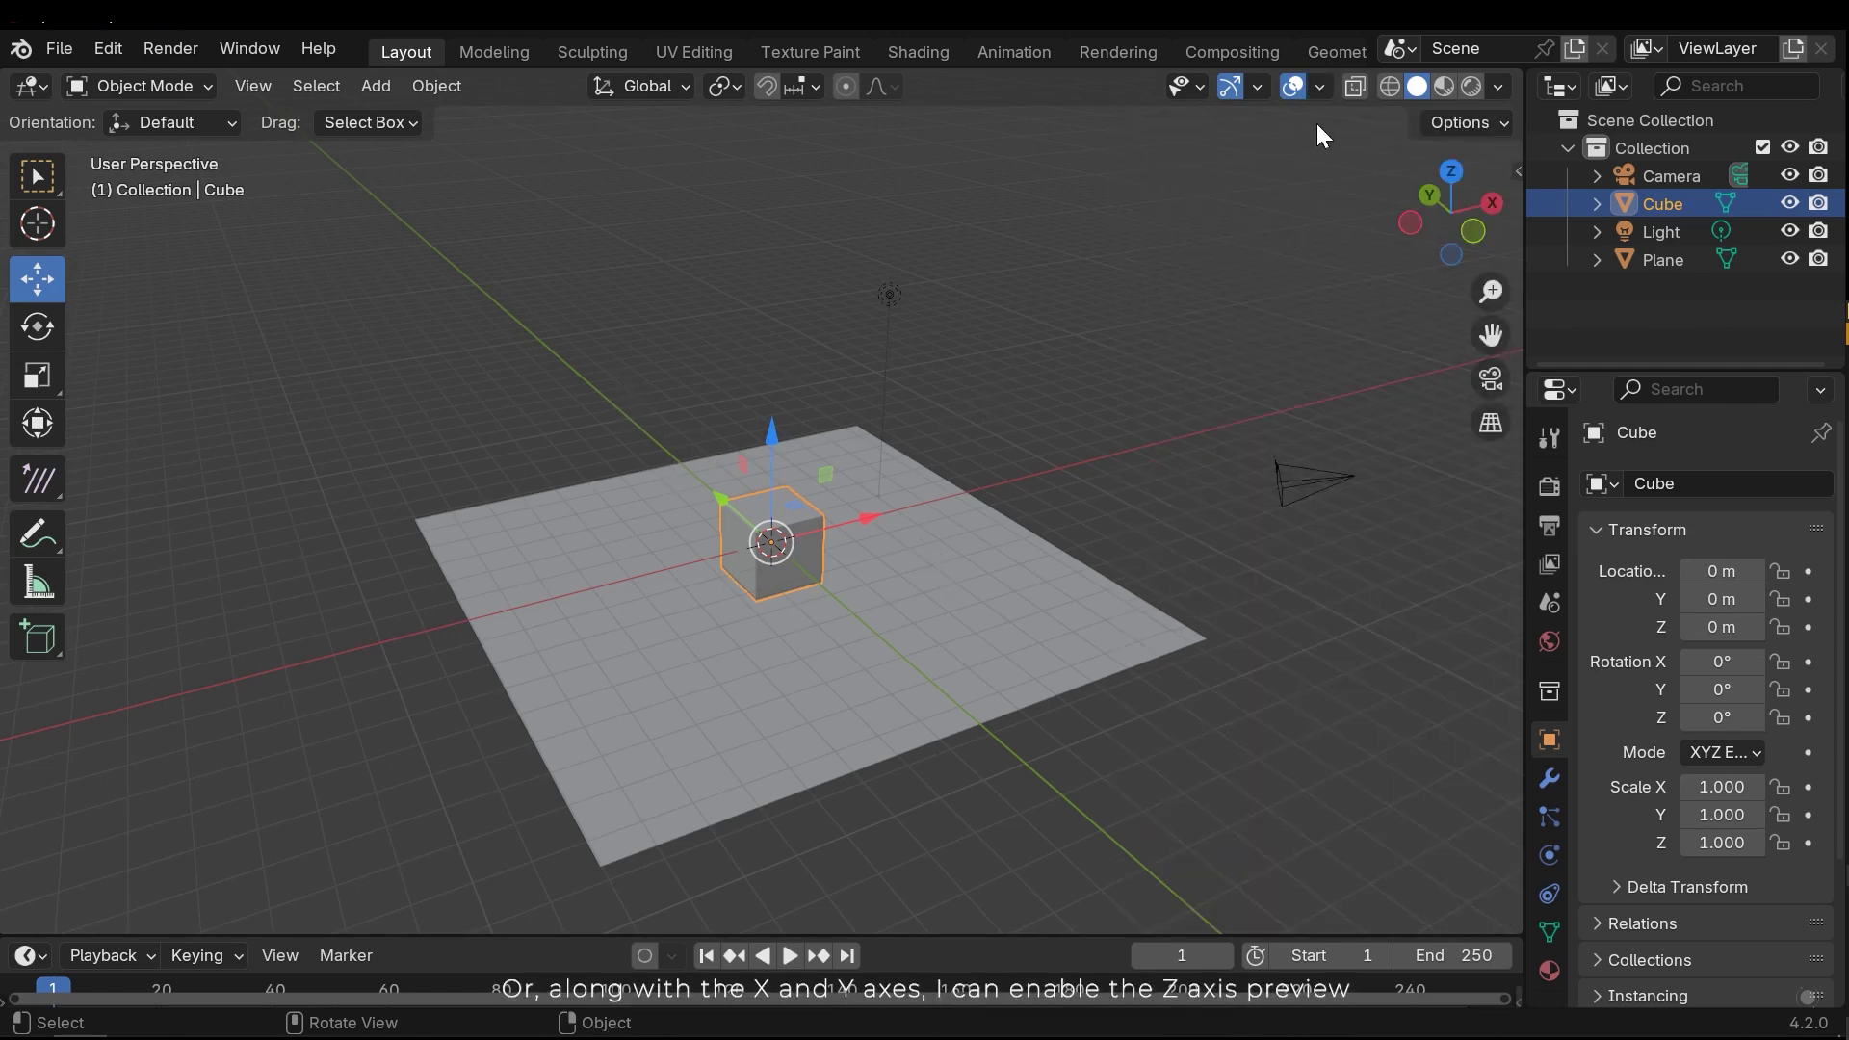
click(1320, 87)
click(1480, 286)
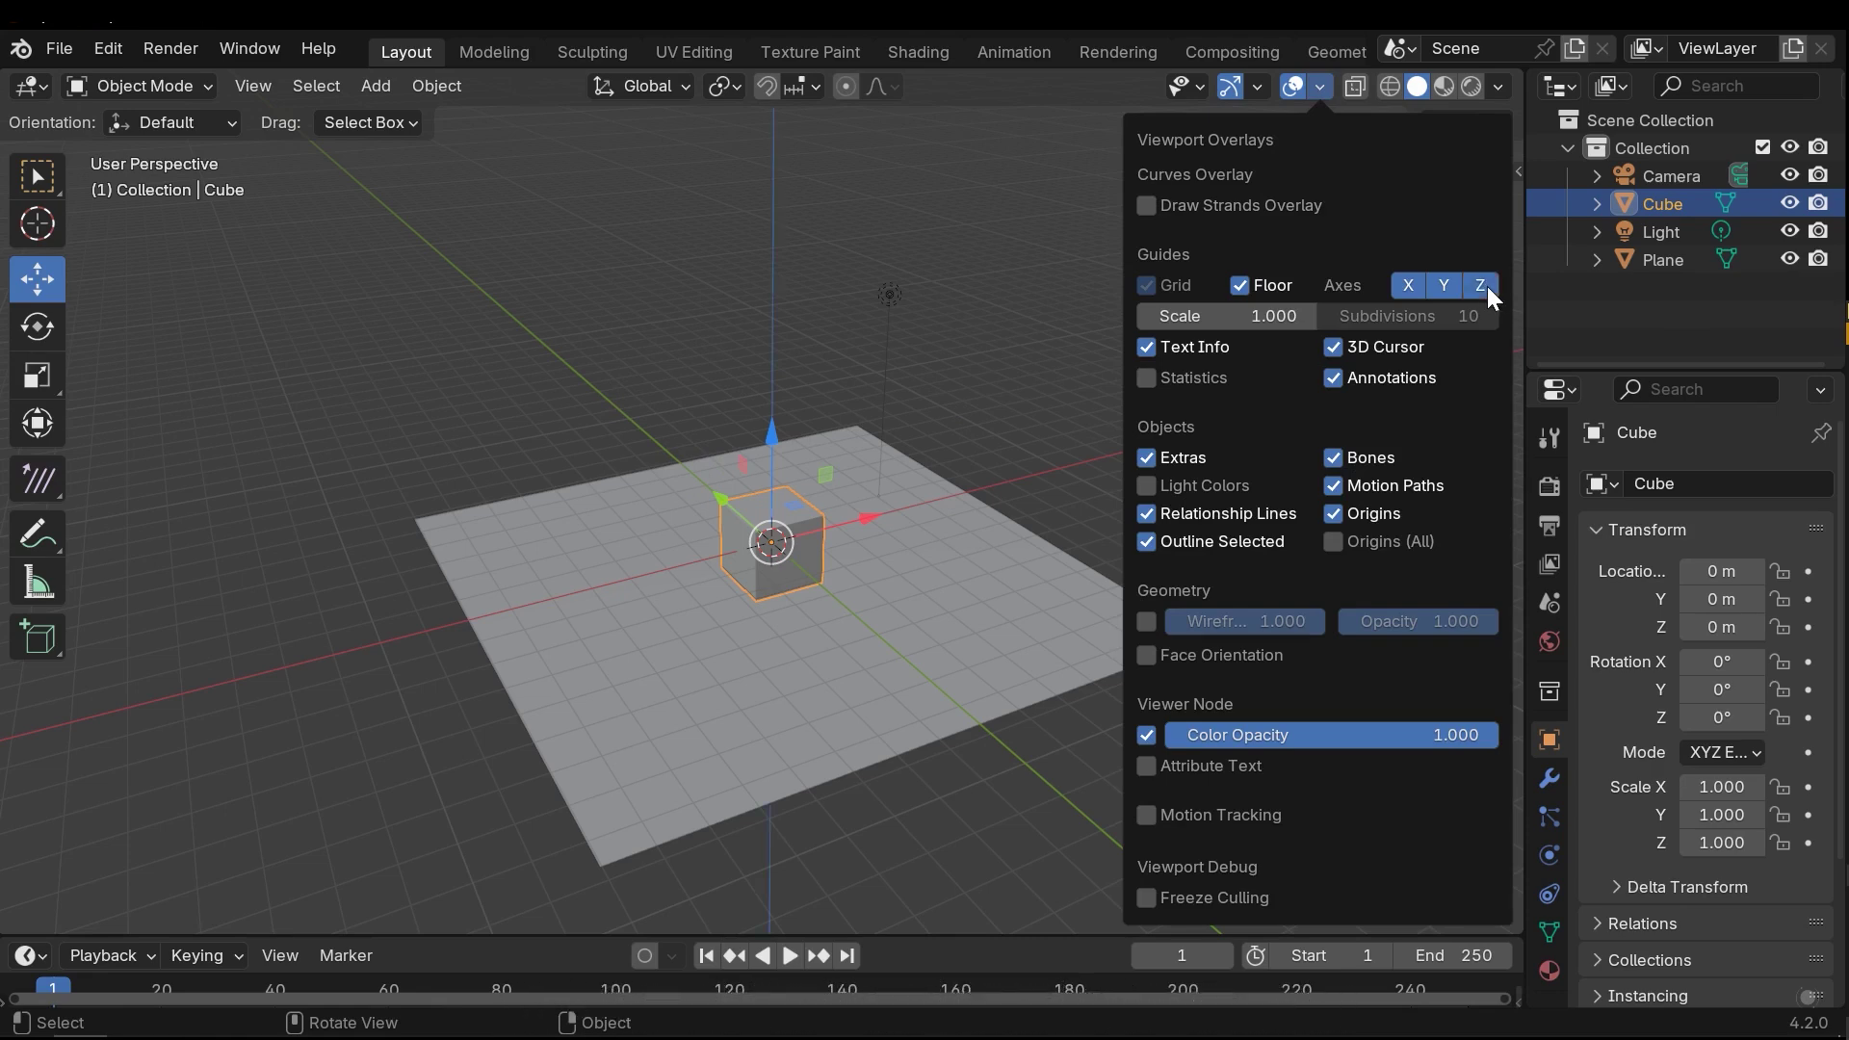
click(1486, 286)
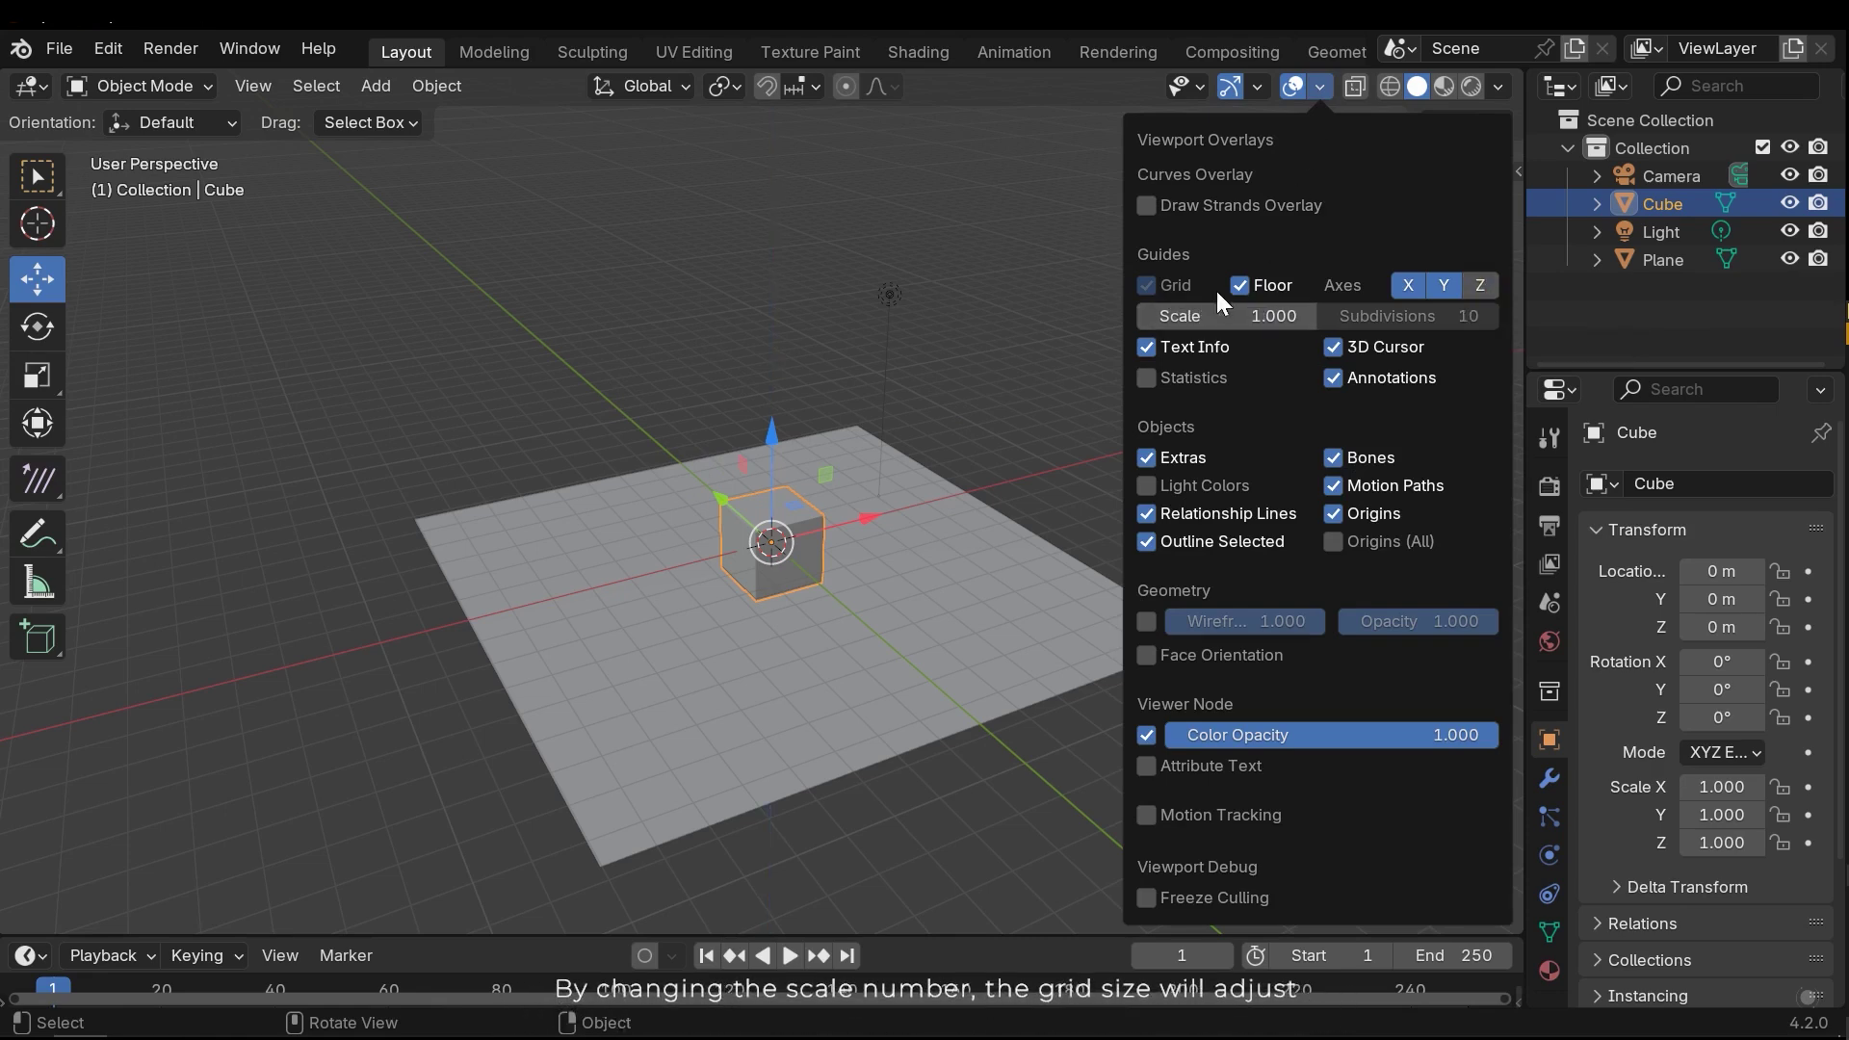
mouse_move(1232, 316)
mouse_down()
mouse_move(1261, 316)
mouse_move(1203, 316)
mouse_up()
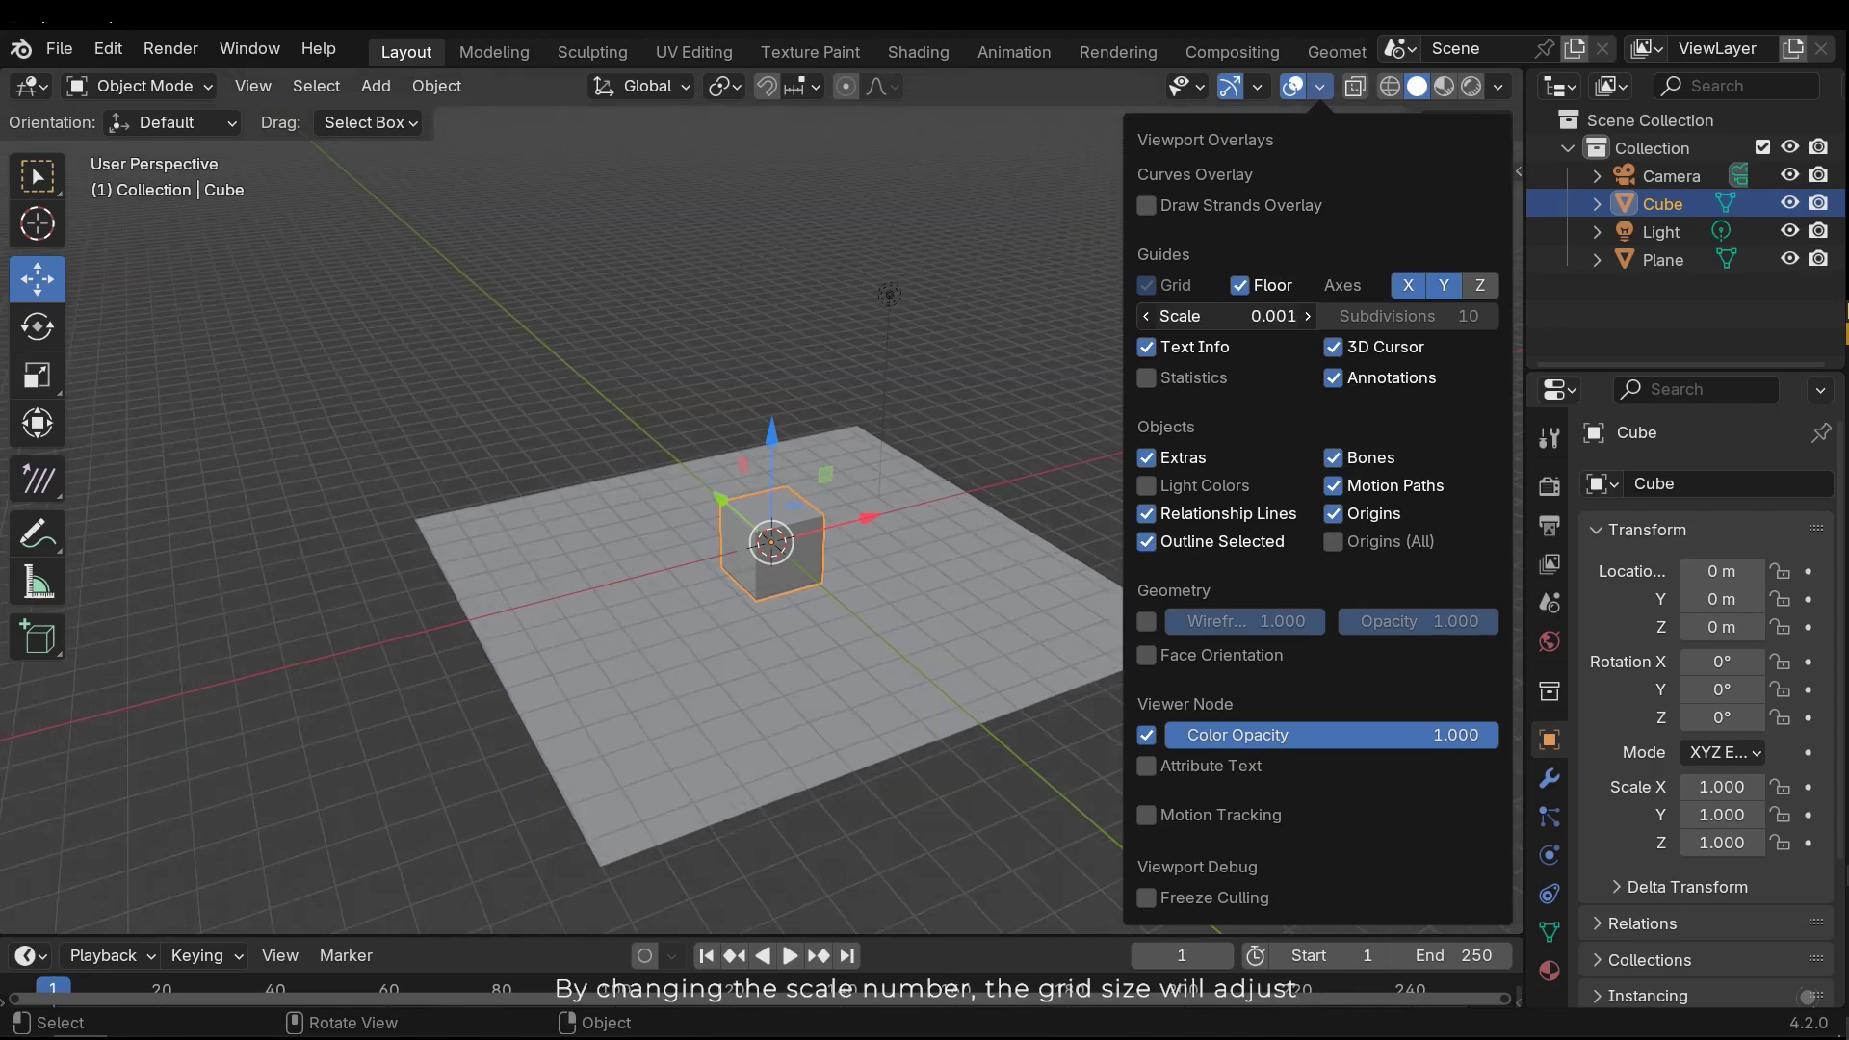
click(1249, 315)
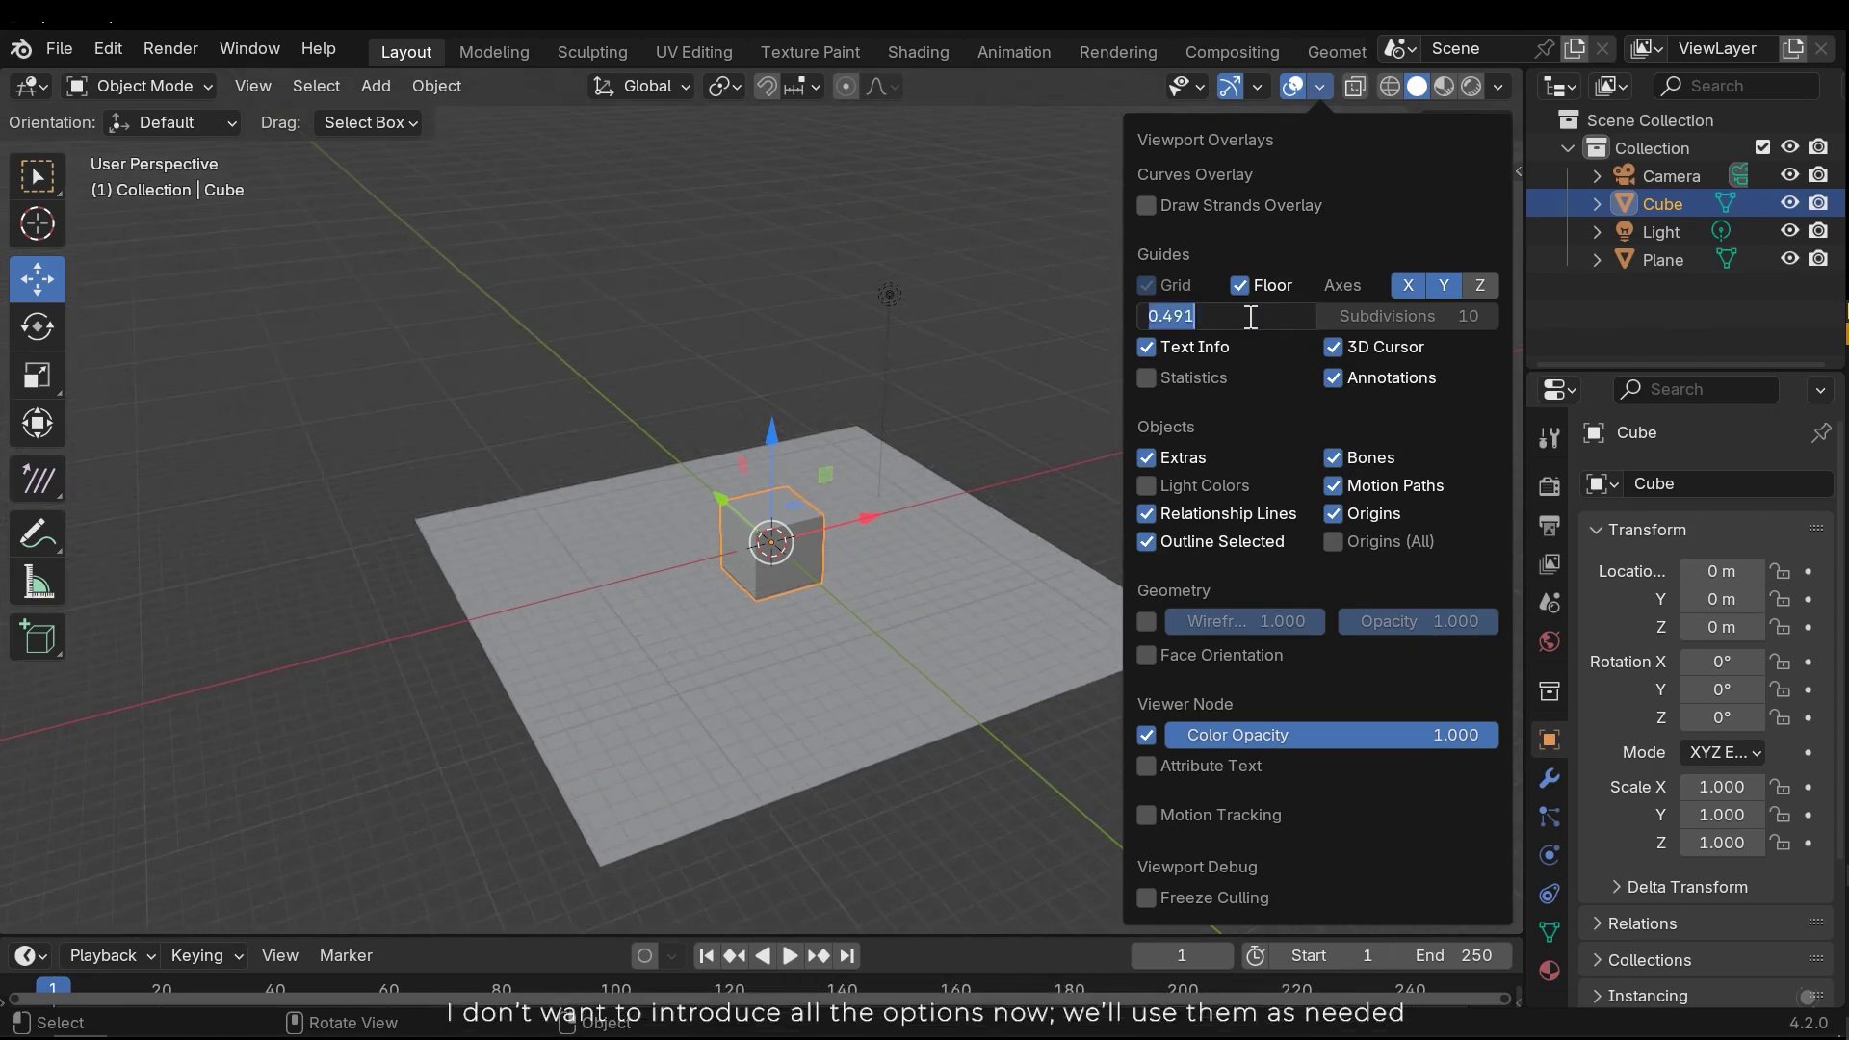
text(1)
key(Return)
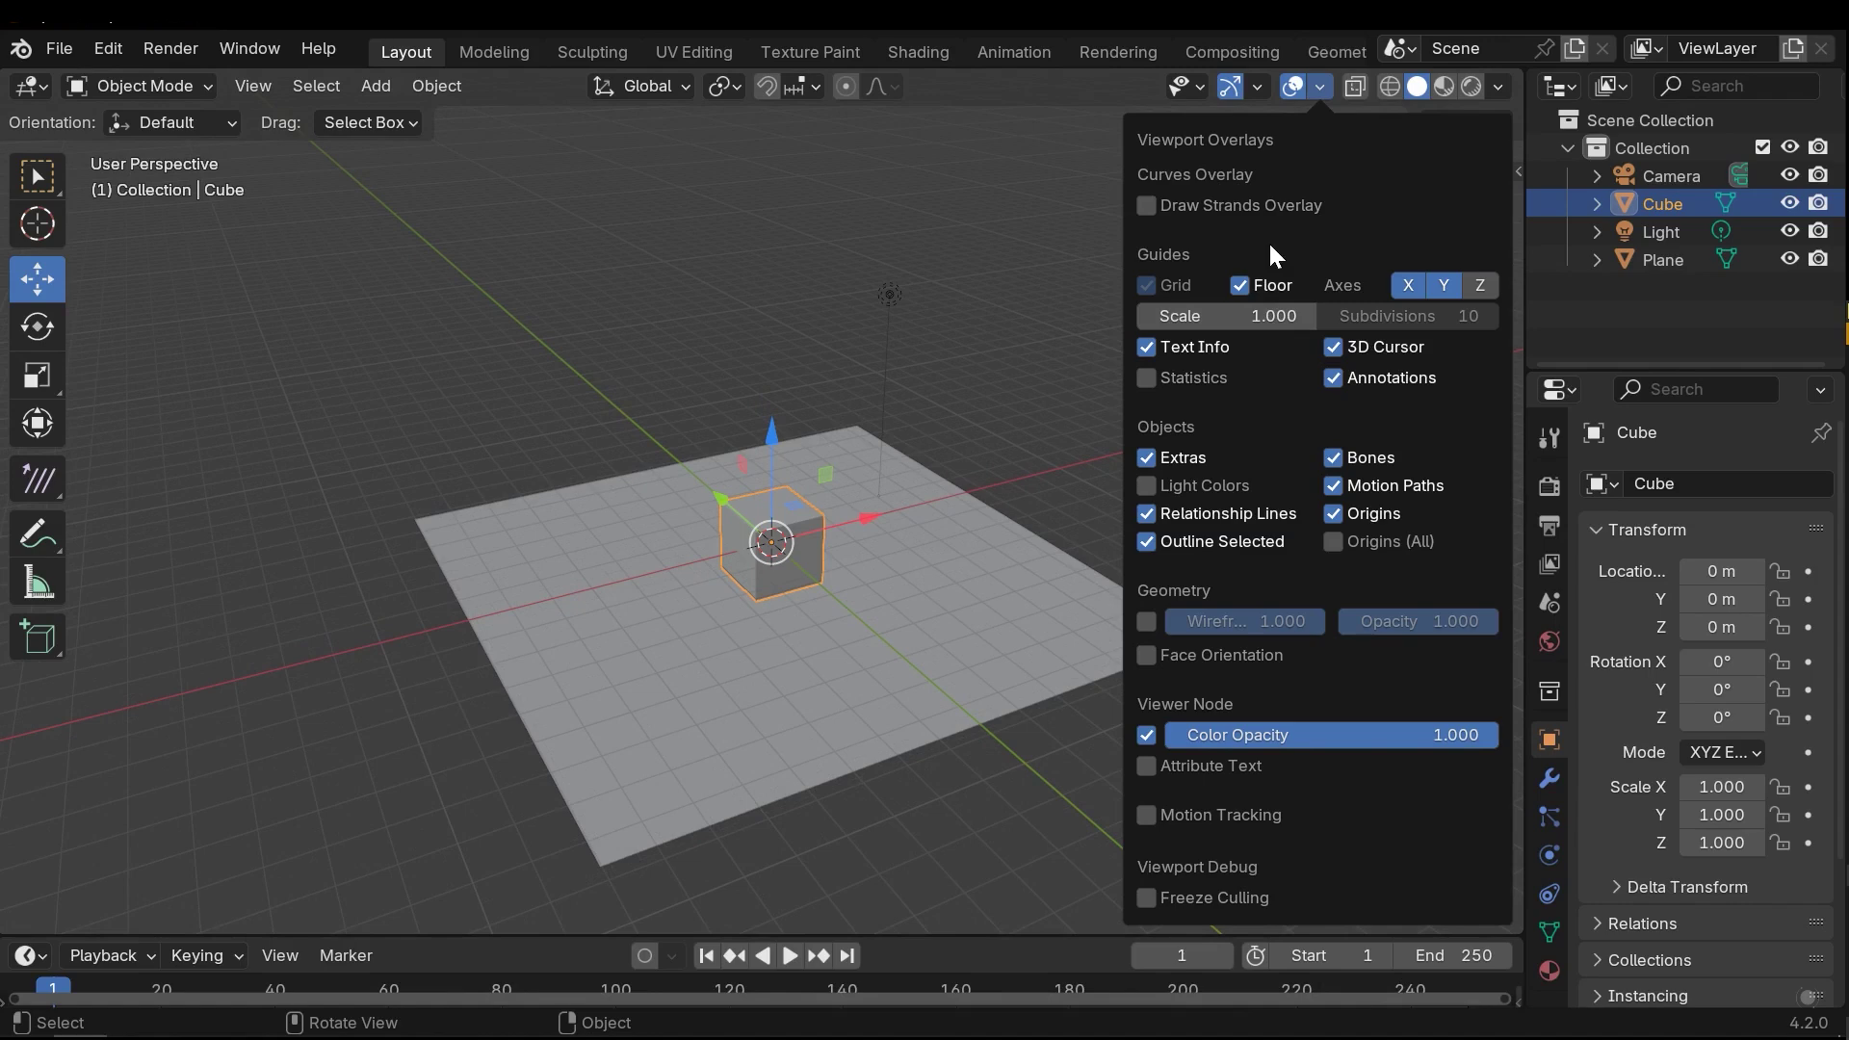
click(891, 255)
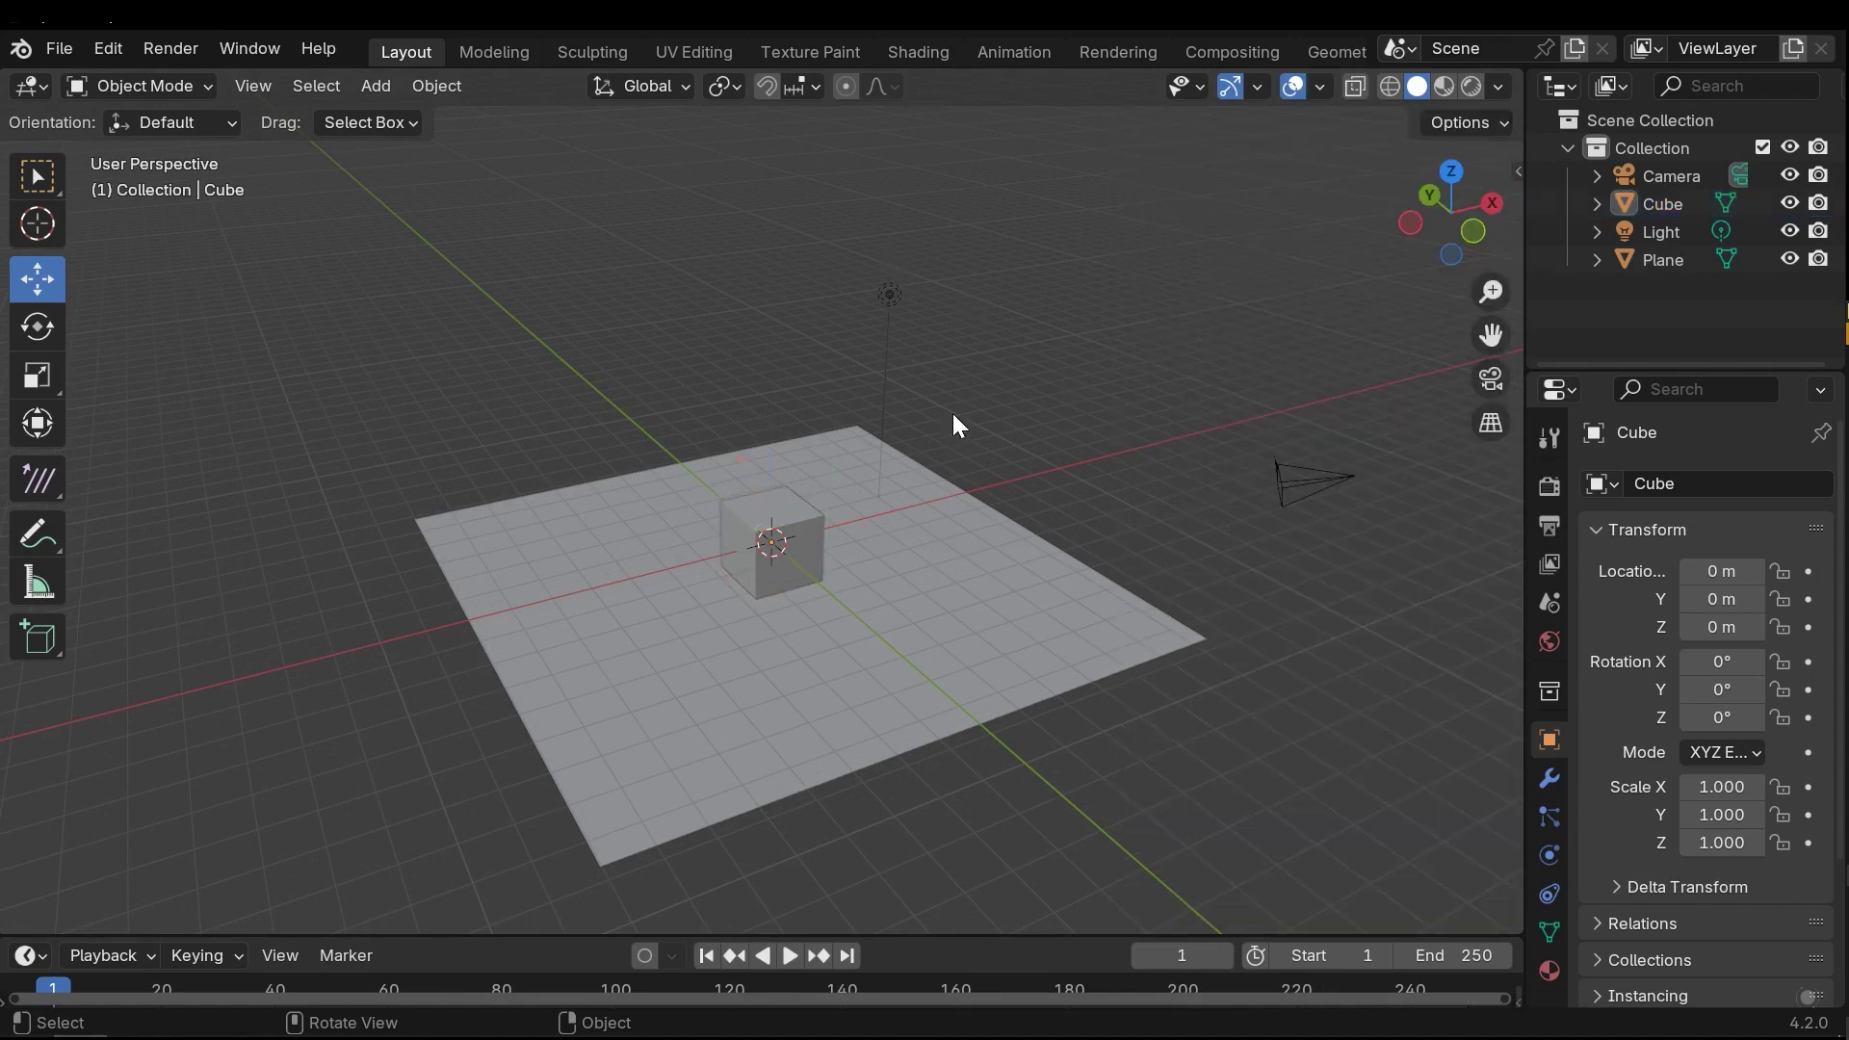
Turn on X-ray so the cube becomes see-through.
middle_drag(951, 413, 759, 578)
scroll(771, 582, up, 3)
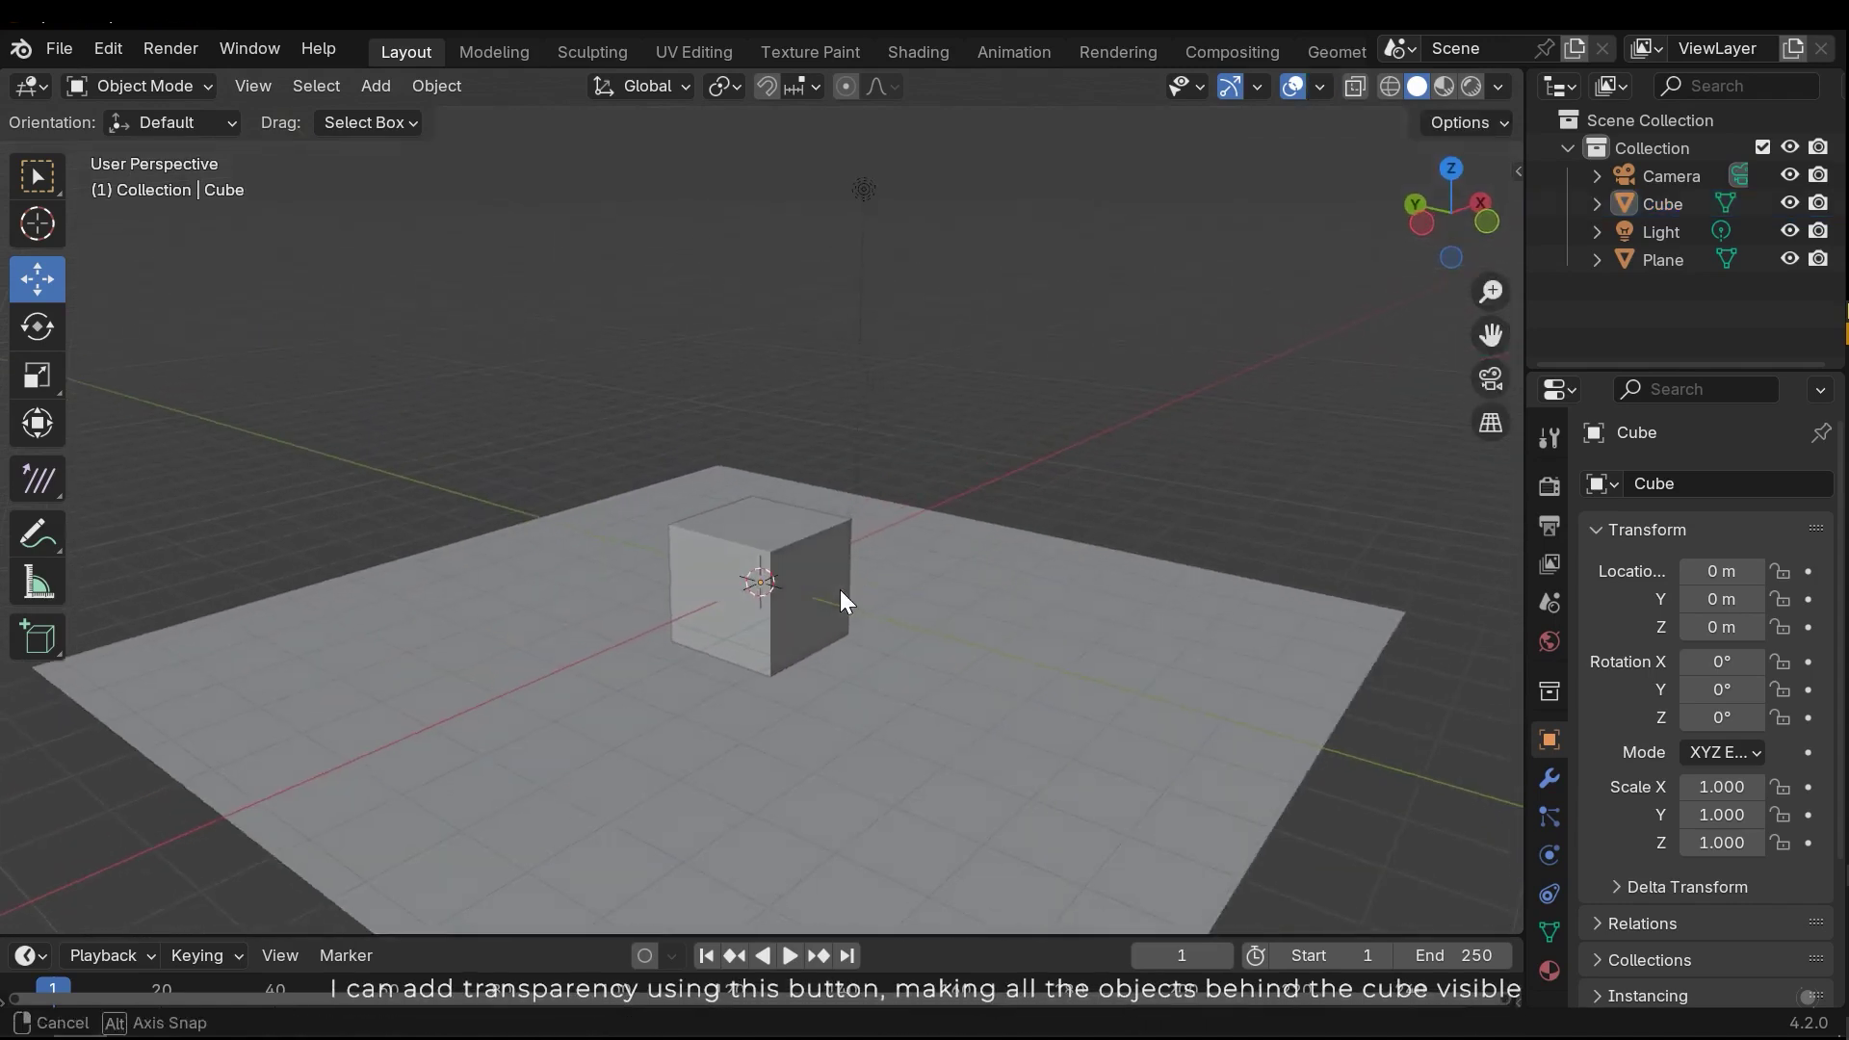
click(1356, 86)
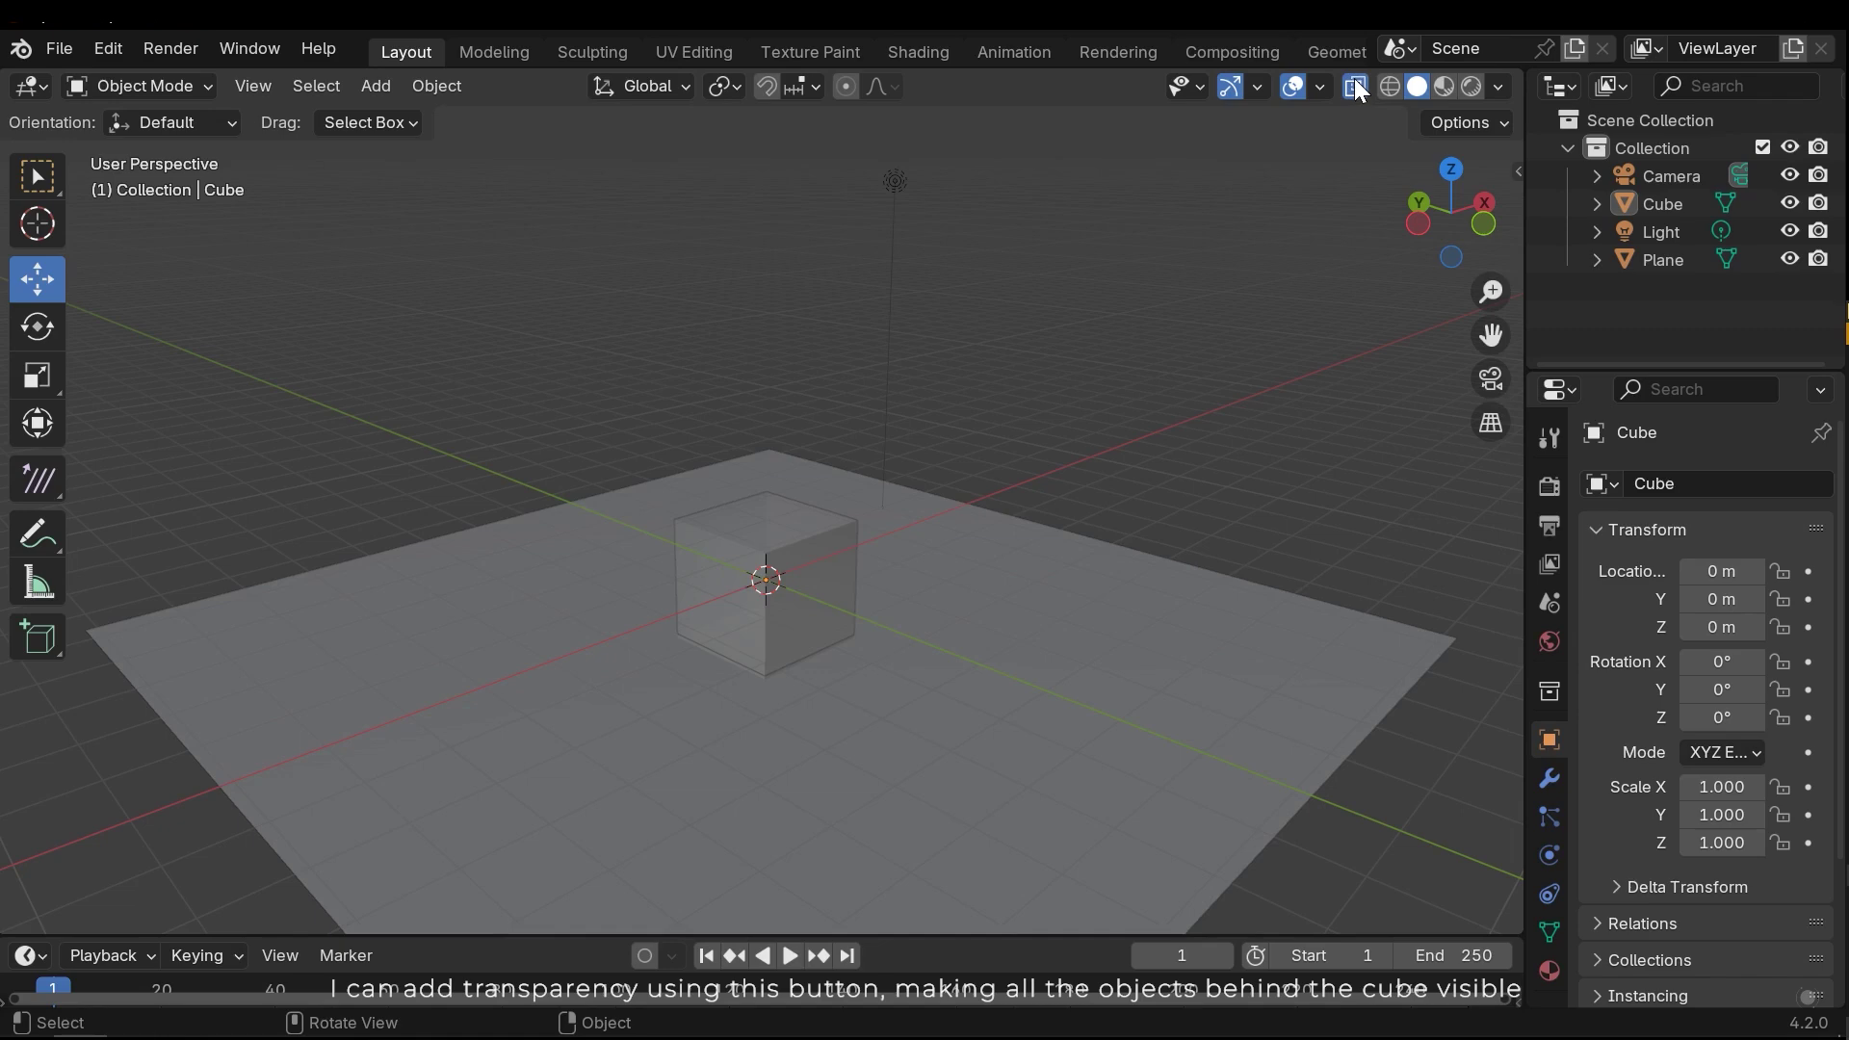
scroll(772, 626, up, 6)
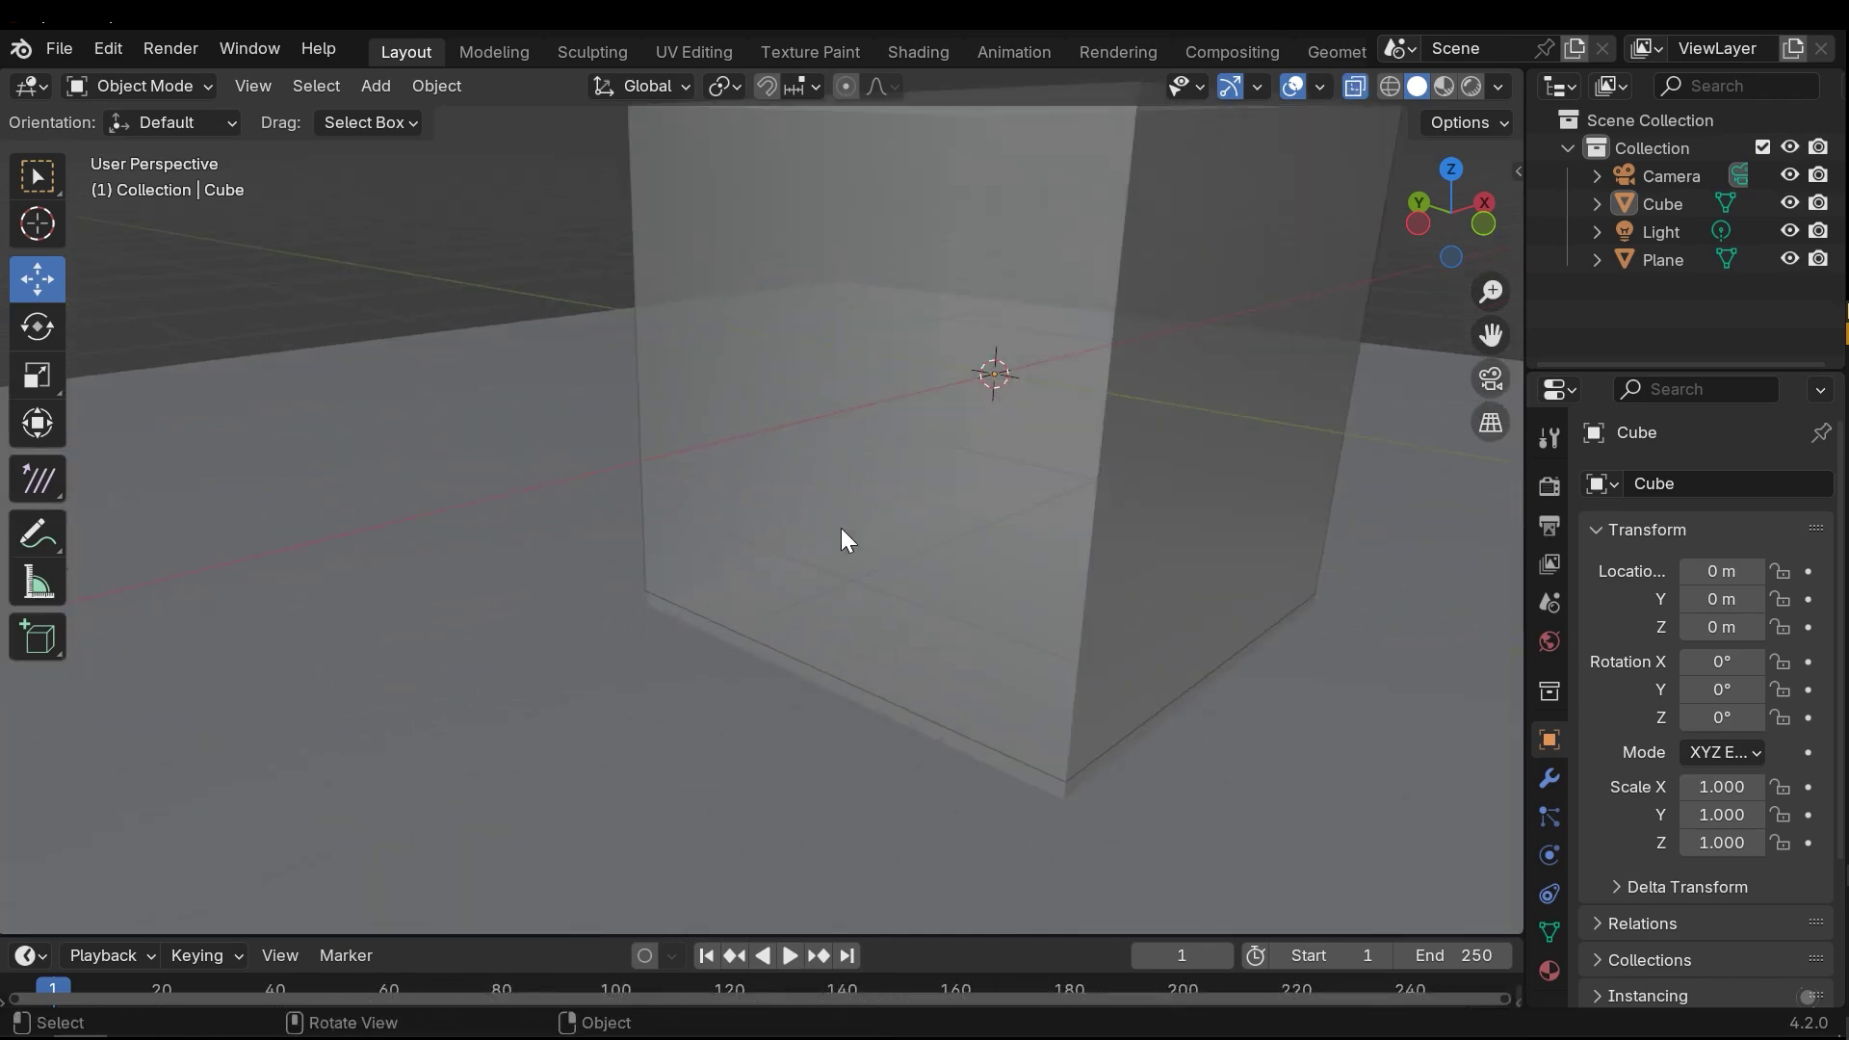
middle_drag(841, 530, 724, 522)
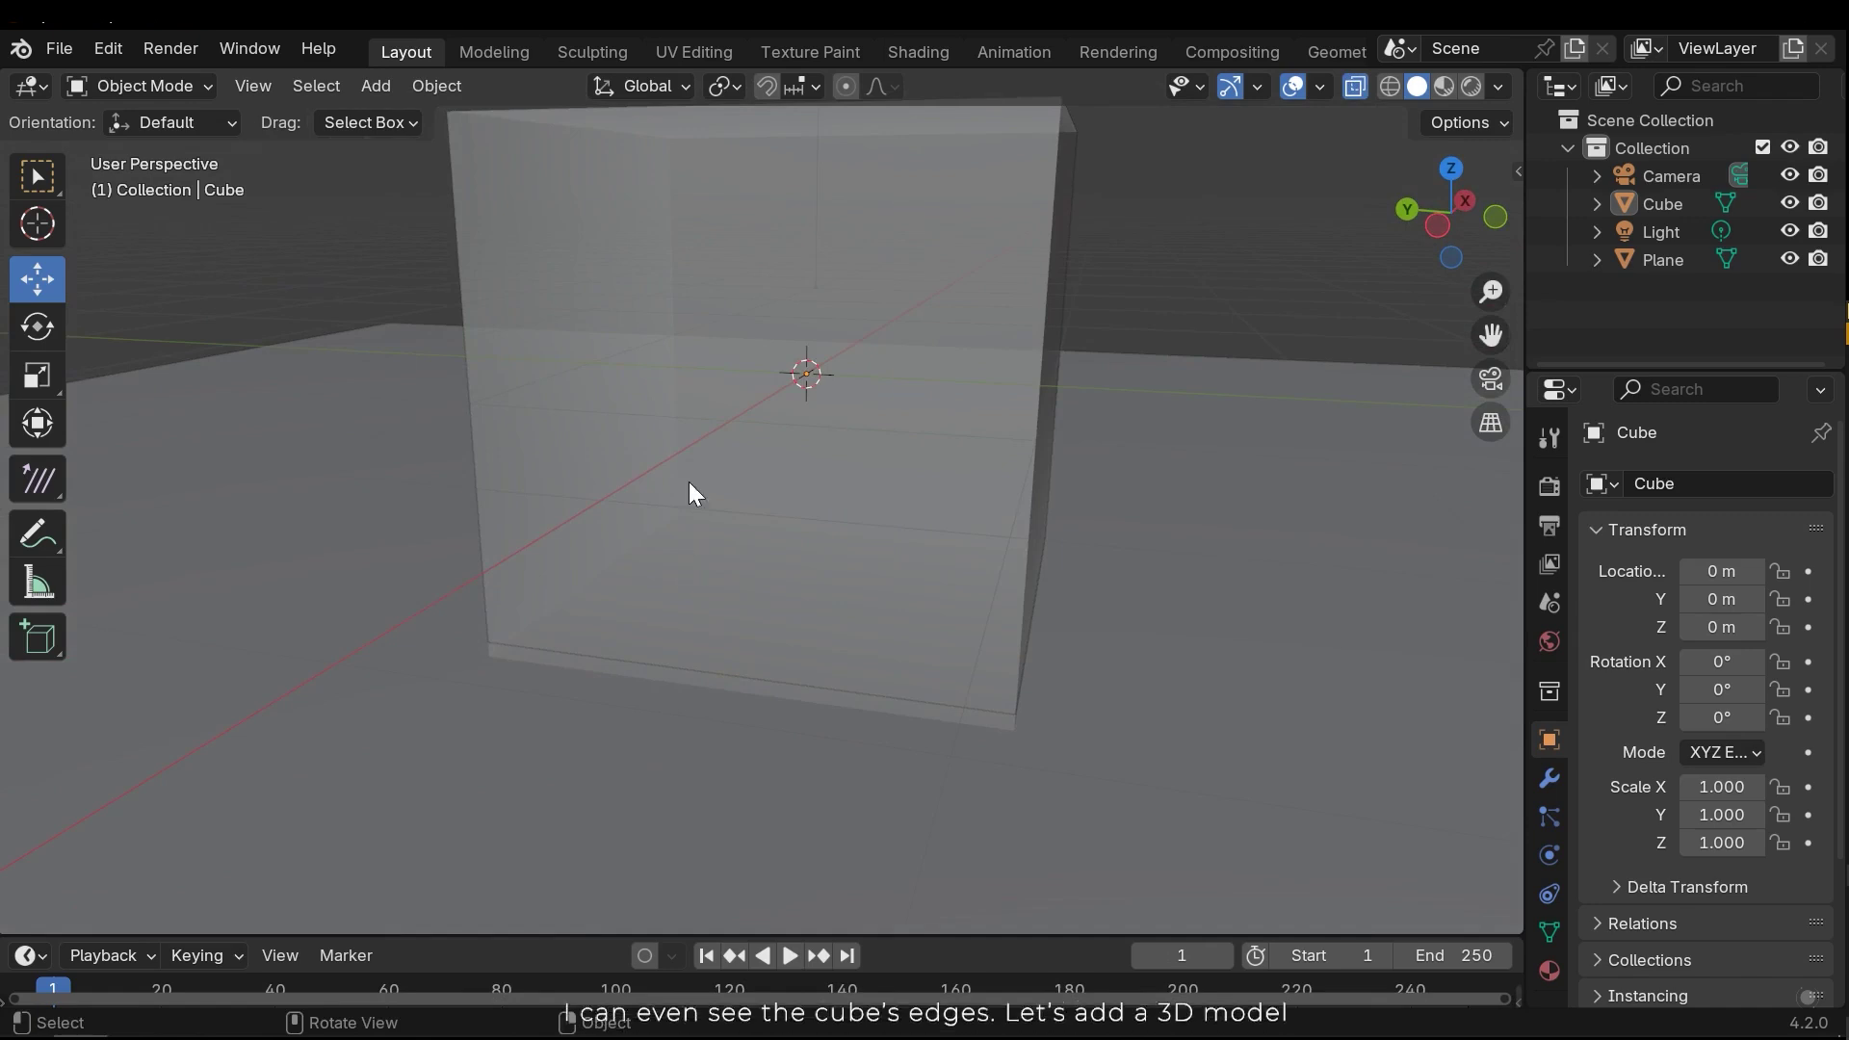
scroll(695, 493, up, 3)
scroll(739, 585, down, 8)
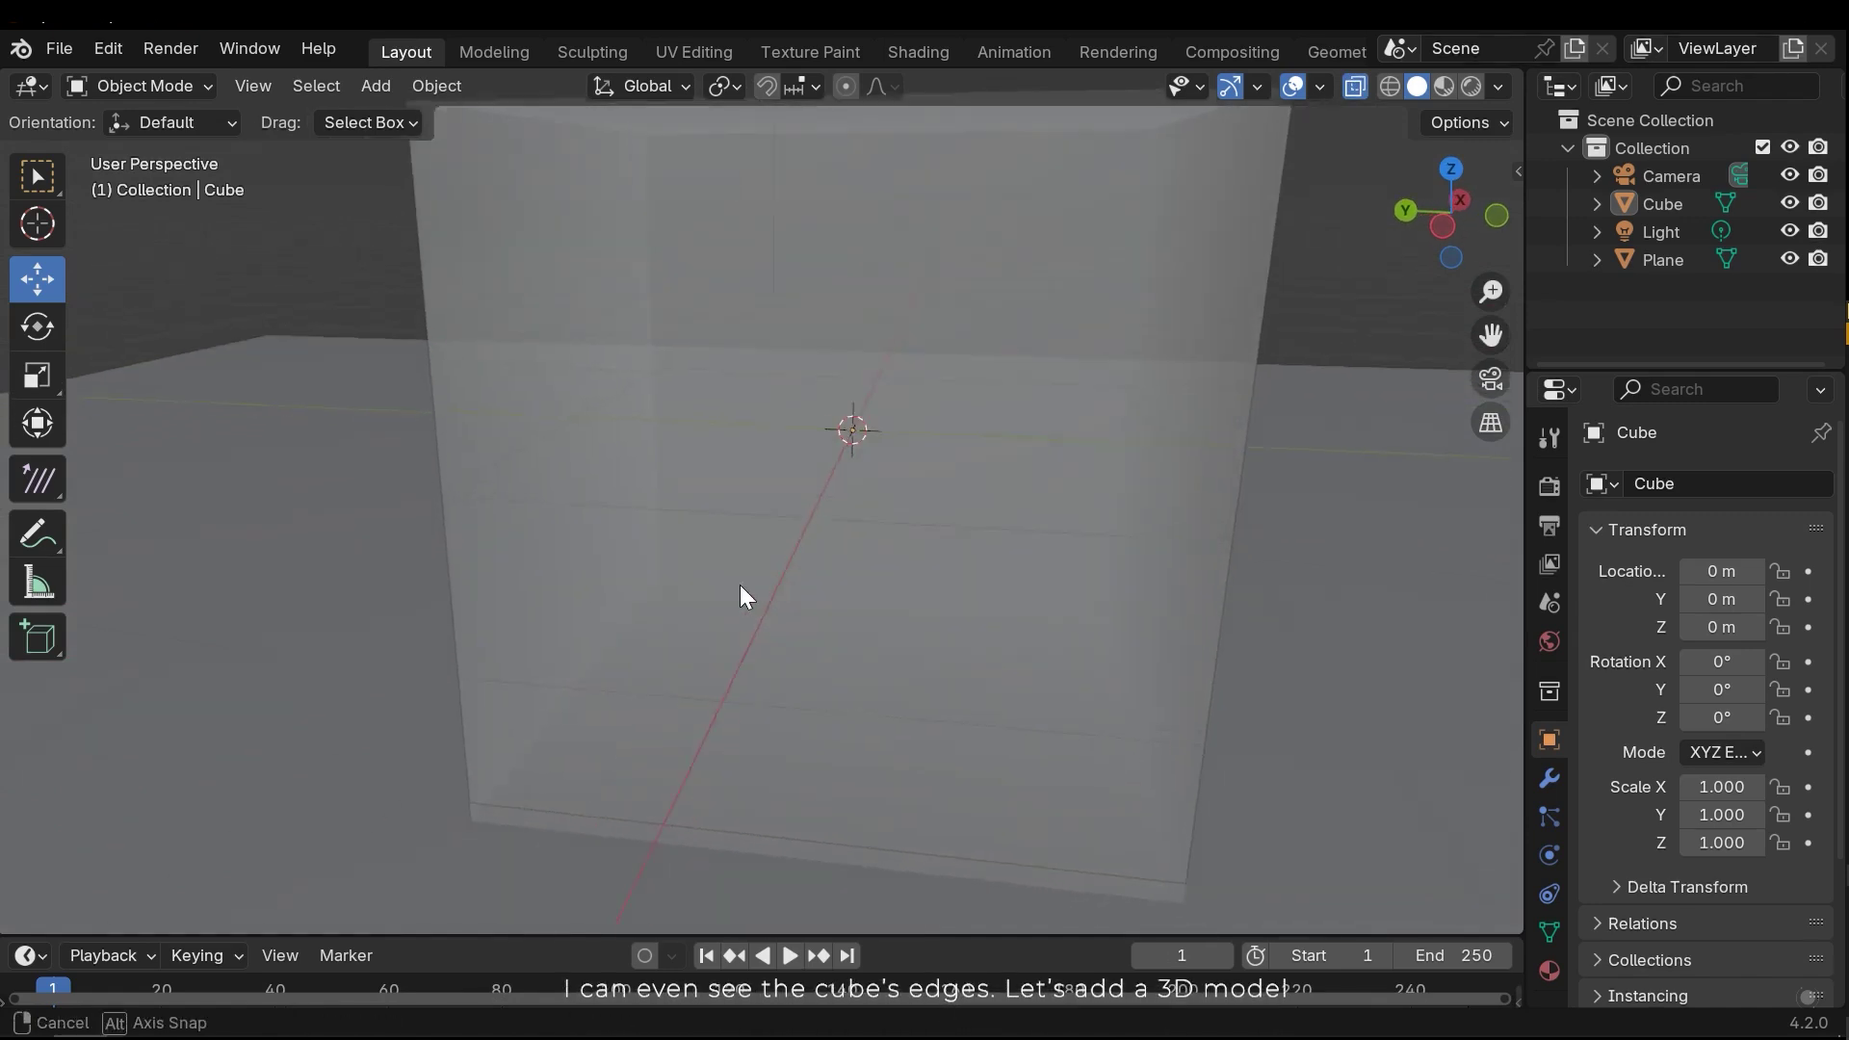
Add an ico sphere and move it along X to 3.101 m.
key(shift+a)
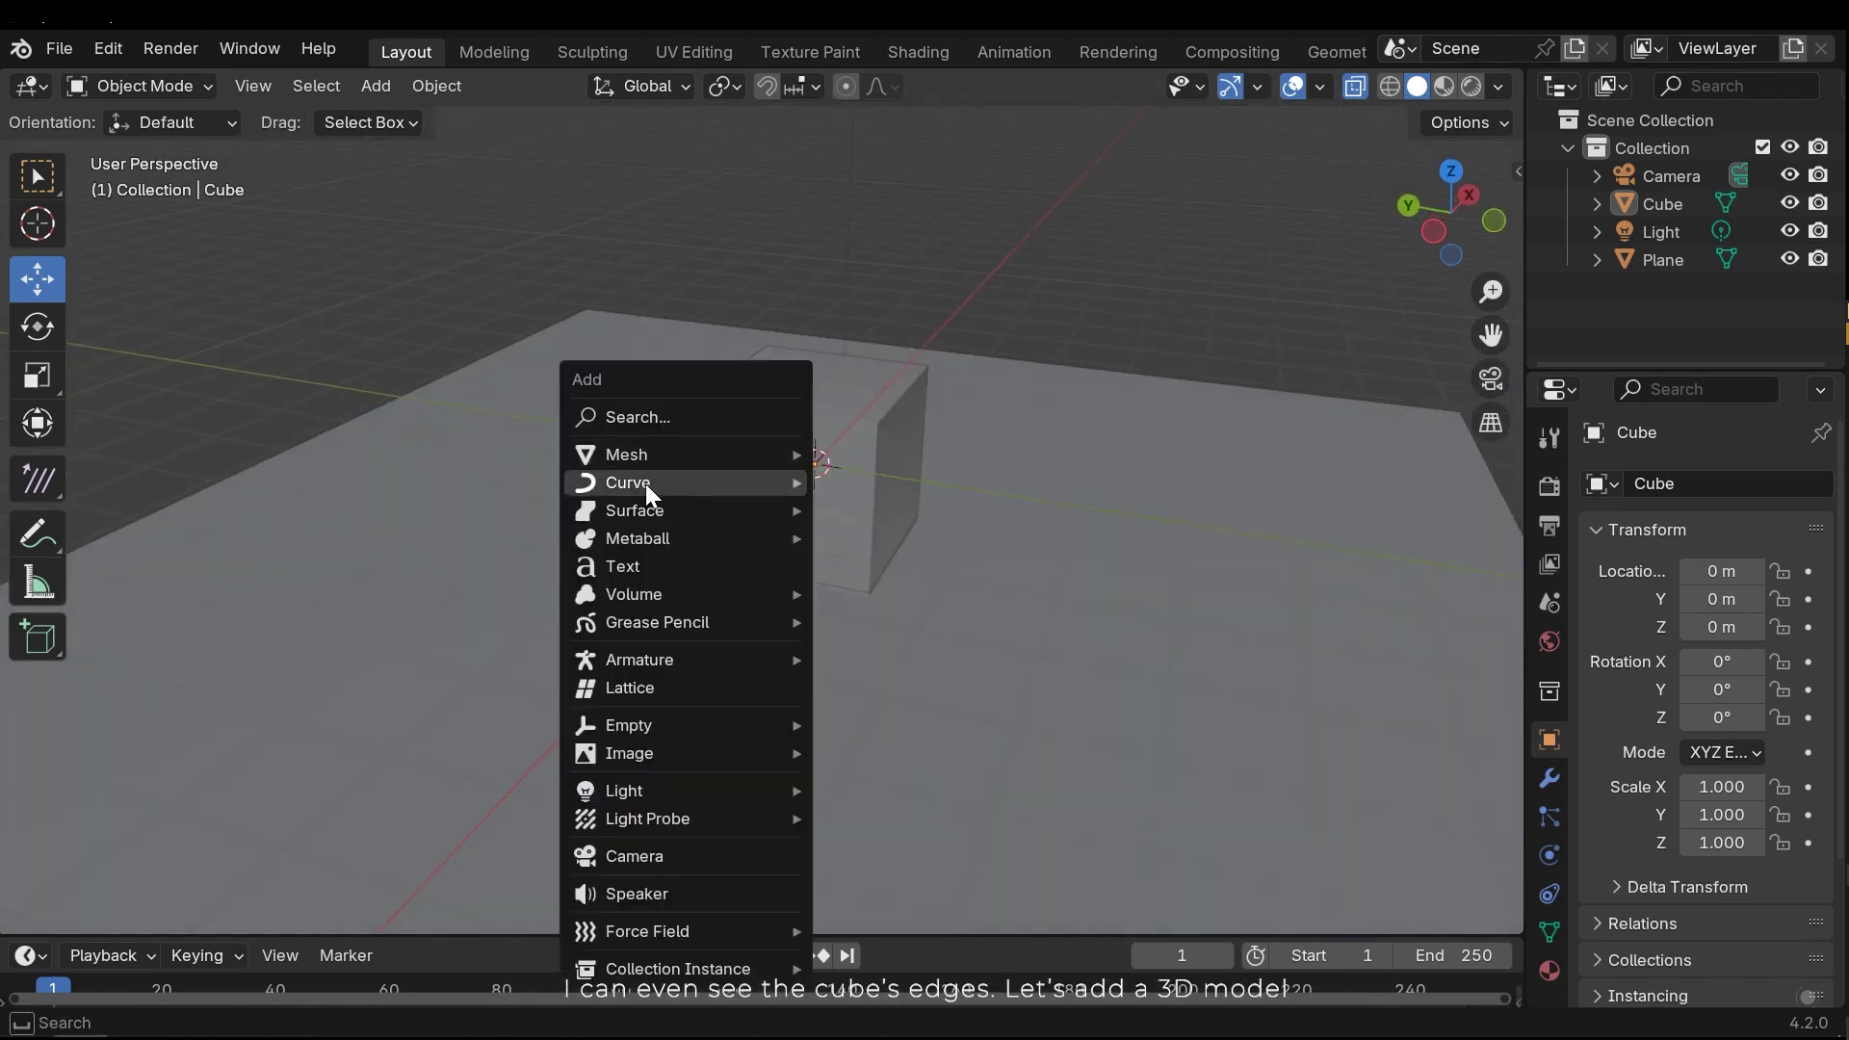
mouse_move(639, 453)
click(895, 570)
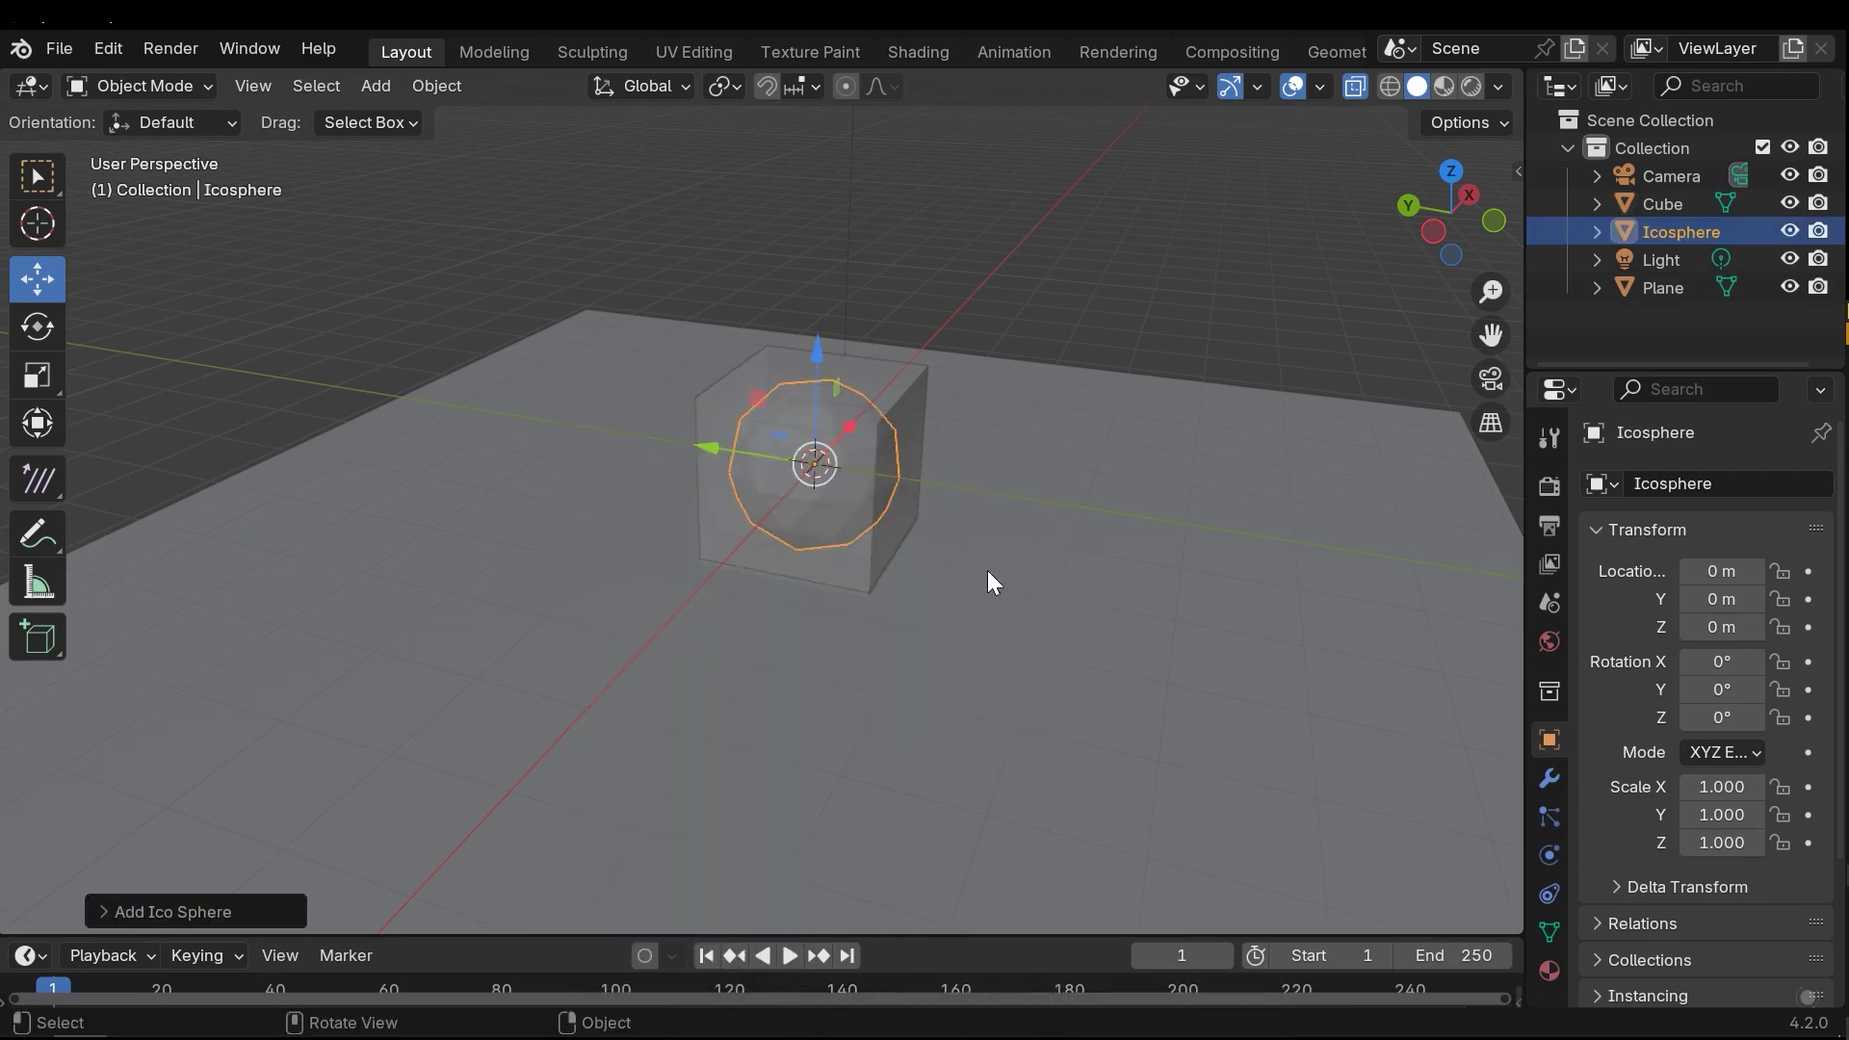
middle_drag(992, 582, 981, 511)
key(g)
key(x)
click(1262, 513)
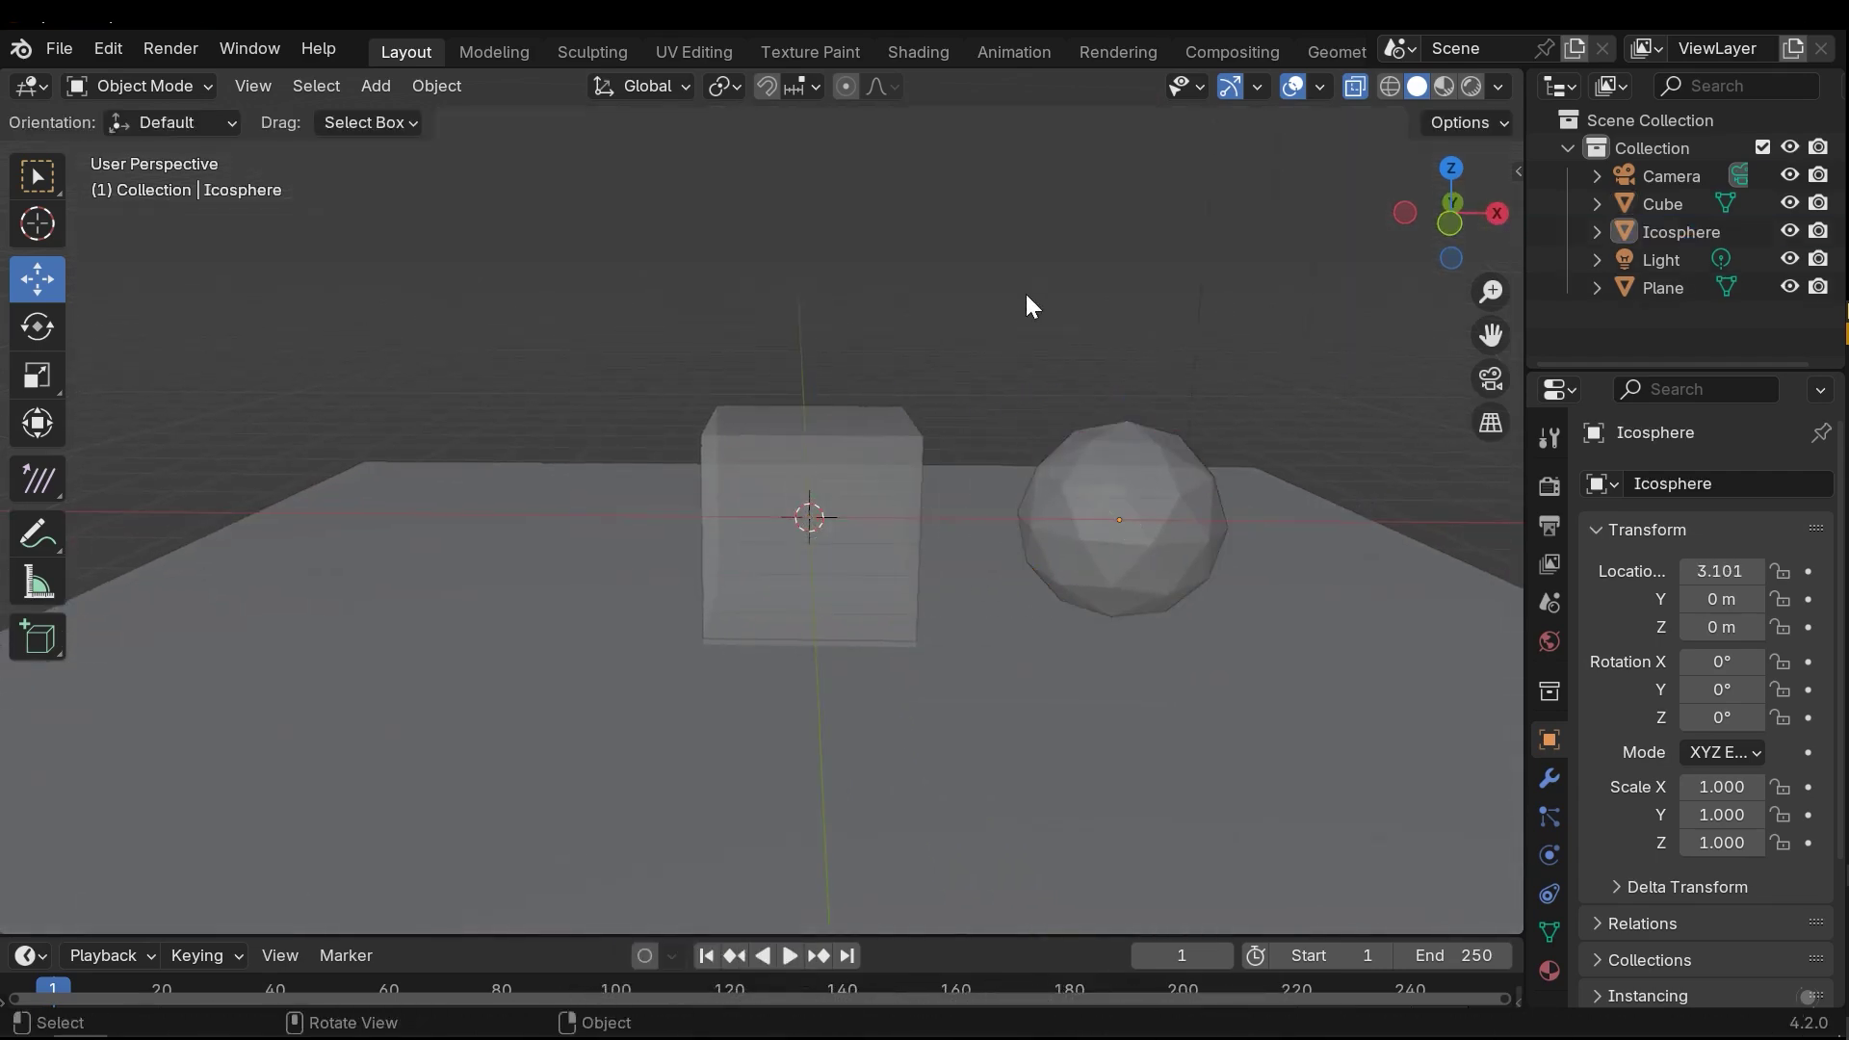
Select the see-through cube from a front view.
middle_drag(1027, 306, 850, 487)
scroll(877, 499, up, 4)
click(974, 503)
middle_drag(973, 503, 877, 506)
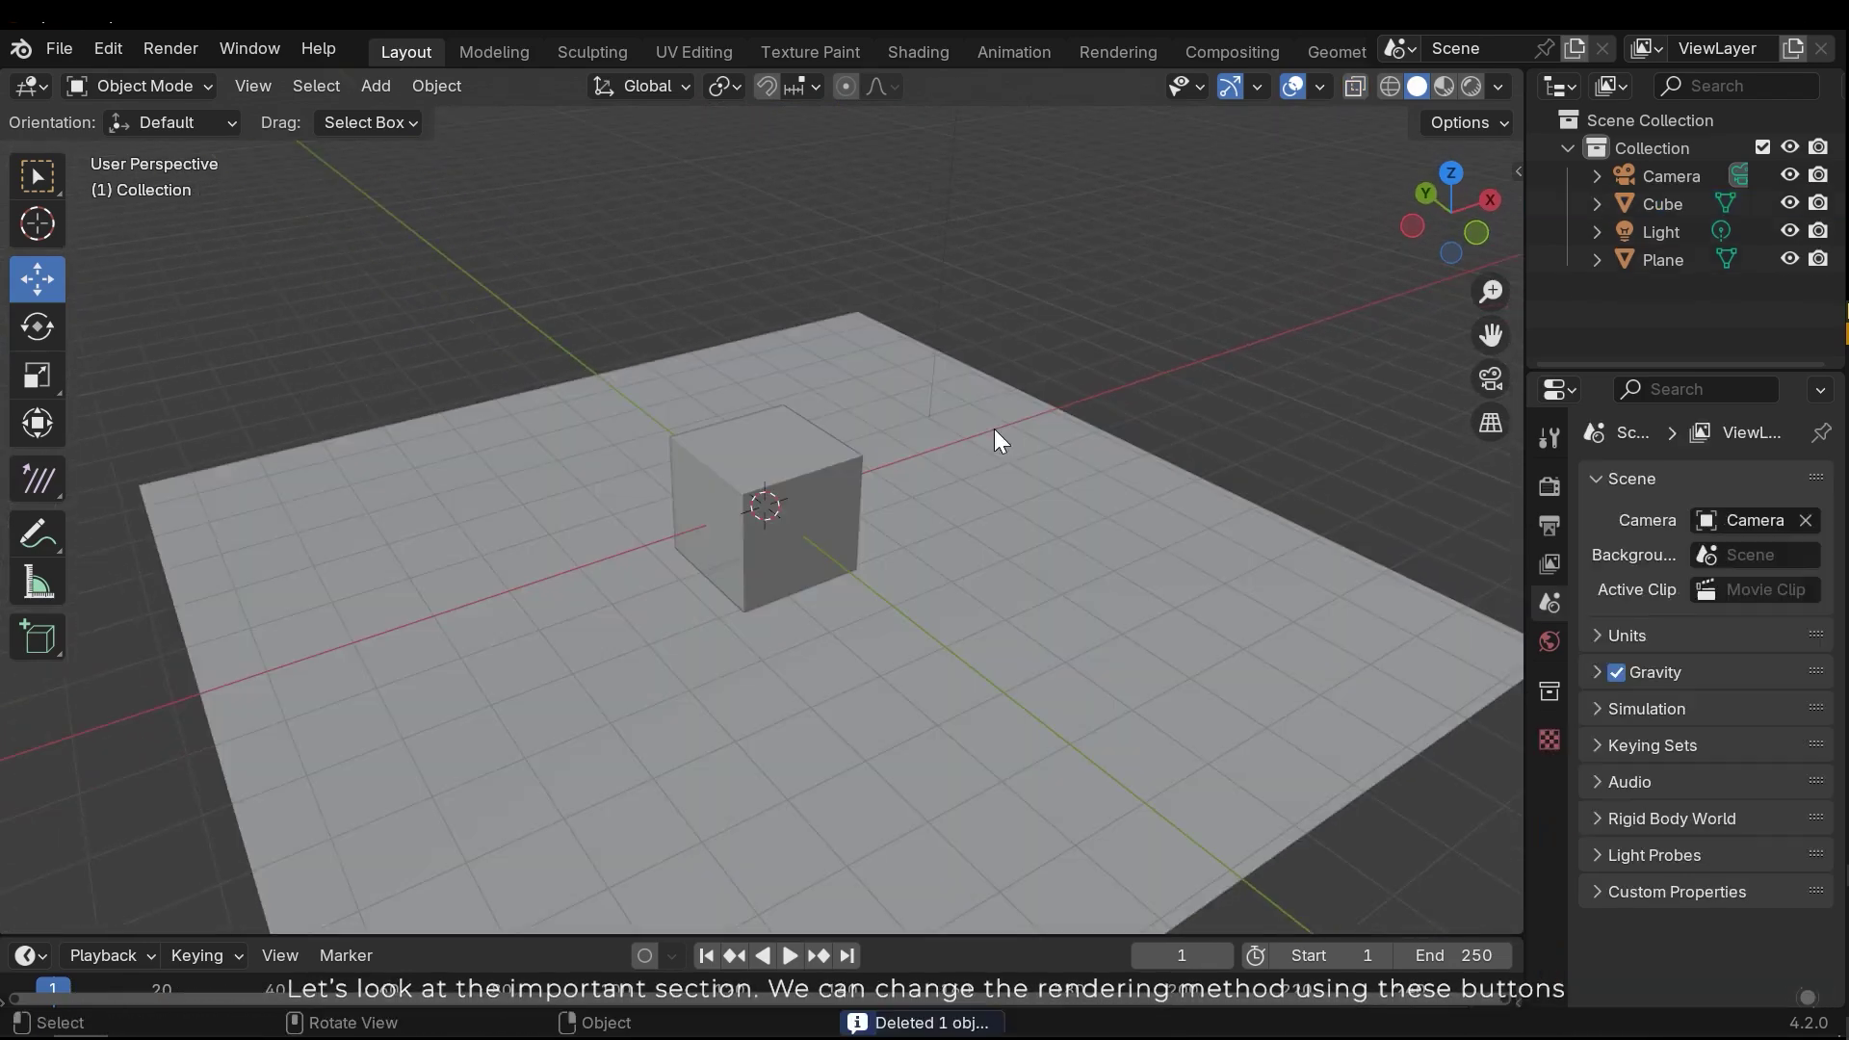
click(1392, 84)
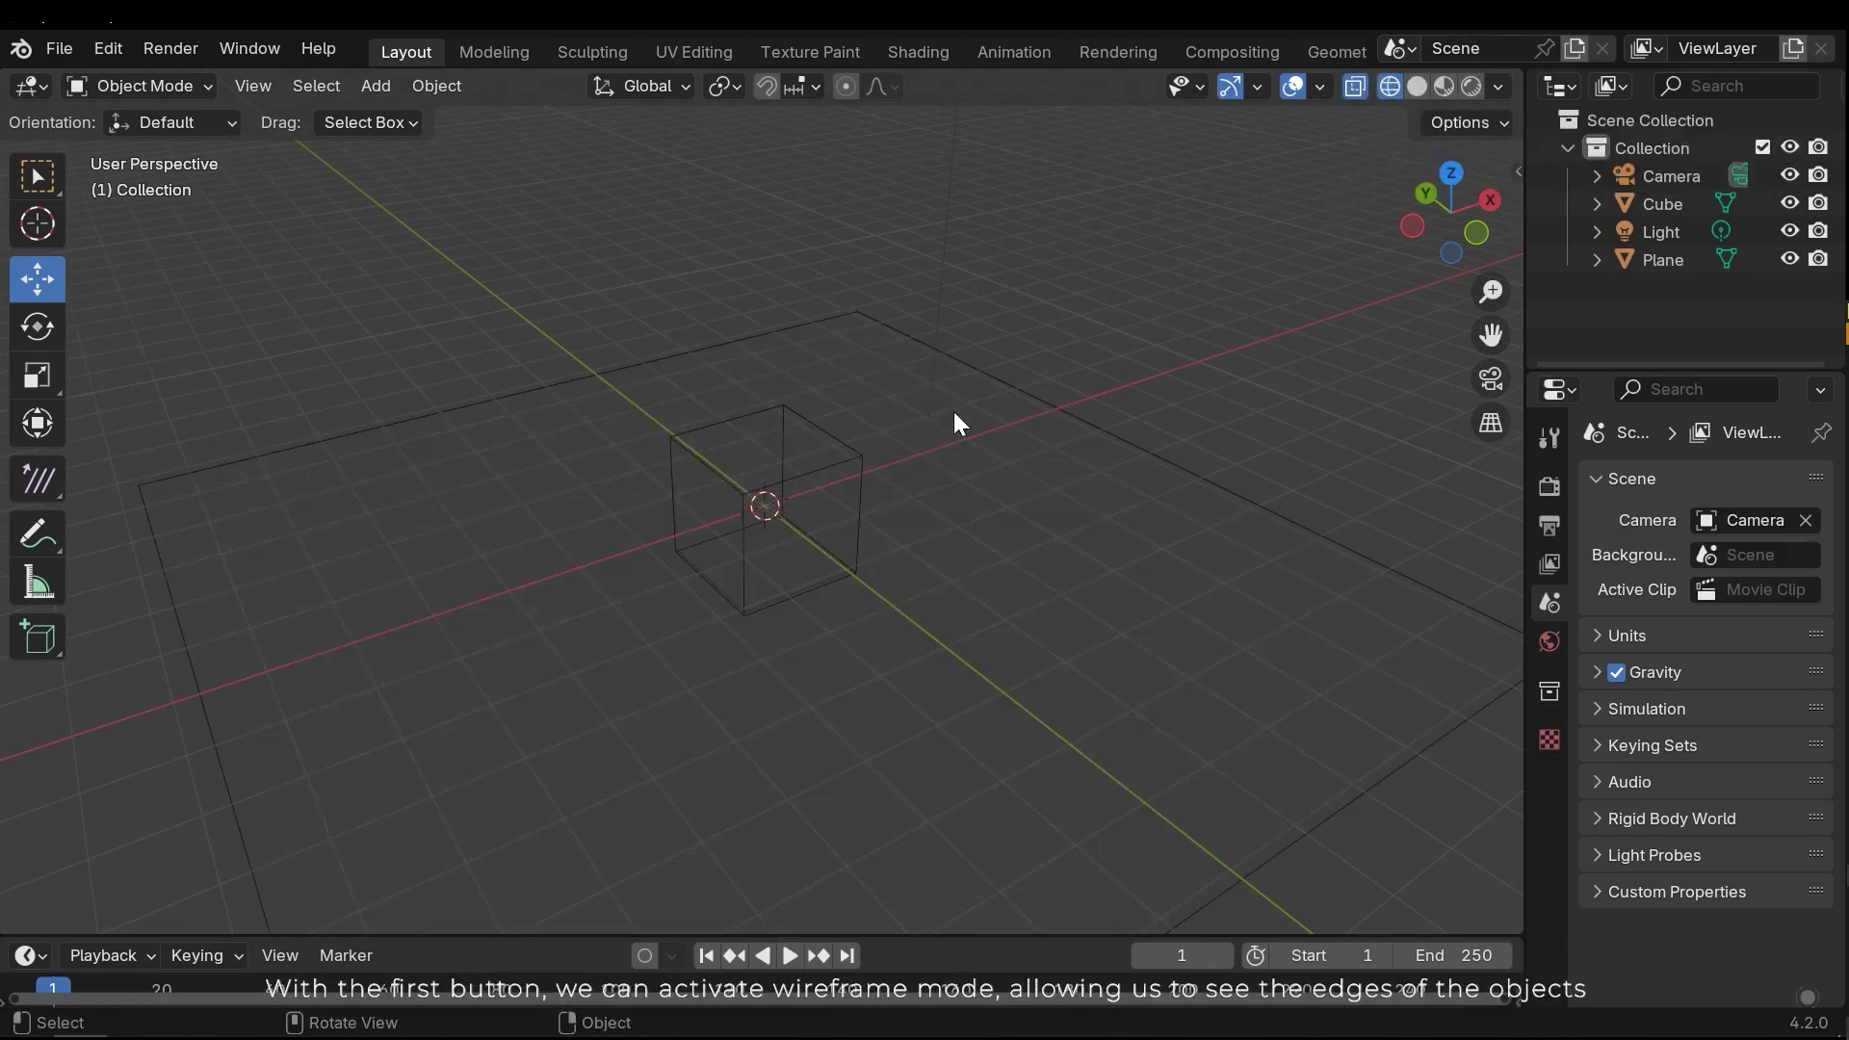
middle_drag(958, 424, 952, 465)
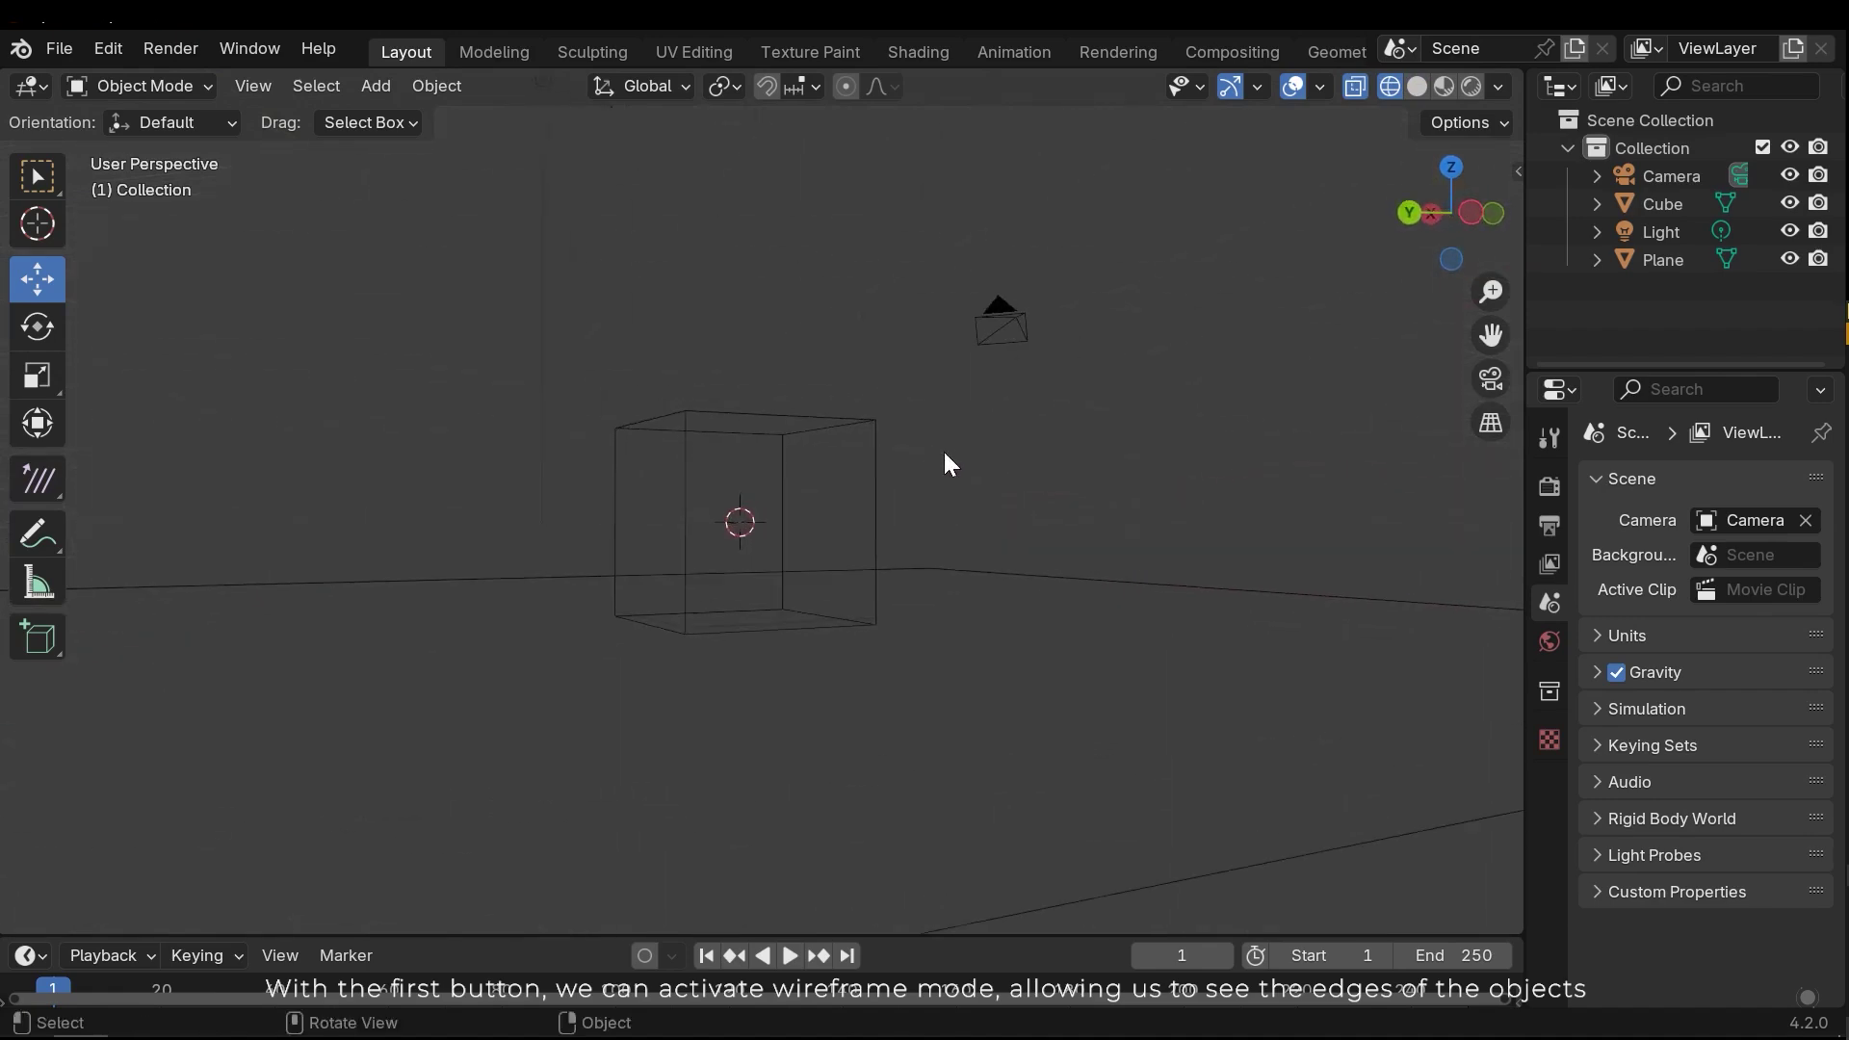
middle_drag(900, 664, 1342, 731)
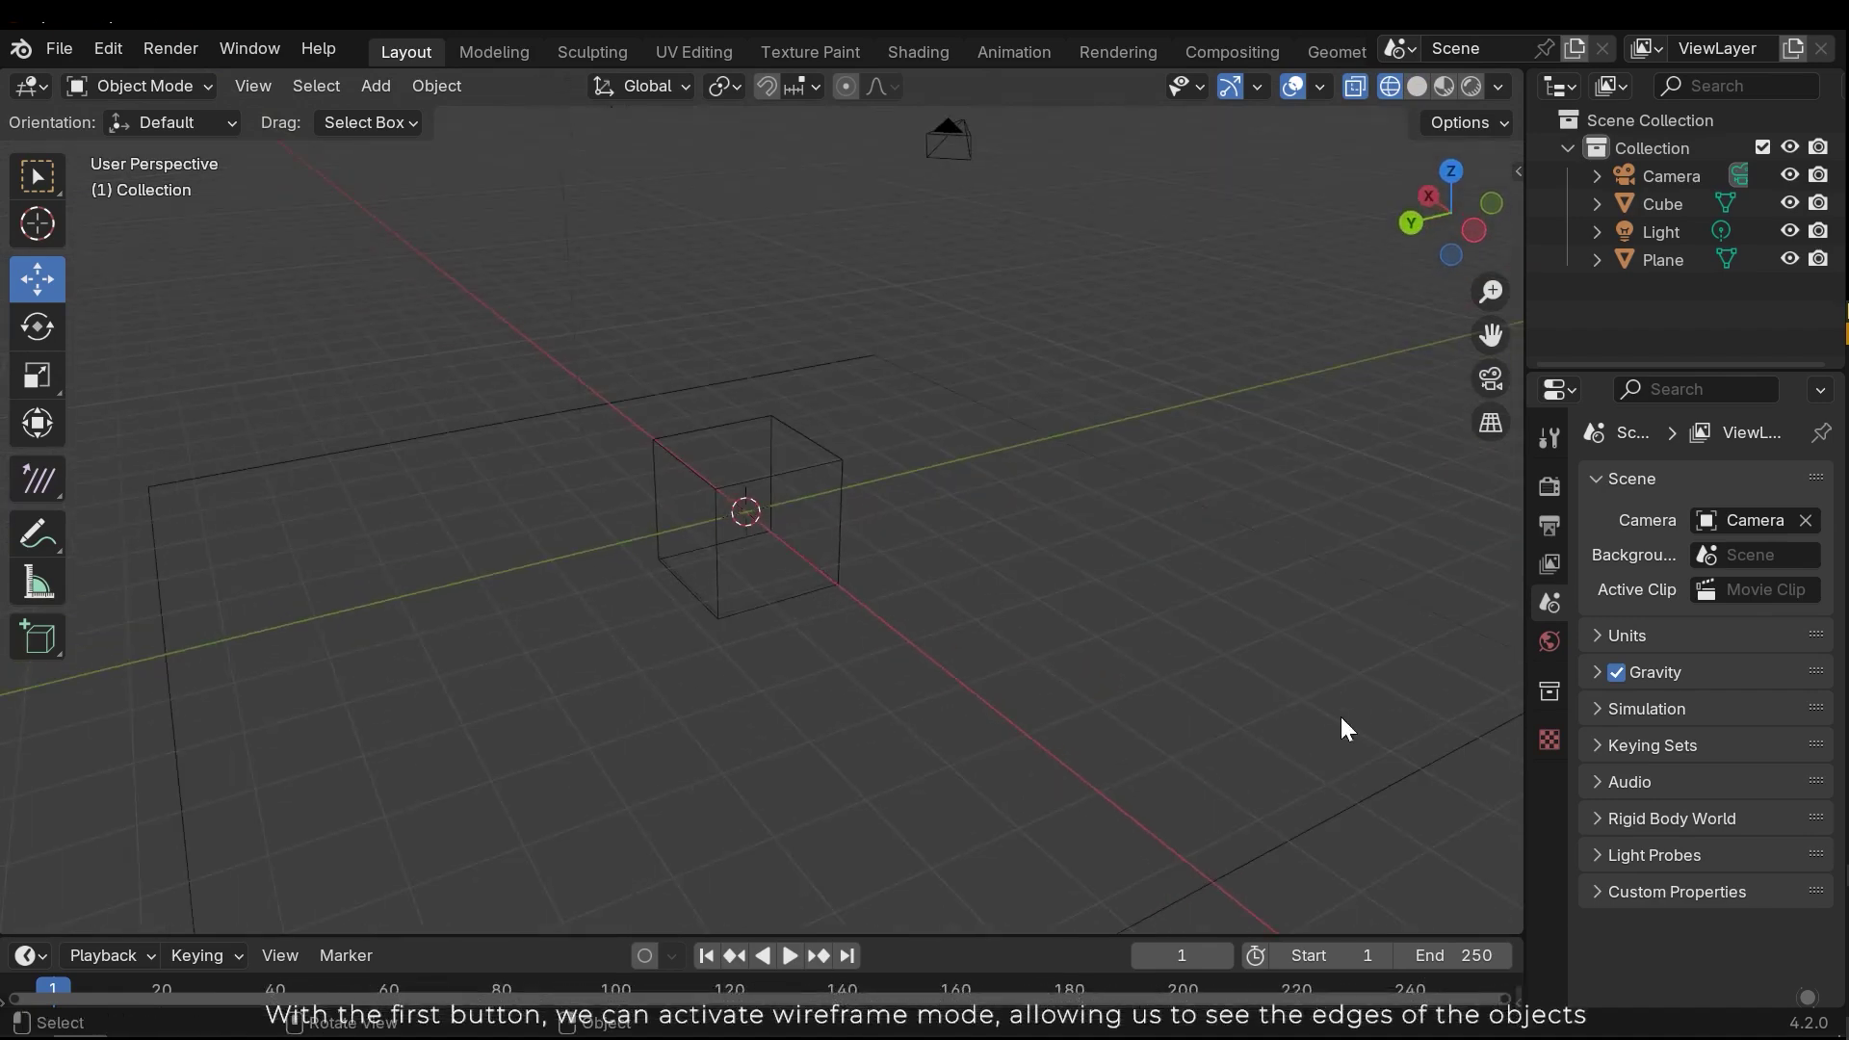
middle_drag(843, 487, 732, 534)
click(826, 511)
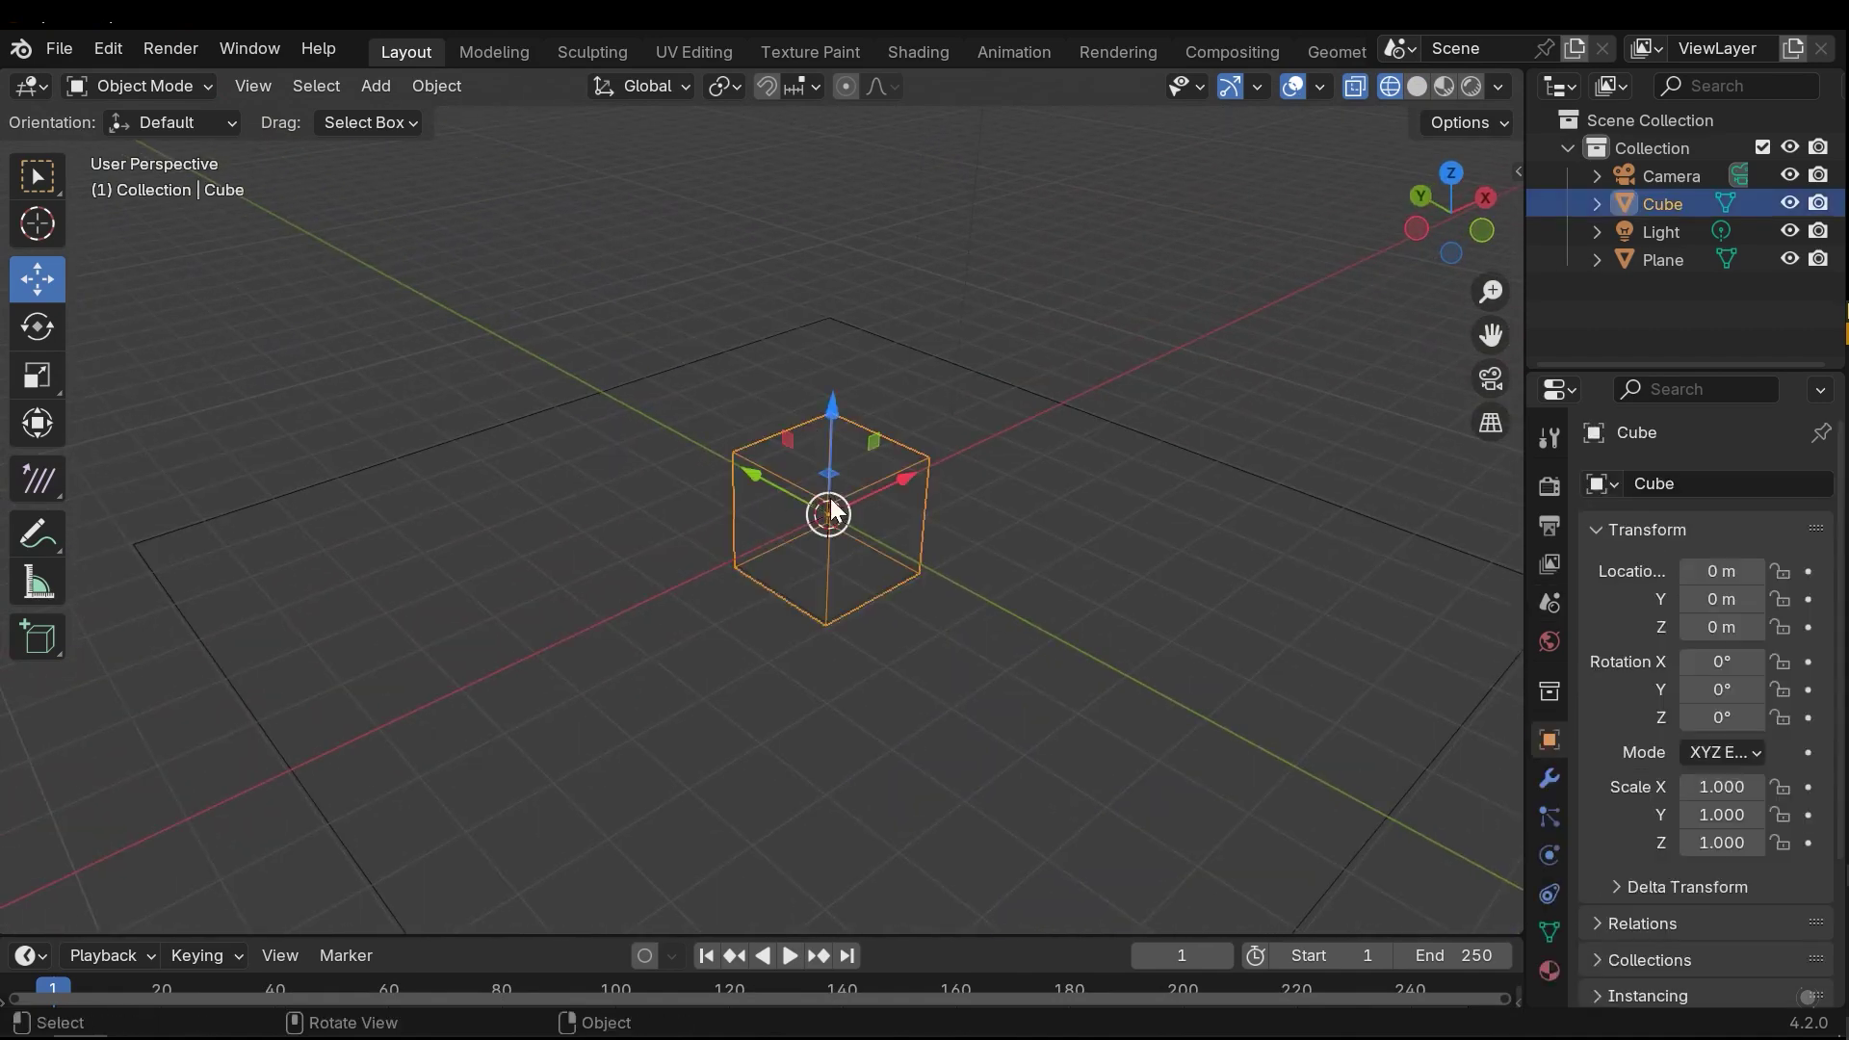
click(609, 224)
click(1418, 87)
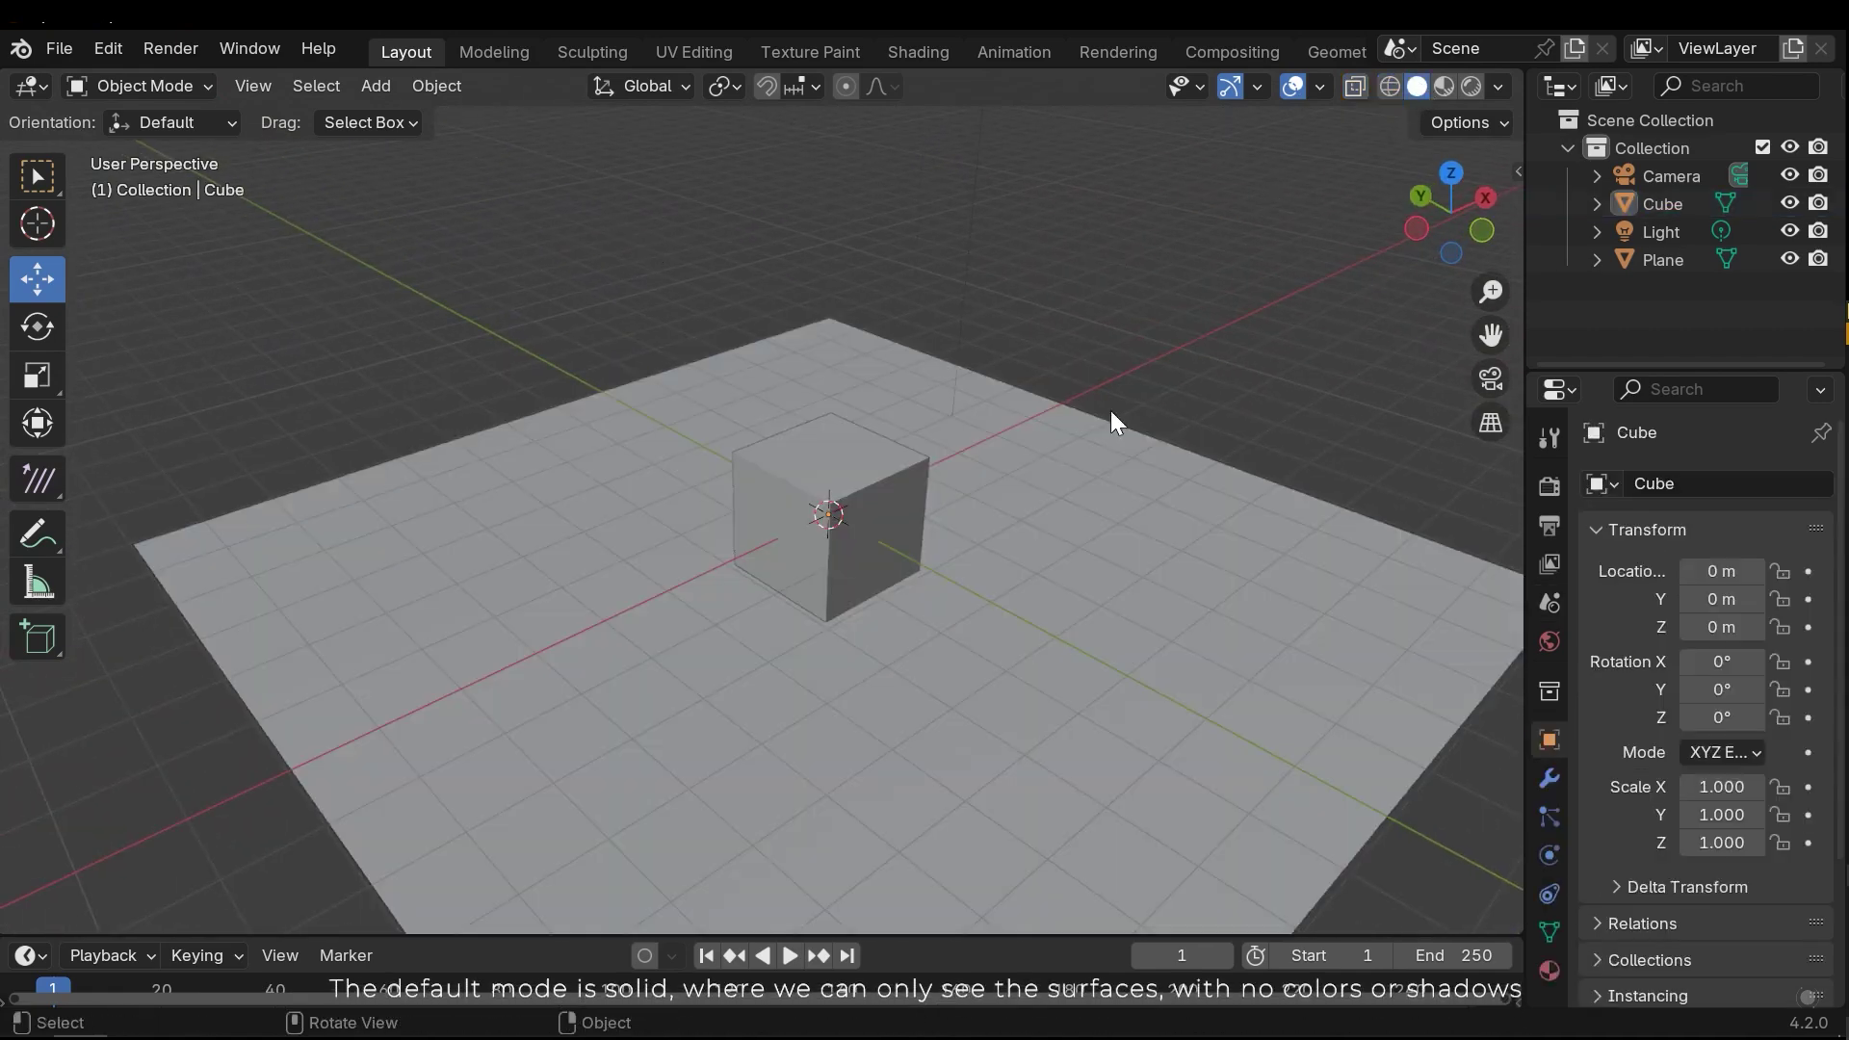
mouse_move(1111, 410)
middle_down()
mouse_move(963, 437)
mouse_move(812, 428)
mouse_move(1048, 462)
mouse_move(766, 541)
middle_up()
scroll(770, 529, up, 2)
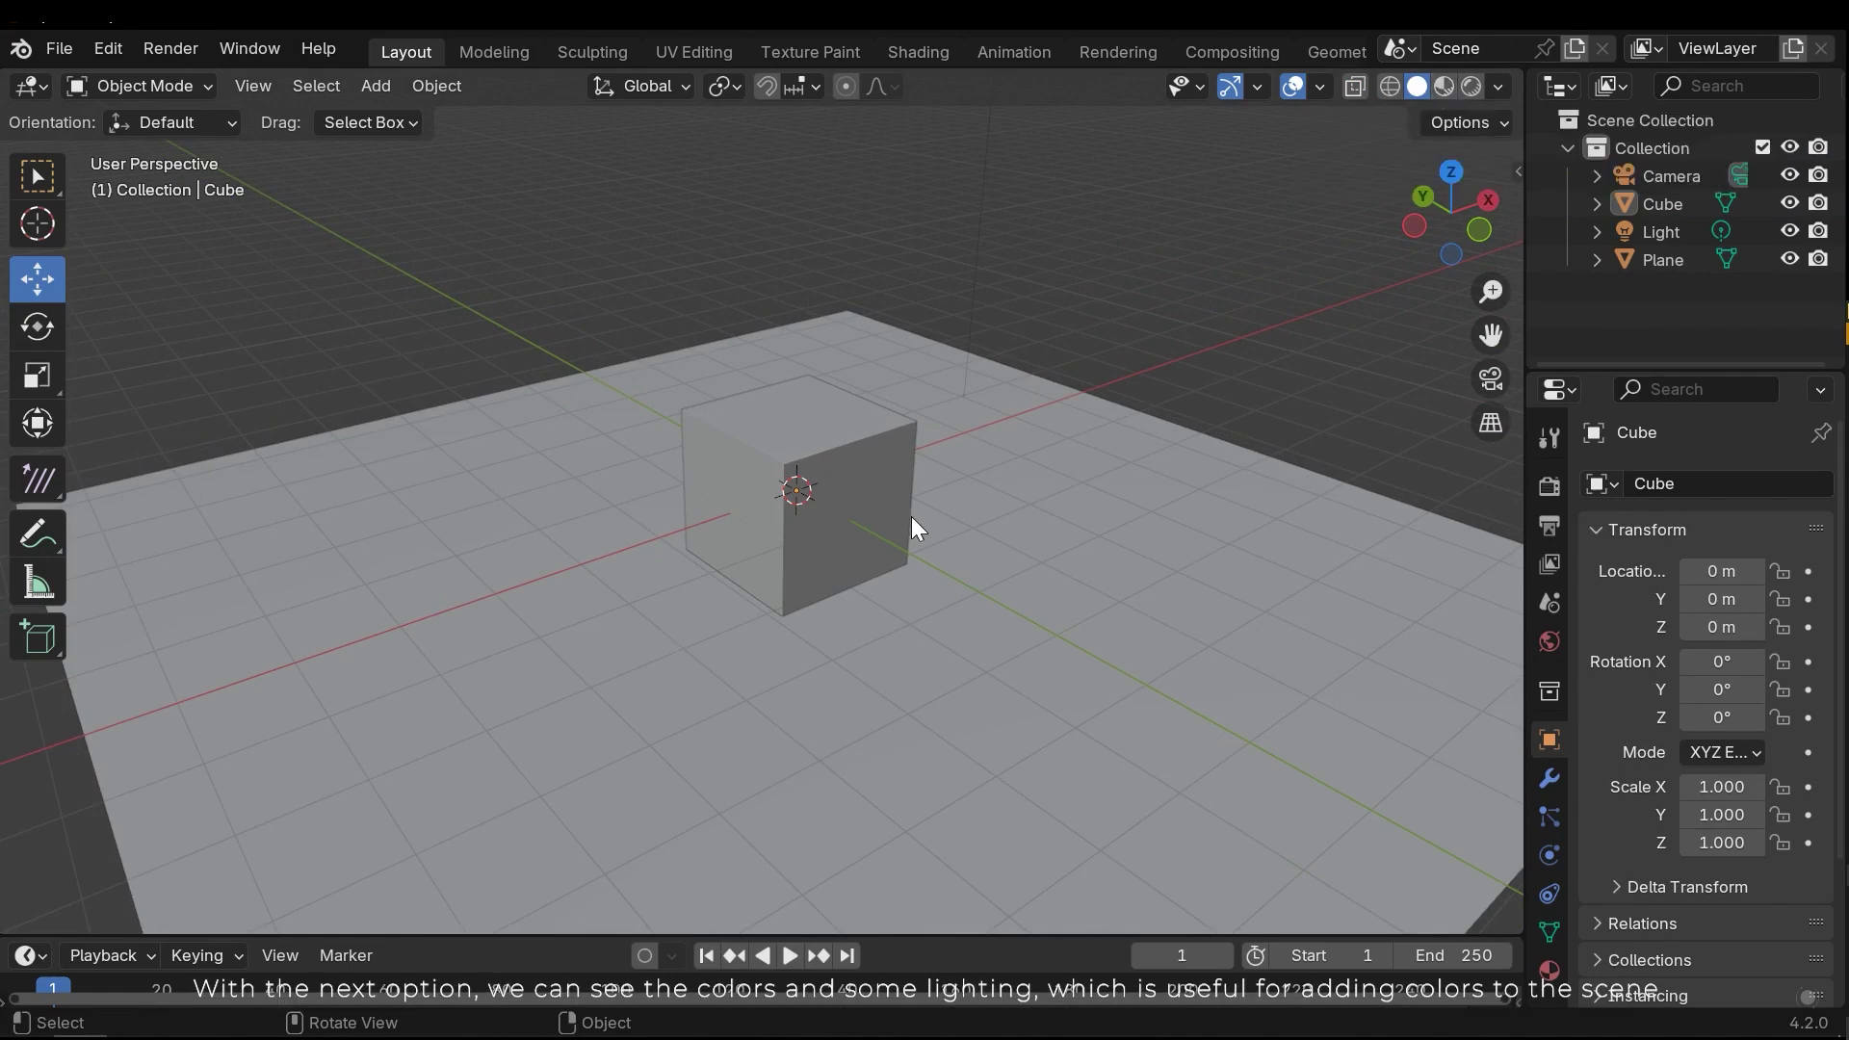
Switch the viewport to Material Preview shading.
click(1444, 88)
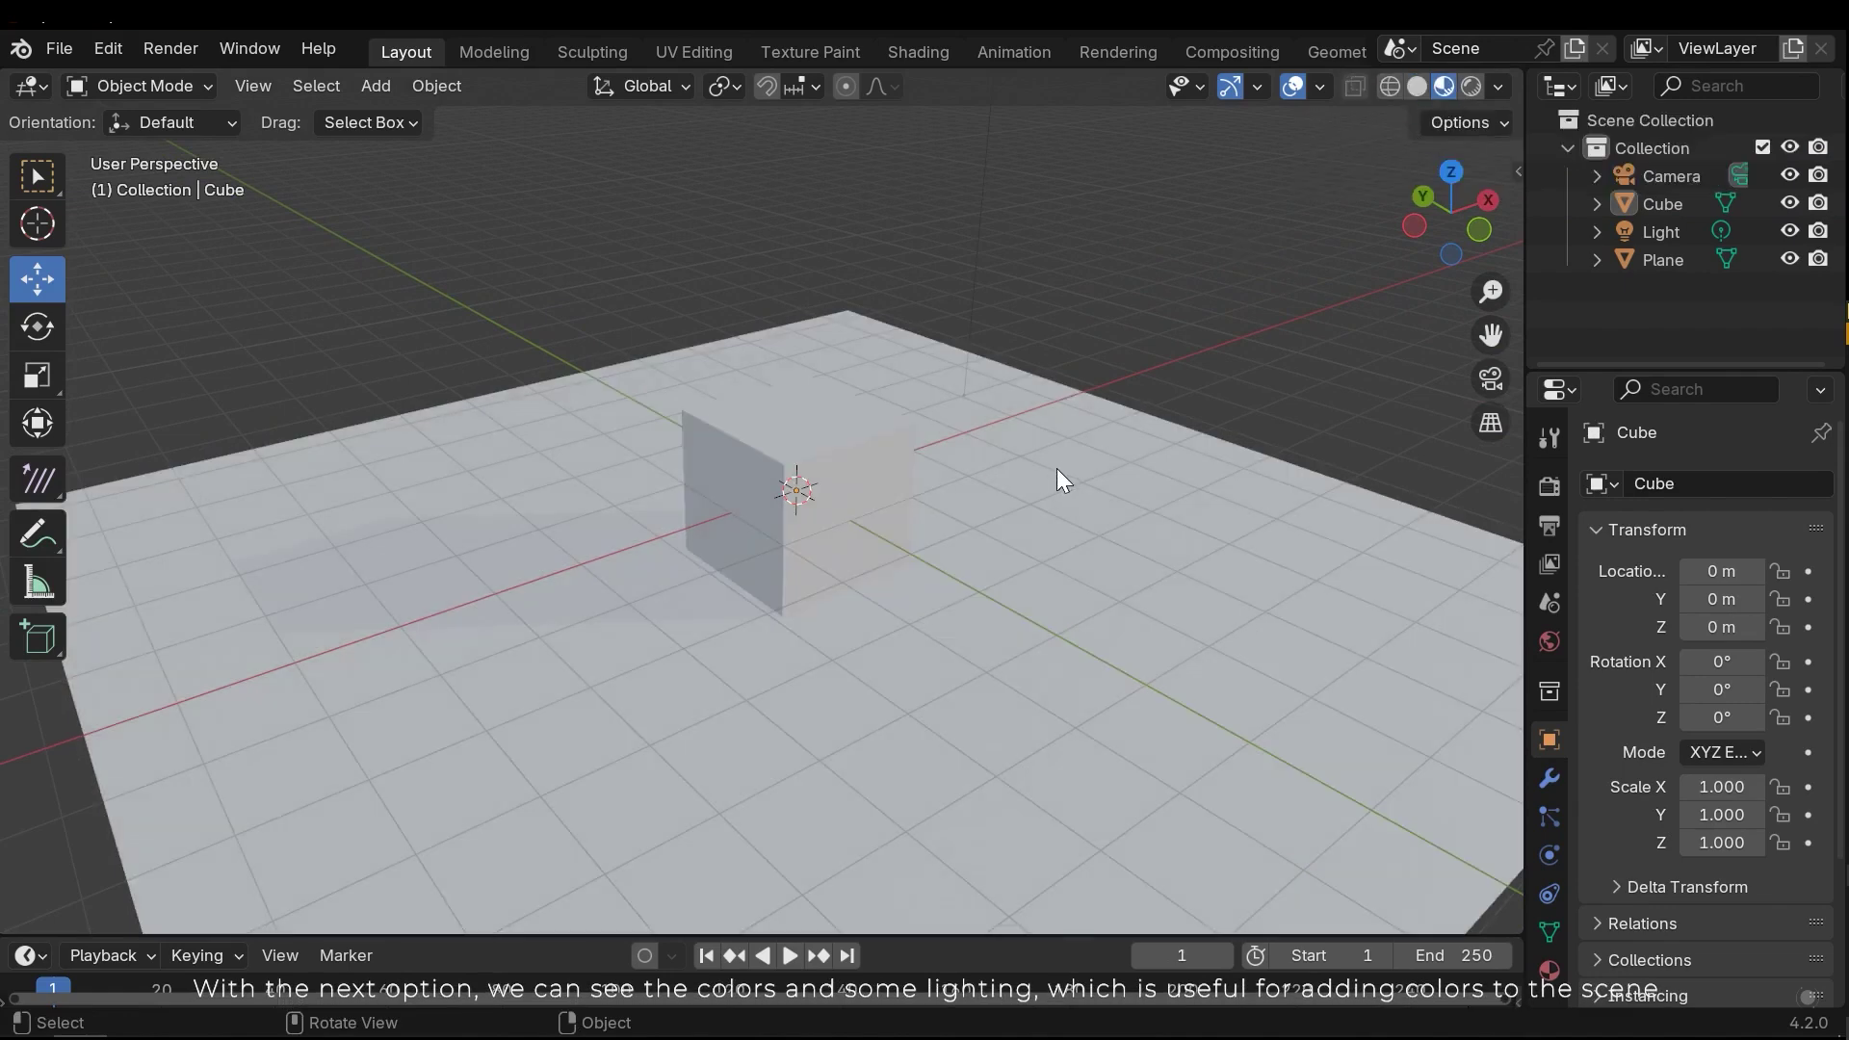
middle_drag(930, 498, 590, 536)
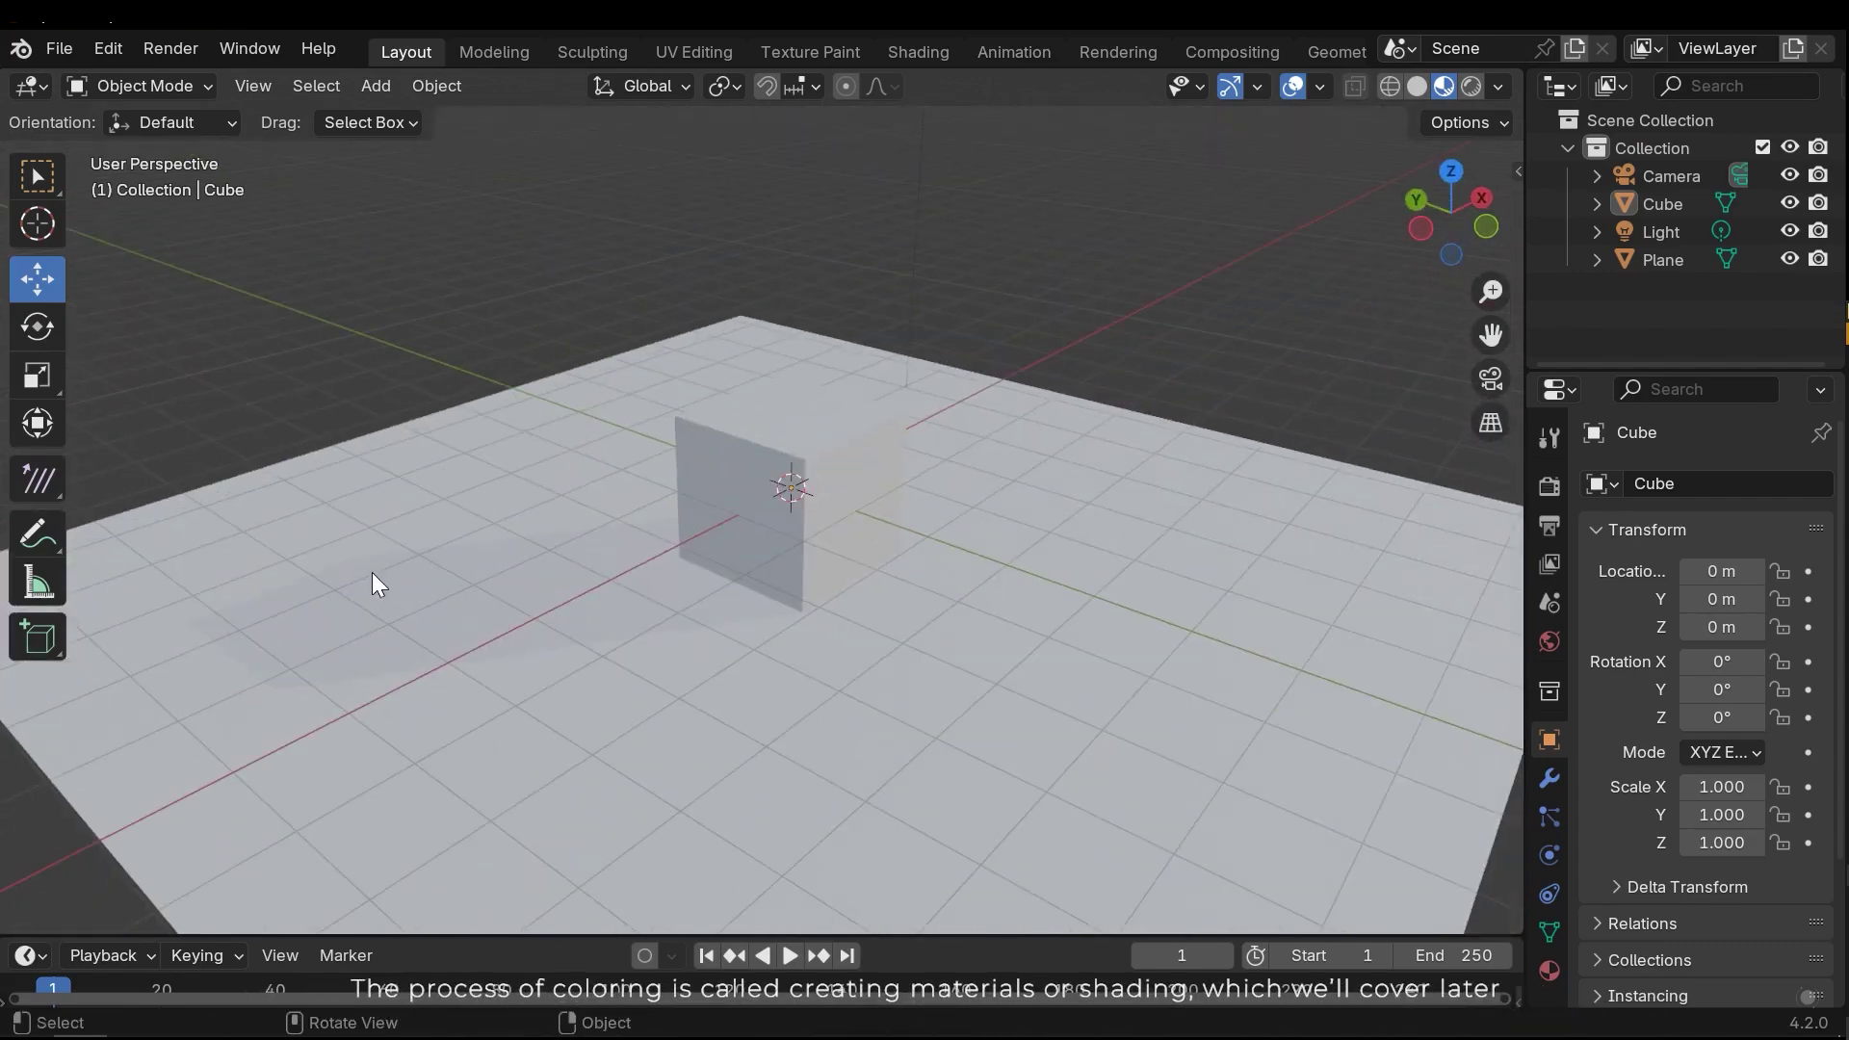
scroll(920, 510, down, 2)
mouse_move(915, 510)
middle_down()
mouse_move(1374, 471)
mouse_move(1173, 482)
mouse_move(991, 551)
mouse_move(887, 494)
mouse_move(849, 568)
mouse_move(1118, 527)
mouse_move(774, 580)
mouse_move(943, 462)
middle_up()
Hide the viewport overlays, then show the grid, axes, camera and light again.
click(1304, 84)
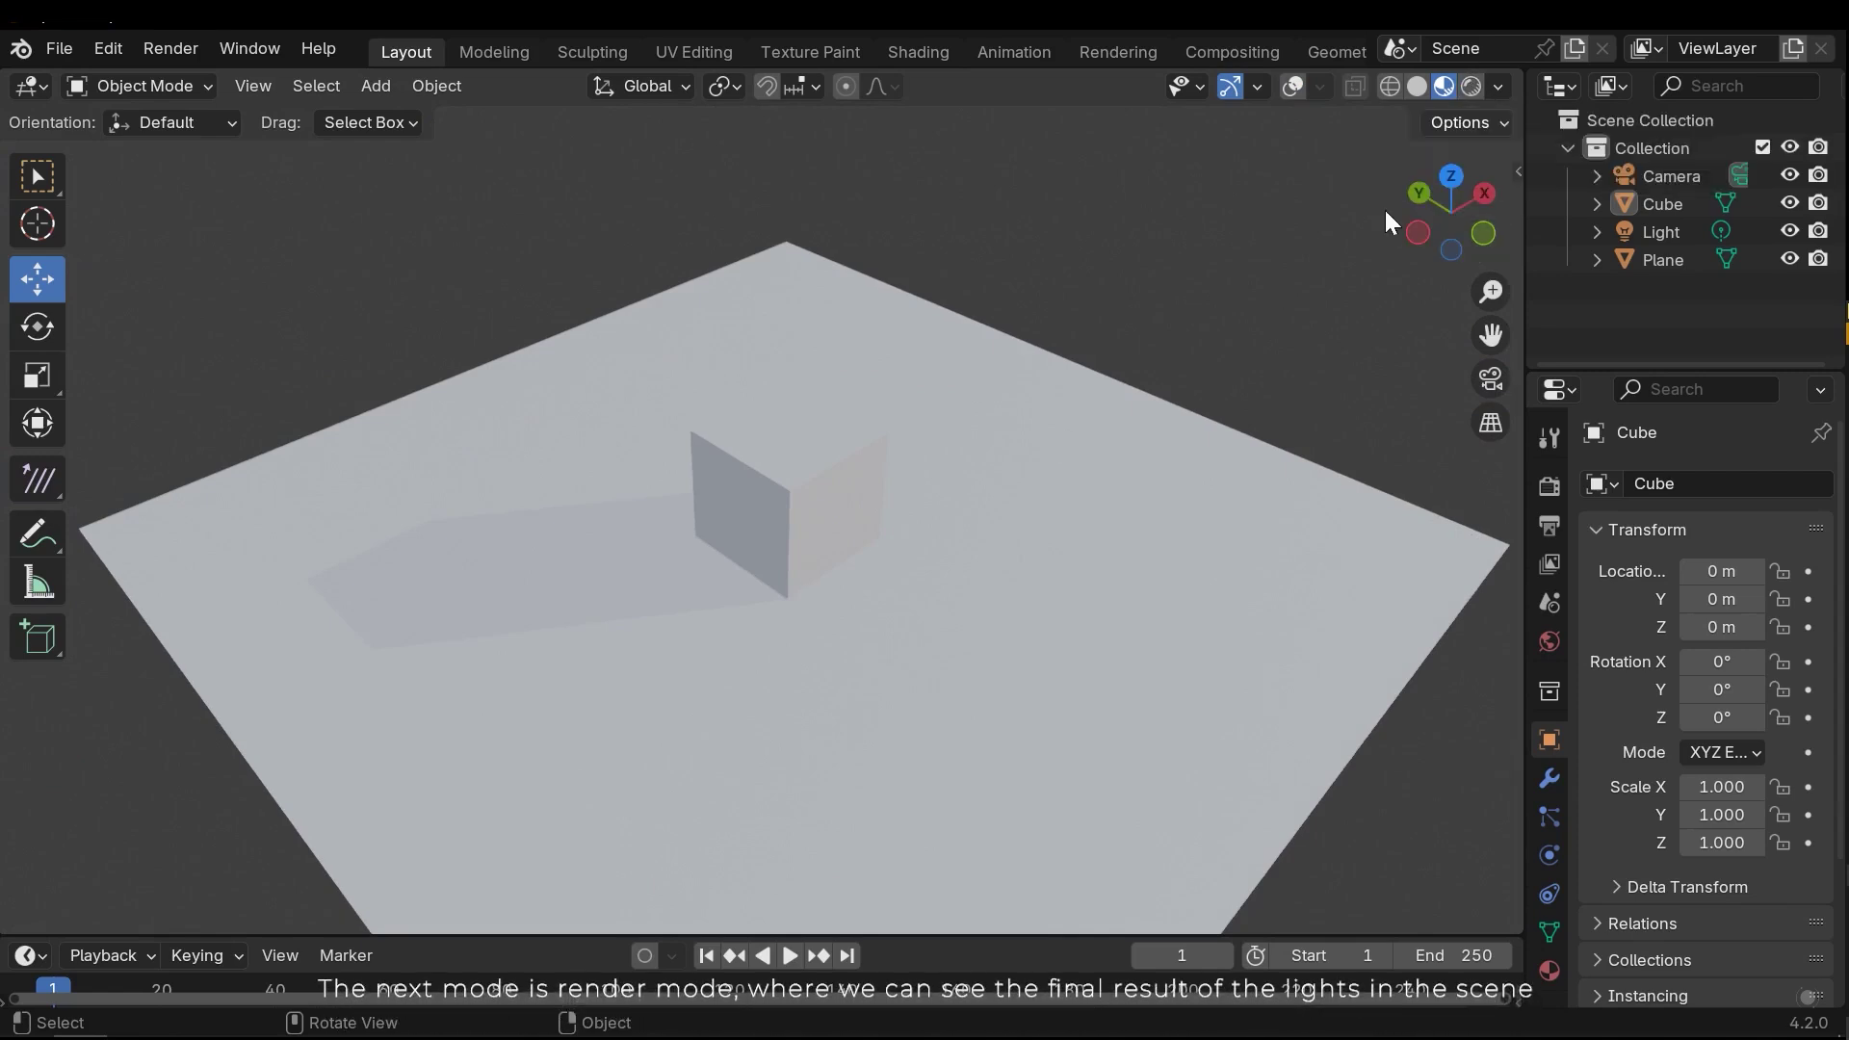
scroll(1032, 466, down, 5)
mouse_move(1032, 466)
middle_down()
mouse_move(997, 512)
mouse_move(1011, 539)
middle_up()
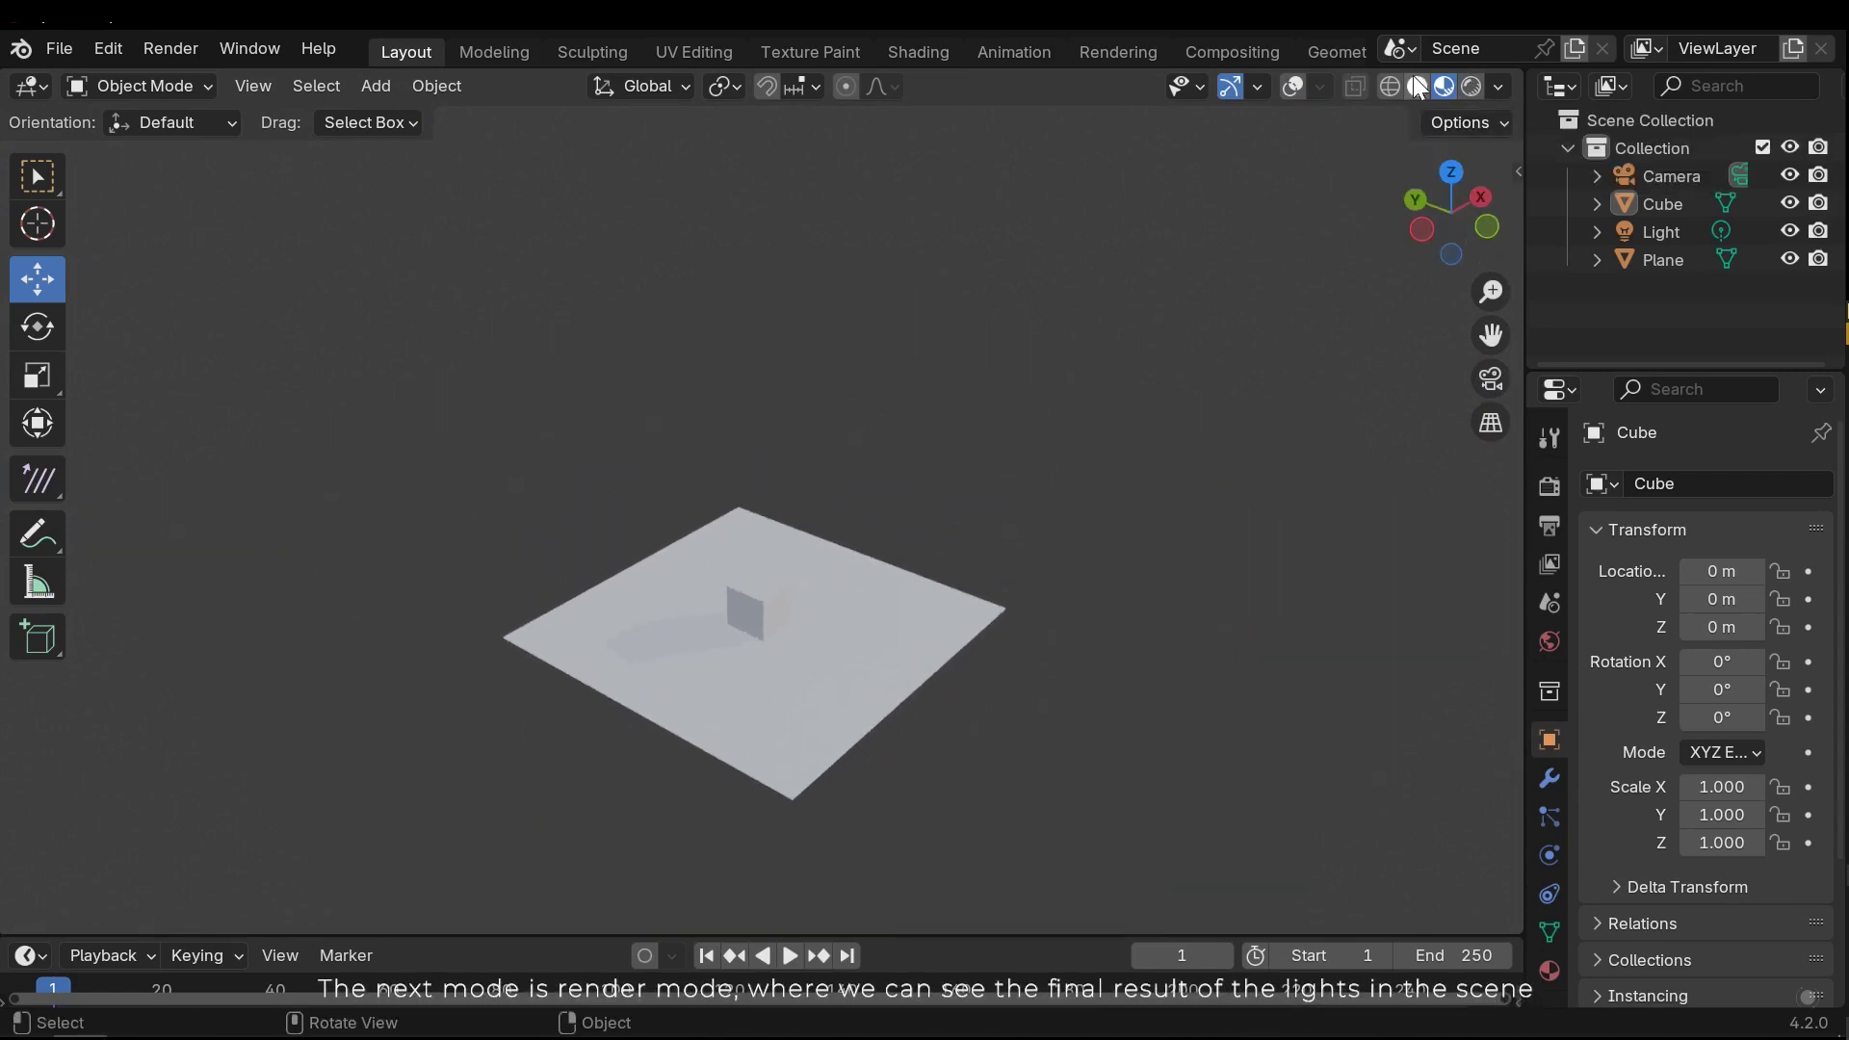
click(1291, 86)
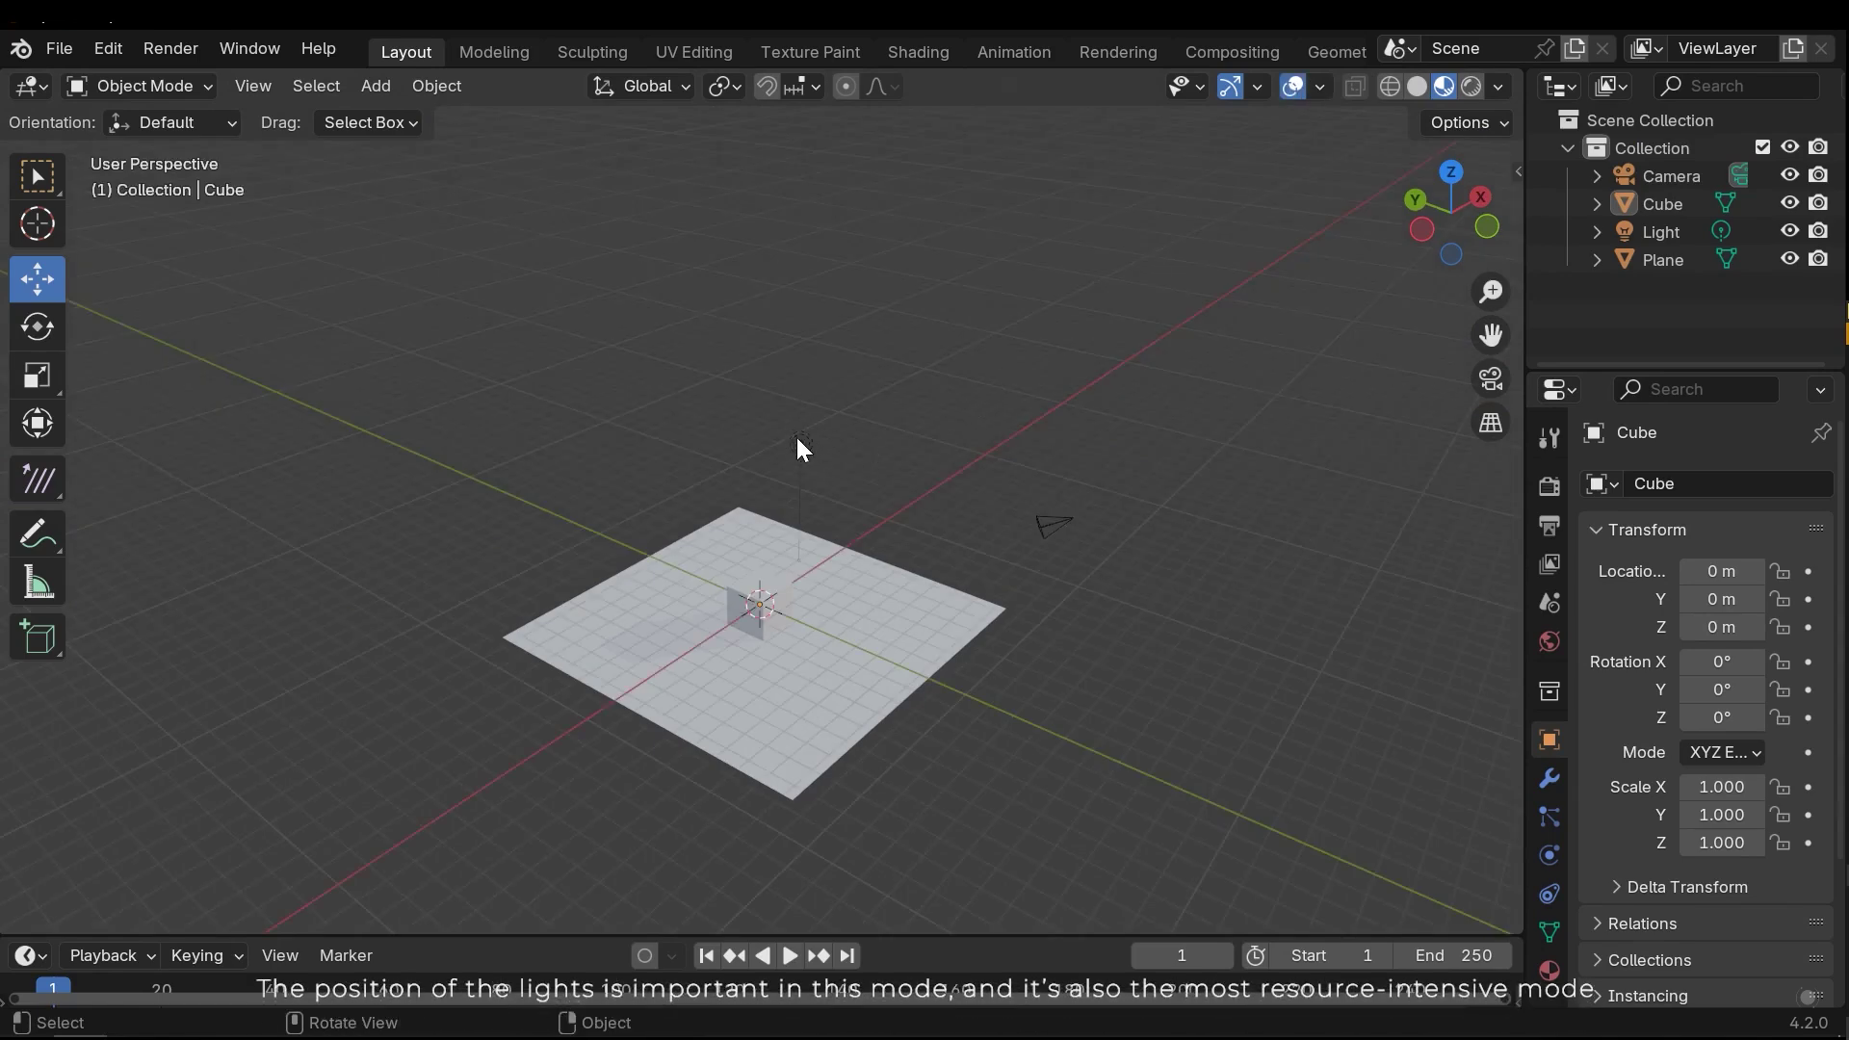
scroll(801, 447, up, 2)
middle_drag(805, 516, 822, 462)
scroll(752, 638, up, 3)
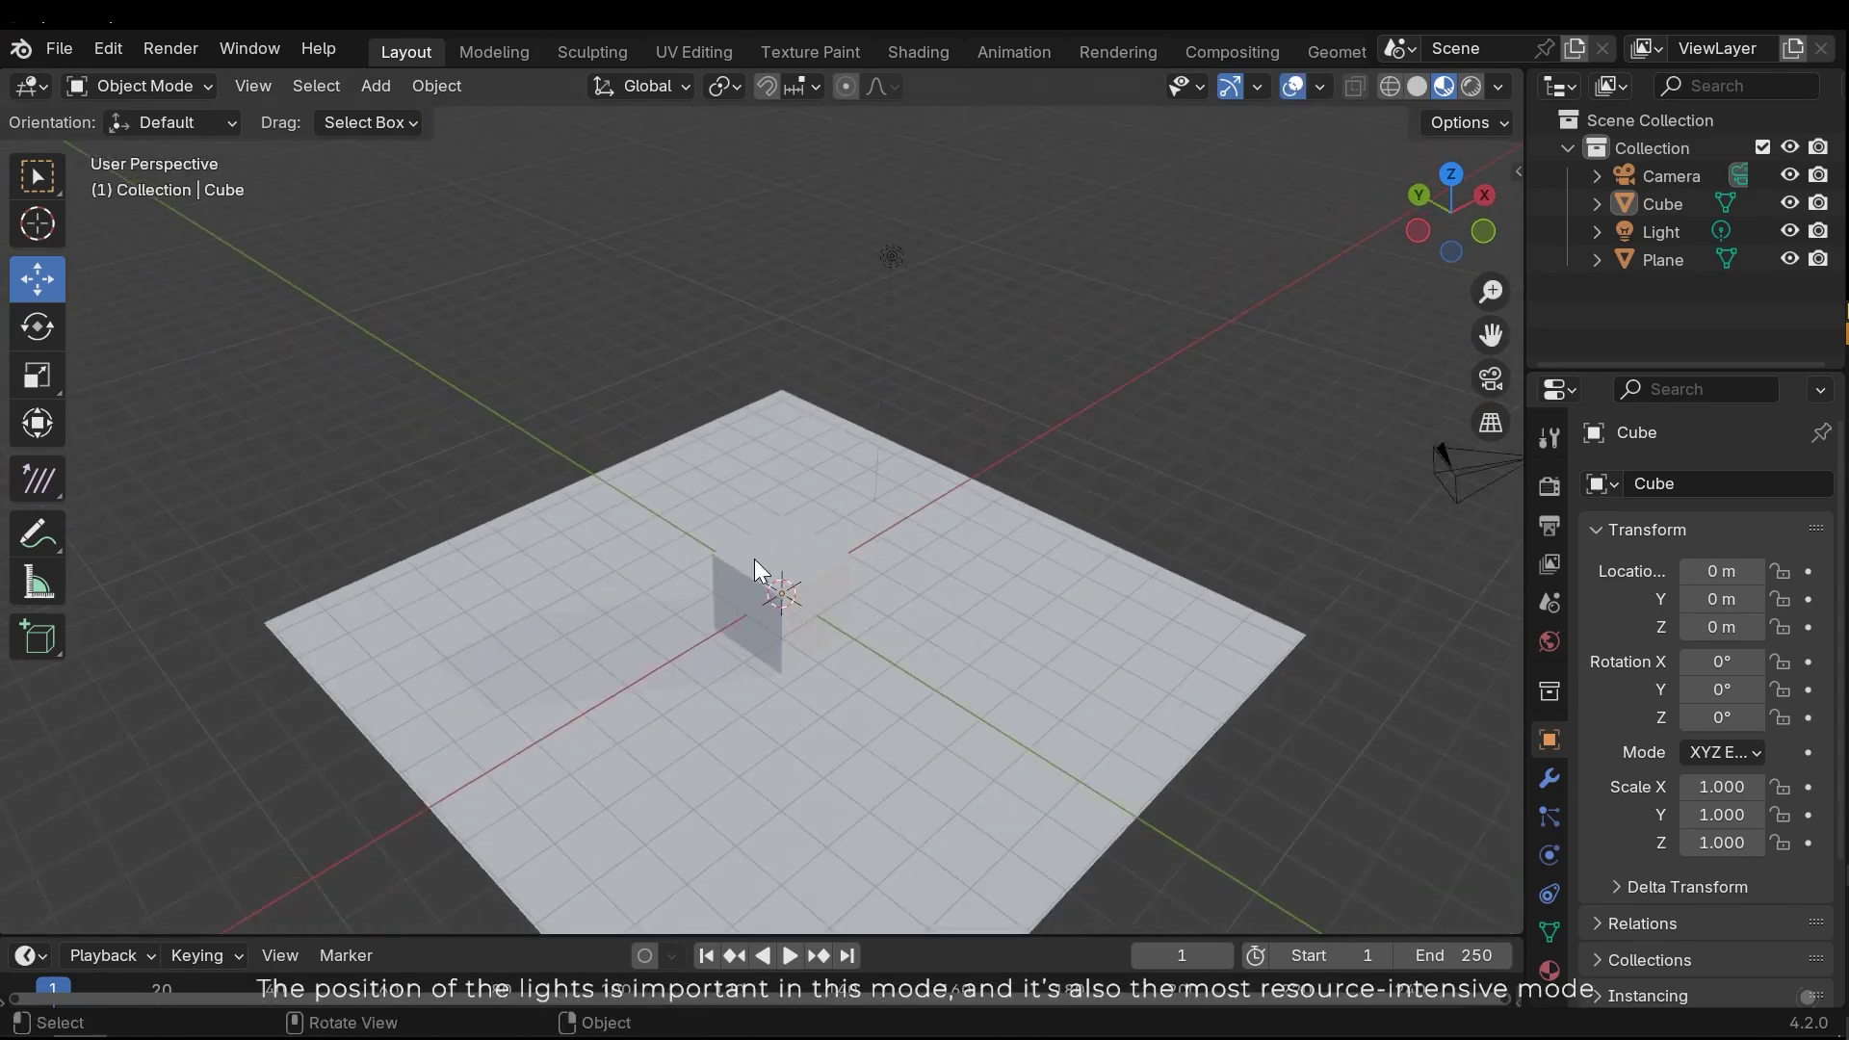
middle_drag(754, 558, 799, 478)
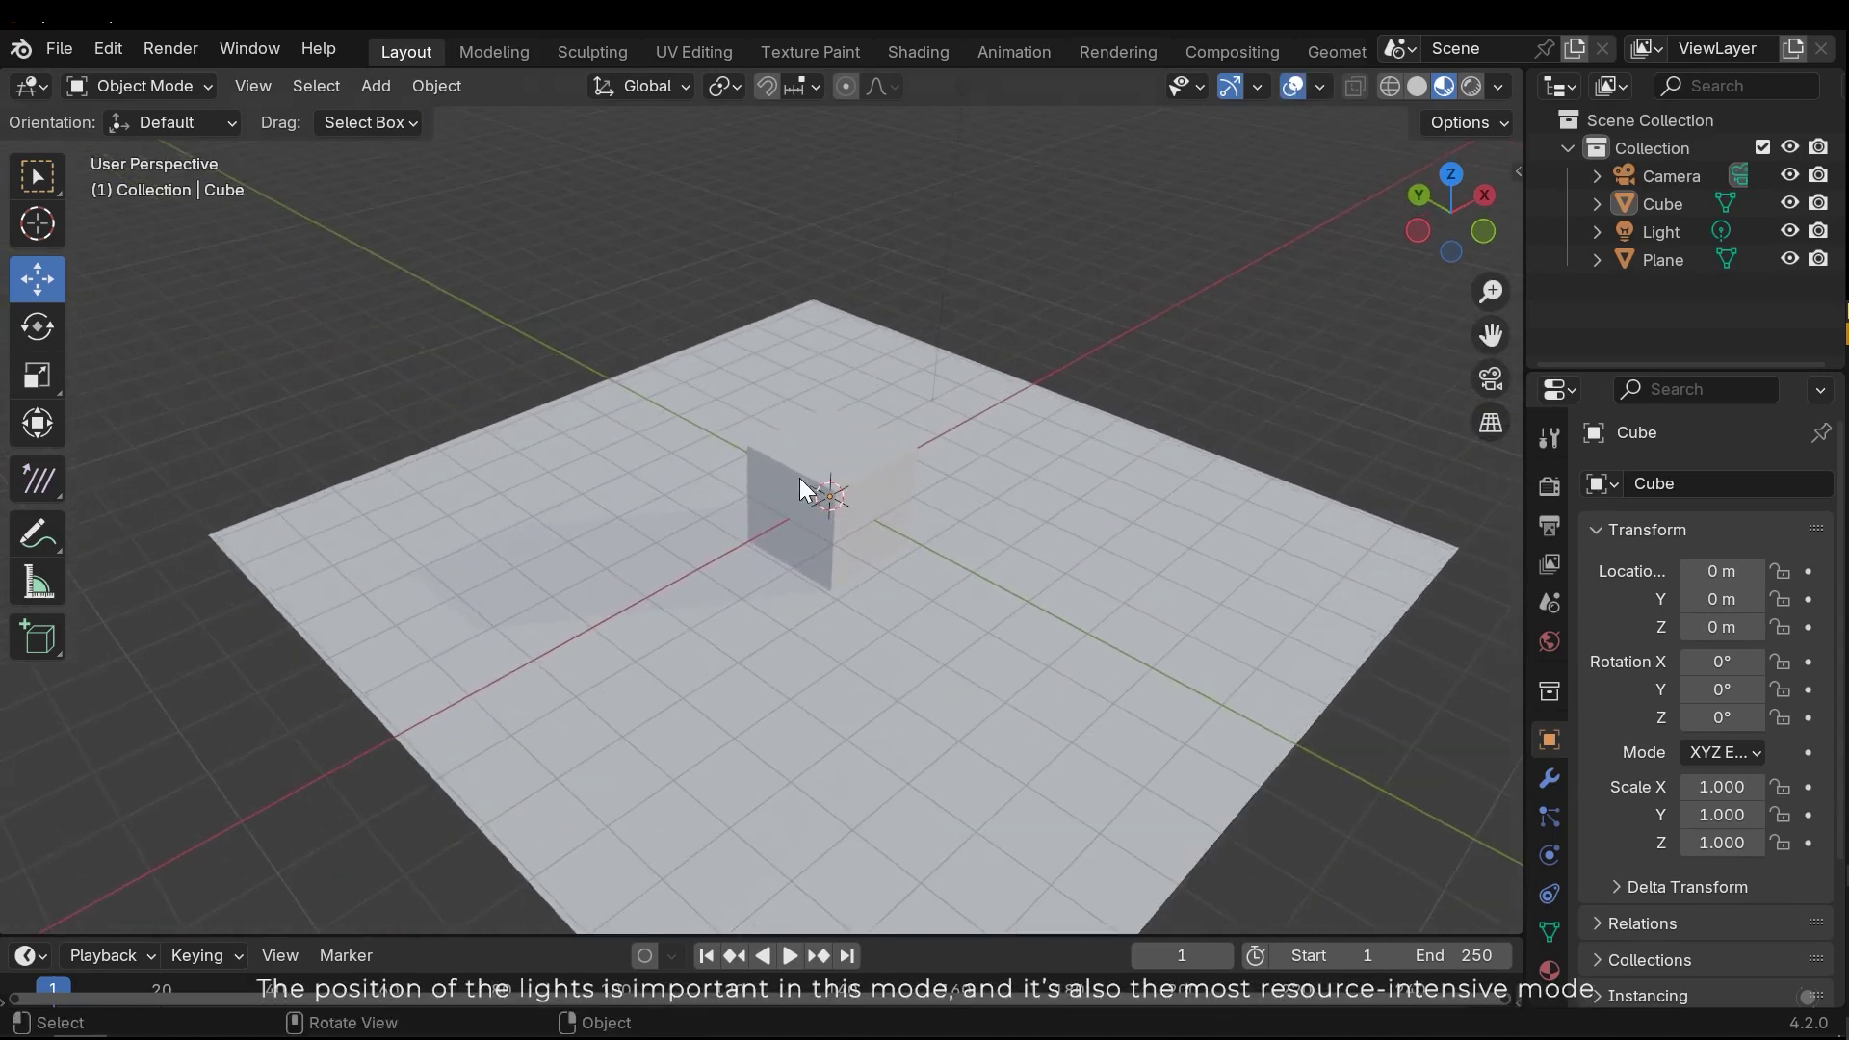
Preview the scene in Rendered shading with overlays hidden, then show overlays again.
click(1293, 87)
click(1470, 87)
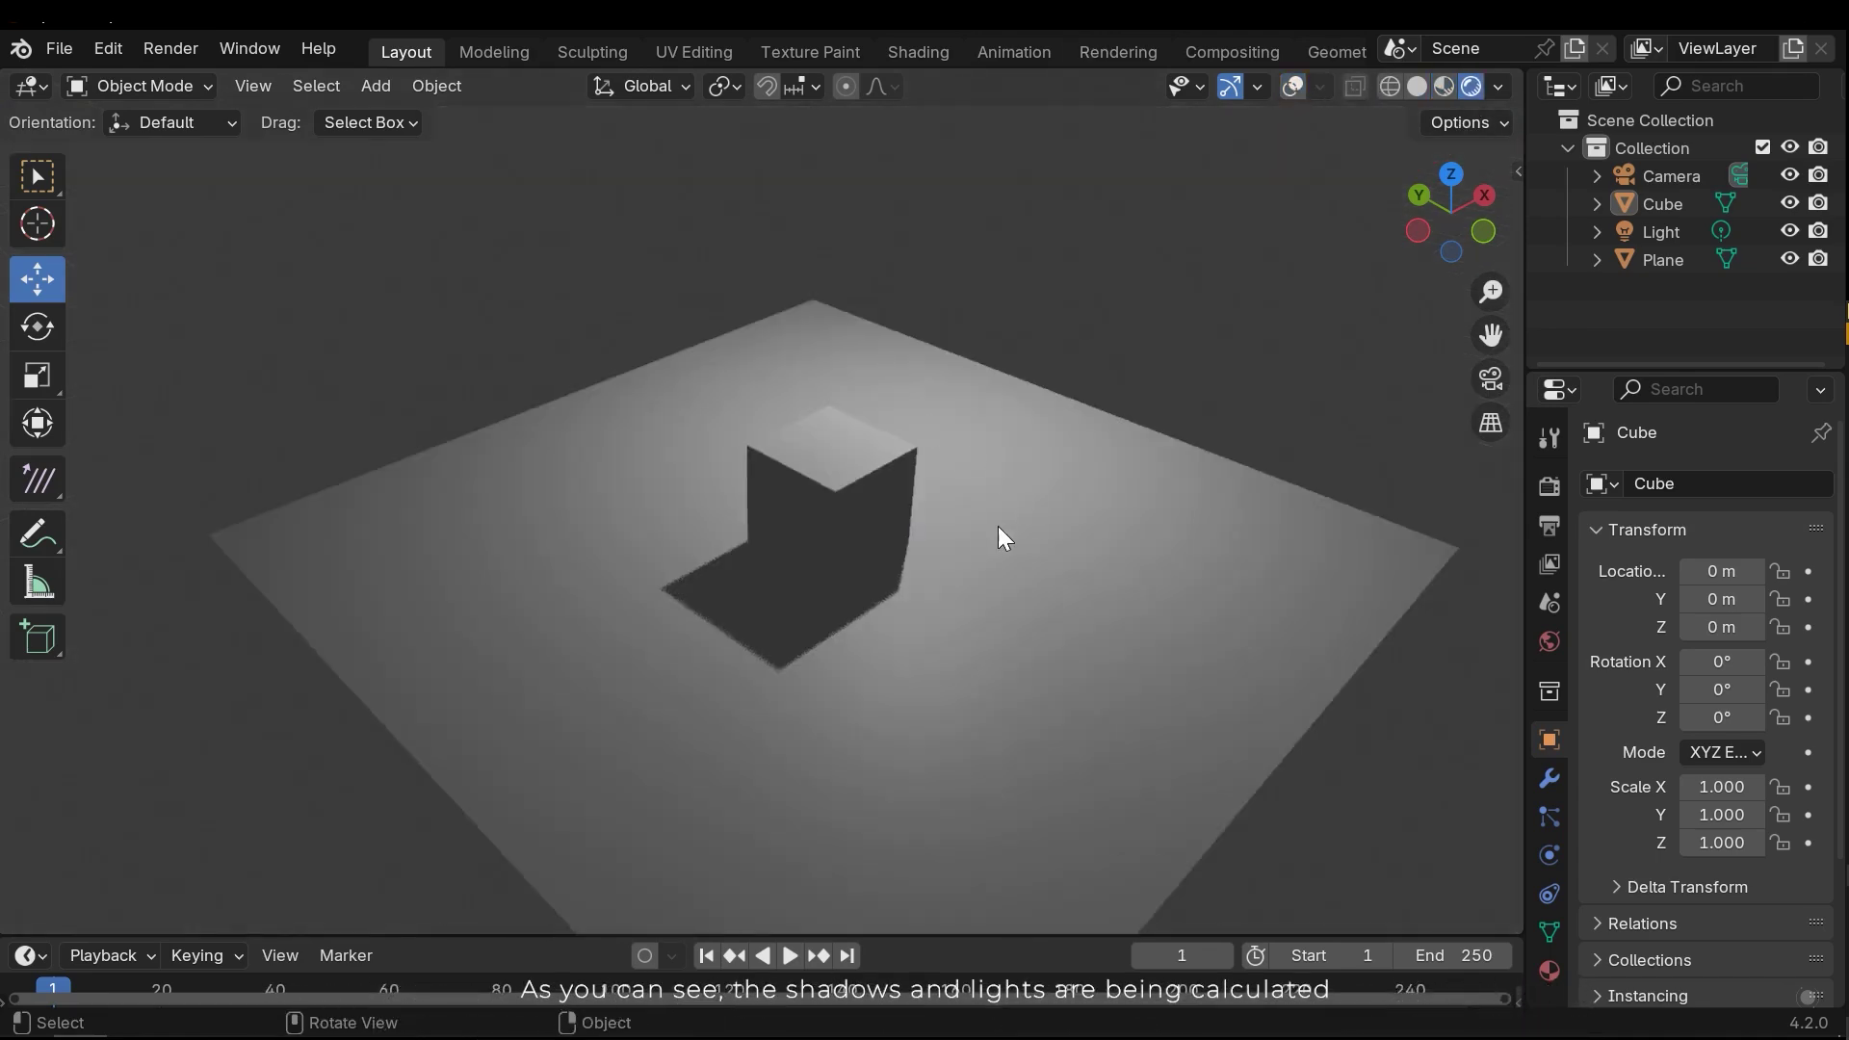
middle_drag(998, 532, 1011, 347)
shift+middle_drag(1163, 241, 1319, 85)
click(1293, 87)
scroll(943, 426, down, 2)
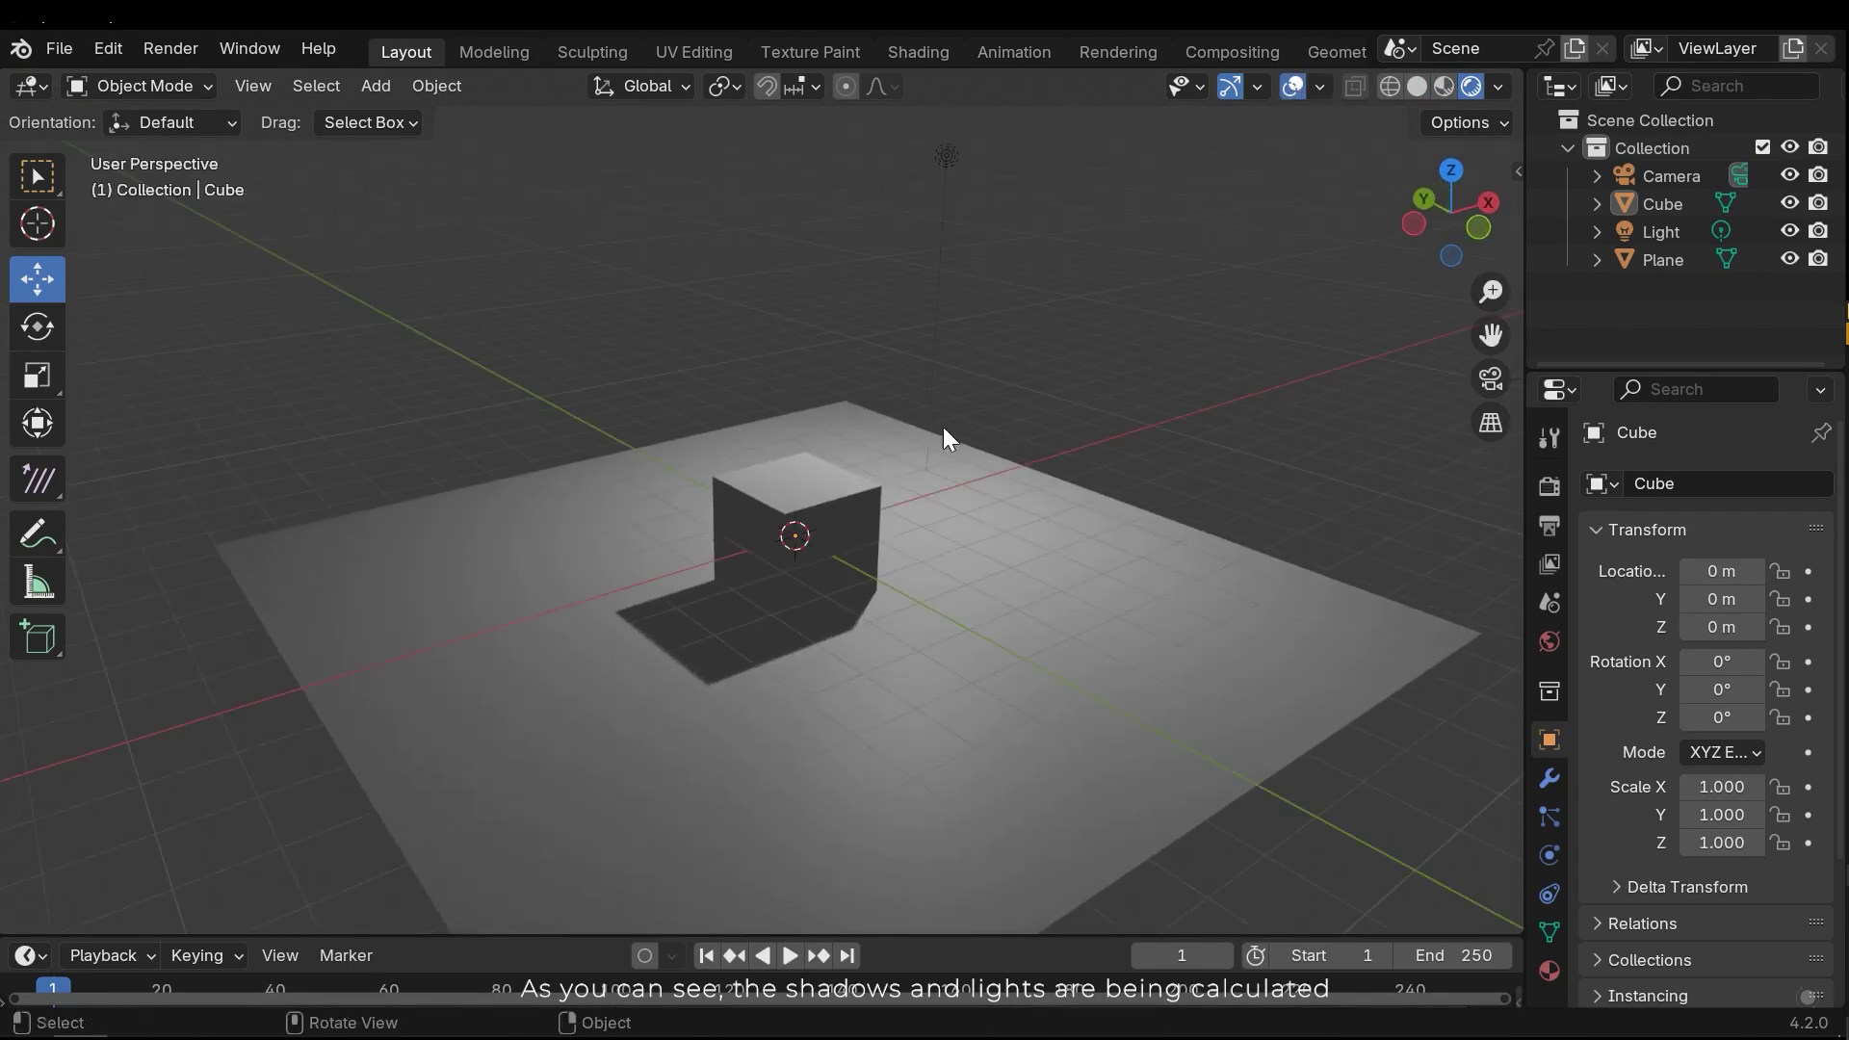
Select the Light and move it to a new spot to shift the cube's shadow.
click(905, 236)
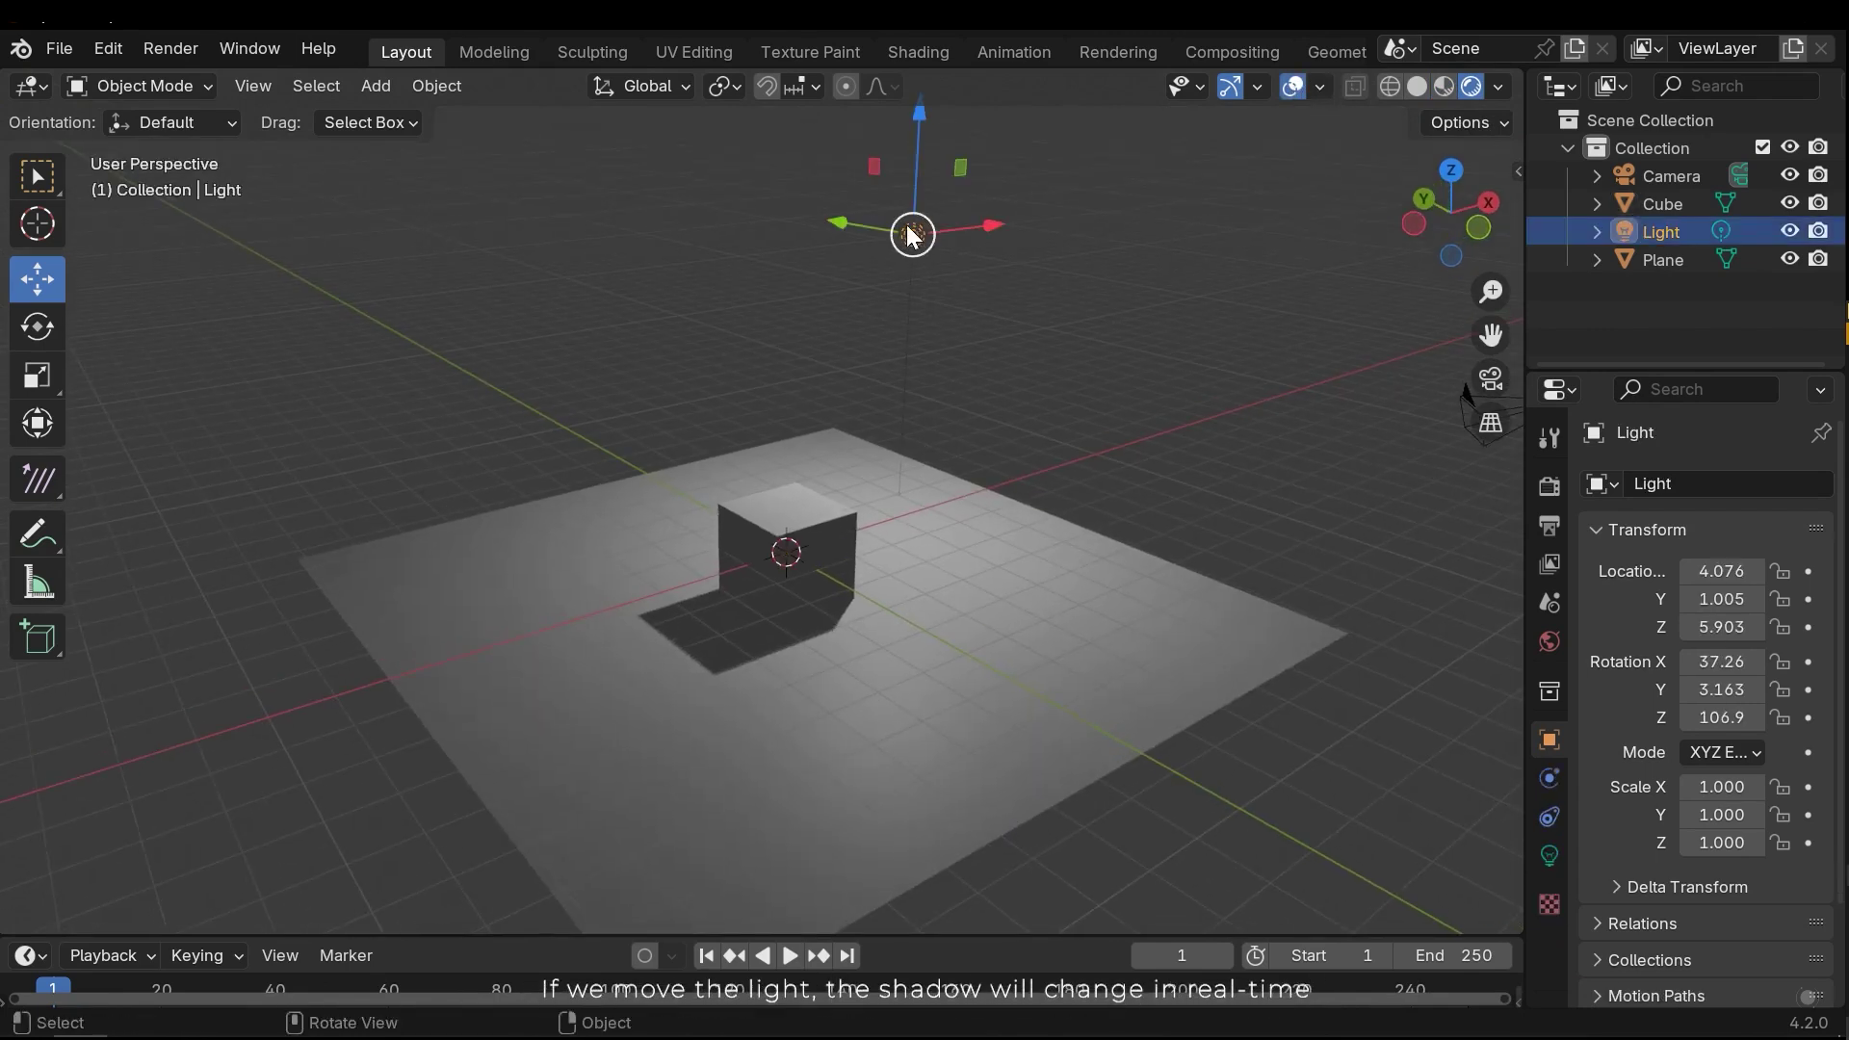
middle_drag(940, 324, 1102, 319)
key(g)
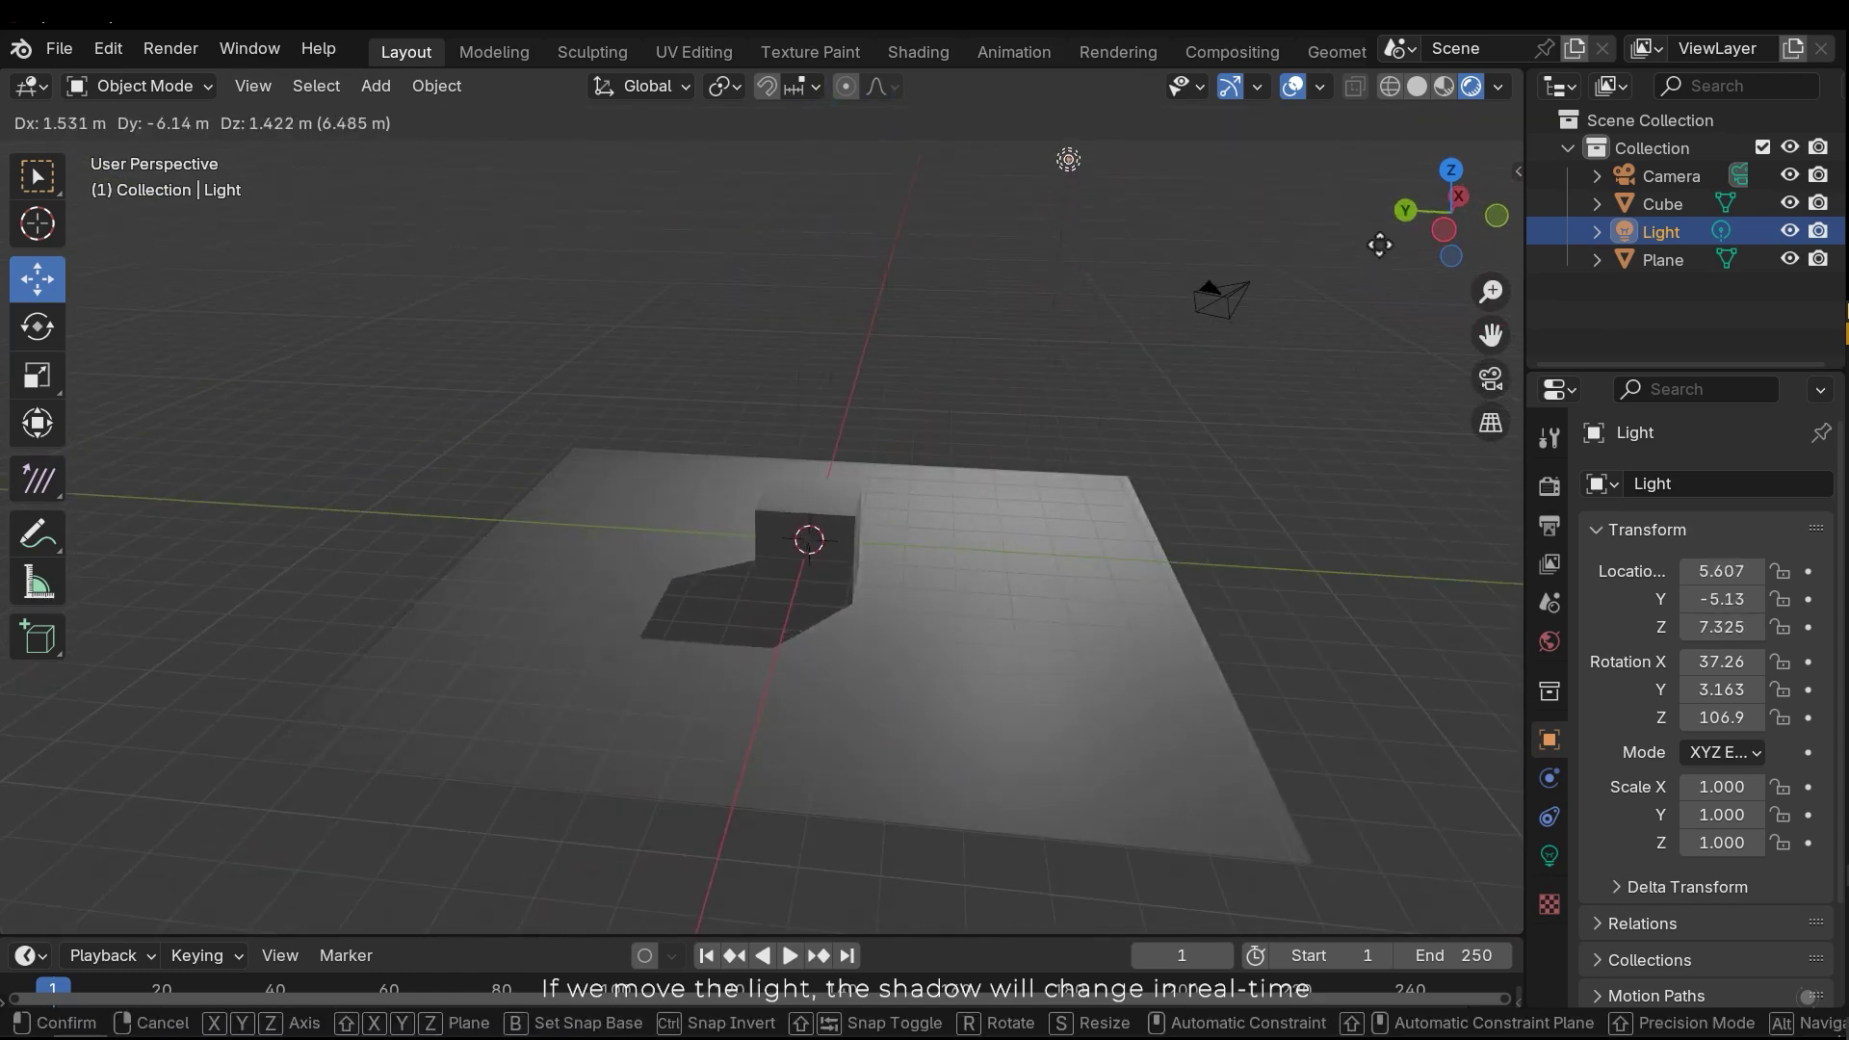
click(1269, 321)
middle_drag(1269, 321, 632, 551)
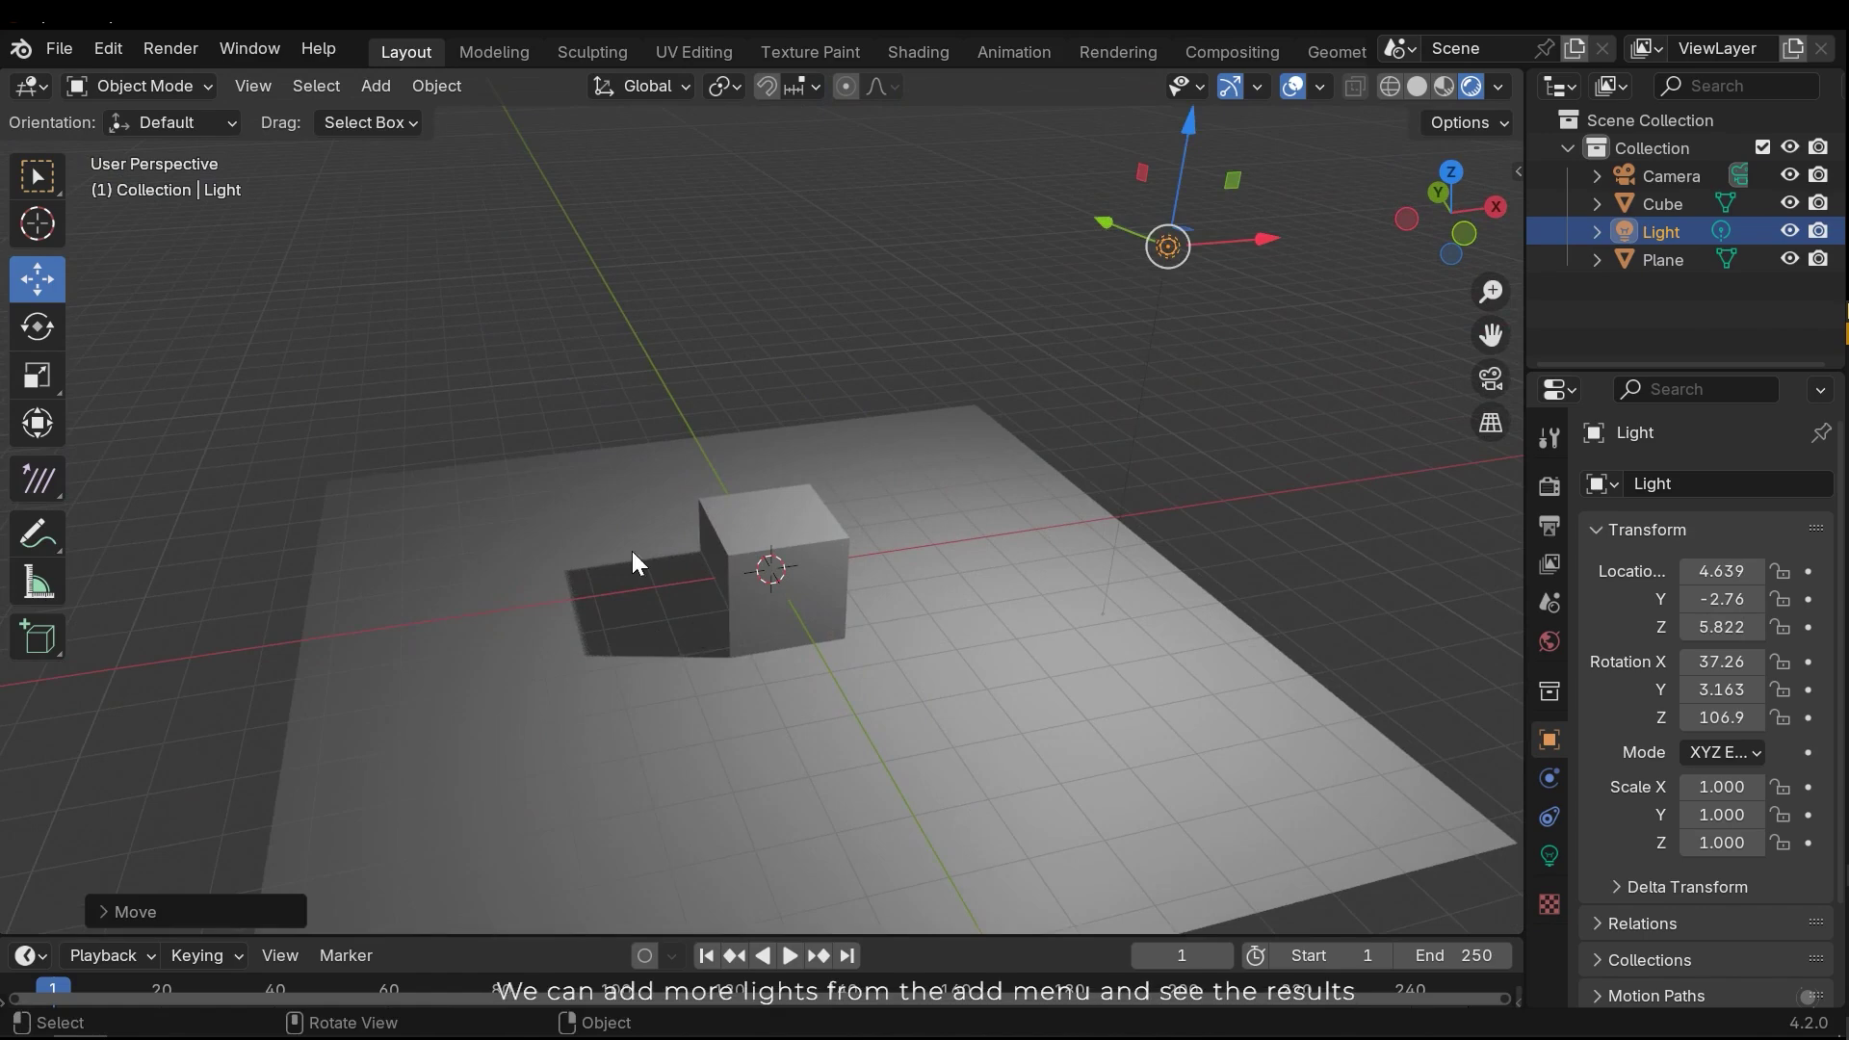
Reposition the Light twice more, then undo the last move to X 5.425, Y -2.76, Z 6.253.
key(g)
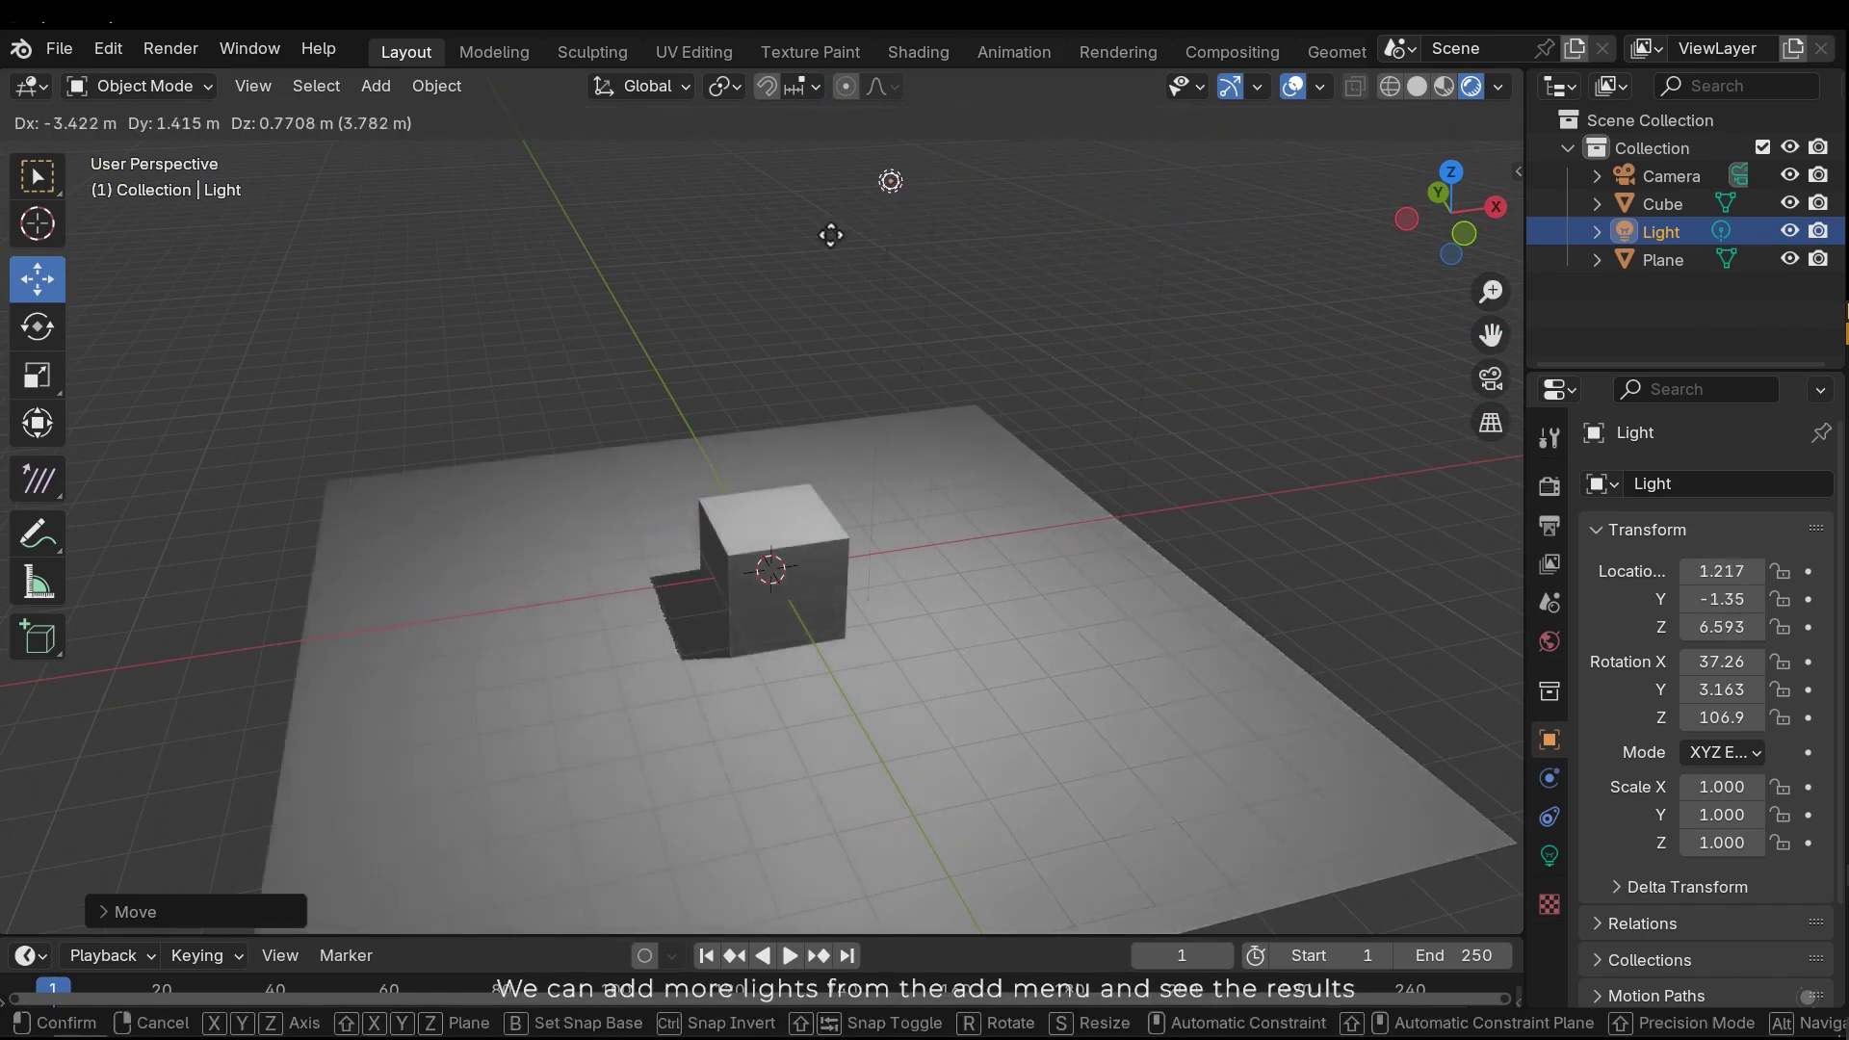
click(1188, 264)
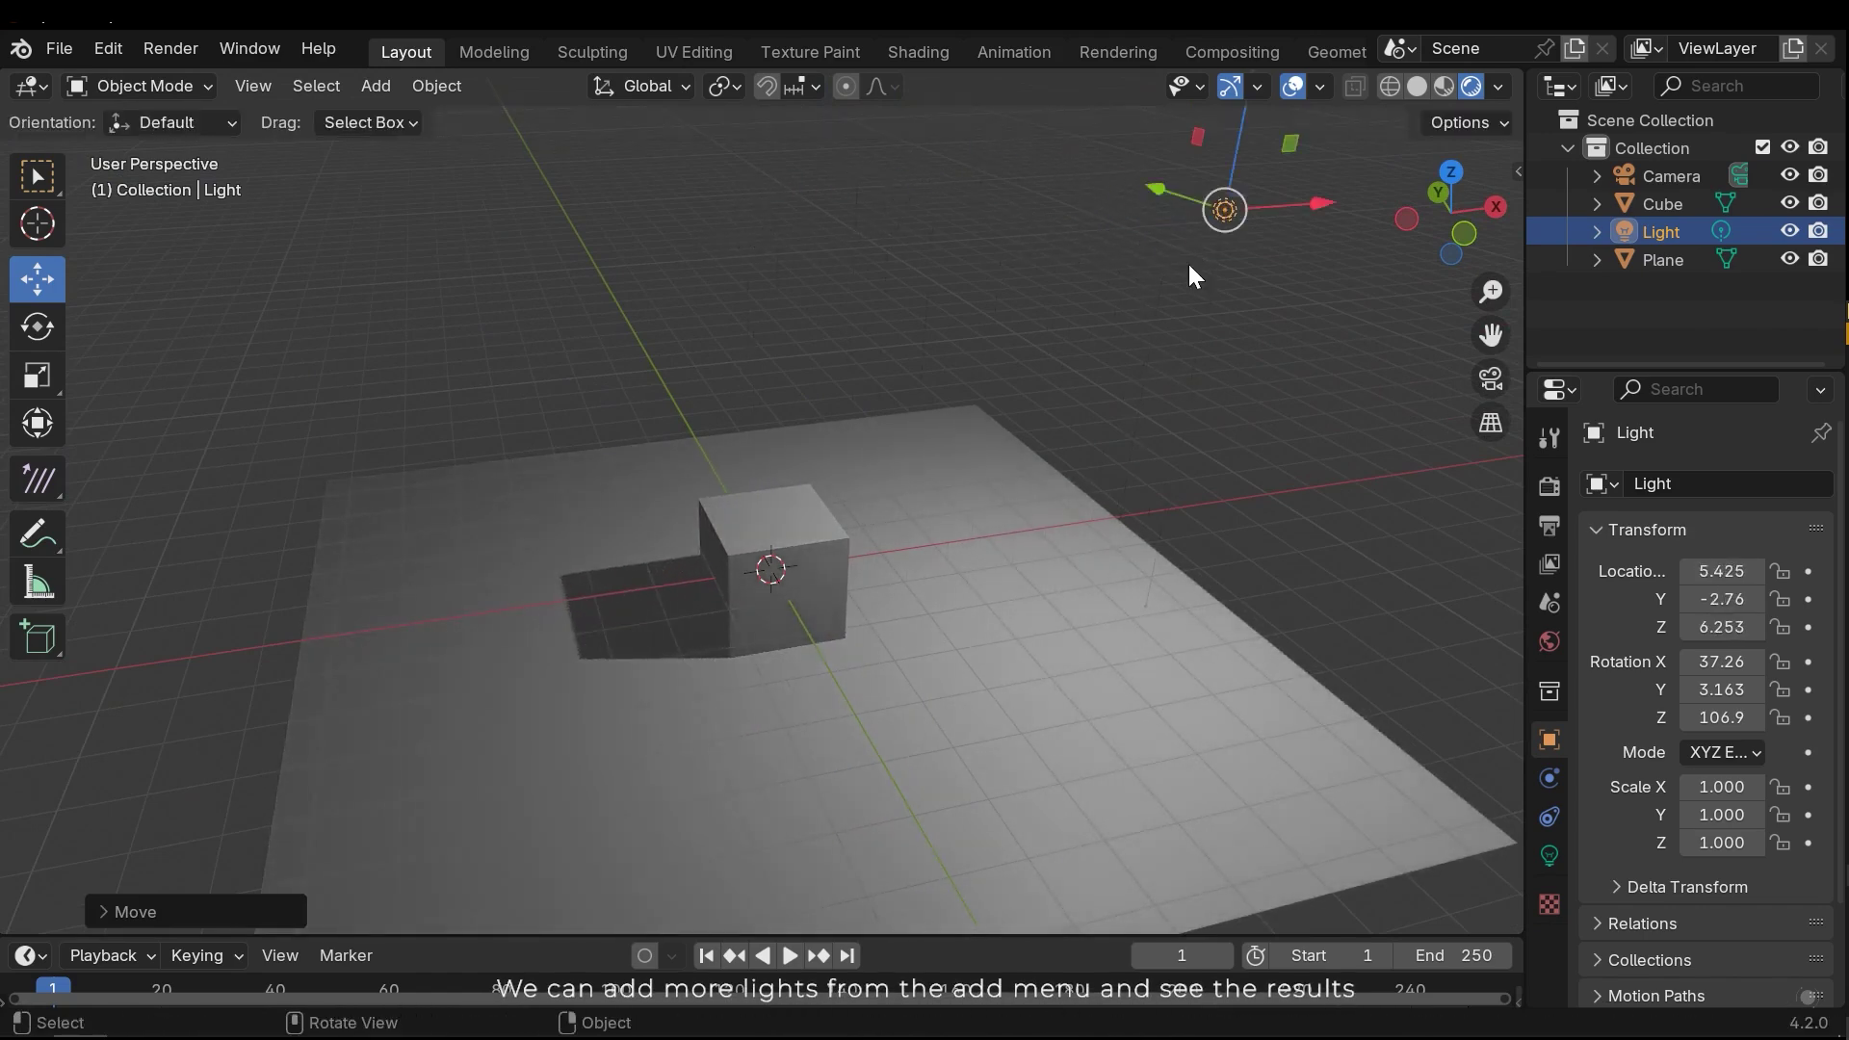
middle_drag(900, 387, 928, 429)
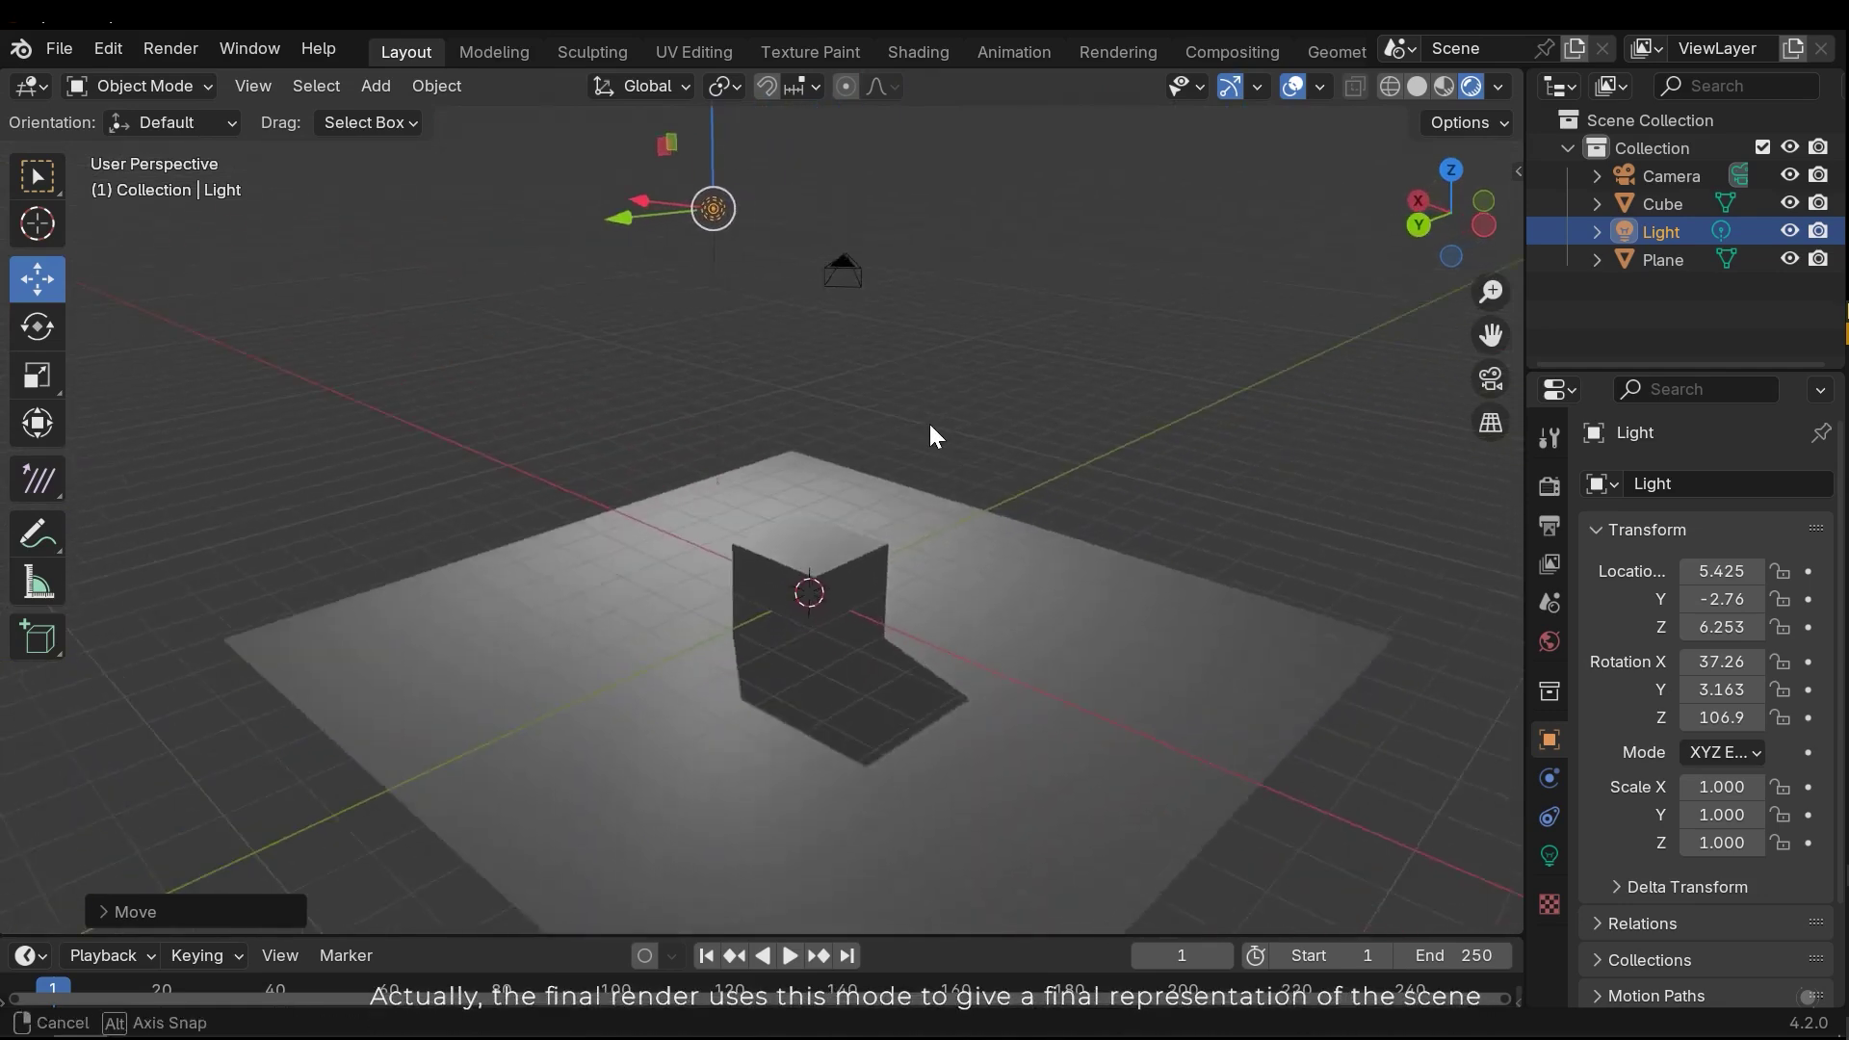
key(g)
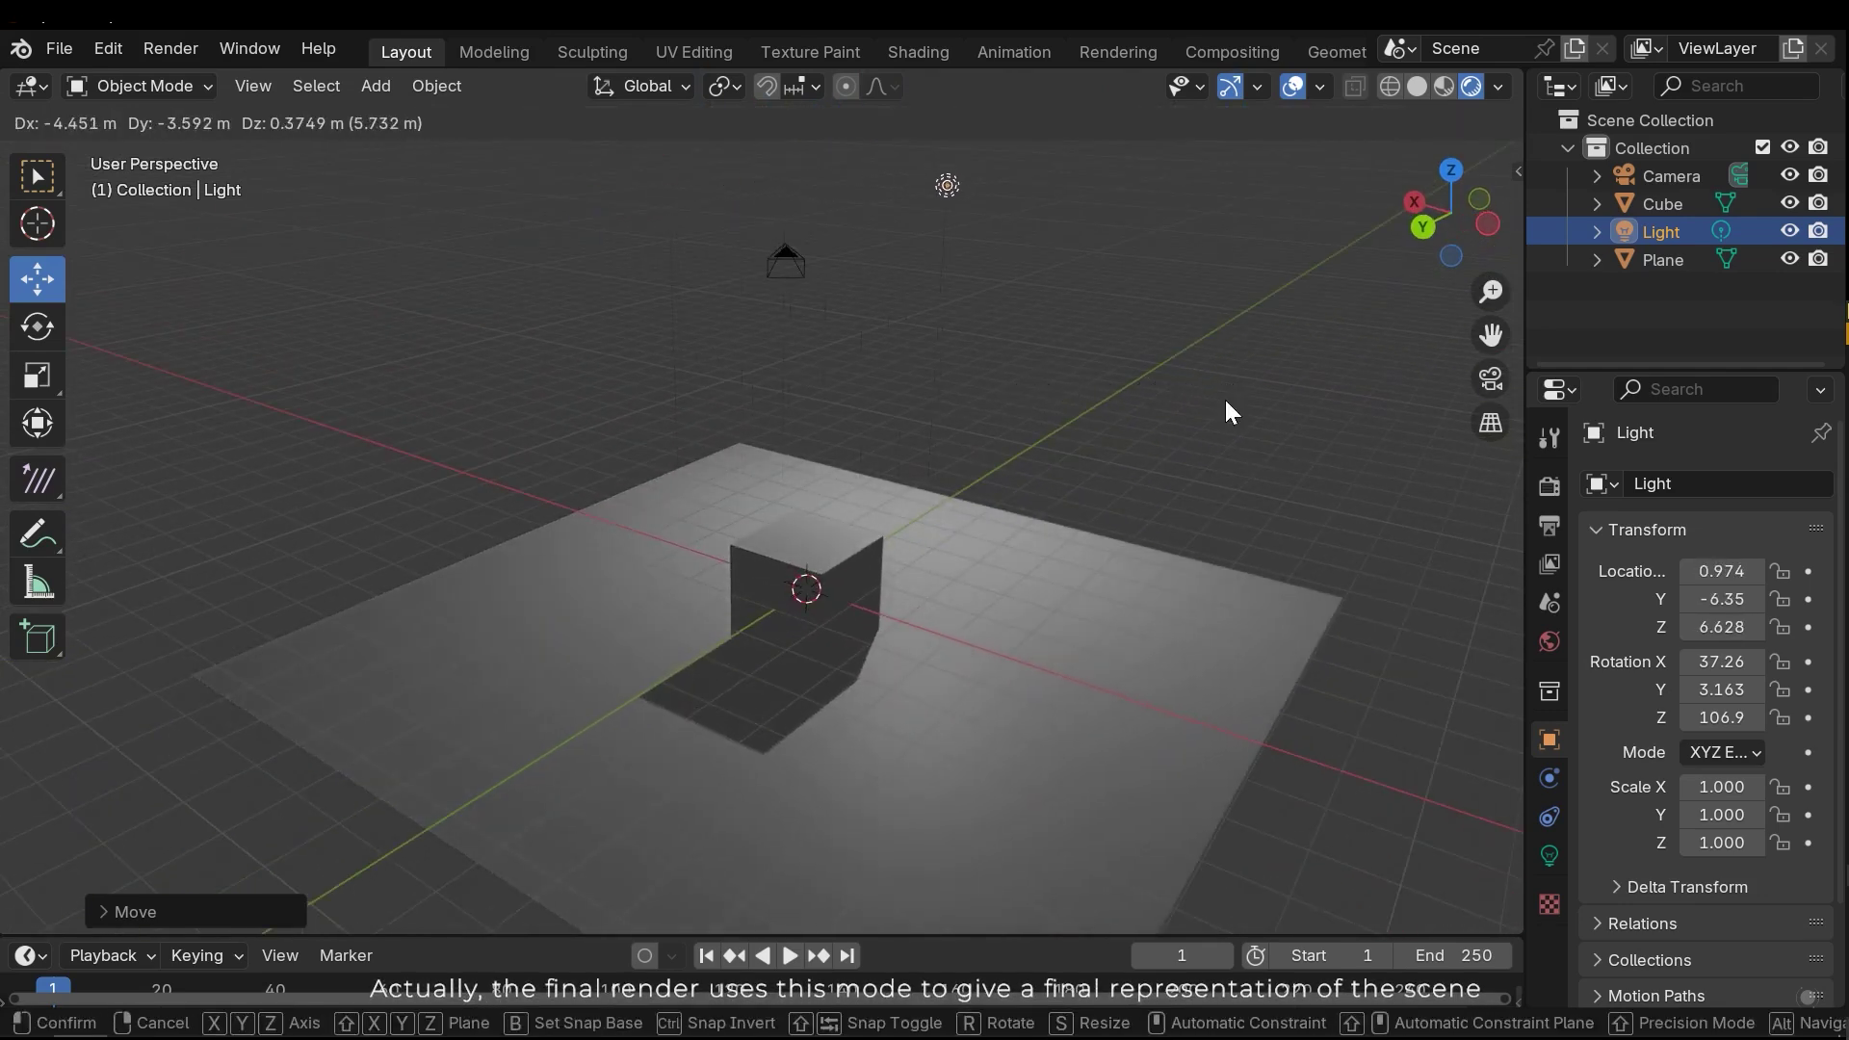
click(1225, 408)
middle_drag(1225, 408, 784, 417)
key(ctrl+z)
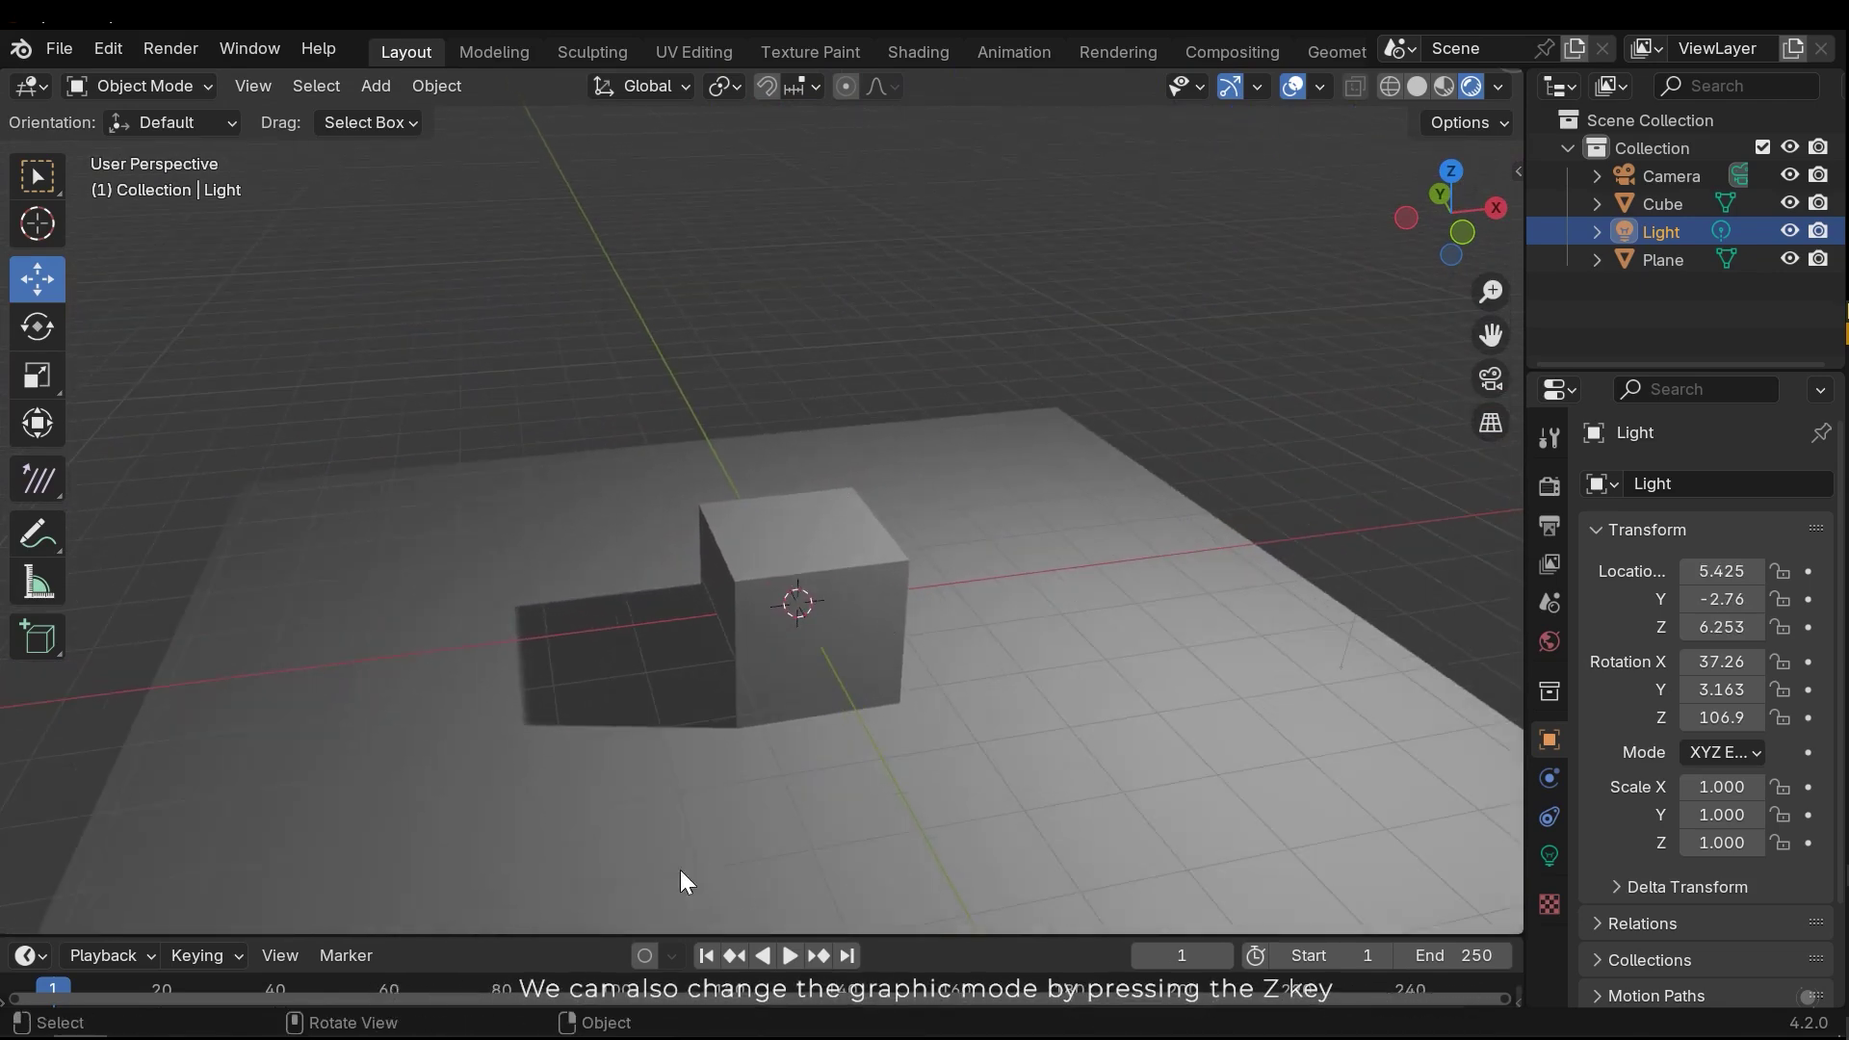
Pick Wireframe from the Z shading pie menu and orbit the view slightly.
key(z)
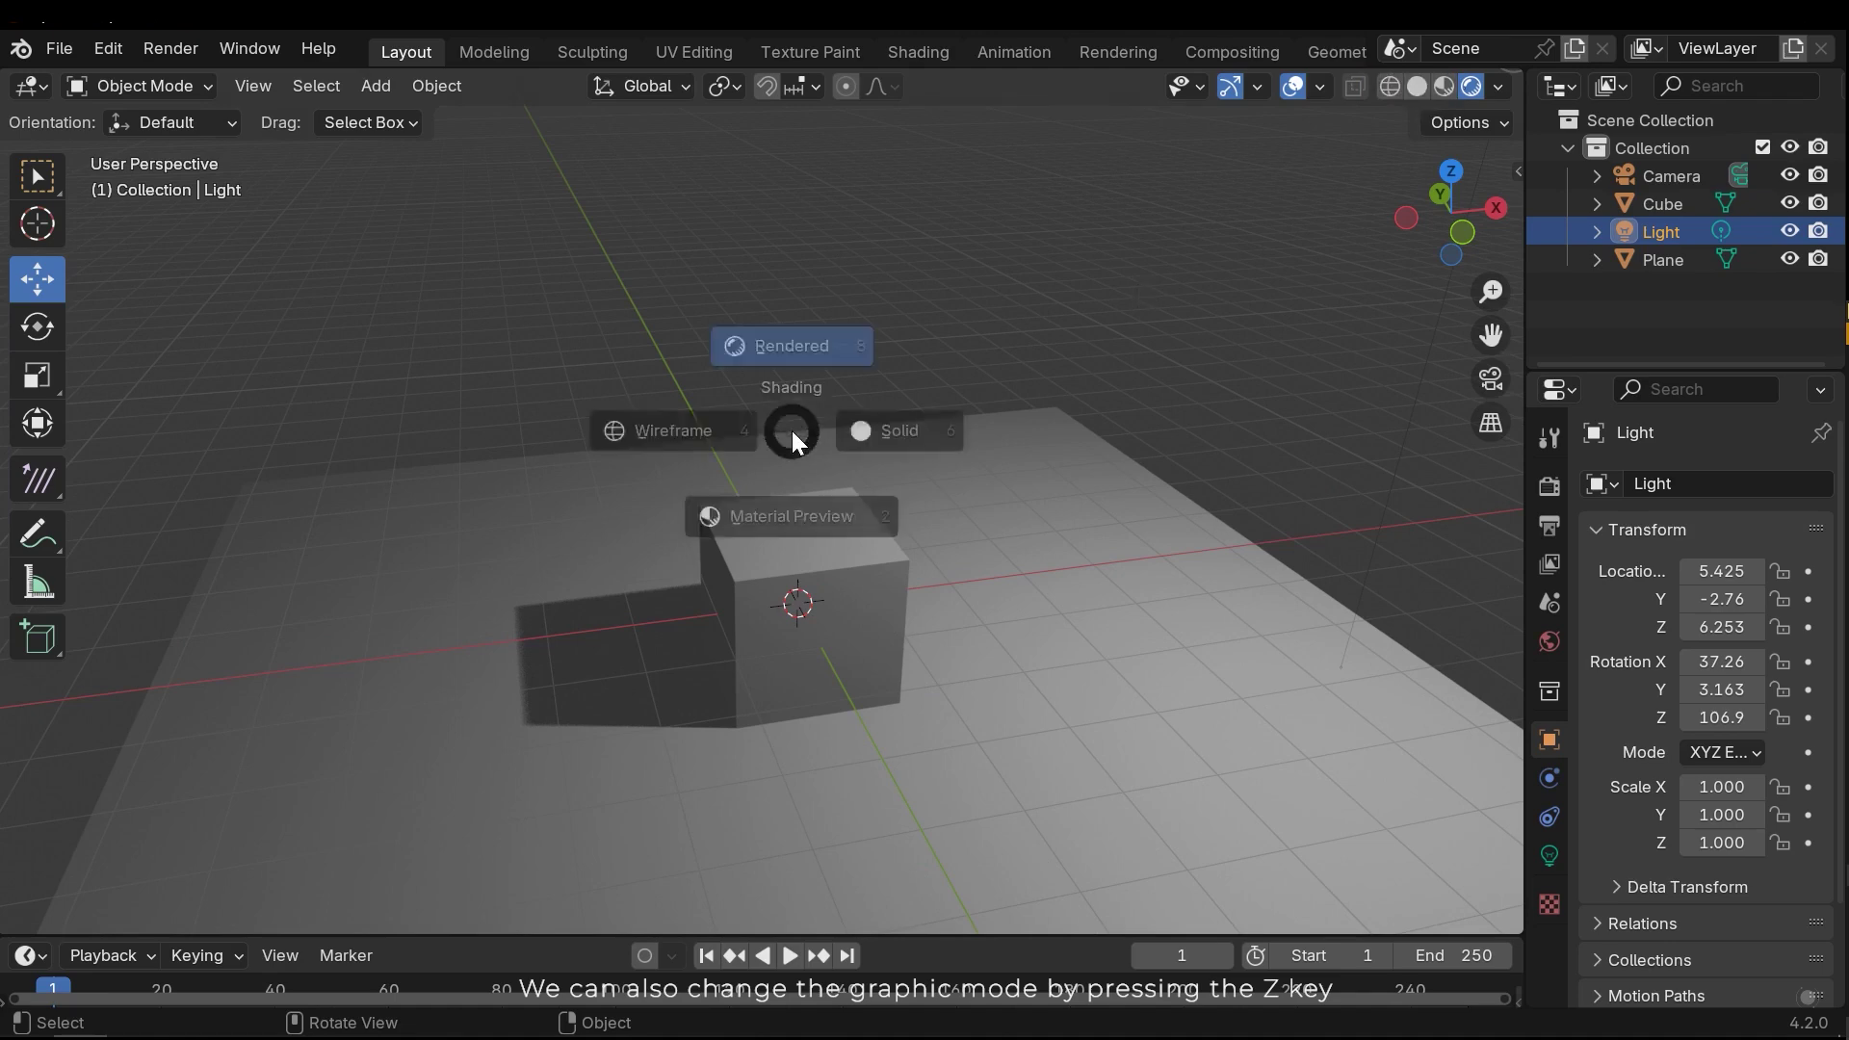
key(z)
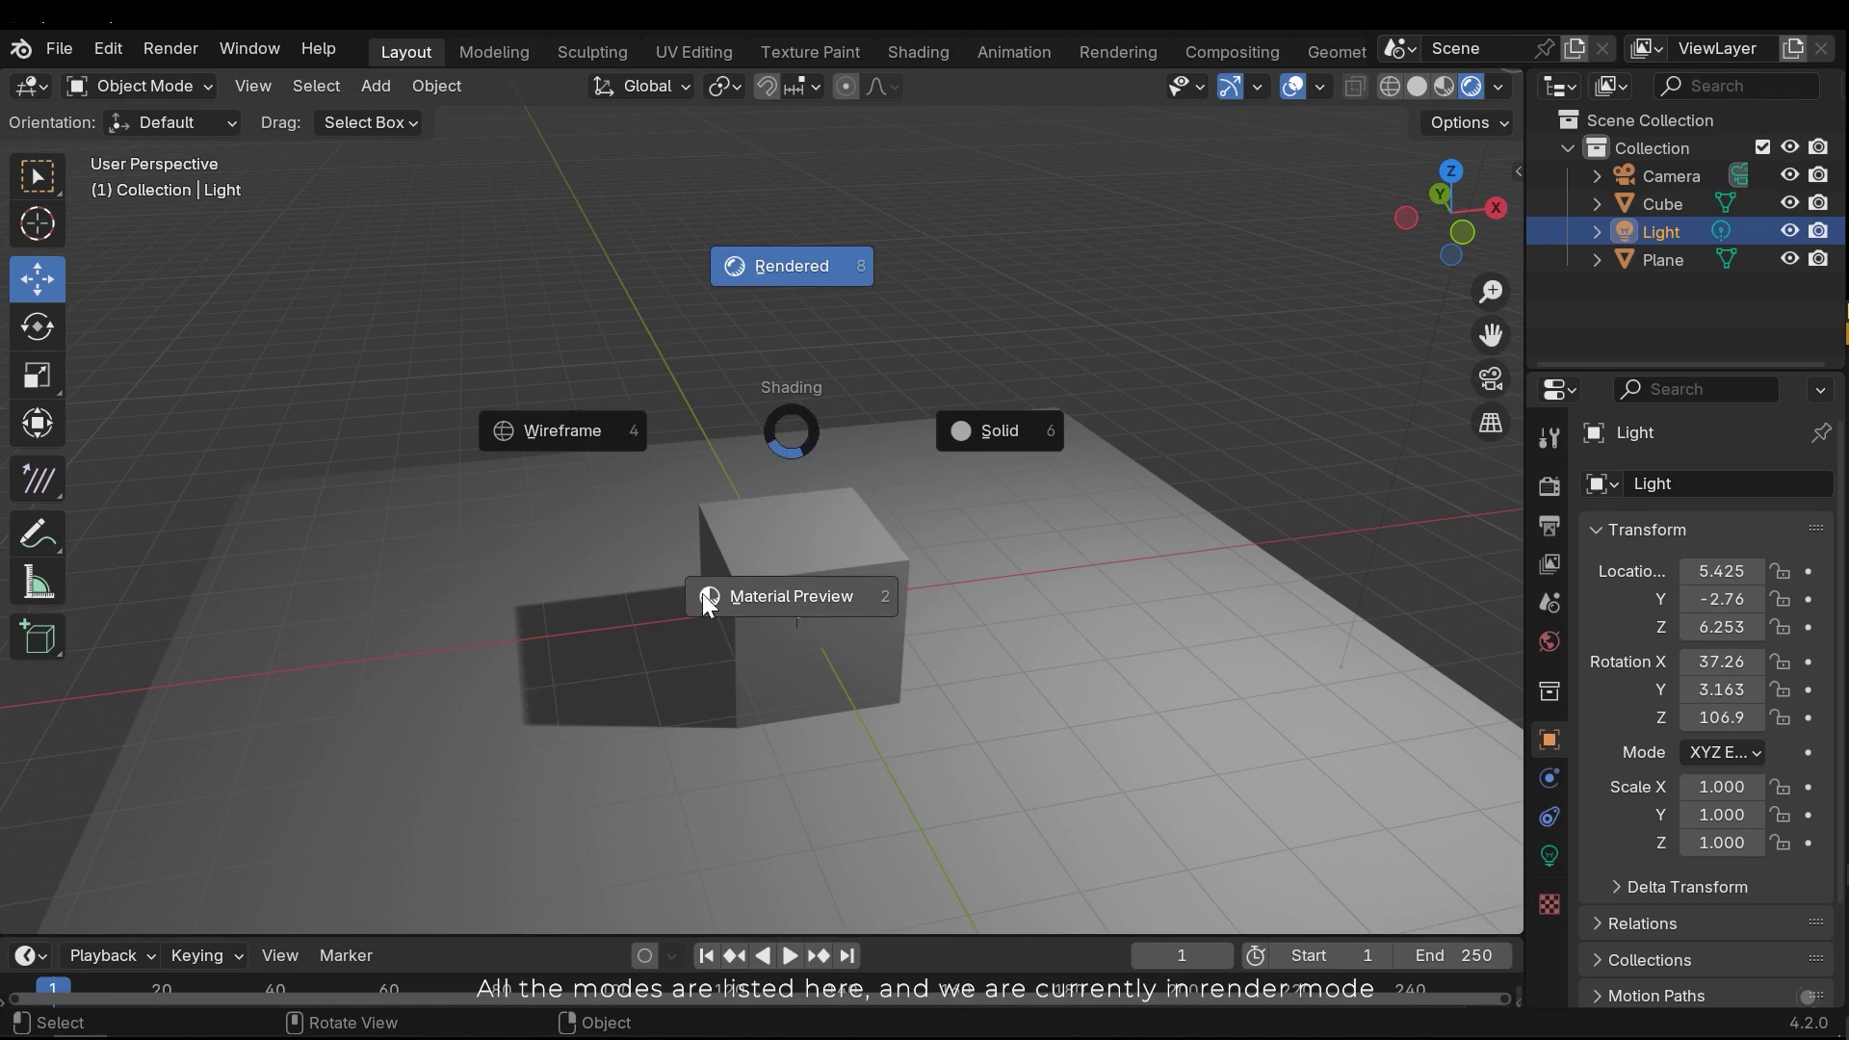
click(568, 430)
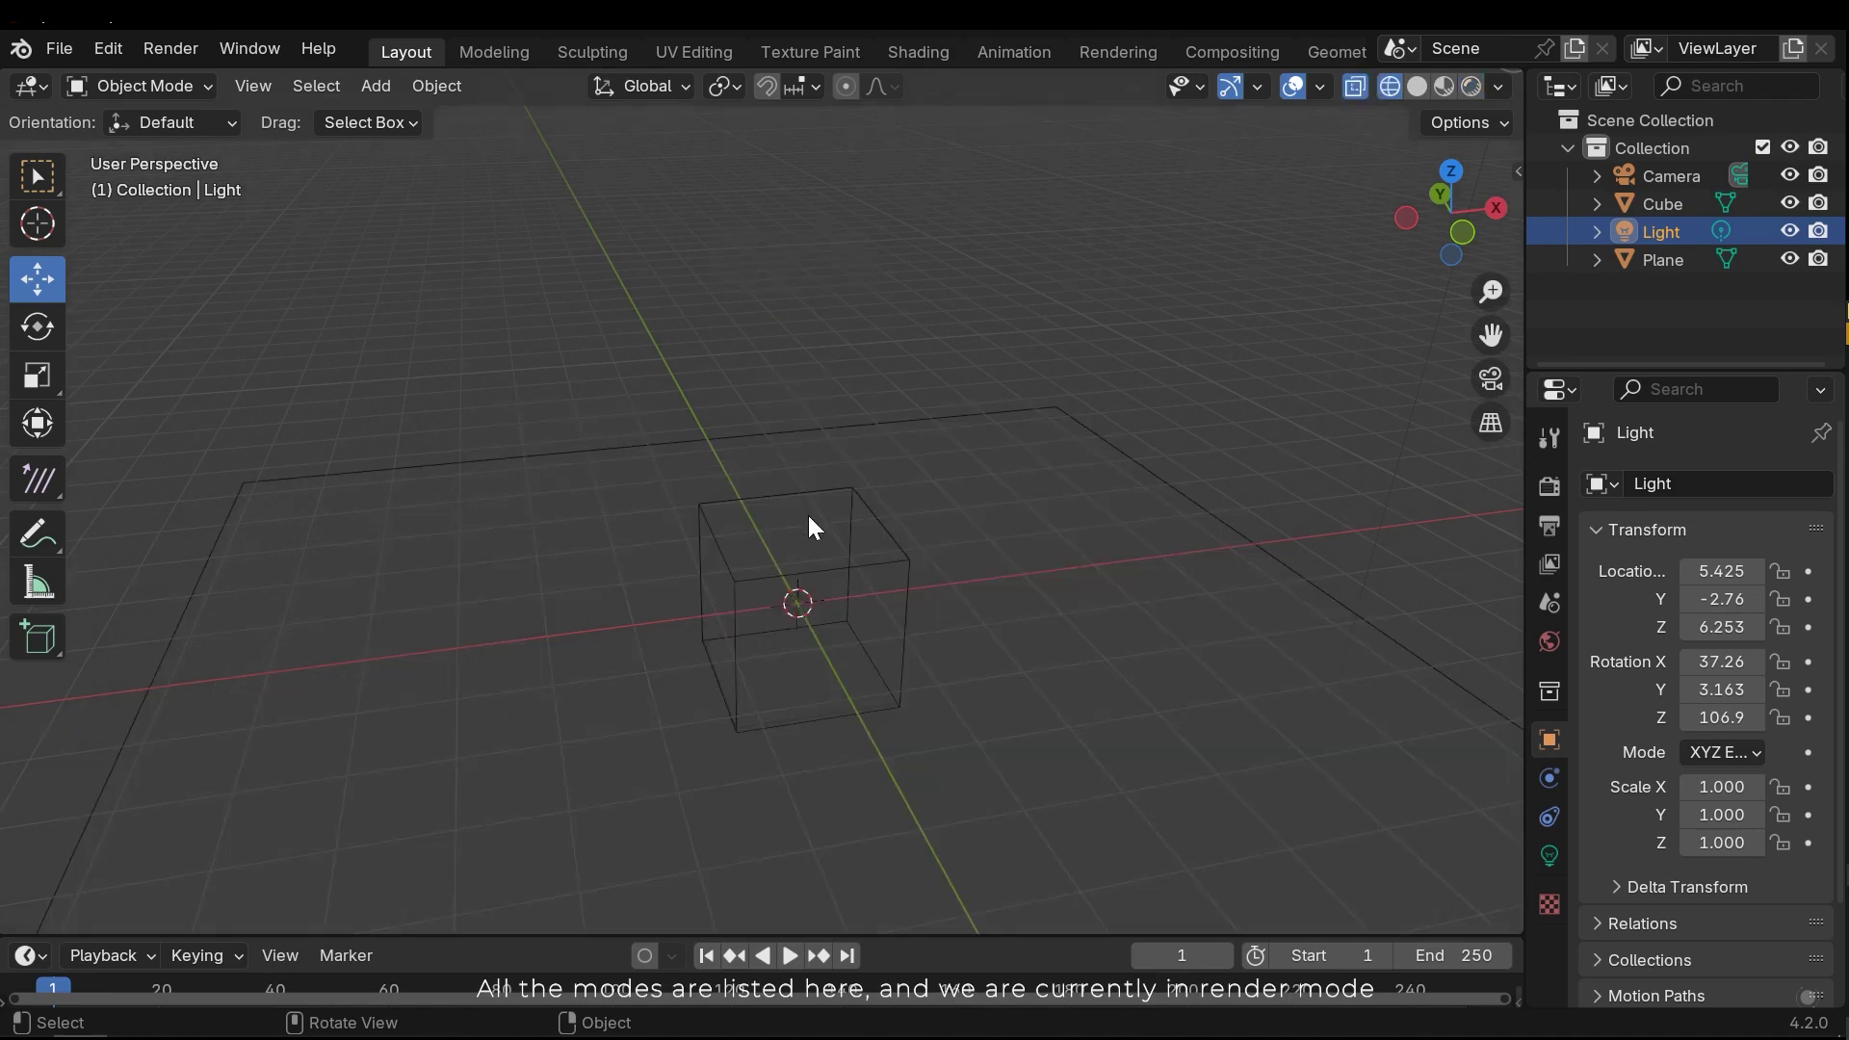
mouse_move(813, 527)
middle_down()
mouse_move(896, 501)
mouse_move(834, 495)
mouse_move(800, 460)
mouse_move(880, 483)
mouse_move(857, 487)
middle_up()
Switch to Solid shading and try MatCap and Flat lighting before returning to Studio.
key(z)
click(996, 461)
click(1499, 86)
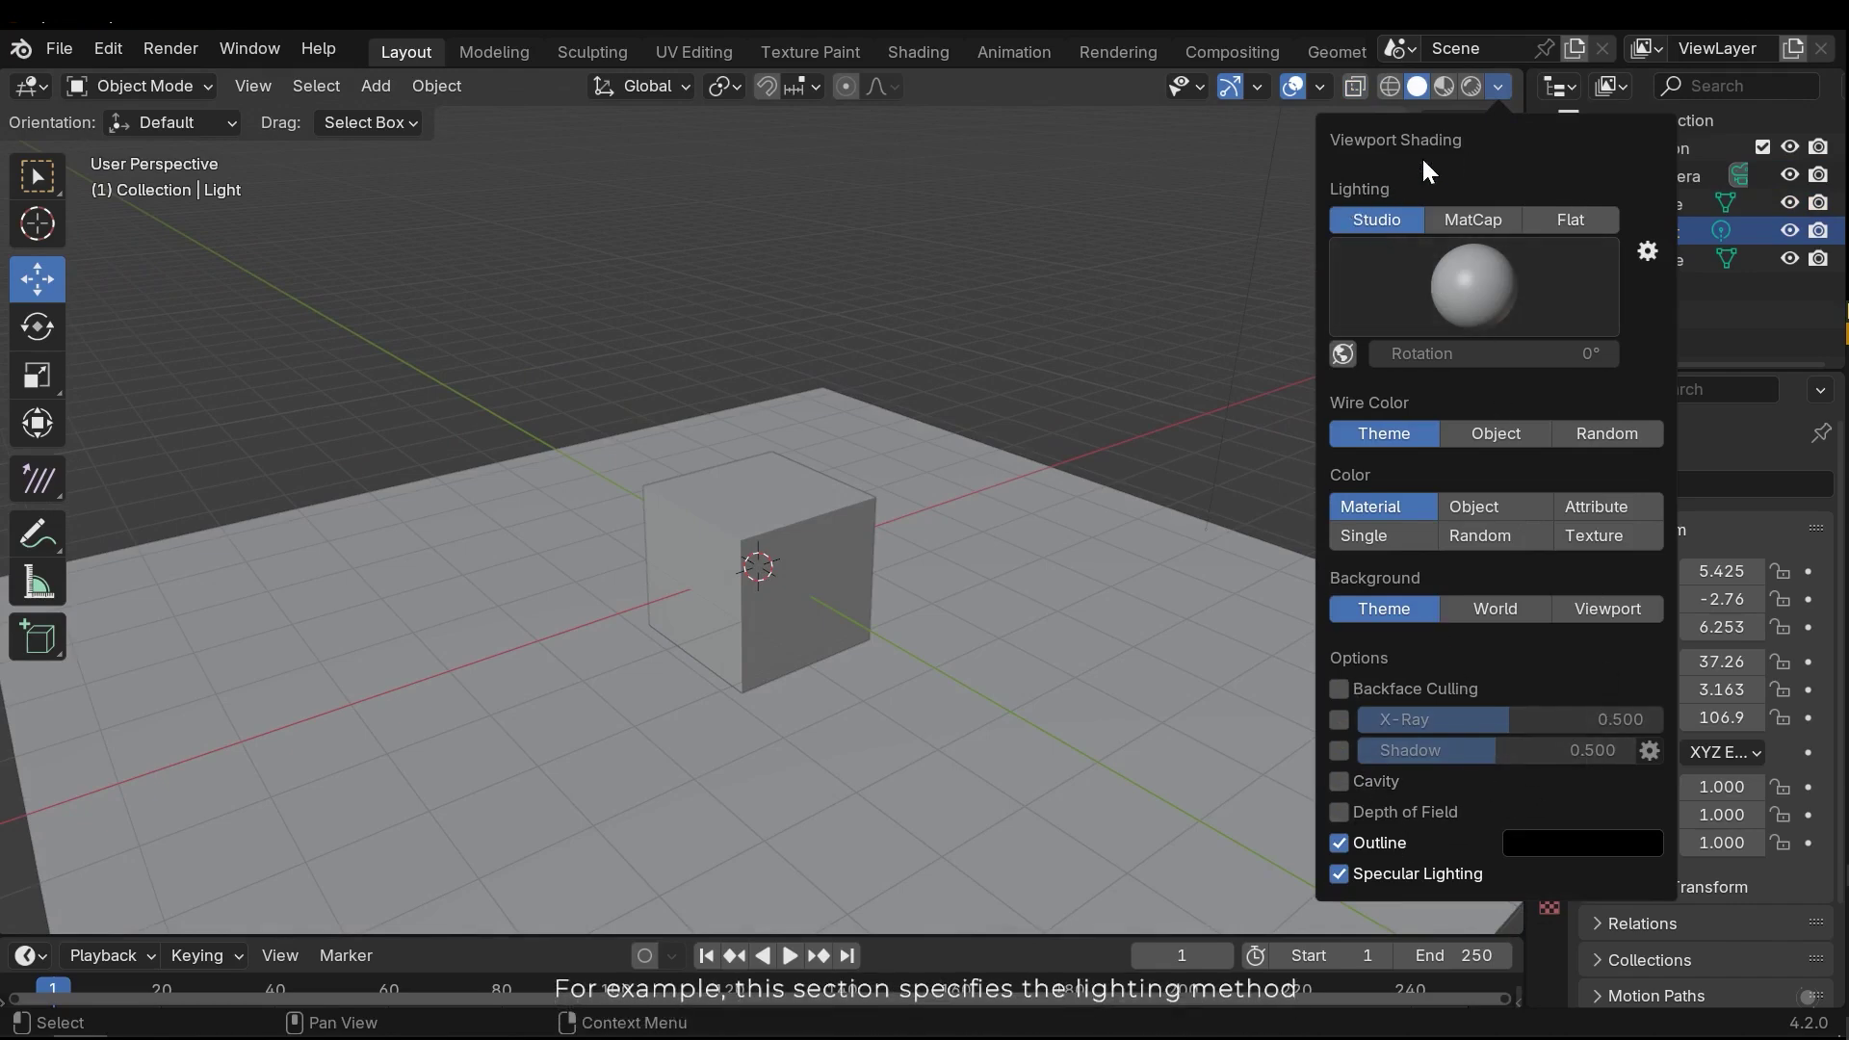
click(1476, 219)
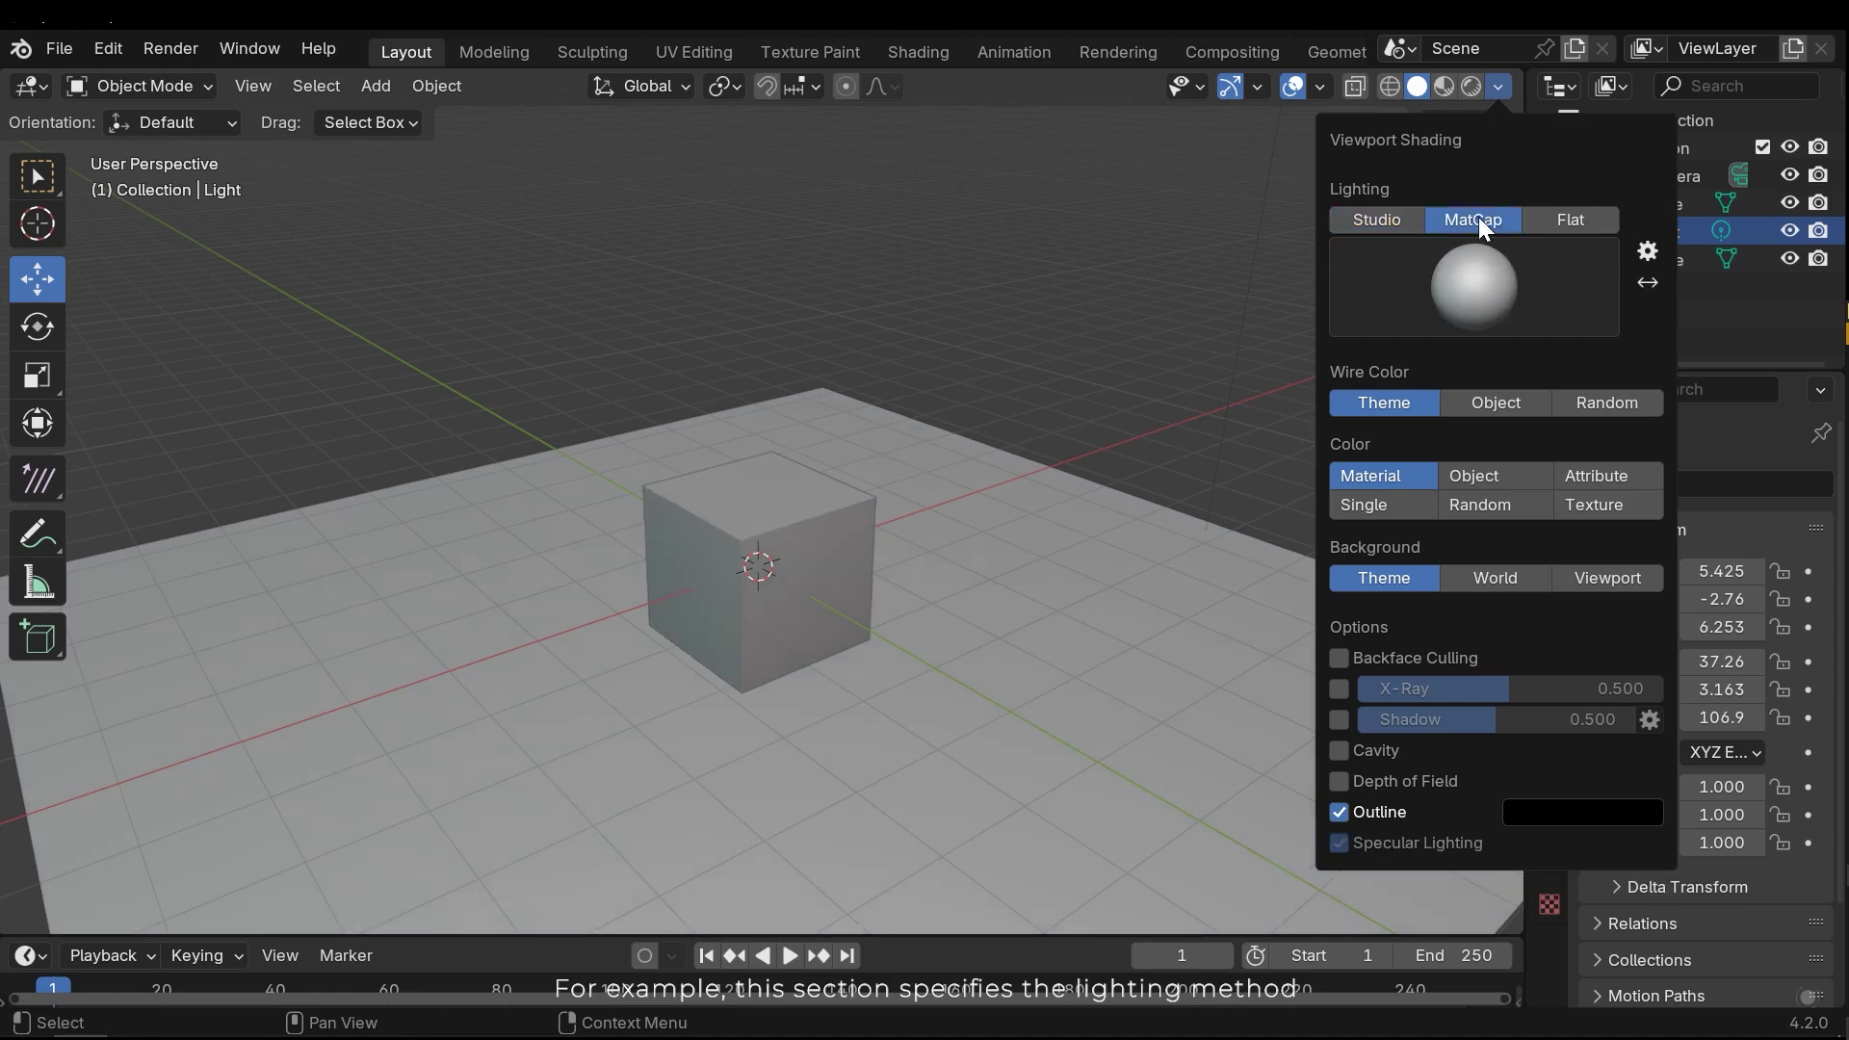
click(1562, 219)
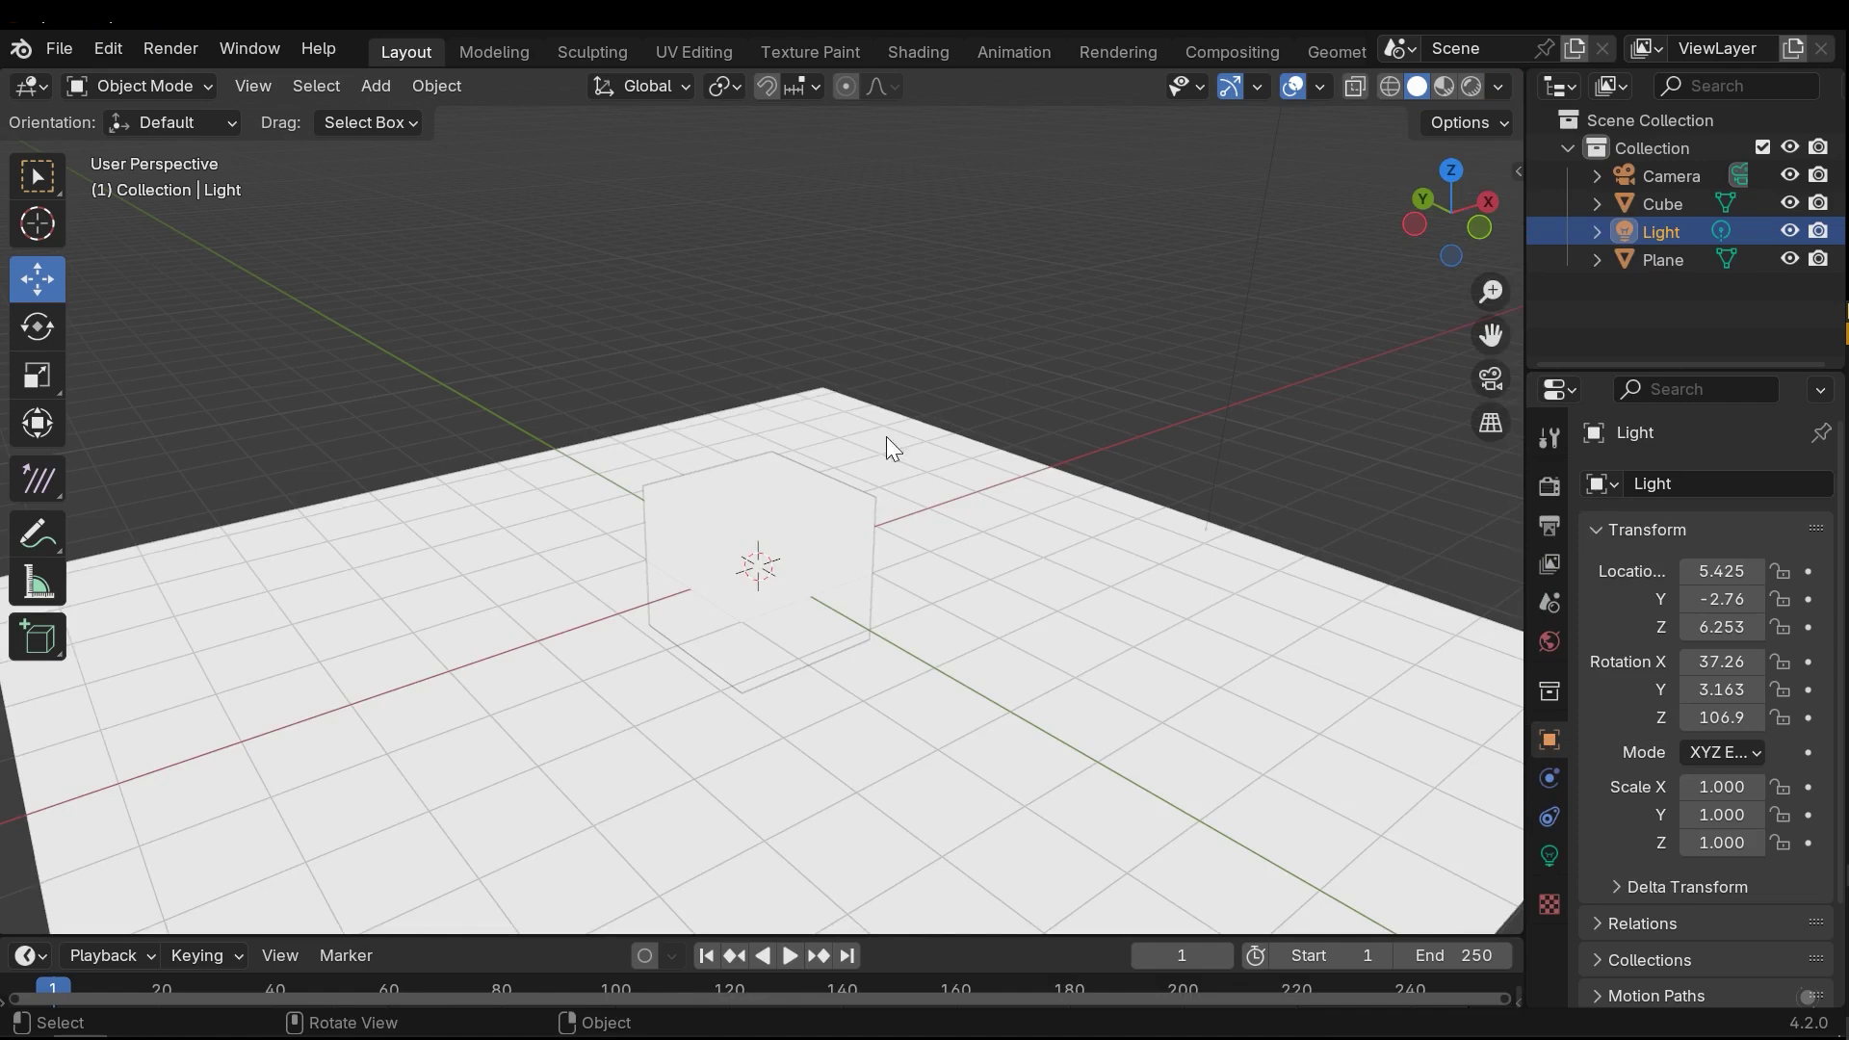
click(1491, 86)
click(1408, 225)
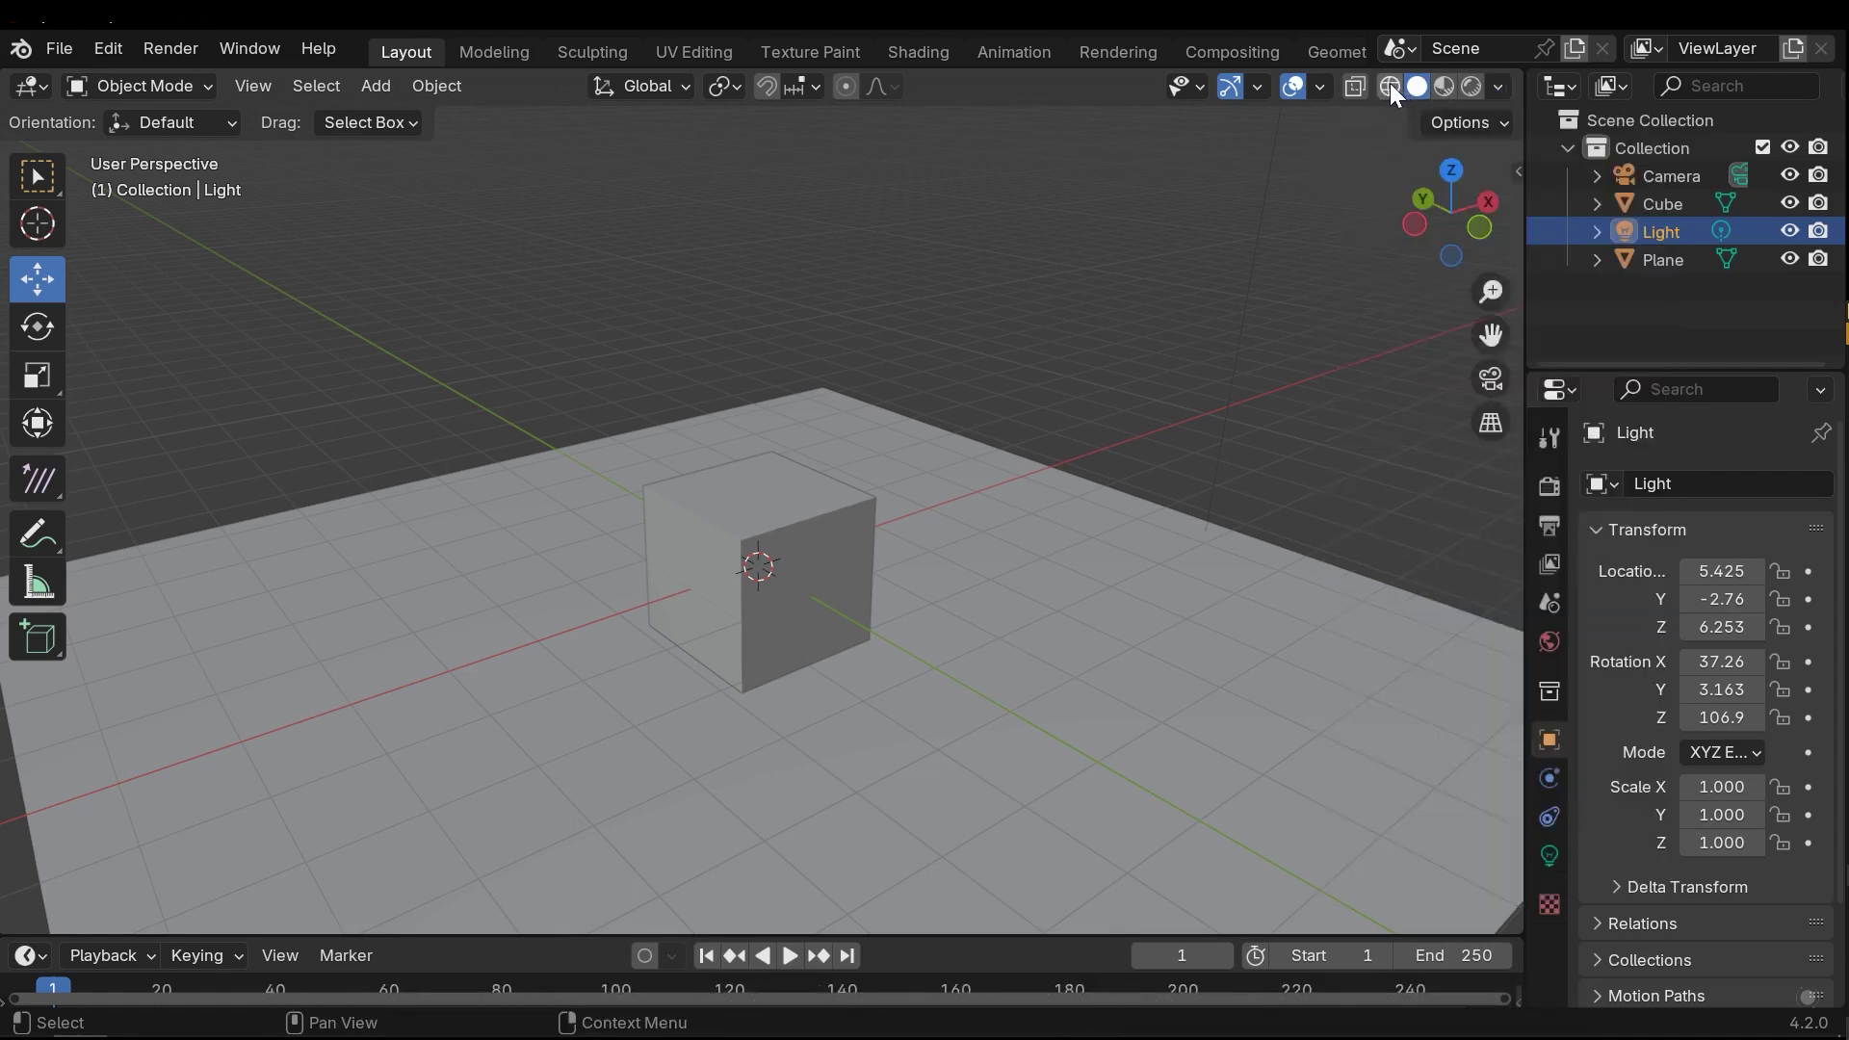
Switch to Wireframe shading and cycle the wire colour through Object and Random back to Theme.
click(1390, 86)
click(1498, 85)
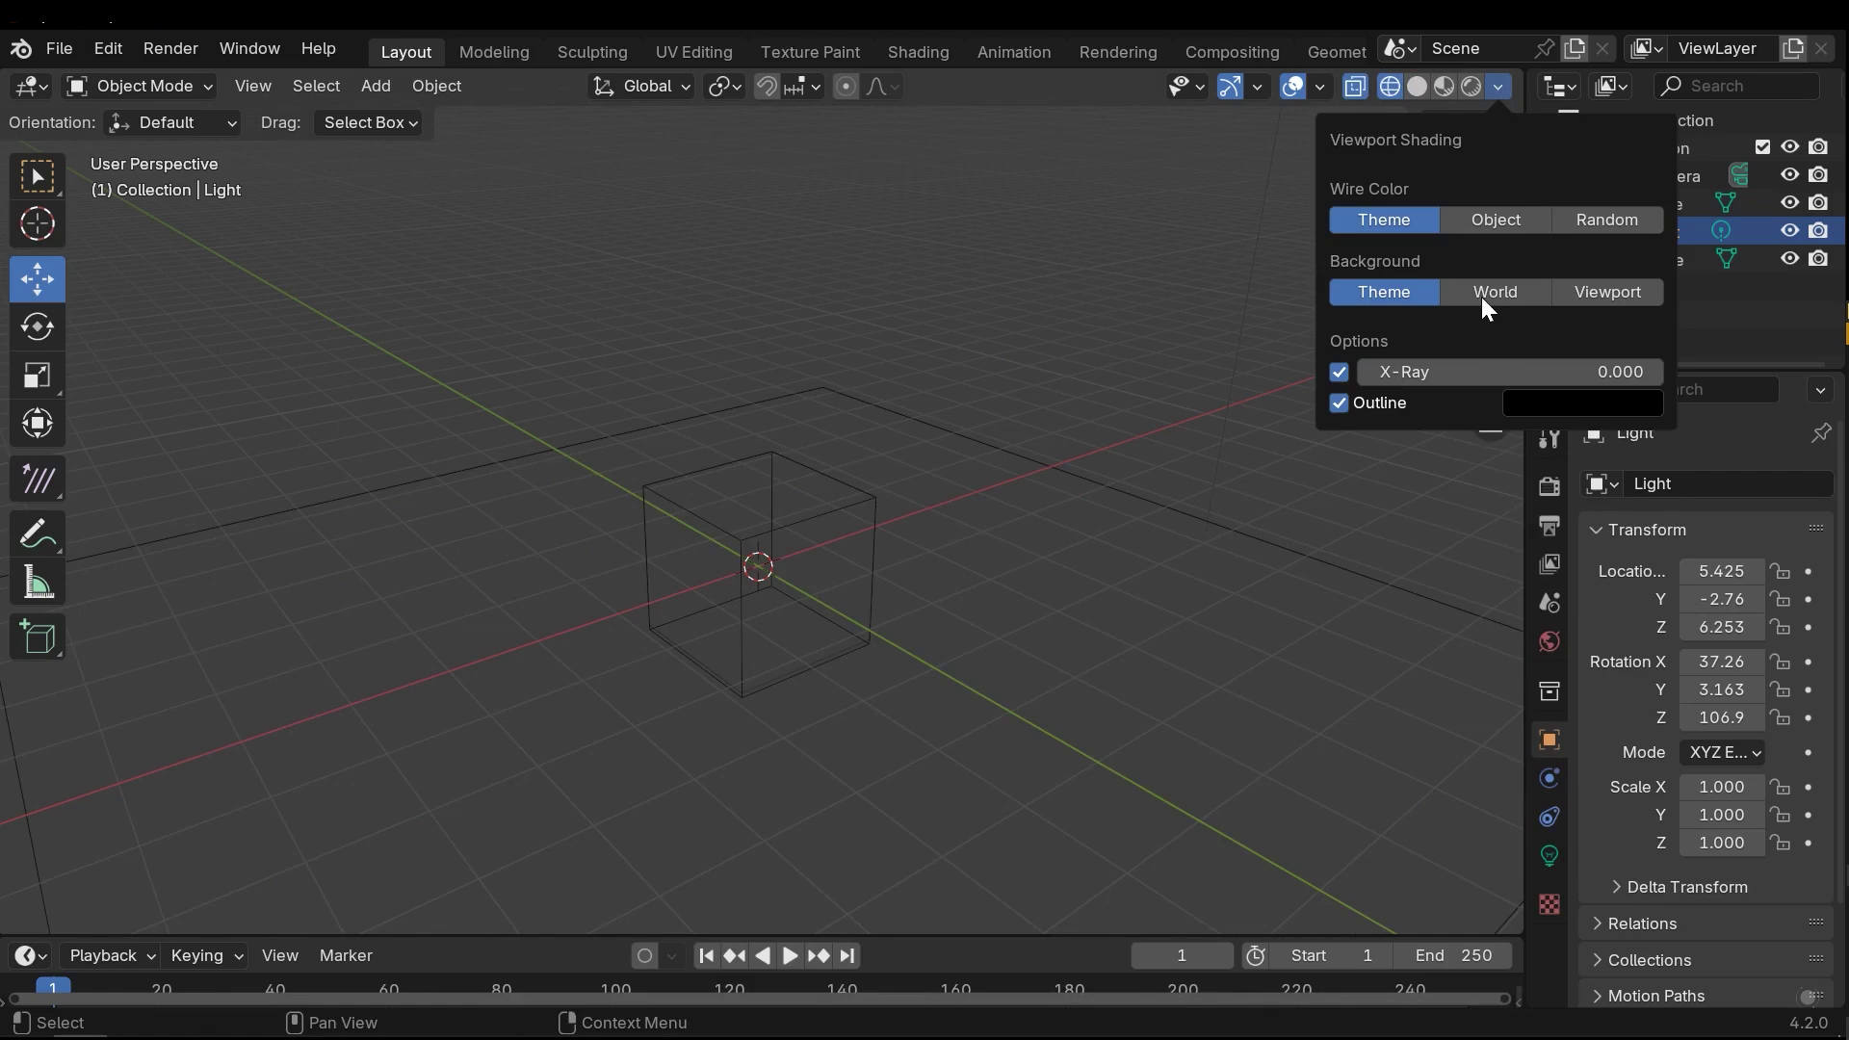
click(1493, 218)
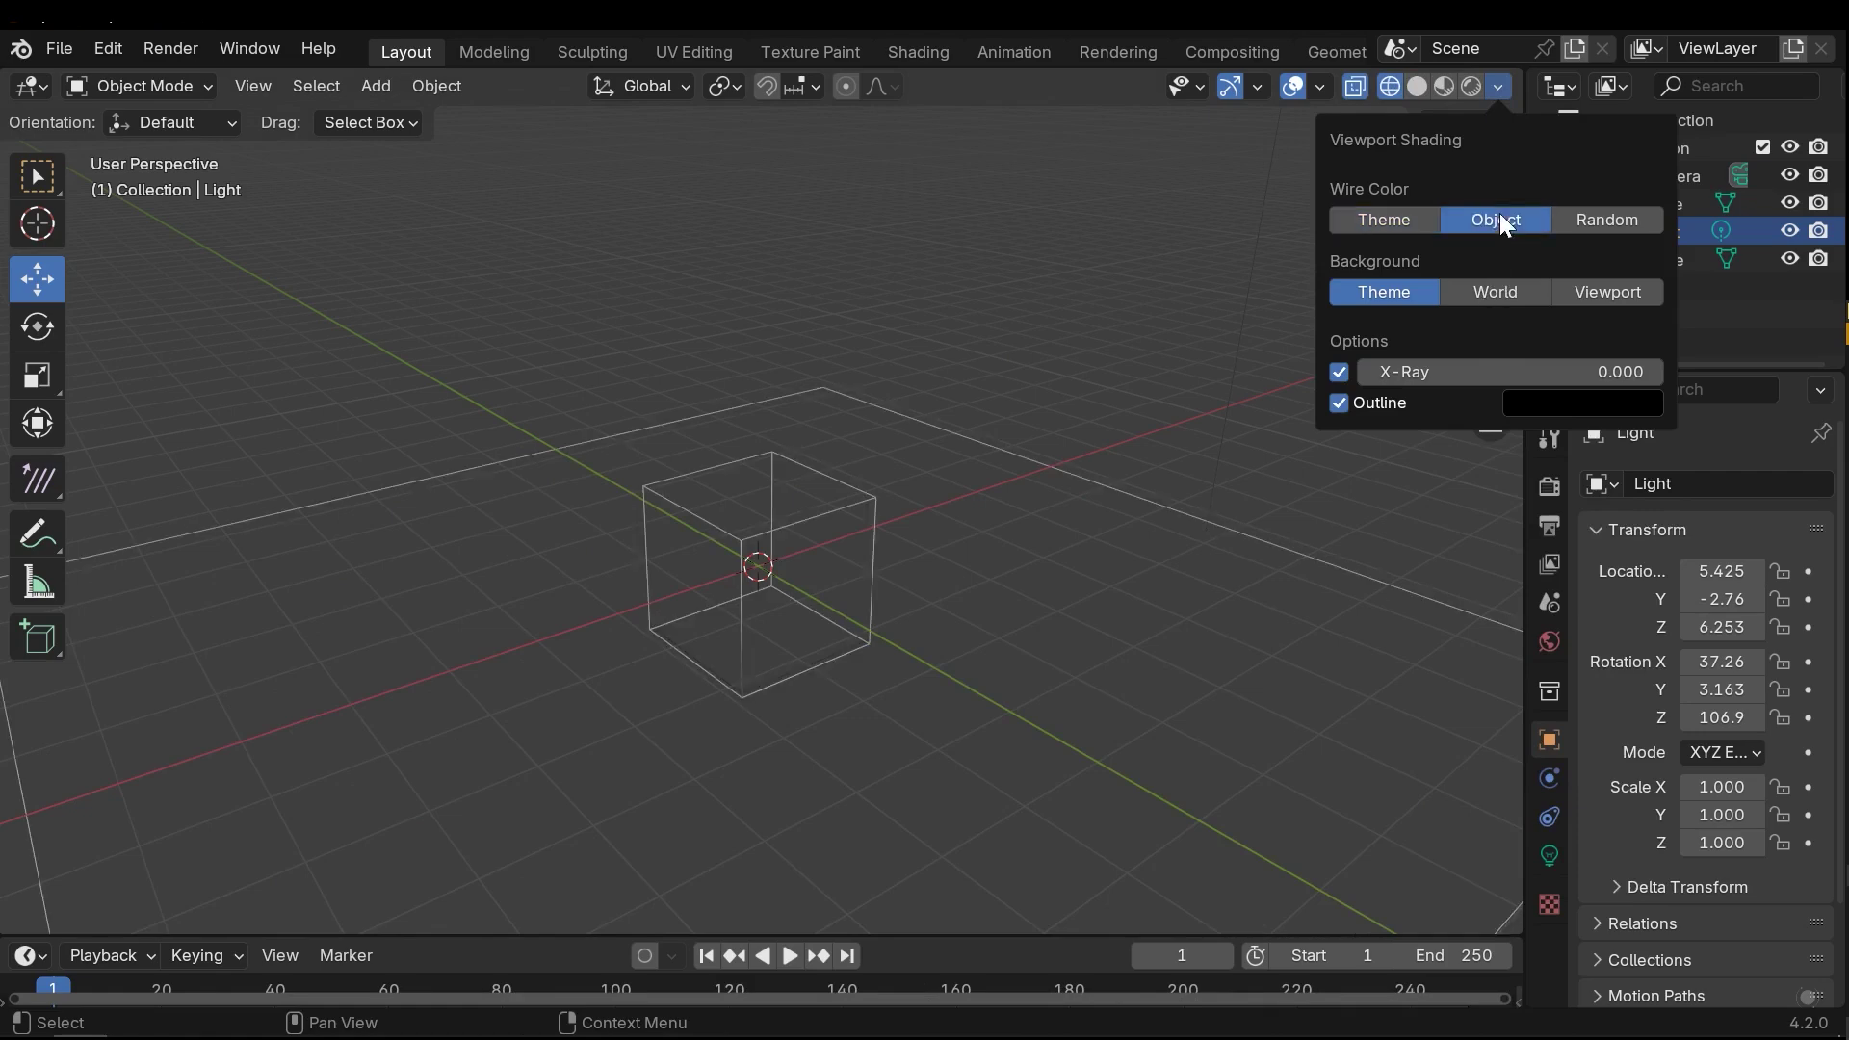
click(1600, 221)
click(1421, 221)
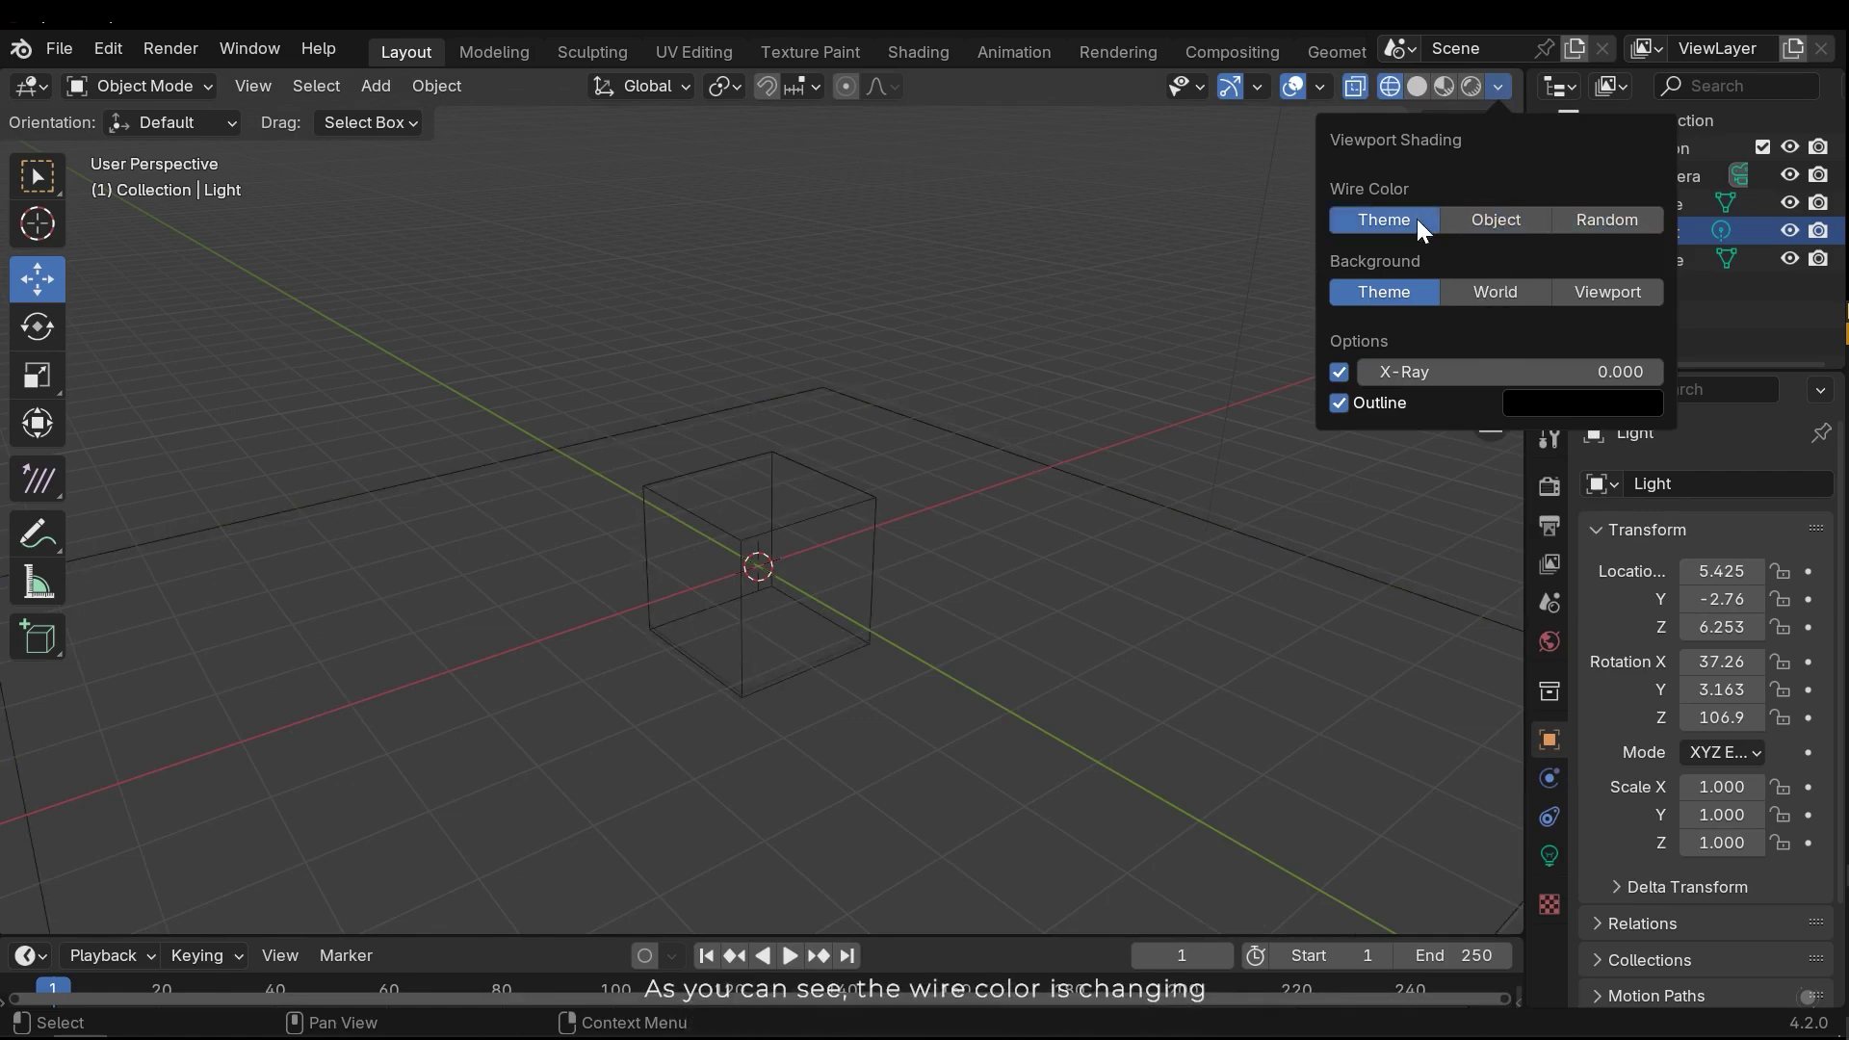
Return to Solid shading and cycle object colour through Object, Attribute, Texture, Random and Single to Material.
click(1418, 86)
click(1498, 88)
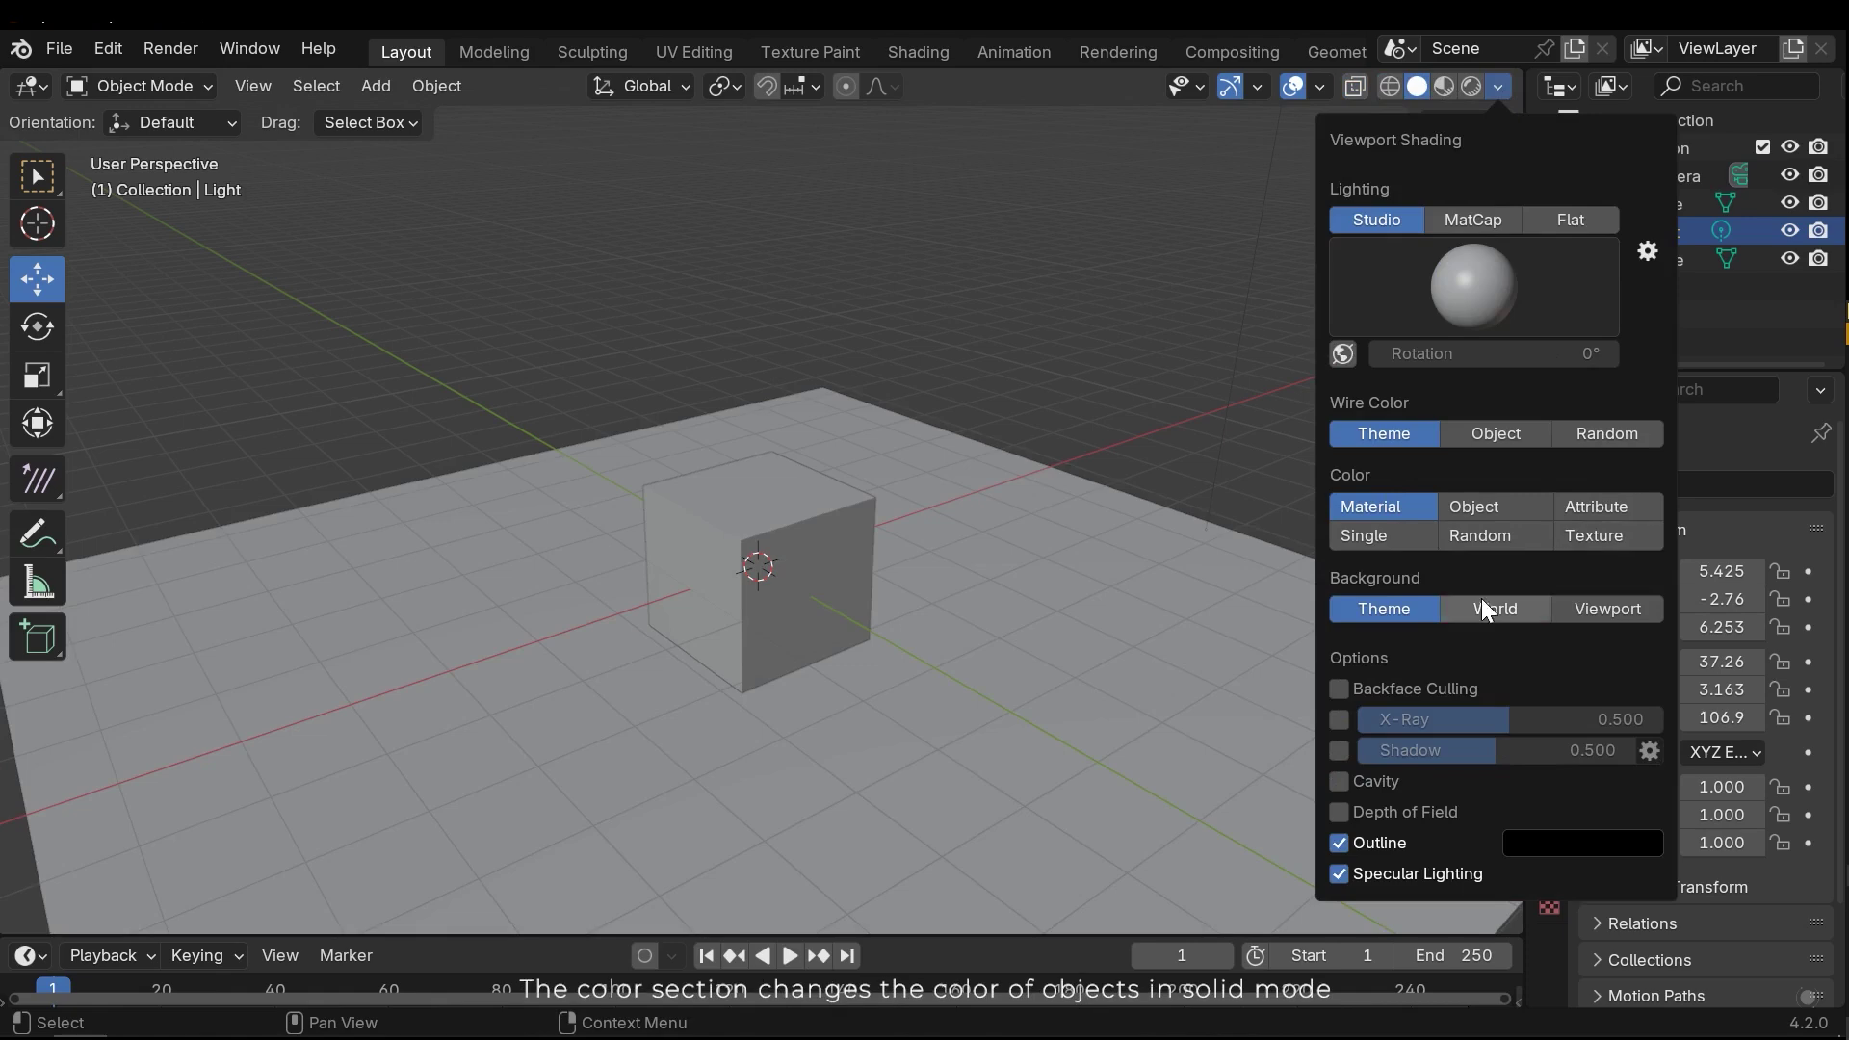
click(1479, 505)
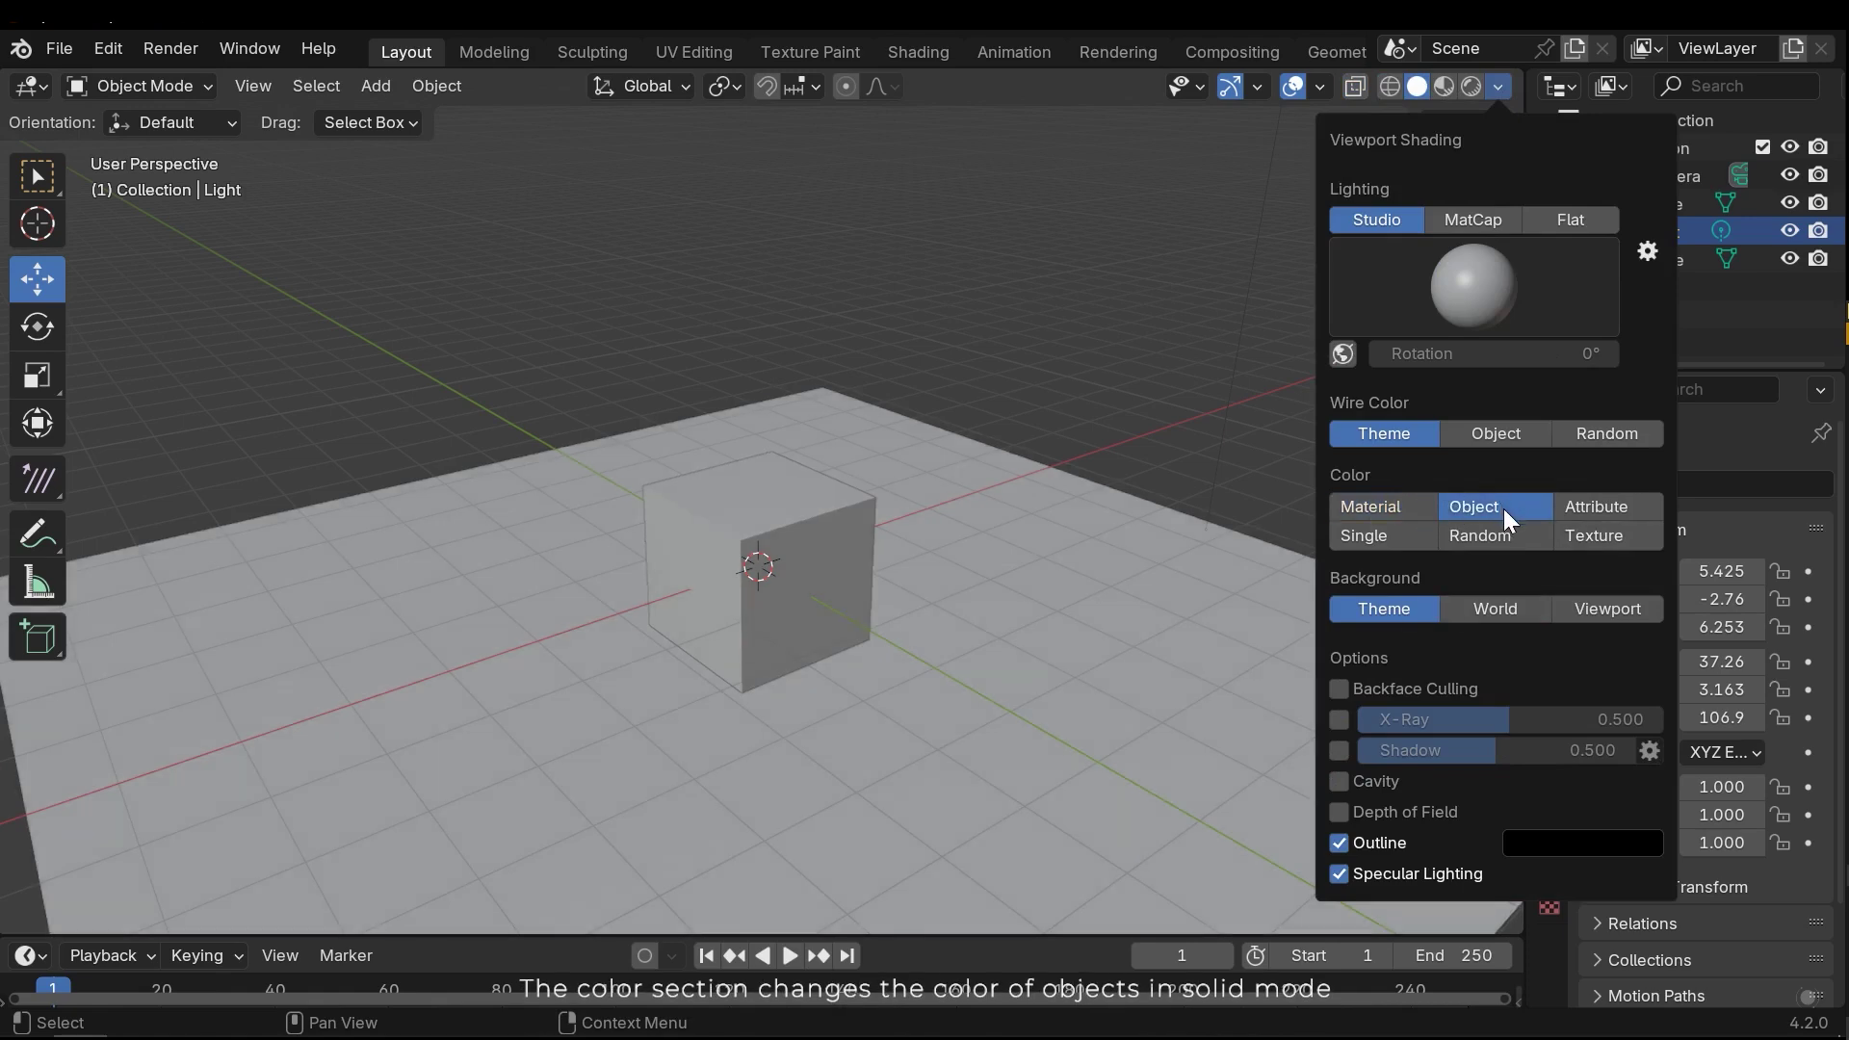
click(1614, 511)
click(1586, 537)
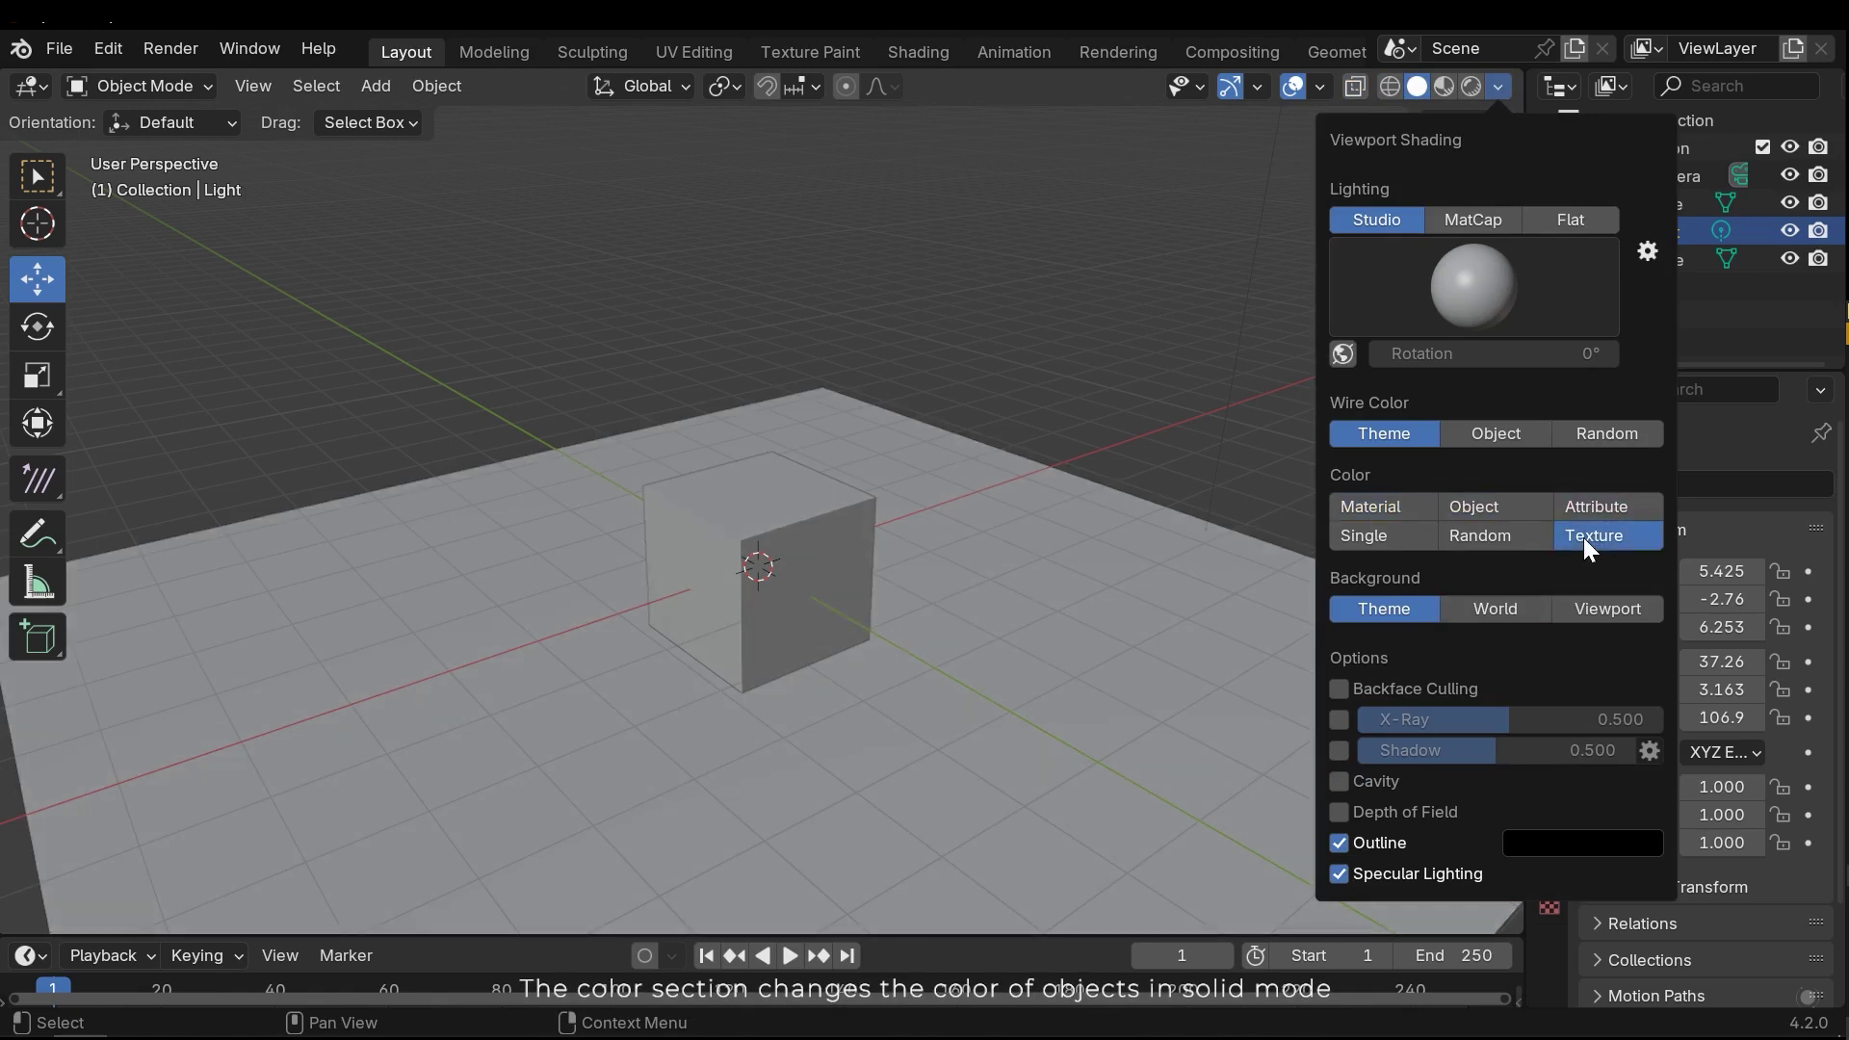
click(1511, 532)
click(1402, 535)
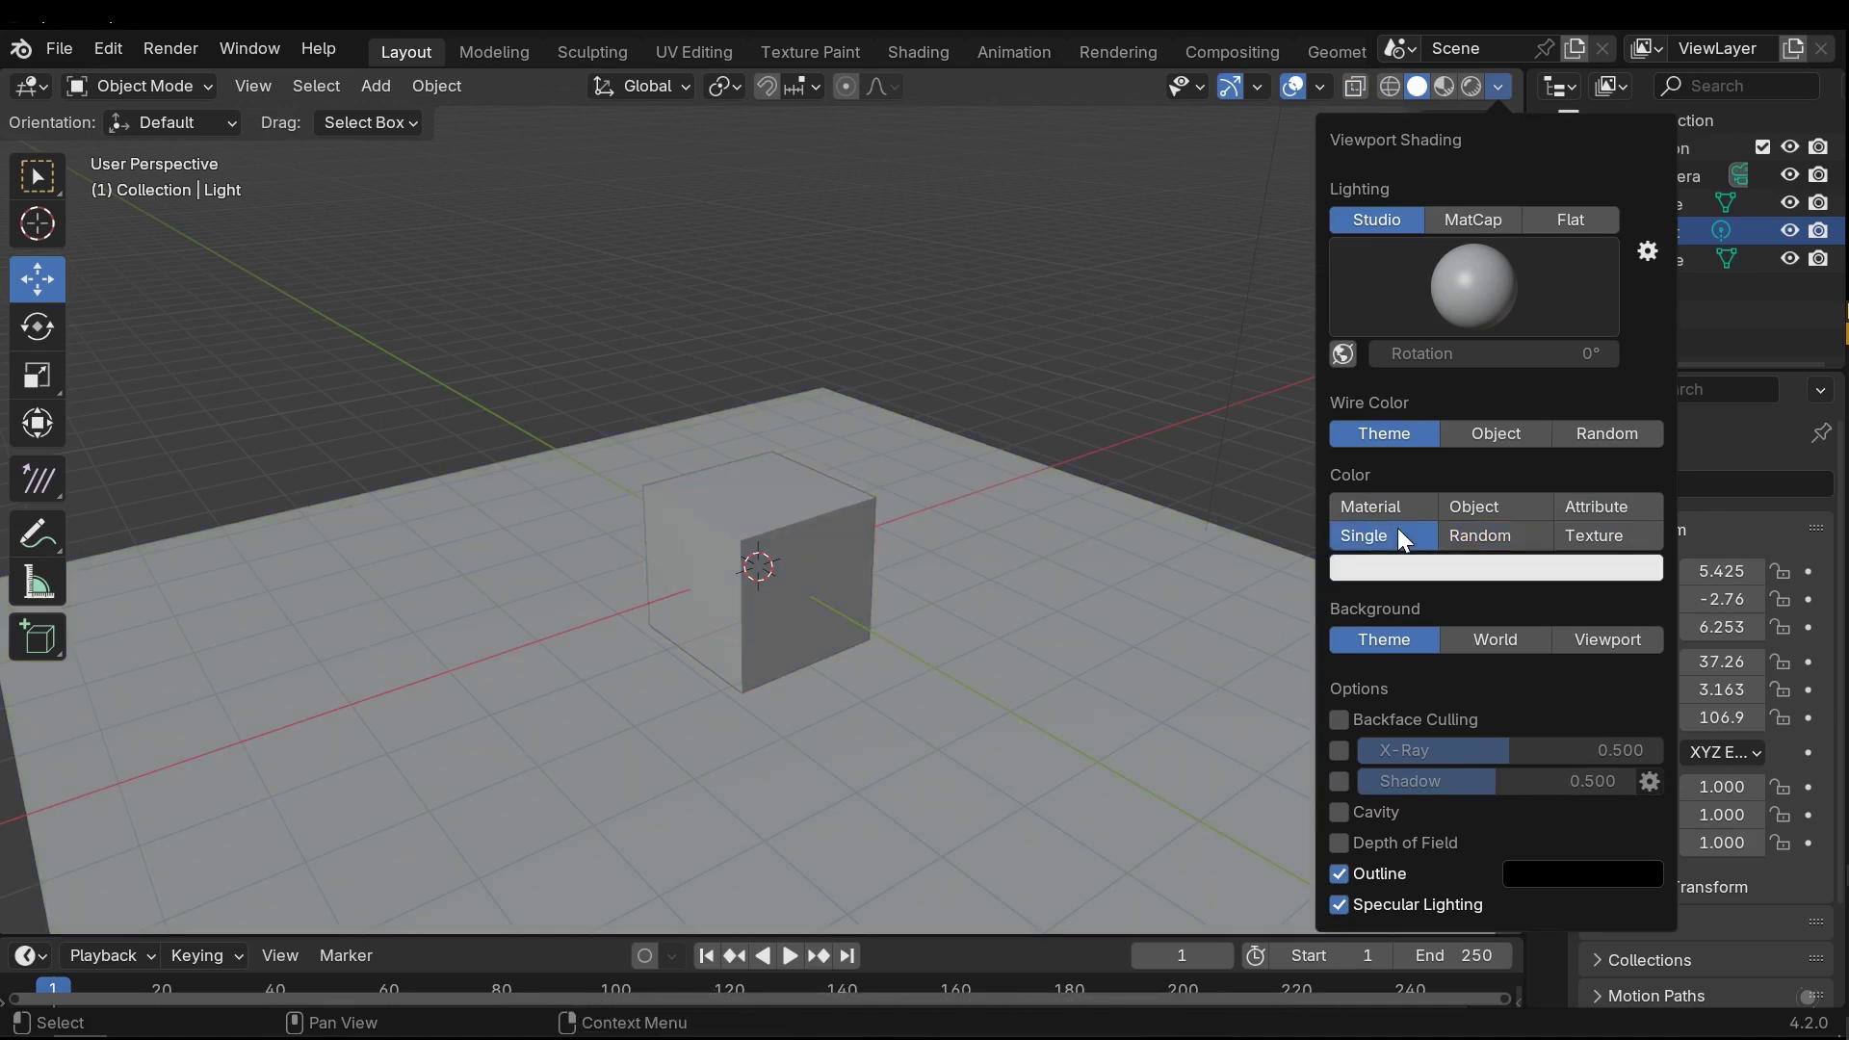
click(1397, 507)
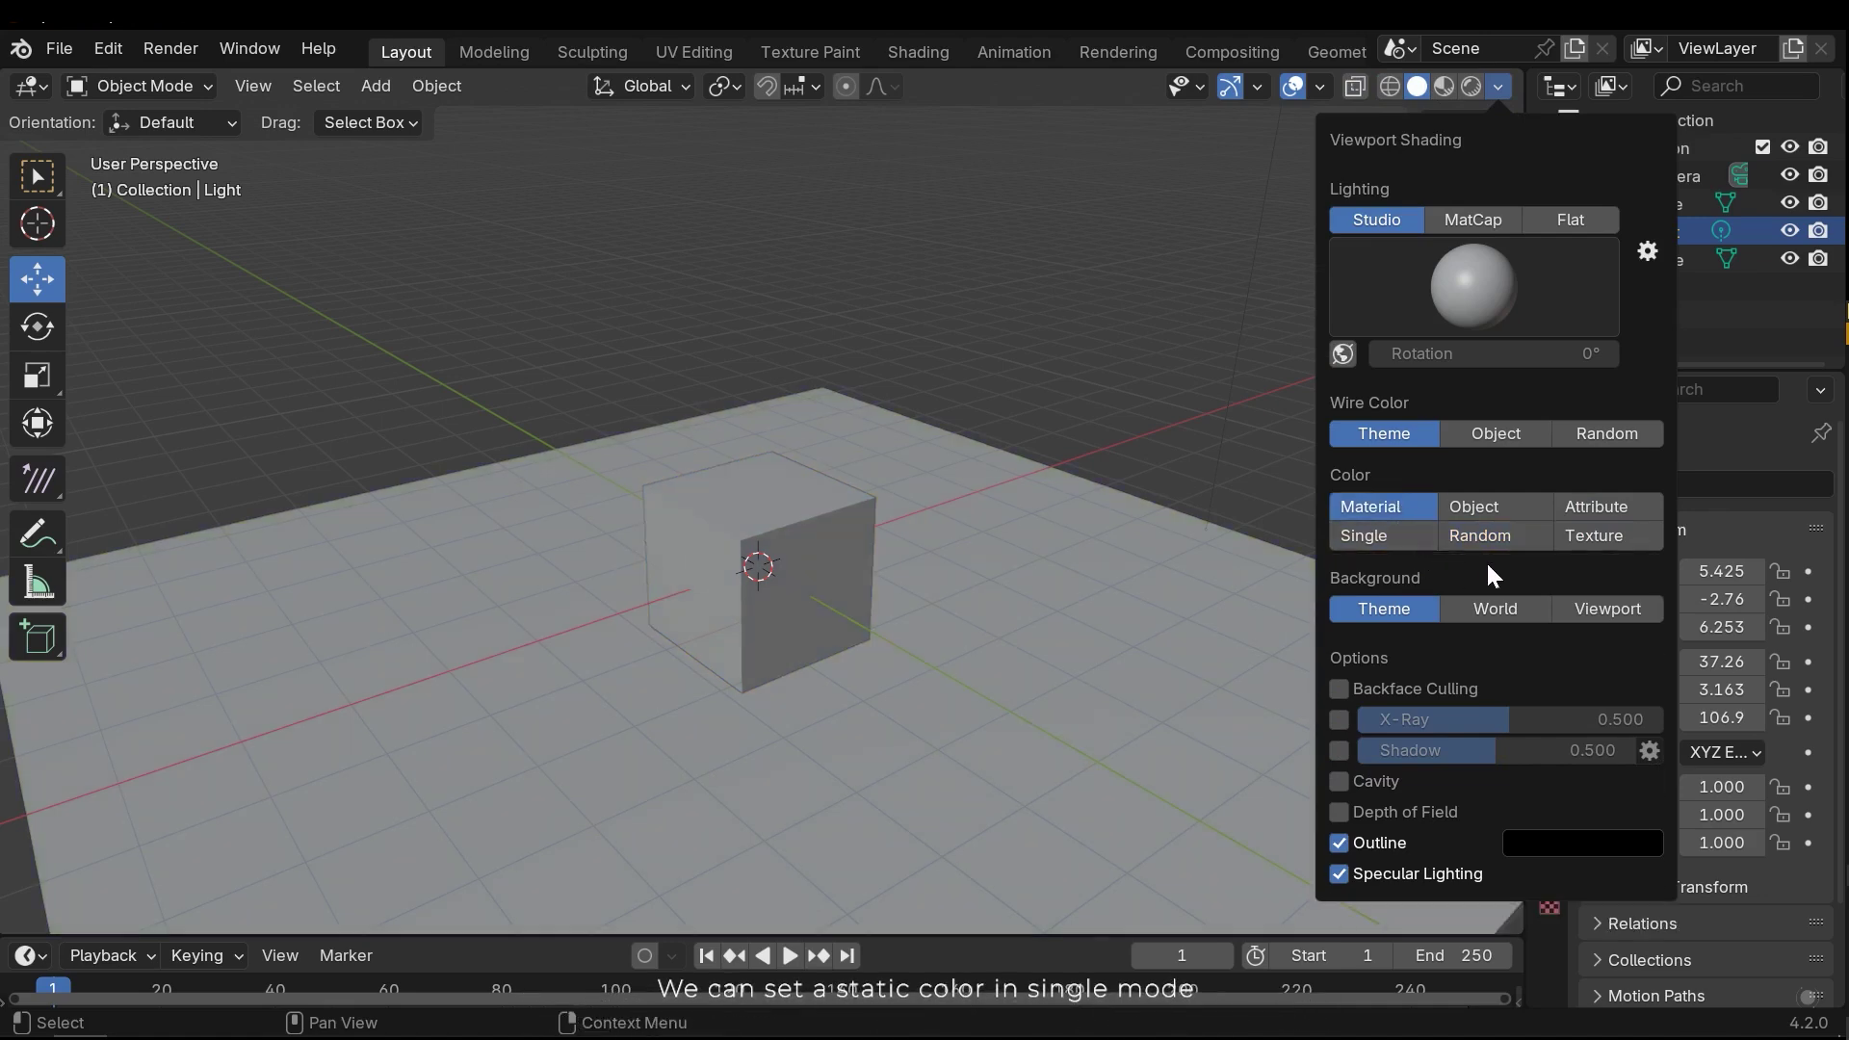
Try a red Single colour on all objects, then go back to Material colours.
click(1387, 536)
click(1456, 570)
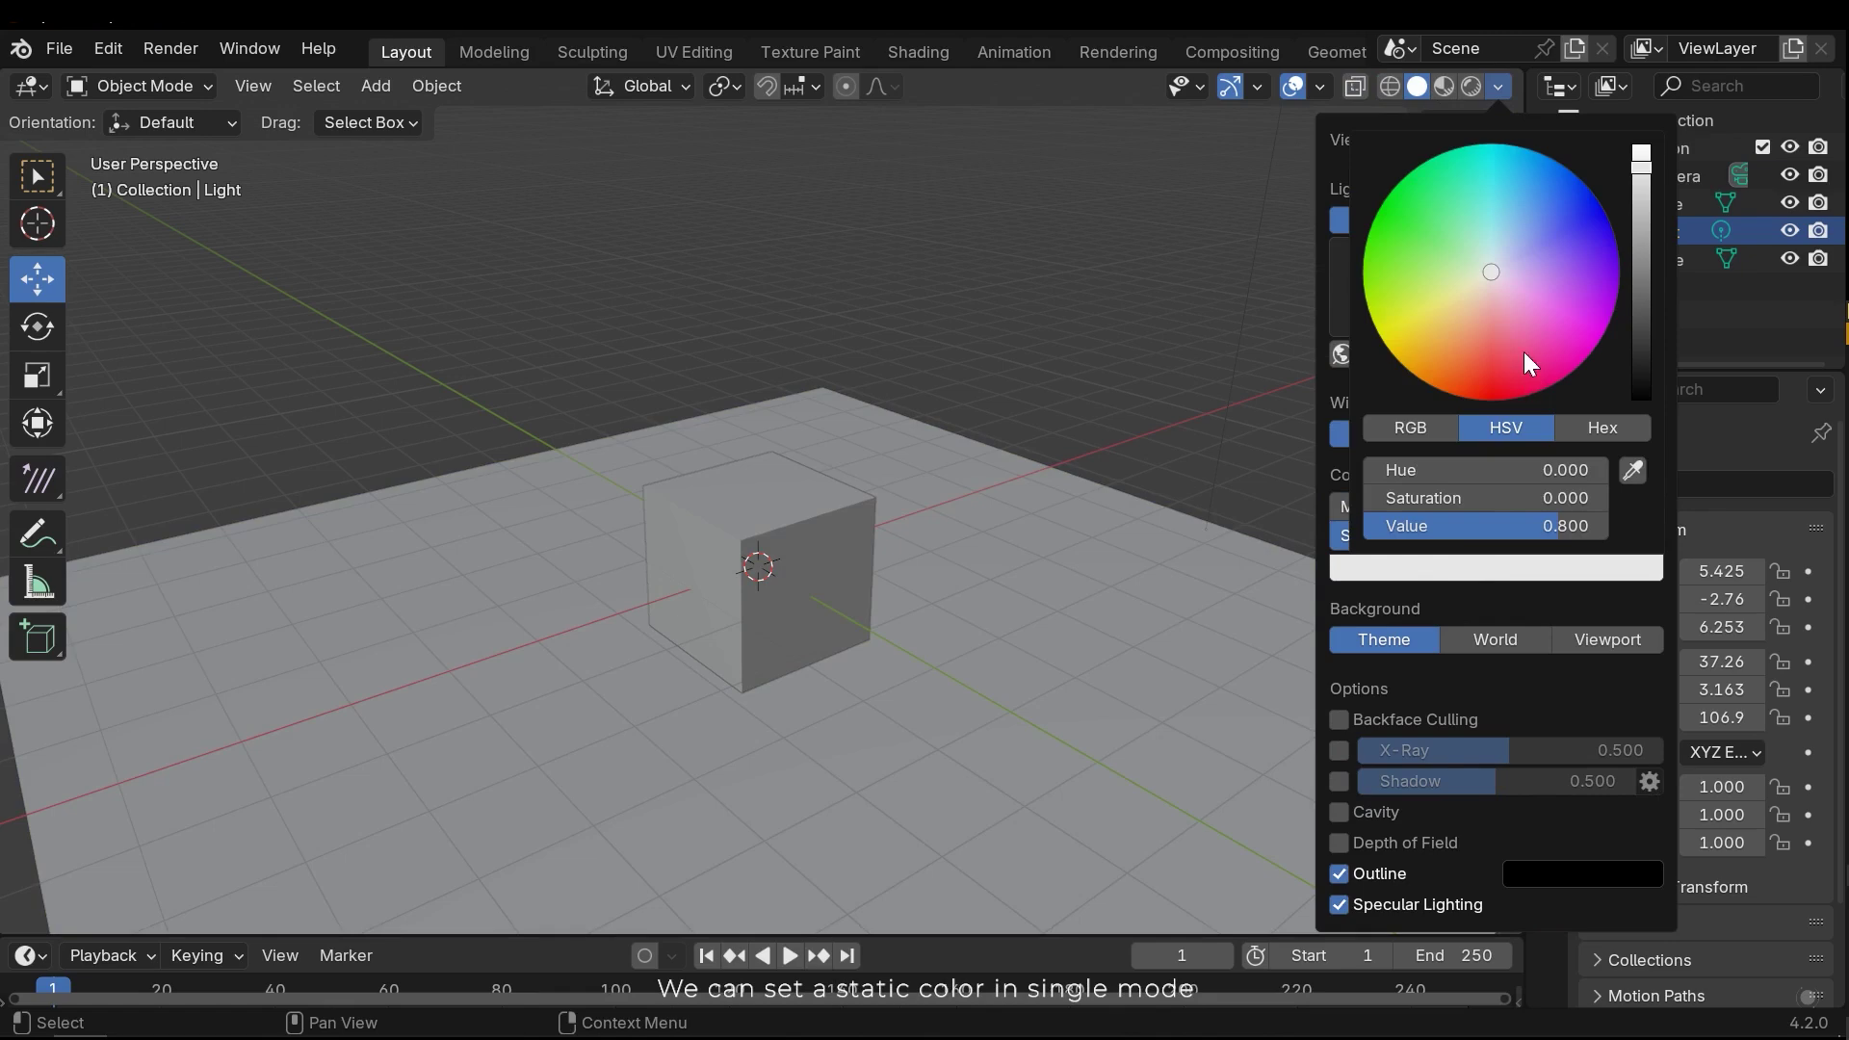
drag(1526, 355, 1473, 378)
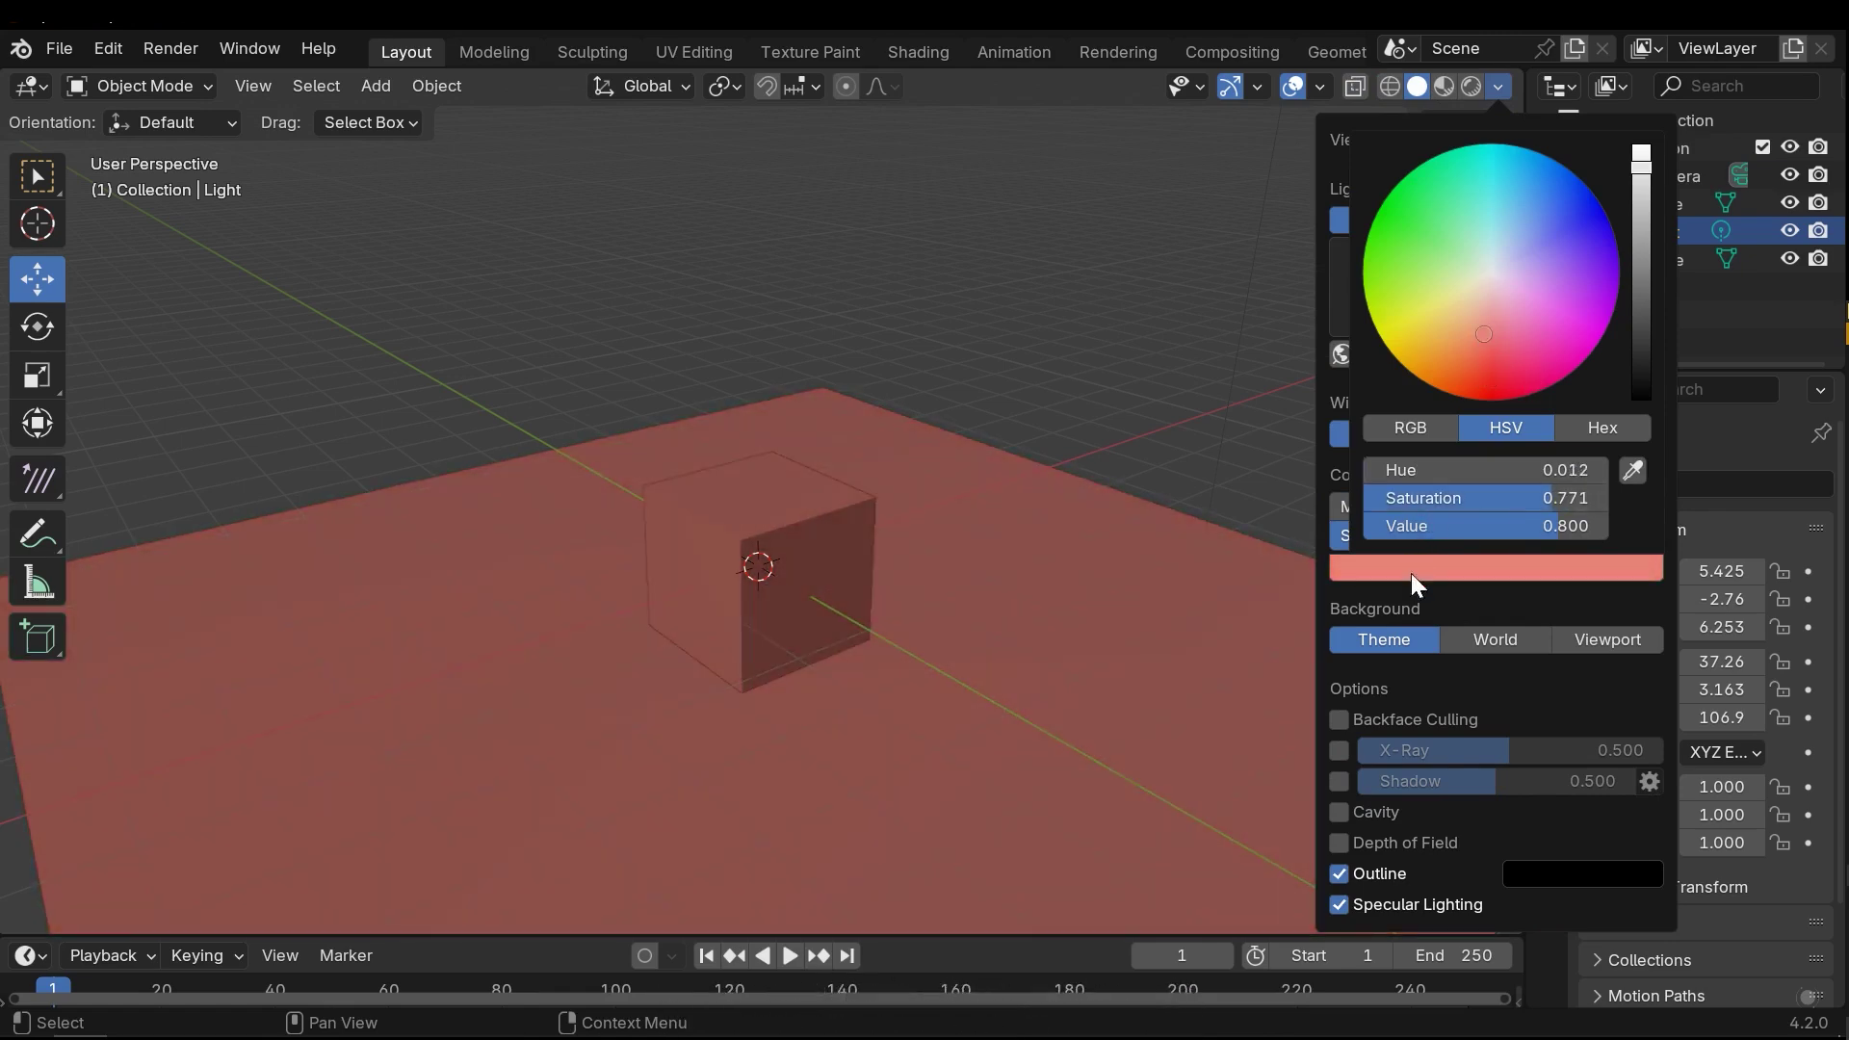
click(1387, 508)
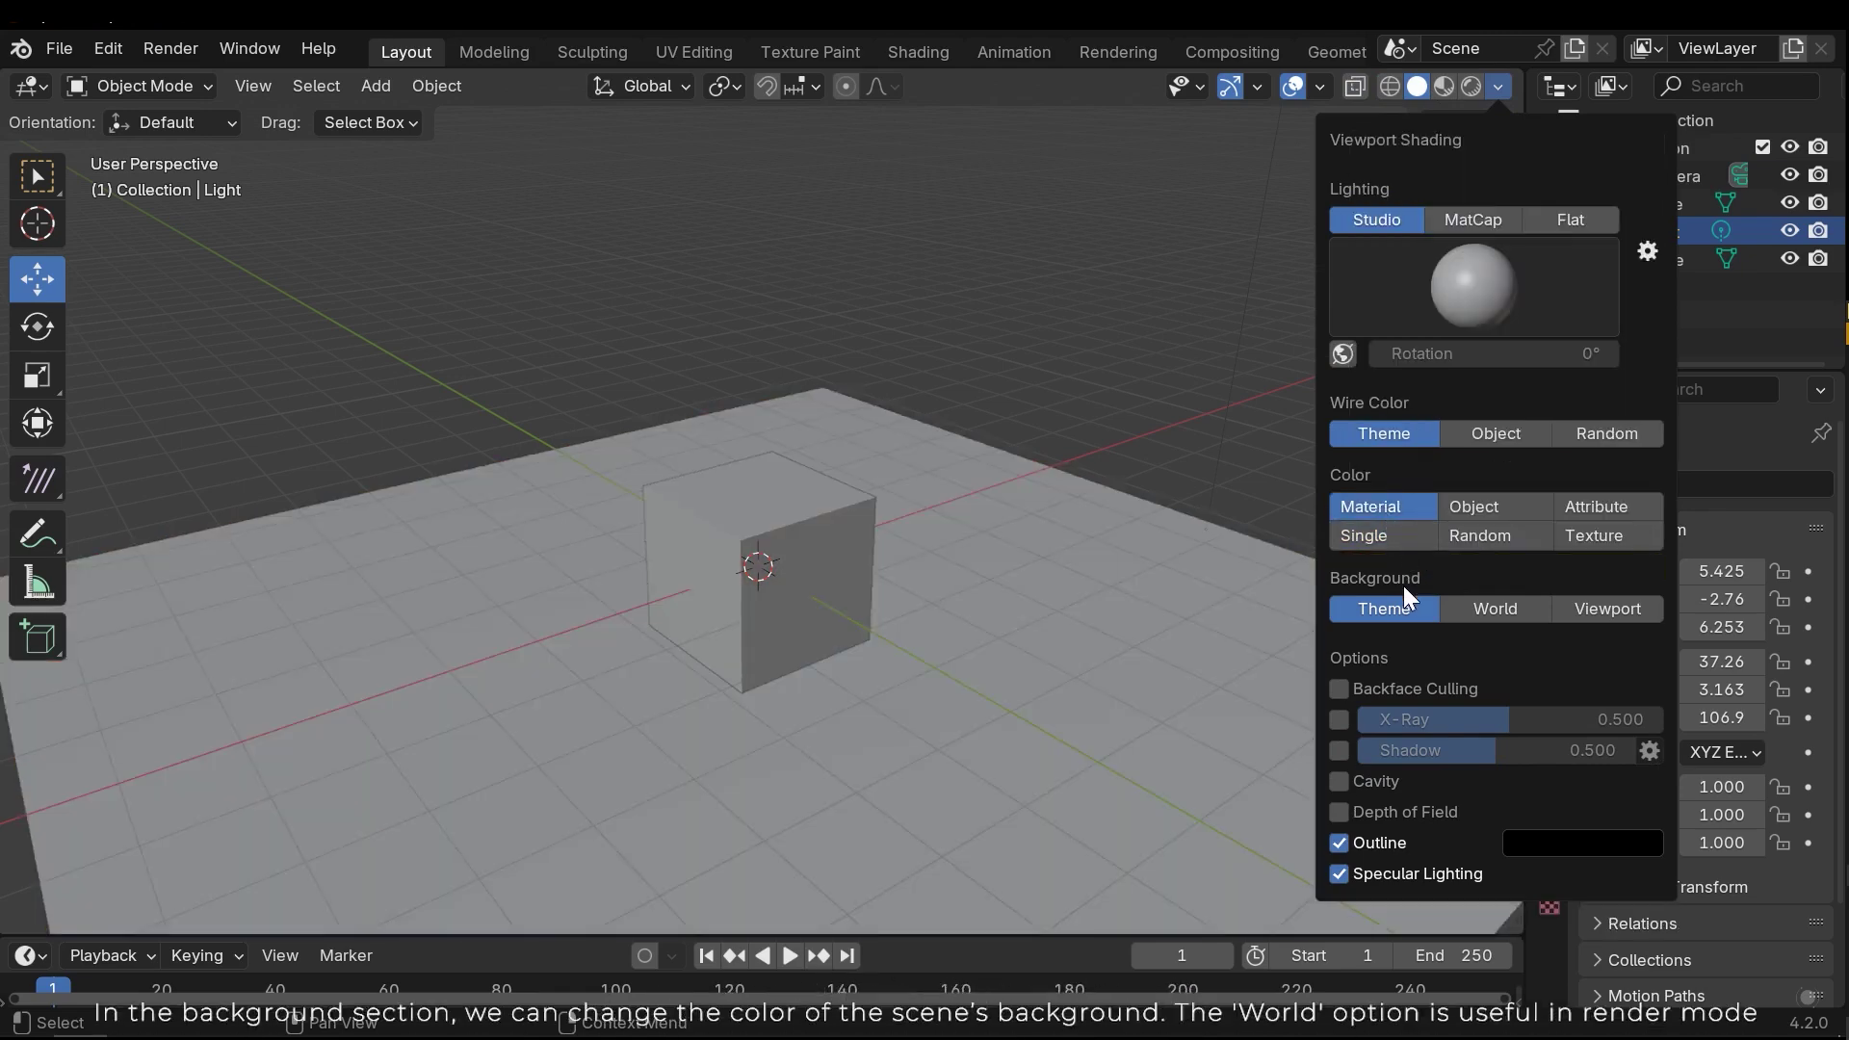
Set the background to World, then try a dark purple Viewport background before returning to Theme.
click(1494, 609)
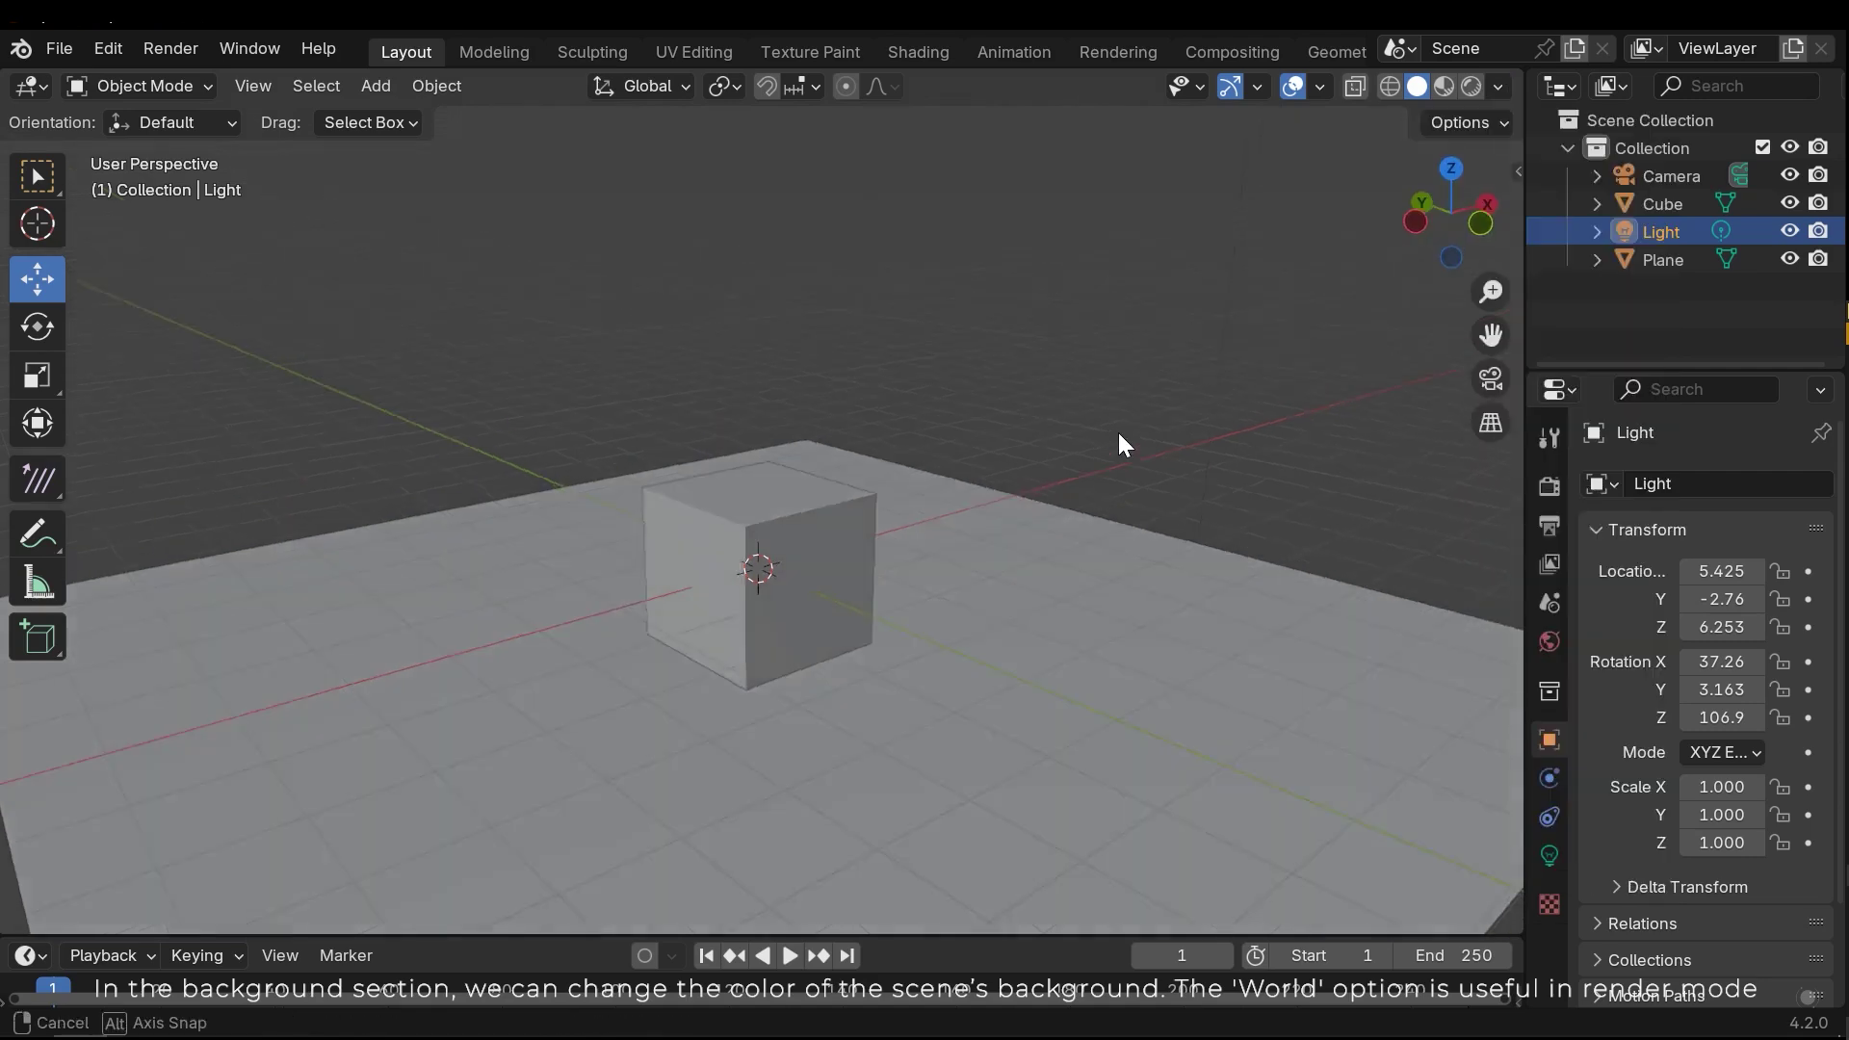
middle_drag(1118, 432, 1142, 401)
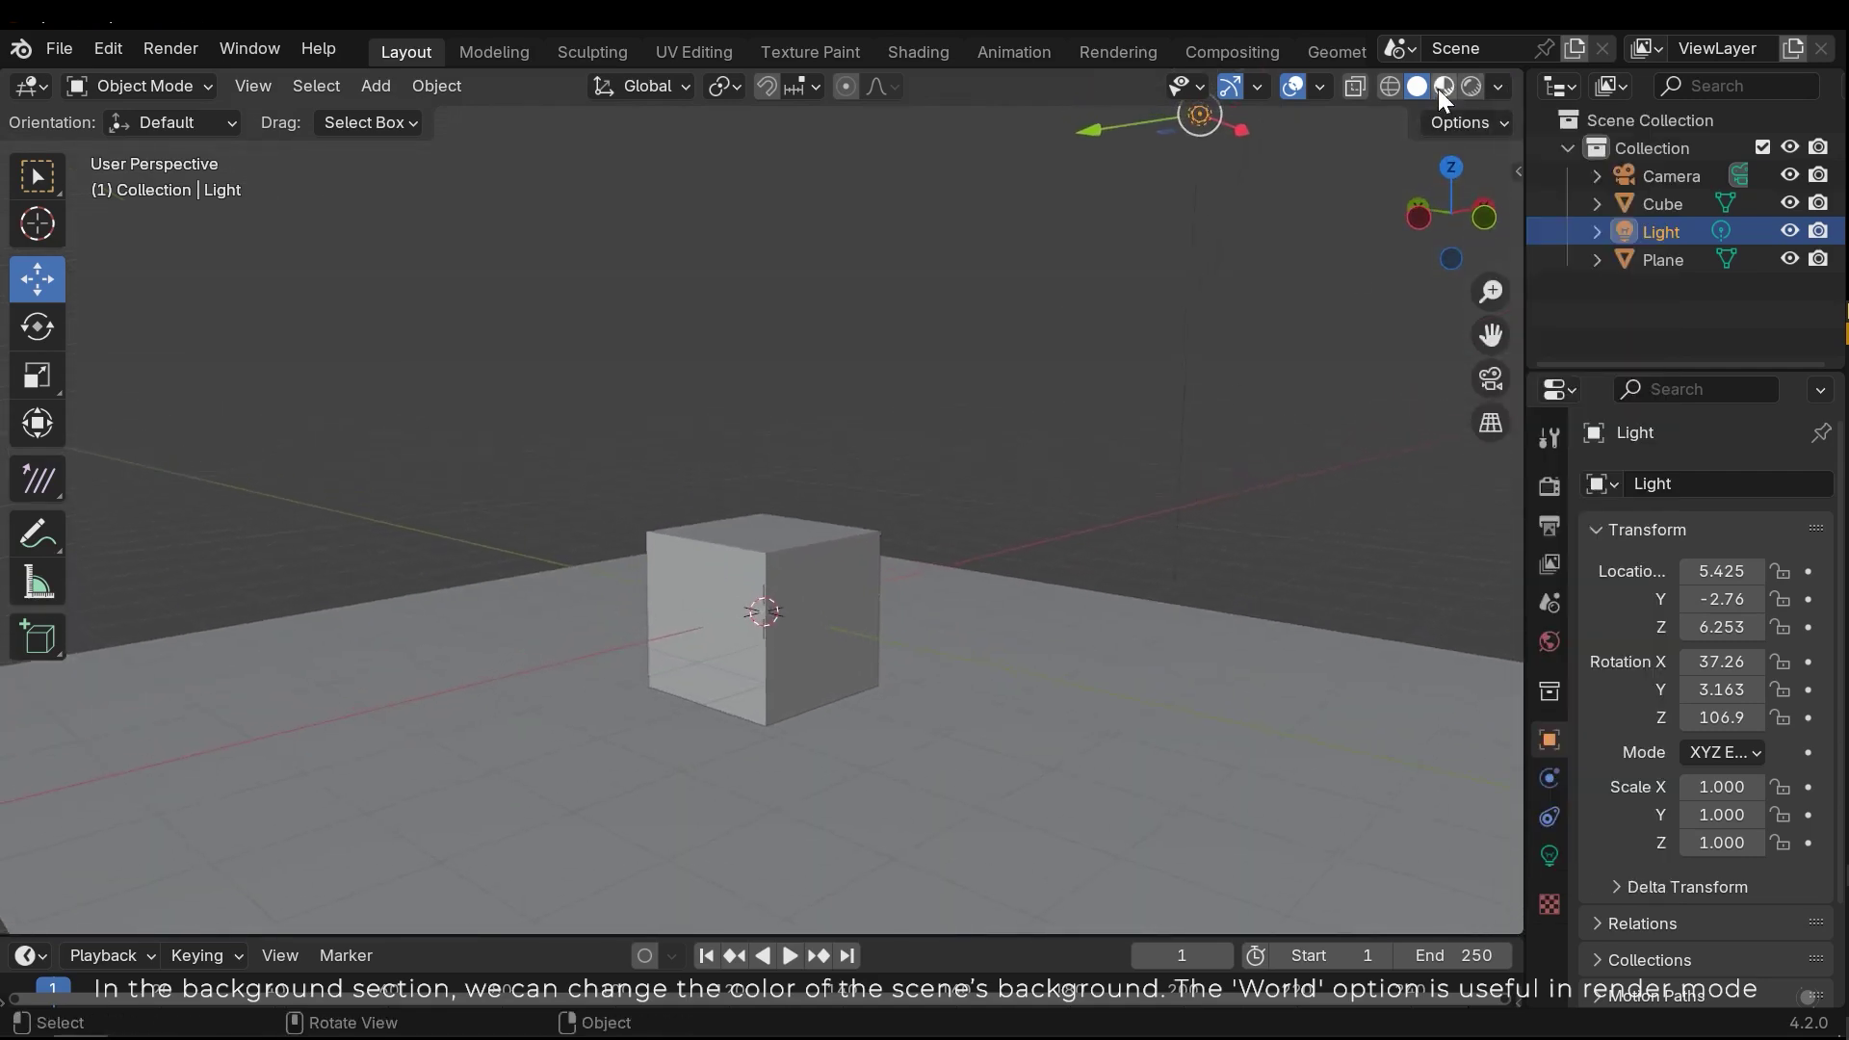
click(1495, 89)
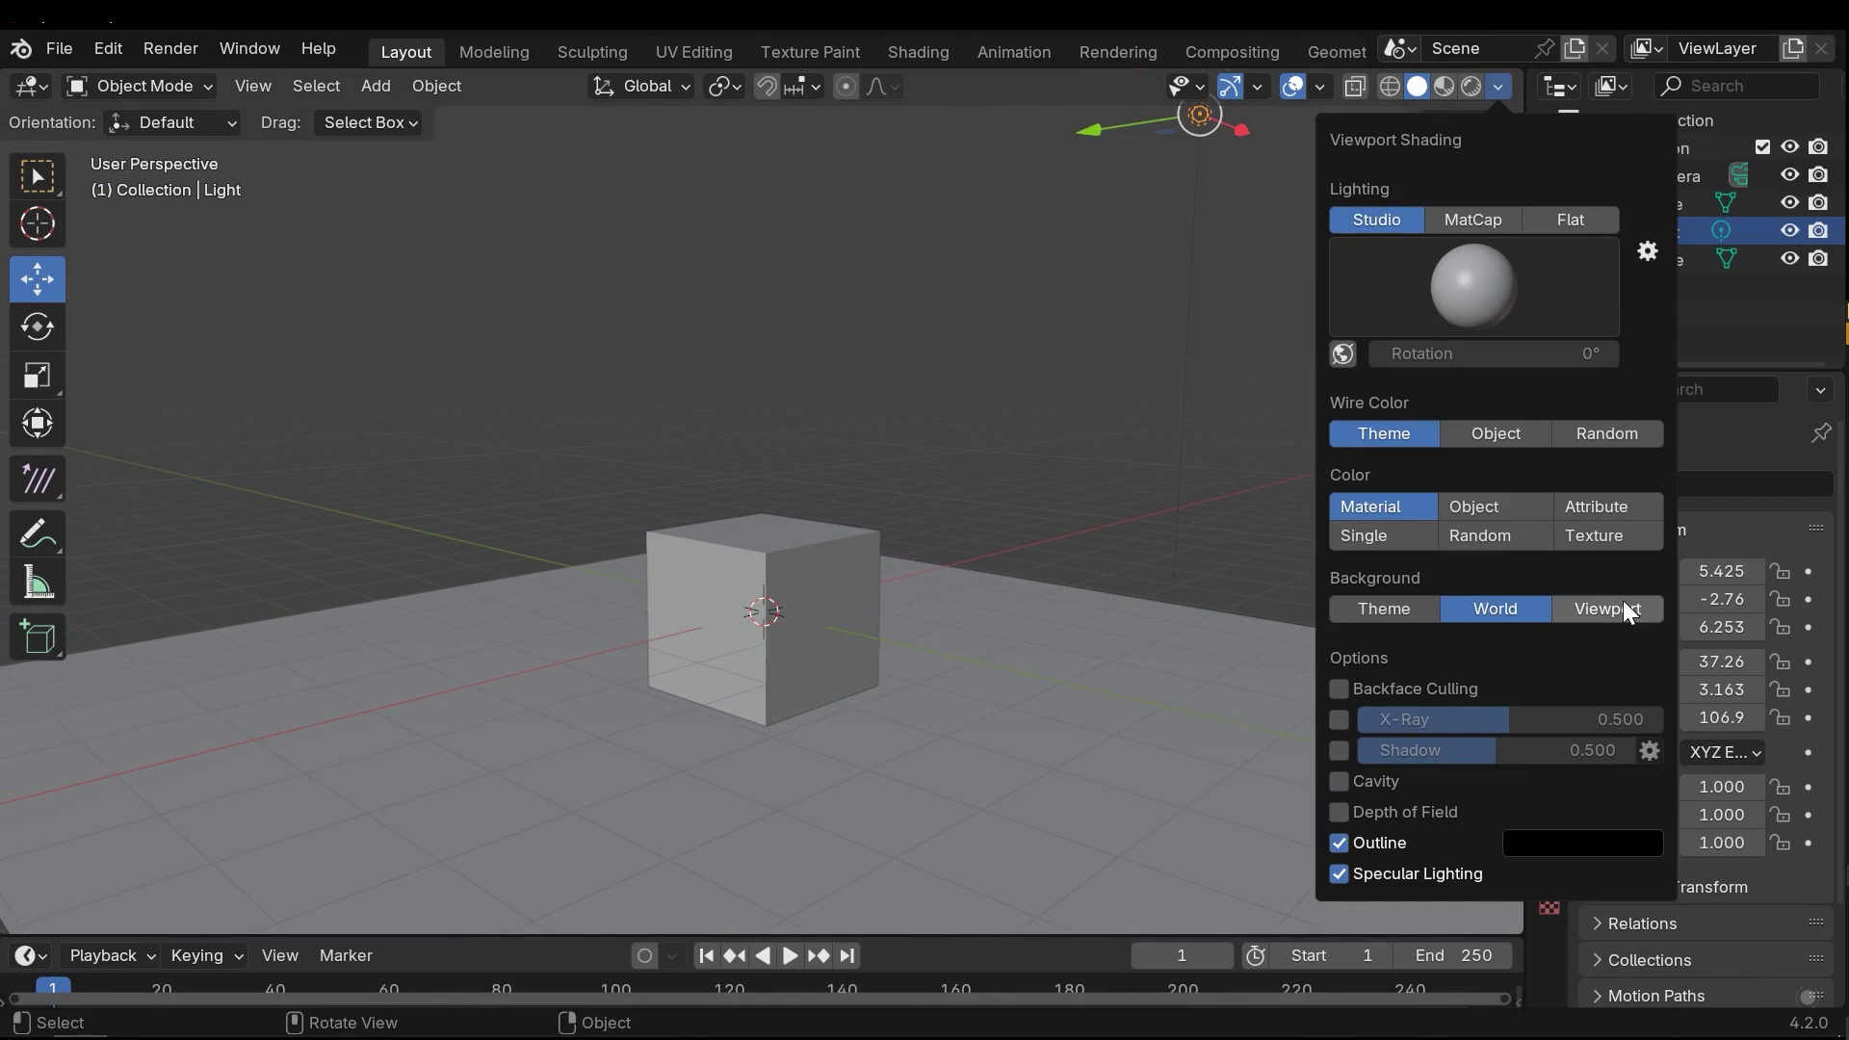
click(1606, 607)
click(1498, 638)
mouse_move(1488, 384)
mouse_down()
mouse_move(1515, 388)
mouse_move(1506, 429)
mouse_move(1440, 392)
mouse_move(1523, 393)
mouse_up()
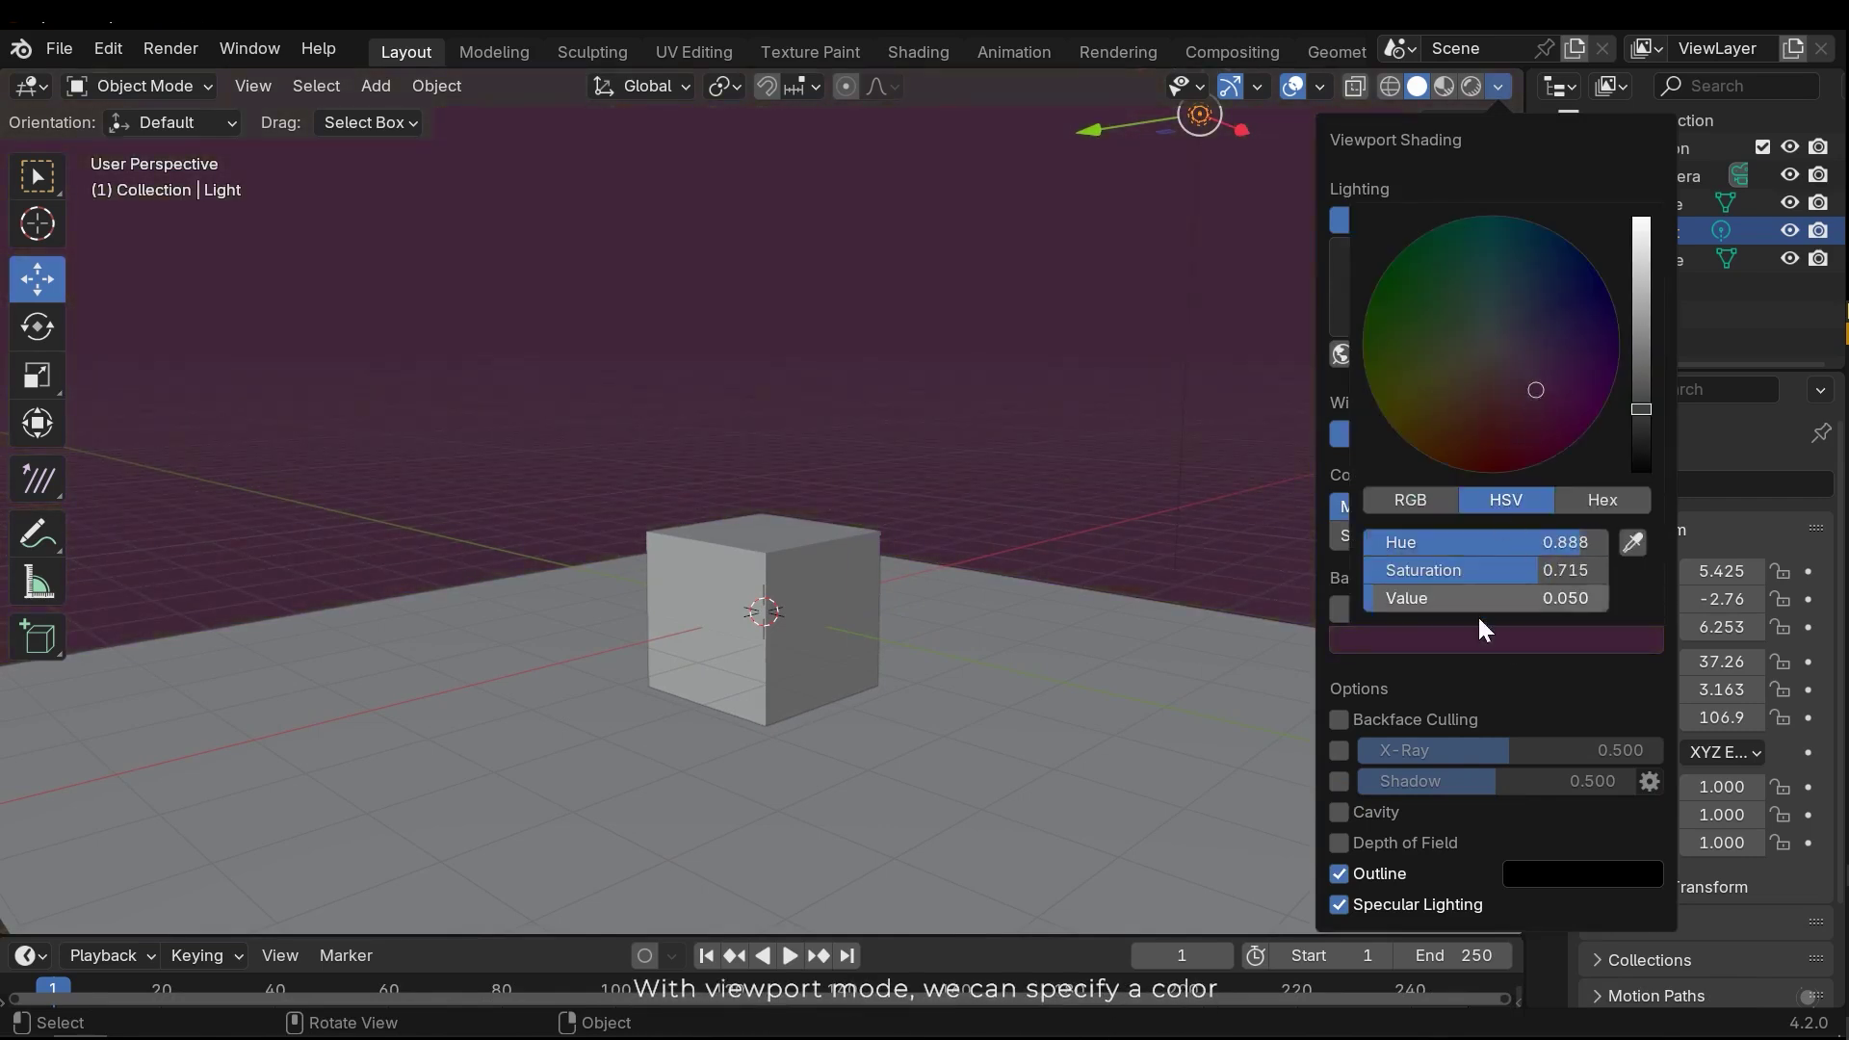
click(1365, 617)
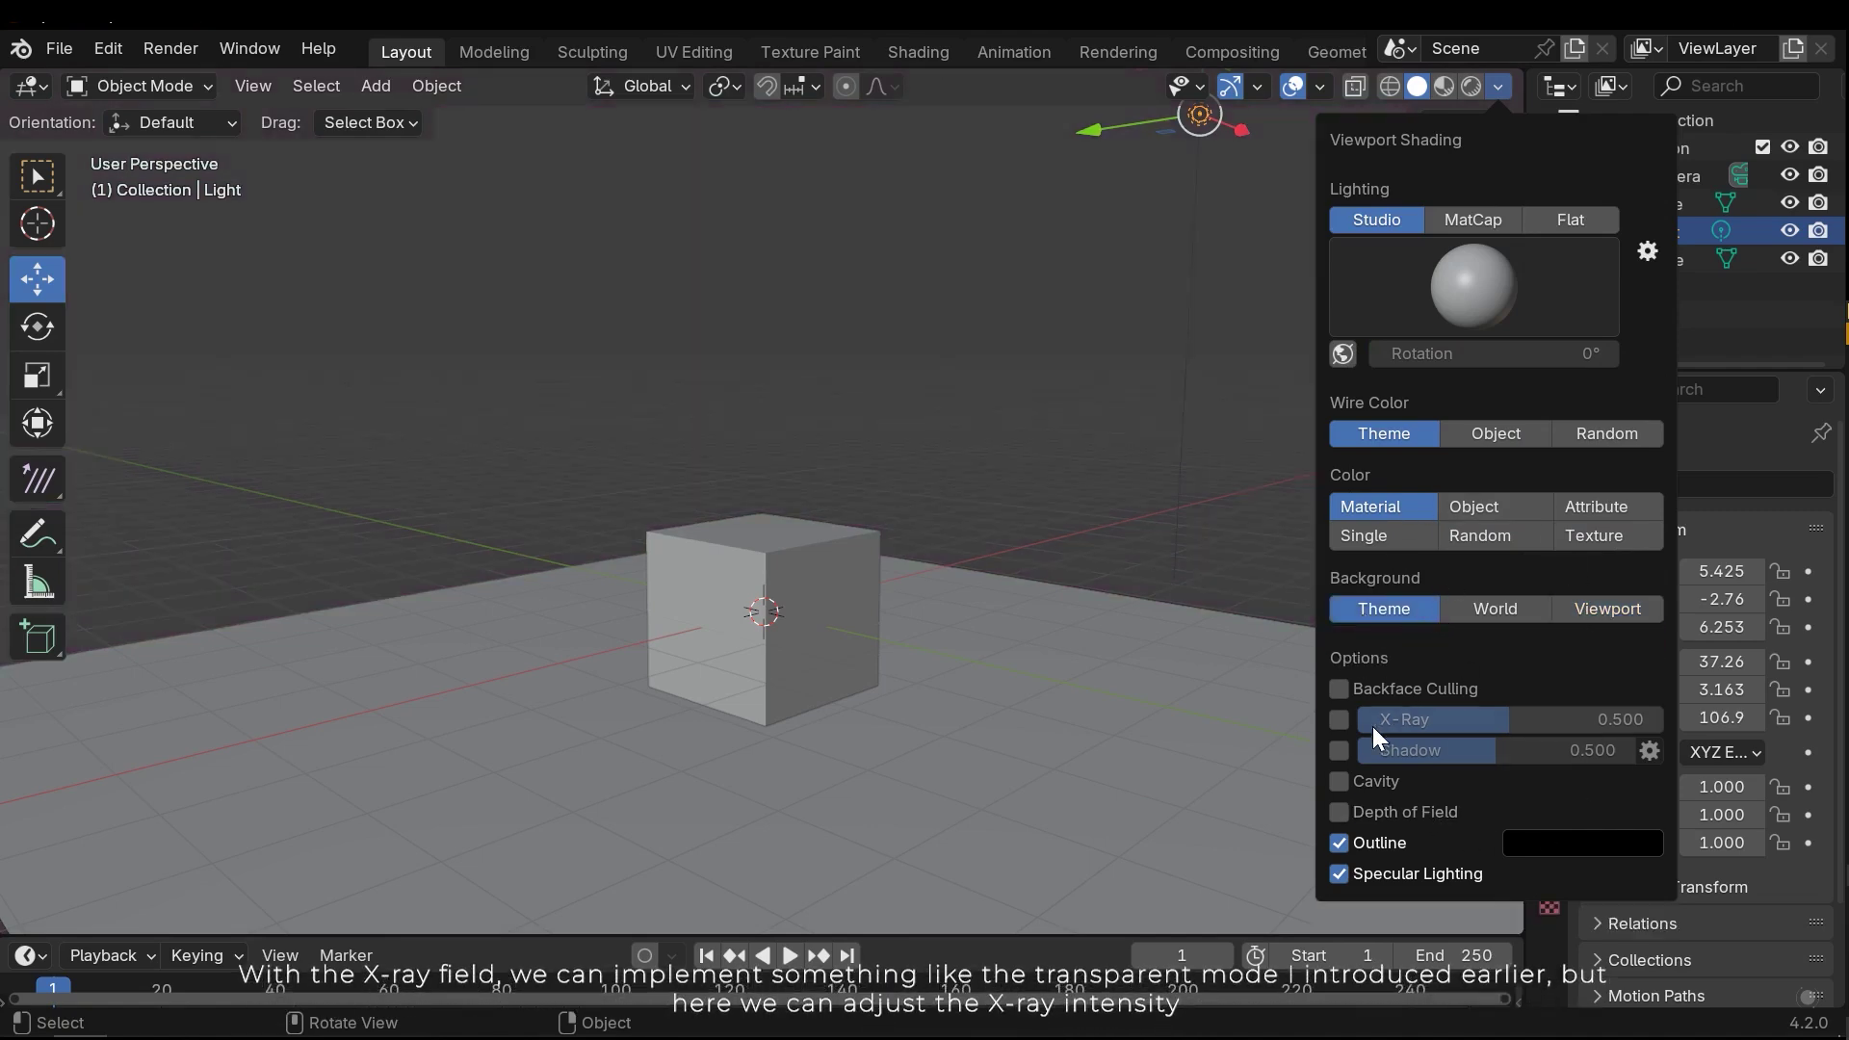
Turn on X-Ray, adjust its transparency strength, then switch X-Ray off.
click(1340, 720)
click(1340, 721)
click(1340, 720)
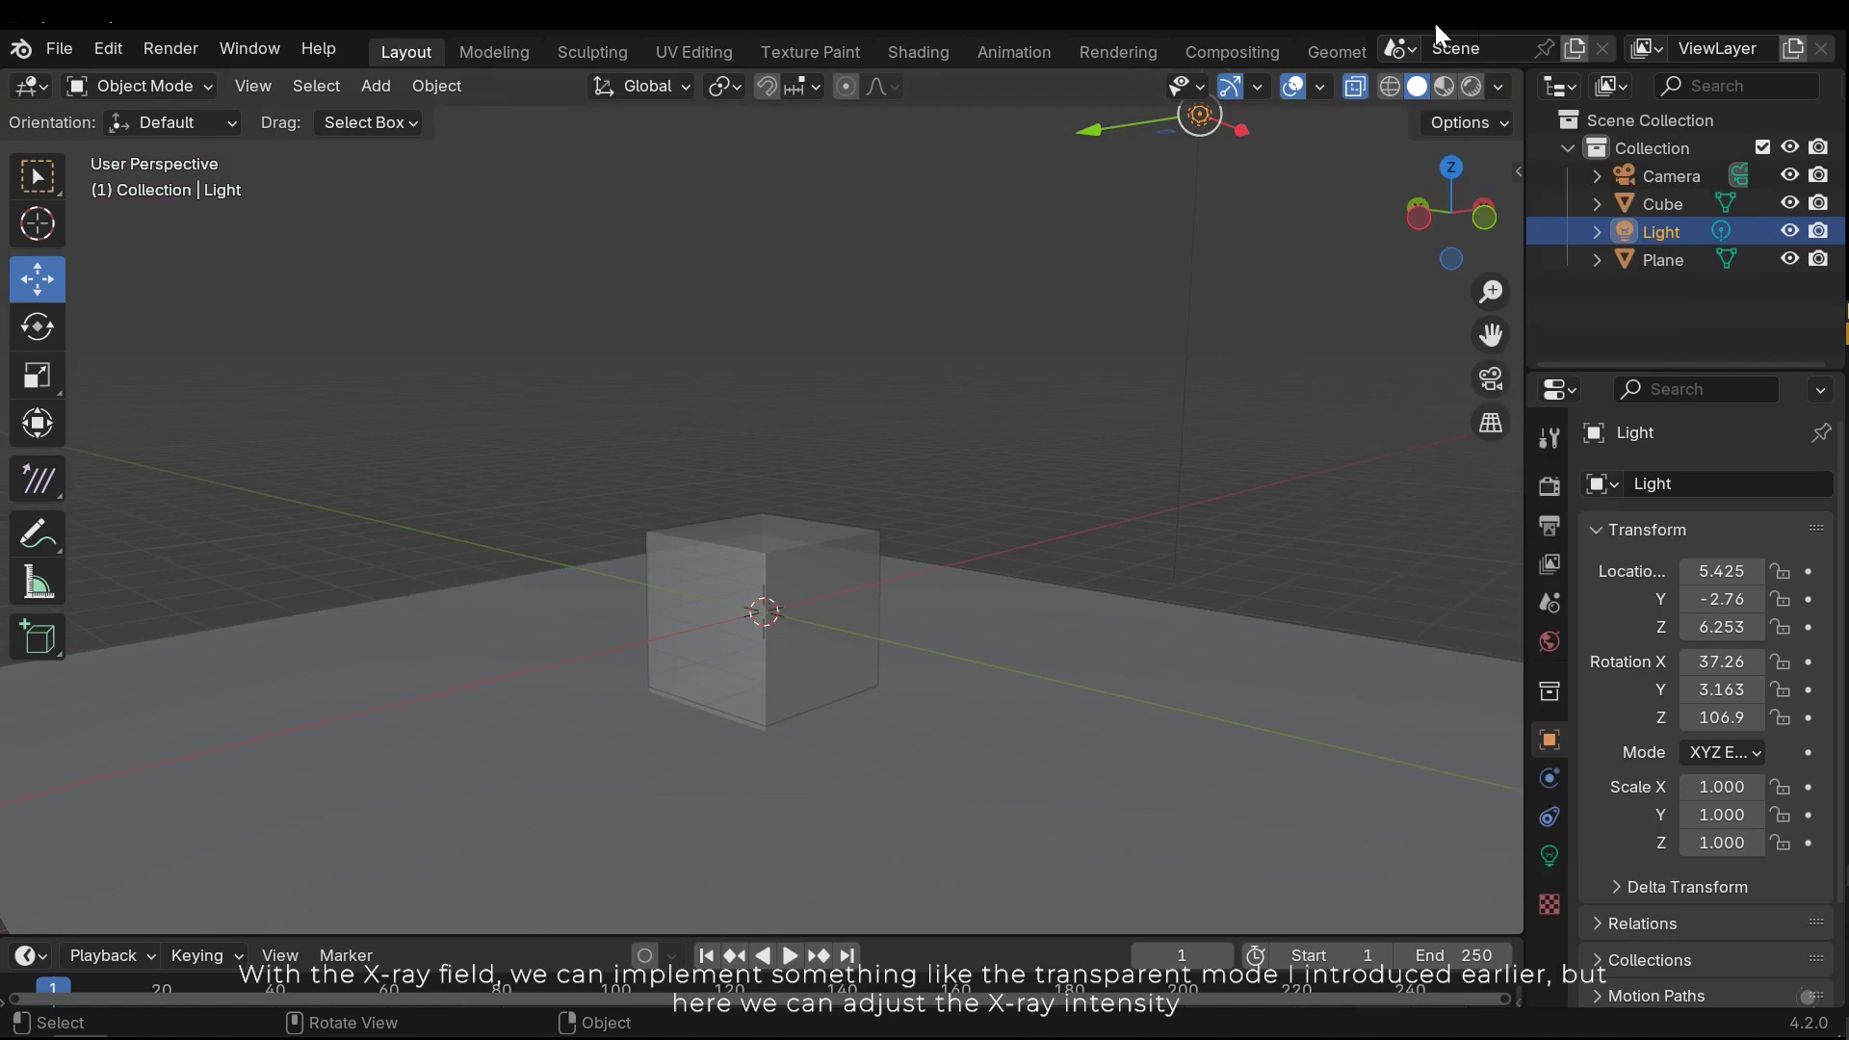
click(1497, 87)
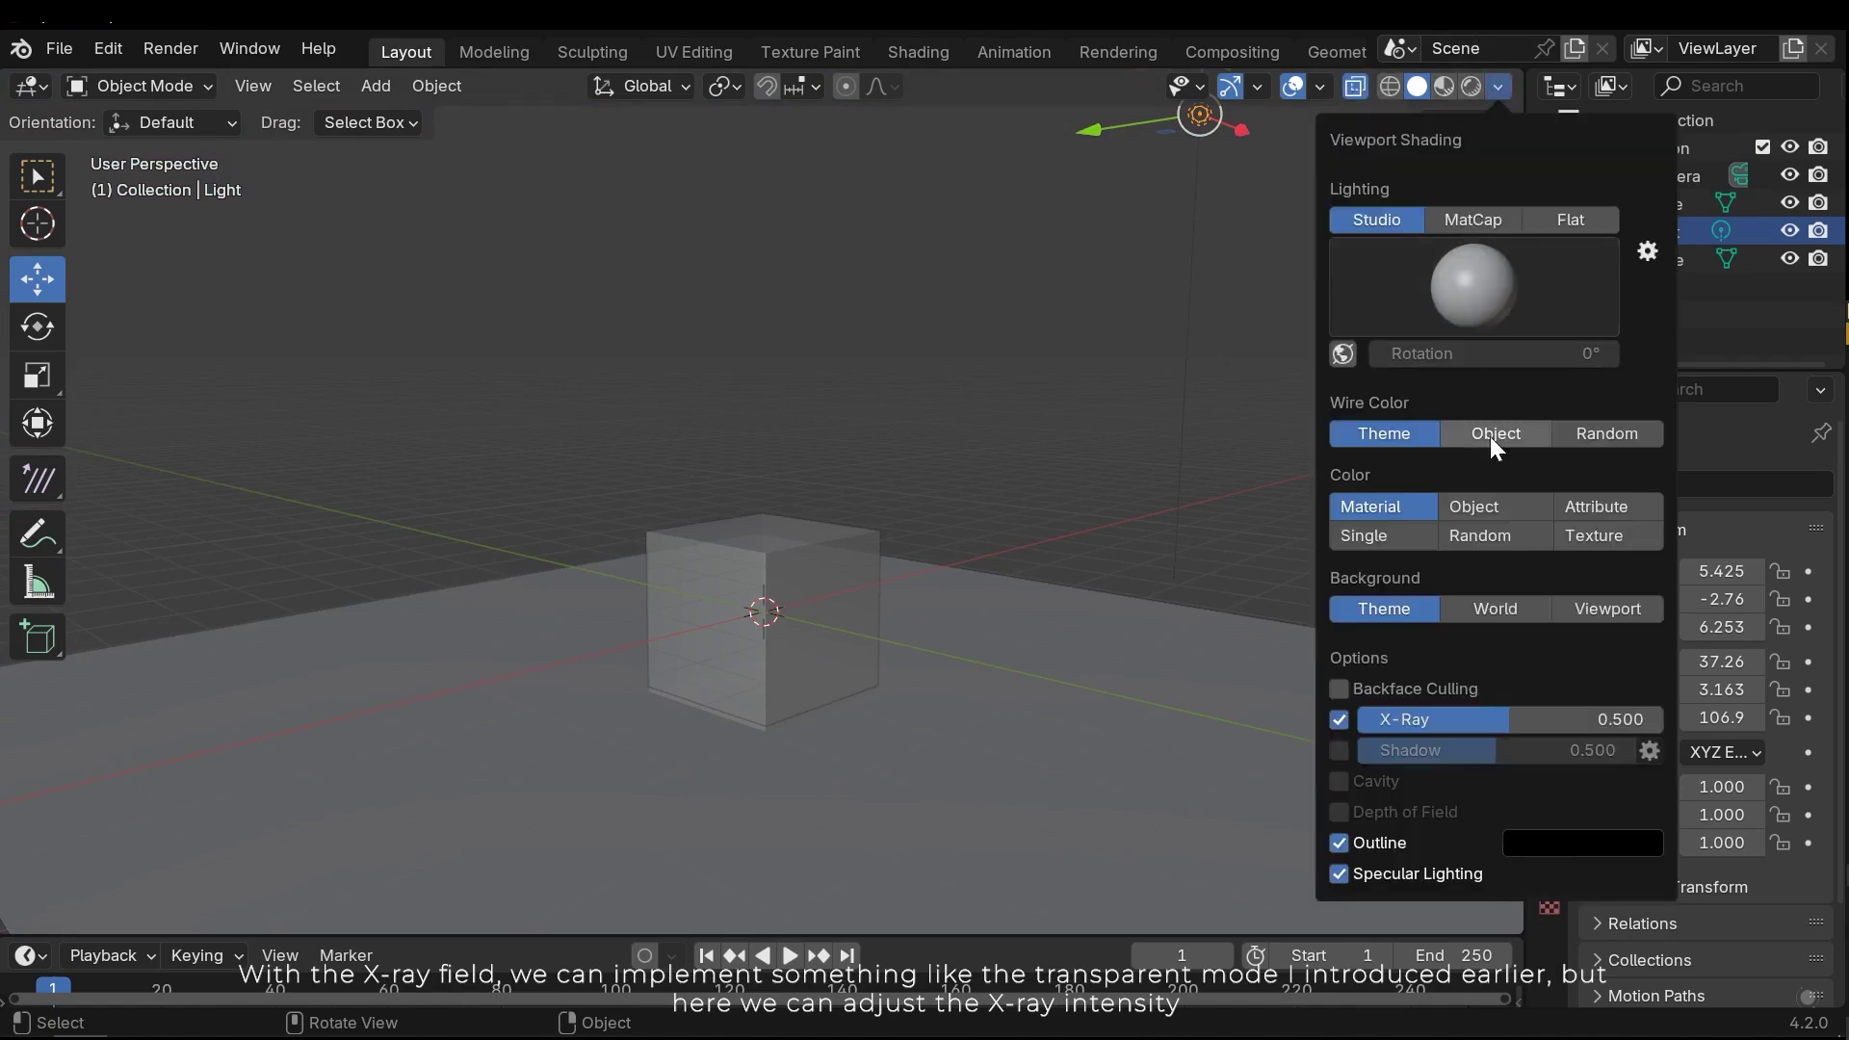
mouse_move(1472, 724)
mouse_down()
mouse_move(1628, 724)
mouse_move(1319, 724)
mouse_move(1541, 724)
mouse_move(1487, 731)
mouse_up()
click(1340, 722)
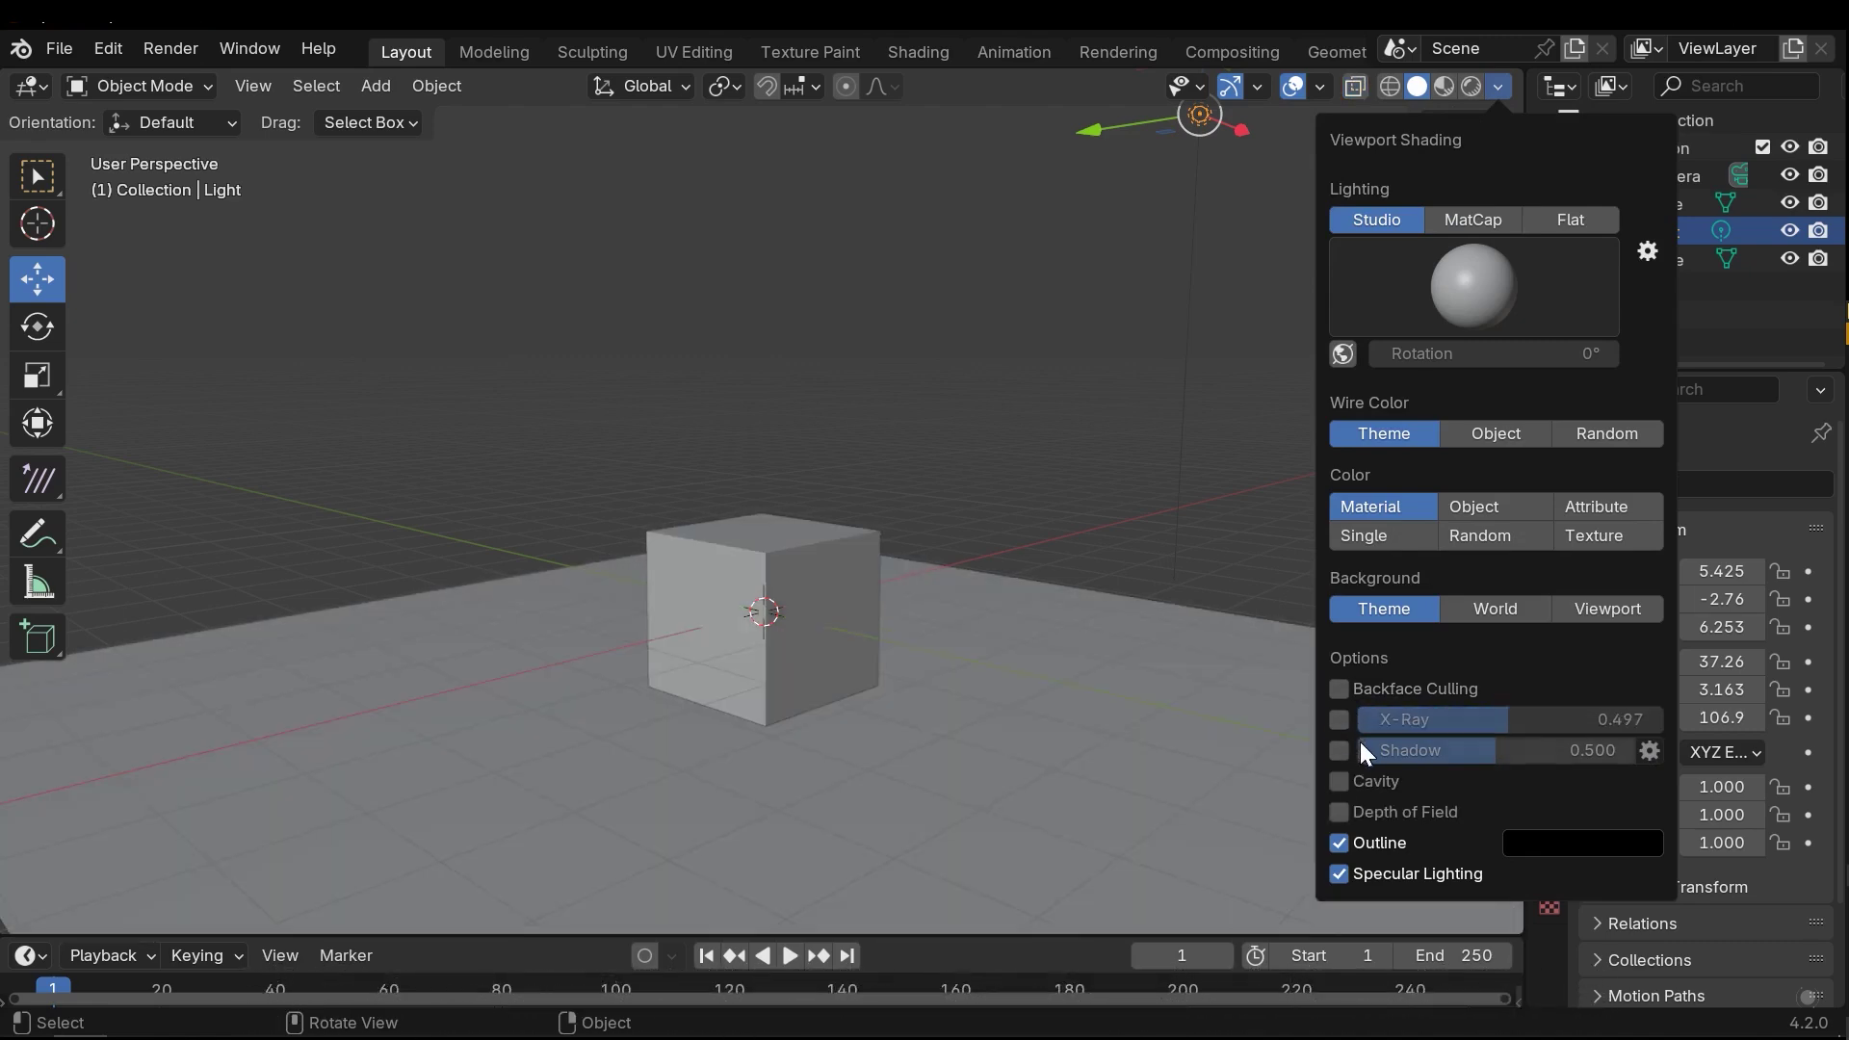
Enable the viewport shadow, raise its intensity to 0.552, then switch the shadow off.
click(1339, 750)
mouse_move(1108, 665)
middle_down()
mouse_move(857, 574)
mouse_move(792, 616)
mouse_move(863, 529)
mouse_move(844, 606)
middle_up()
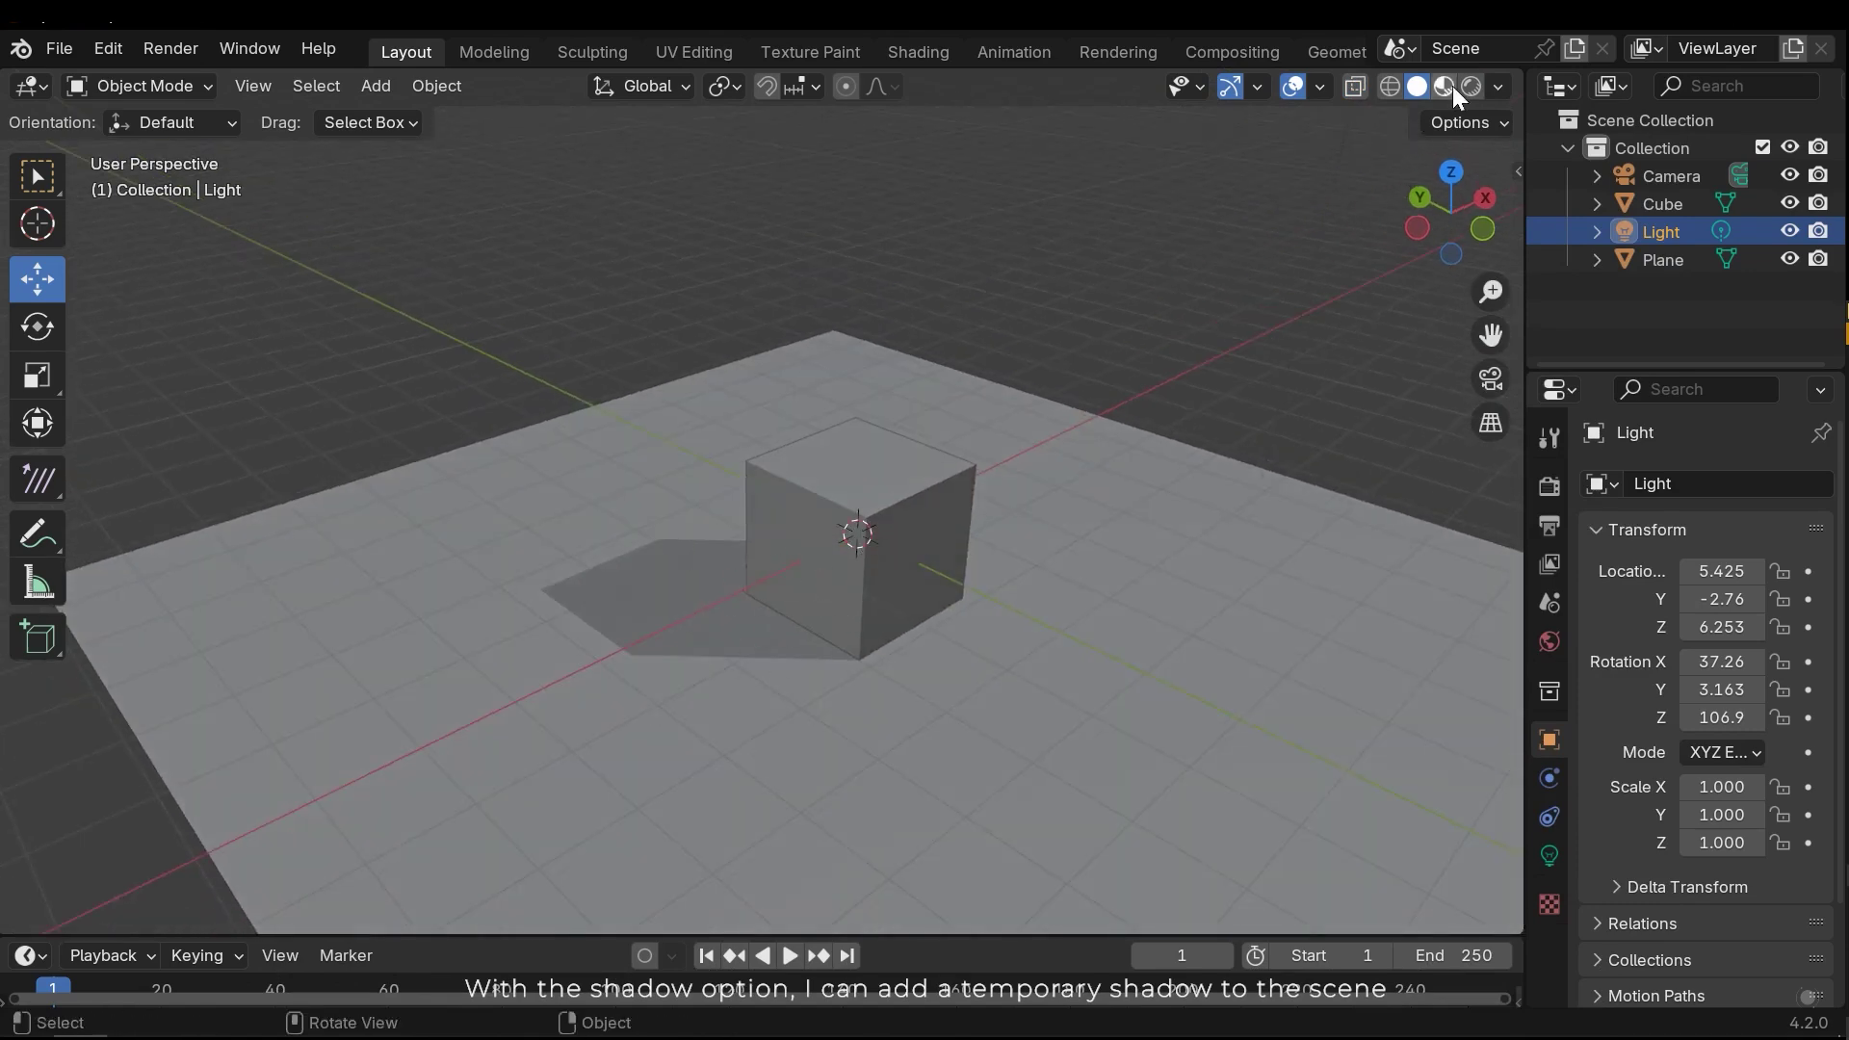
click(1497, 87)
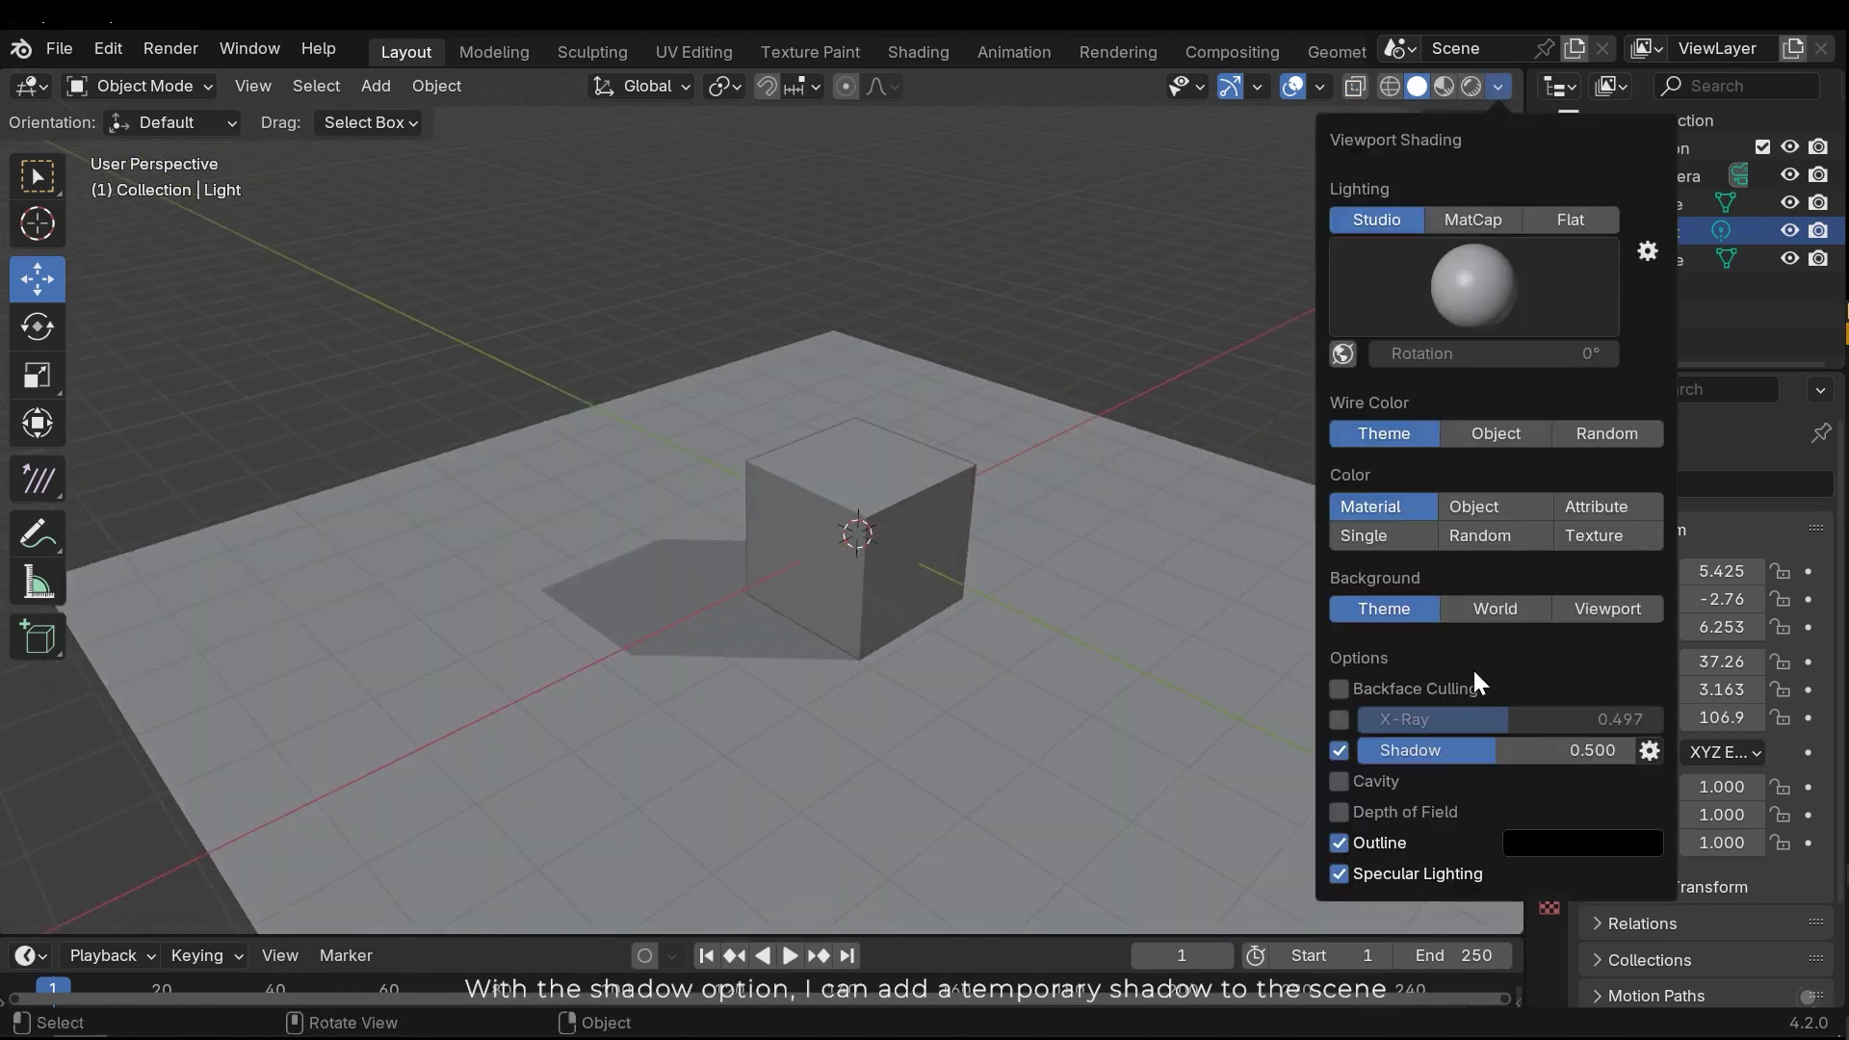
mouse_move(1496, 750)
mouse_down()
mouse_move(1637, 750)
mouse_move(1408, 750)
mouse_move(1509, 750)
mouse_up()
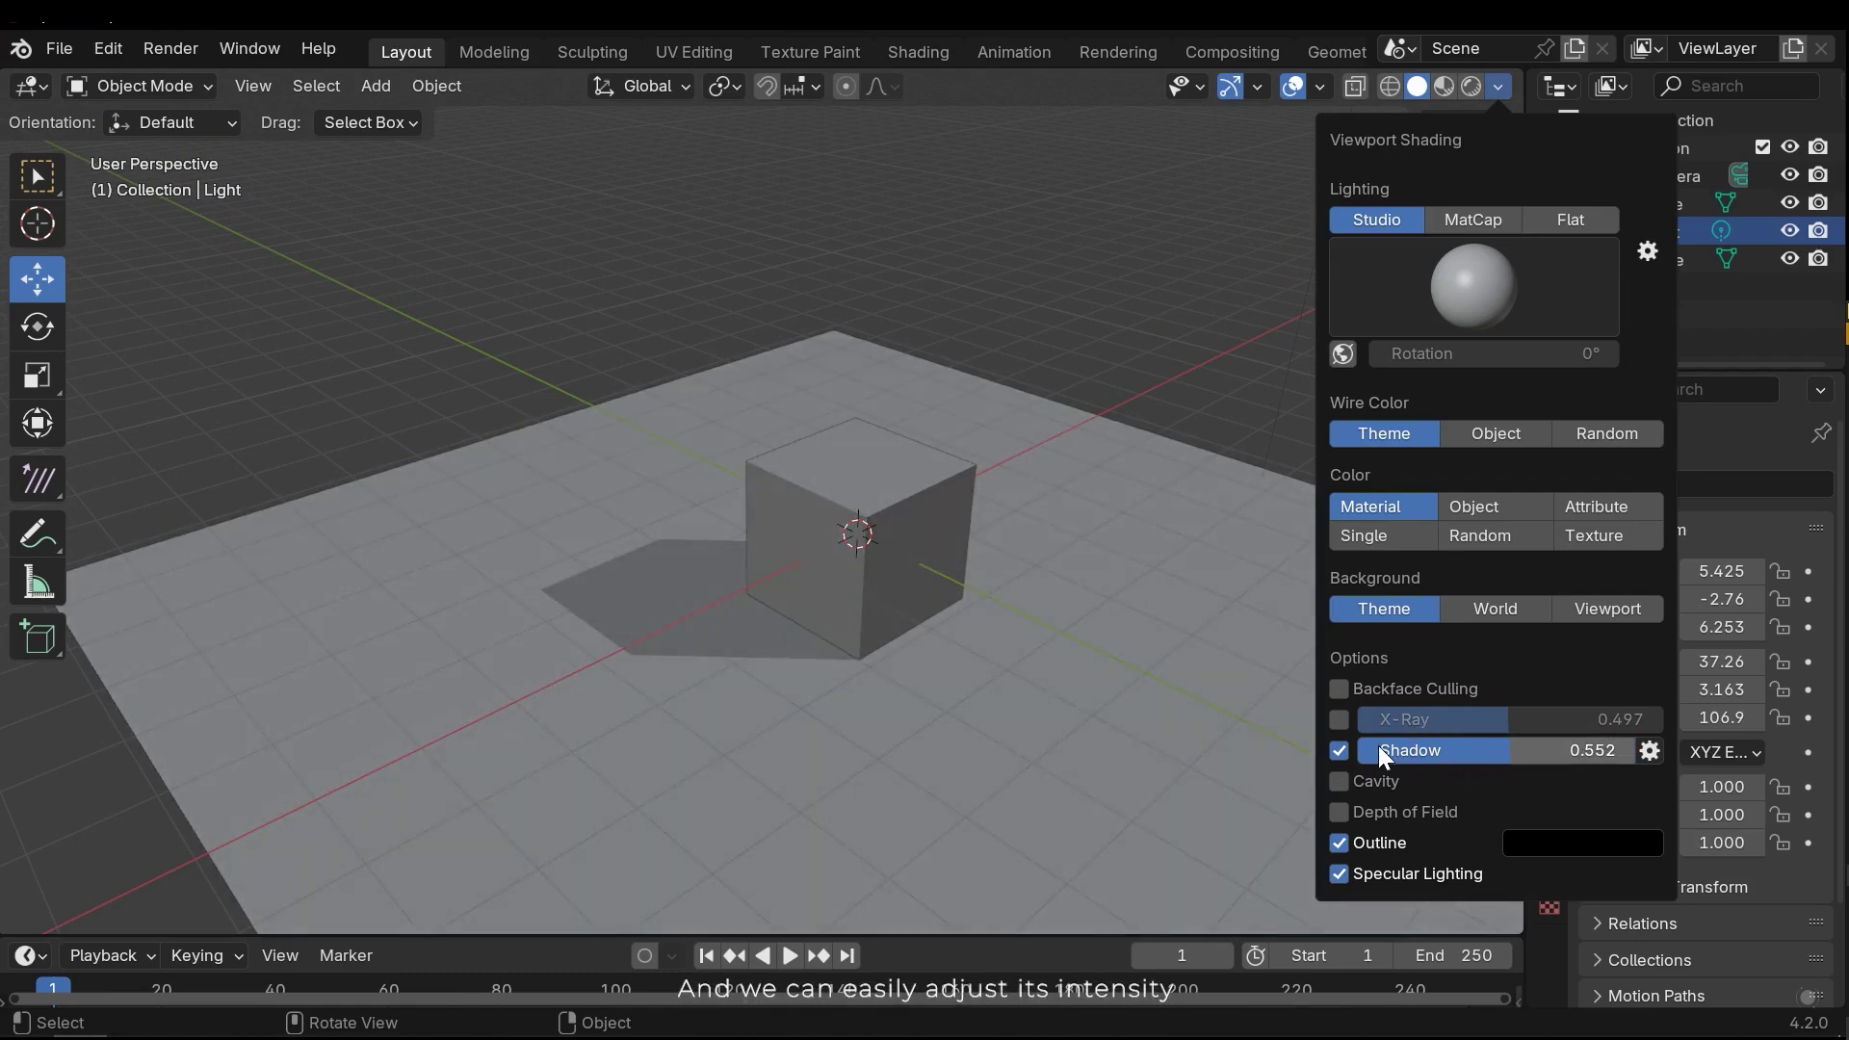
click(1340, 749)
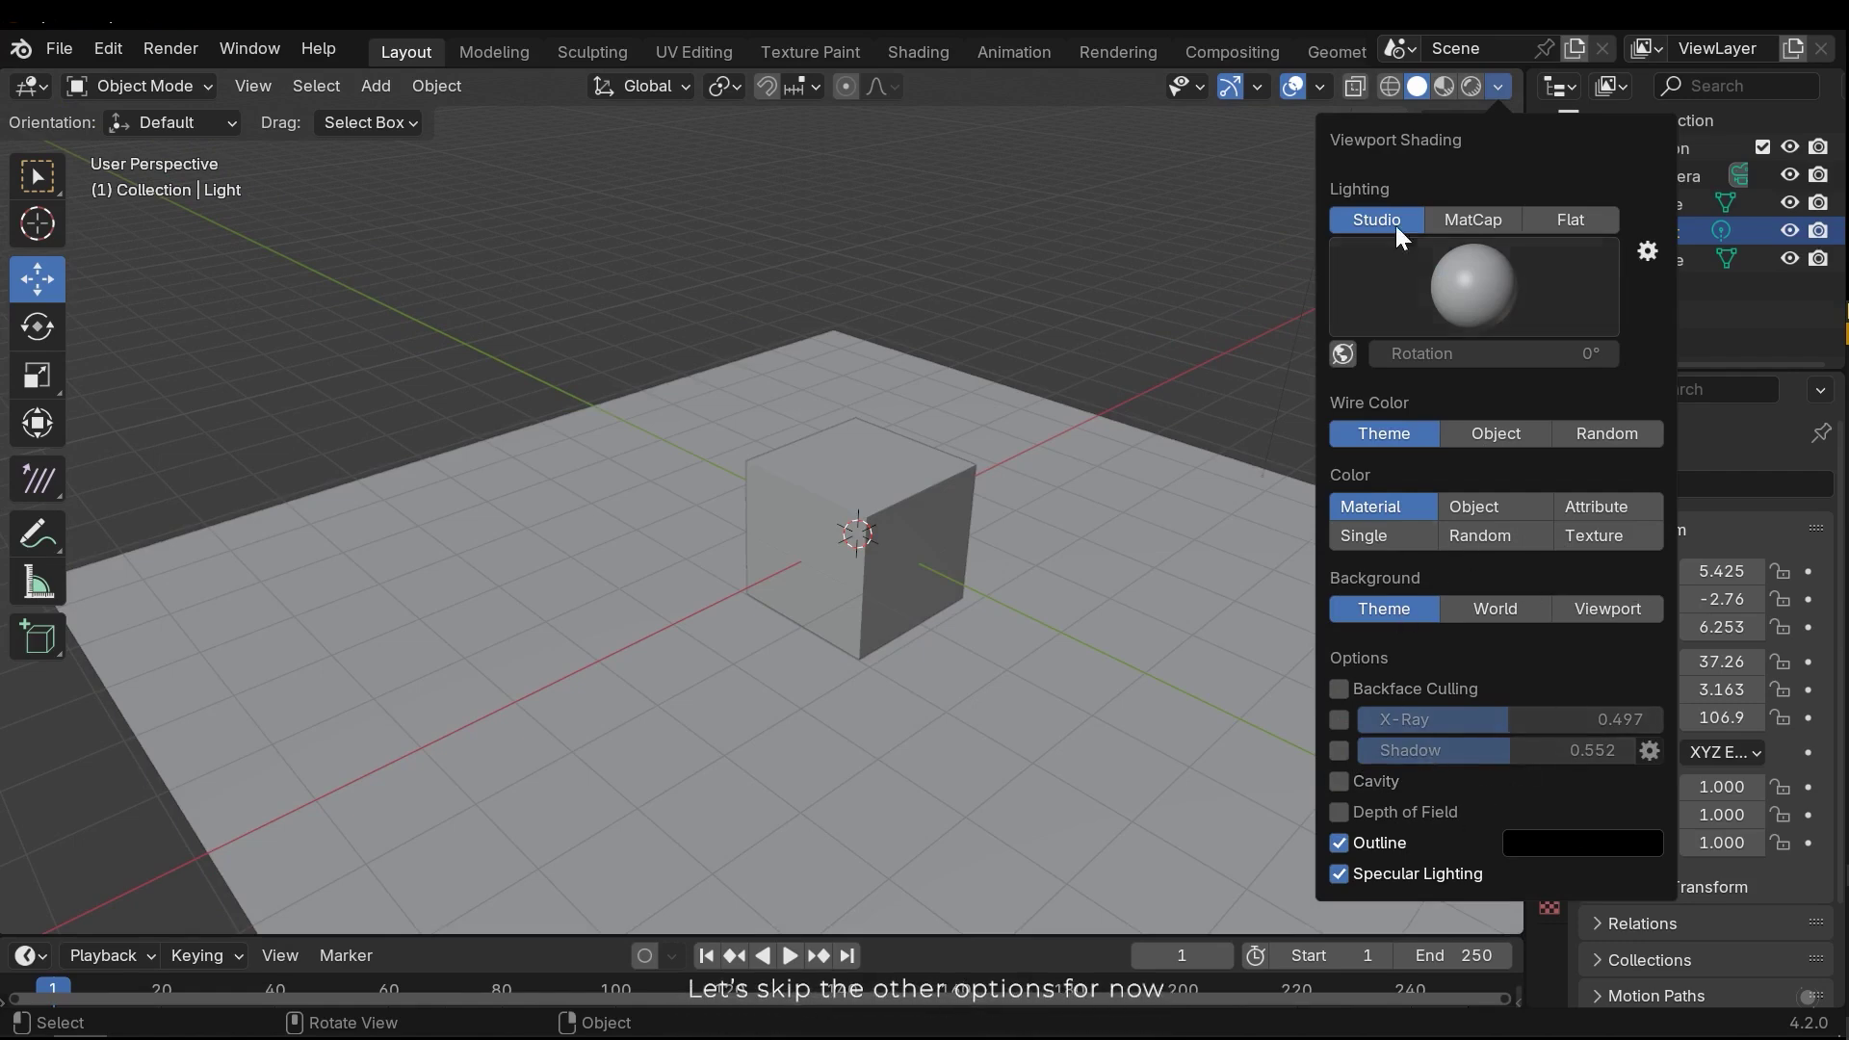
mouse_move(1129, 292)
middle_down()
mouse_move(1021, 471)
mouse_move(996, 550)
mouse_move(1048, 592)
mouse_move(1032, 601)
mouse_move(1028, 522)
middle_up()
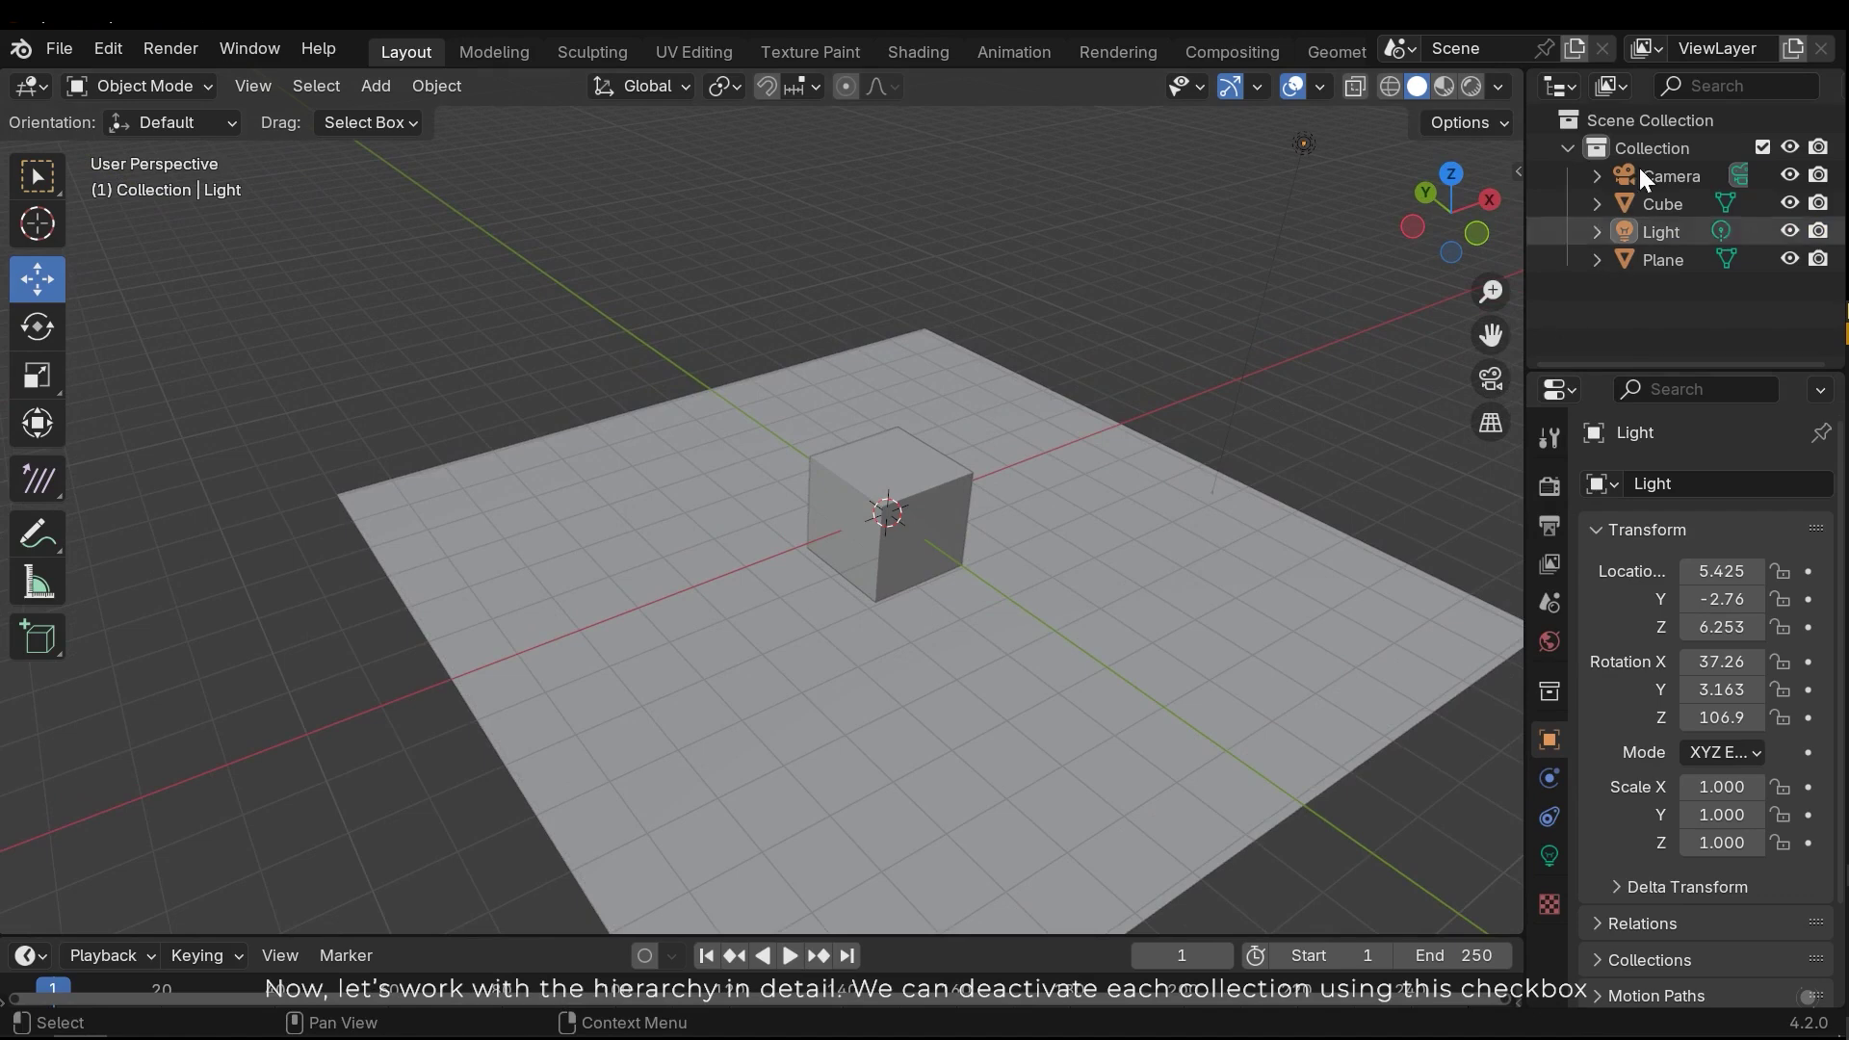
click(1762, 147)
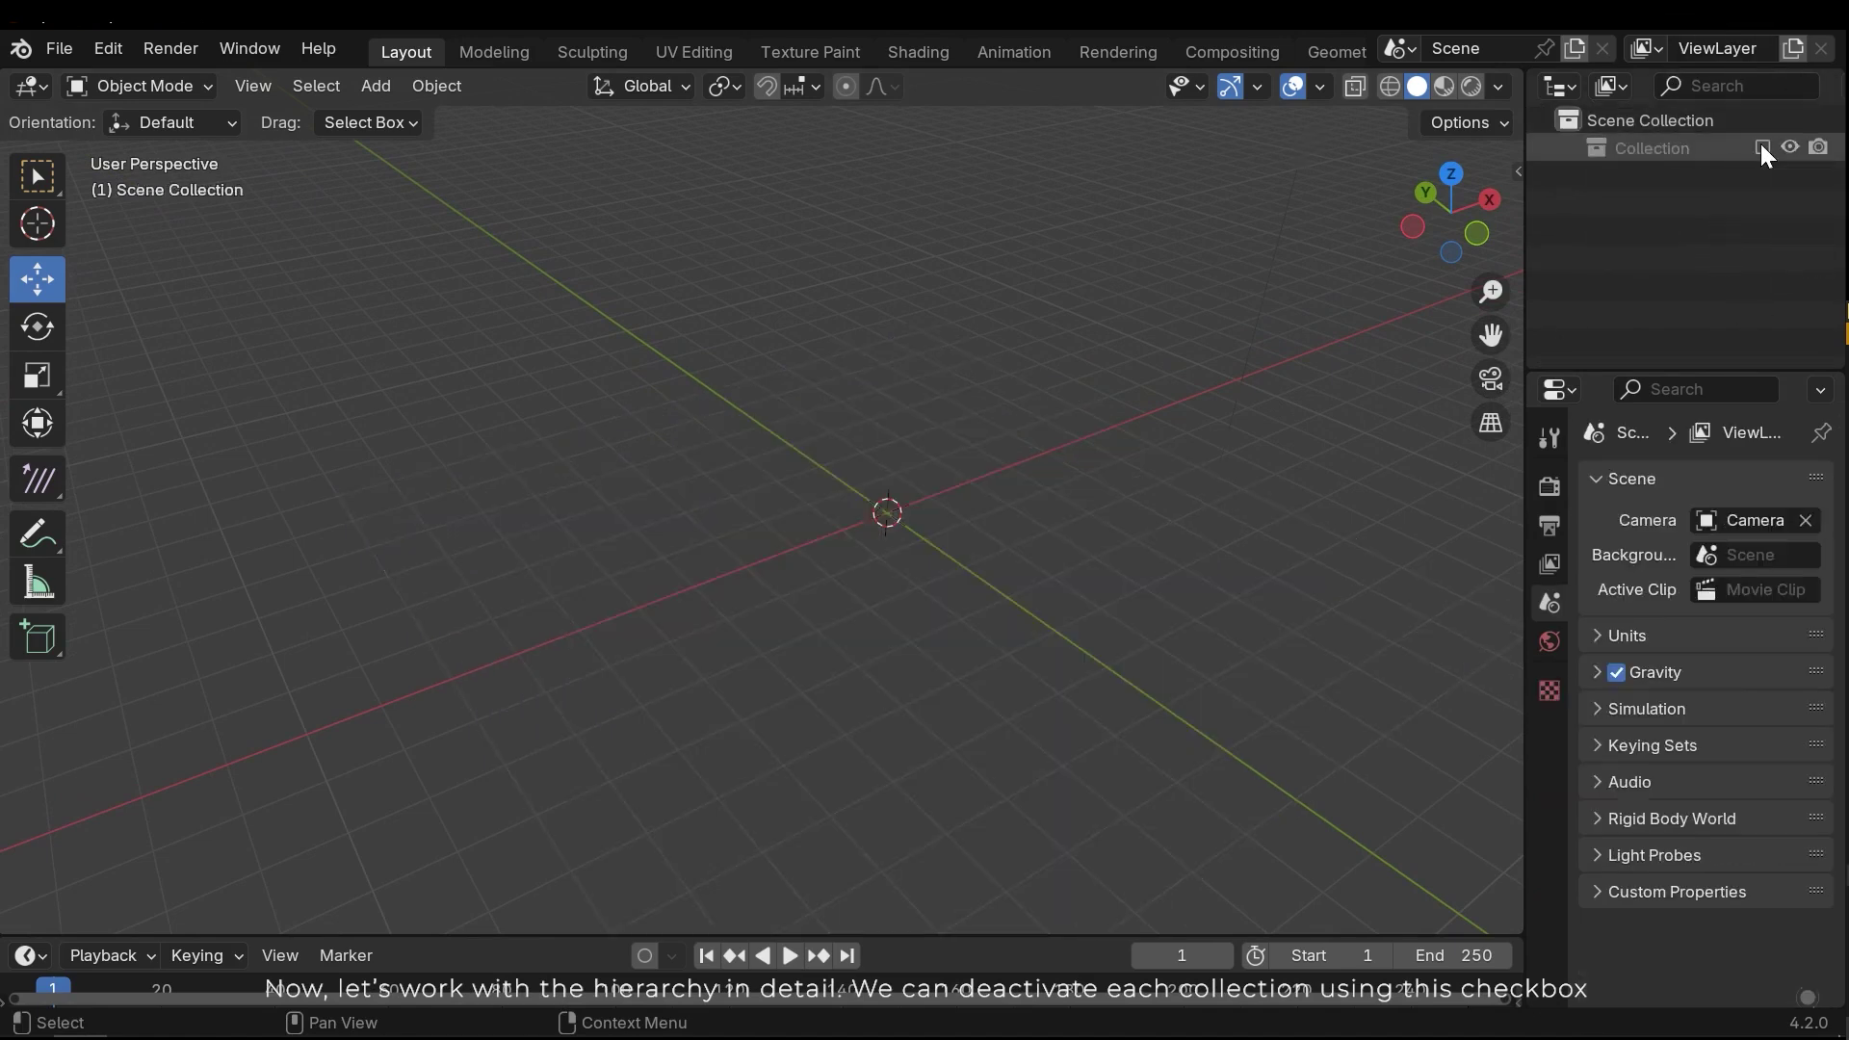
click(1763, 148)
click(1762, 147)
click(1762, 148)
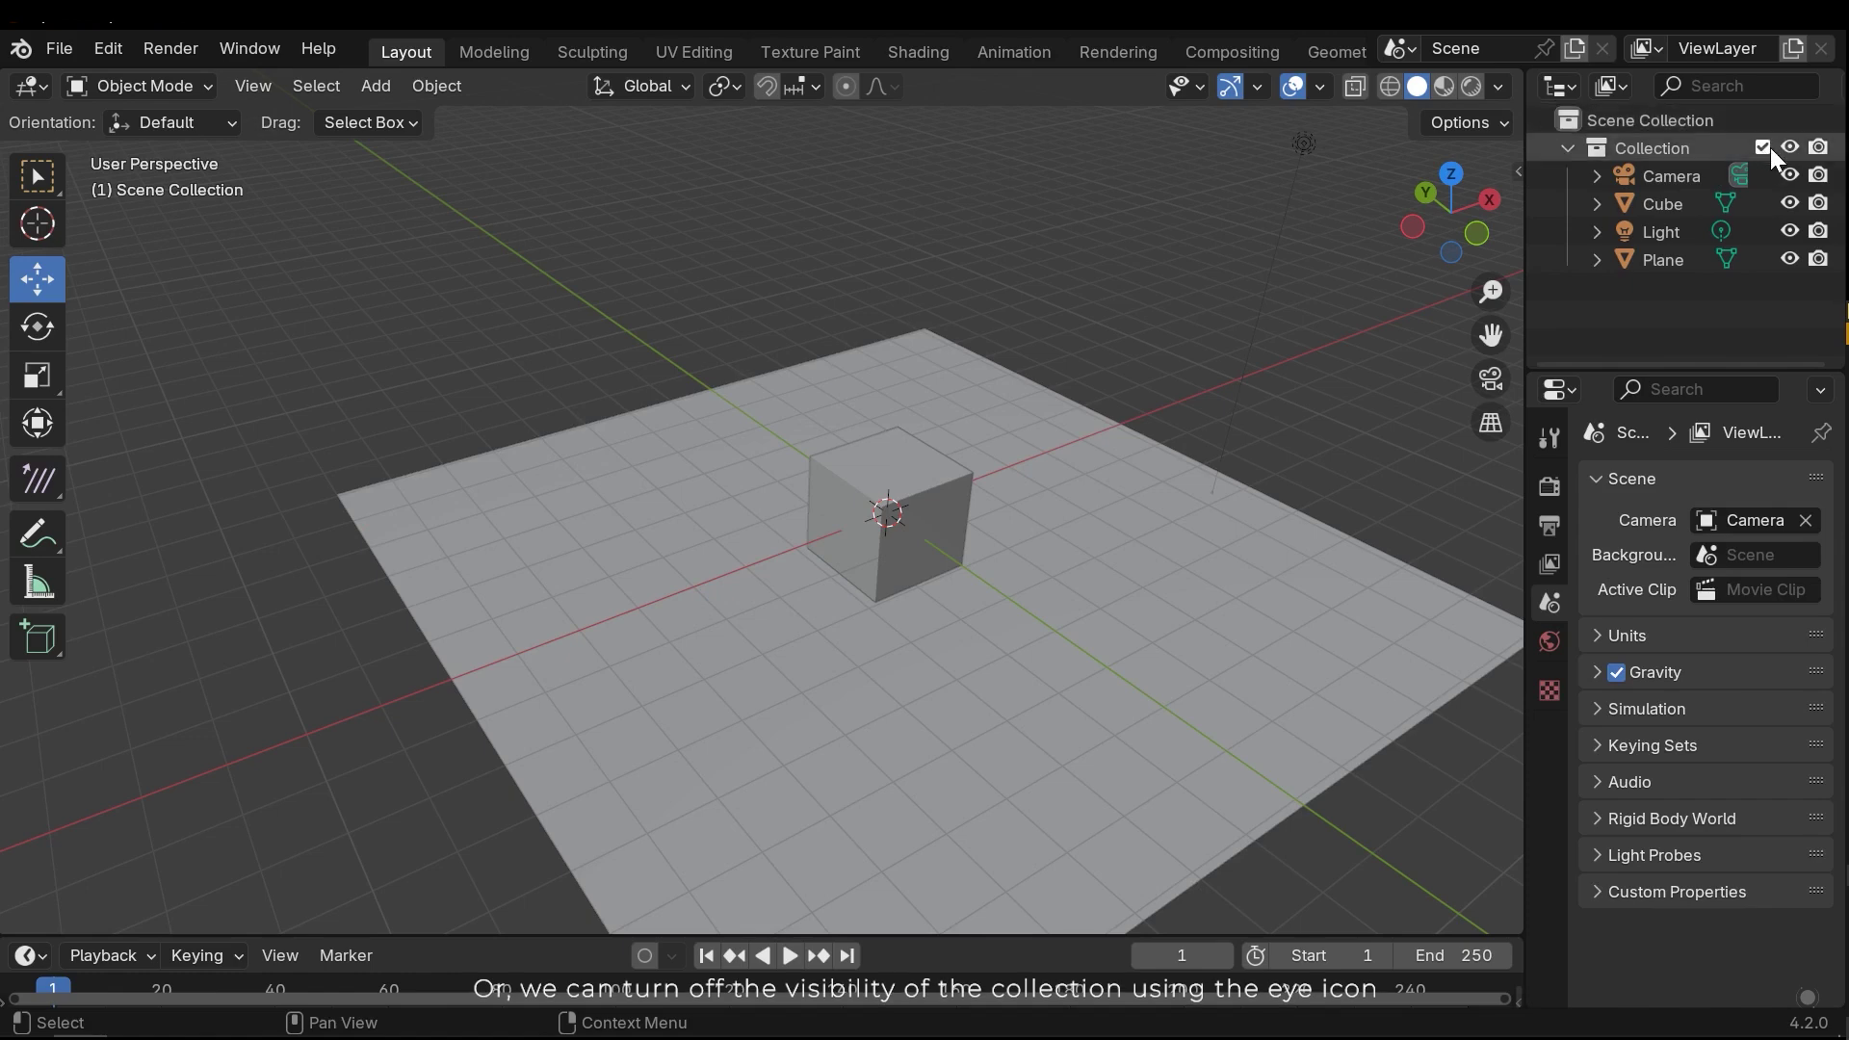
click(1791, 149)
click(1788, 146)
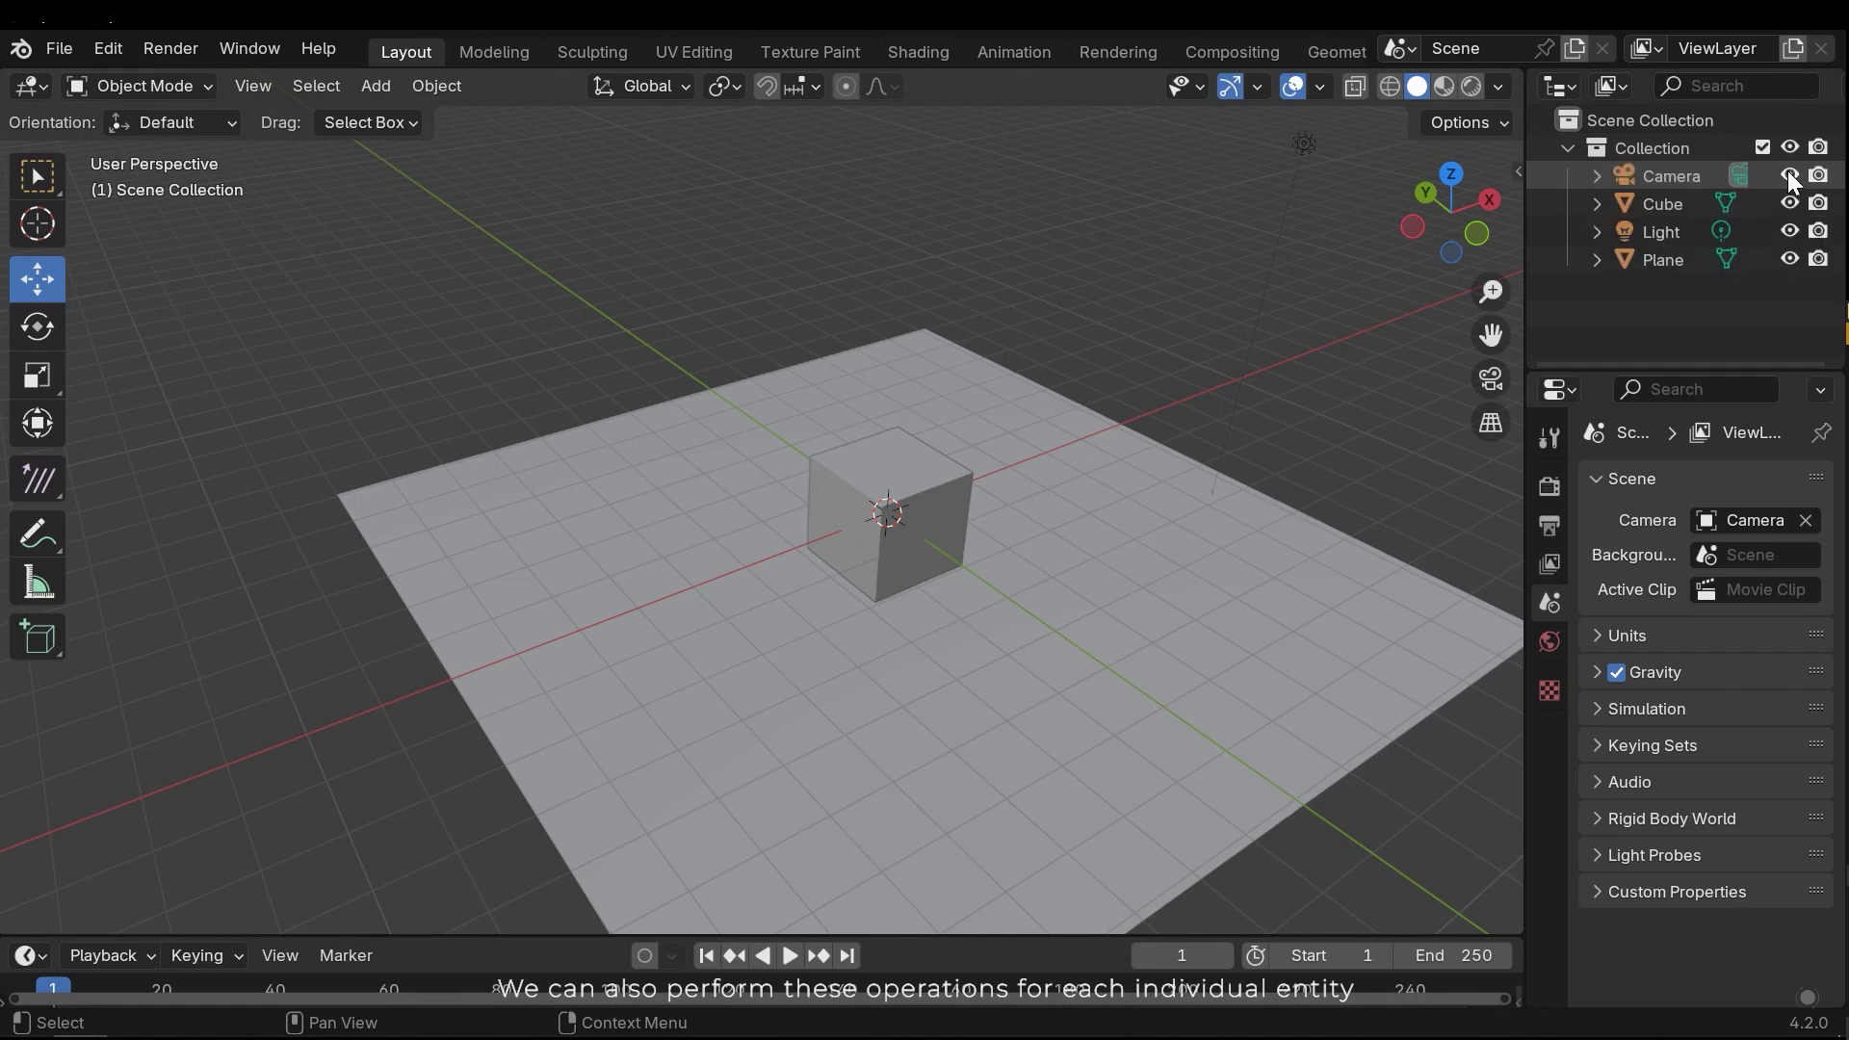
click(1788, 203)
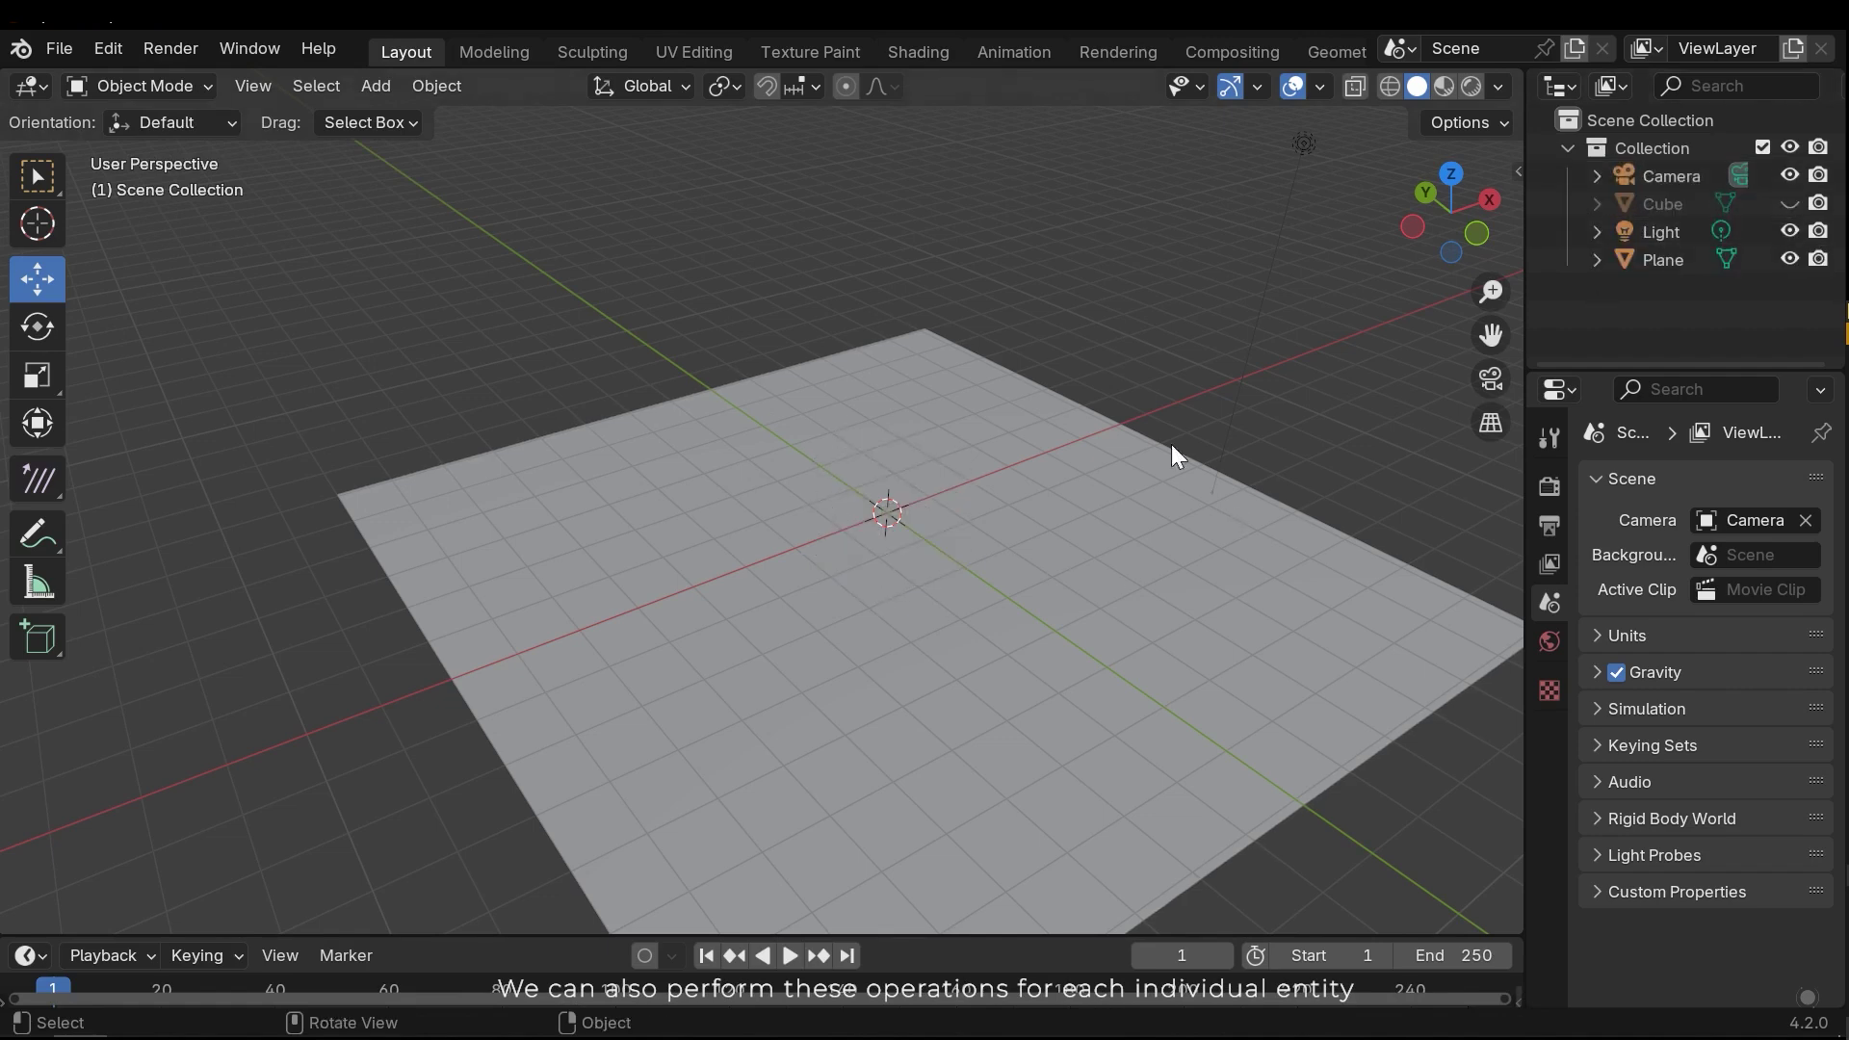
click(1788, 204)
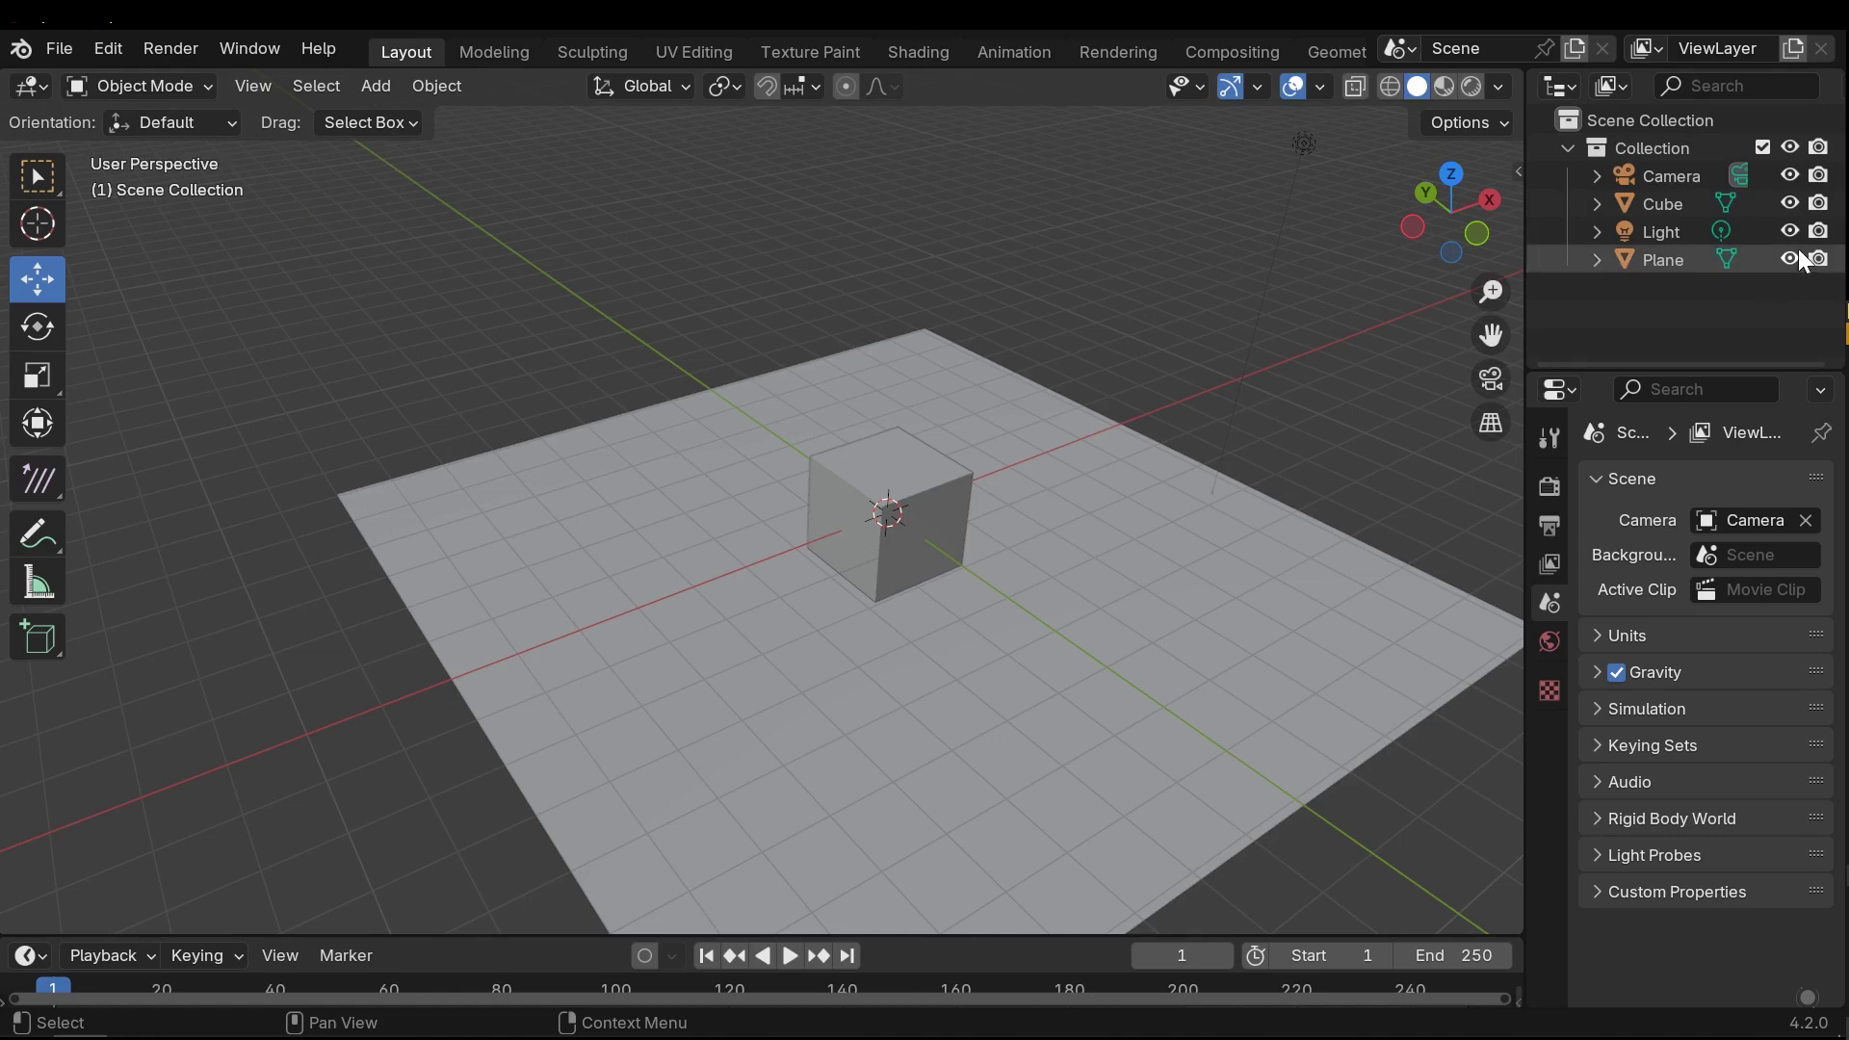
click(1789, 231)
click(1789, 253)
click(1789, 252)
click(1050, 380)
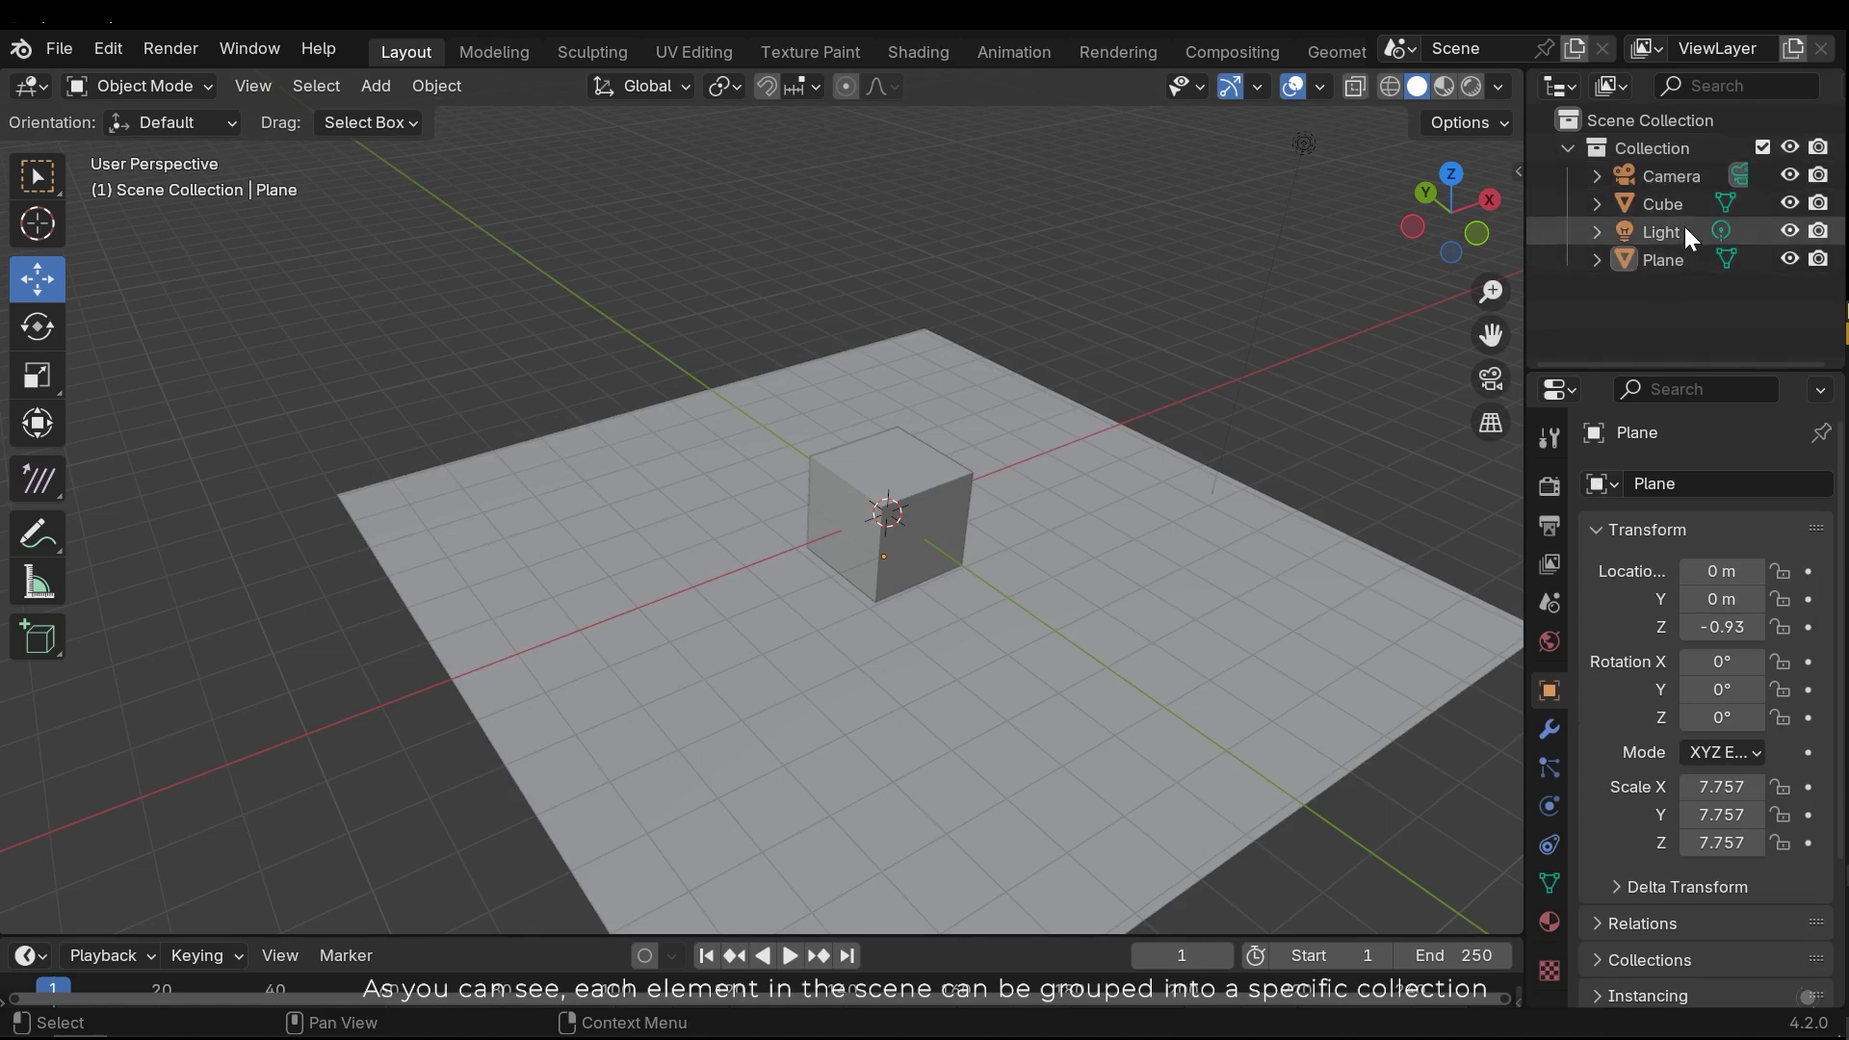
Move the Plane into a new collection named Planes.
click(1662, 256)
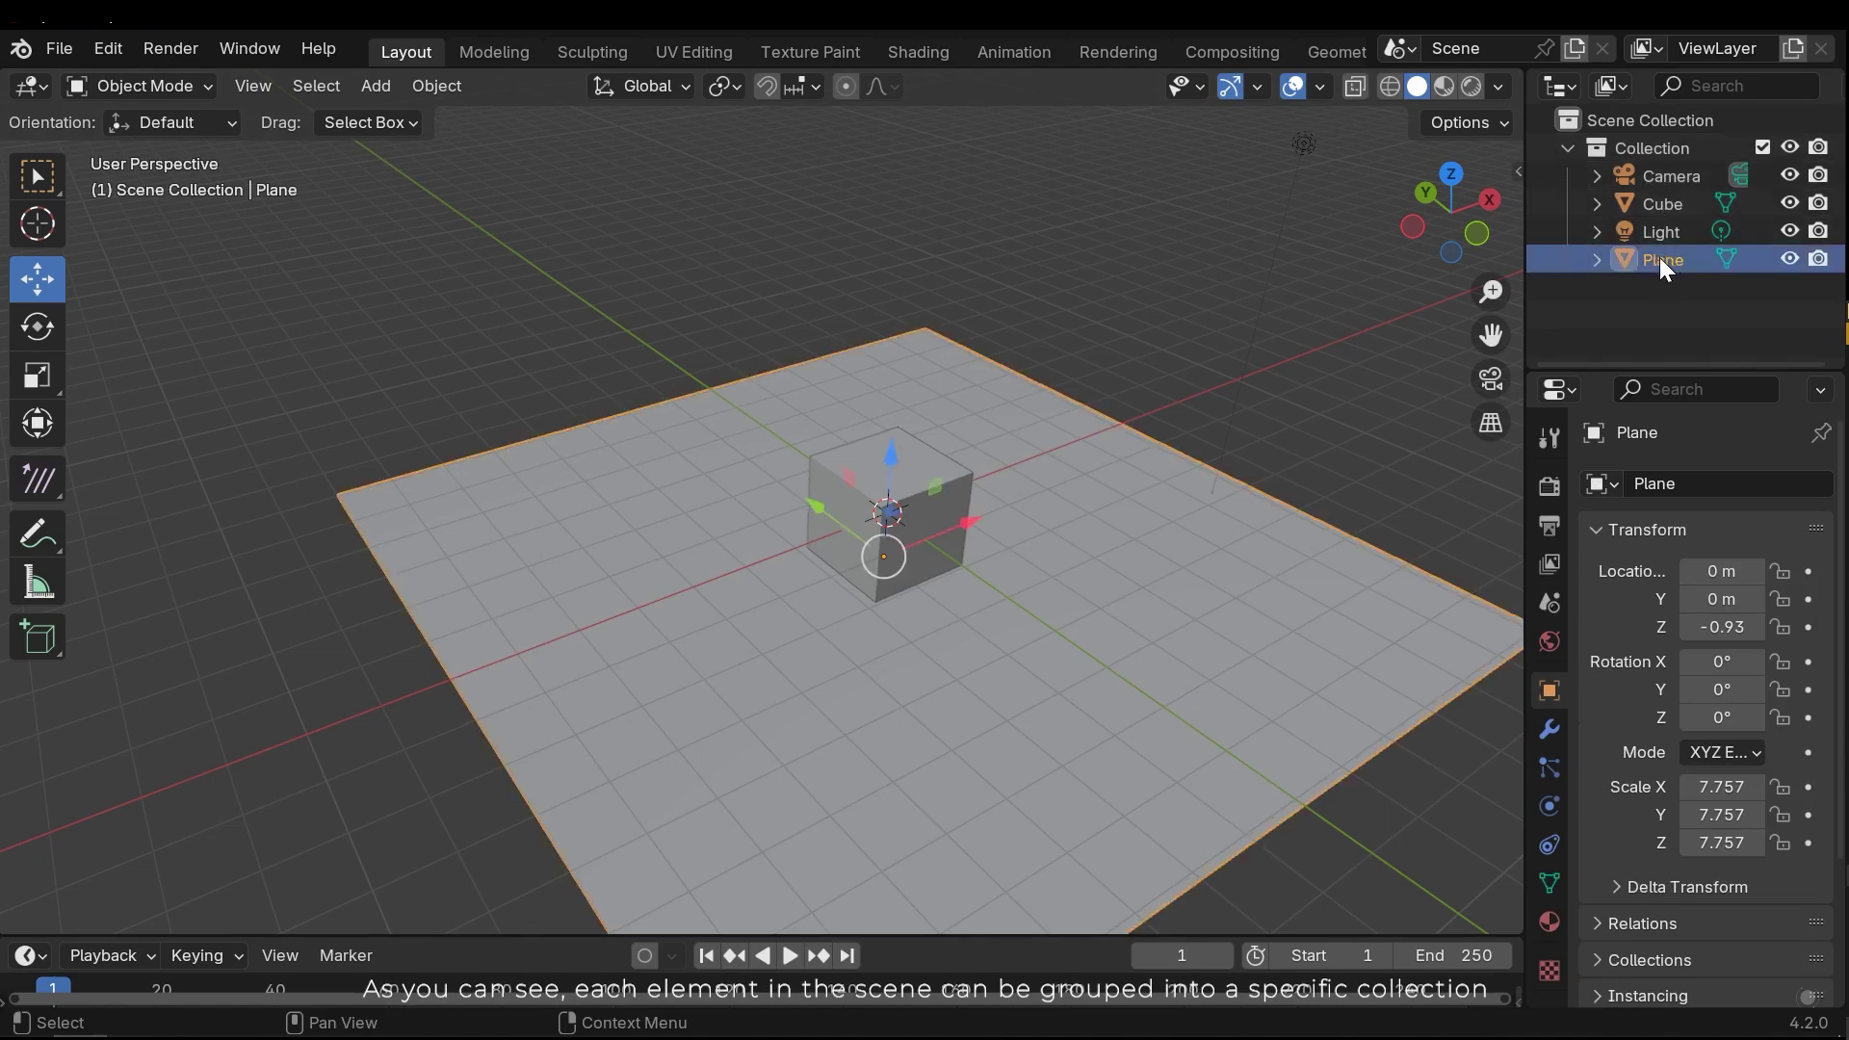
key(m)
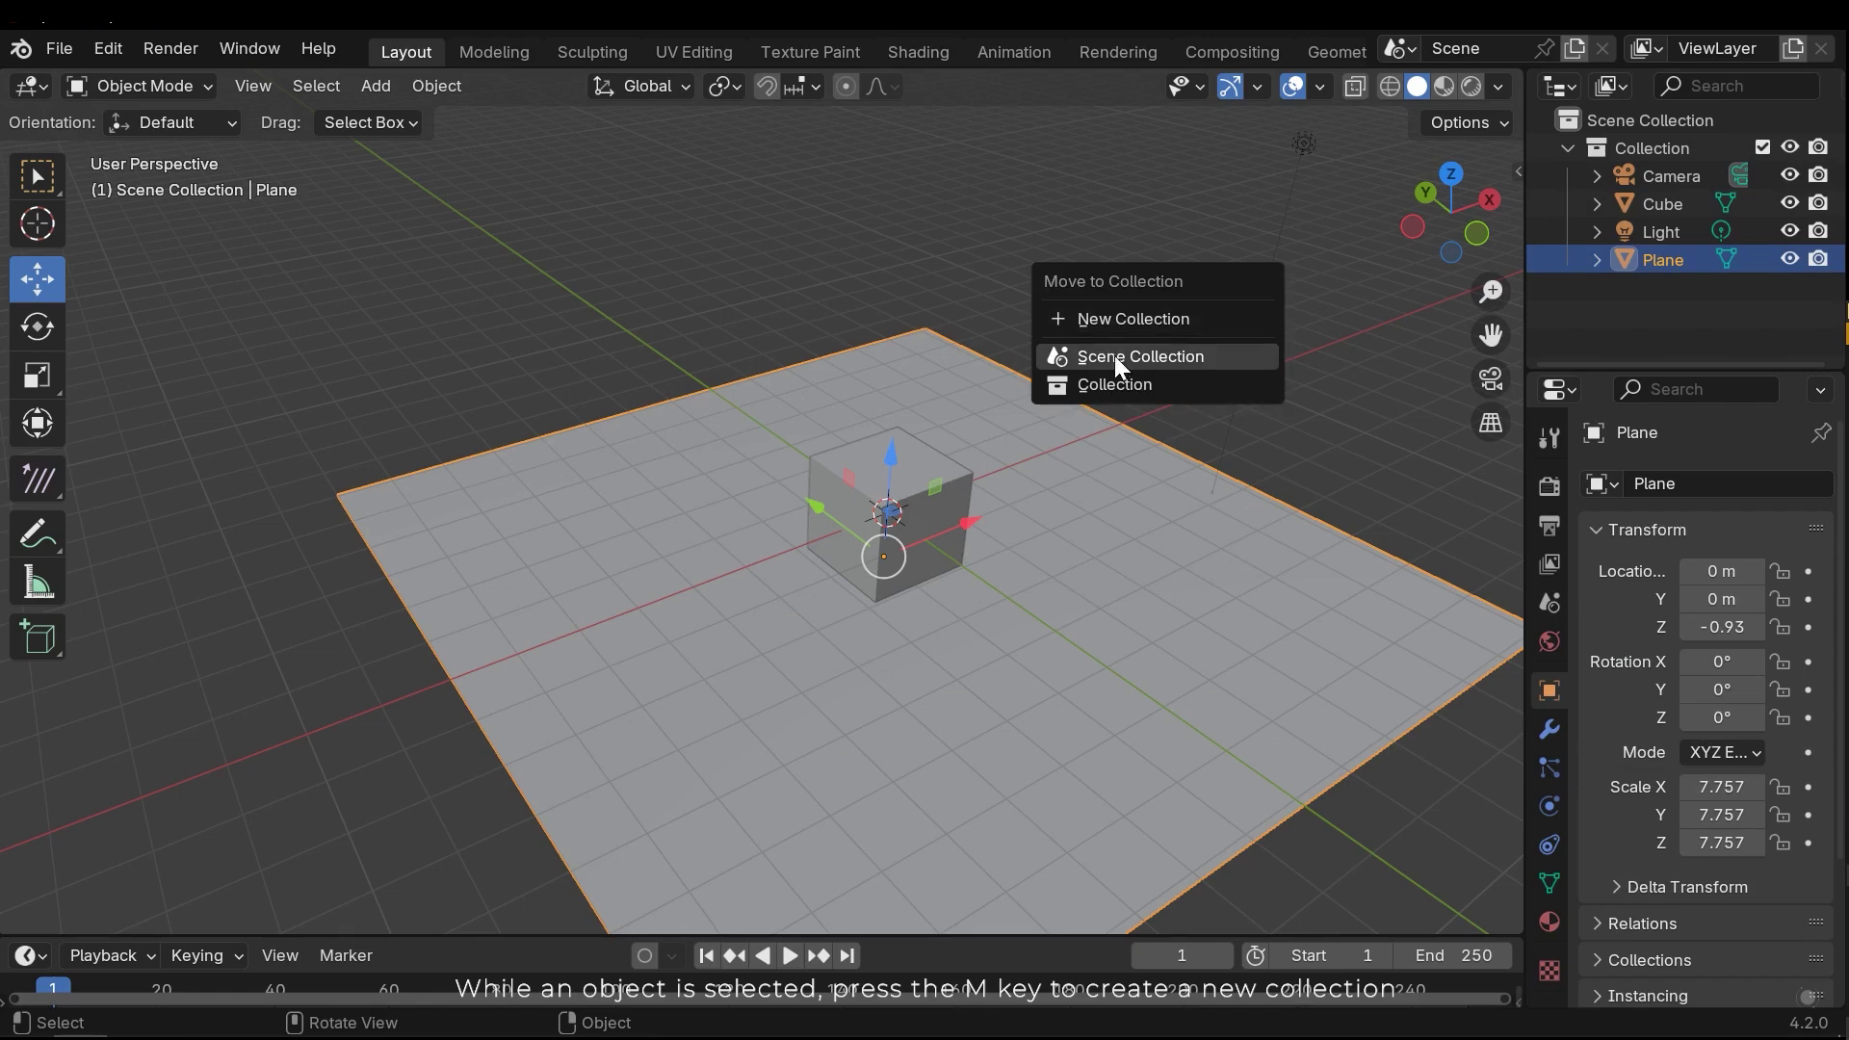
click(1146, 316)
click(1276, 331)
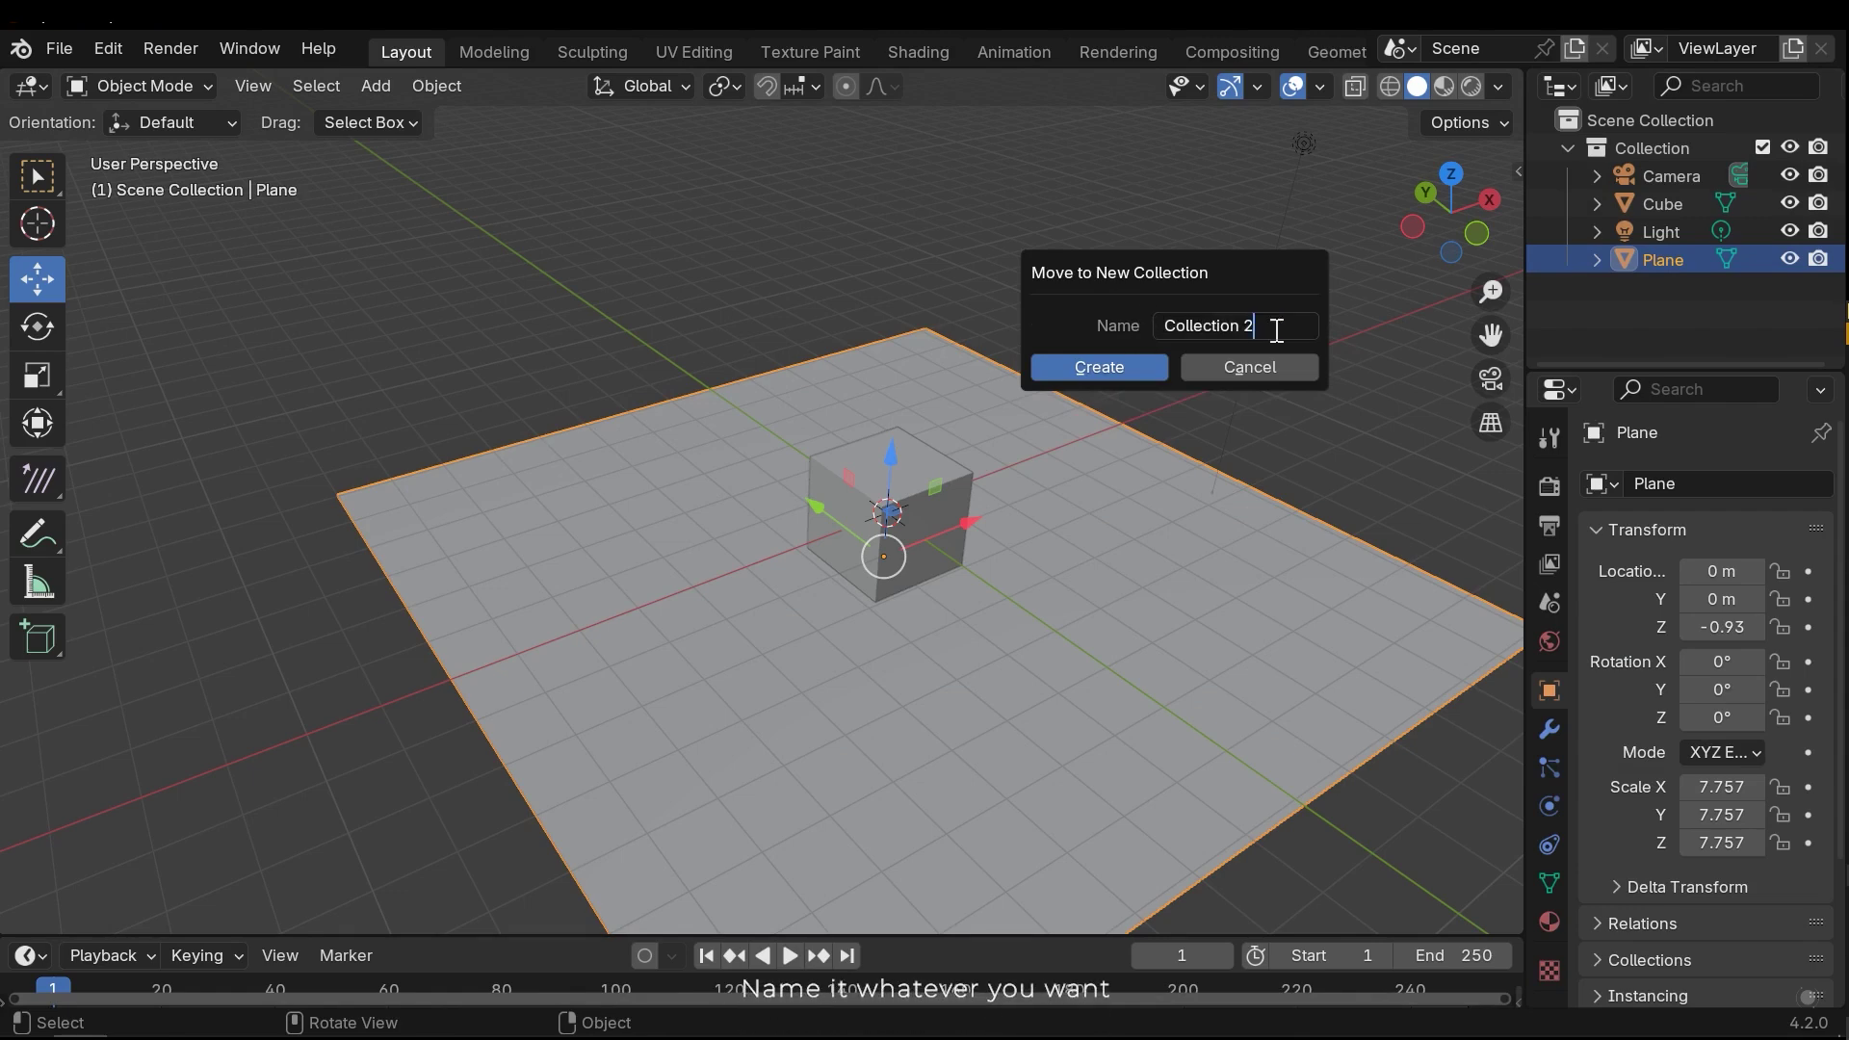
text(OP)
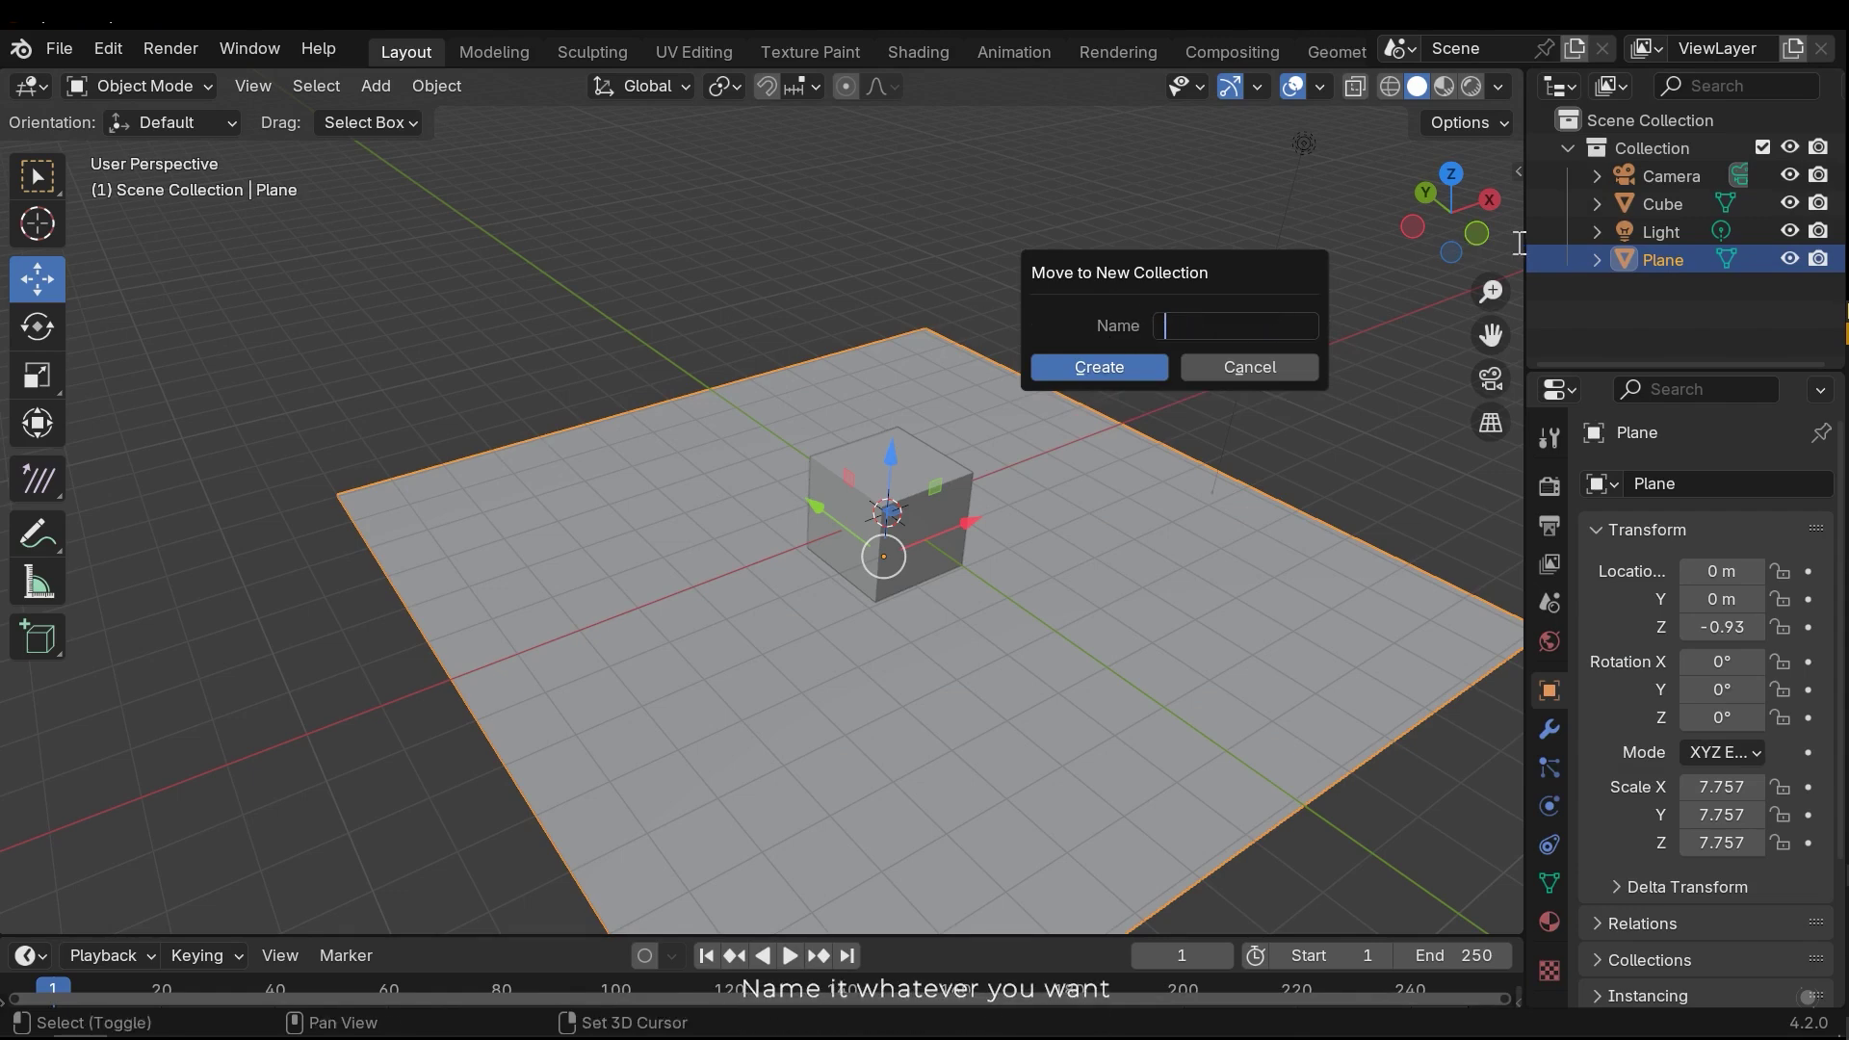
text(Planes)
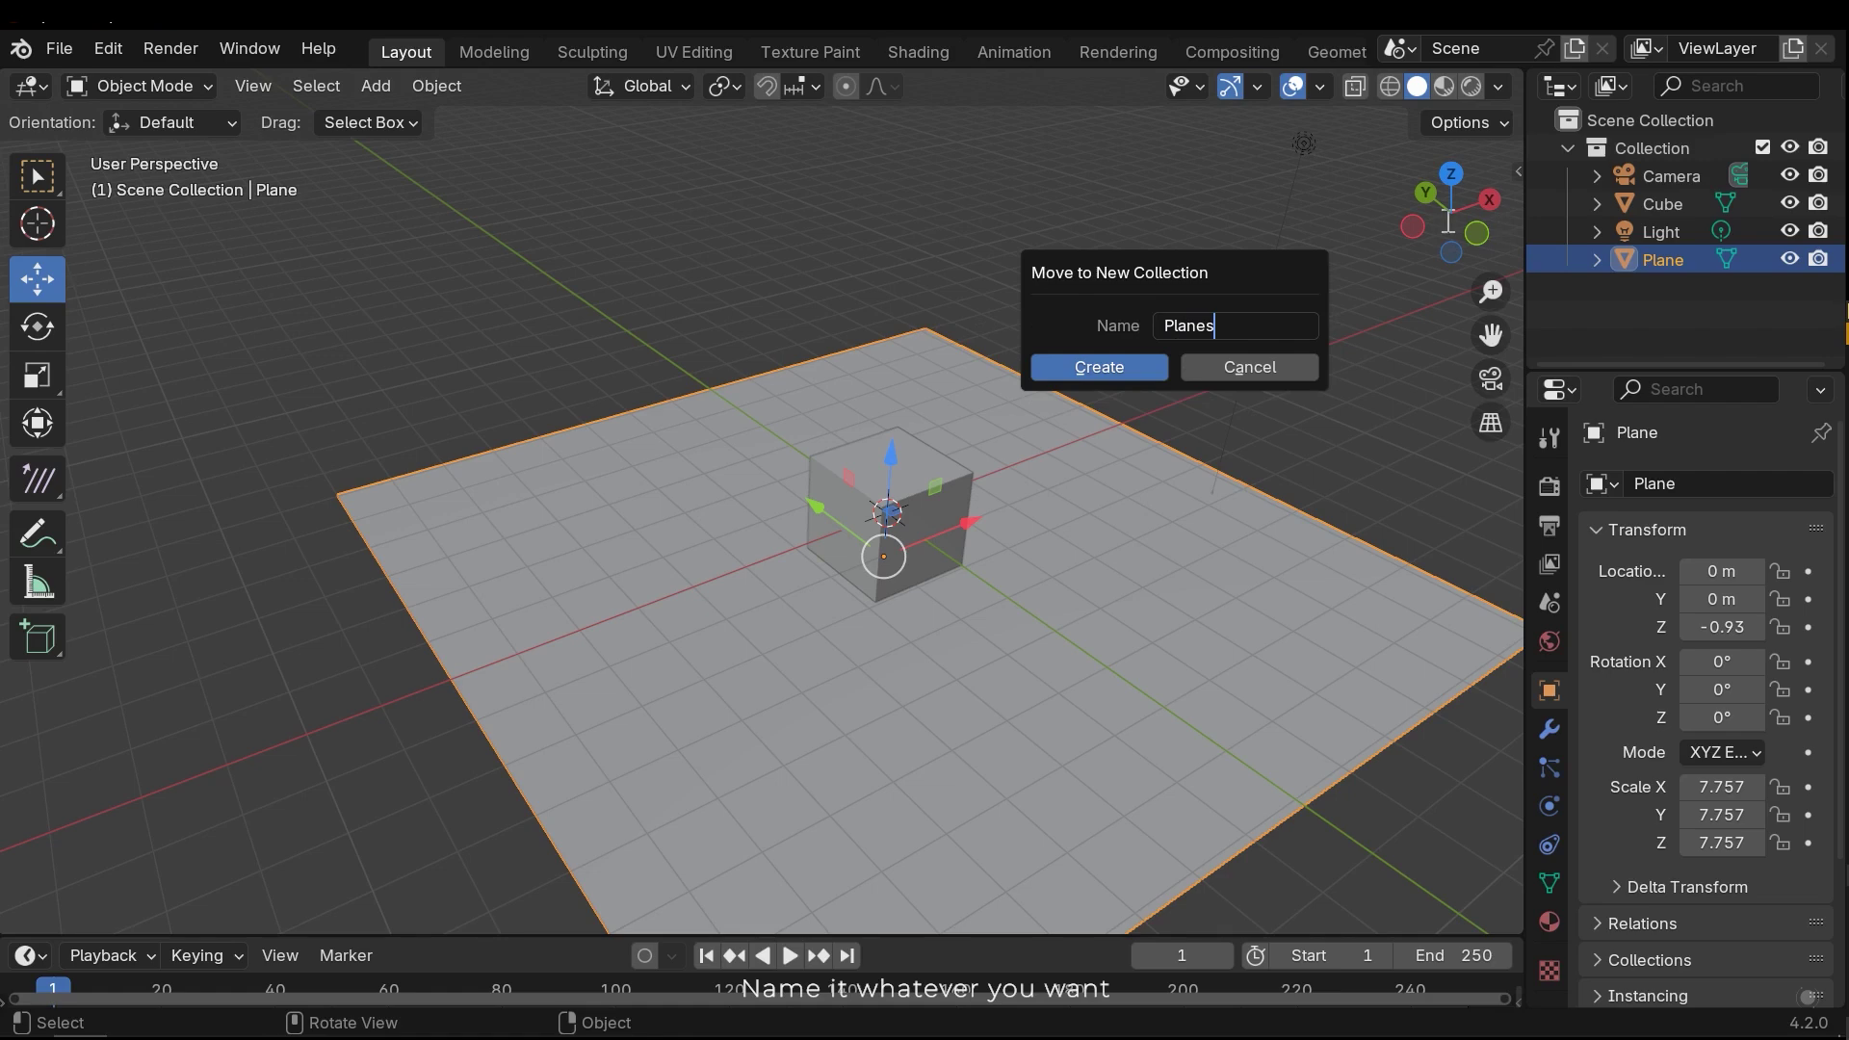
click(1114, 364)
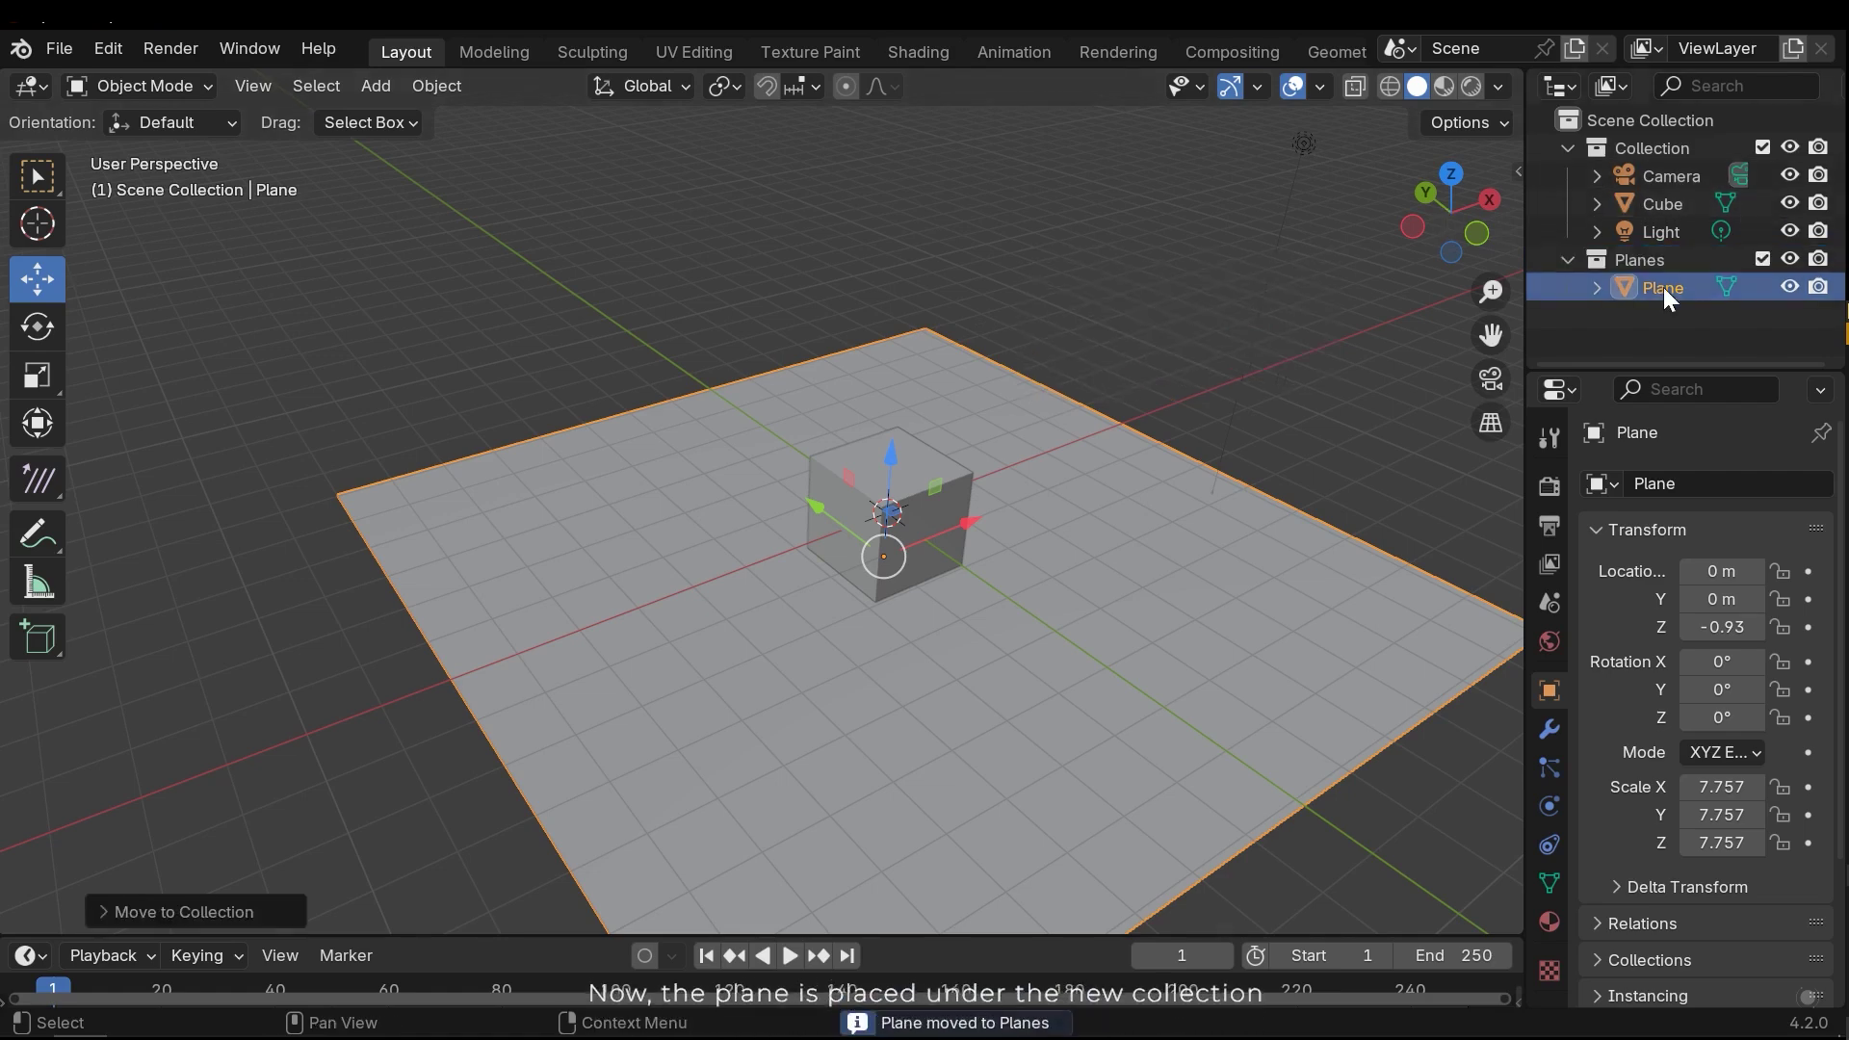
click(1760, 258)
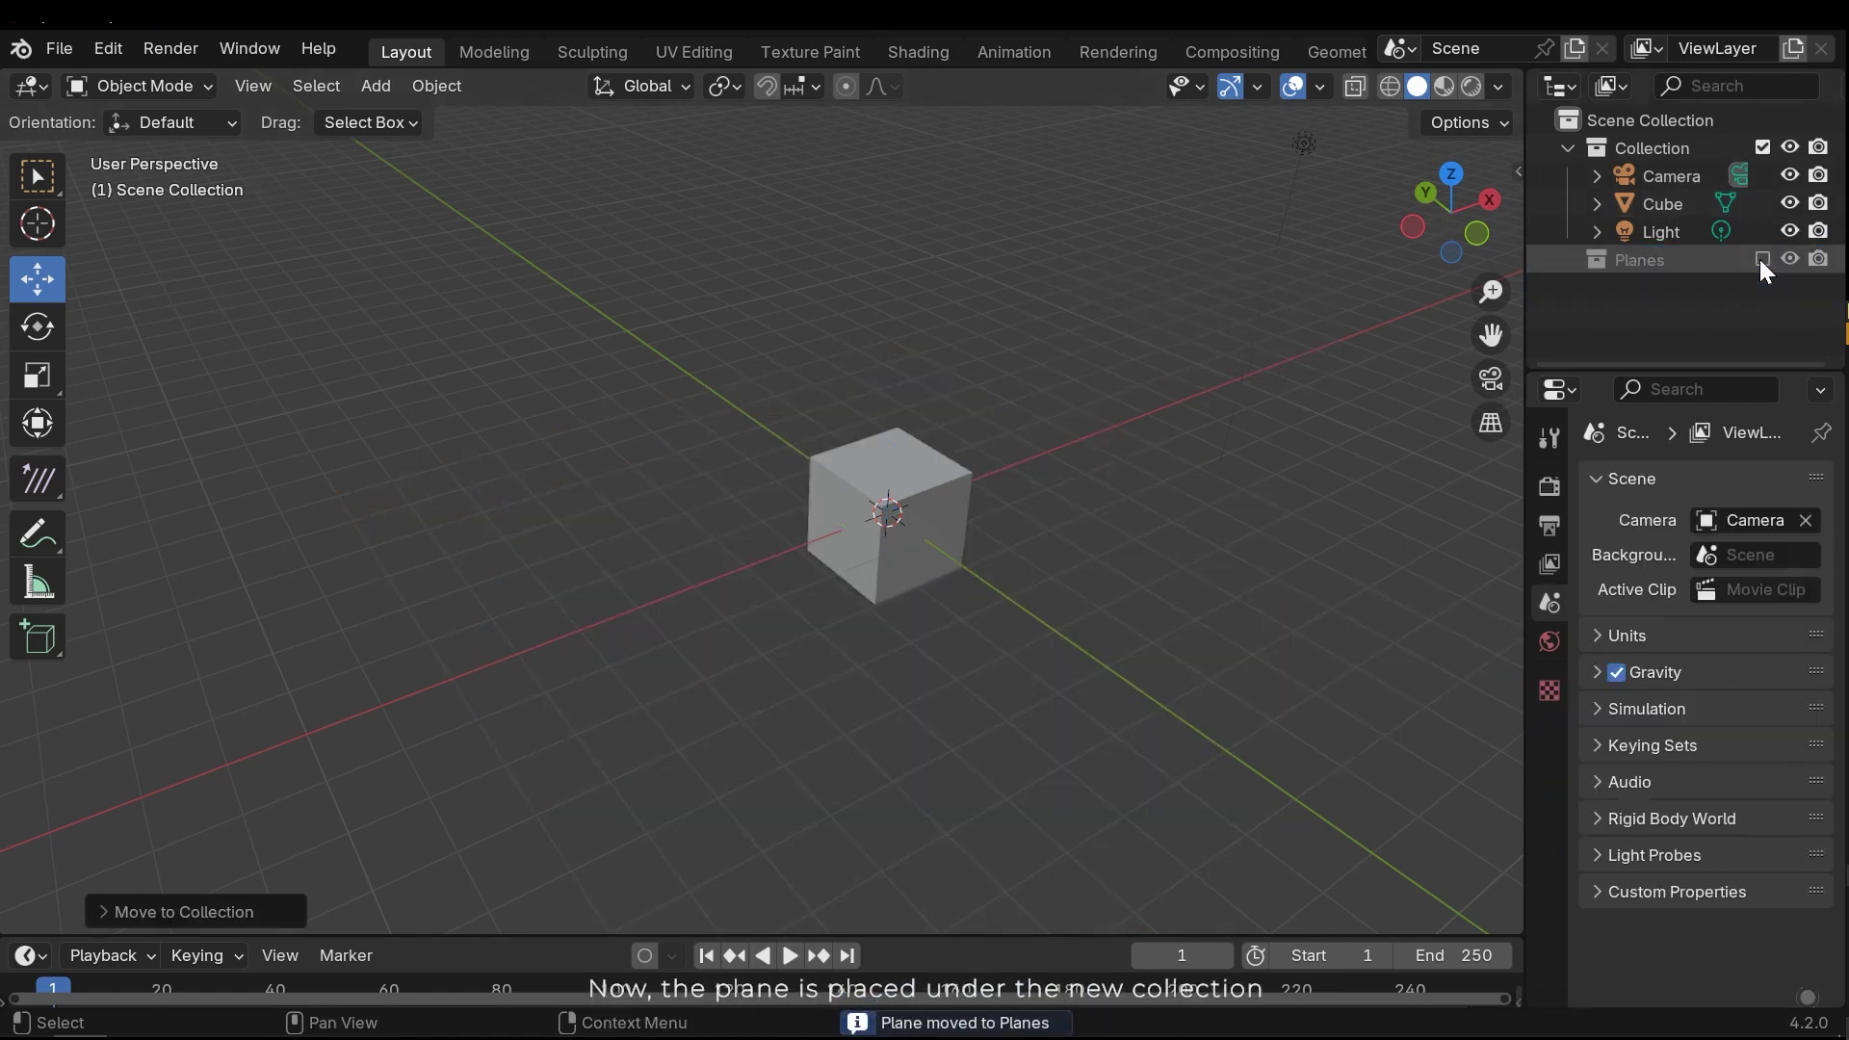
click(1760, 258)
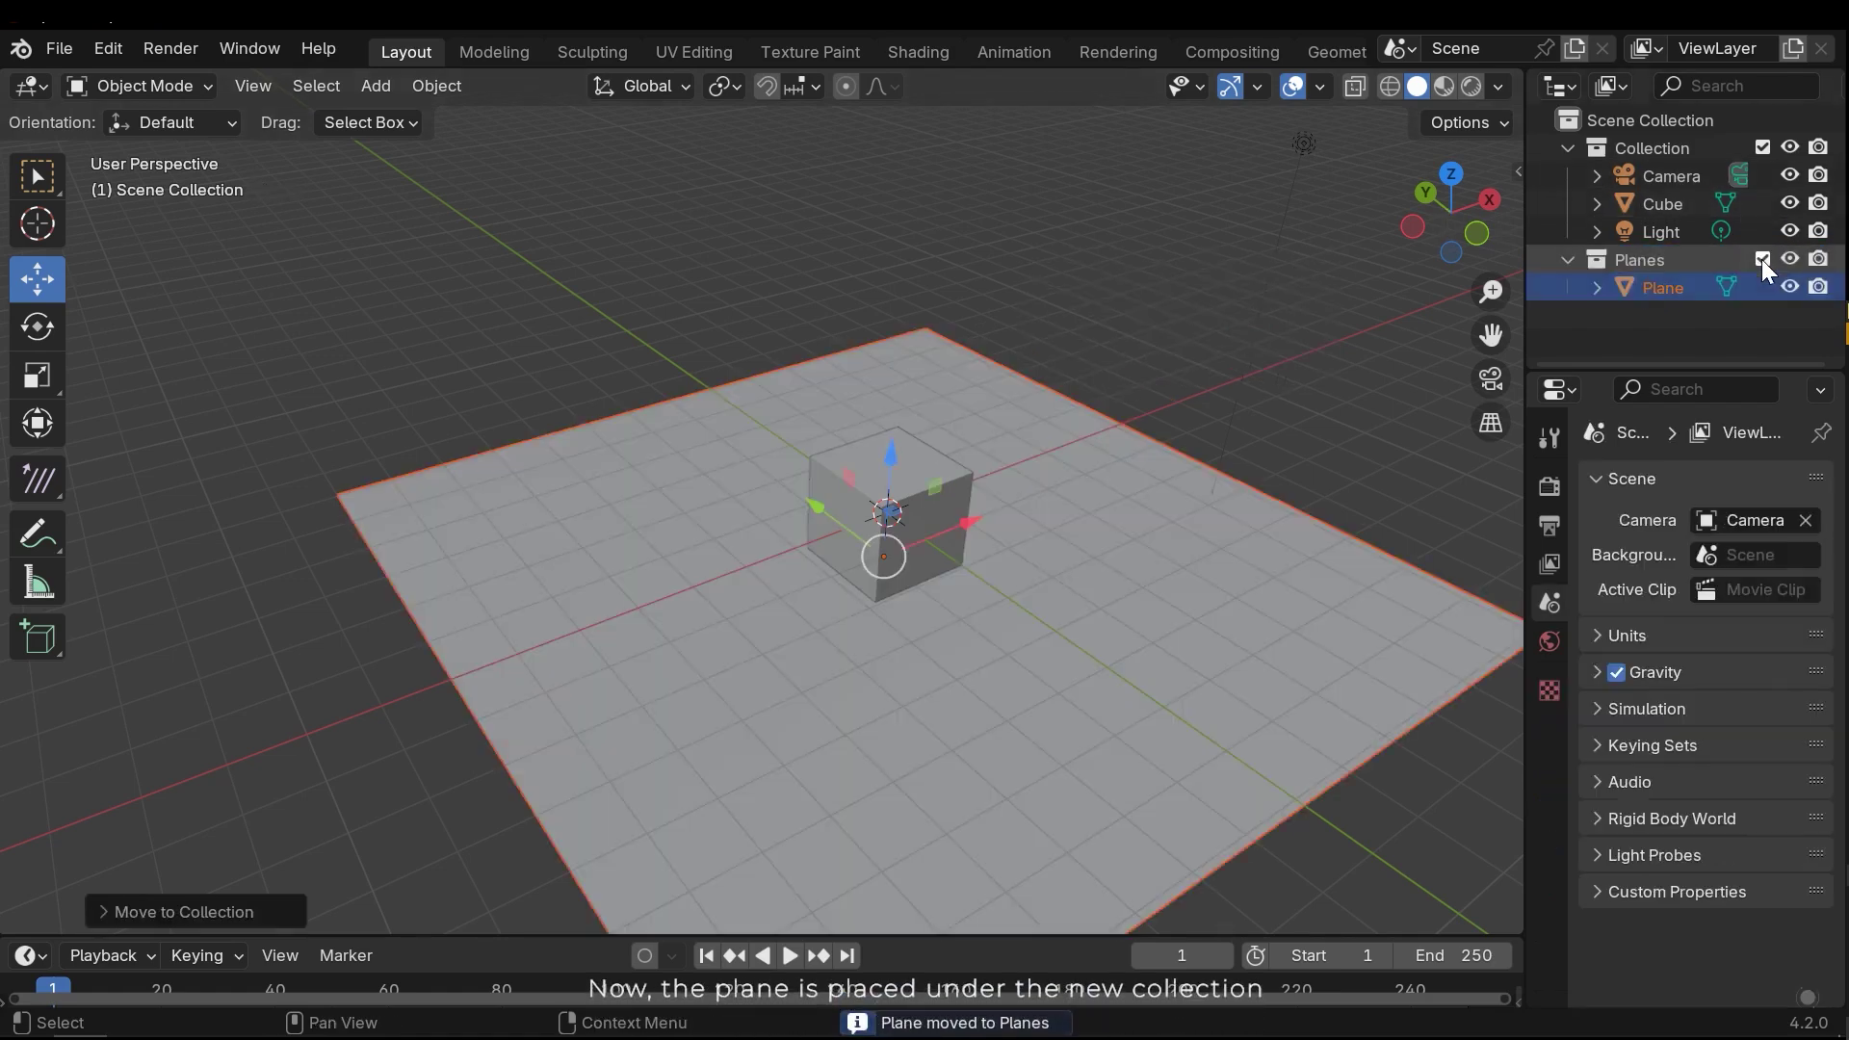
Move the Cube into the Planes collection and make Planes the active collection.
click(1660, 205)
key(m)
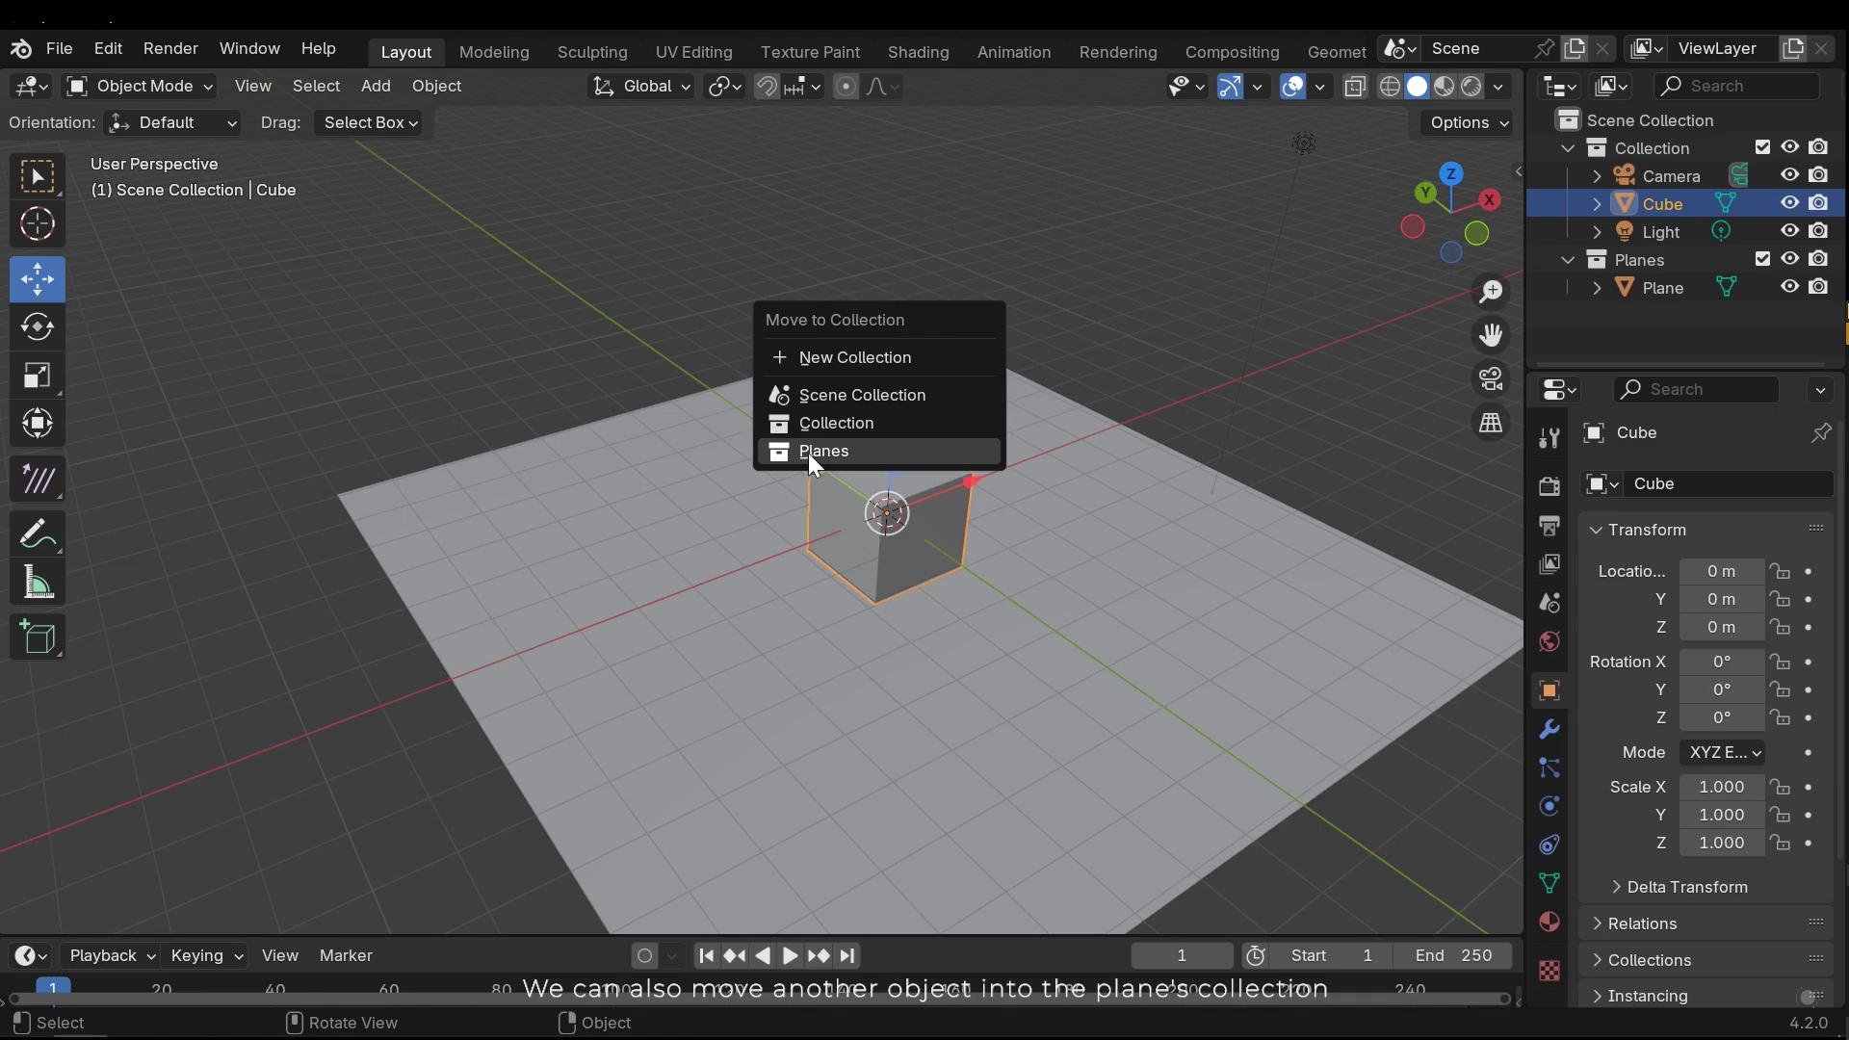
click(834, 453)
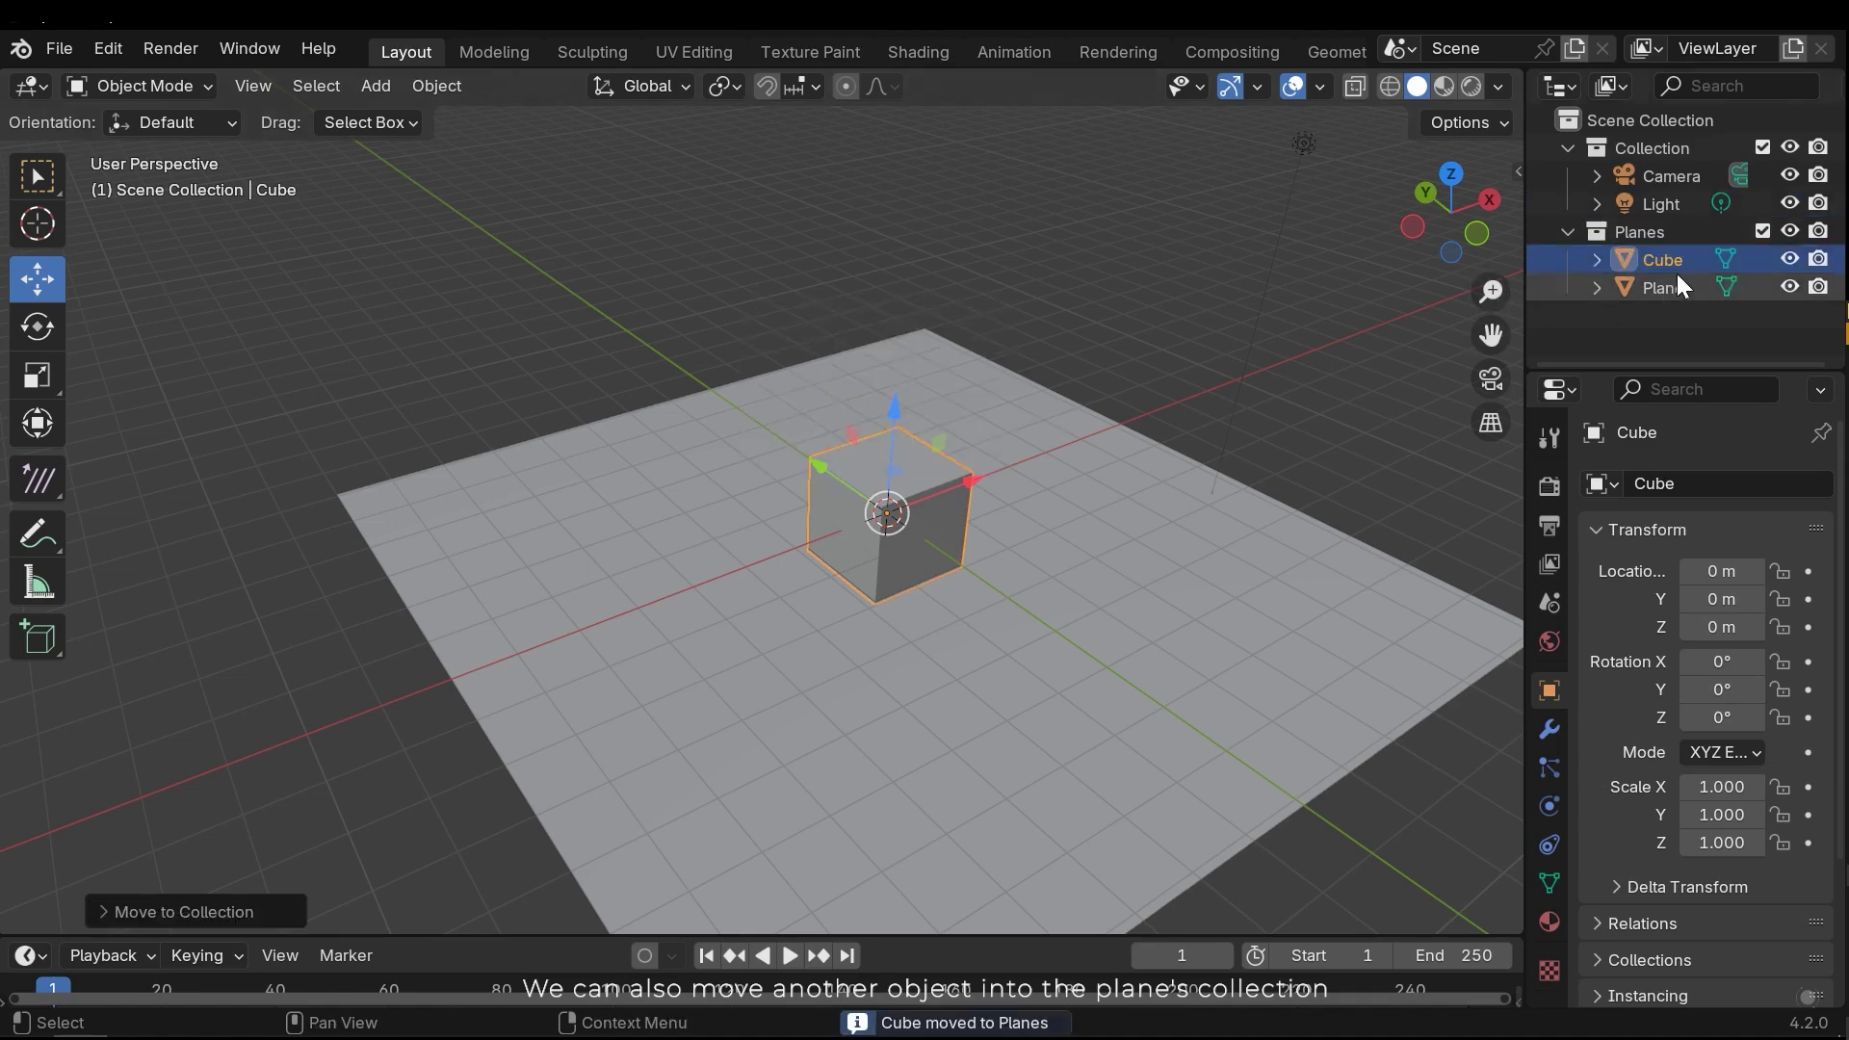
click(1656, 231)
click(1568, 231)
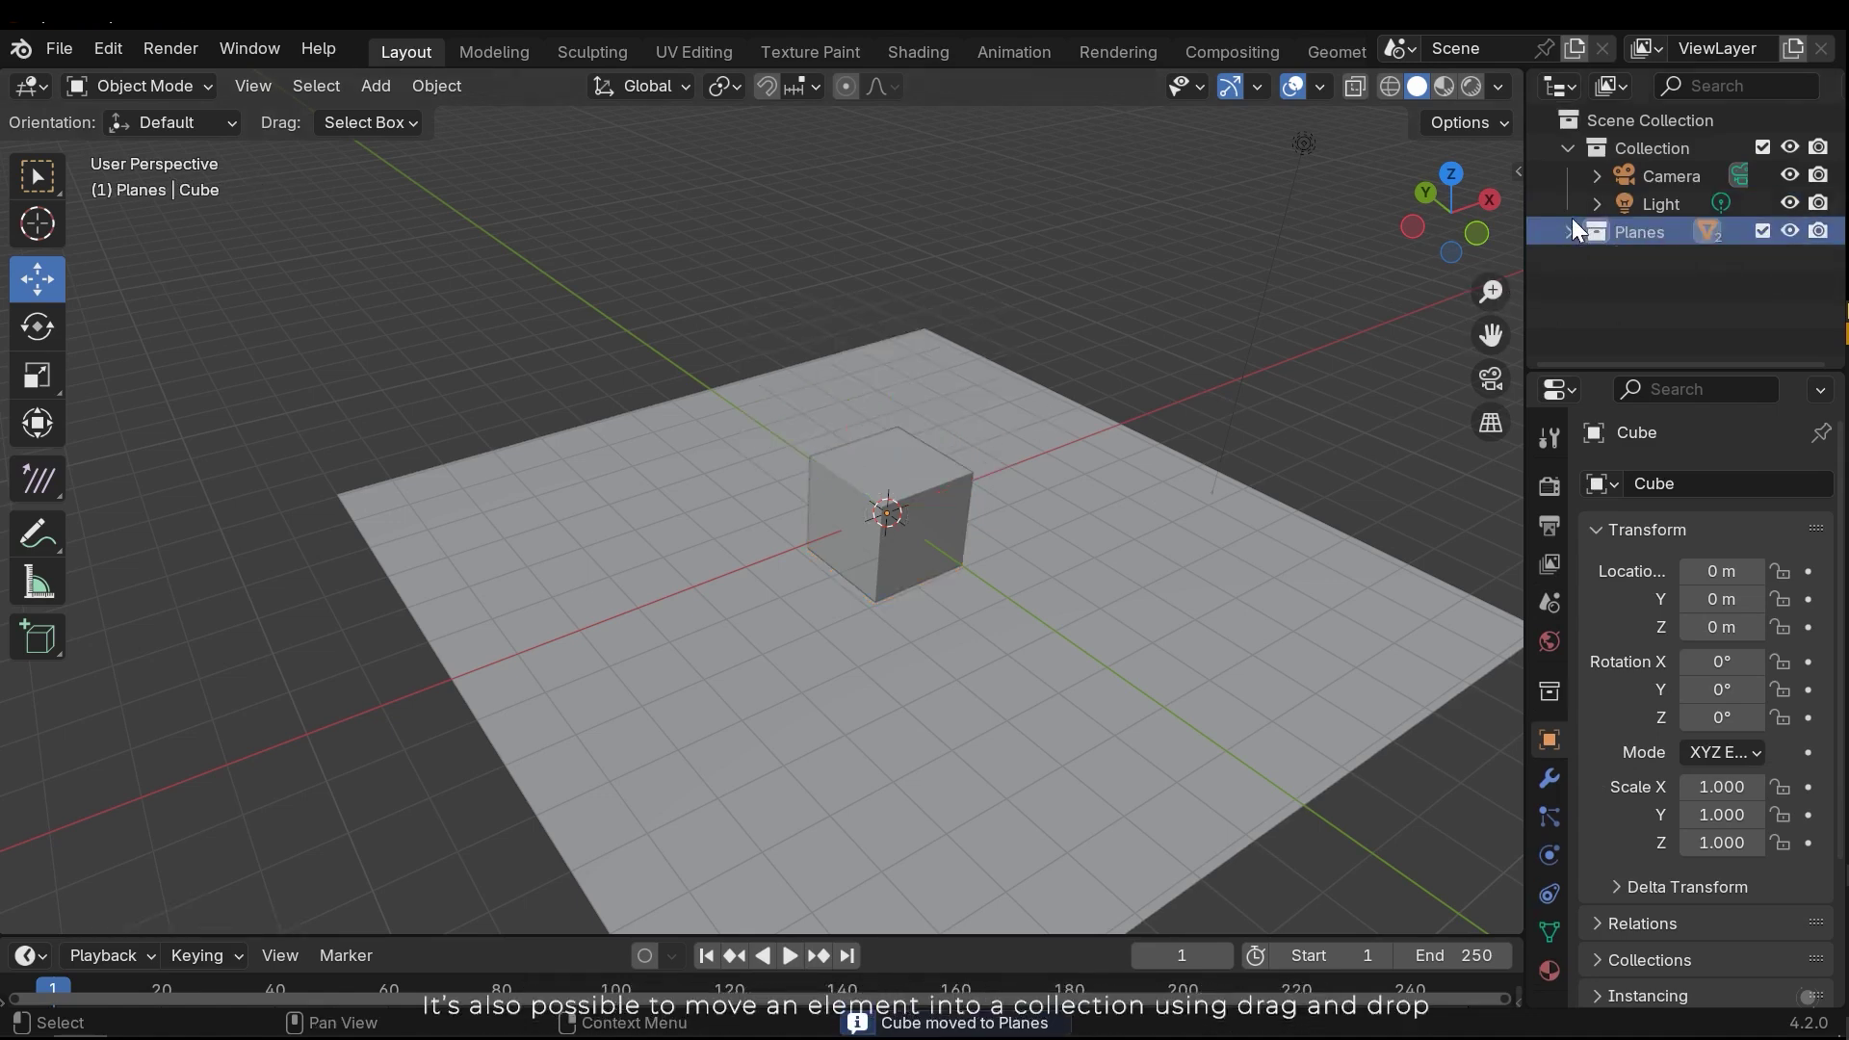
Tidy the outliner, leaving Camera and Light in Collection and Planes expanded.
click(1570, 144)
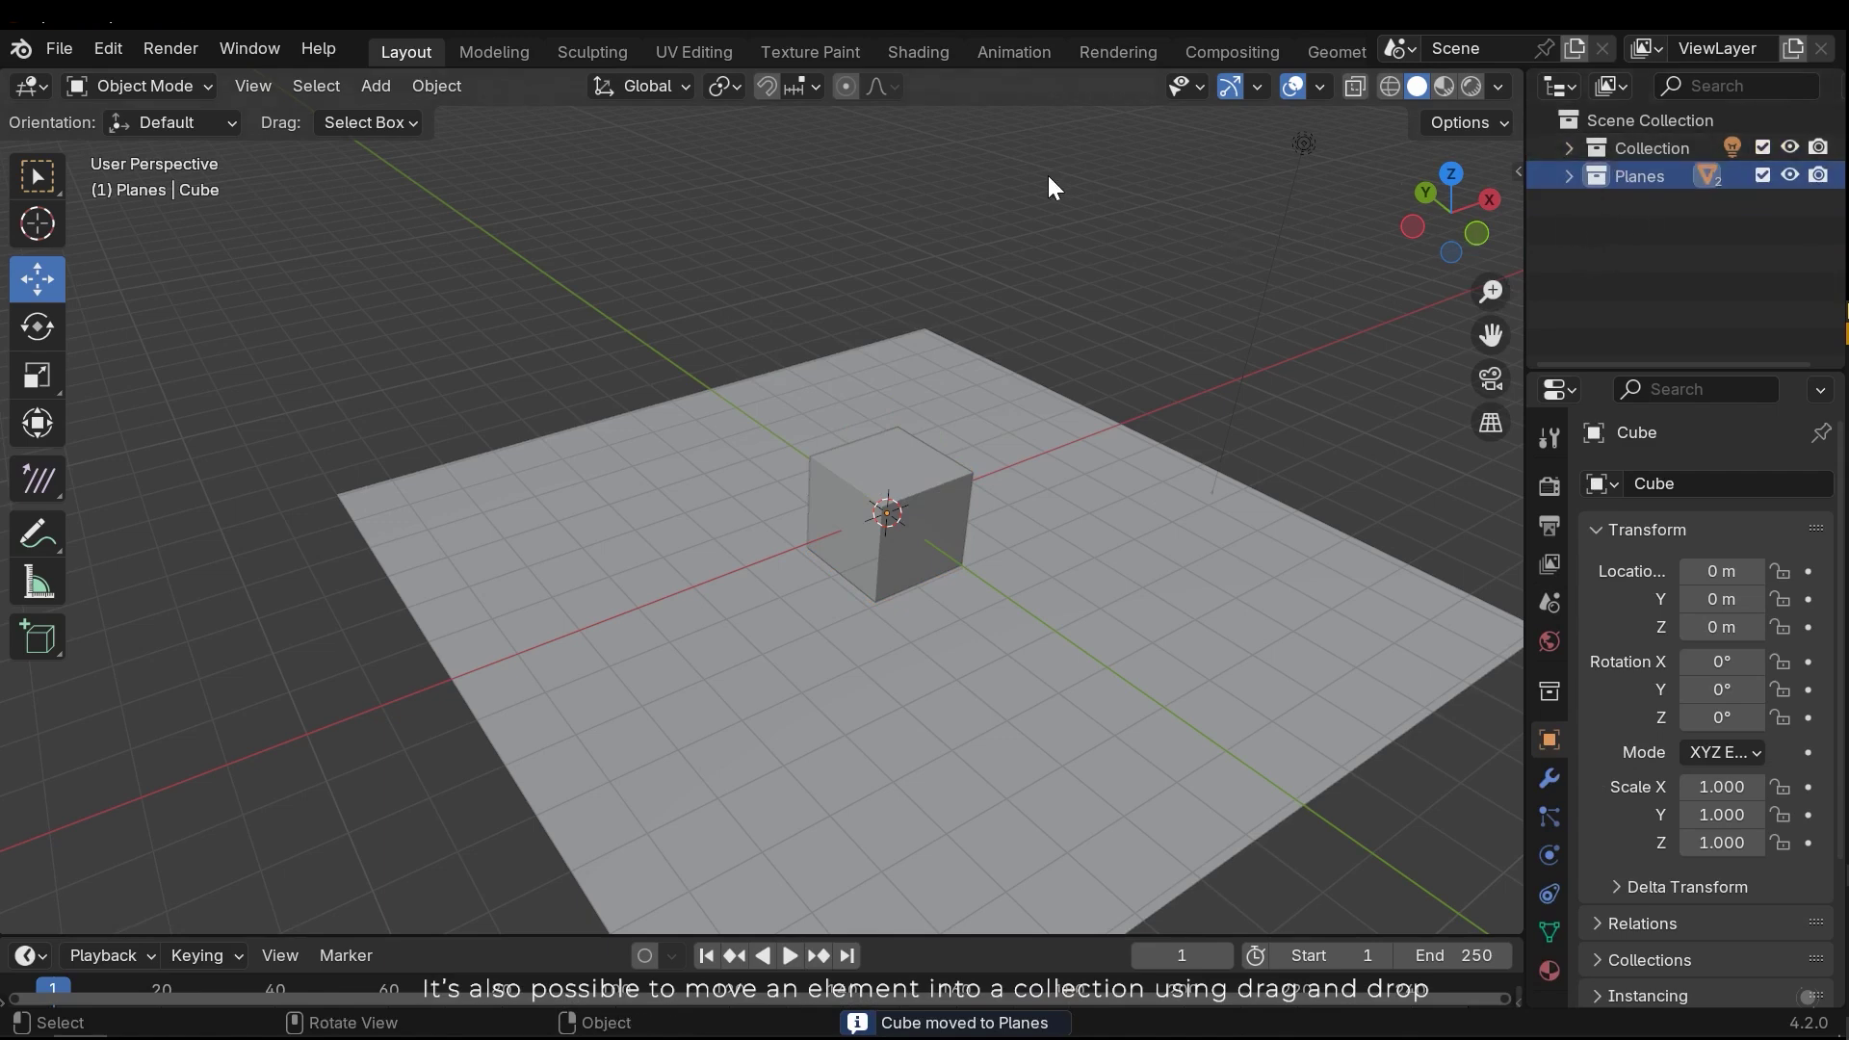
click(1568, 148)
click(1658, 203)
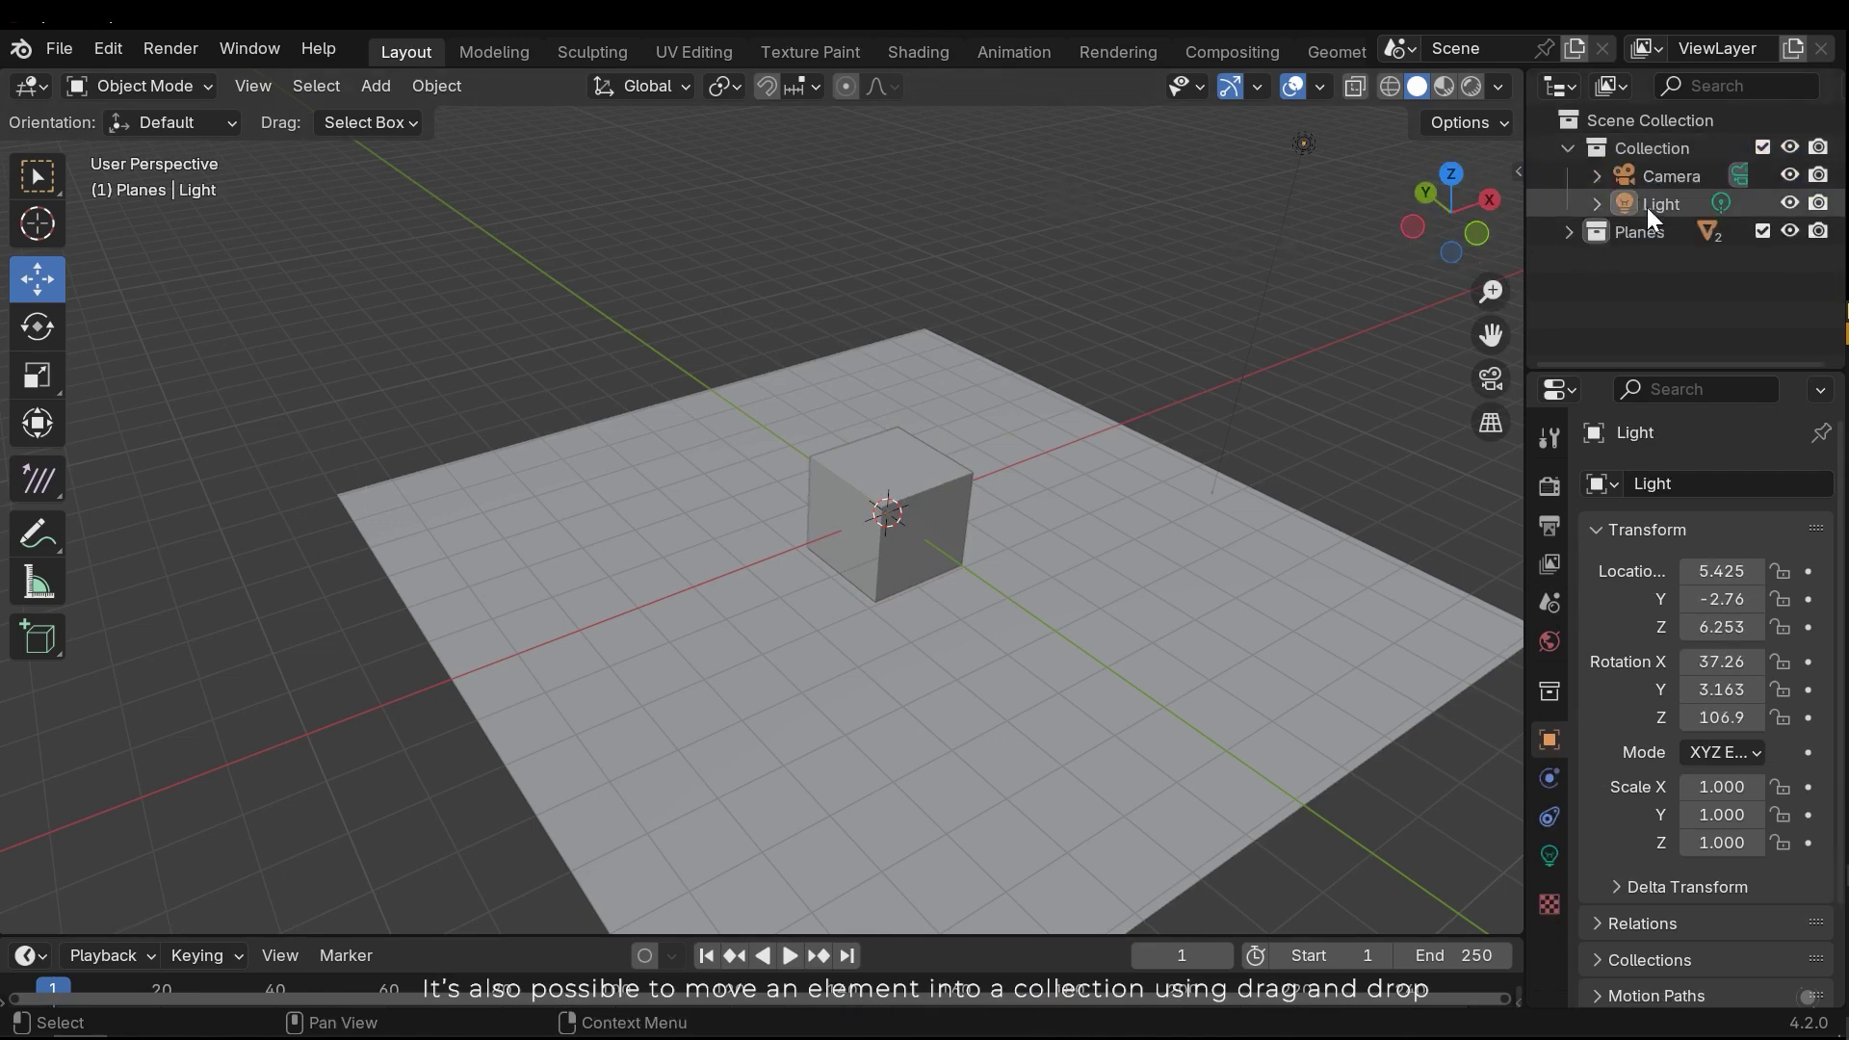
mouse_move(1678, 206)
mouse_down()
mouse_move(1637, 233)
mouse_move(1656, 178)
mouse_up()
click(1567, 204)
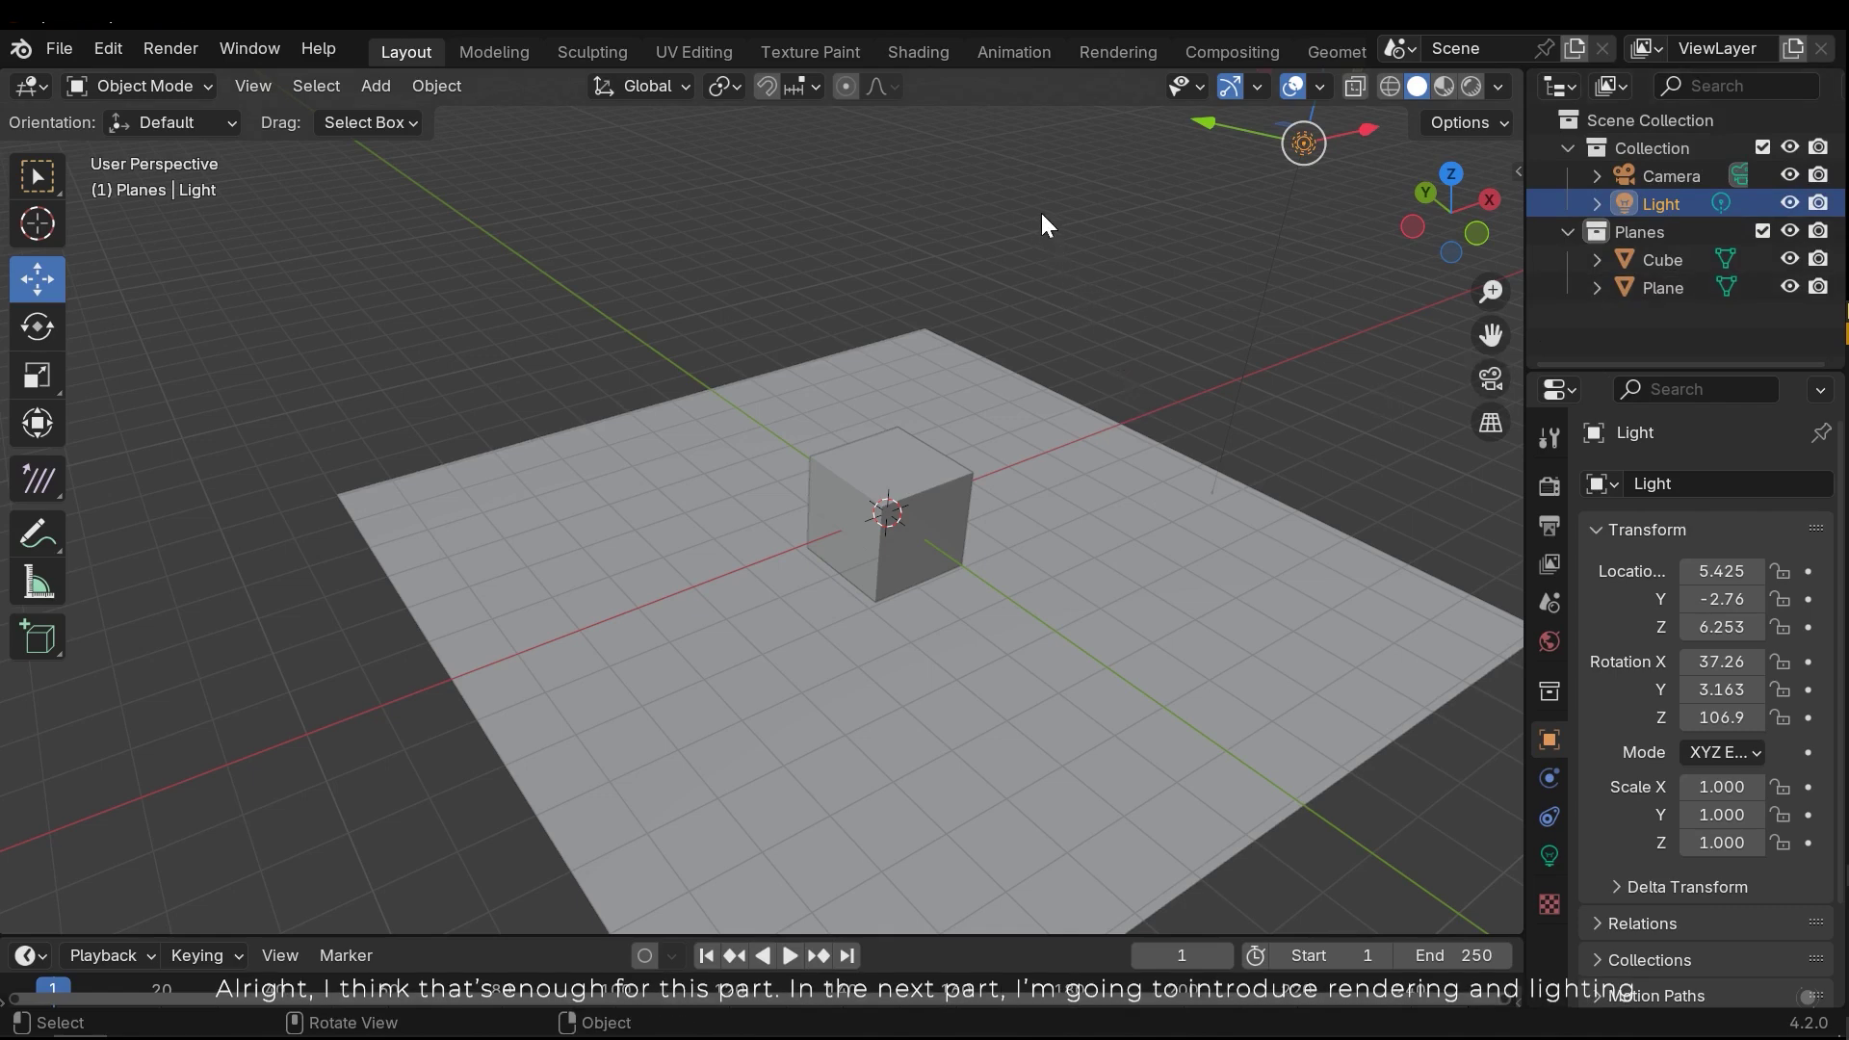
middle_drag(1078, 287, 1096, 275)
click(1188, 343)
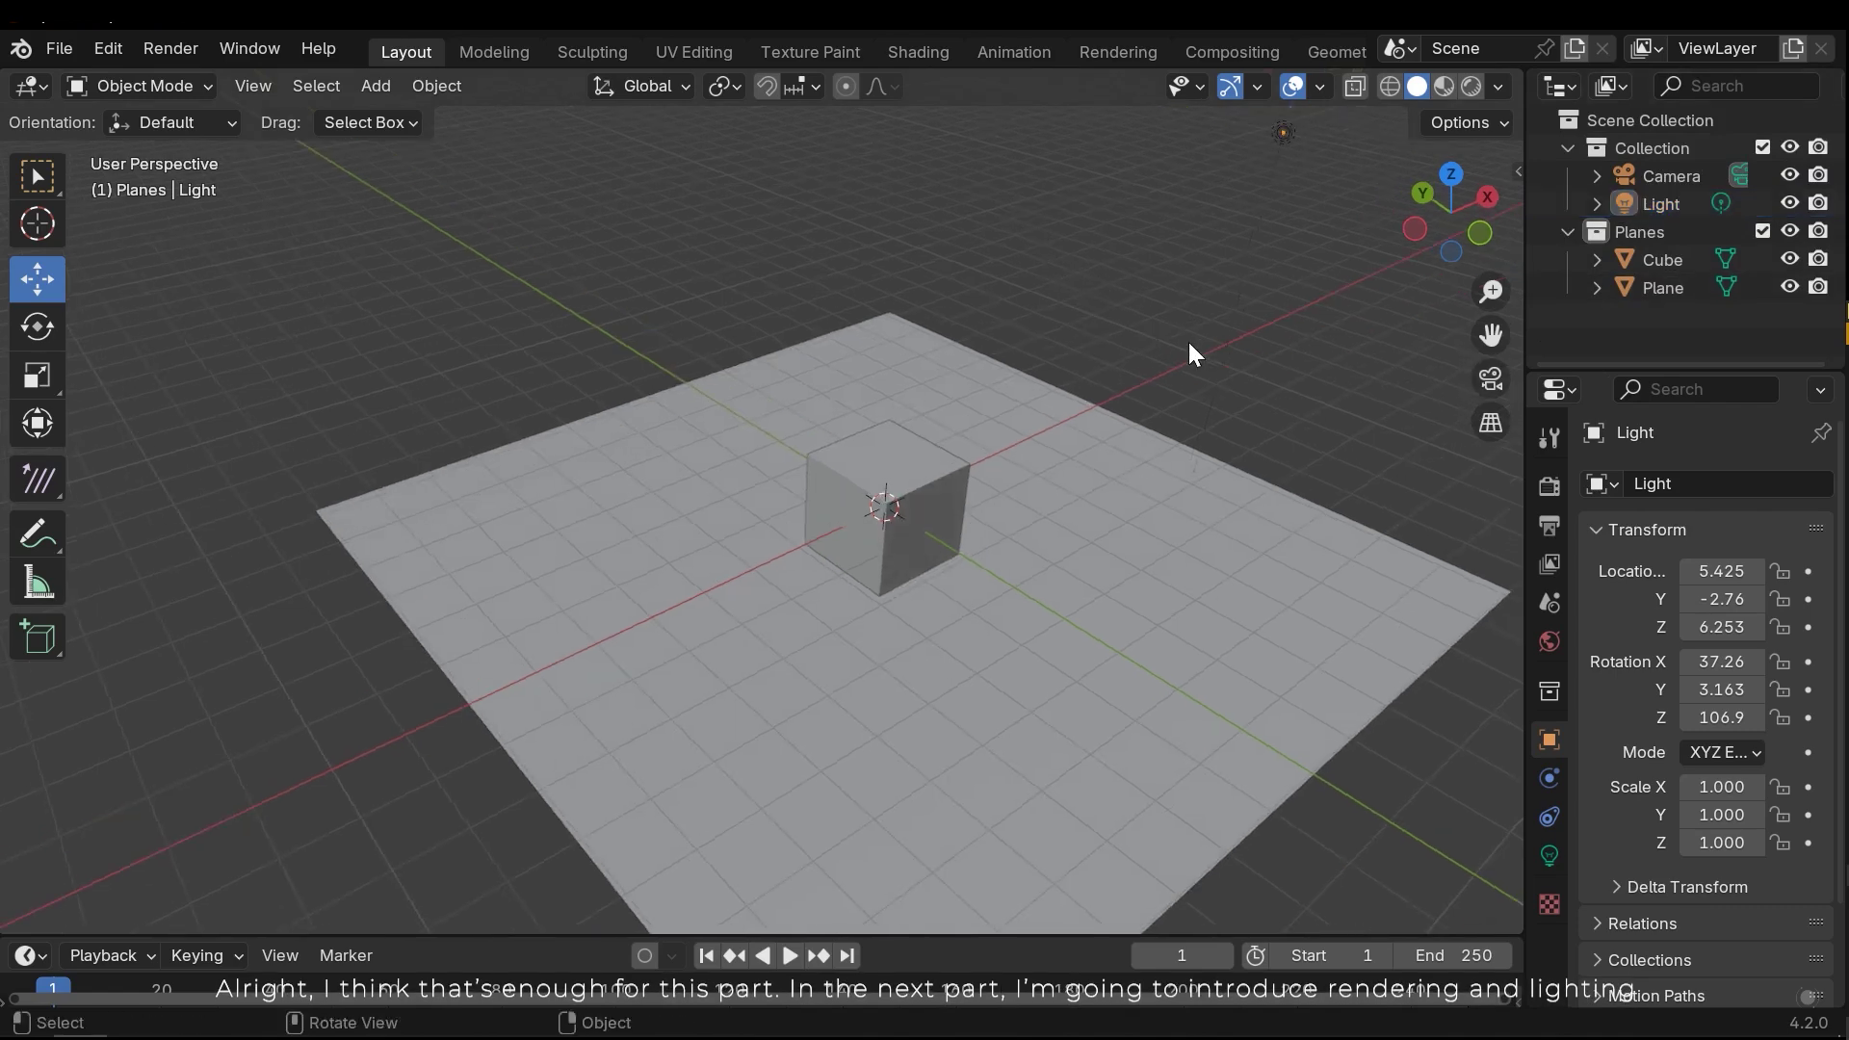
middle_drag(1134, 416, 858, 429)
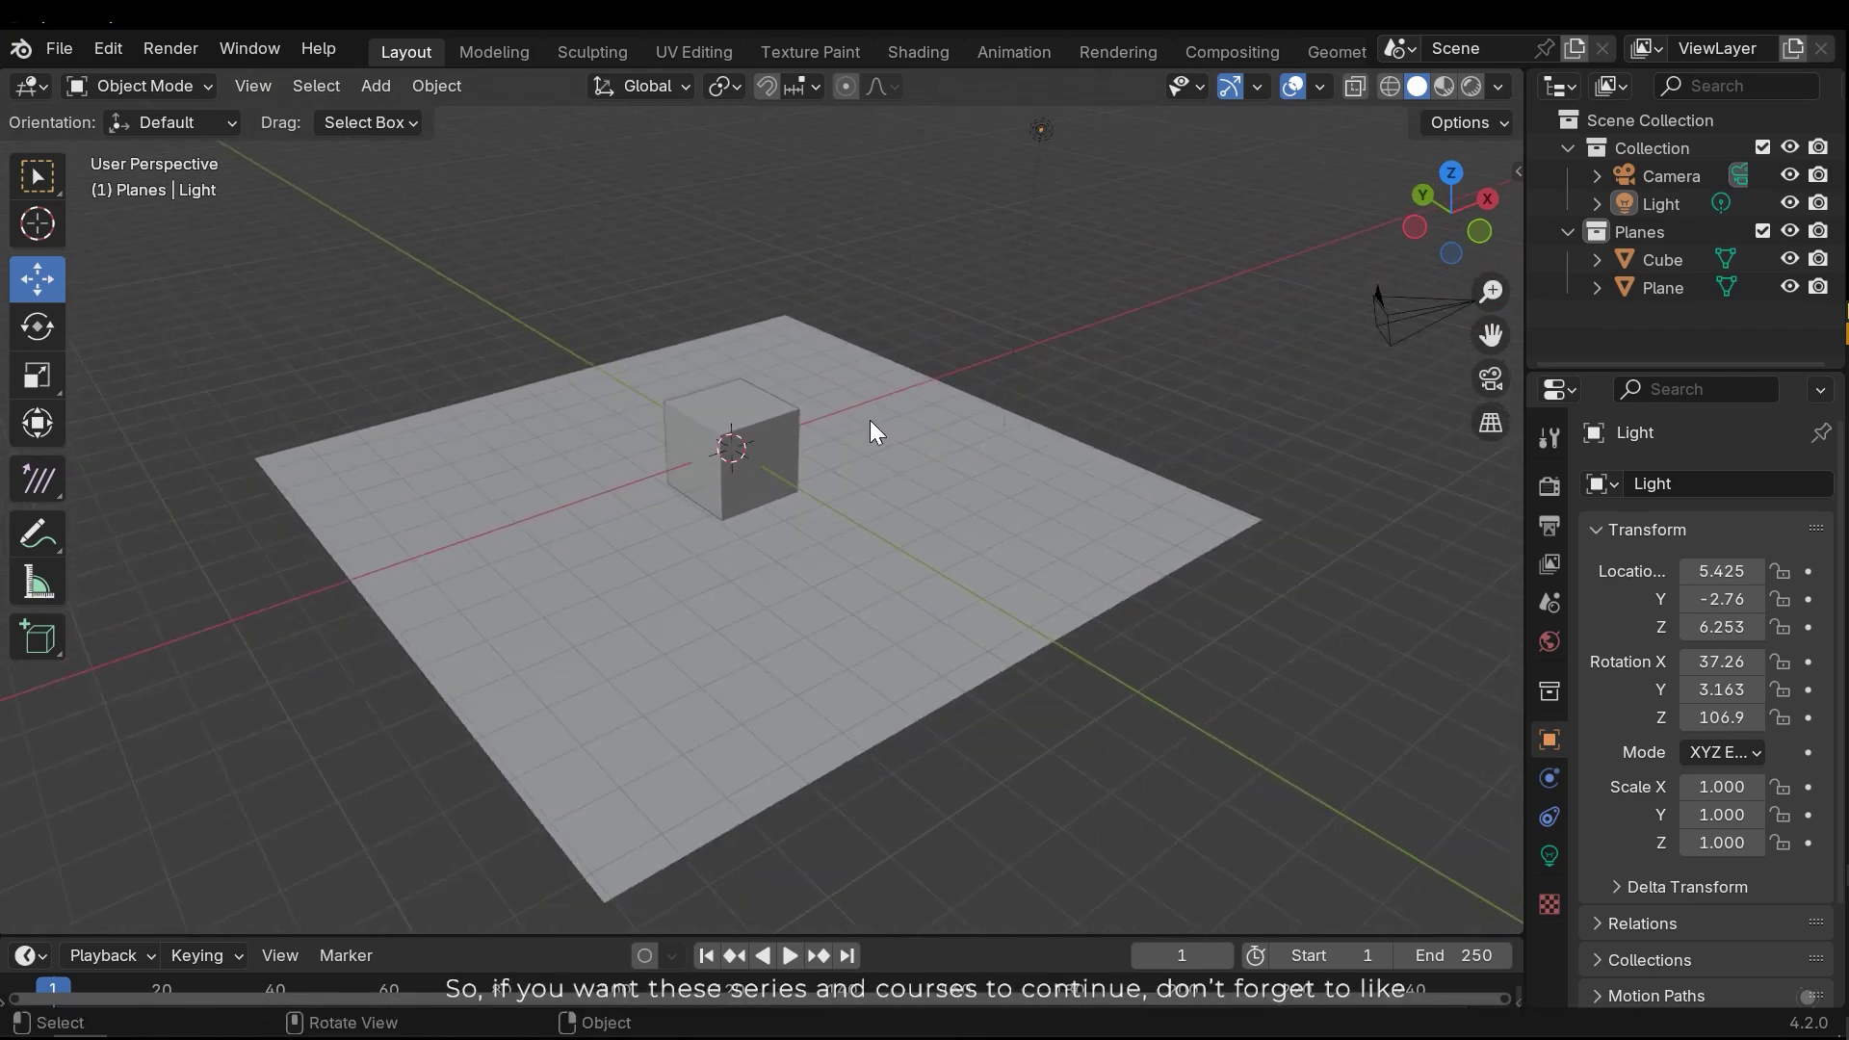